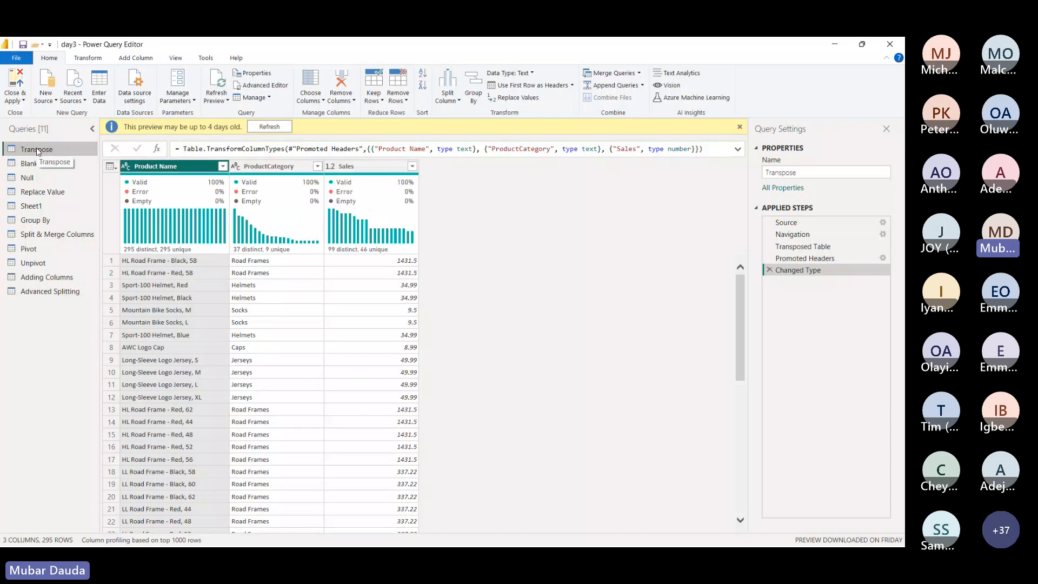
Step: Review the Blank Rows, Null and Replace Value queries, checking all columns of the Null query
click(46, 165)
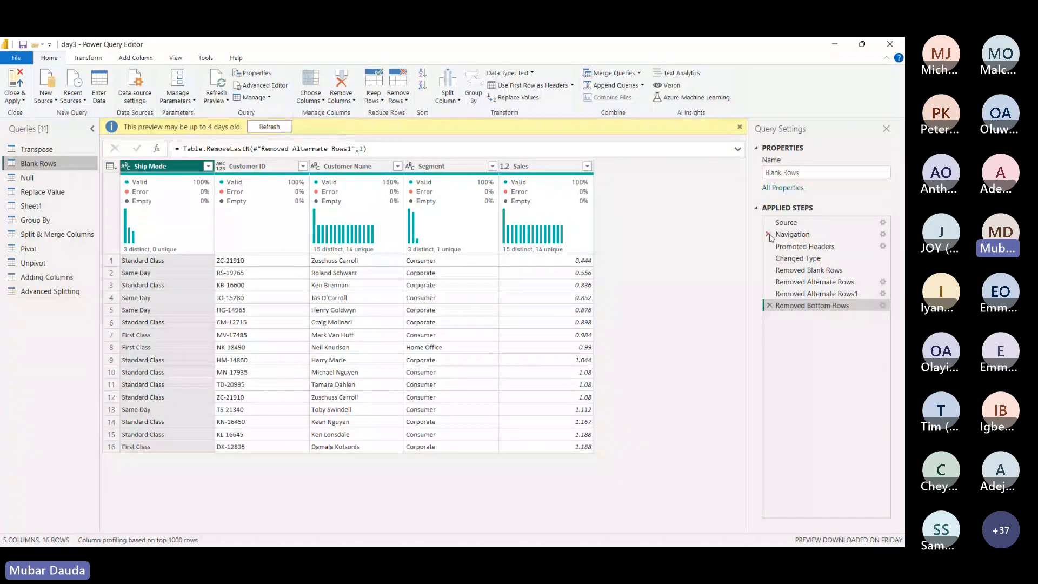
click(27, 177)
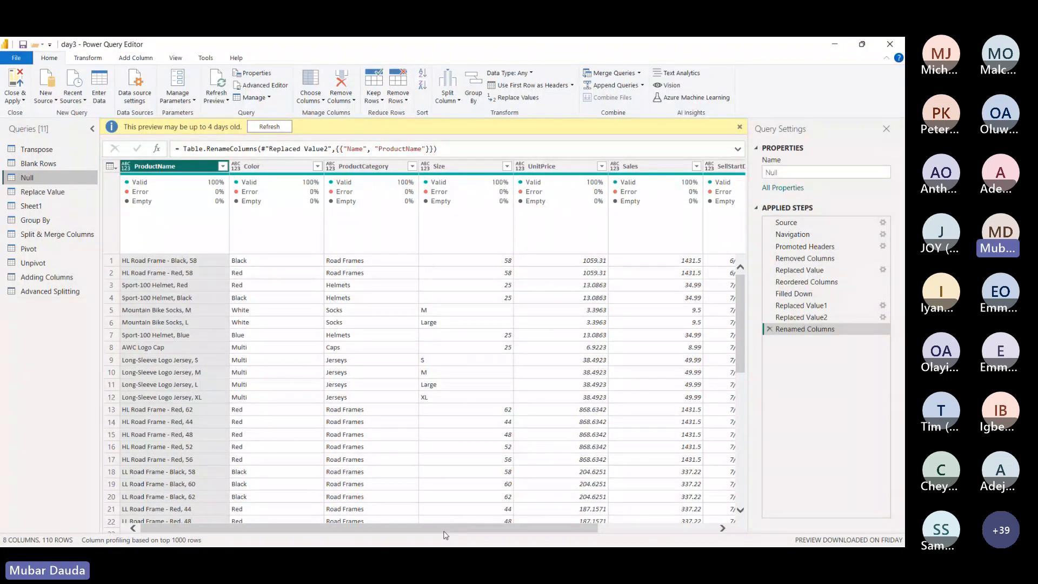
drag(443, 530, 574, 528)
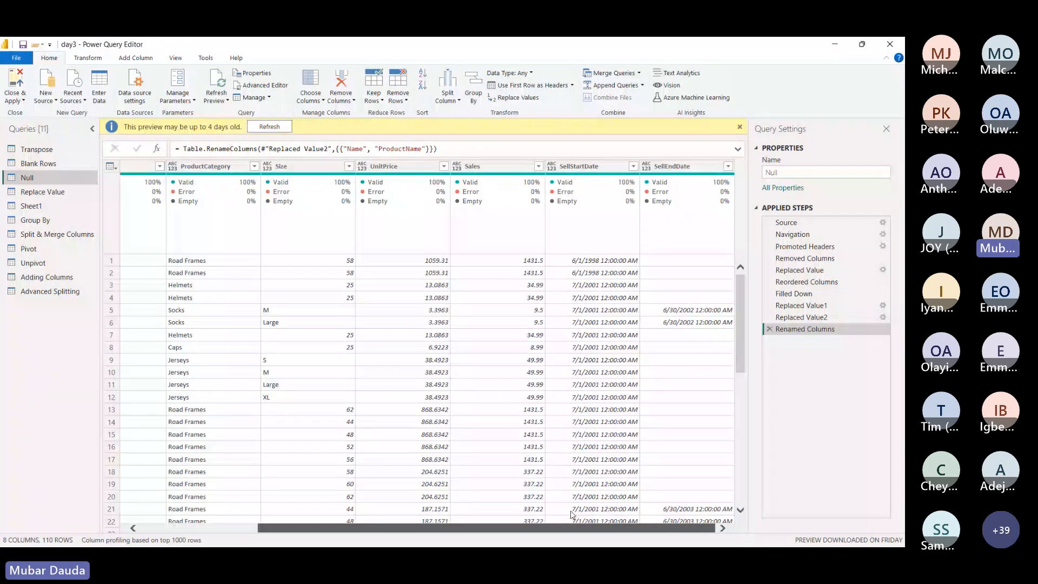
scroll(480, 501, left, 3)
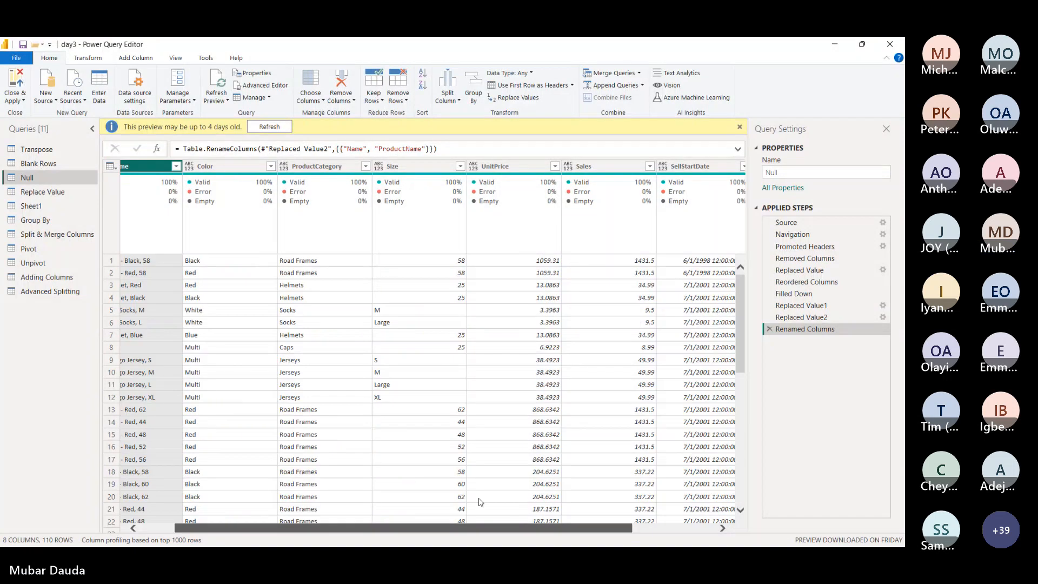
scroll(479, 502, left, 2)
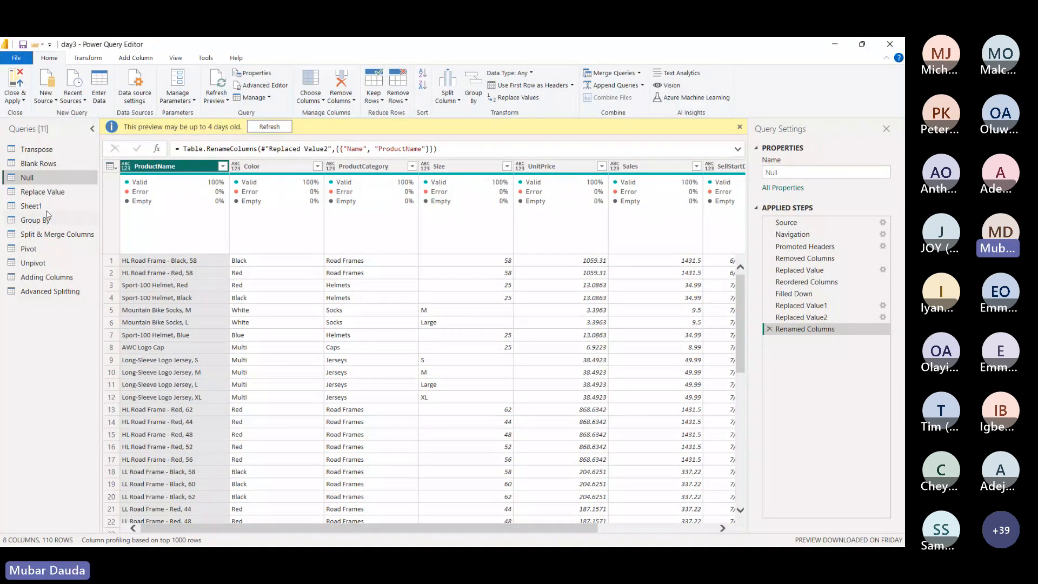
click(45, 193)
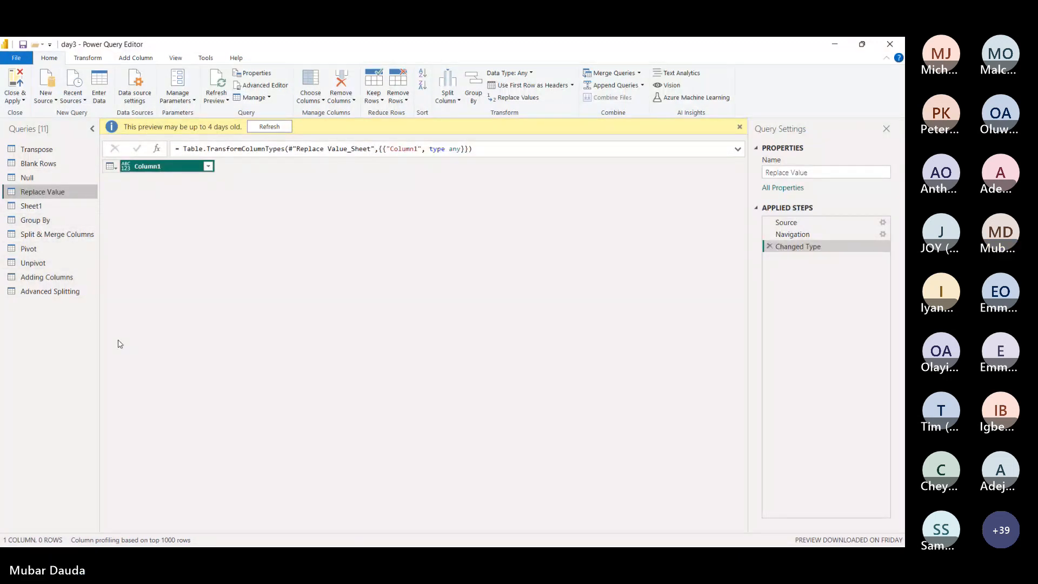
Step: Open the Split & Merge Columns query and dismiss the notice about the preview's age
click(61, 234)
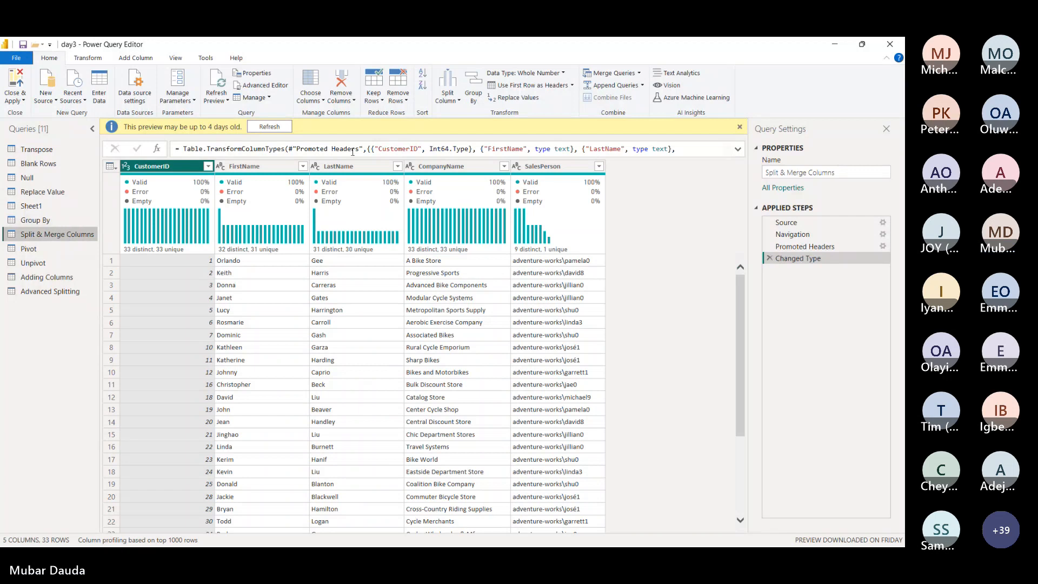
click(739, 126)
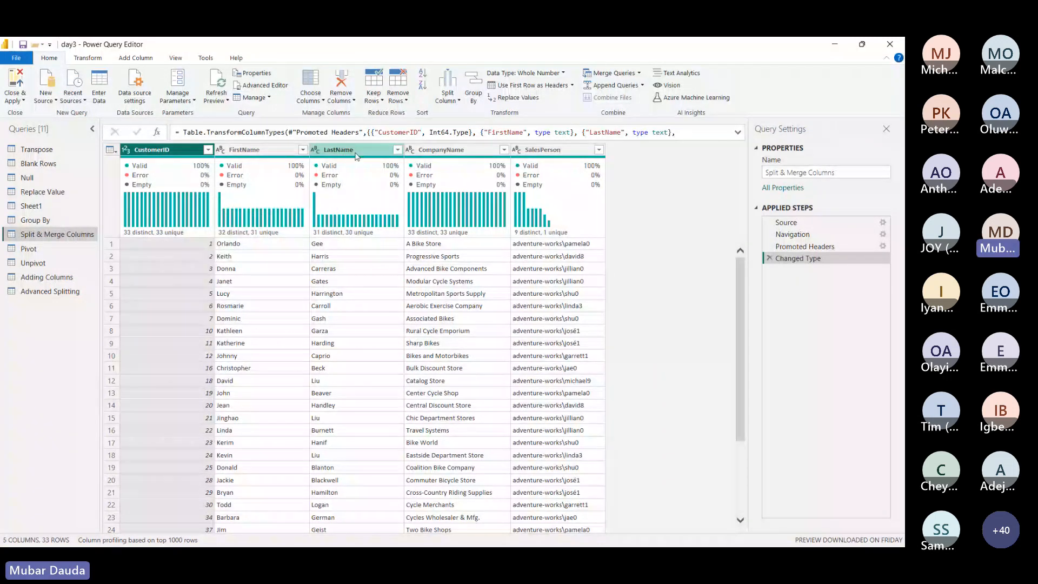
Step: Merge the FirstName and LastName columns with a Space separator into a new column named Full Name
click(271, 150)
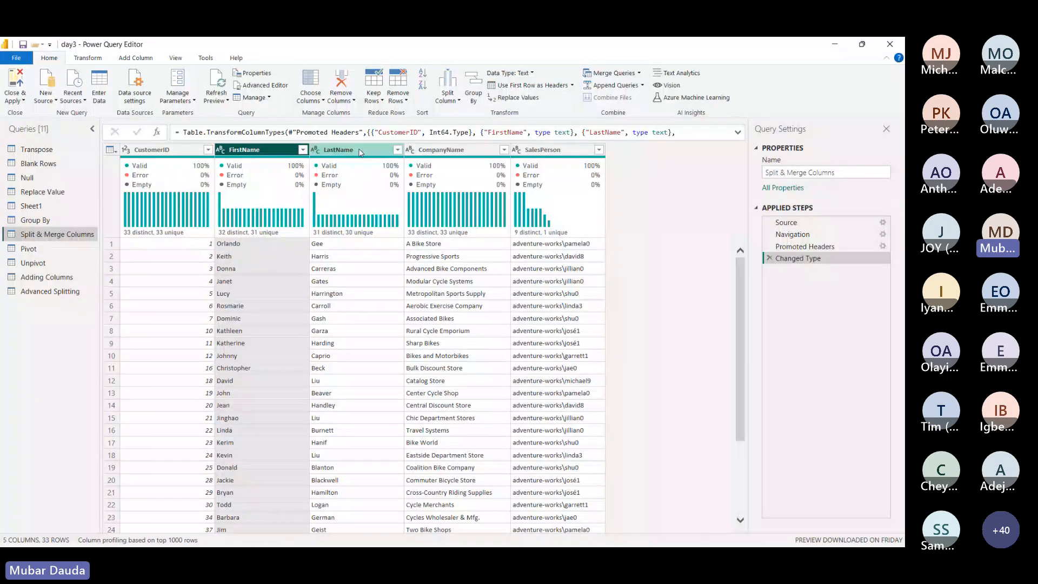
mouse_move(366, 167)
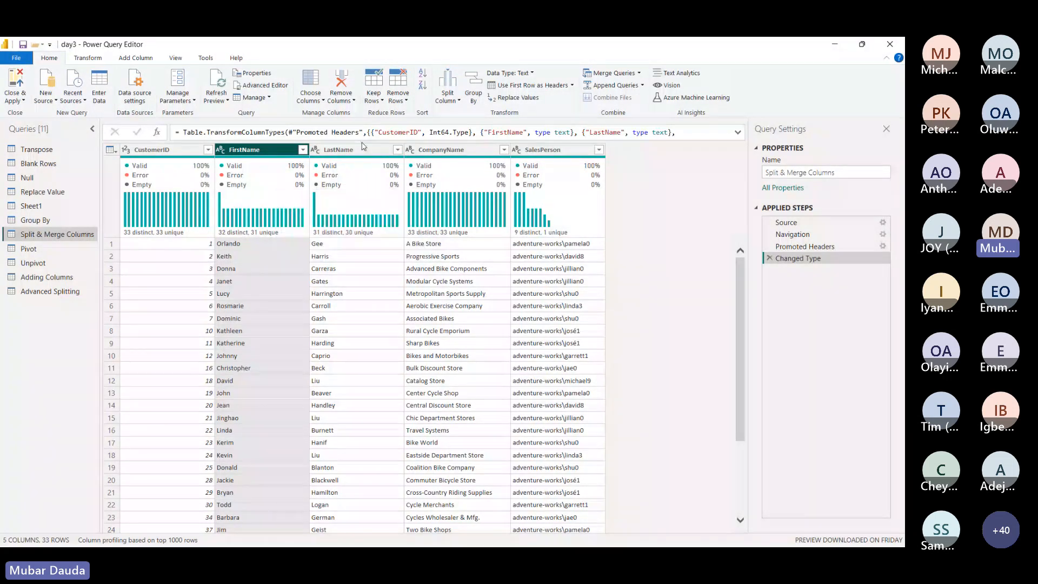
ctrl+click(364, 147)
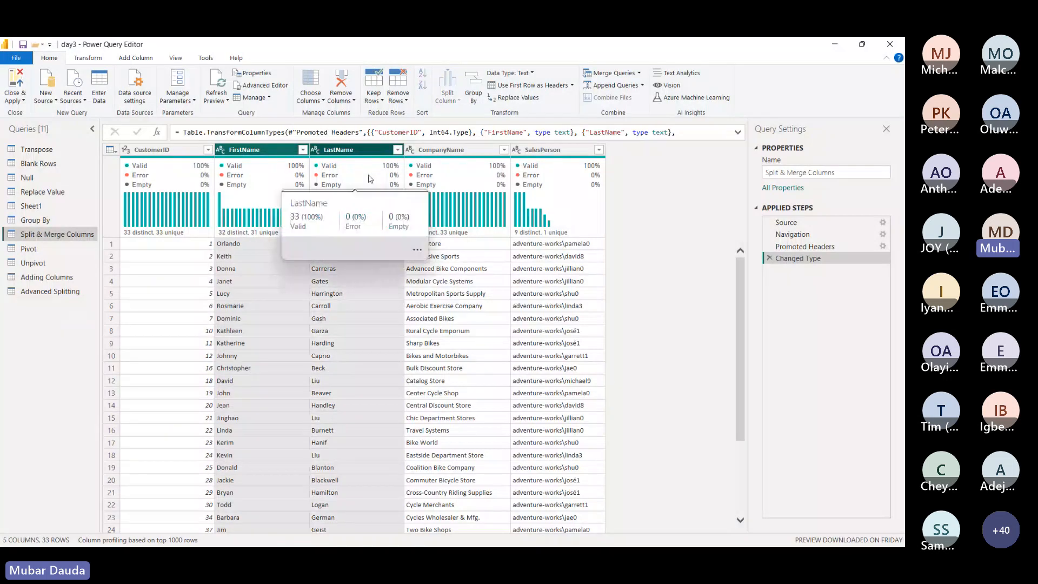
click(88, 58)
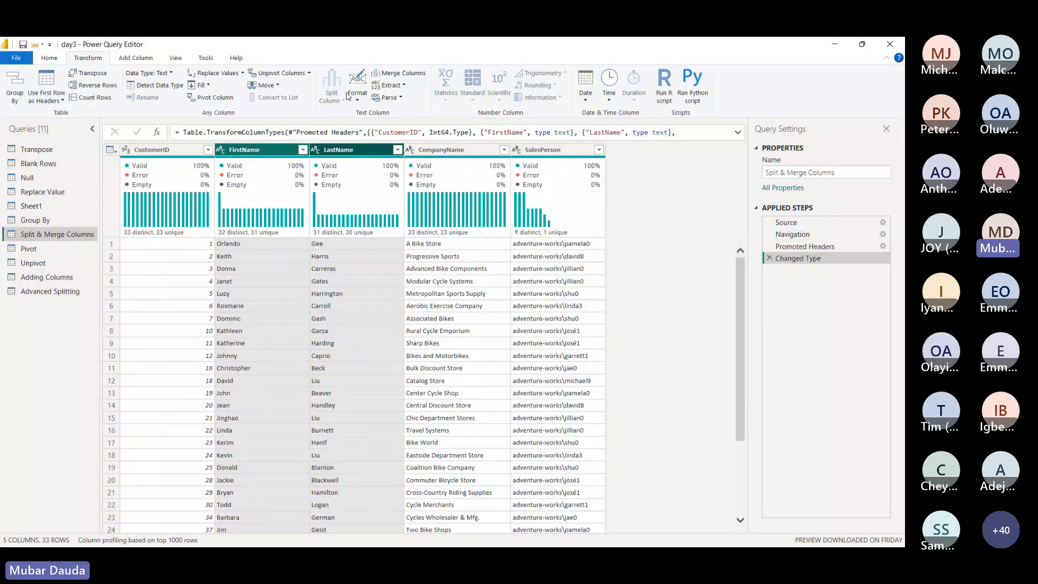
click(393, 72)
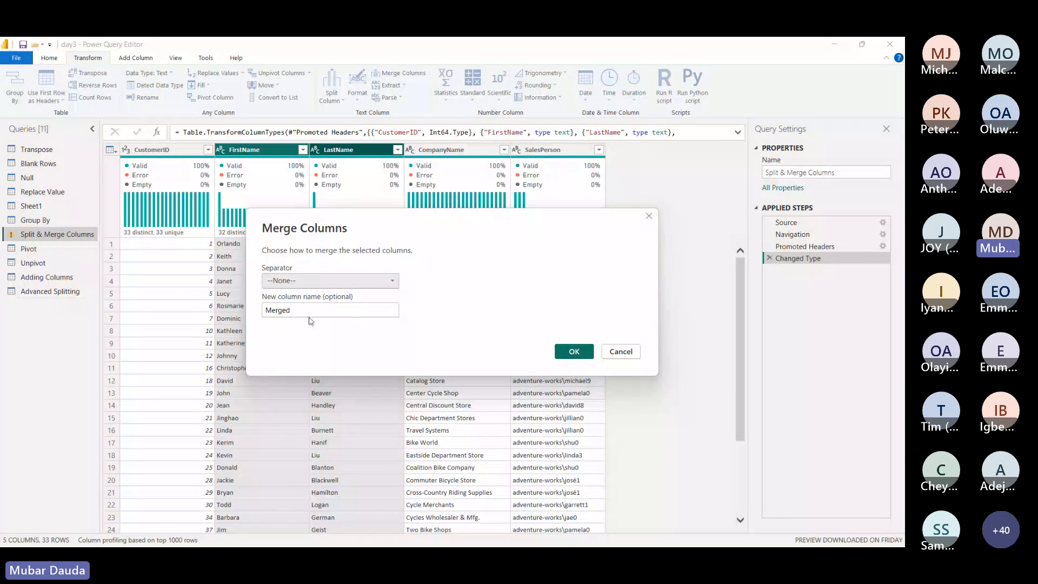
click(321, 285)
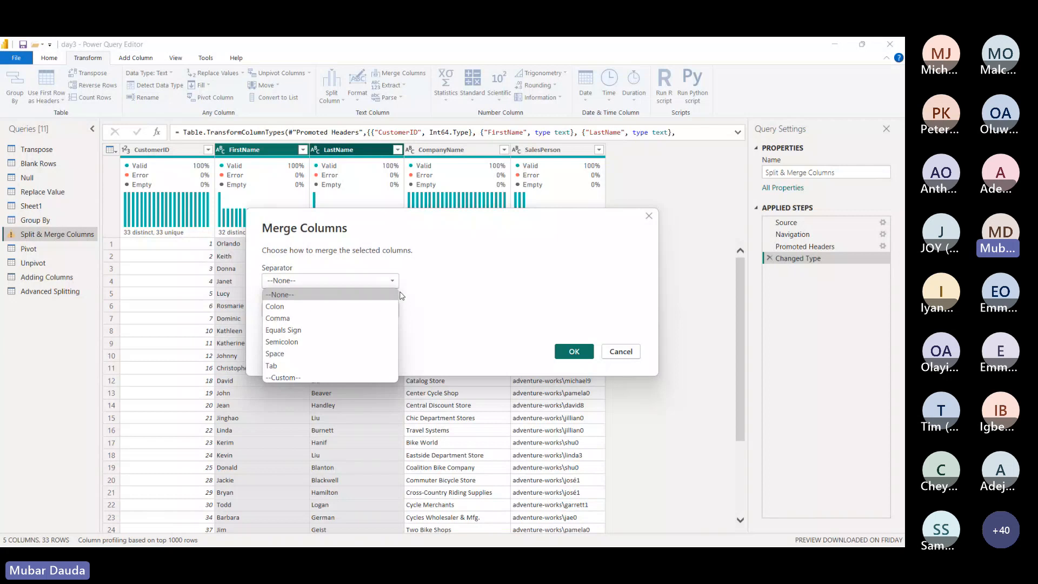
click(296, 353)
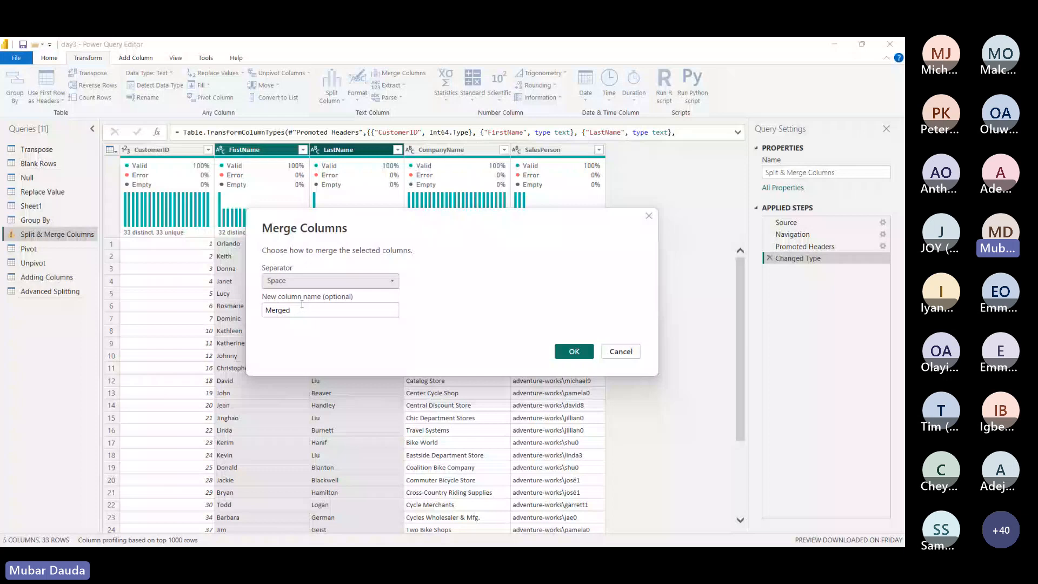
double_click(274, 312)
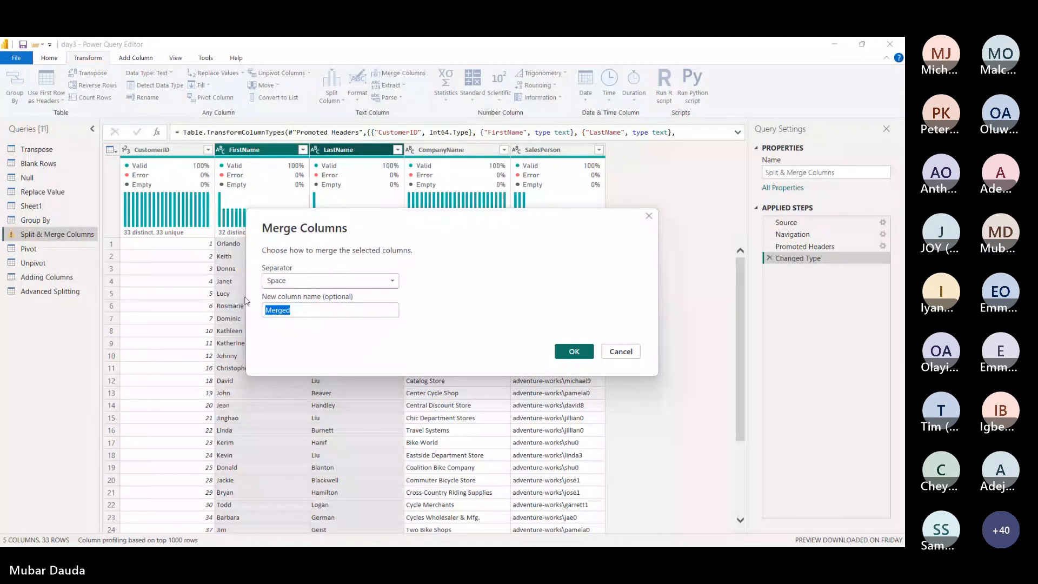
text(Full Name)
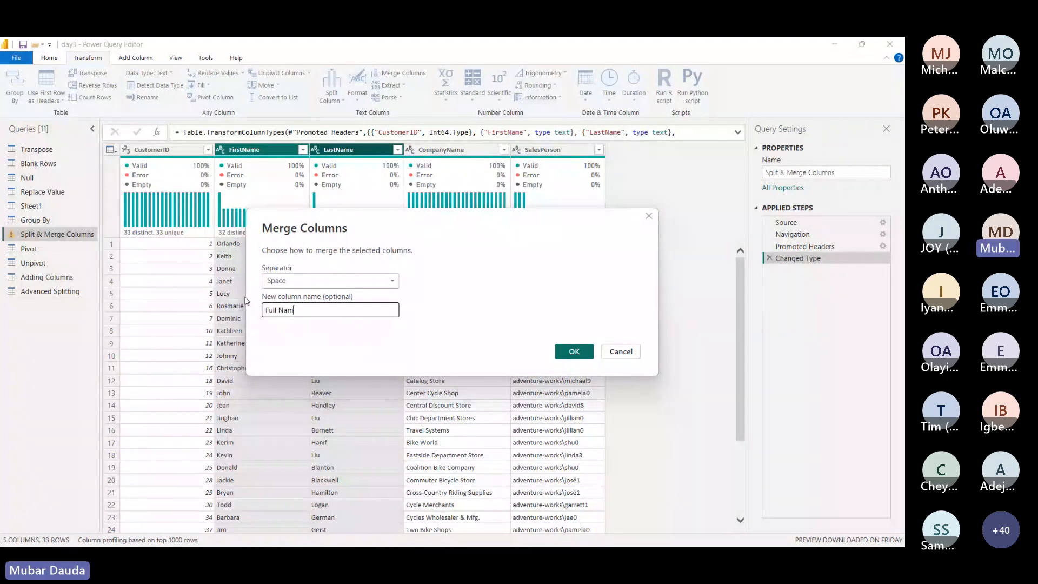
click(574, 352)
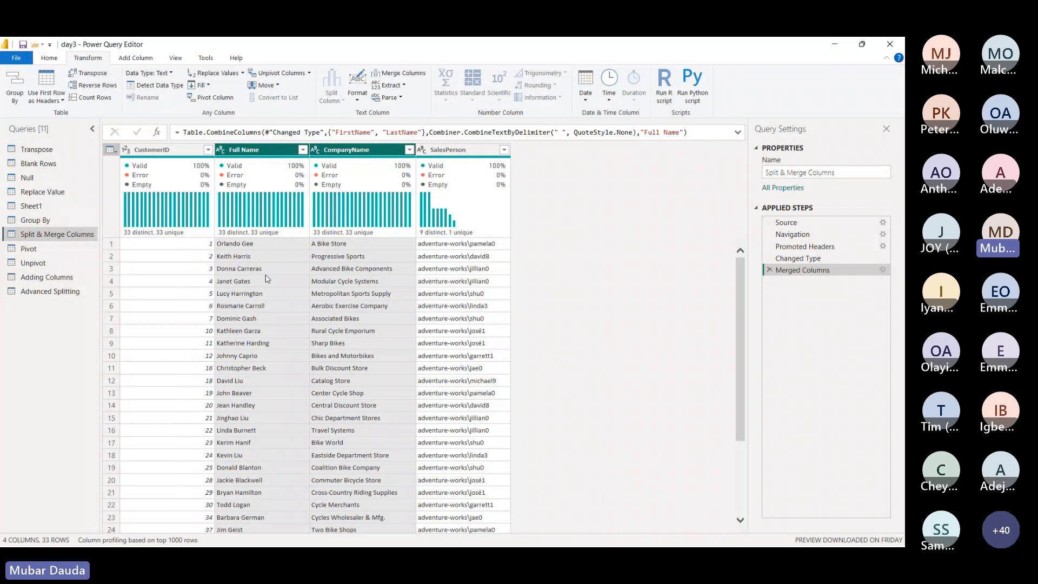
click(353, 151)
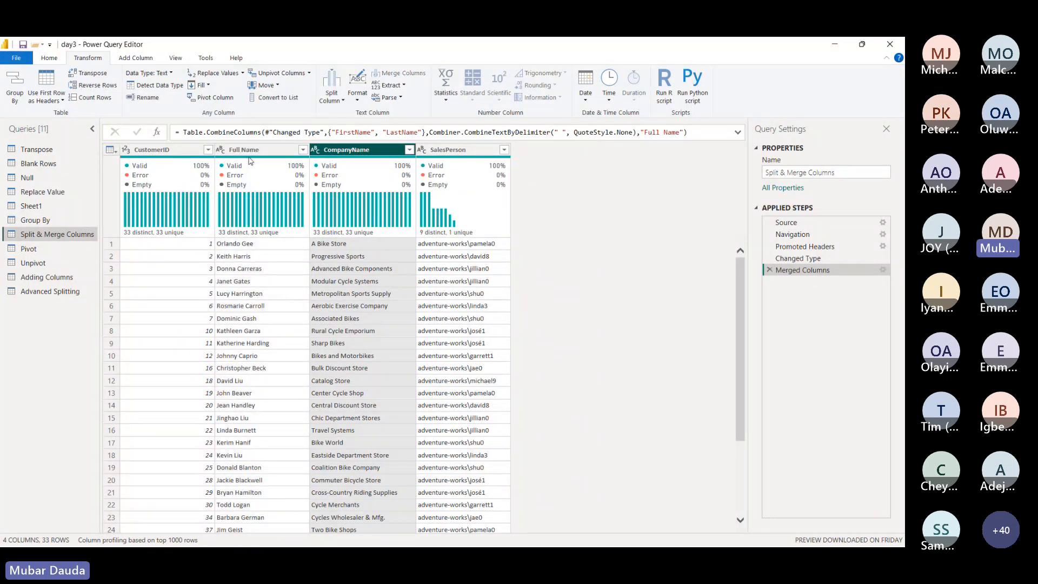
click(256, 216)
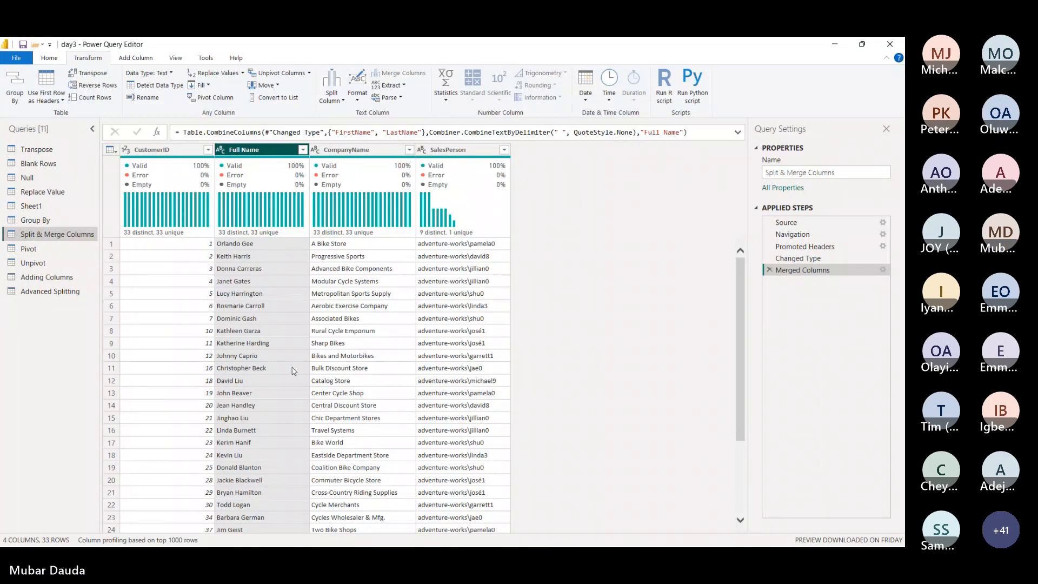
Step: Switch to the Teams meeting and read the participants' answers in the meeting chat
click(373, 438)
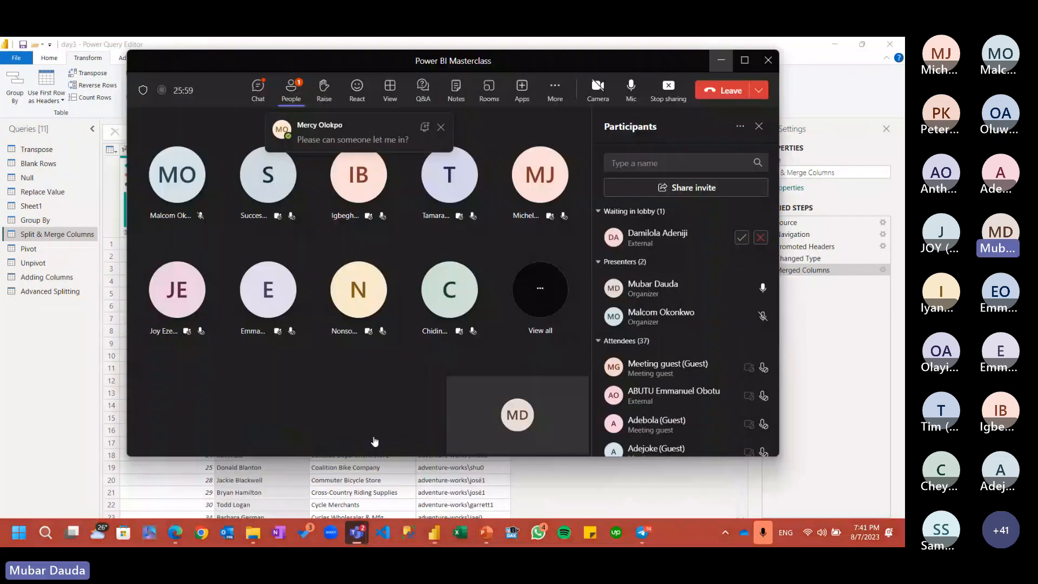
click(257, 96)
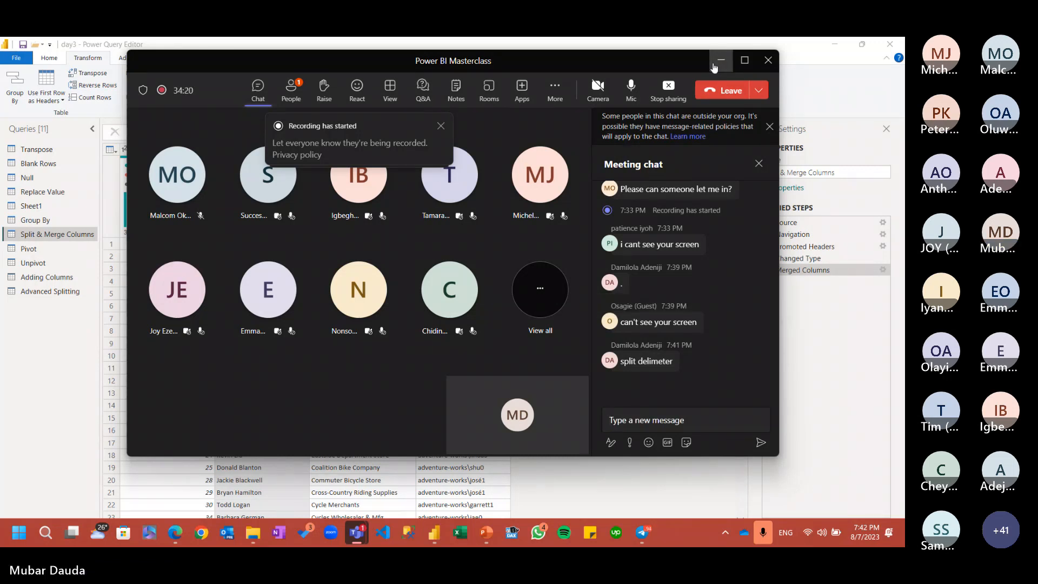
click(722, 61)
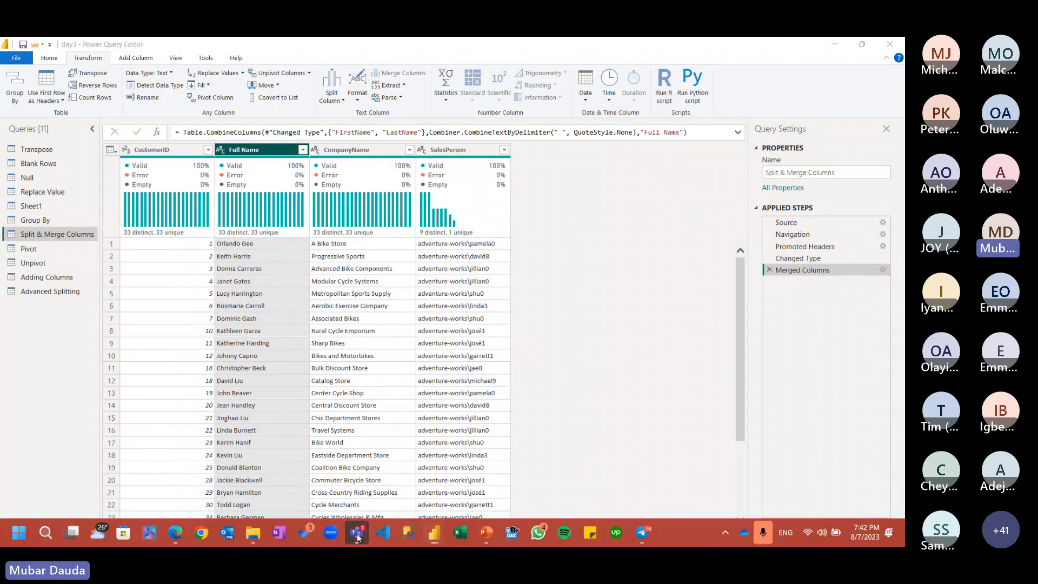
mouse_move(357, 533)
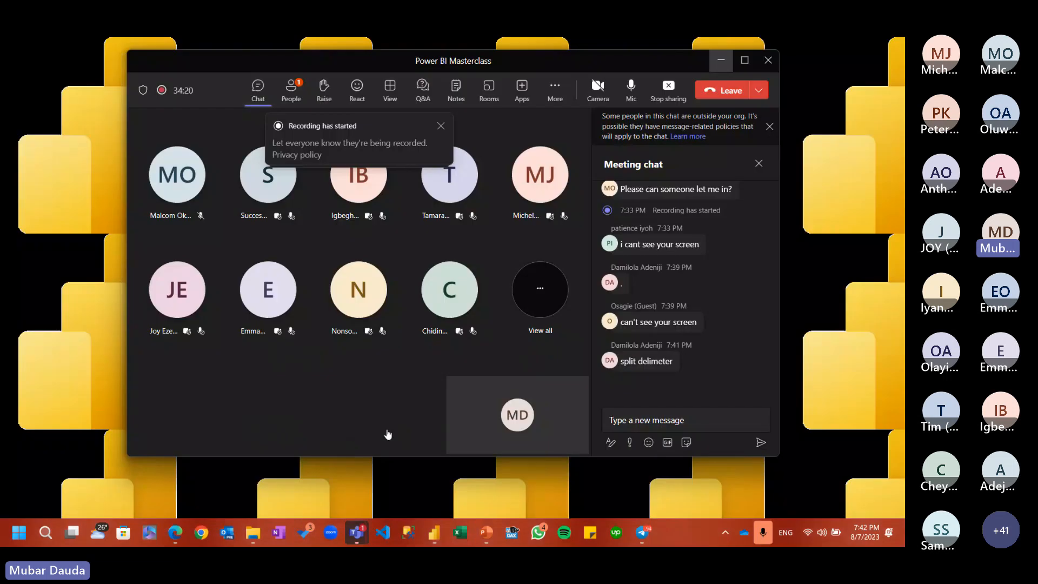
click(387, 433)
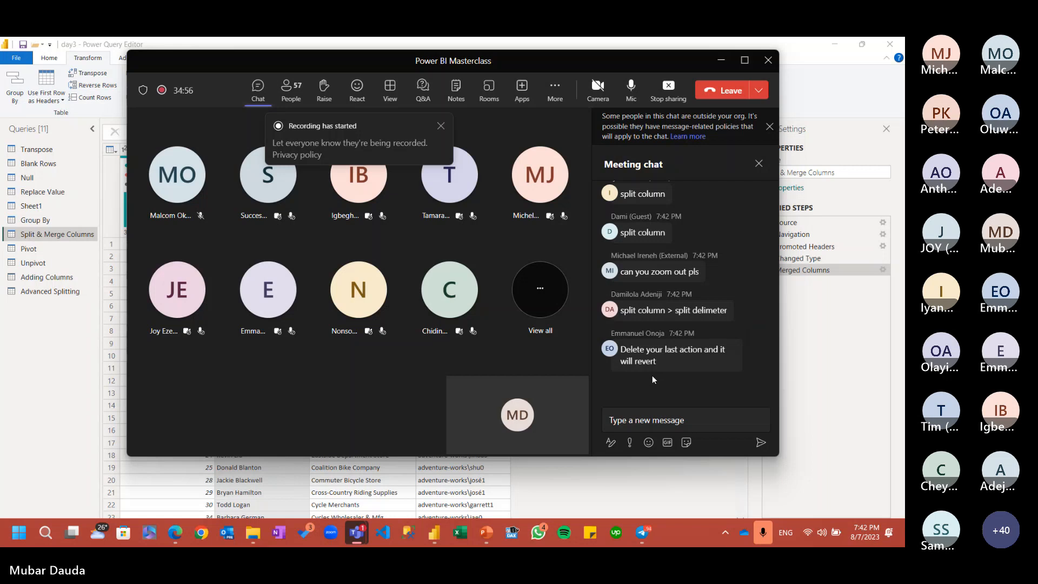
mouse_move(636, 369)
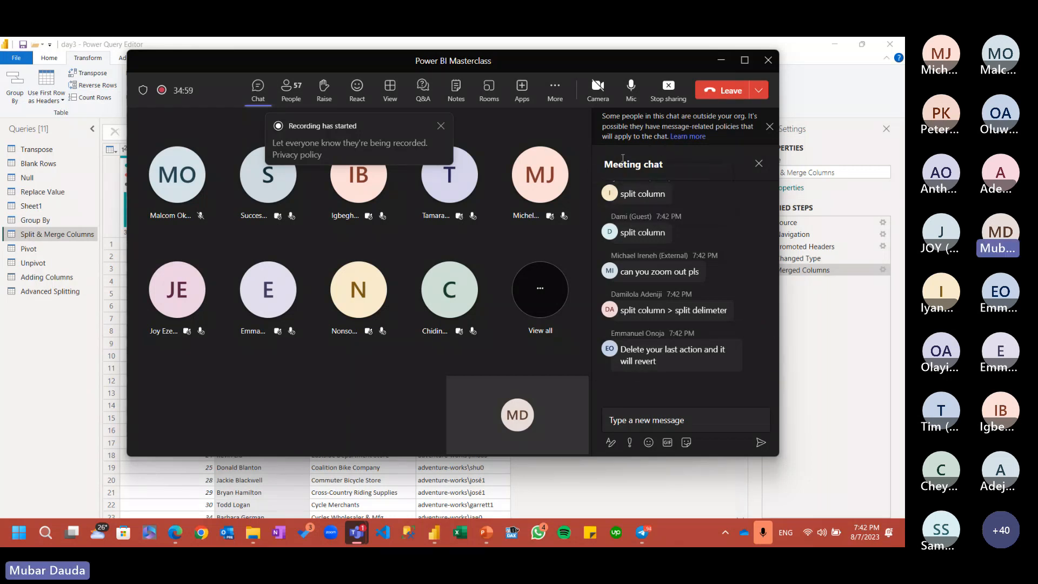
click(720, 61)
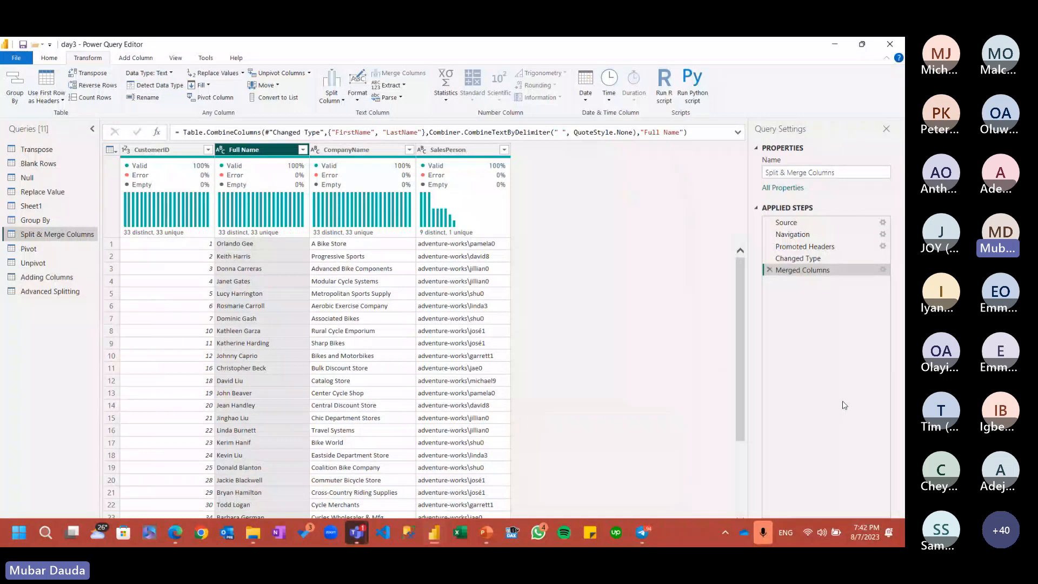
Step: Delete the Merged Columns step from the Split & Merge Columns query
click(767, 271)
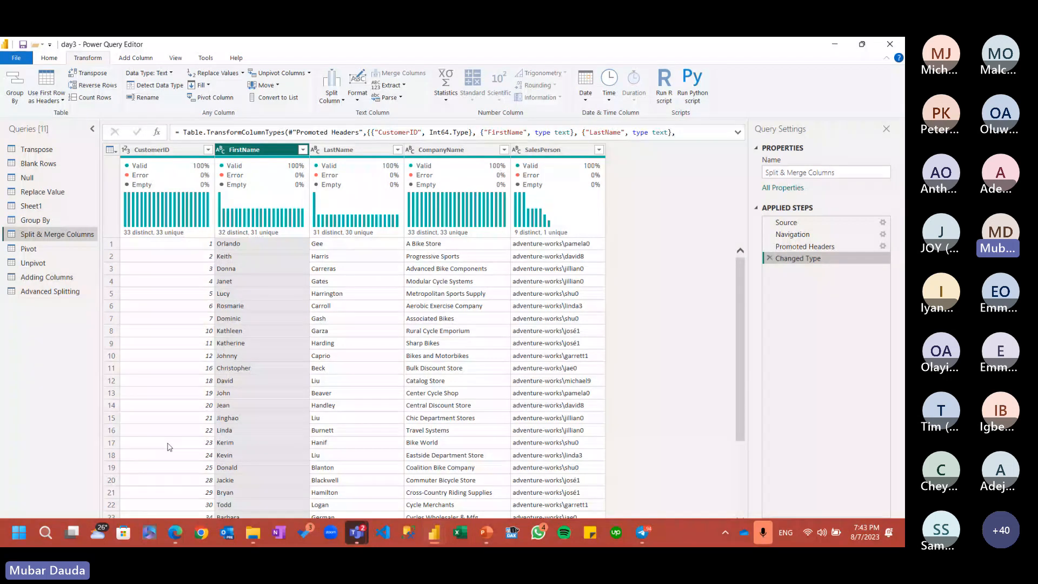
Step: Check the Teams meeting chat for new replies and return to Power Query Editor
mouse_move(357, 532)
click(378, 441)
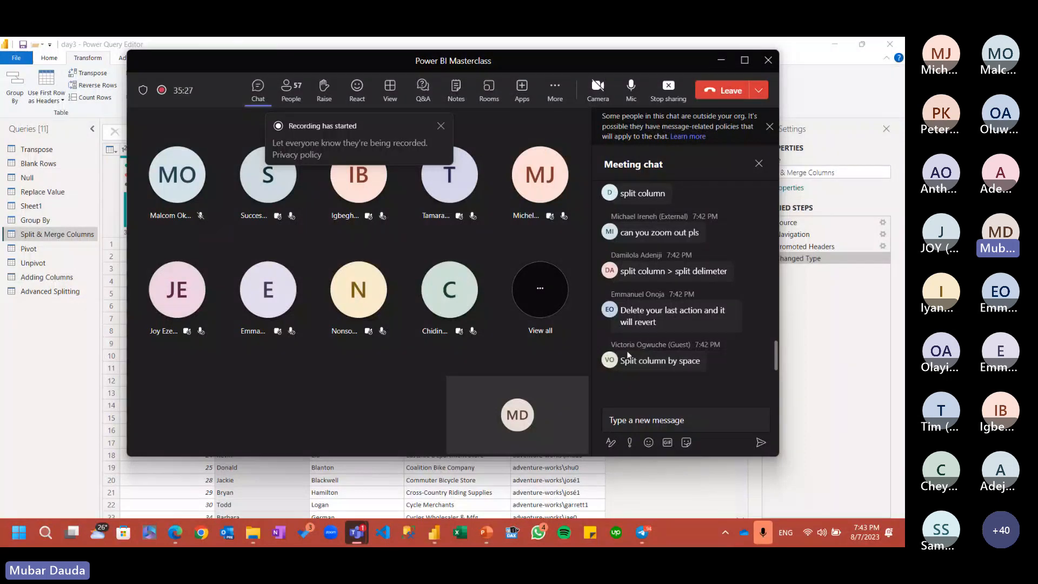
click(603, 340)
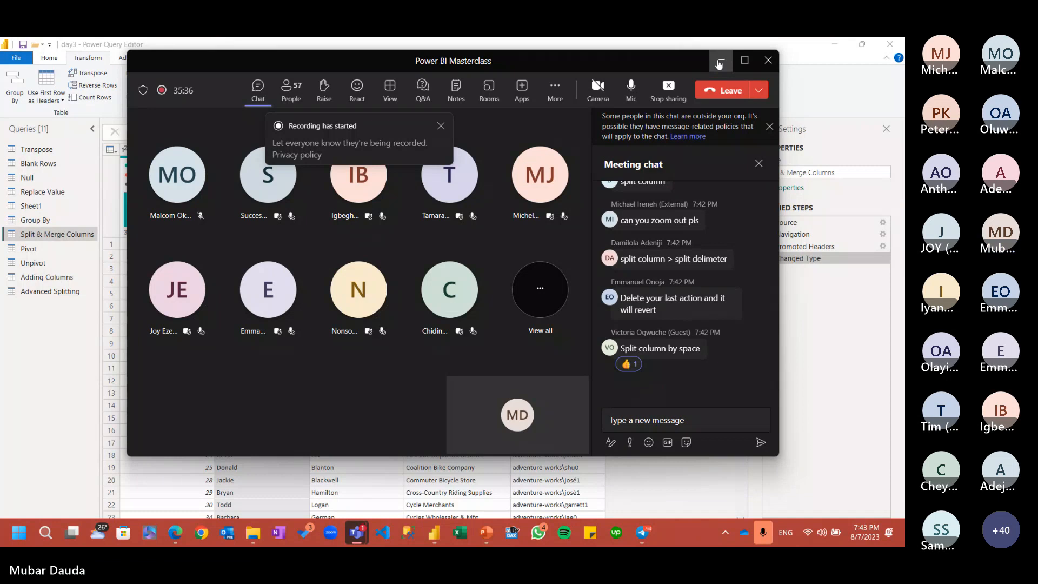
click(718, 63)
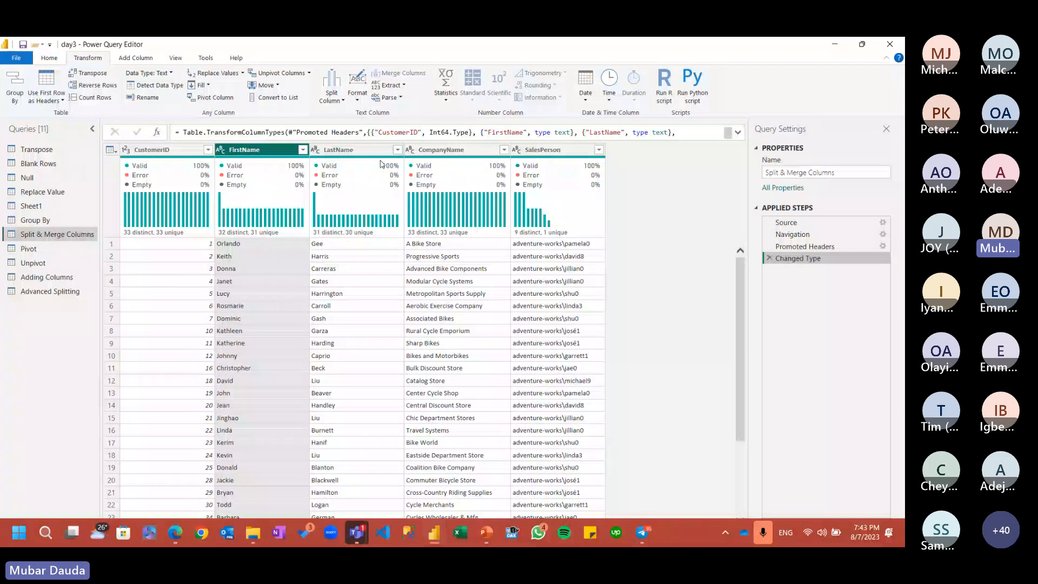
Step: Merge the FirstName and LastName columns with no separator, keeping Merged as the new column name
click(422, 147)
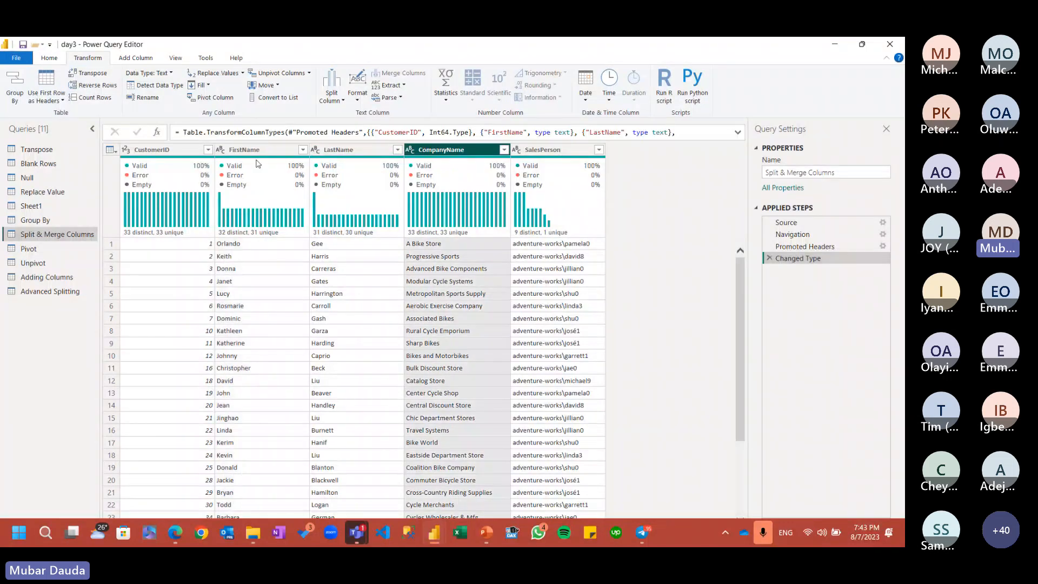
click(261, 153)
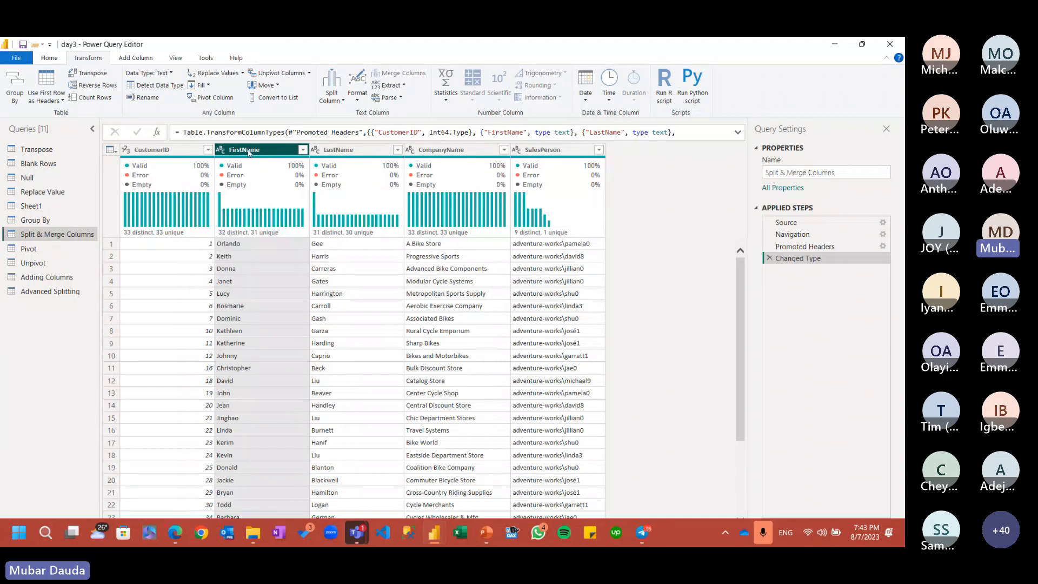
ctrl+click(338, 149)
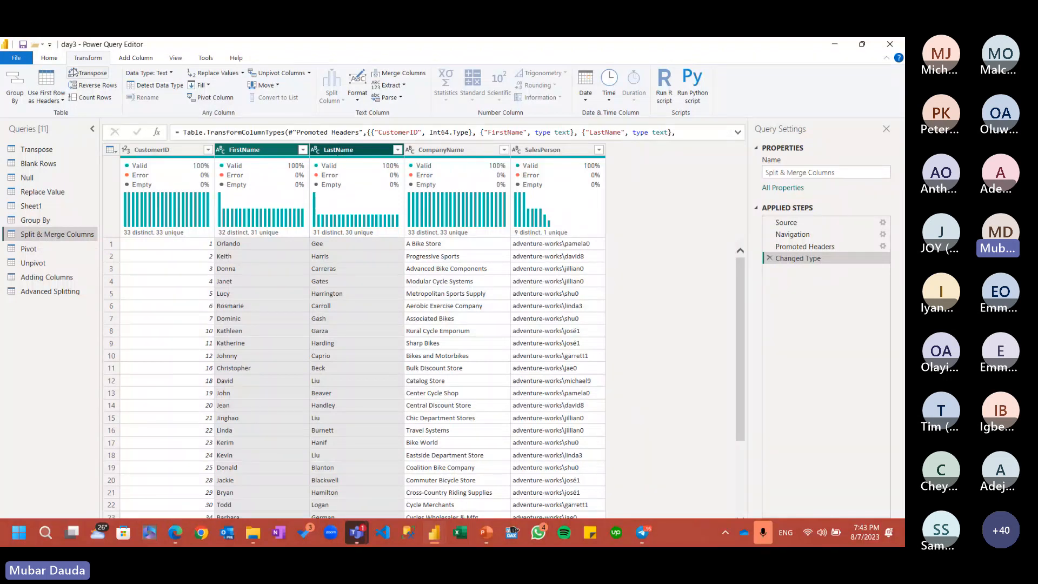
click(398, 73)
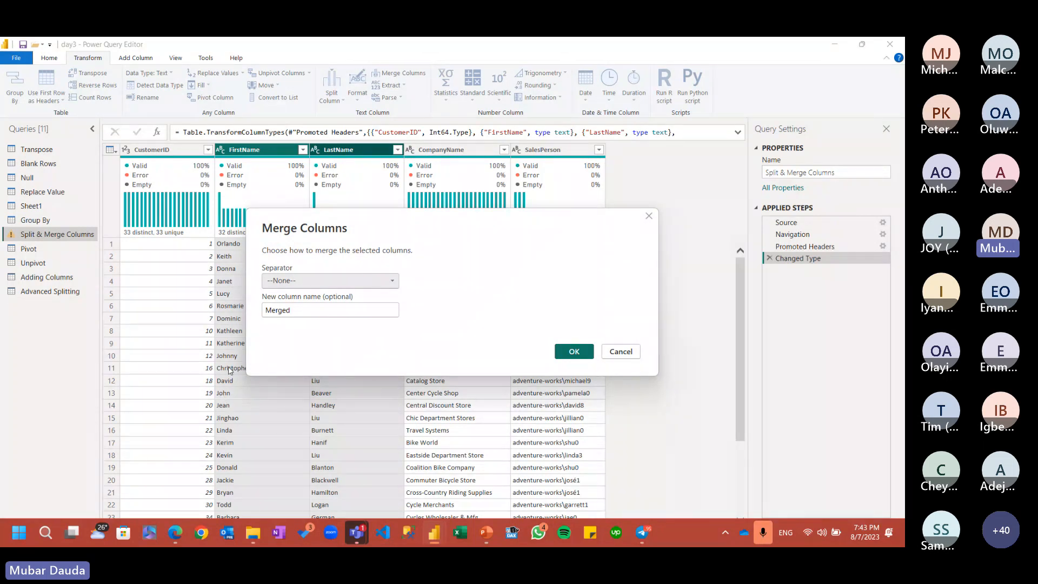
click(573, 351)
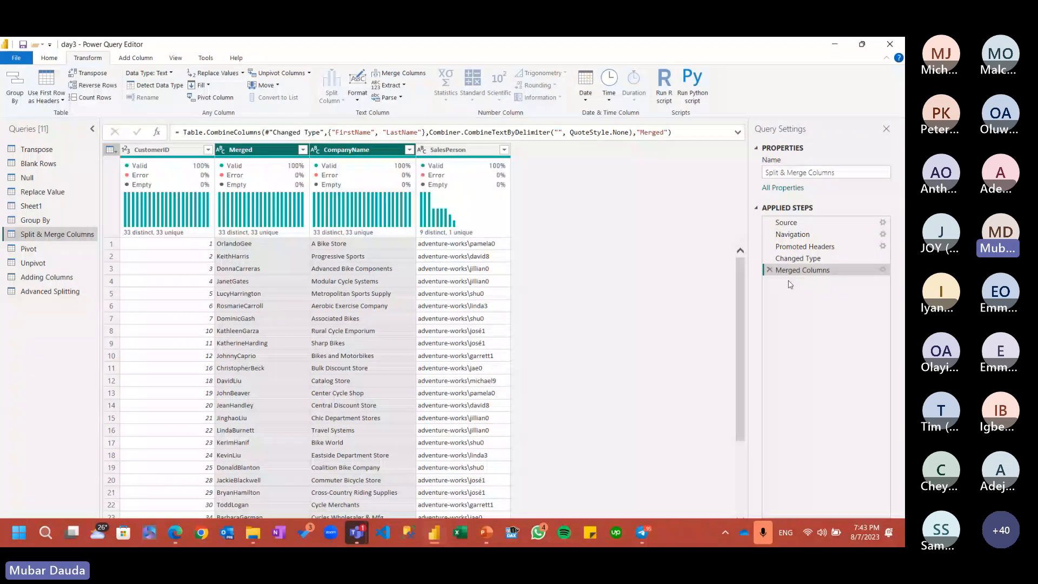
Step: Edit the Merged Columns step to use a Space separator and name the new column Full Name
click(883, 269)
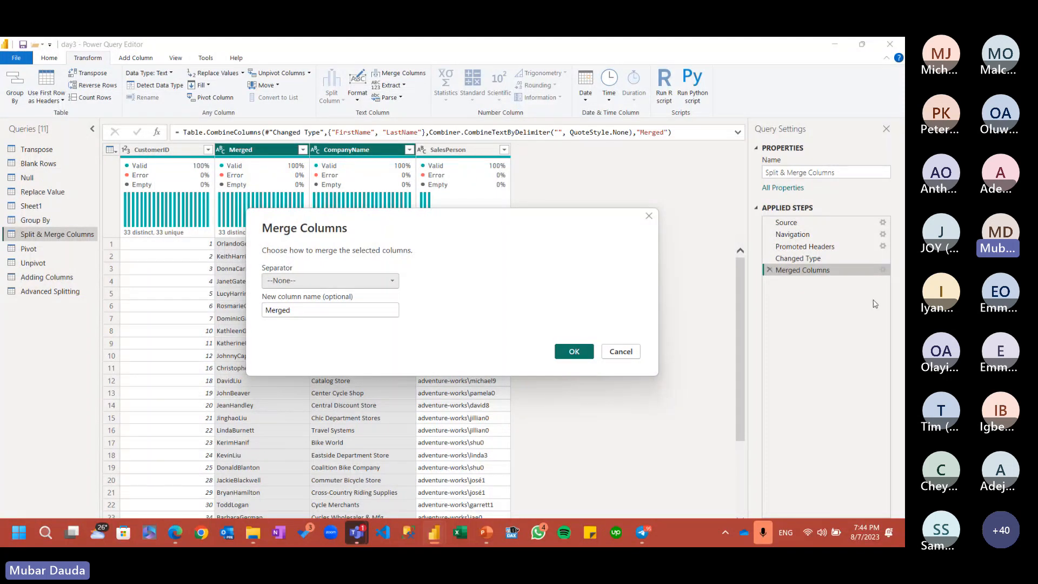
click(332, 280)
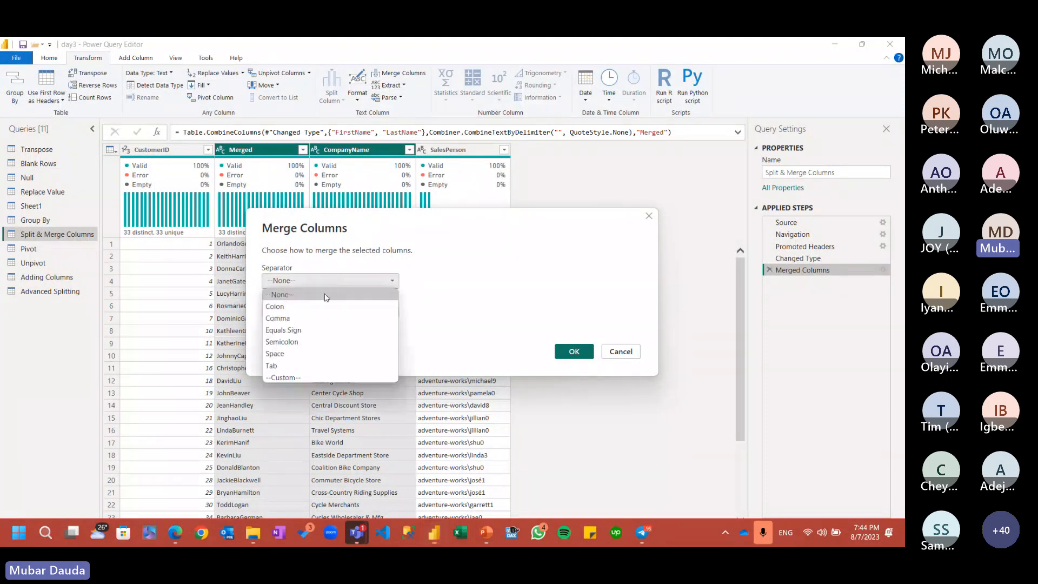
click(318, 353)
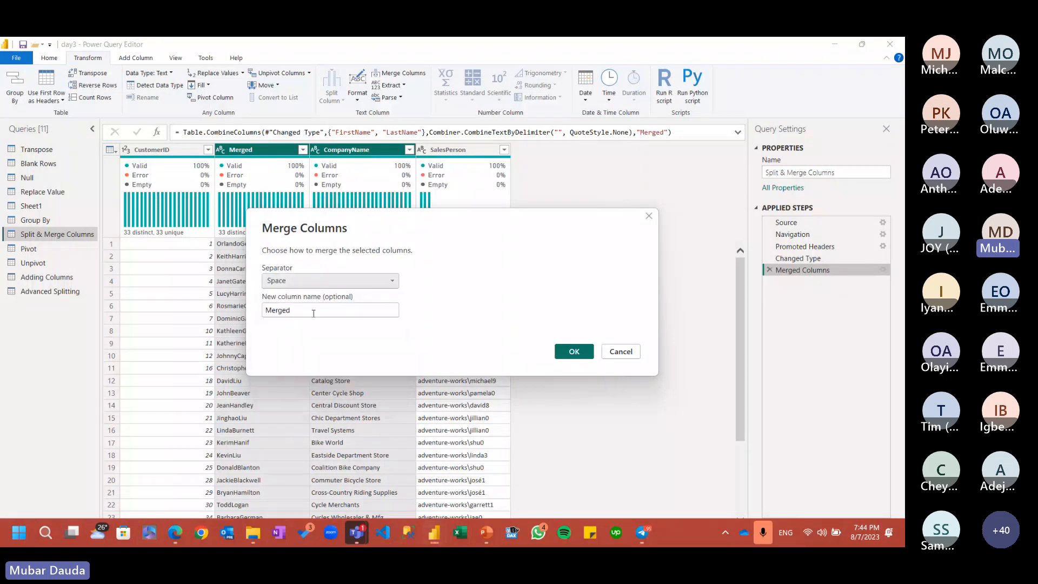
drag(304, 312, 244, 316)
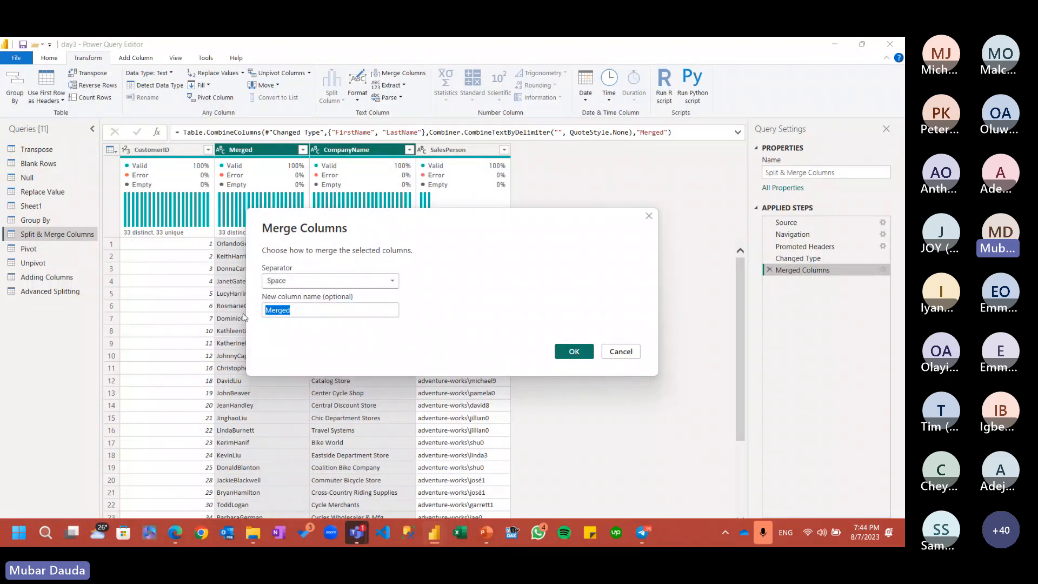
text(Full)
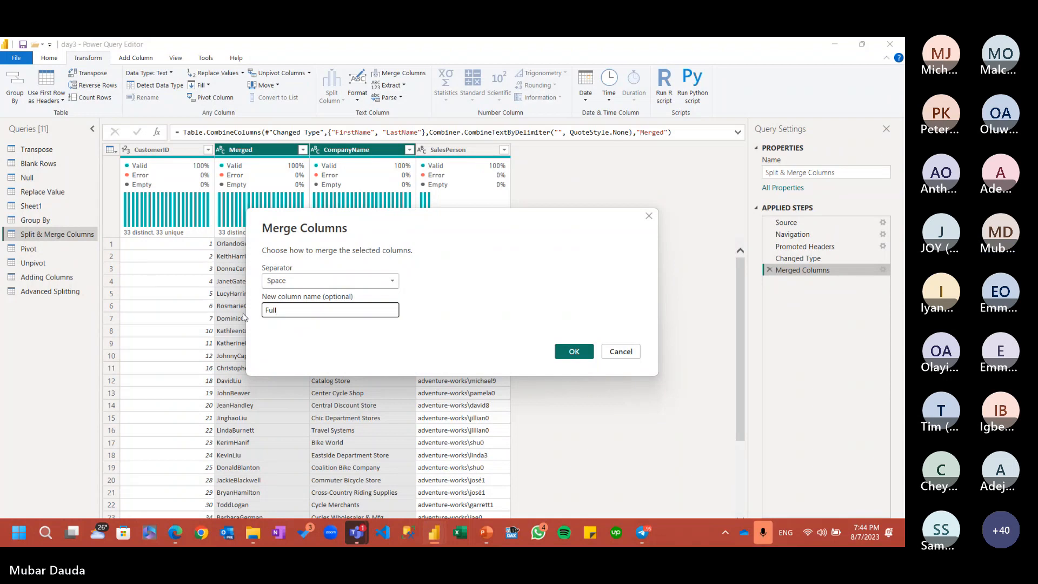
text( Name)
key(Return)
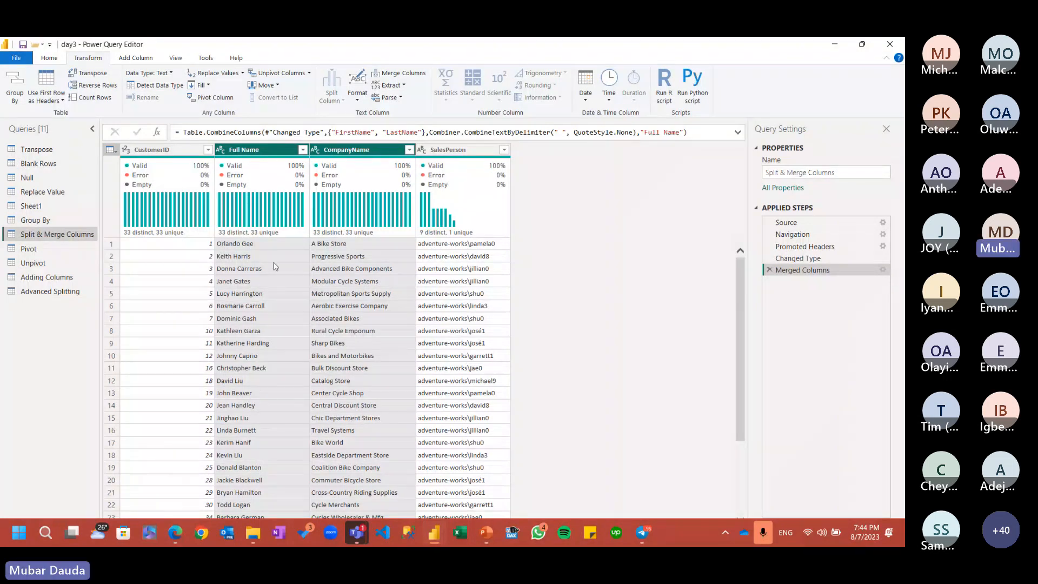
Step: Split the Full Name column by the Space delimiter at the left-most delimiter
ctrl+click(355, 154)
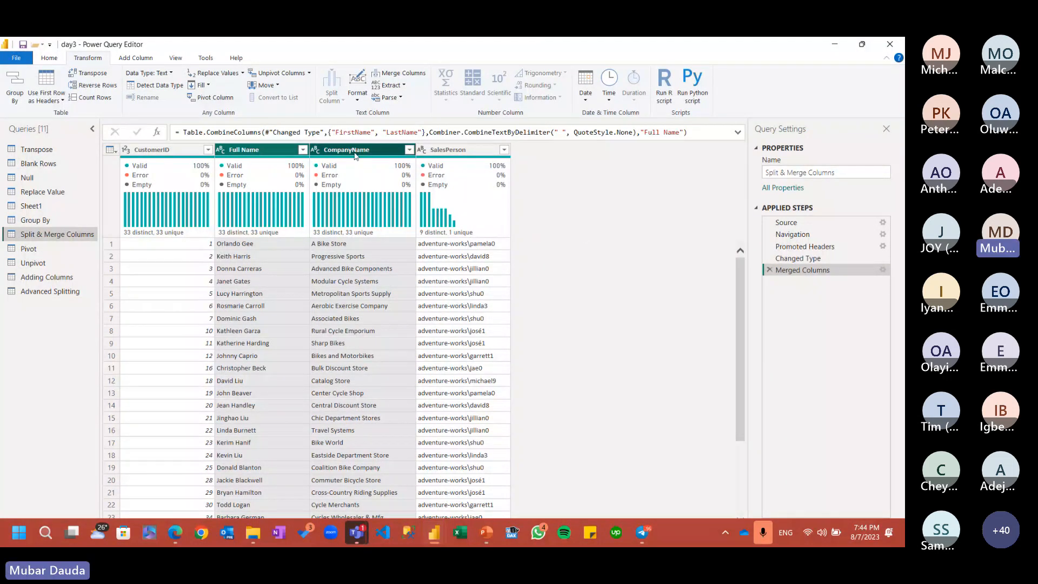
click(355, 154)
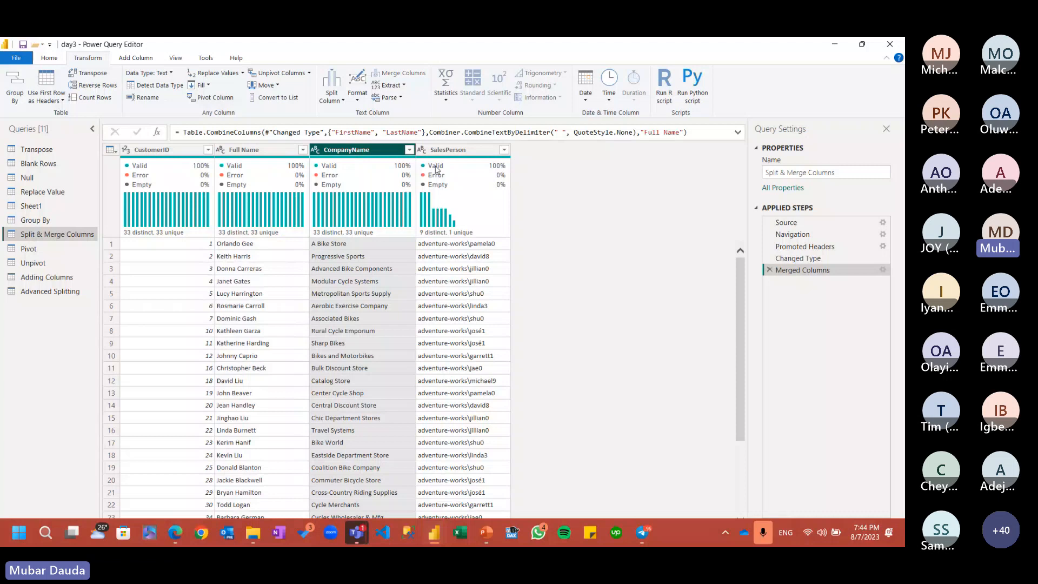
click(242, 163)
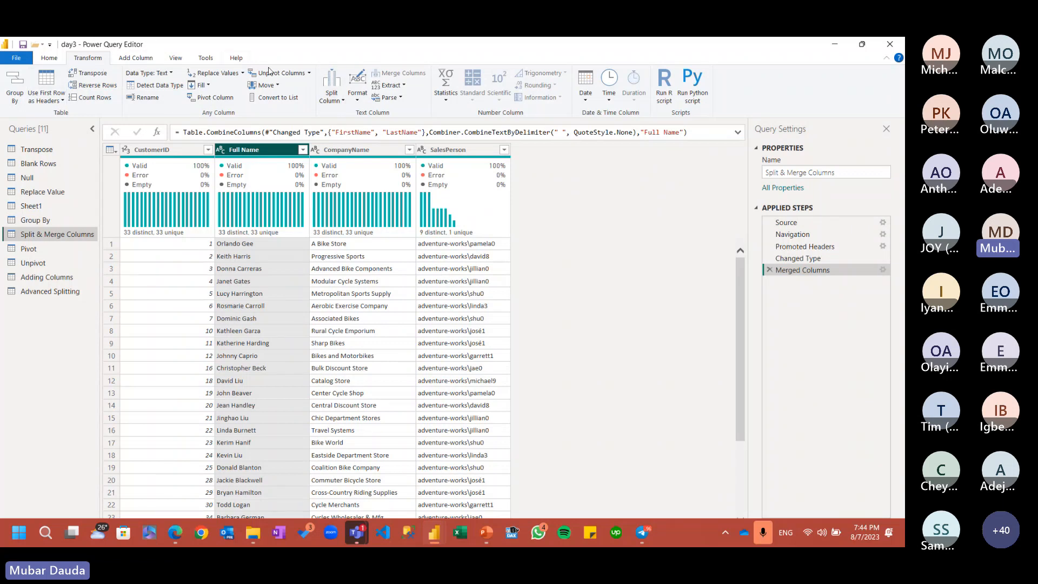
click(326, 102)
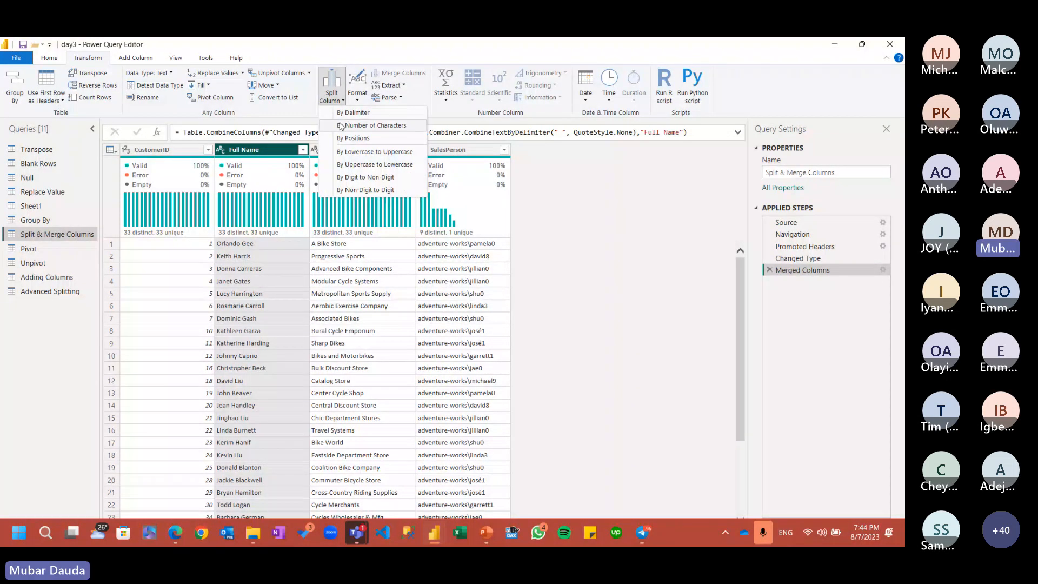
click(354, 112)
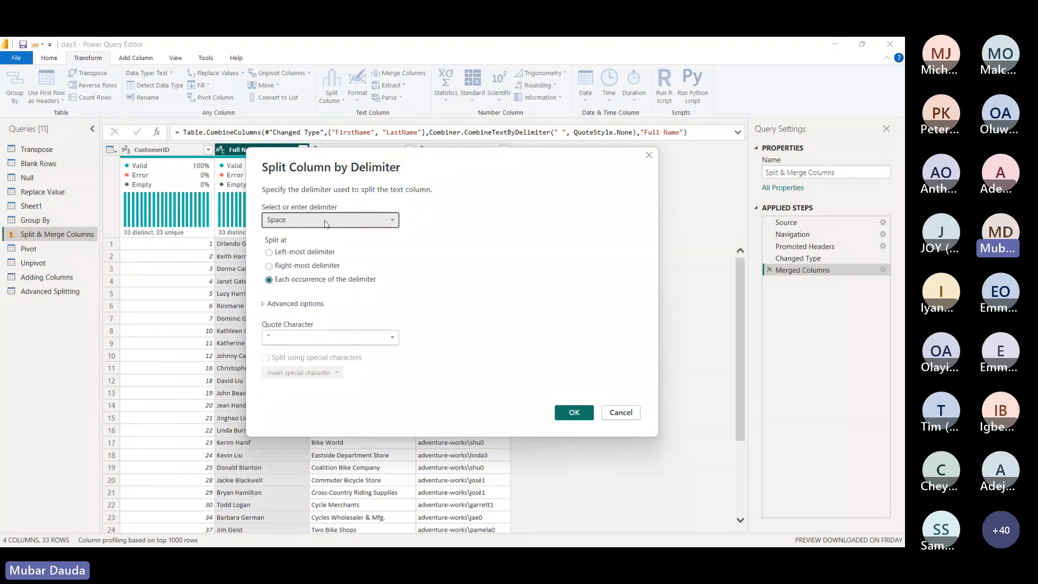
click(326, 222)
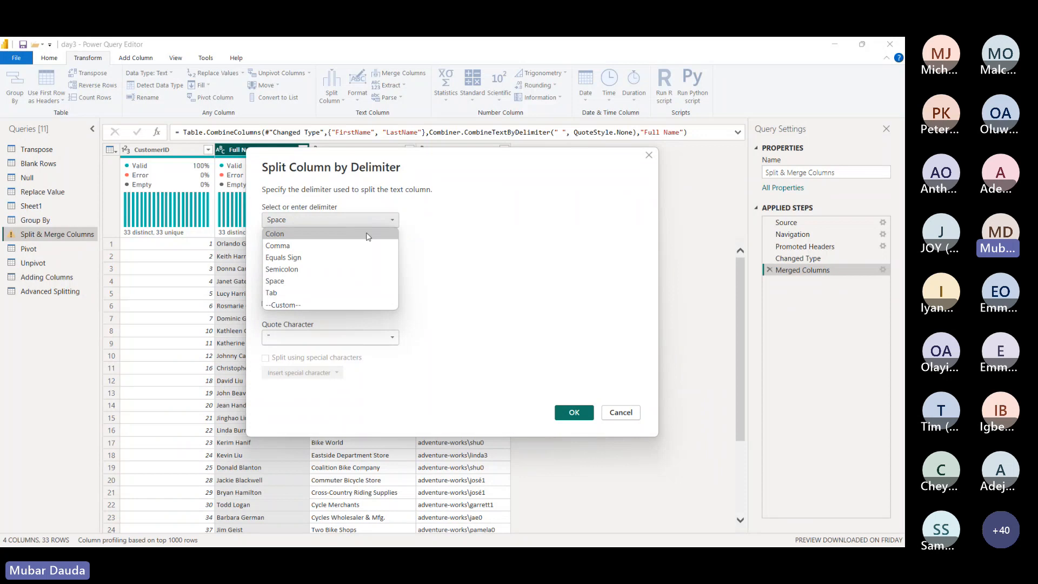
click(277, 281)
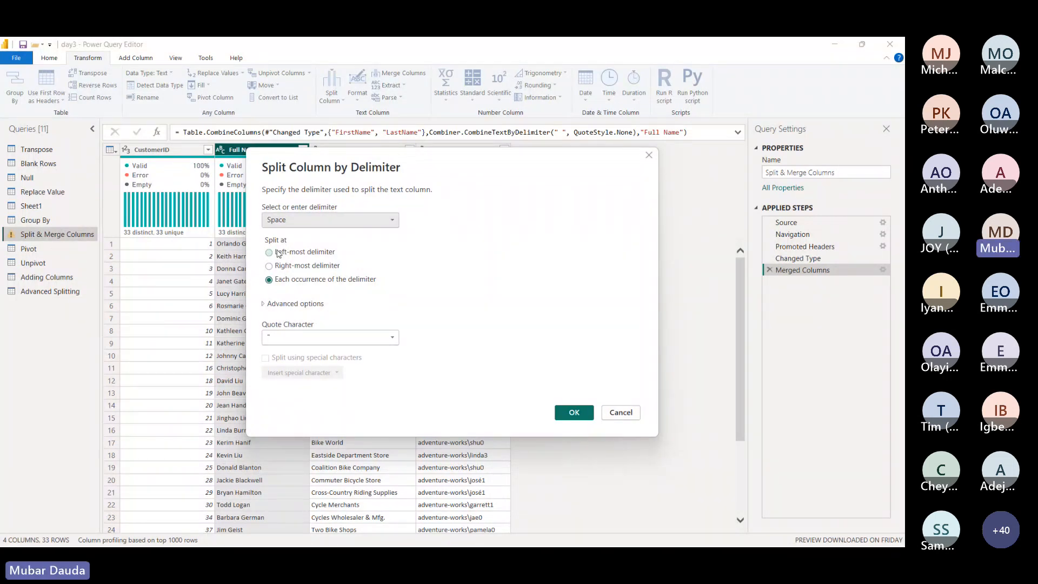
drag(409, 157, 539, 136)
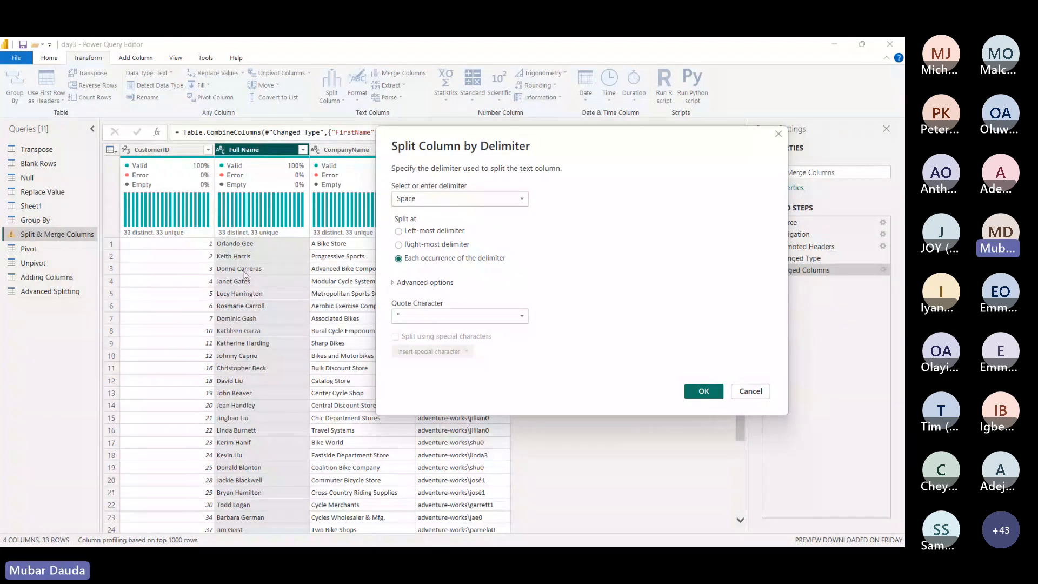
click(414, 231)
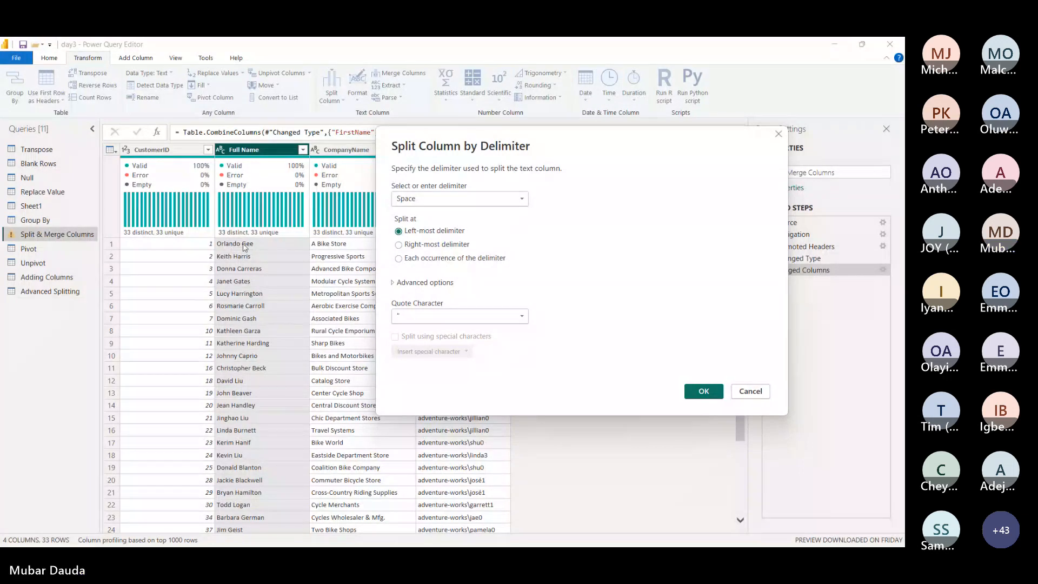
click(698, 389)
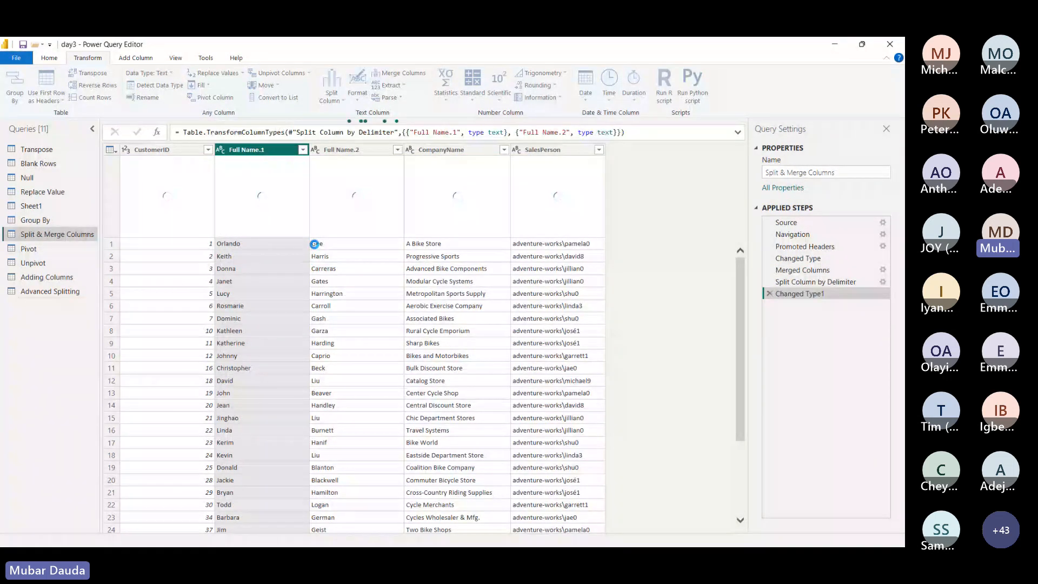
Step: Edit the Split Column by Delimiter step to split Full Name at the right-most delimiter
click(882, 282)
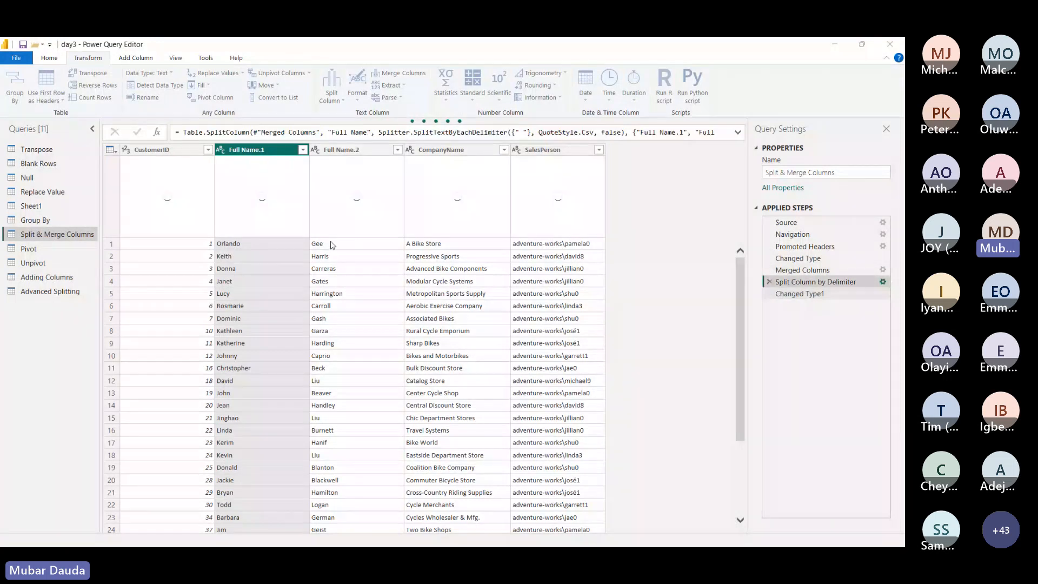
click(295, 266)
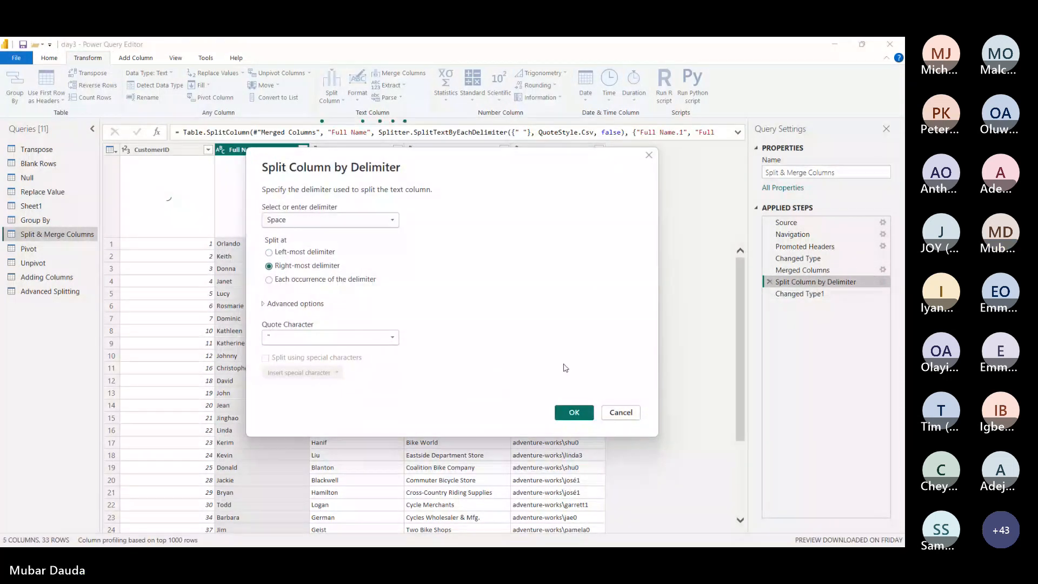
click(574, 412)
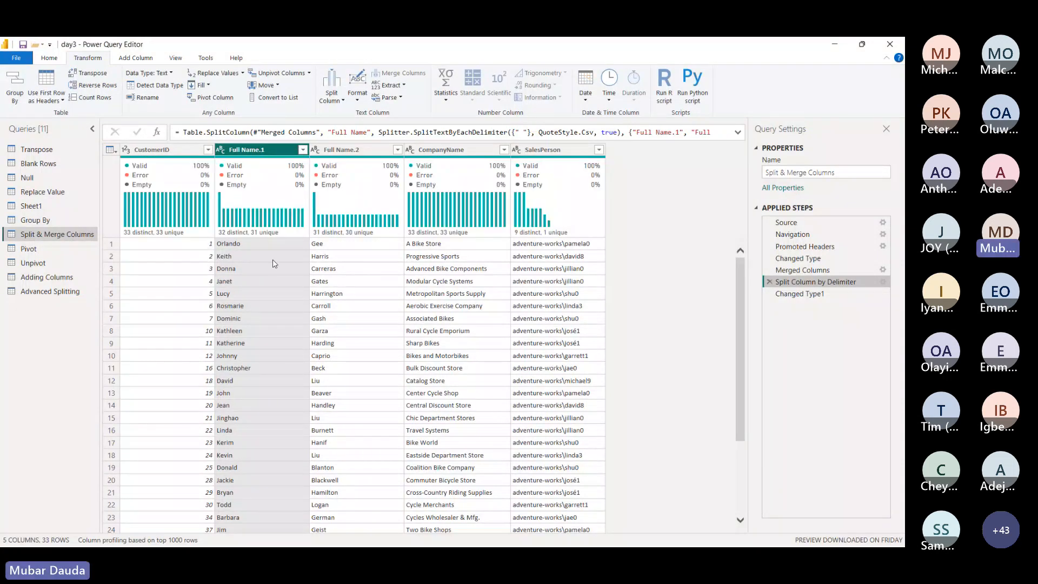
Step: Change the Split Column by Delimiter step to split Full Name at each occurrence of the delimiter
click(882, 282)
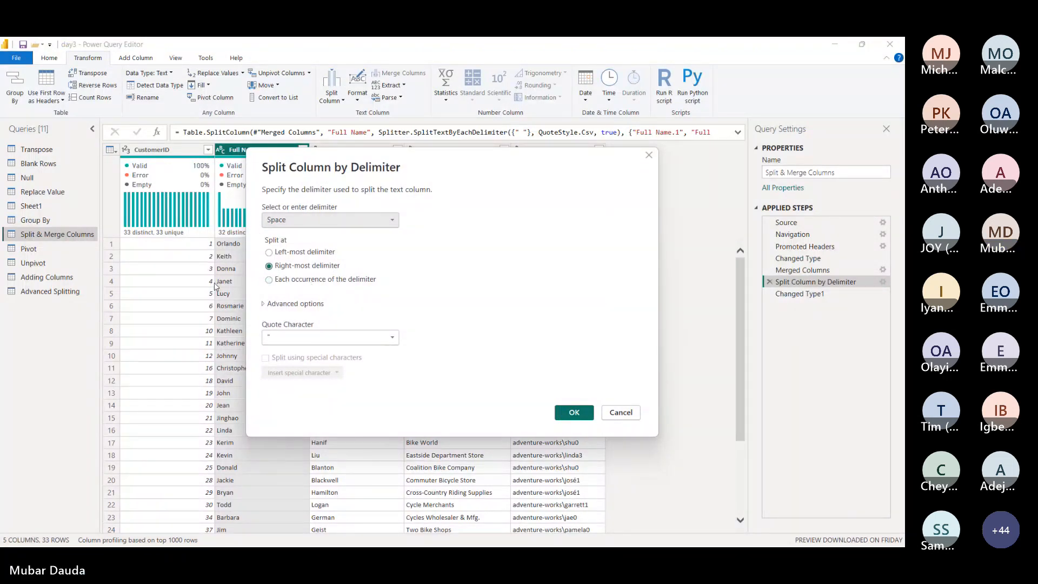
click(324, 280)
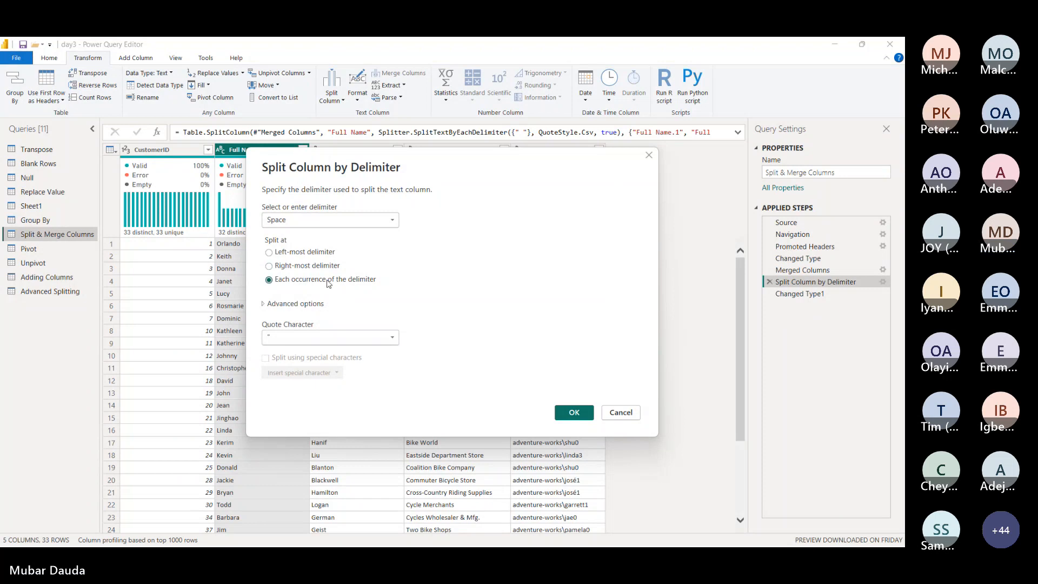
click(571, 415)
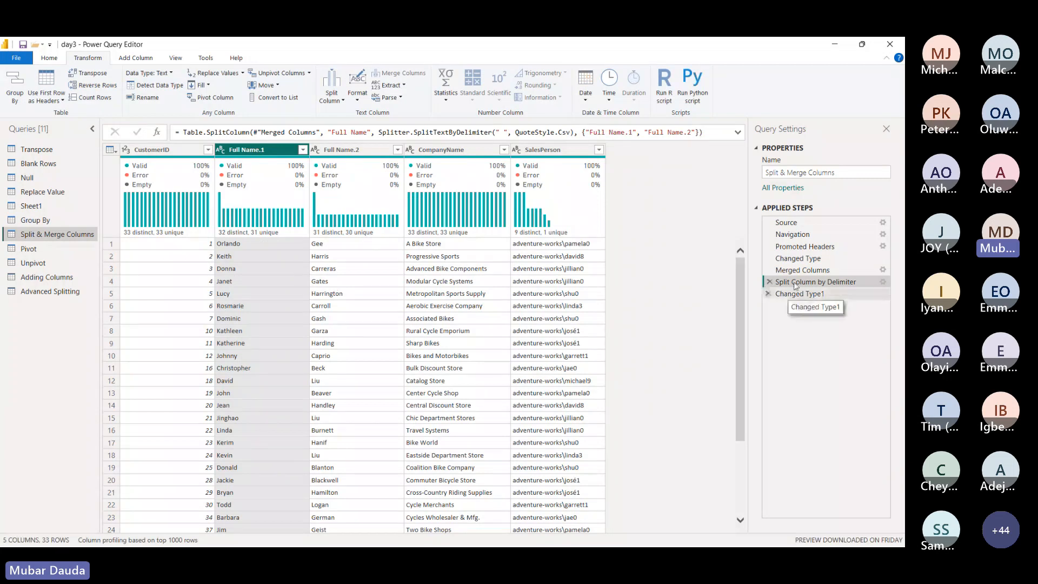
click(421, 244)
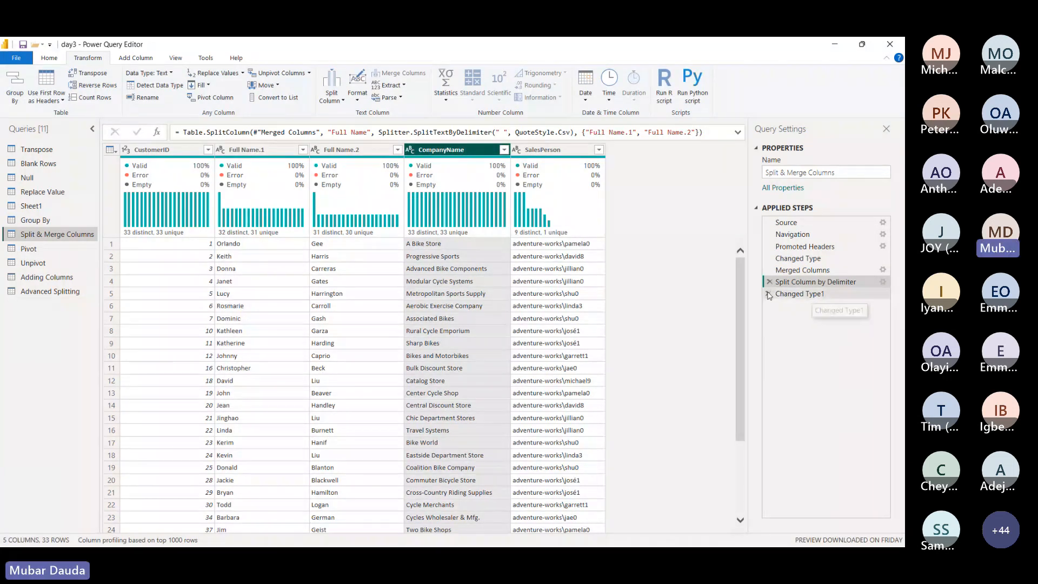
click(343, 100)
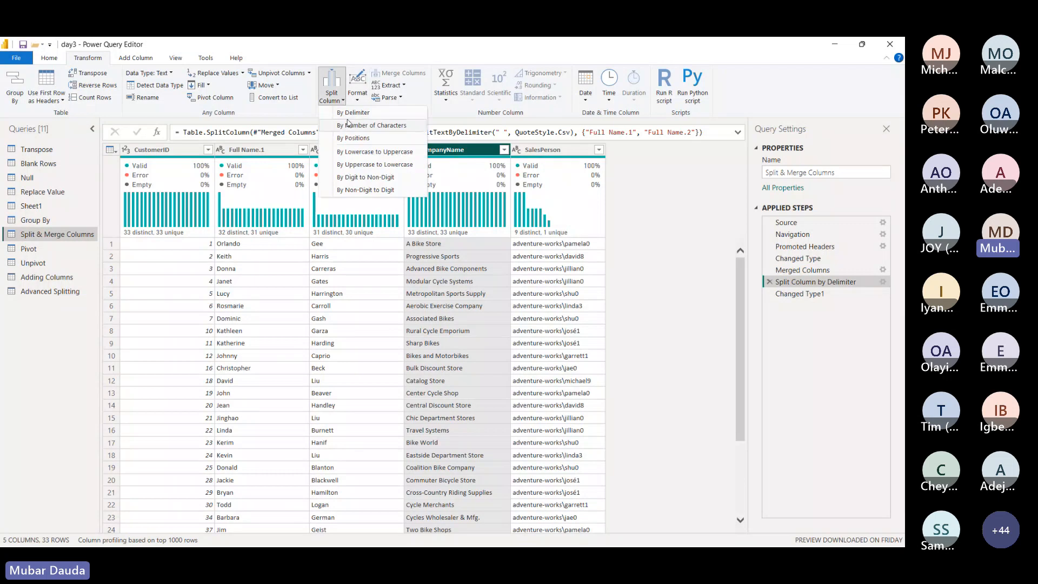
click(347, 125)
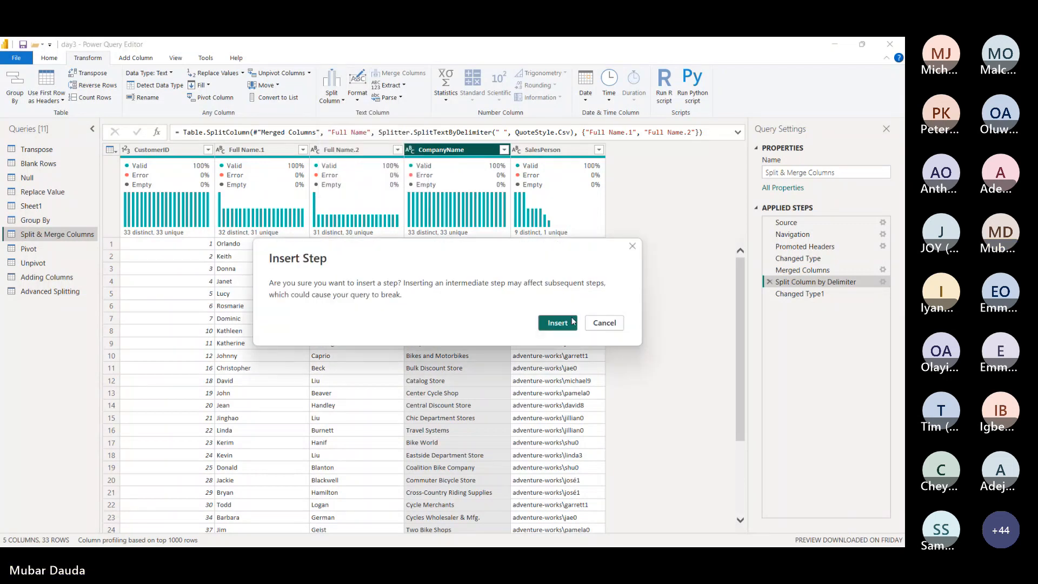
click(603, 323)
Step: From the Changed Type1 step, split the CompanyName column by Space at the left-most delimiter, and return to Changed Type1 to compare
click(783, 292)
click(332, 87)
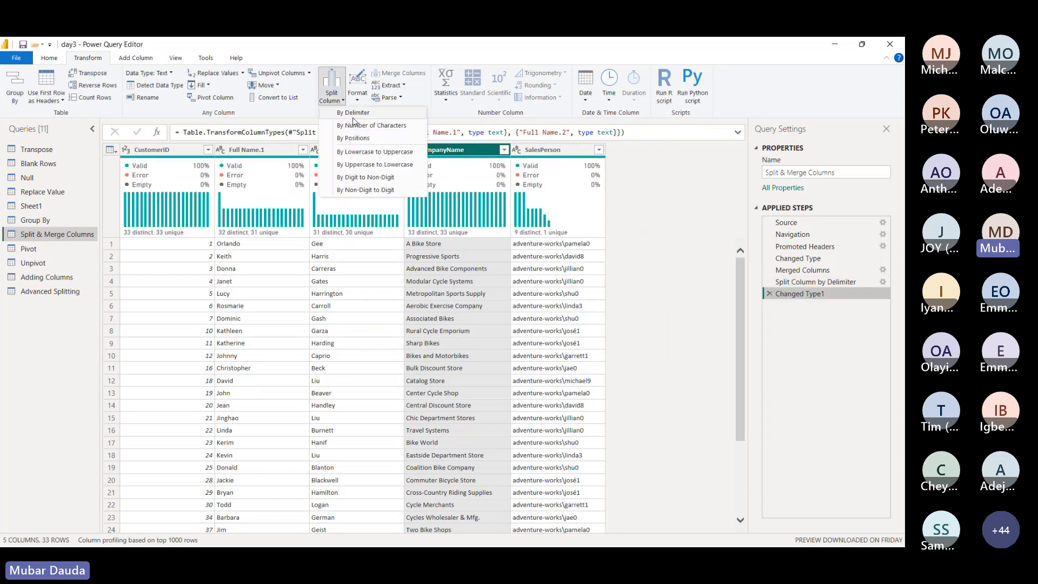
click(355, 115)
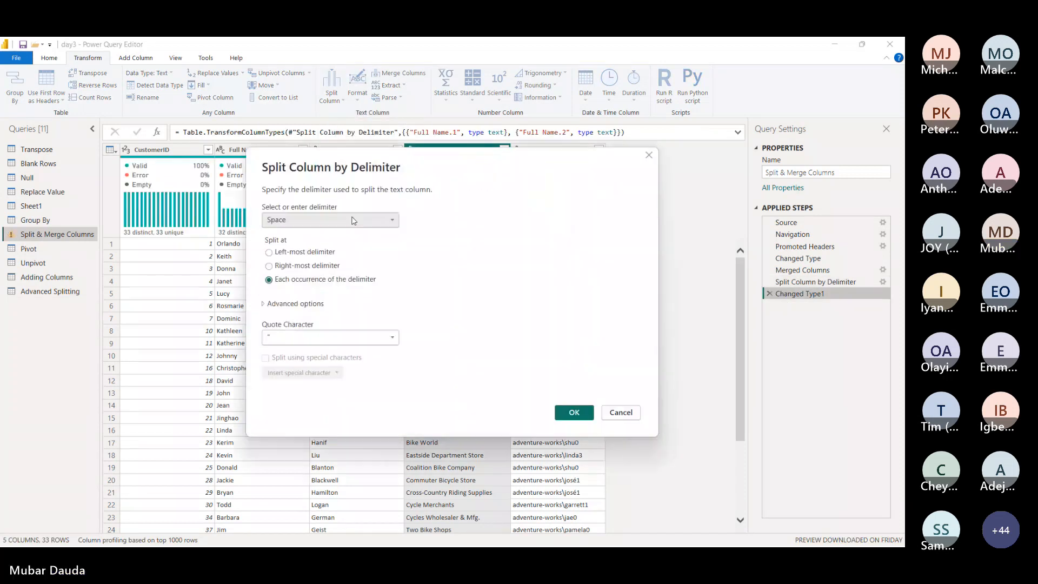
click(300, 252)
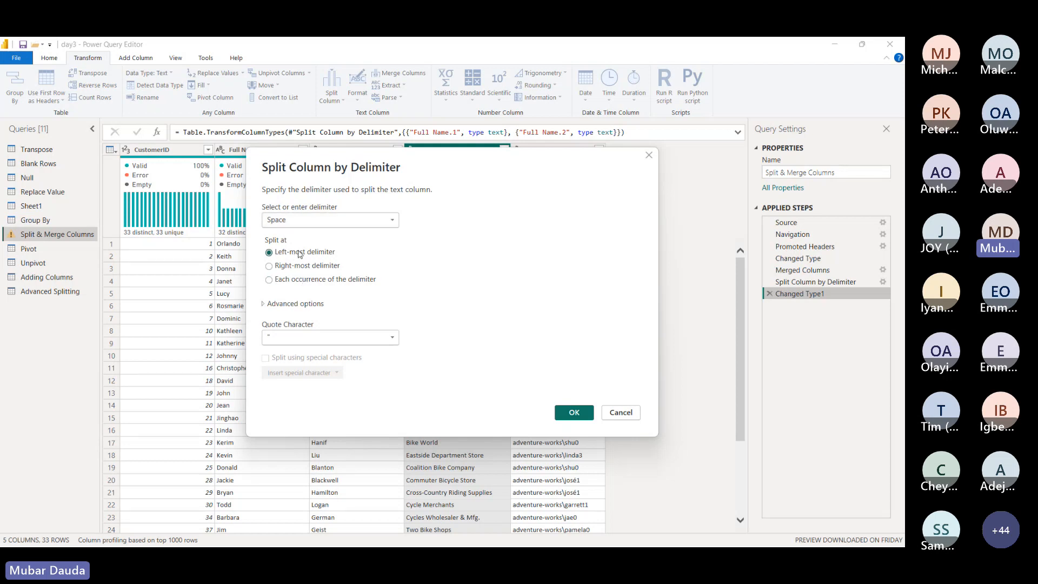
click(576, 413)
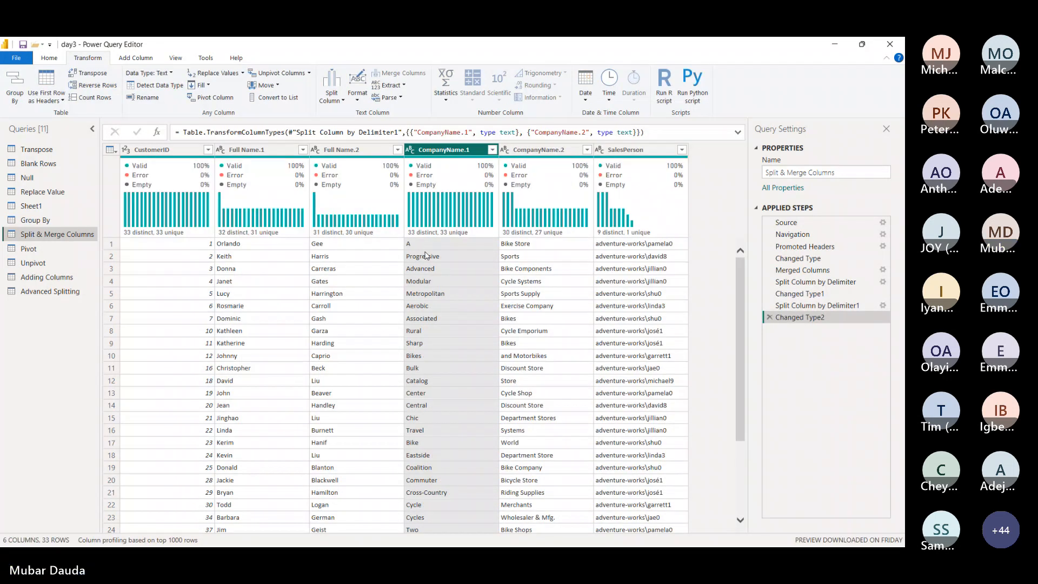
click(832, 294)
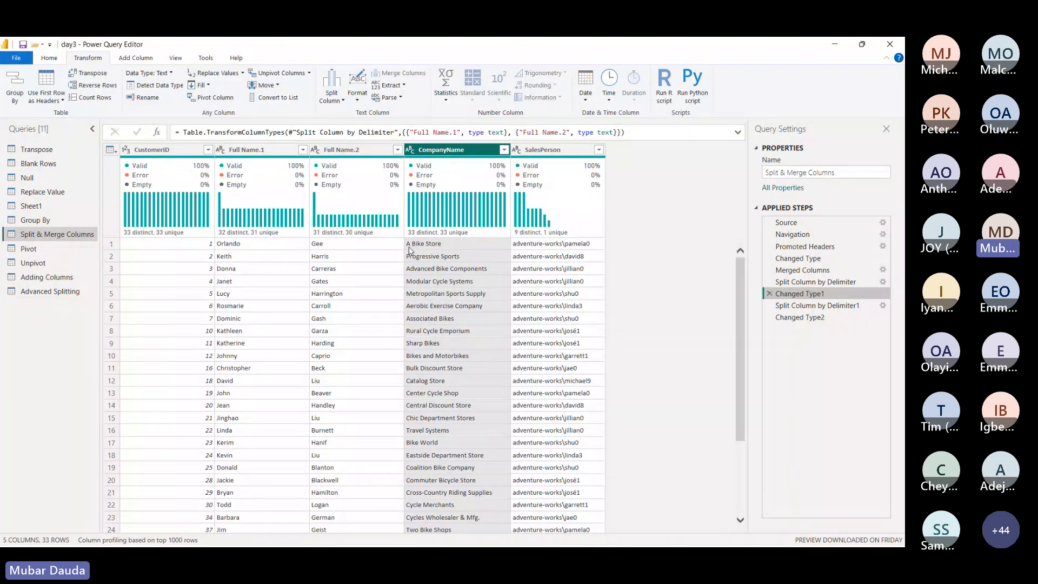
Step: Review the CompanyName split result, and edit the Split Column by Delimiter1 step to split at the right-most delimiter
mouse_move(411, 230)
click(828, 321)
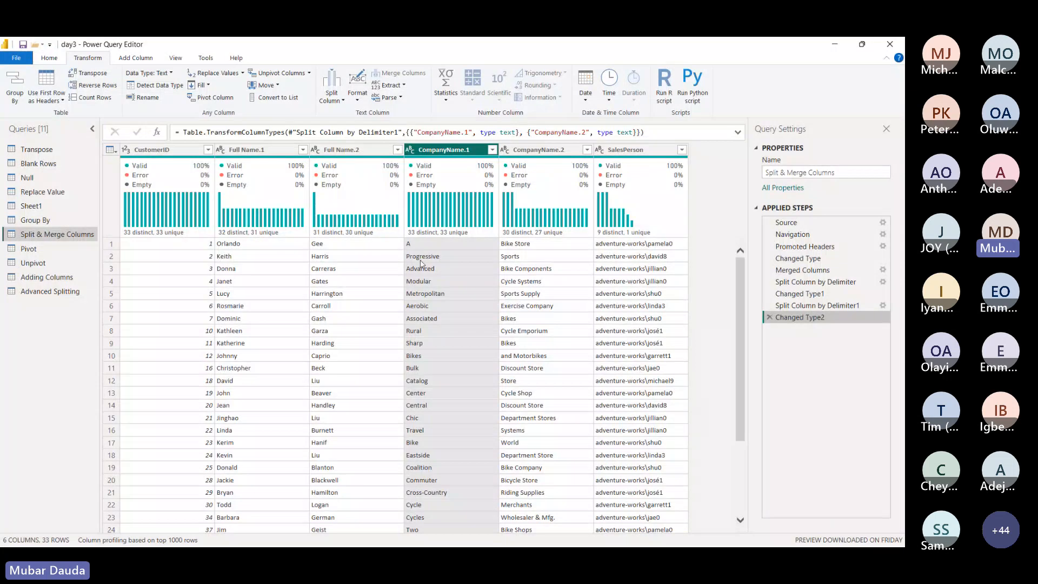
scroll(522, 365, down, 3)
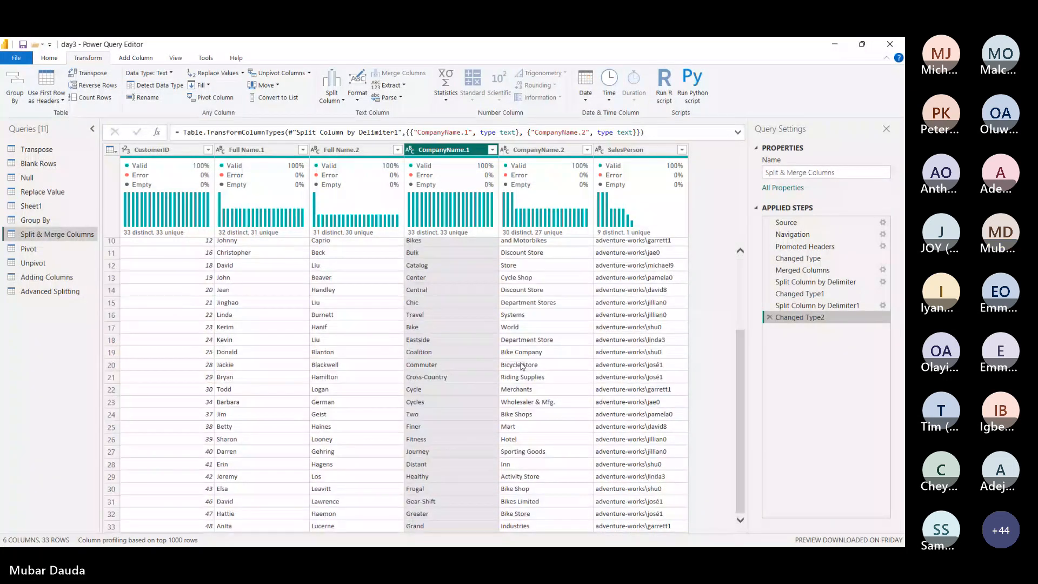
scroll(519, 364, up, 3)
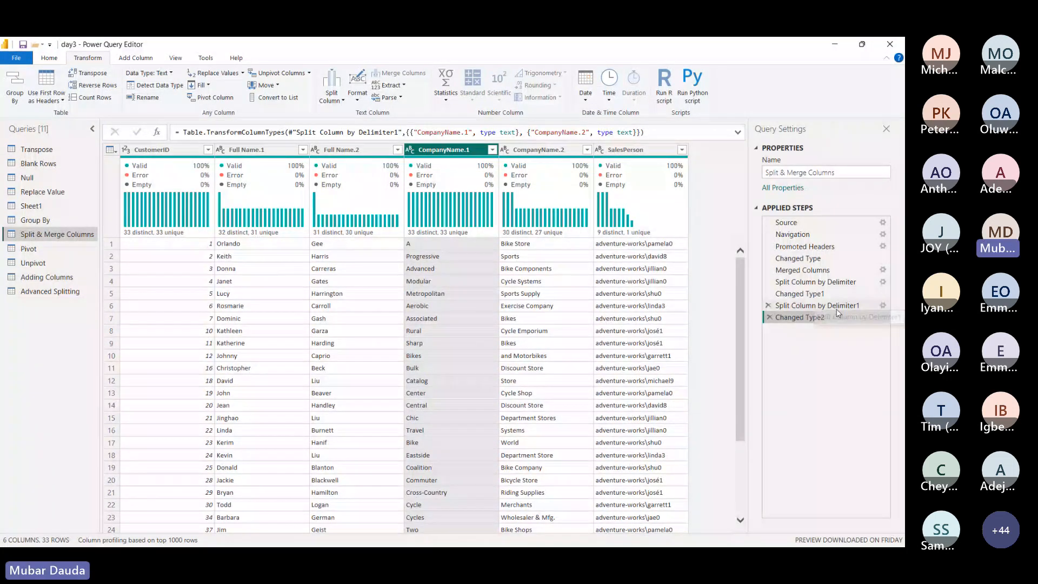
click(883, 306)
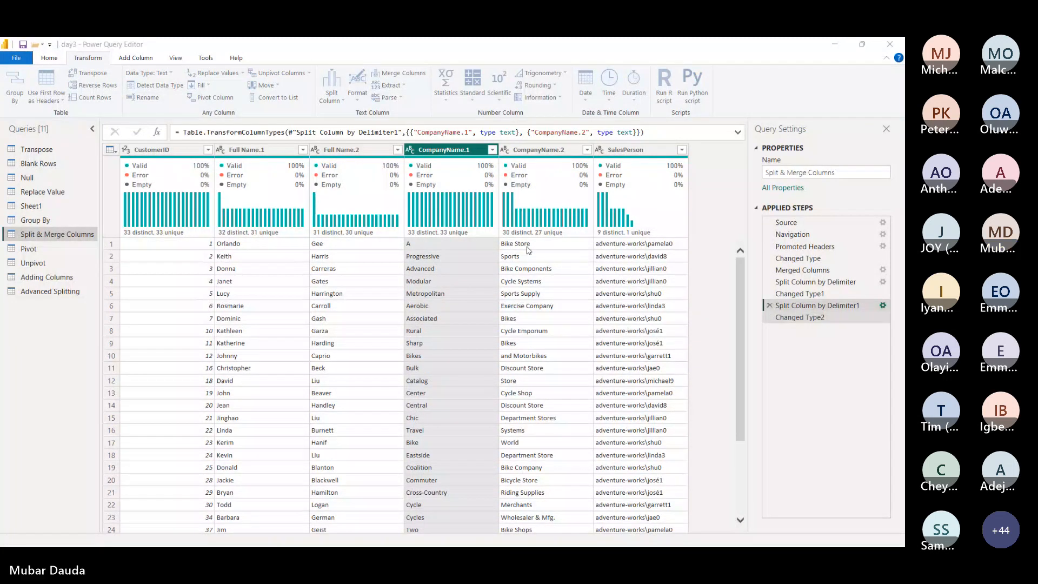
click(323, 266)
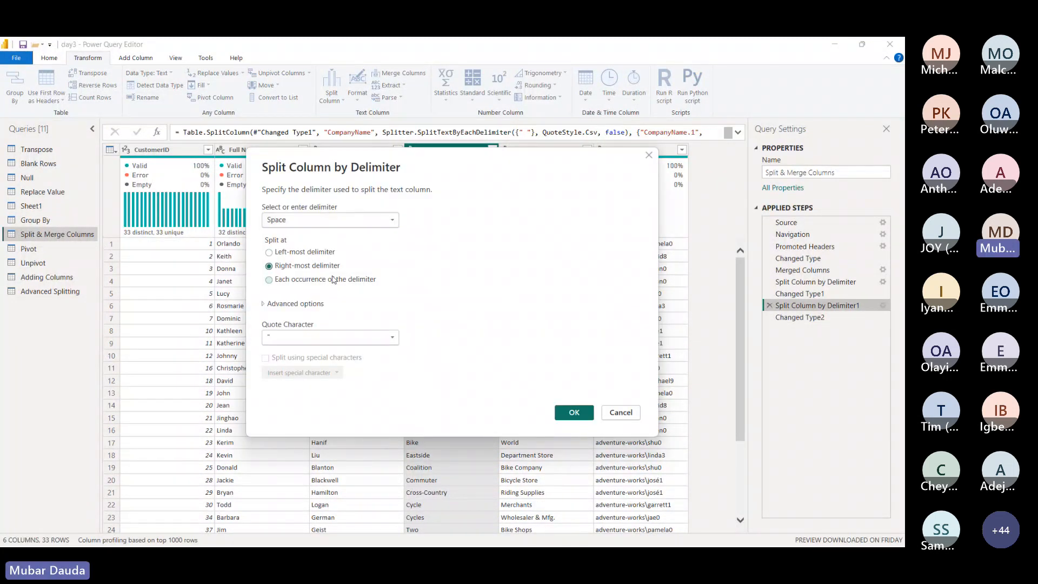
click(574, 412)
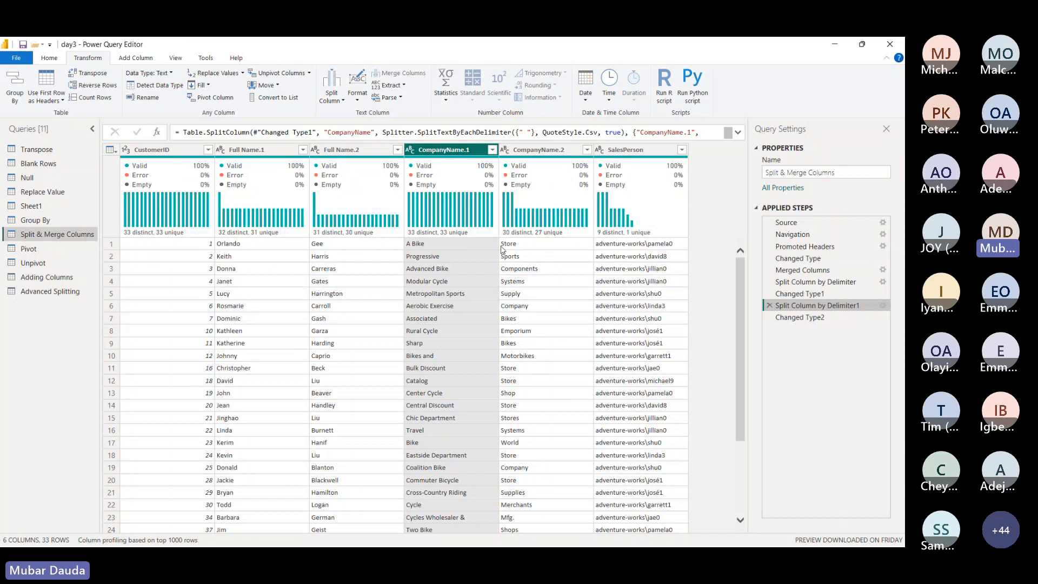
mouse_move(450, 227)
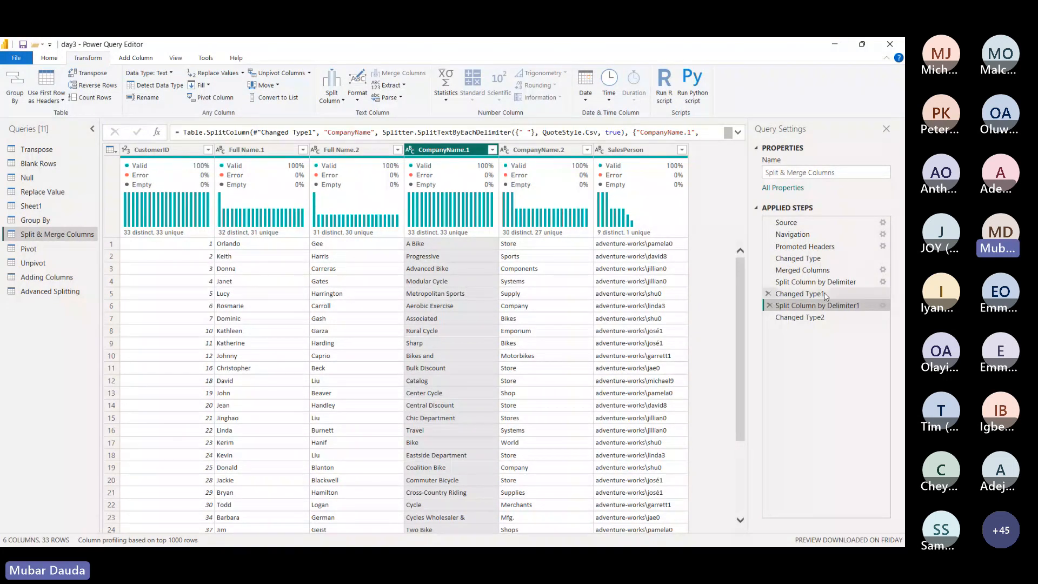
Step: Change the Split Column by Delimiter1 step to split CompanyName at each occurrence of the delimiter, and review the rows
click(882, 305)
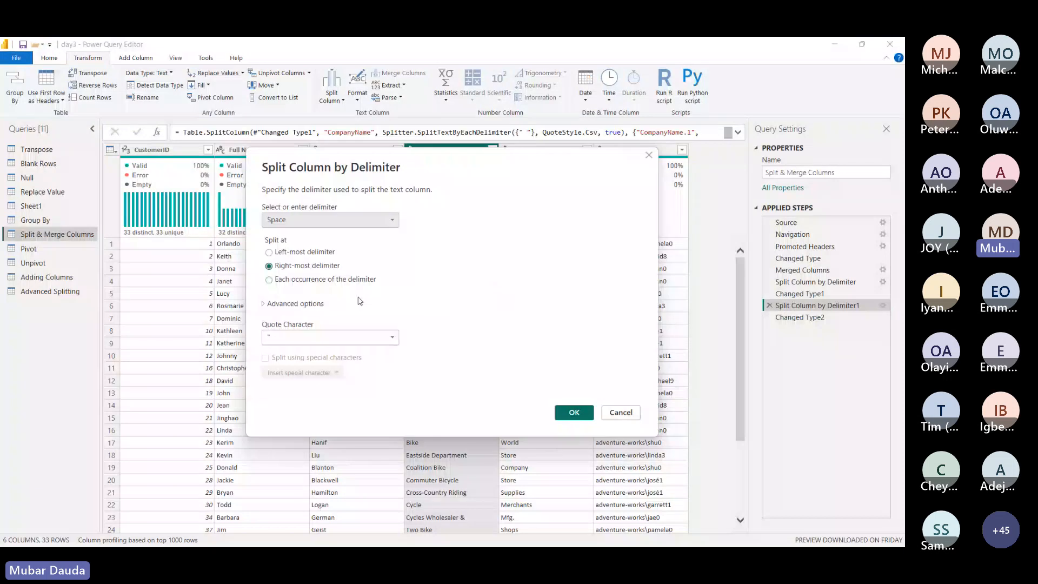
click(333, 282)
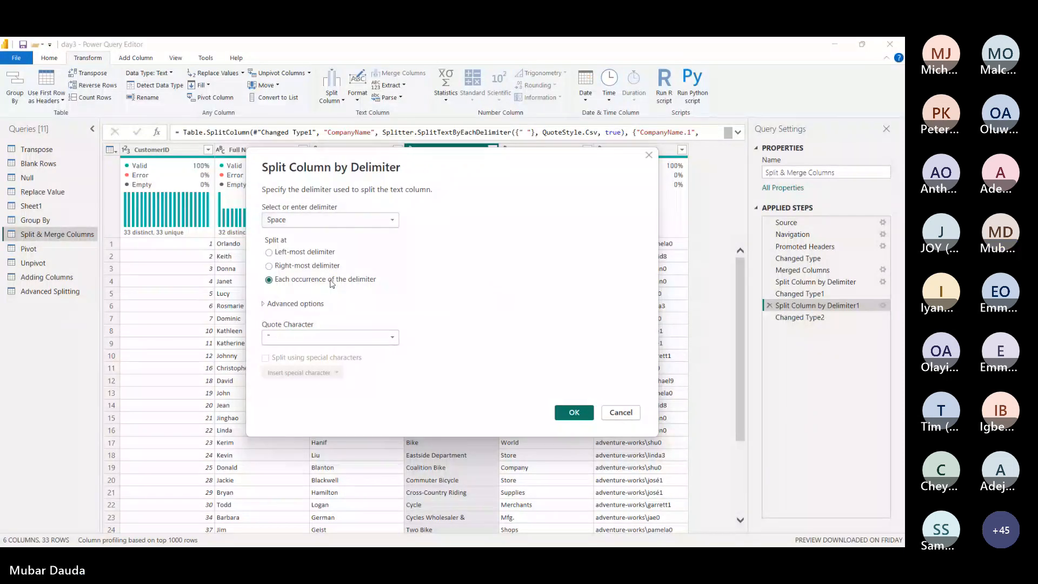
click(573, 413)
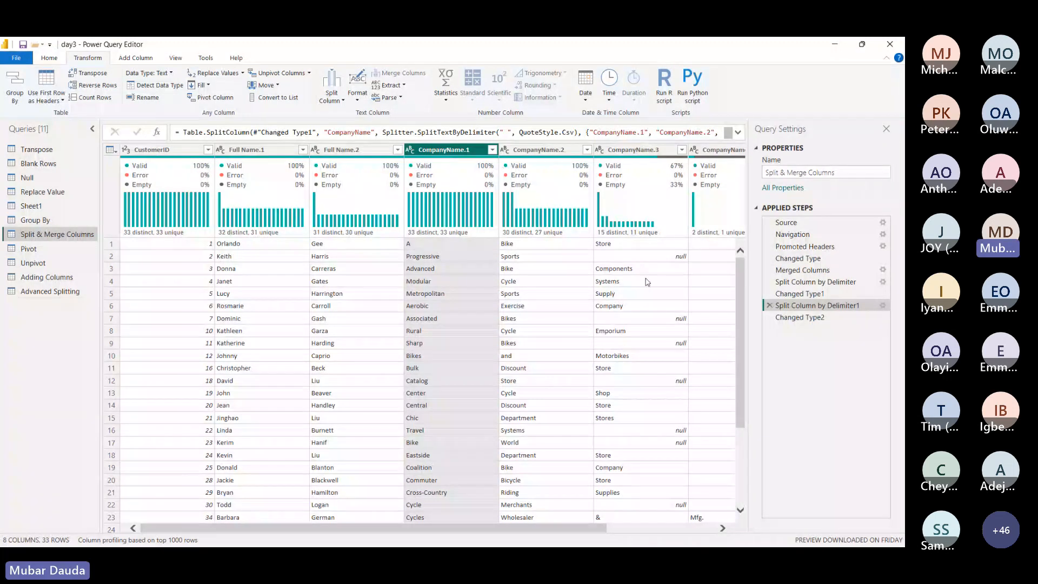
scroll(621, 286, down, 5)
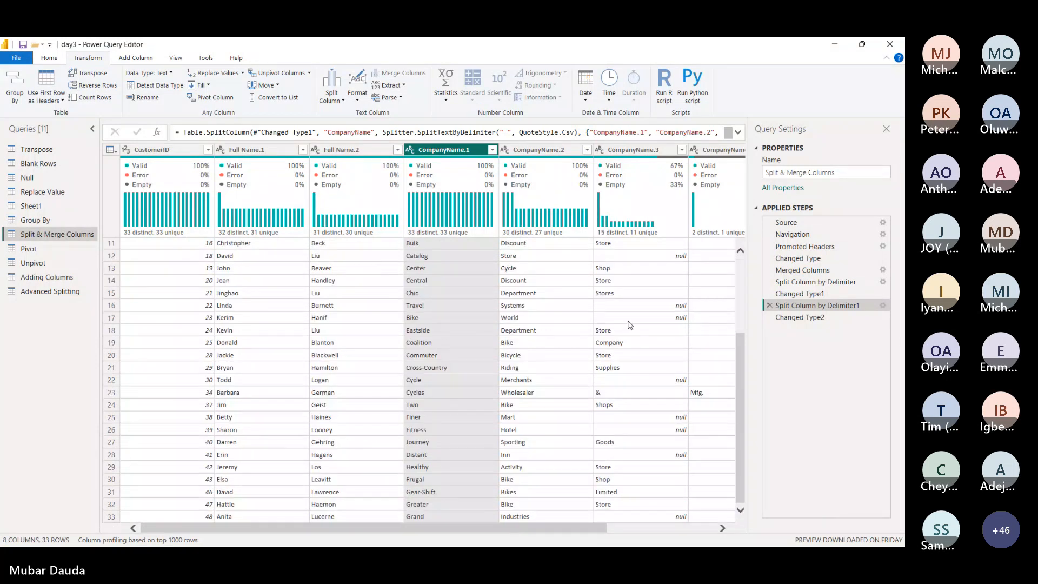
scroll(630, 325, up, 5)
Step: Delete the Changed Type2 and Split Column by Delimiter1 steps from the Split & Merge Columns query
click(769, 317)
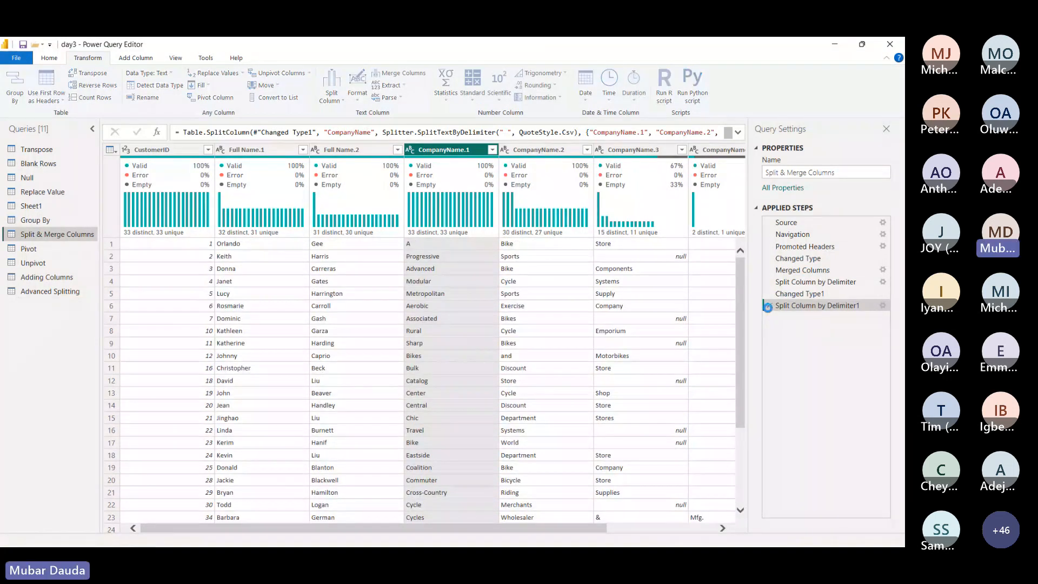
click(768, 305)
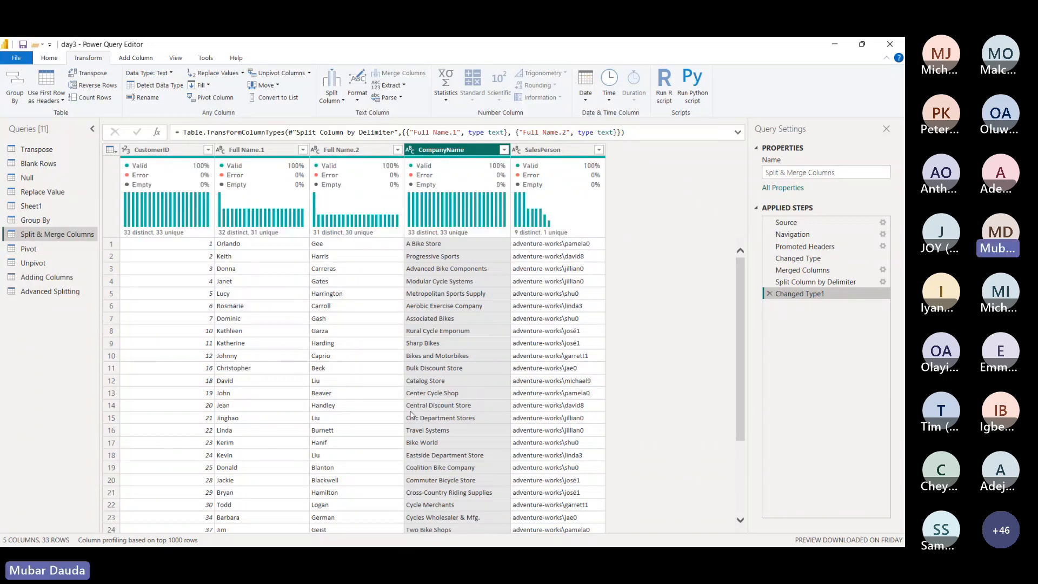
Step: Switch to the Microsoft Teams meeting window, read the meeting chat, and minimize it to return to Power Query Editor
key(alt+Tab)
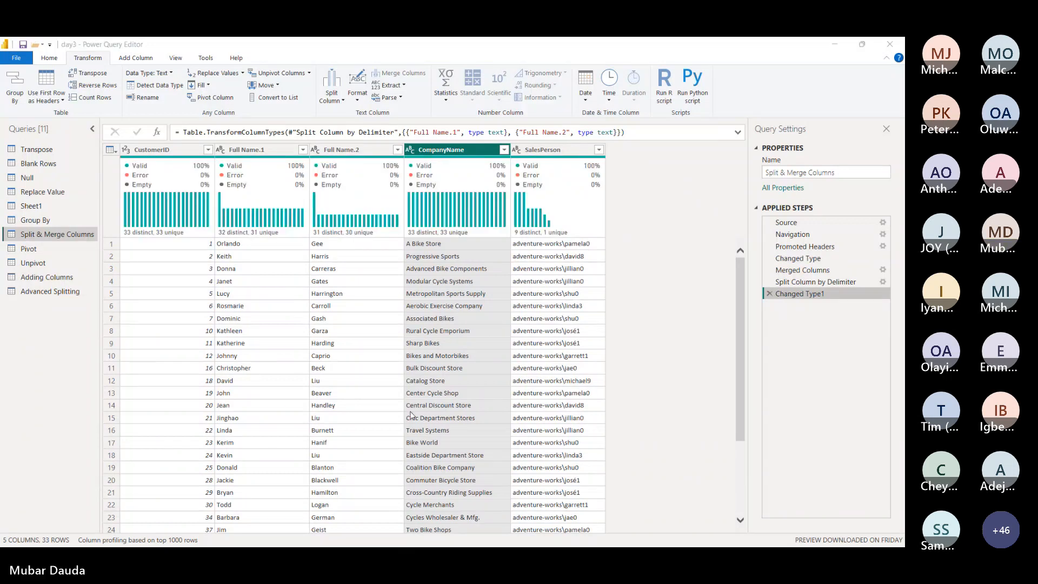
key(super)
key(super)
click(357, 532)
click(378, 423)
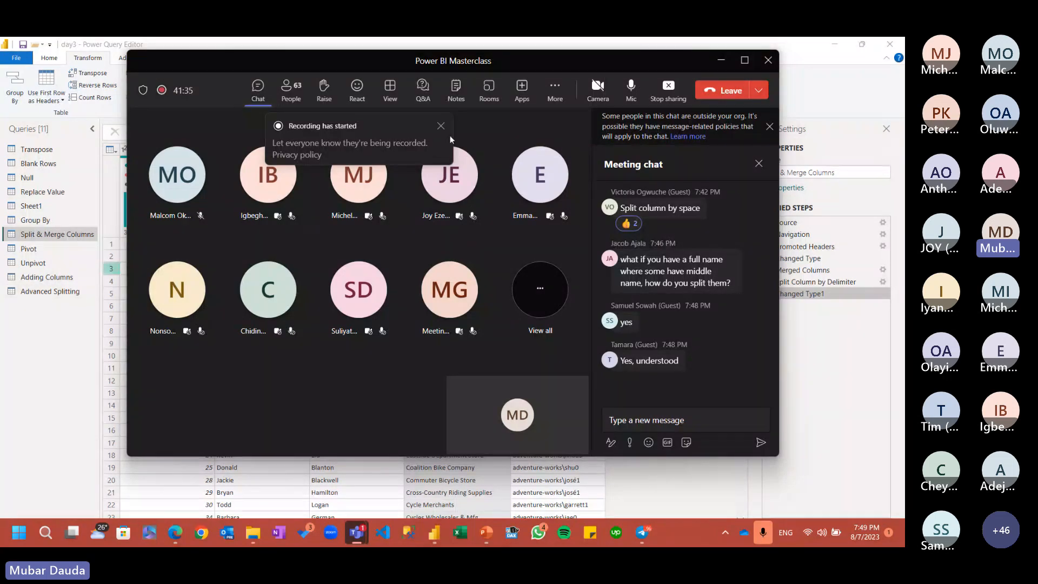
click(720, 66)
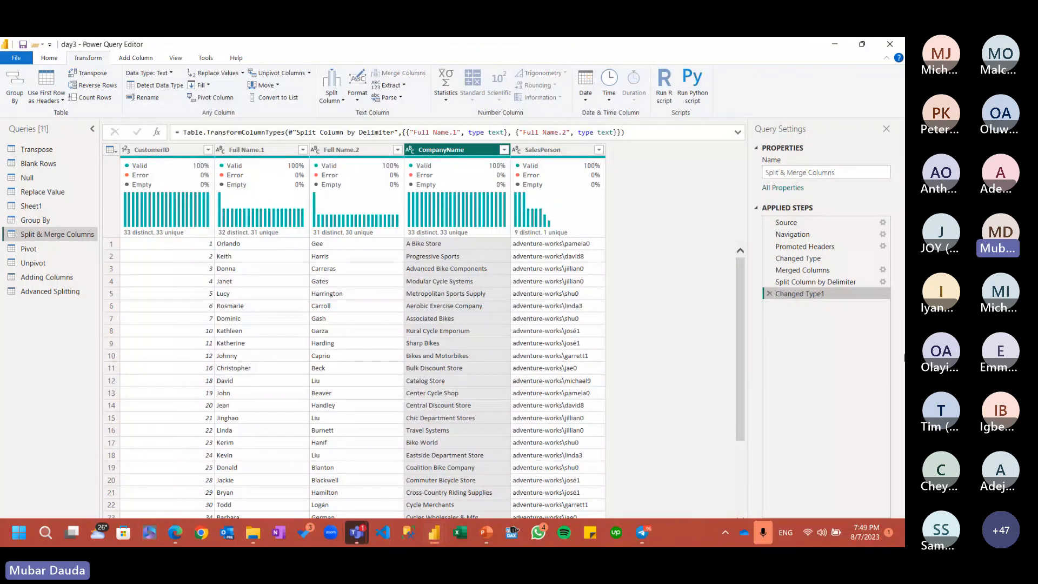
click(855, 398)
click(855, 398)
Step: Open the Pivot query, dismiss the preview notice, and examine the rows with the ProductCategory column selected
click(44, 251)
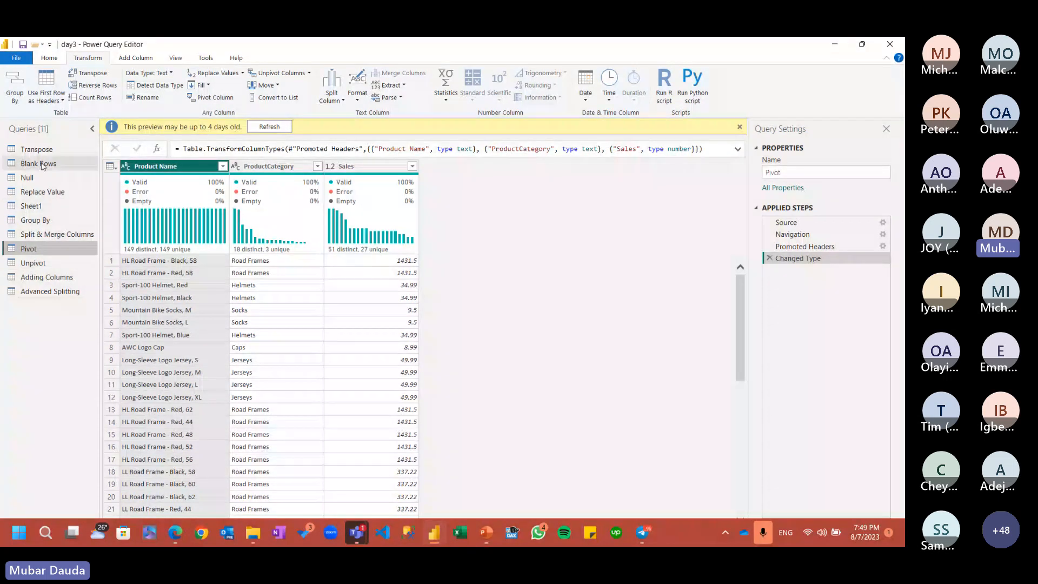
click(739, 127)
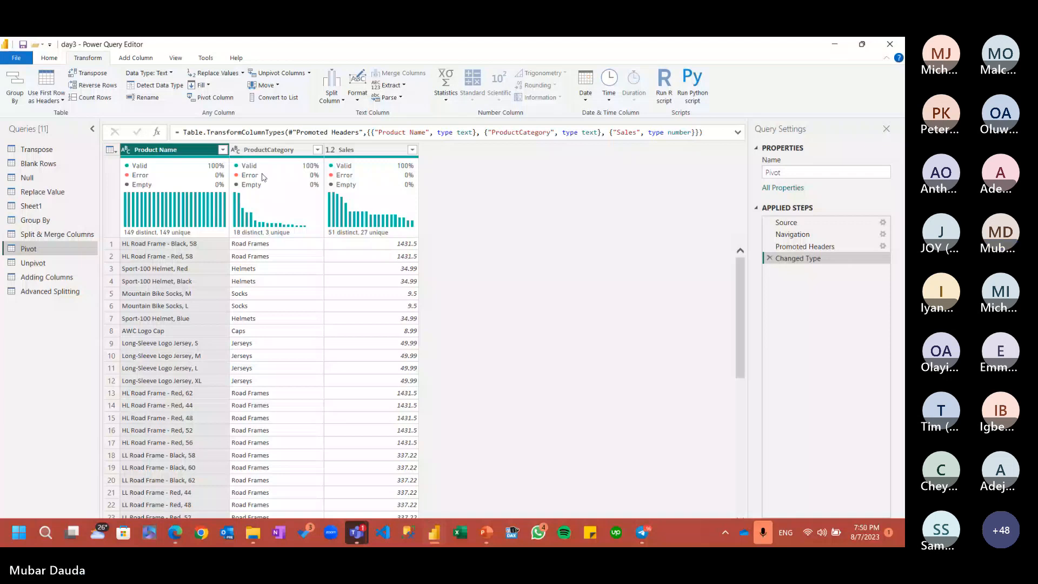
click(233, 358)
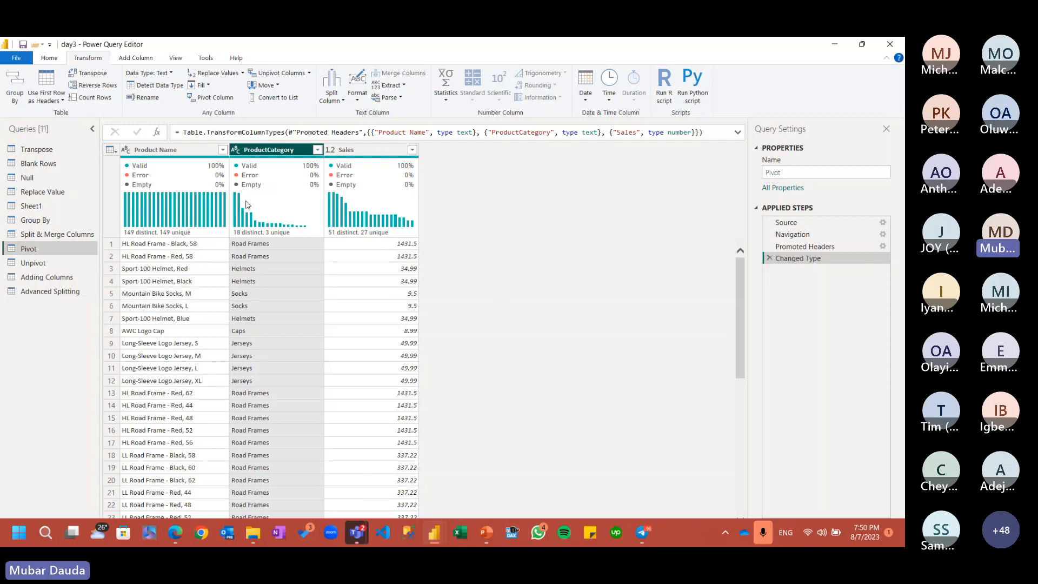
mouse_move(260, 159)
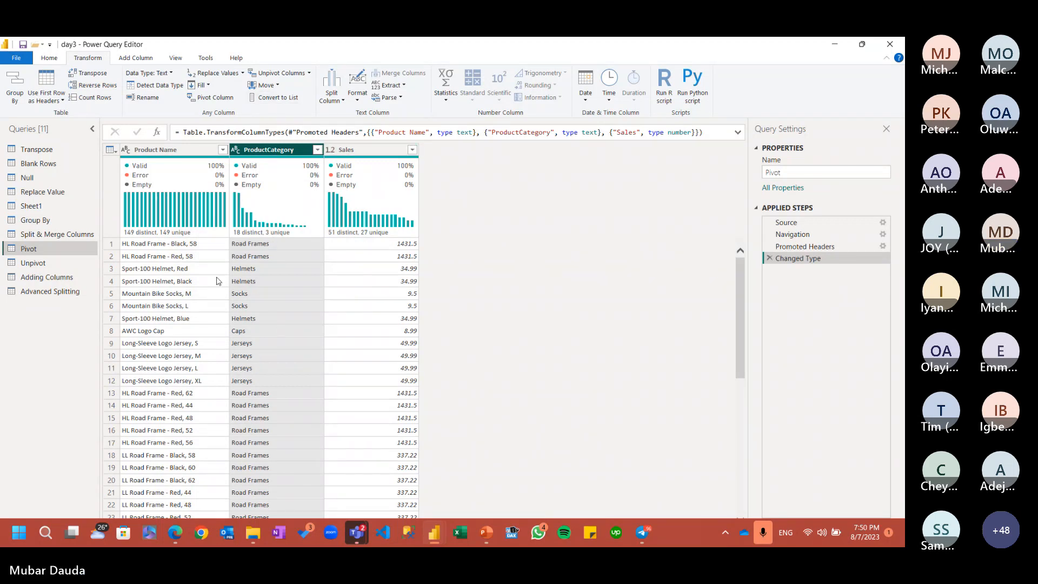
scroll(253, 321, down, 8)
scroll(254, 321, down, 20)
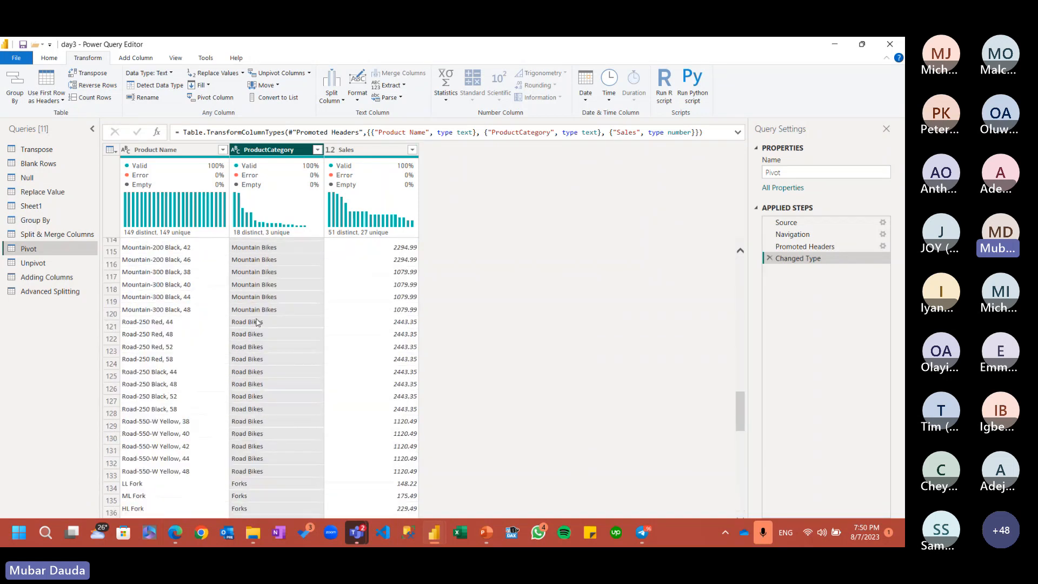
scroll(257, 321, down, 4)
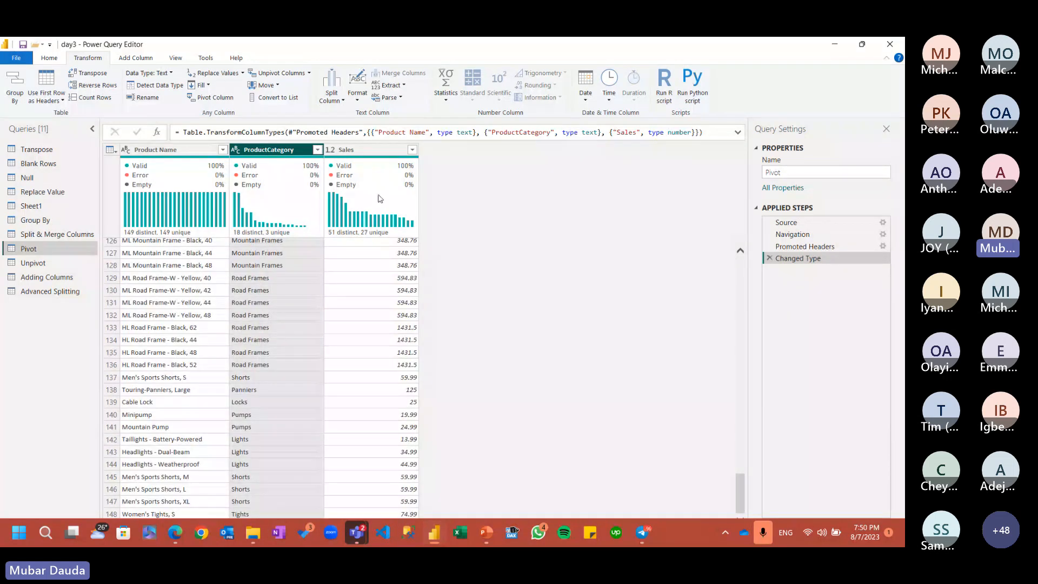
scroll(328, 298, up, 20)
scroll(328, 302, up, 14)
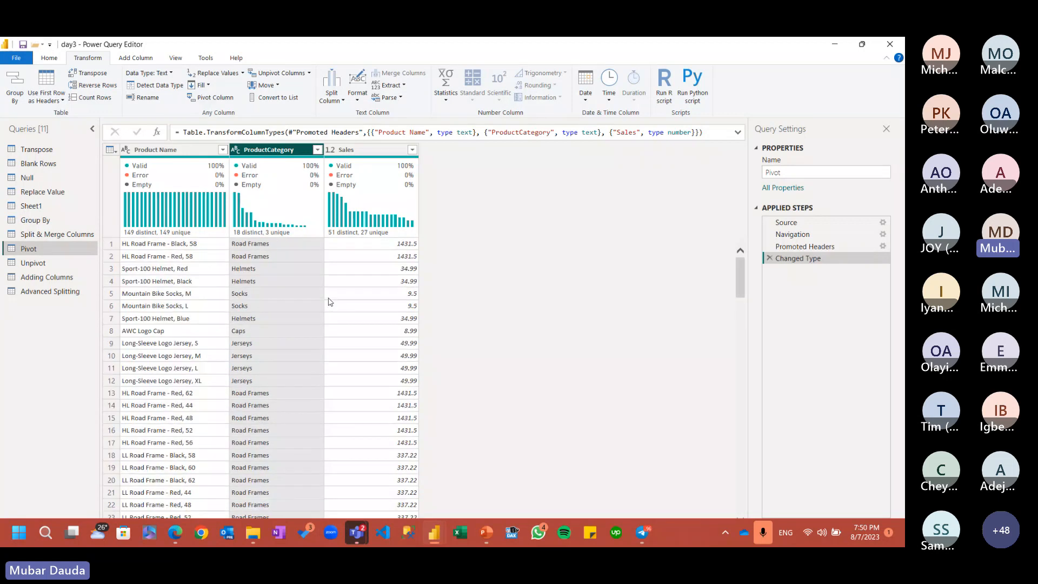
Step: Pivot the ProductCategory column using Sales as the values column
click(211, 97)
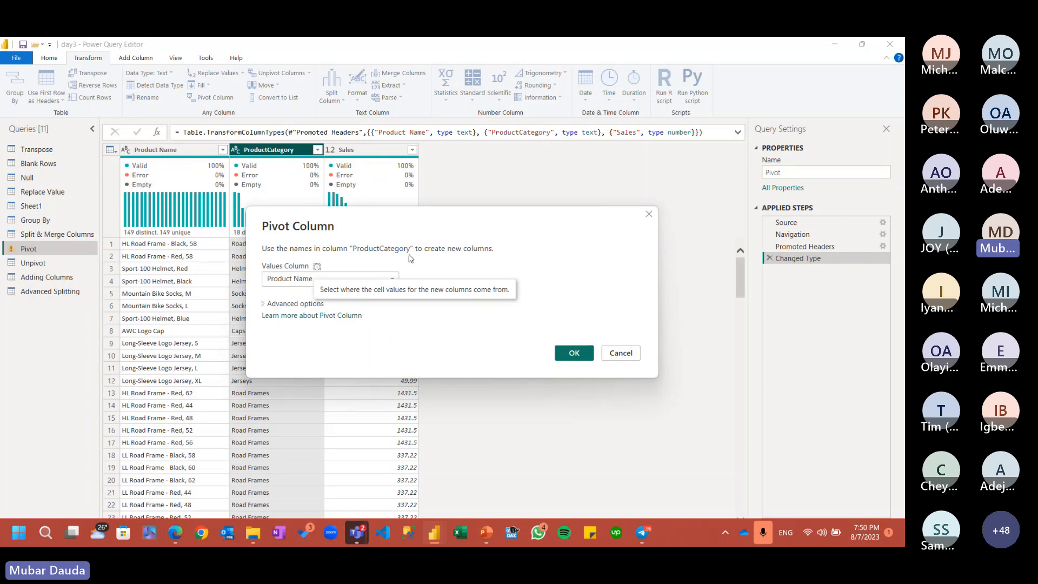
click(296, 281)
click(296, 300)
key(Return)
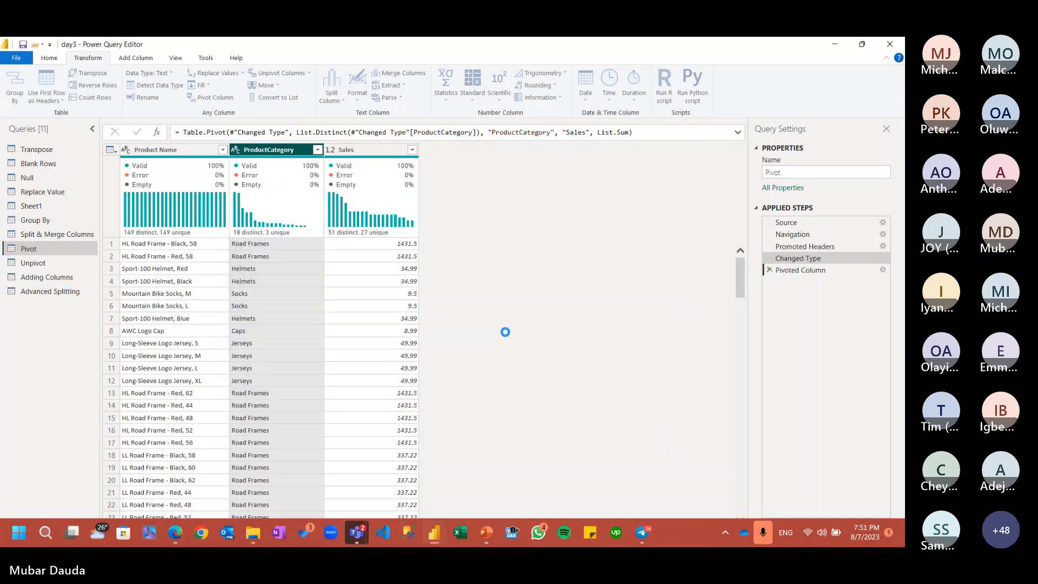
Step: Edit the Pivoted Column step to use Product Name as the values column, and review the resulting category columns
click(882, 270)
click(372, 279)
click(373, 291)
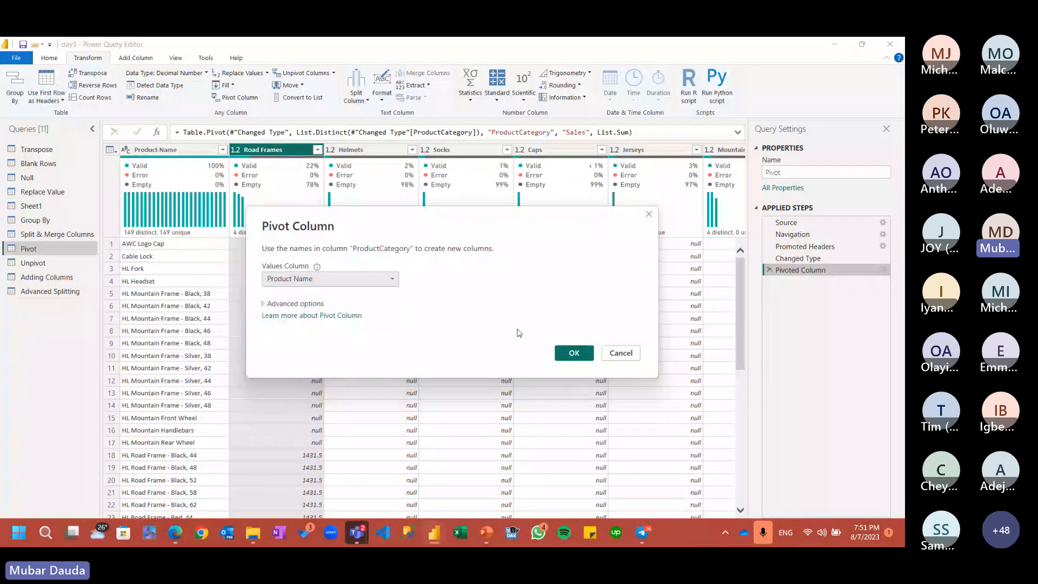
click(574, 353)
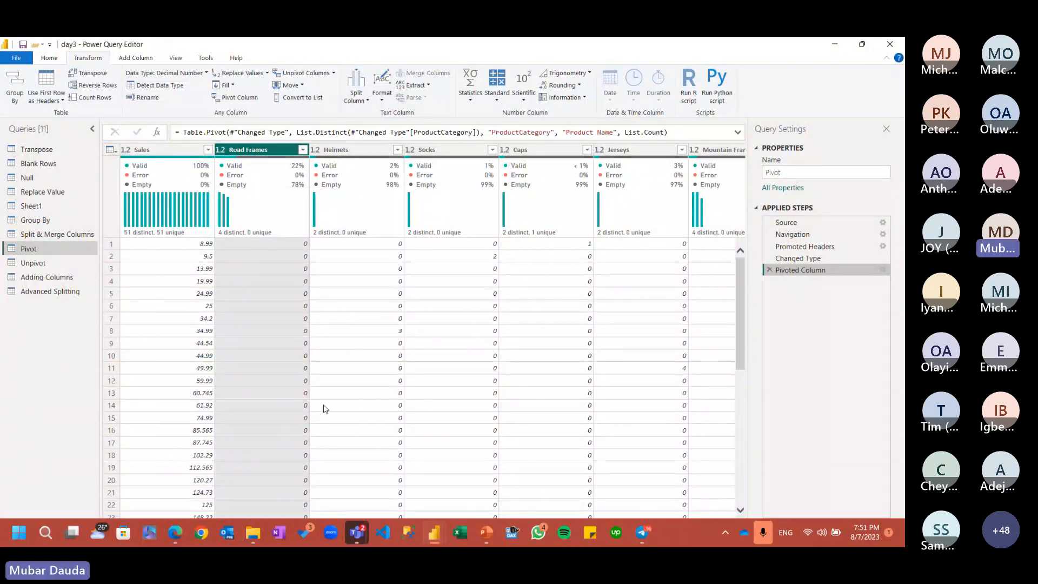
scroll(482, 440, down, 9)
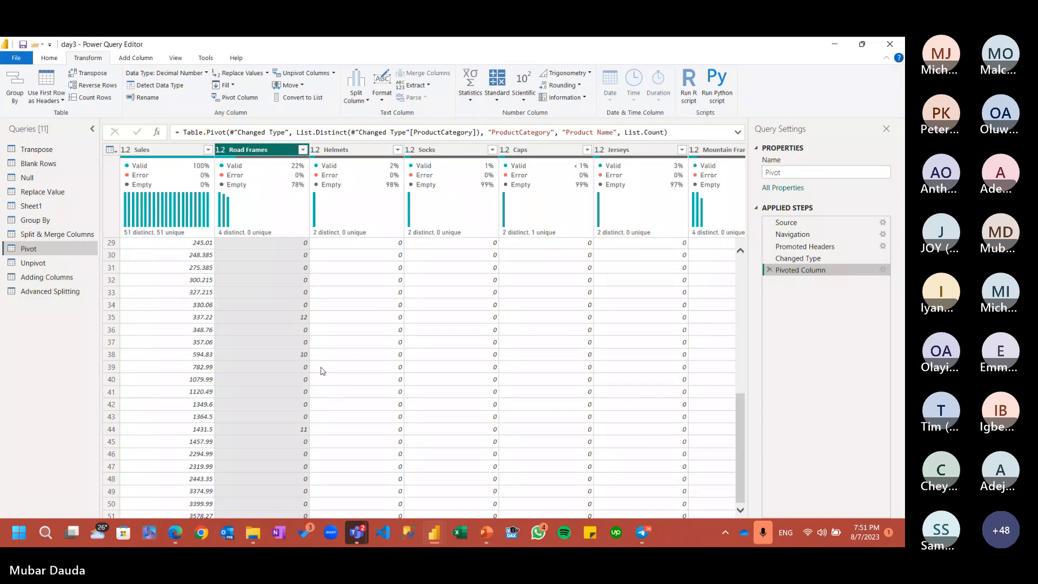
scroll(378, 362, up, 9)
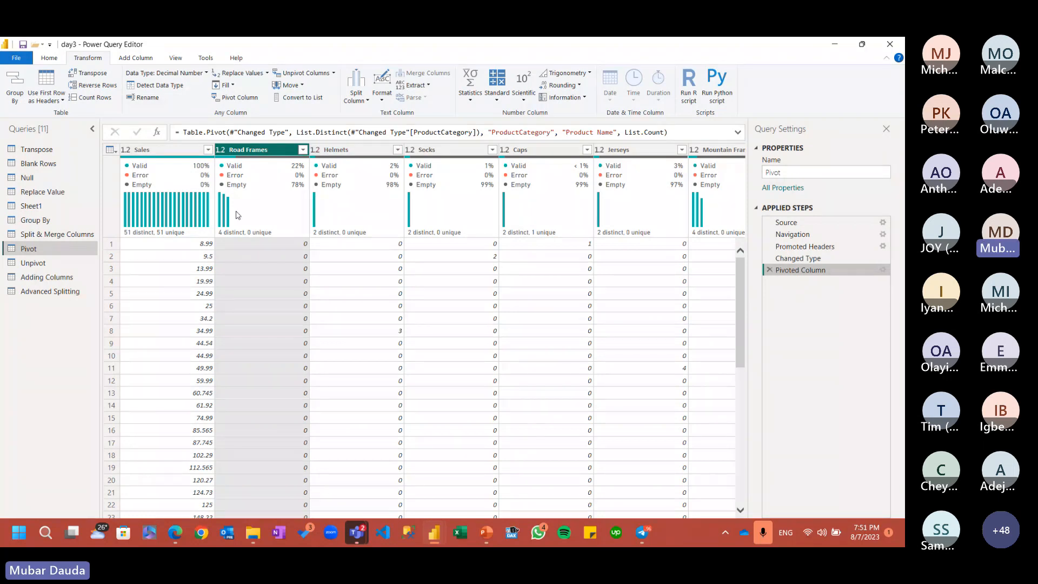
mouse_move(427, 233)
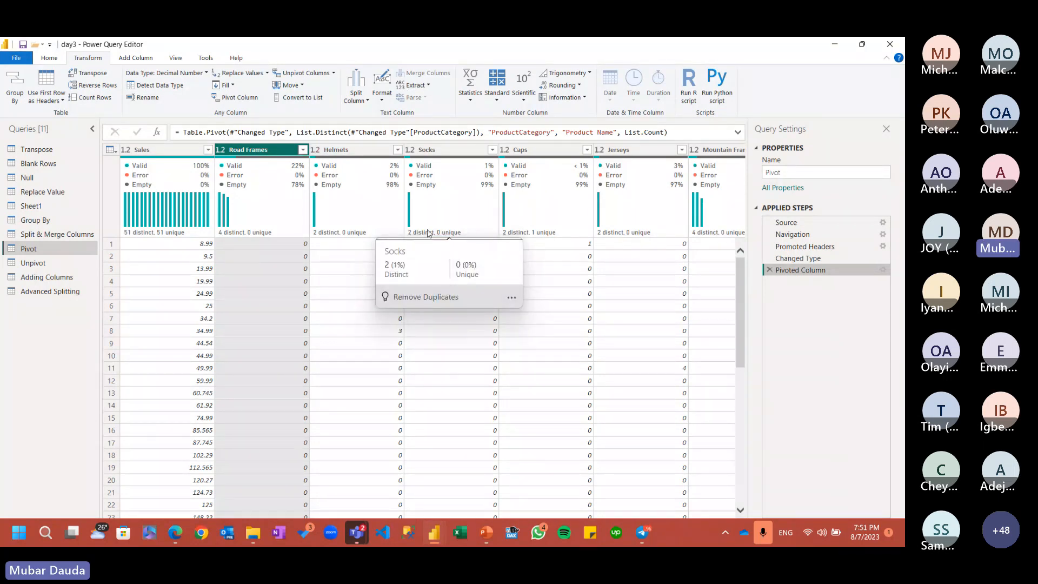
mouse_move(194, 187)
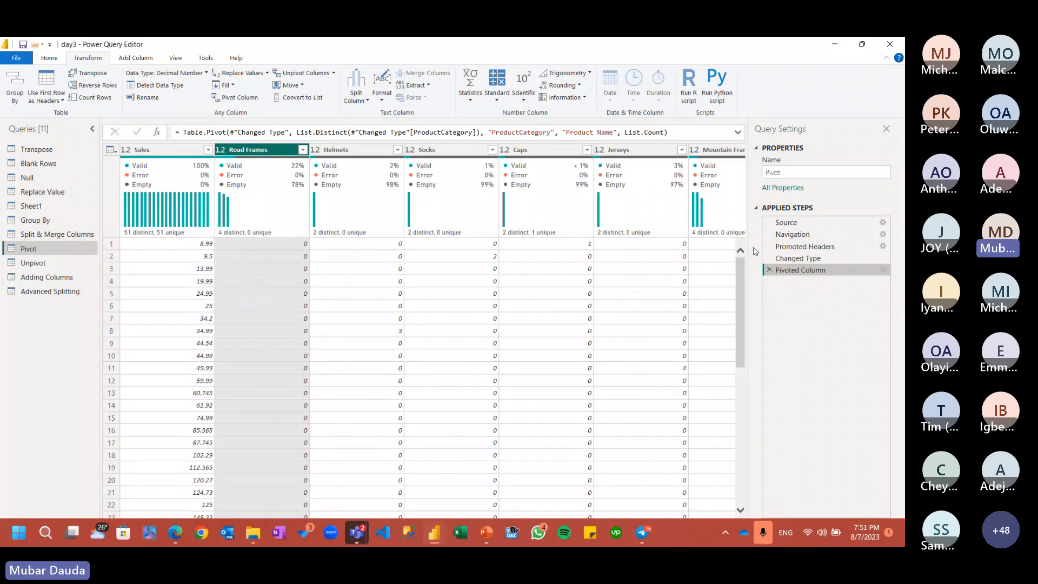
Step: Delete the Pivoted Column step and pivot the Product Name column instead, using ProductCategory as the values column
click(769, 271)
click(173, 151)
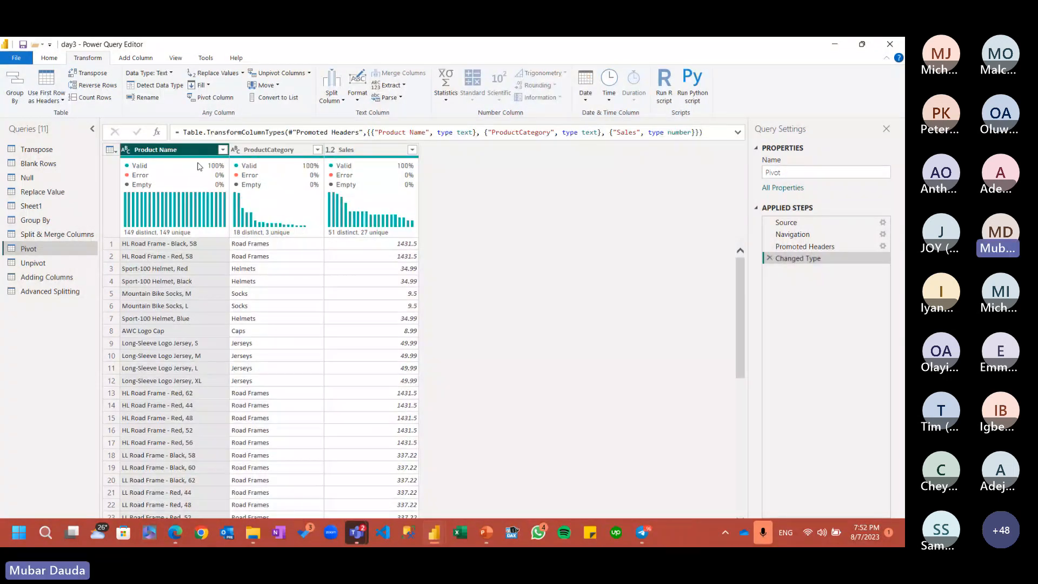
click(212, 98)
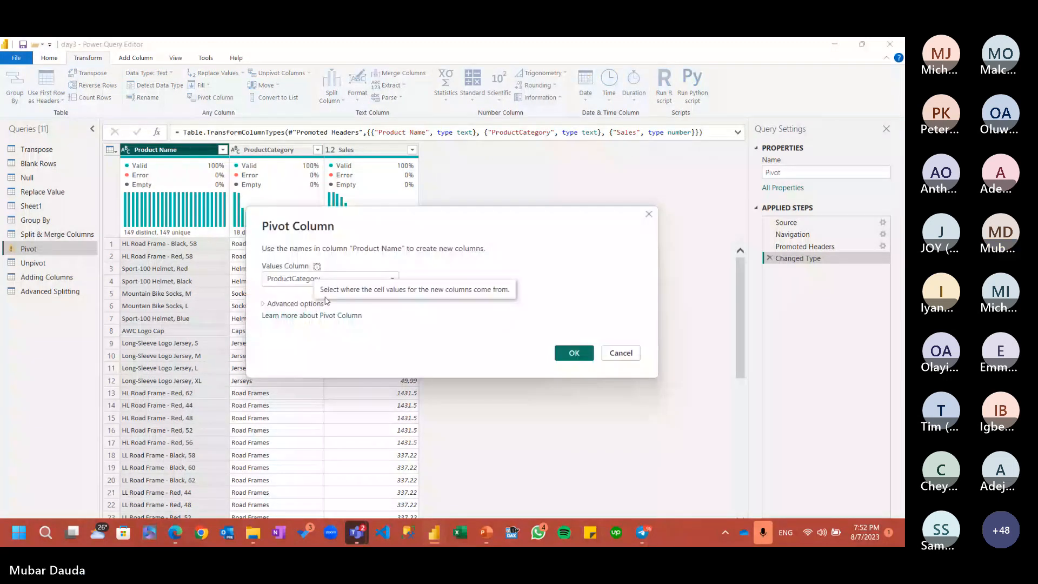
click(574, 353)
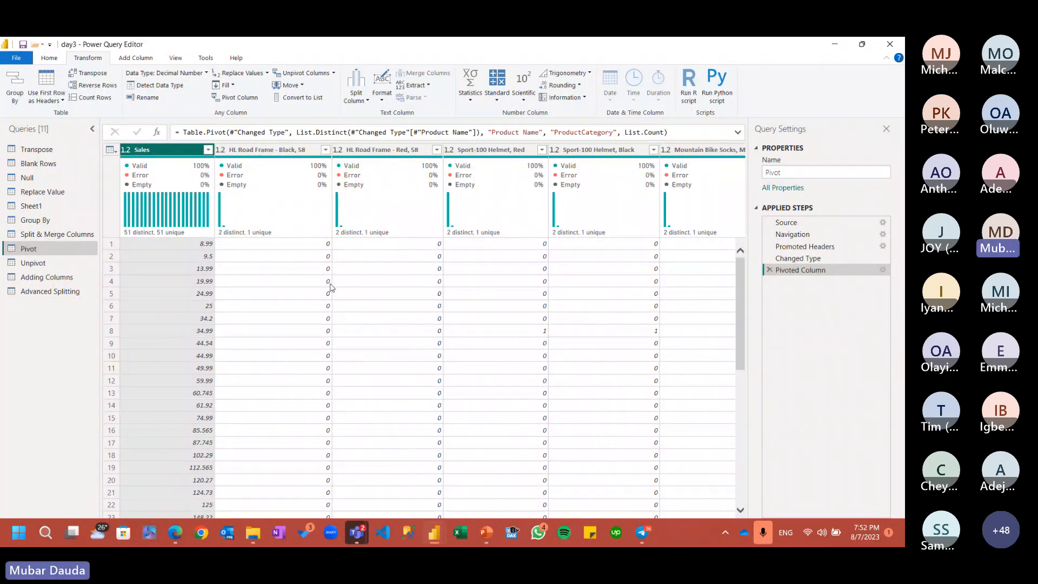
click(273, 249)
click(257, 151)
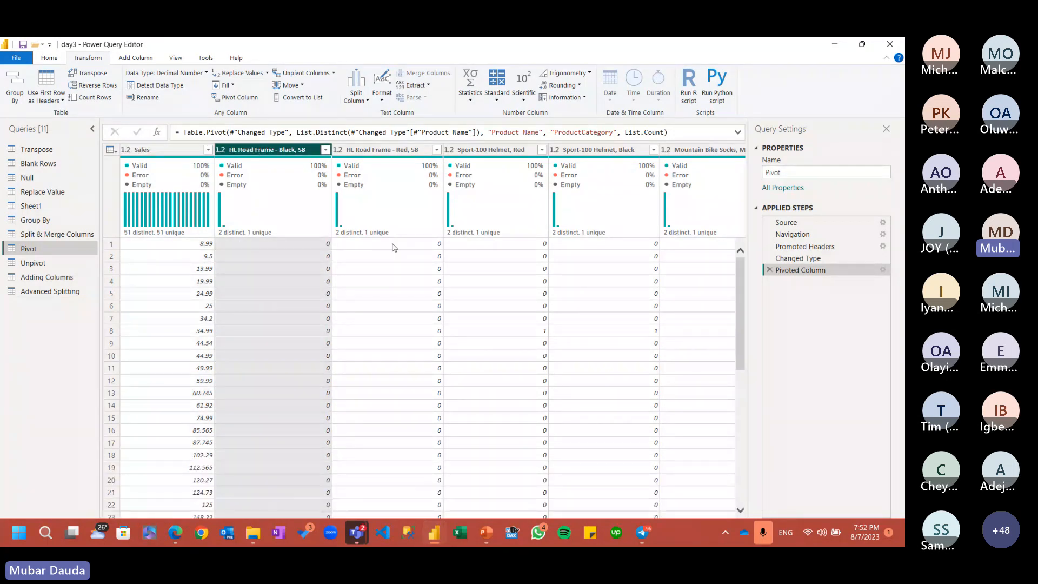
Step: Examine the pivoted product columns from HL Road Frame - Black, 58 across to LL Road Frame - Red, 60
key(Right)
key(Right)
key(Right)
key(Right)
key(Right)
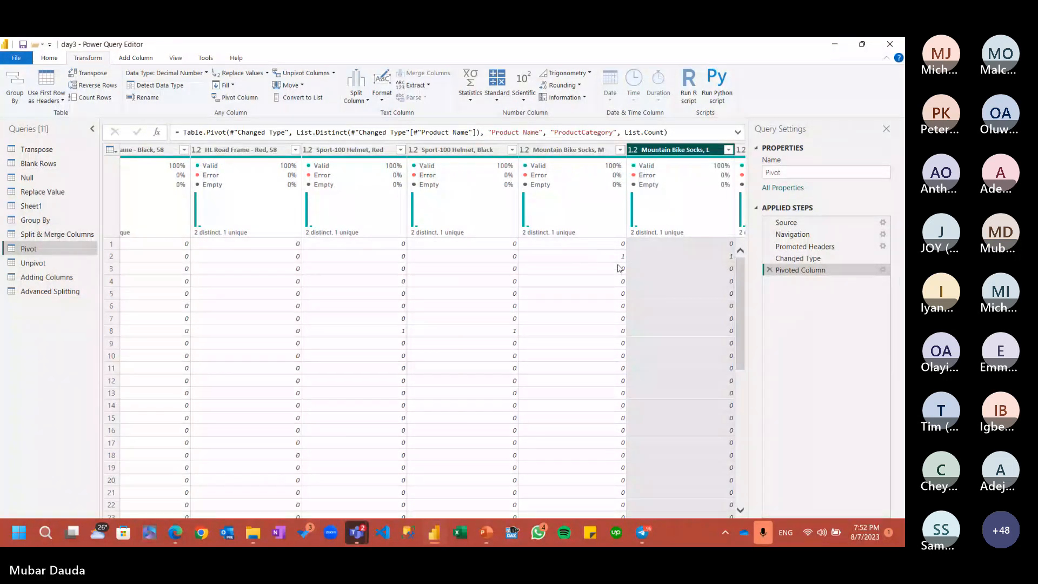
key(Right)
key(Right)
key(Right)
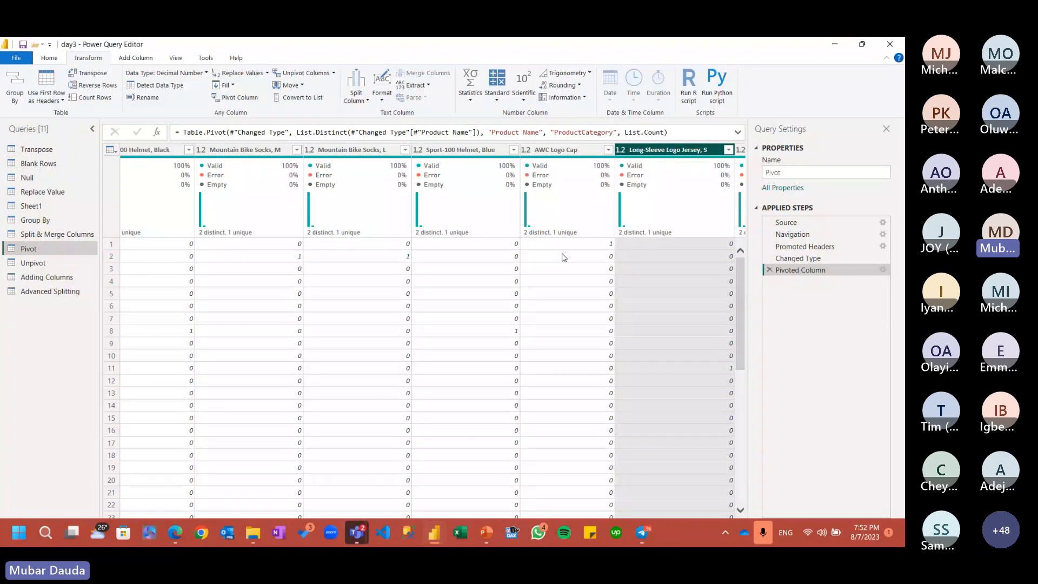
scroll(585, 275, down, 9)
key(Right)
key(Right)
key(Right)
key(Right)
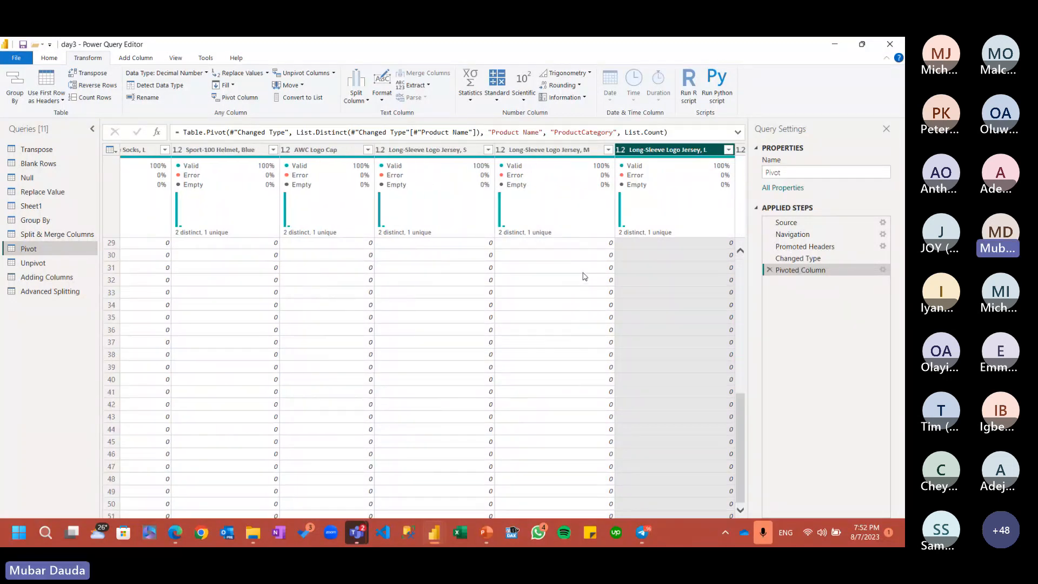
key(Right)
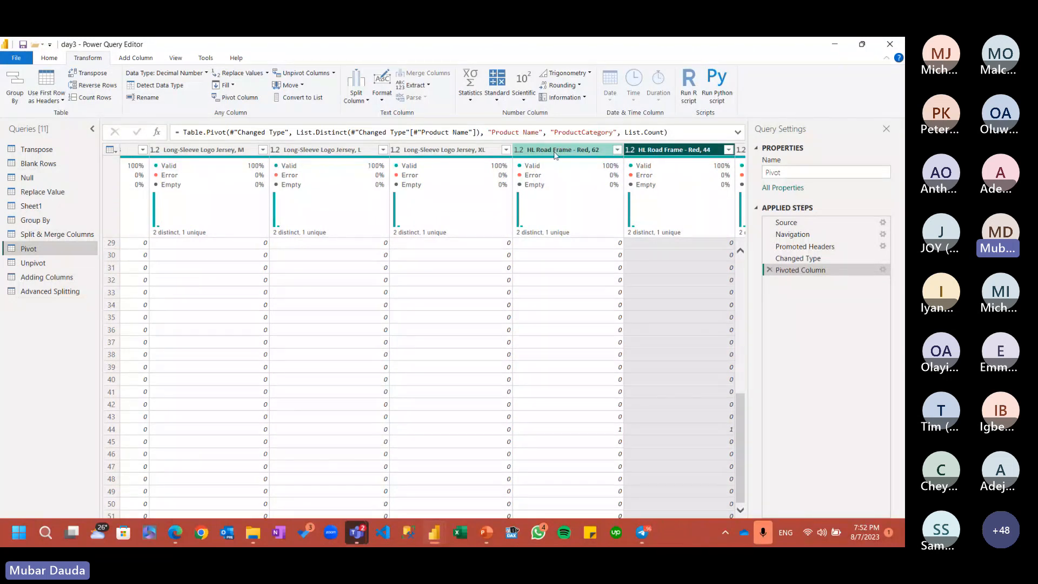
key(Right)
key(Right)
key(Right)
key(Right)
key(Right)
key(Right)
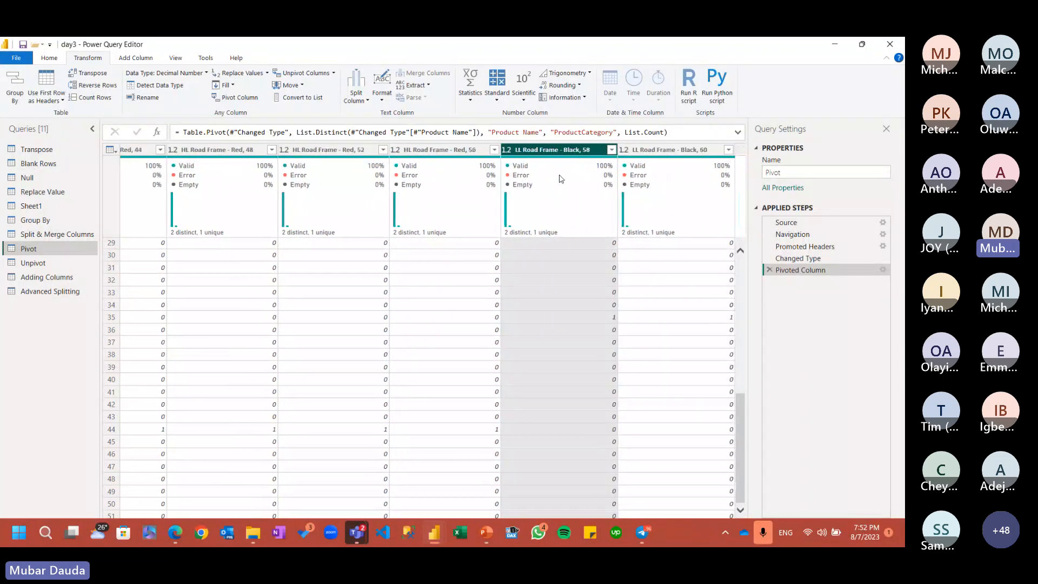
key(Right)
key(Right)
key(Right)
key(Right)
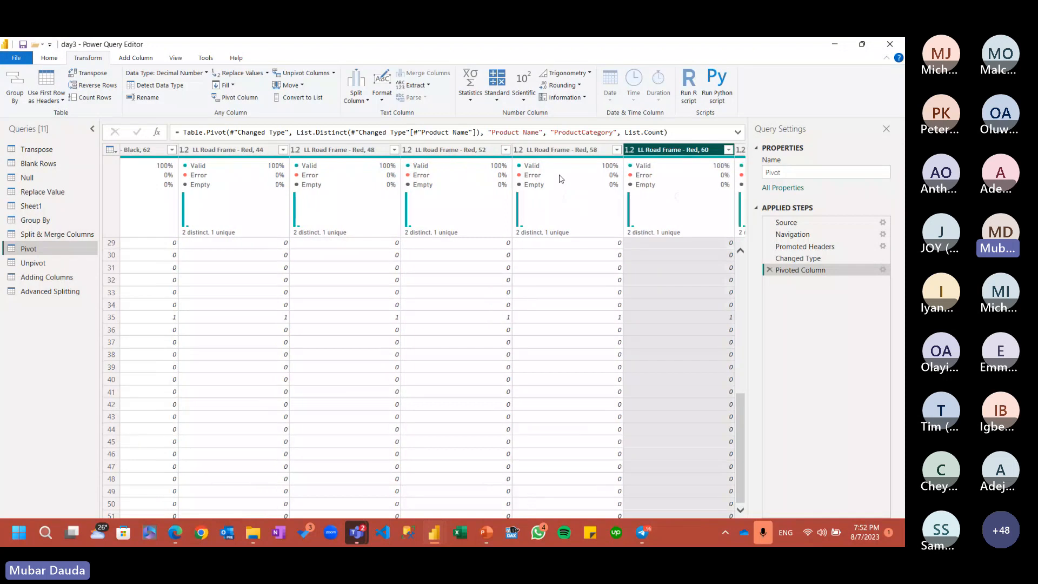
Step: Check the filter values of the LL Road Frame - Red, 60 column without applying a filter
click(508, 153)
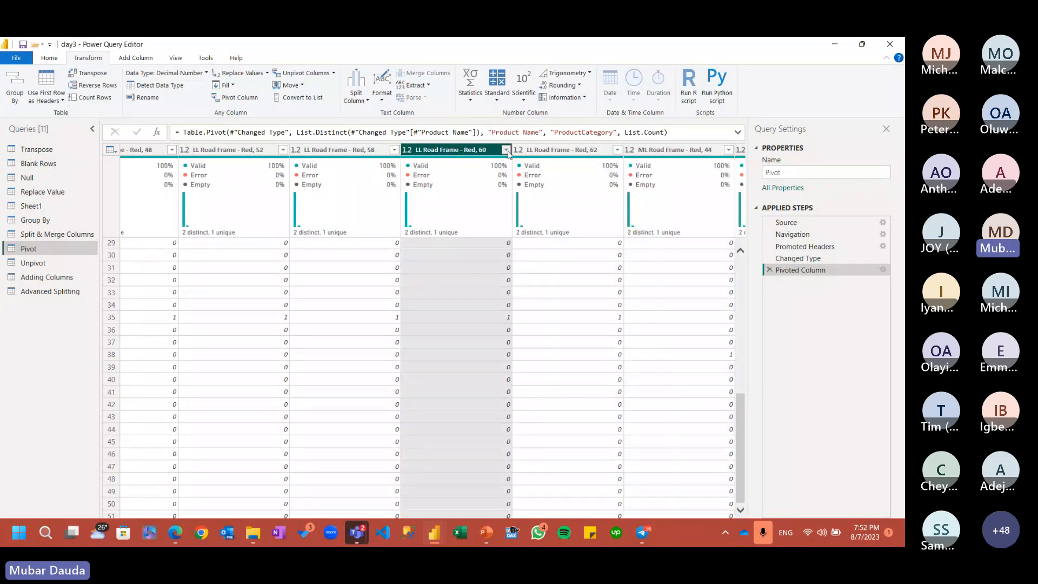
click(508, 154)
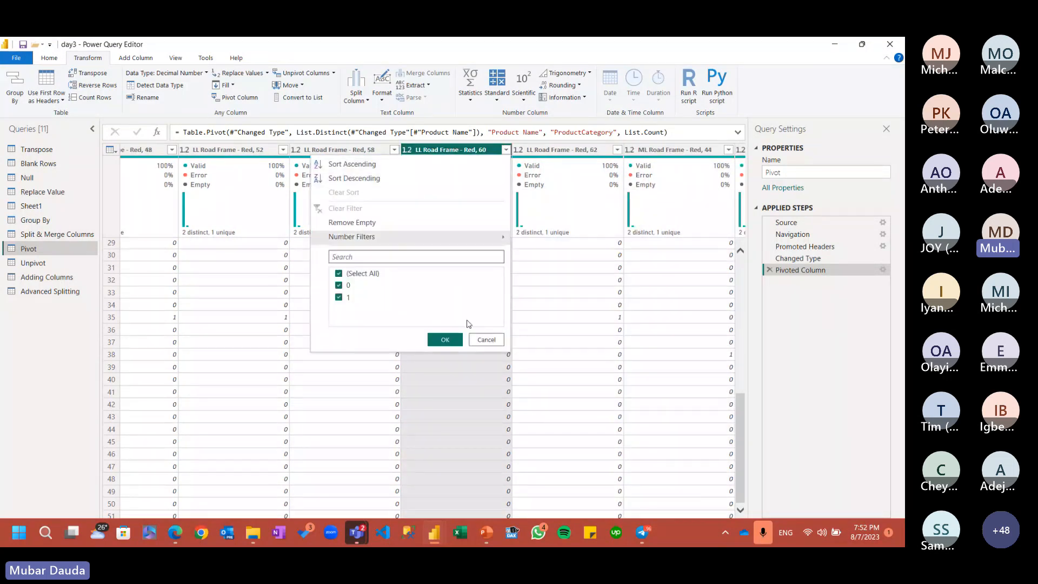
click(484, 338)
Step: Return to the Sales column and review its values against the first product columns, ending at the first rows
key(Left)
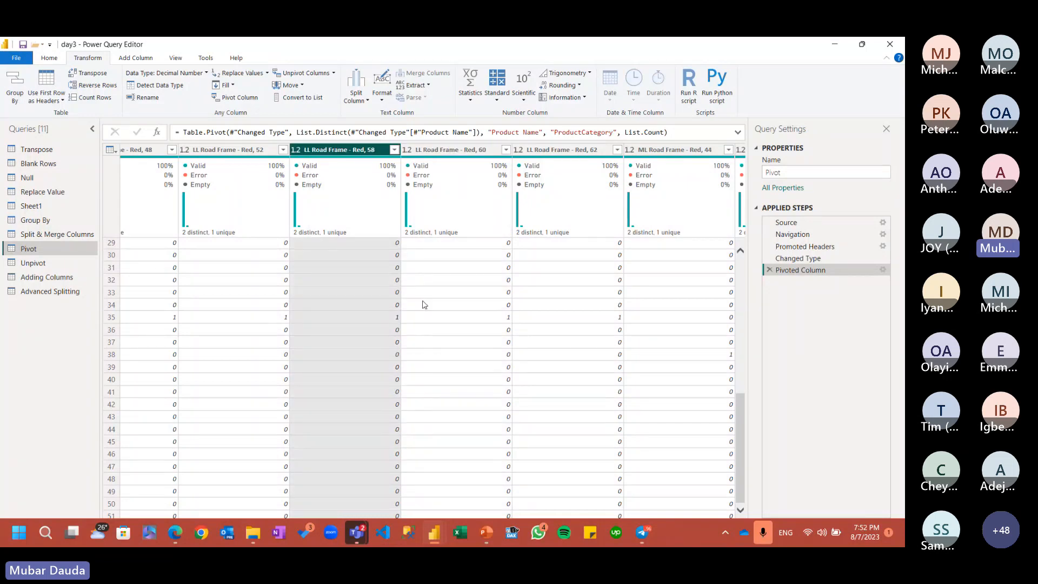
key(Left)
key(Left)
key(Left)
key(Left)
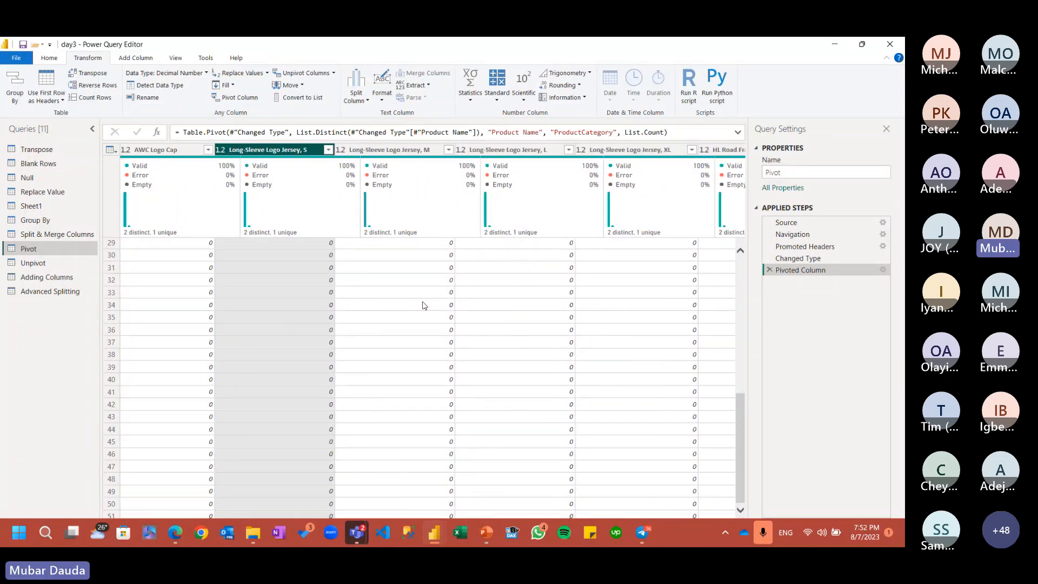
key(Left)
key(Left)
key(Left)
key(Left)
key(Left)
key(Left)
key(Left)
key(Left)
key(Left)
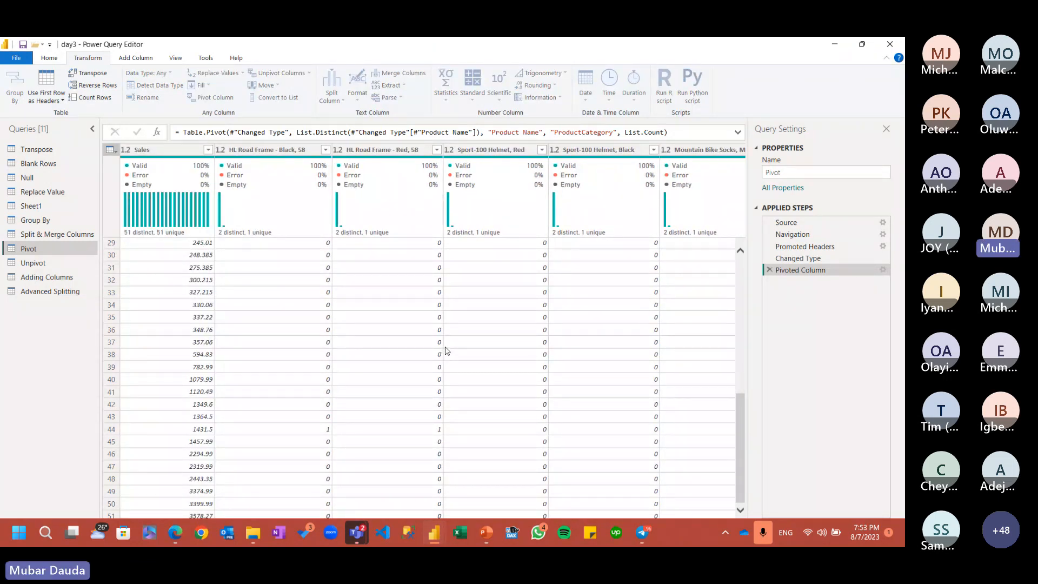
key(Right)
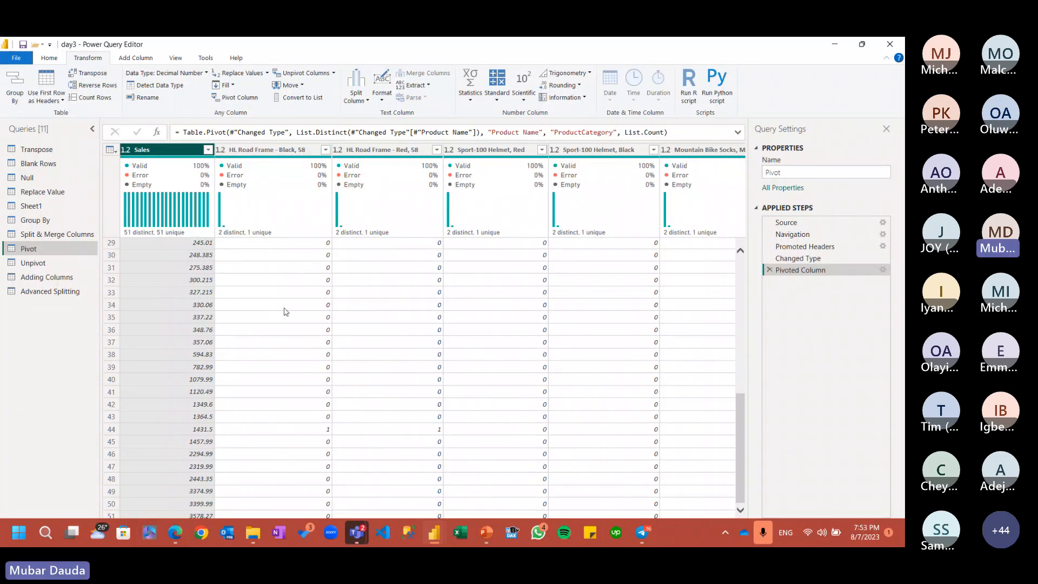
scroll(268, 320, up, 10)
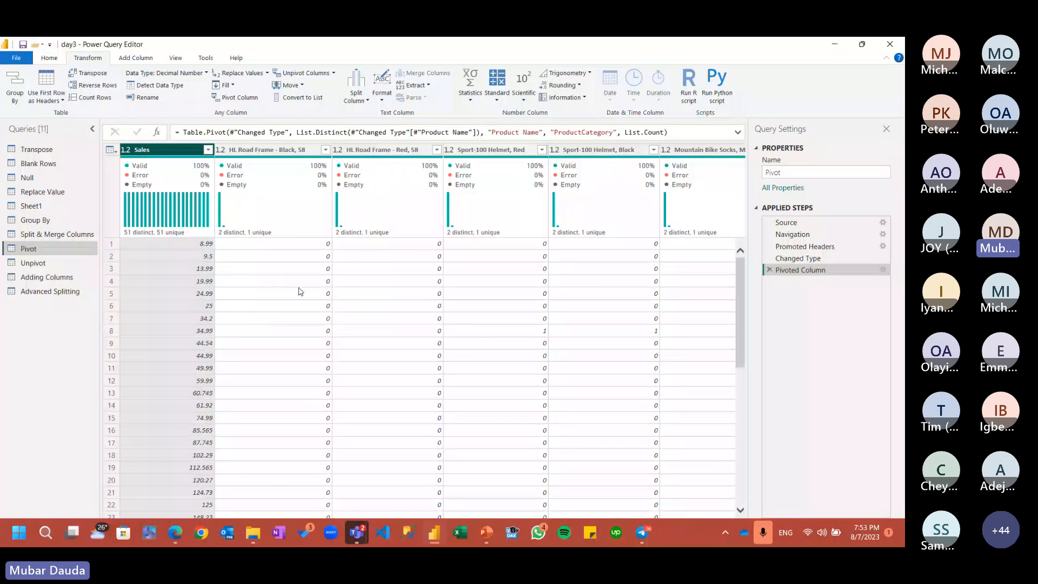
Step: Open the Unpivot query to view its layout
mouse_move(357, 533)
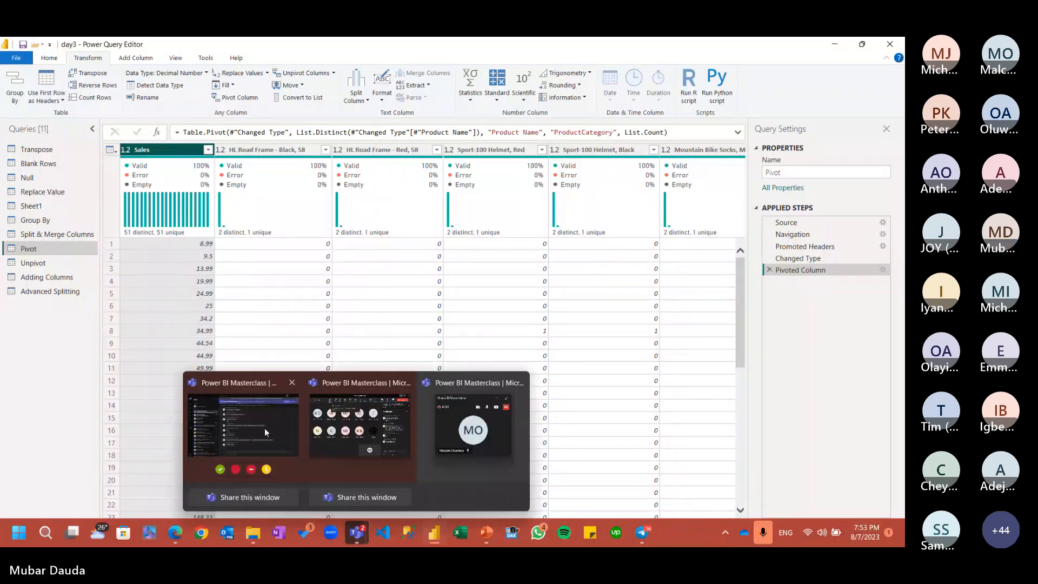
click(33, 262)
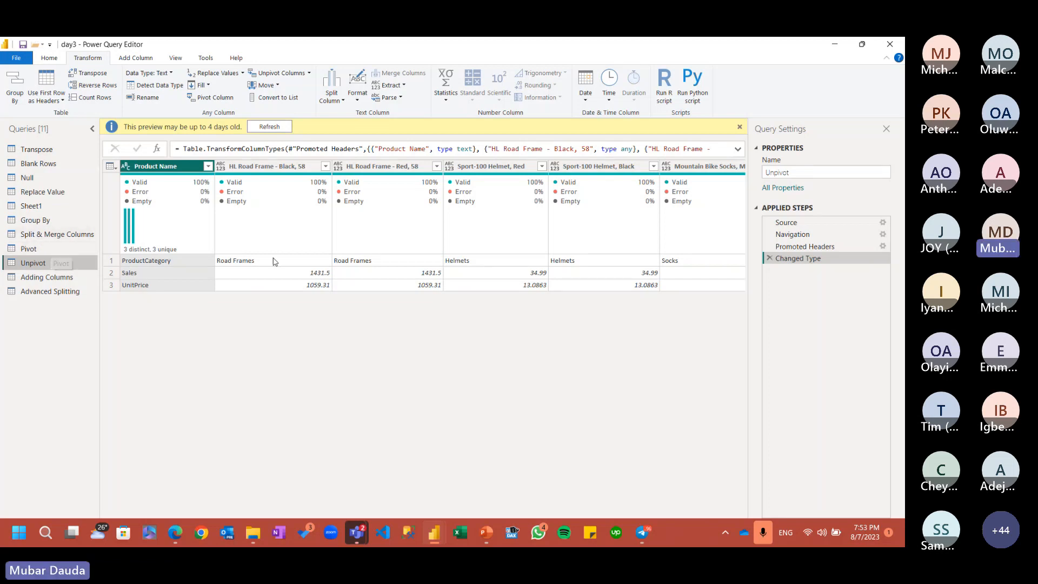
mouse_move(209, 193)
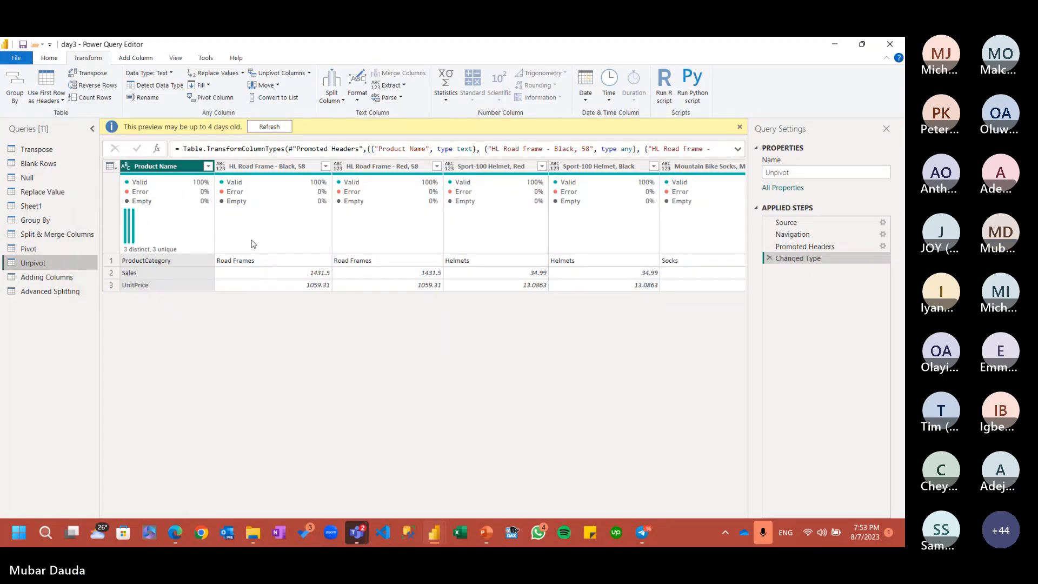
Step: In the Pivot query, delete the Pivoted Column step and pivot with Product Name and ProductCategory selected, using ProductCategory as the values column
click(59, 249)
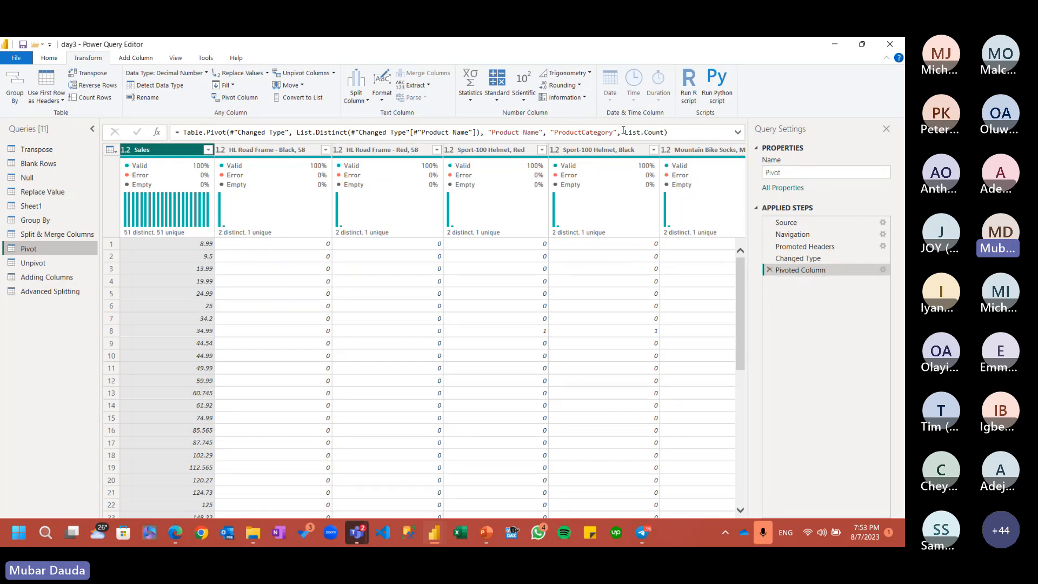
click(769, 270)
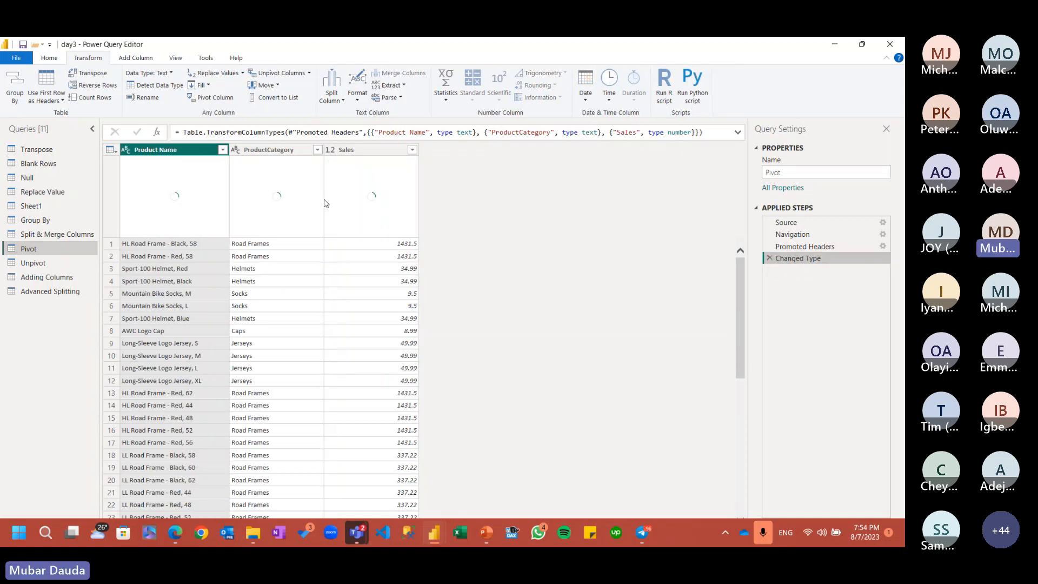
ctrl+click(268, 151)
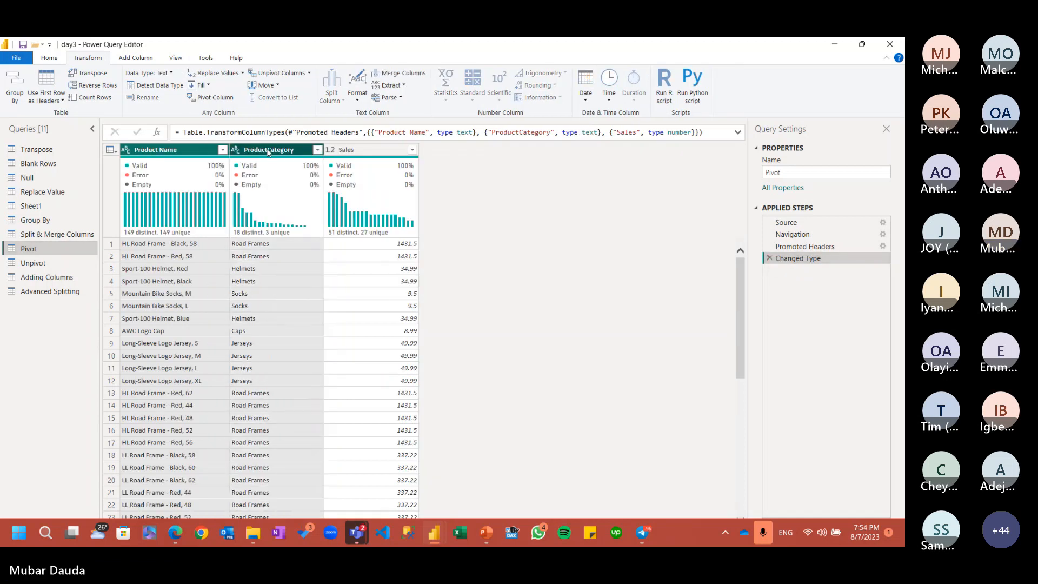
click(214, 98)
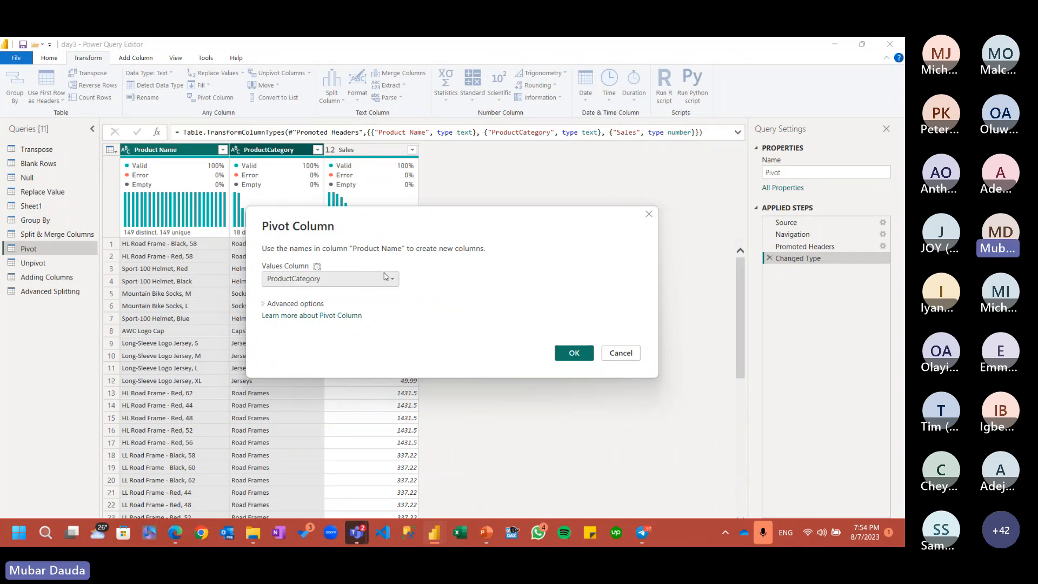
click(386, 277)
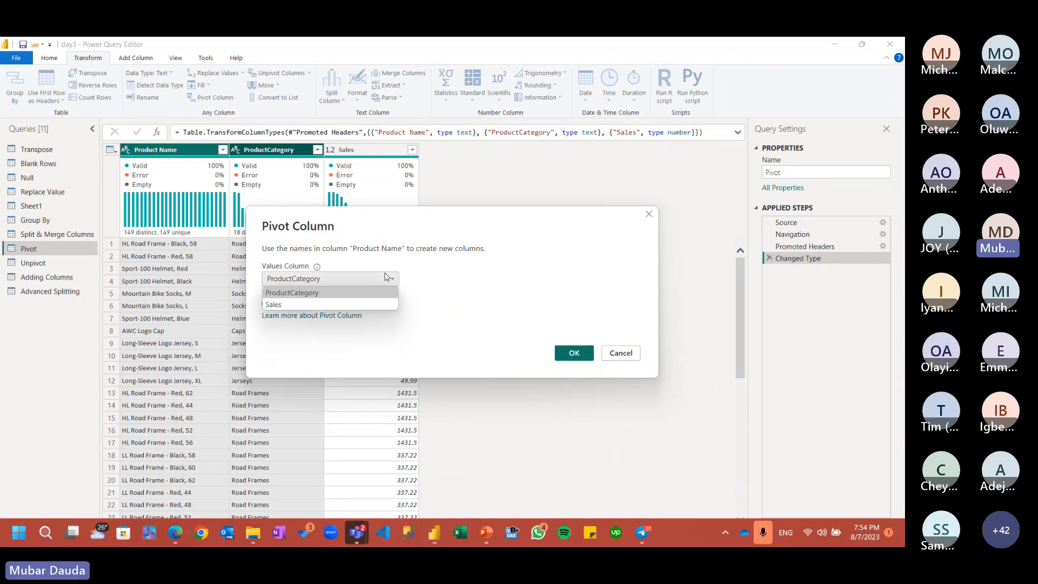
click(573, 352)
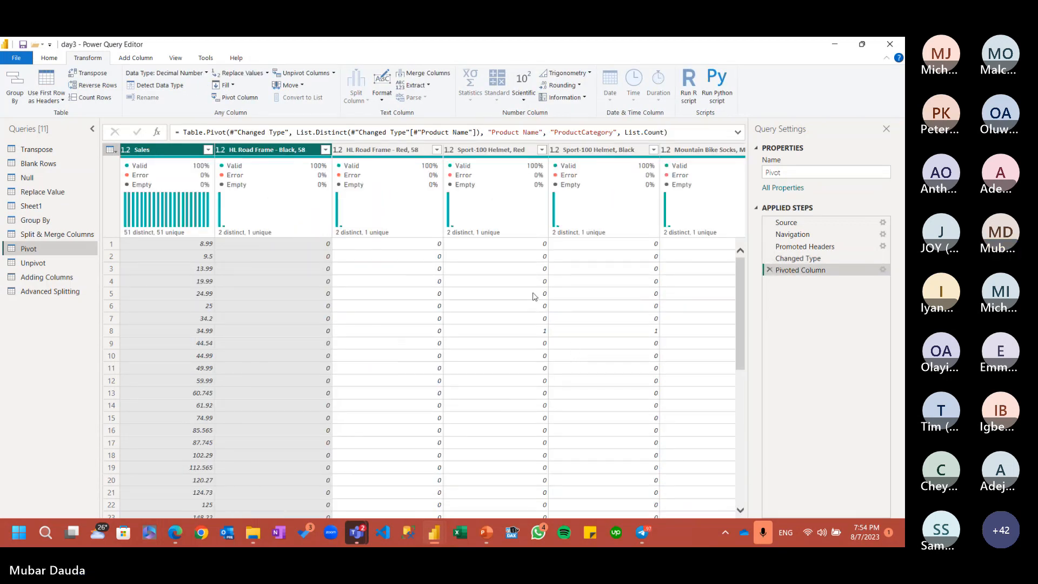
Step: Examine the product columns across the Unpivot query and select its Product Name column
click(22, 263)
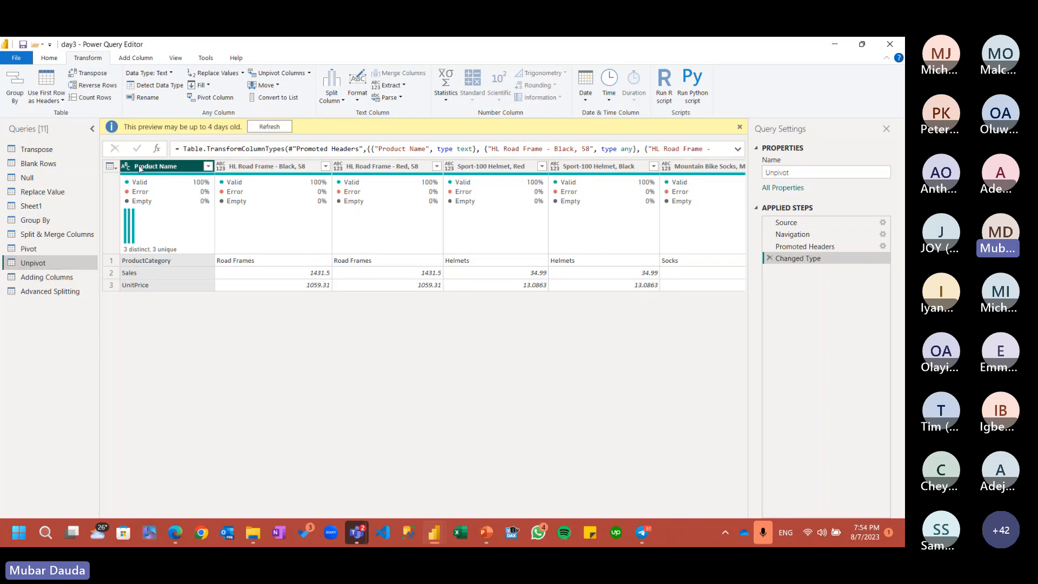
key(Right)
key(Right)
key(Right)
key(Right)
key(Right)
key(Right)
key(Right)
key(Right)
key(Right)
key(Right)
key(Right)
key(Right)
key(Right)
key(Right)
key(Right)
key(Right)
key(Right)
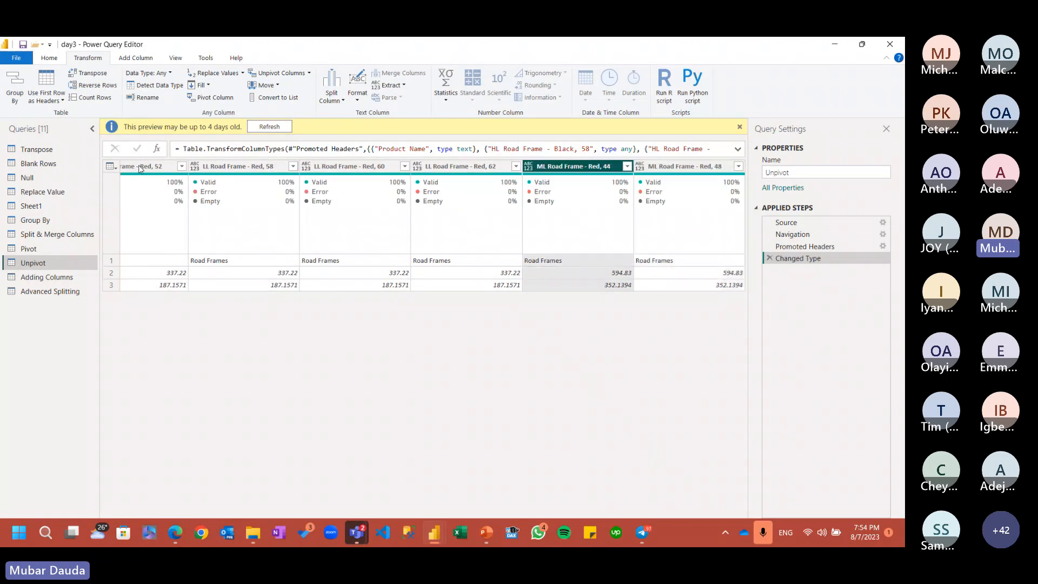
key(Right)
key(Right)
key(Right)
key(Right)
key(Right)
key(Right)
key(Right)
key(Right)
key(Left)
key(Left)
key(Left)
key(Left)
key(Left)
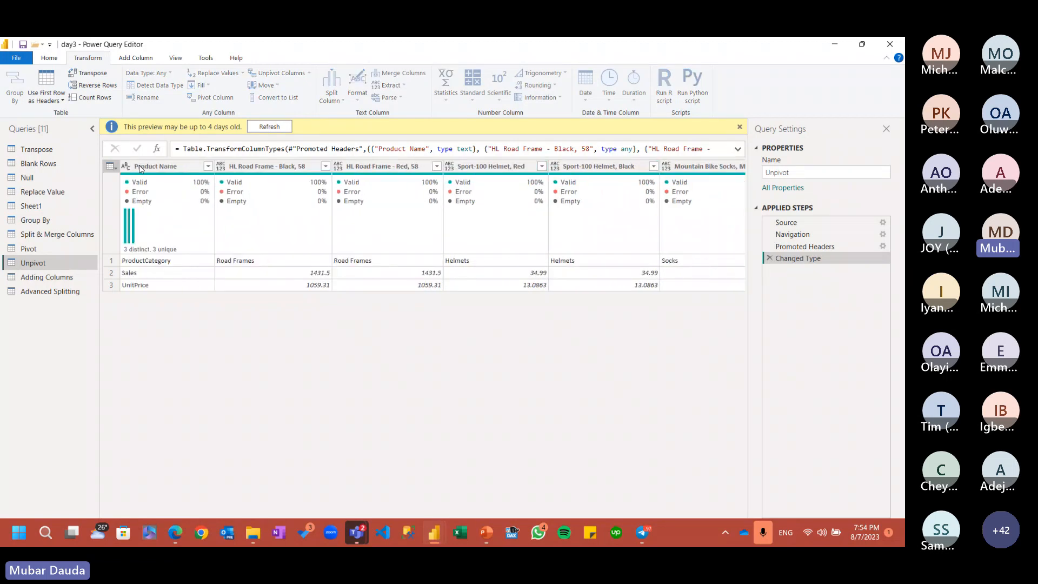
click(141, 169)
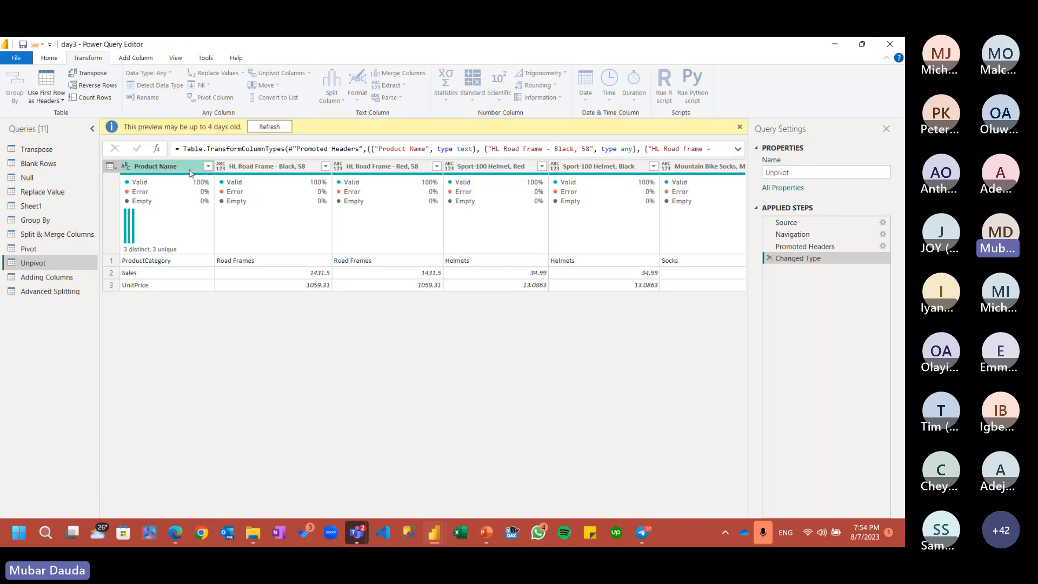
click(189, 169)
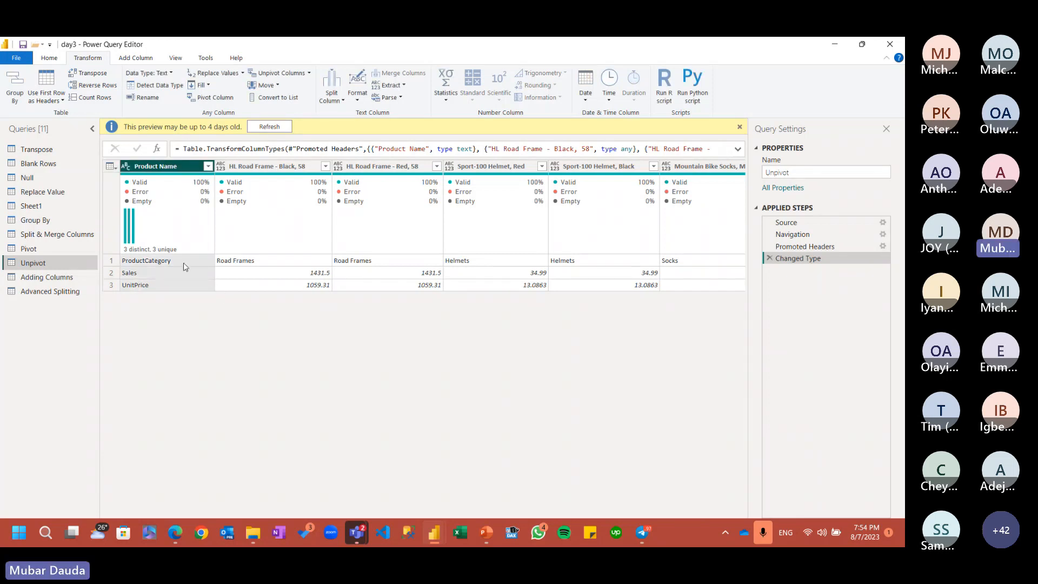
Step: Compare the Pivot query's data at the Changed Type step with its pivoted result
click(33, 249)
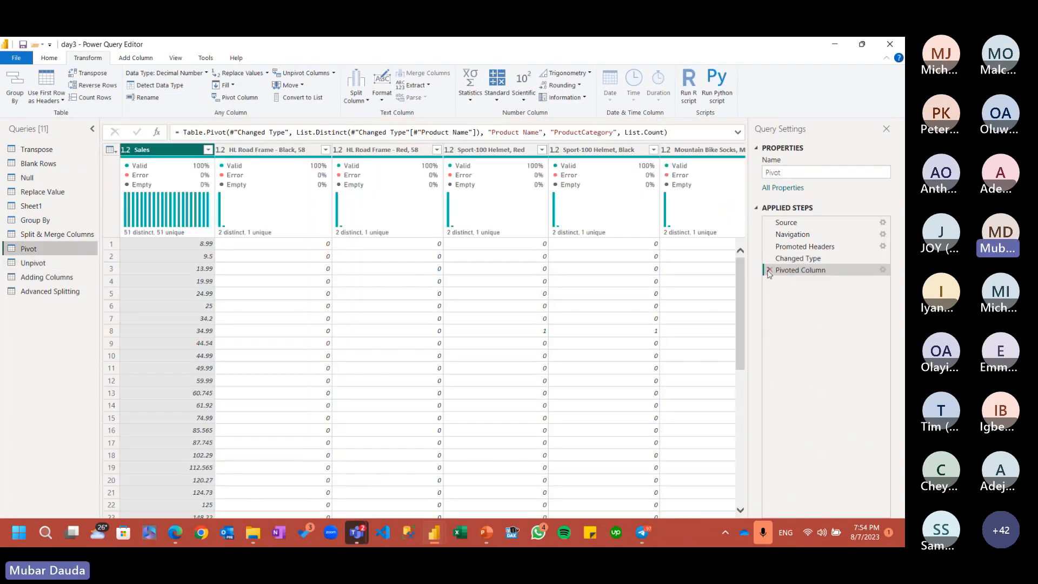
click(794, 258)
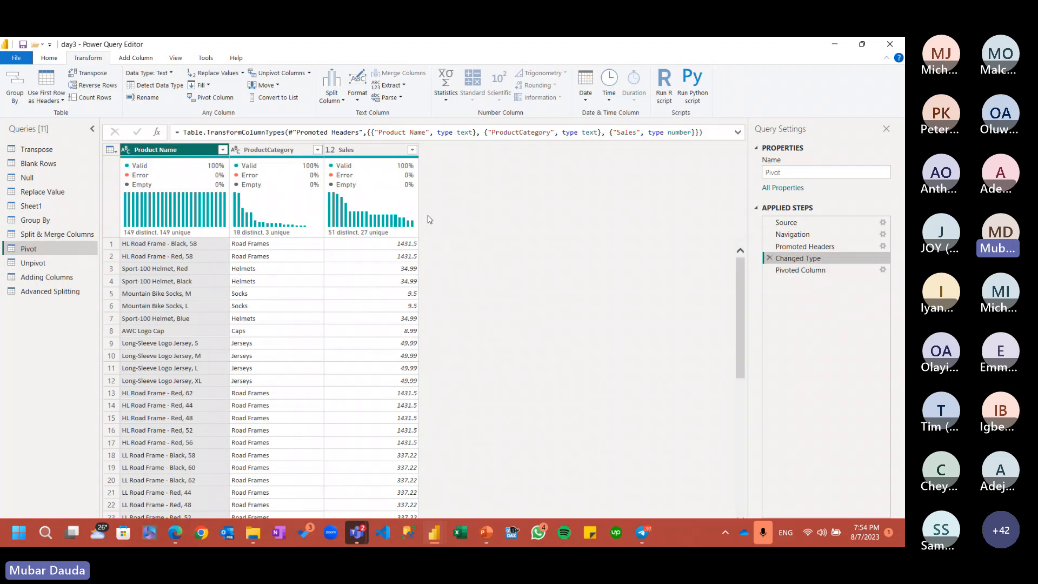
click(50, 260)
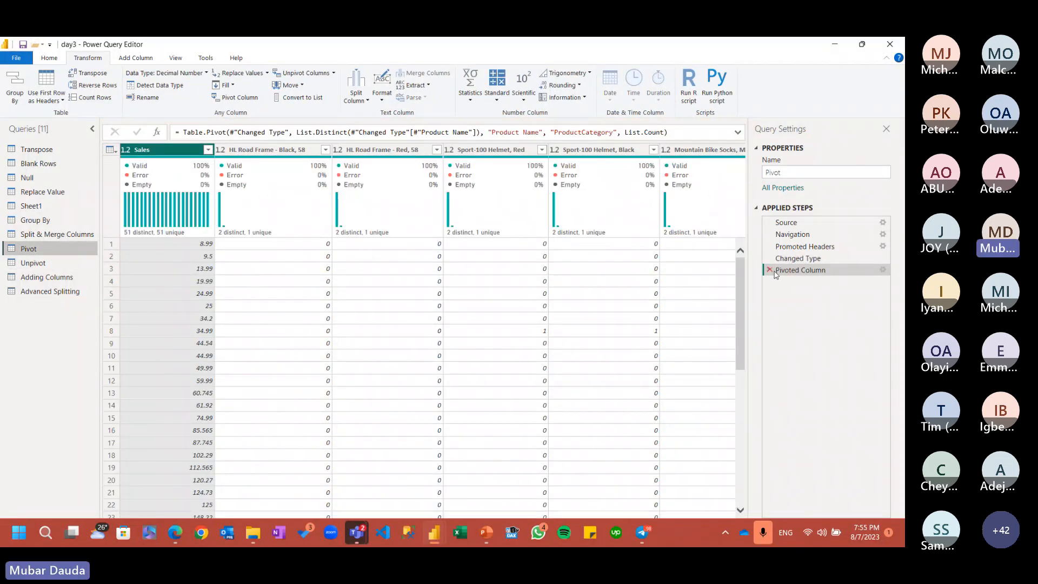
Step: Delete the Pivoted Column step and pivot the Sales column instead, using Product Name as the values column
click(769, 270)
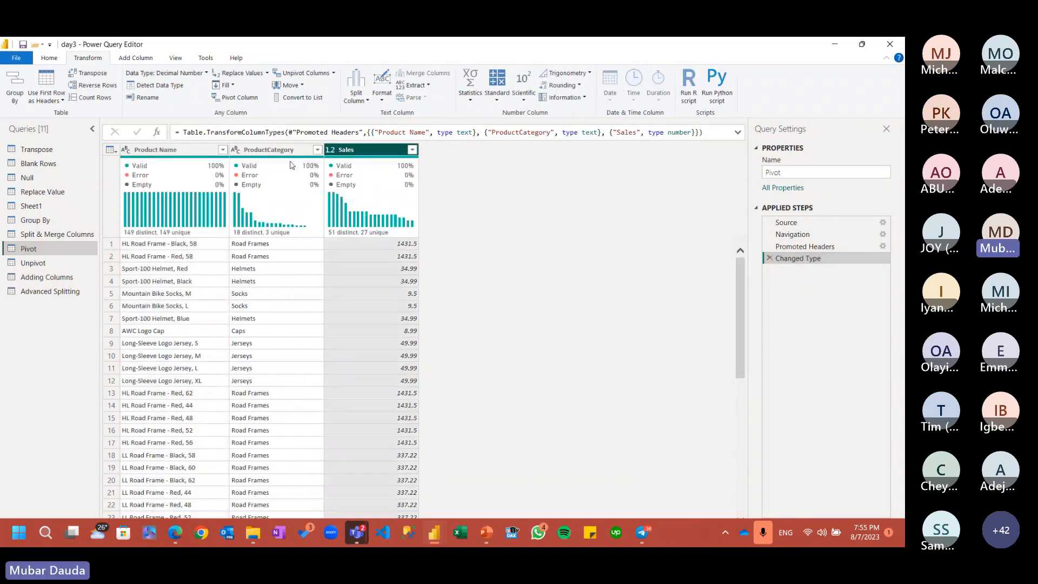
click(236, 97)
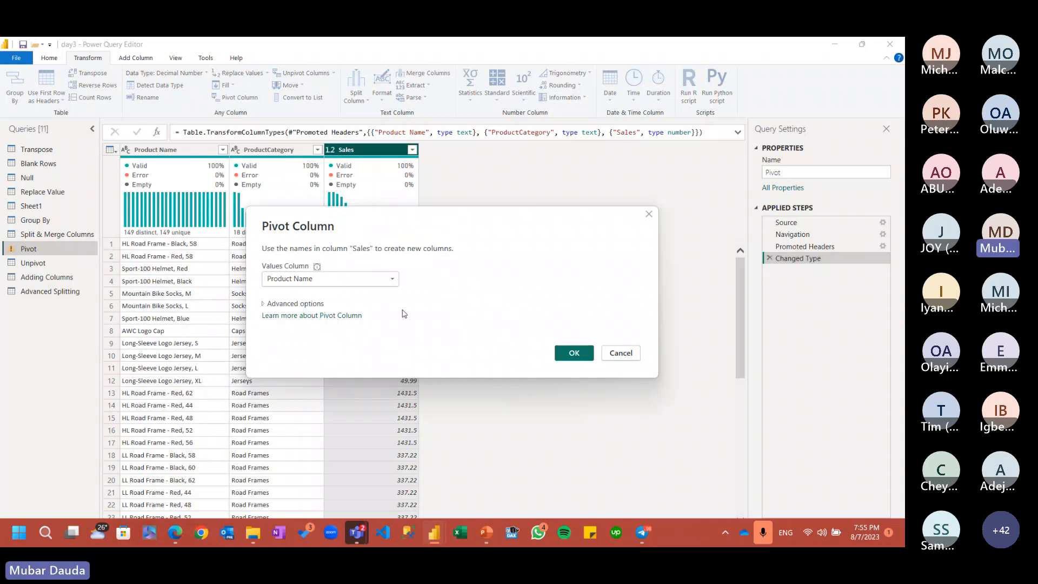
click(573, 354)
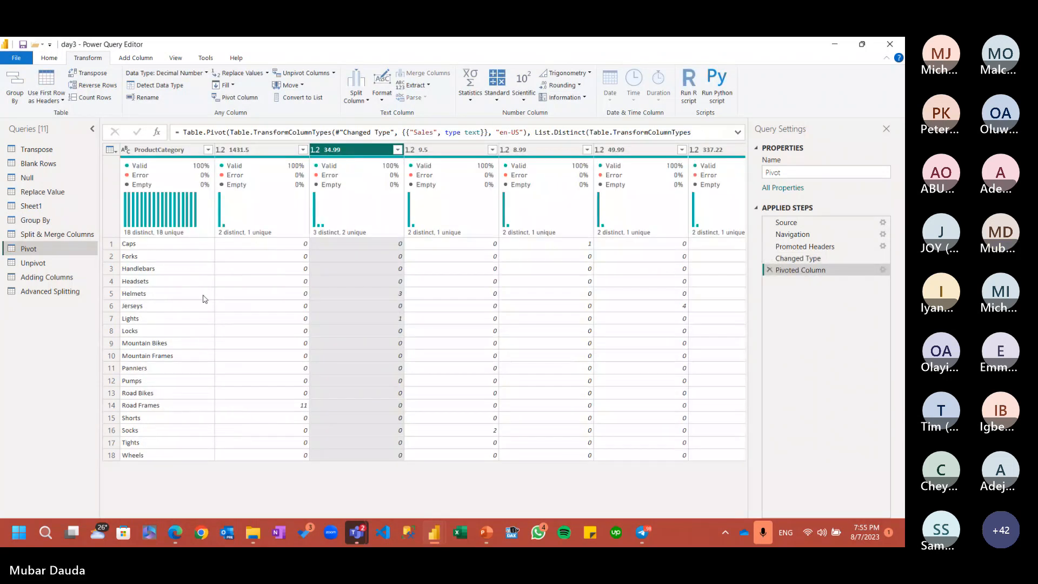
Step: Delete the Pivoted Column, Changed Type and Promoted Headers steps from the Pivot query
click(769, 269)
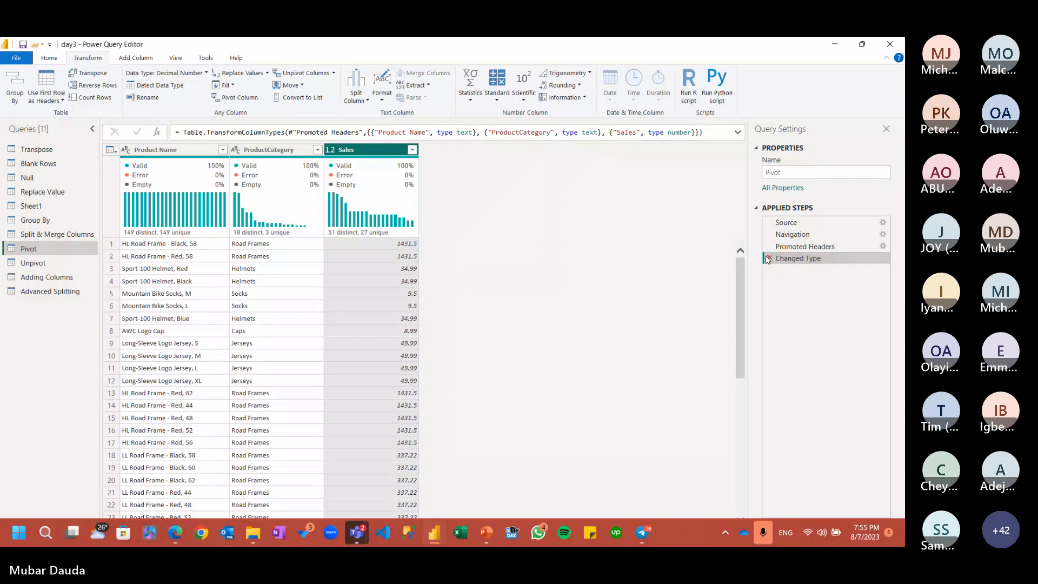
click(768, 259)
click(768, 247)
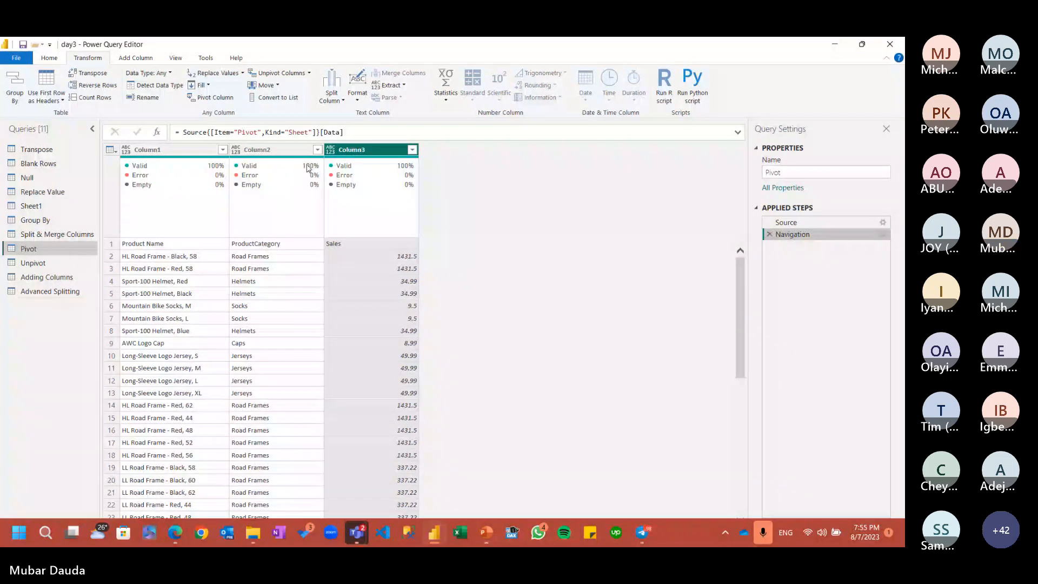
Step: Promote the first row of the Pivot query to column headers
mouse_move(299, 173)
click(47, 81)
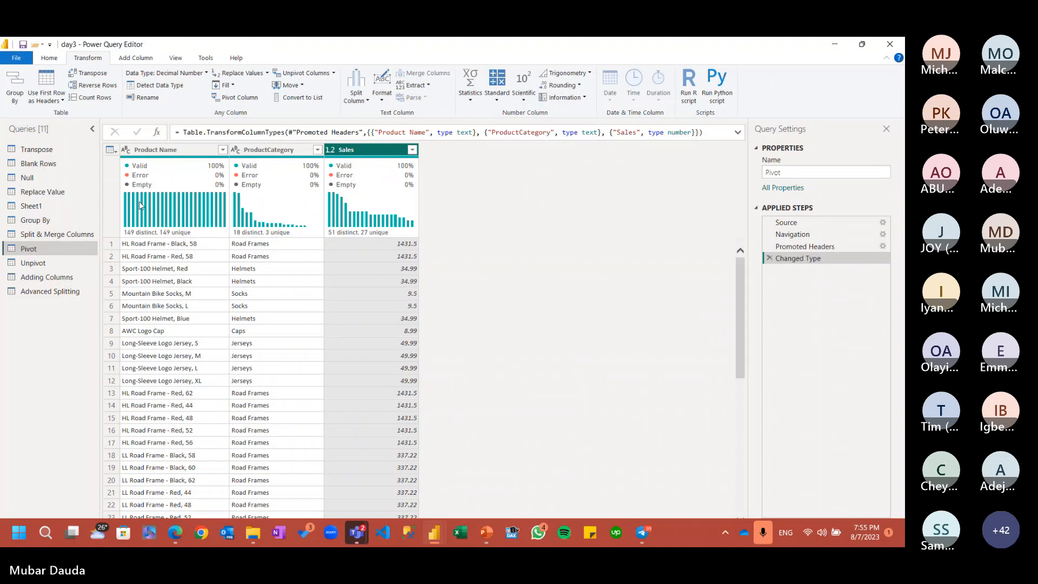
ctrl+click(160, 151)
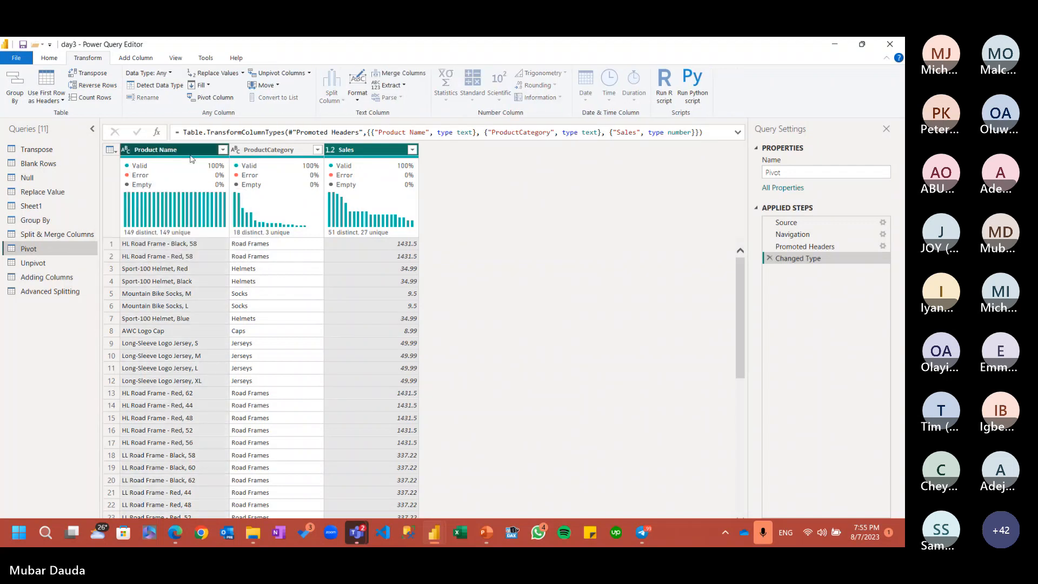
click(206, 99)
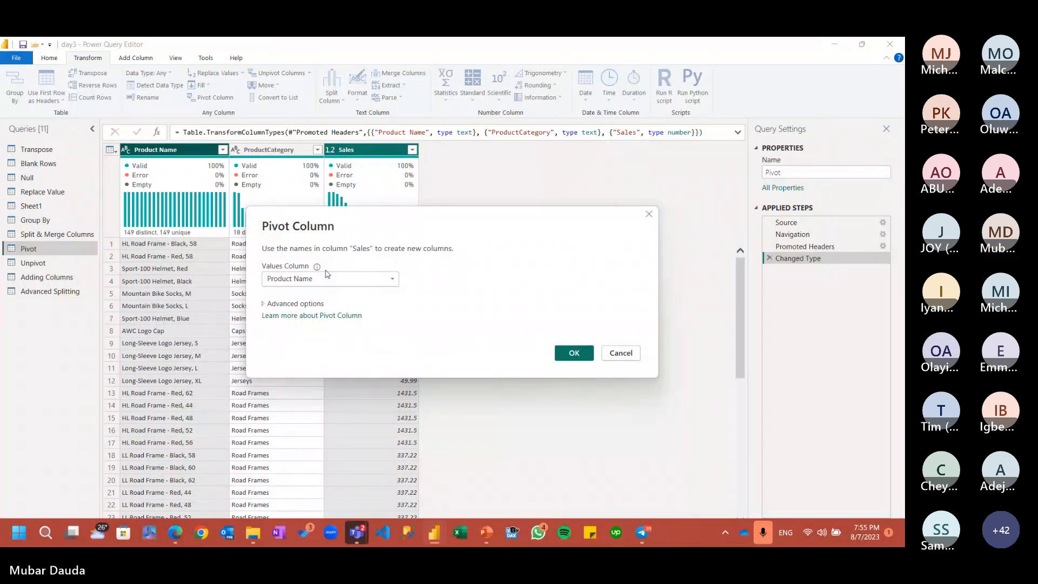
click(610, 349)
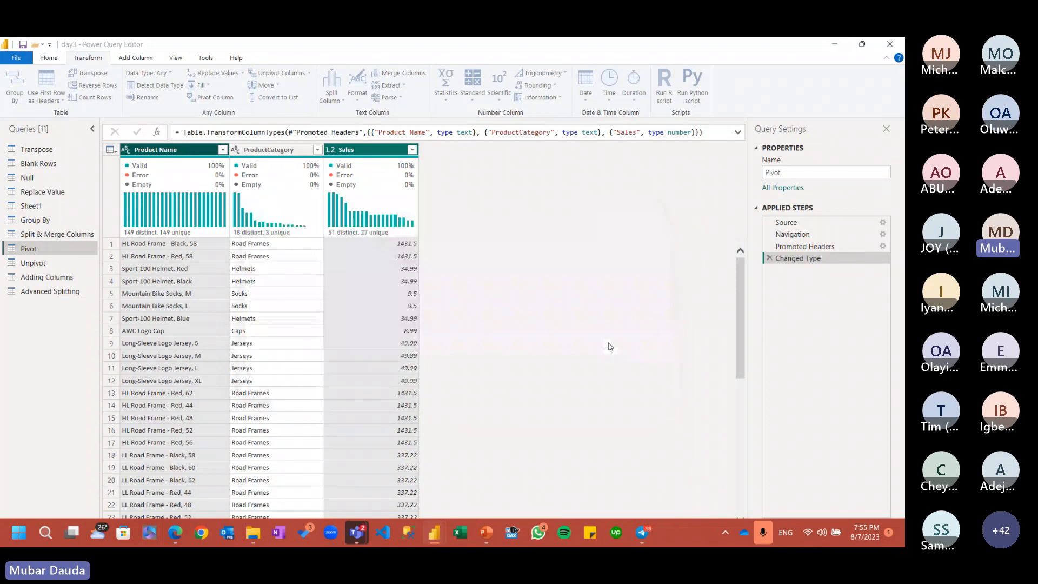
Step: Pivot the Sales column of the Pivot query, using Product Name as the values column
click(33, 263)
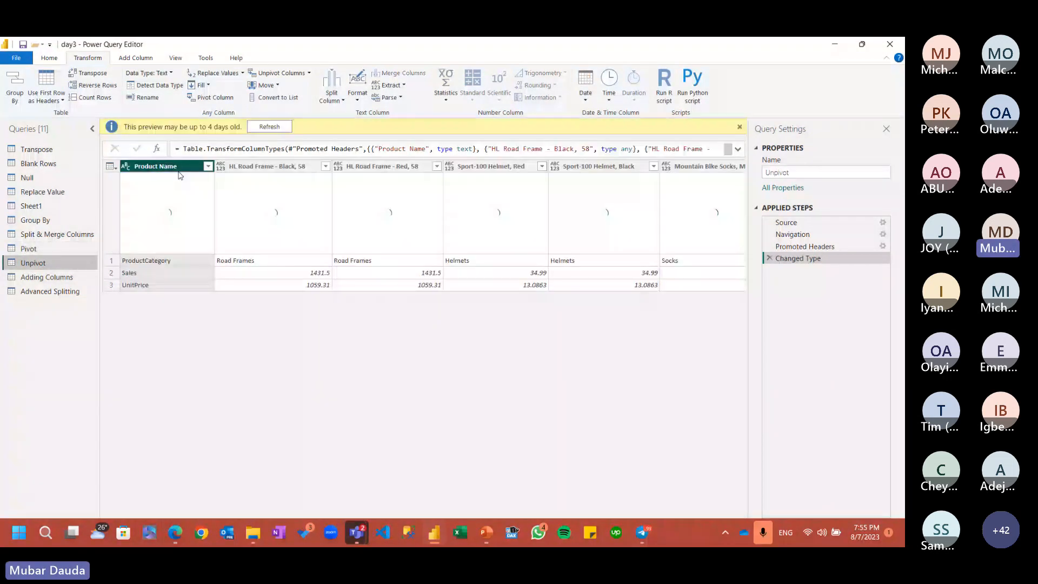
click(44, 247)
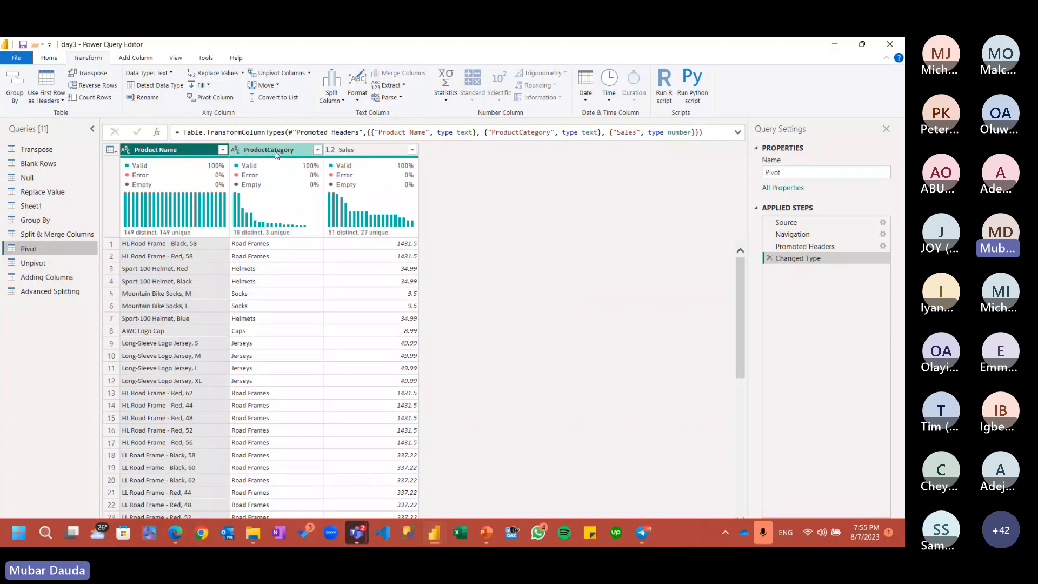
click(373, 152)
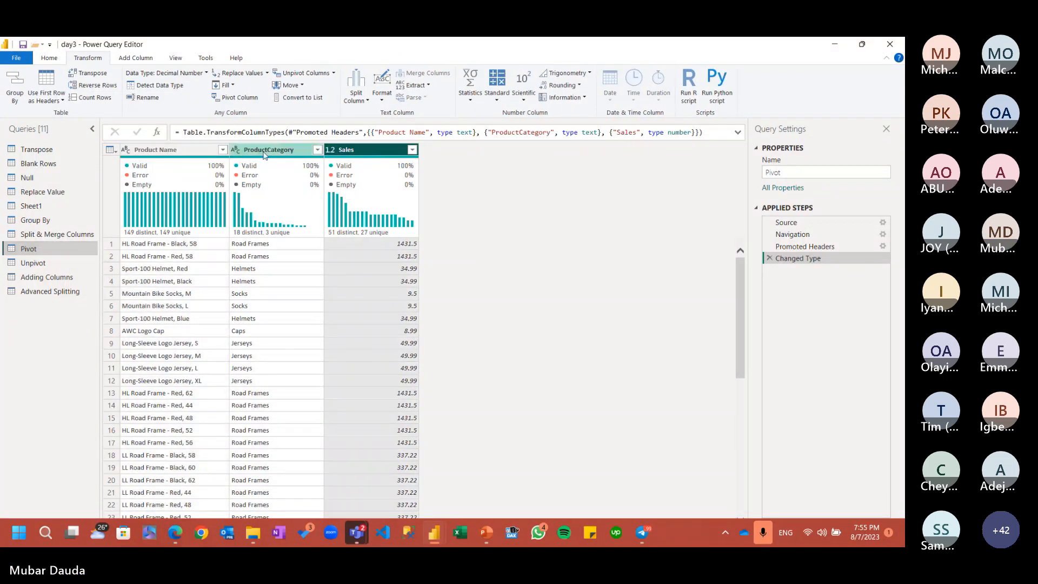
ctrl+click(265, 154)
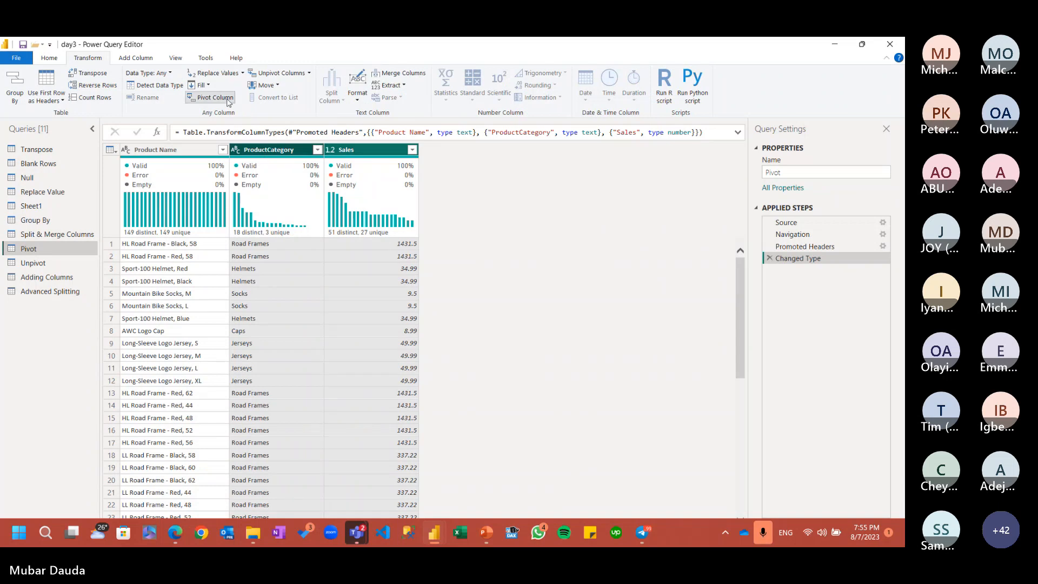
click(304, 277)
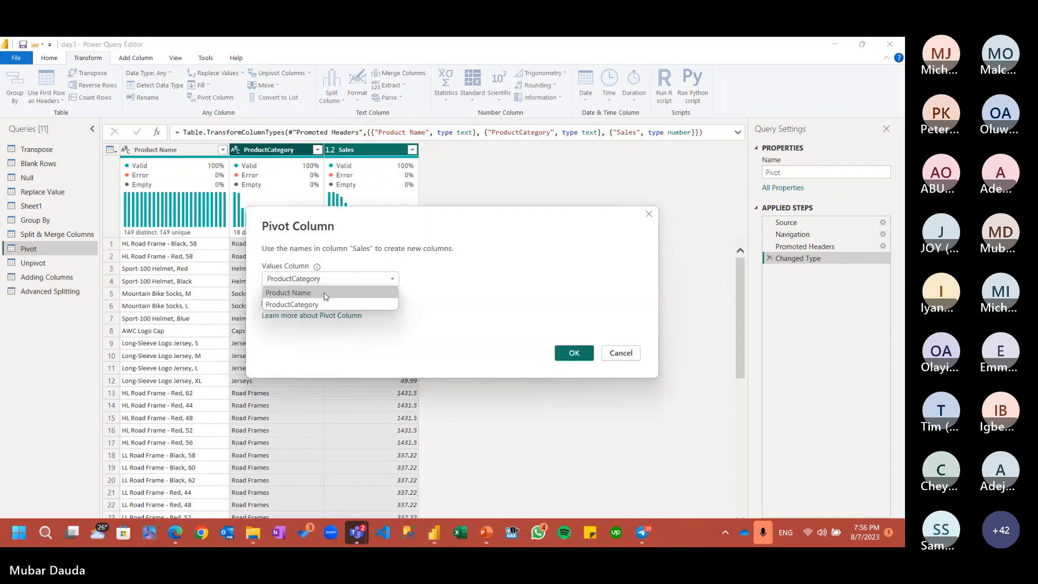
click(325, 296)
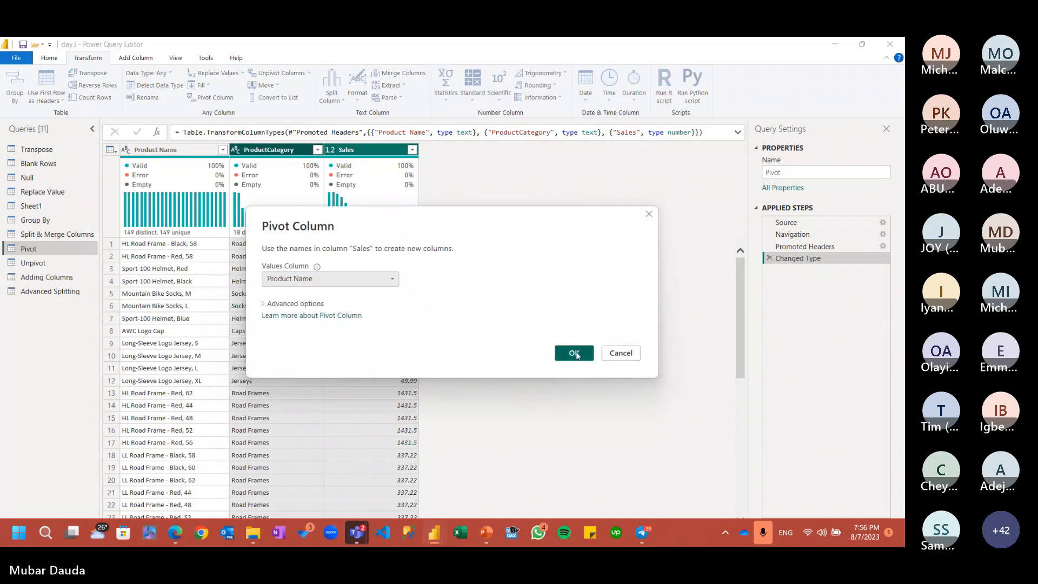
click(574, 353)
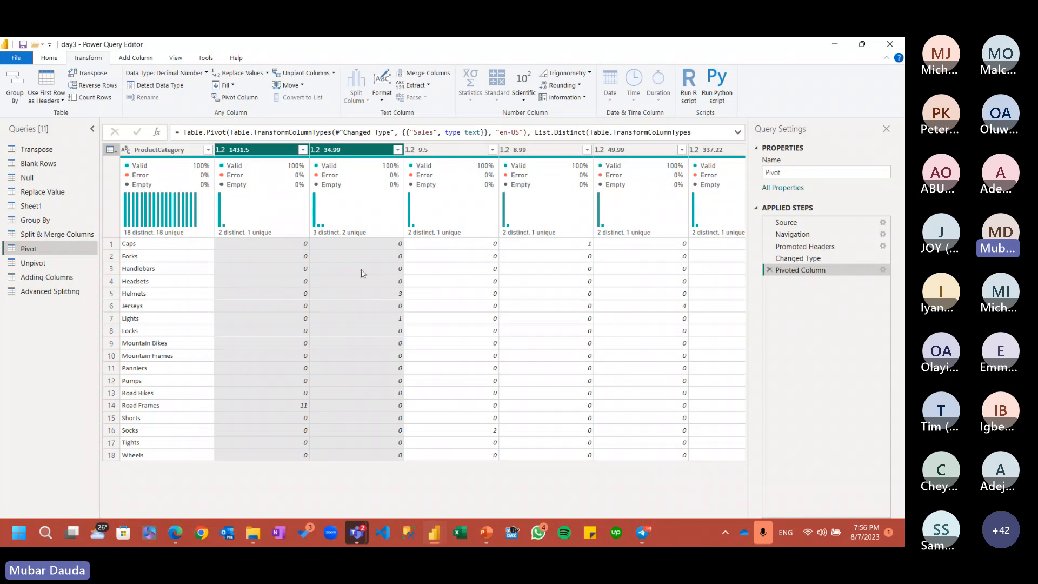
Step: Compare the pivoted table with the Unpivot query's layout and delete the Pivoted Column step from the Pivot query
click(87, 262)
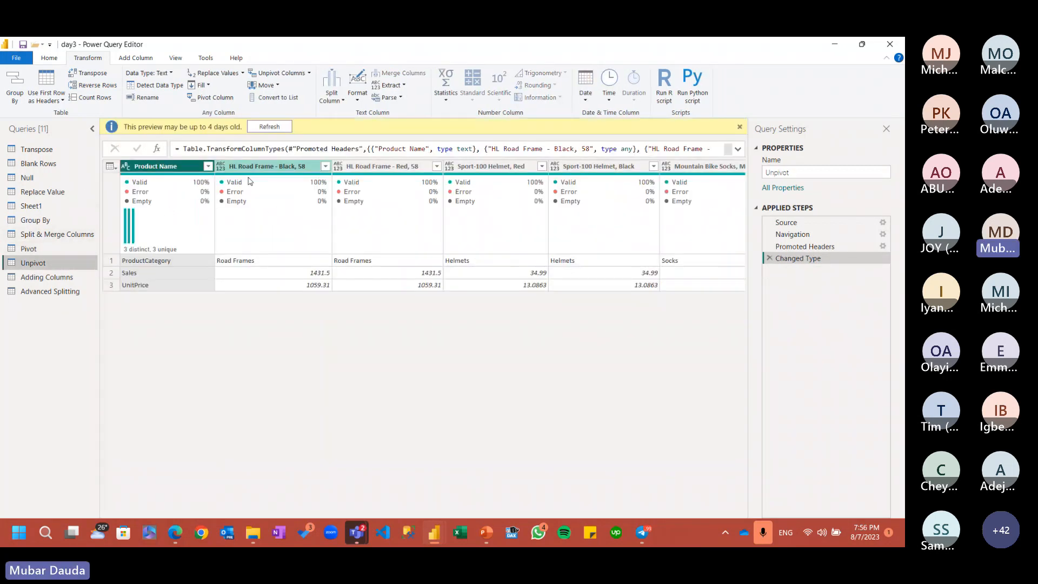
mouse_move(356, 527)
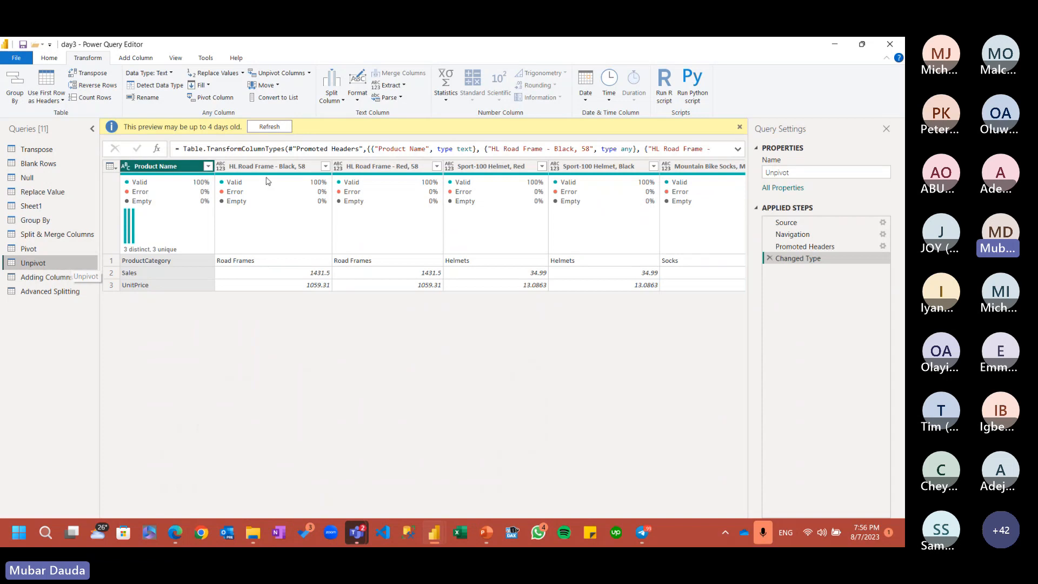
click(31, 248)
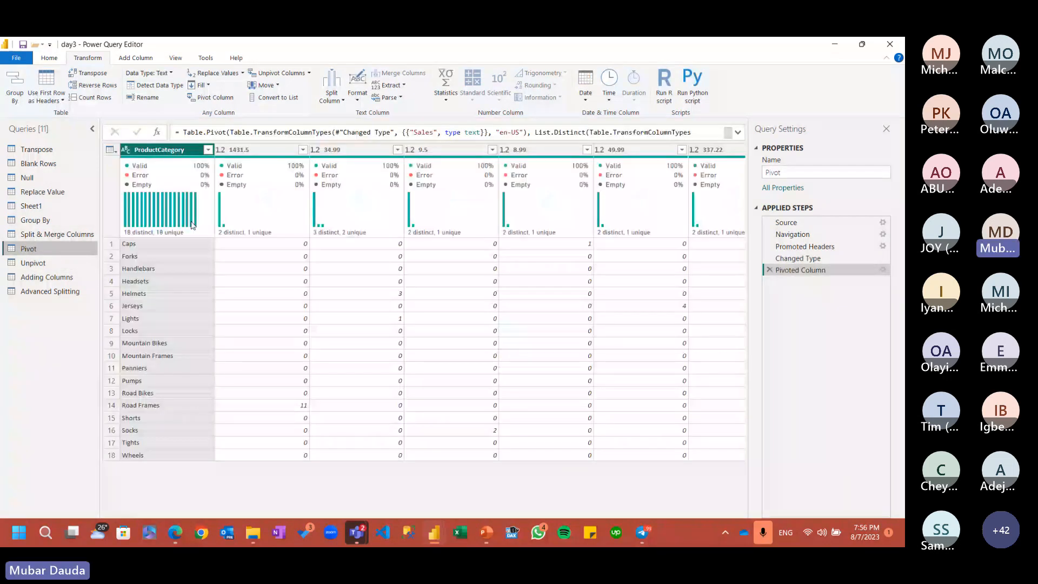
click(769, 270)
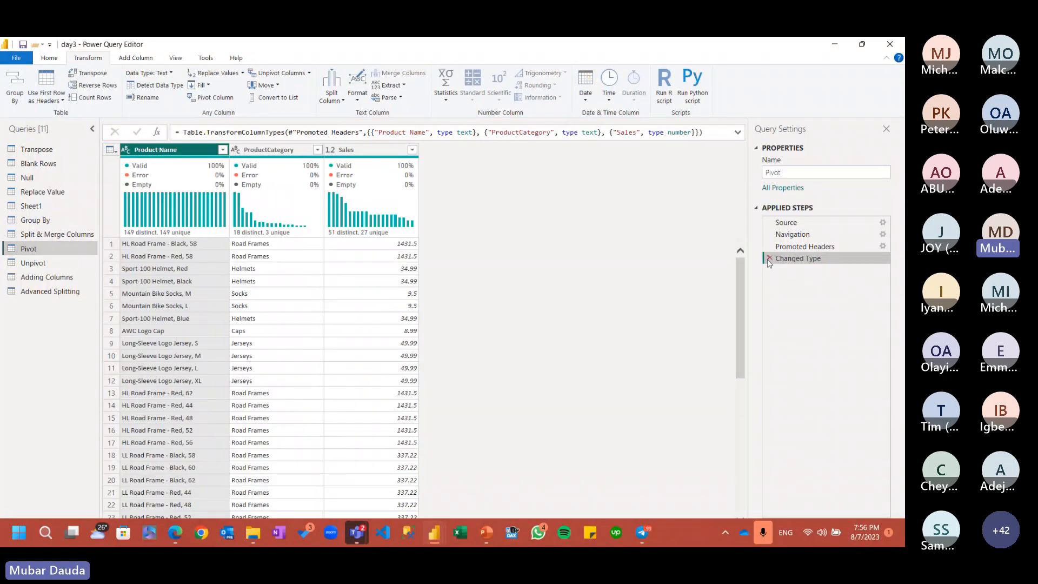
Step: Transpose the Pivot query's table, delete the Transposed Table step and compare the original layout with the Unpivot query
click(87, 73)
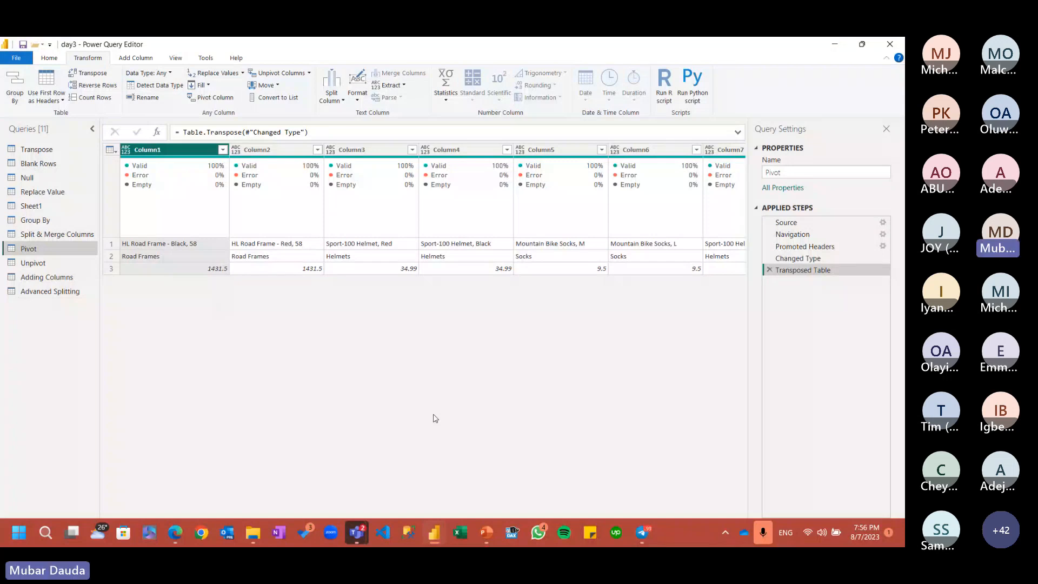
click(769, 269)
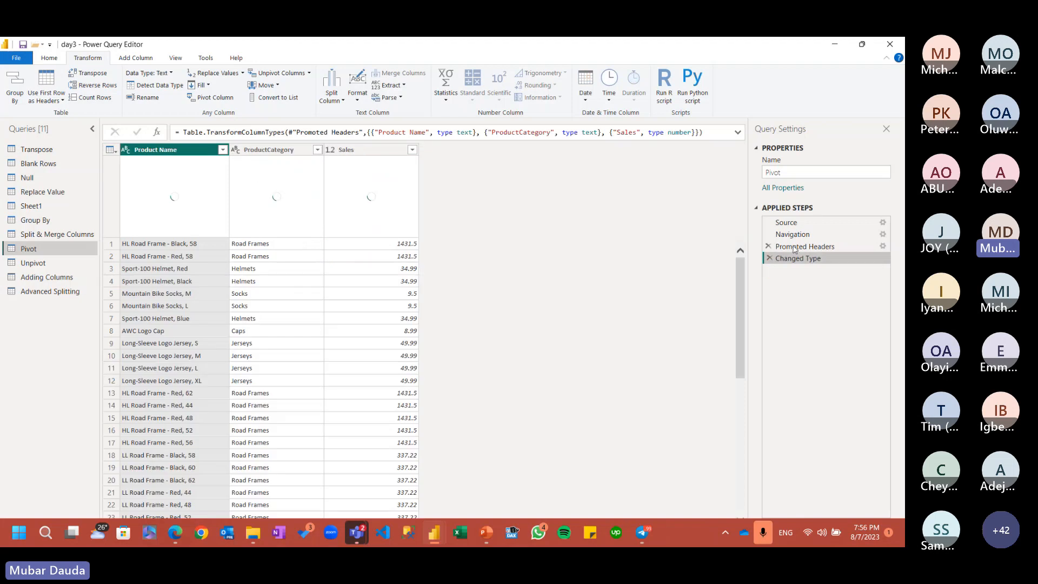
click(32, 263)
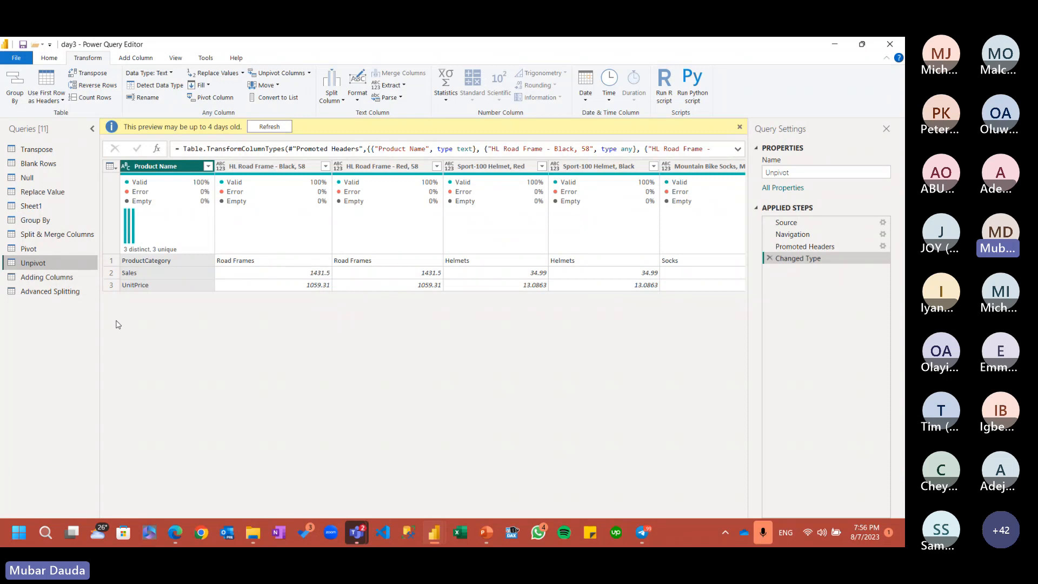
click(59, 246)
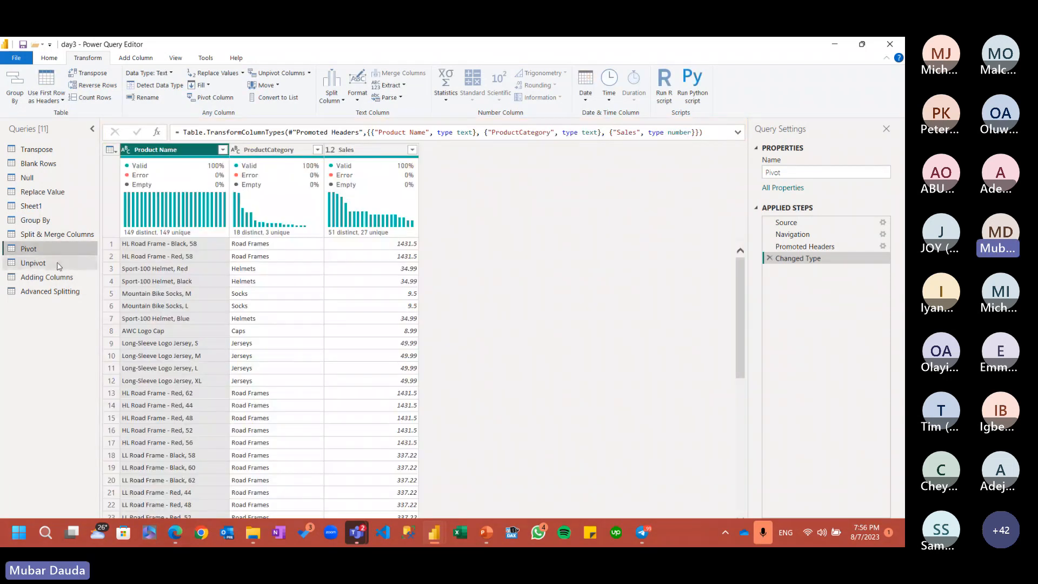
Step: Unpivot all columns other than Product Name in the Unpivot query
click(59, 264)
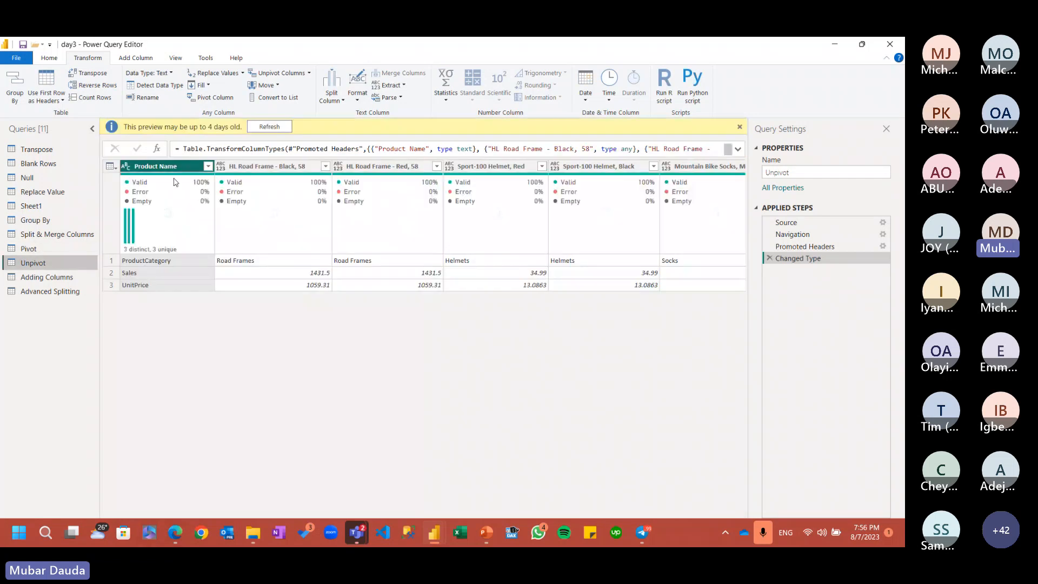
click(308, 74)
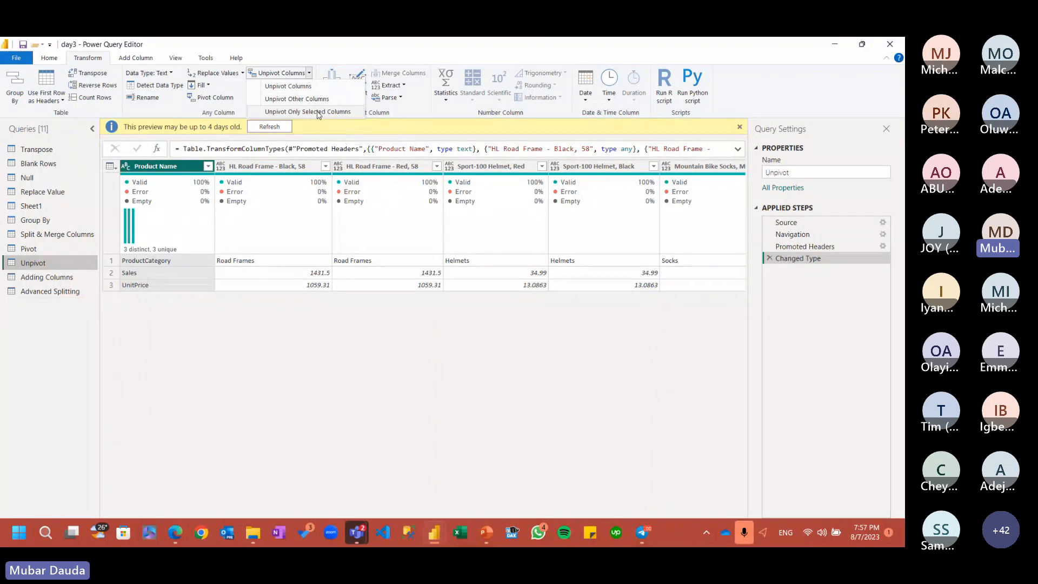
click(183, 359)
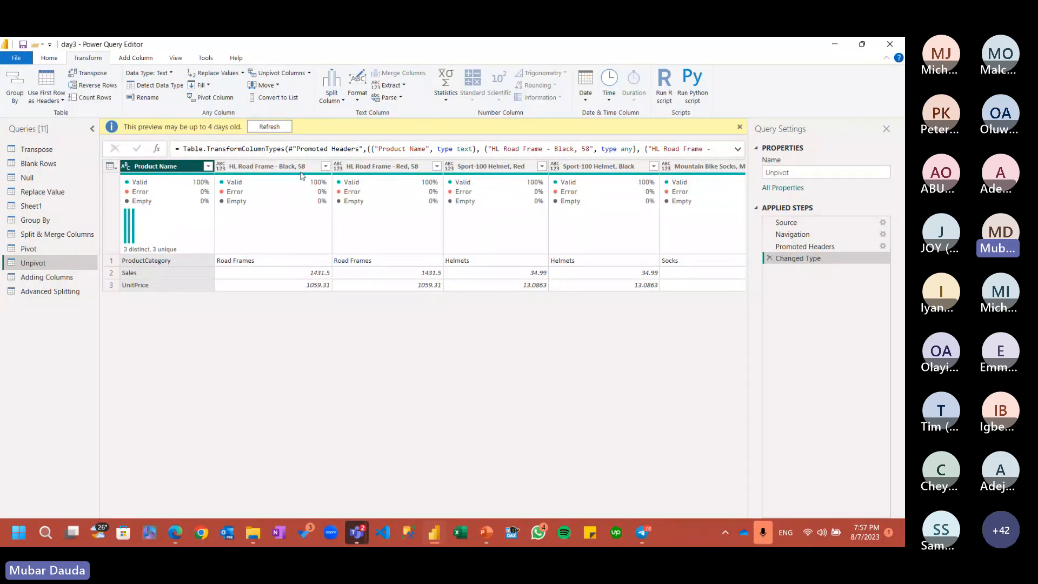
click(308, 73)
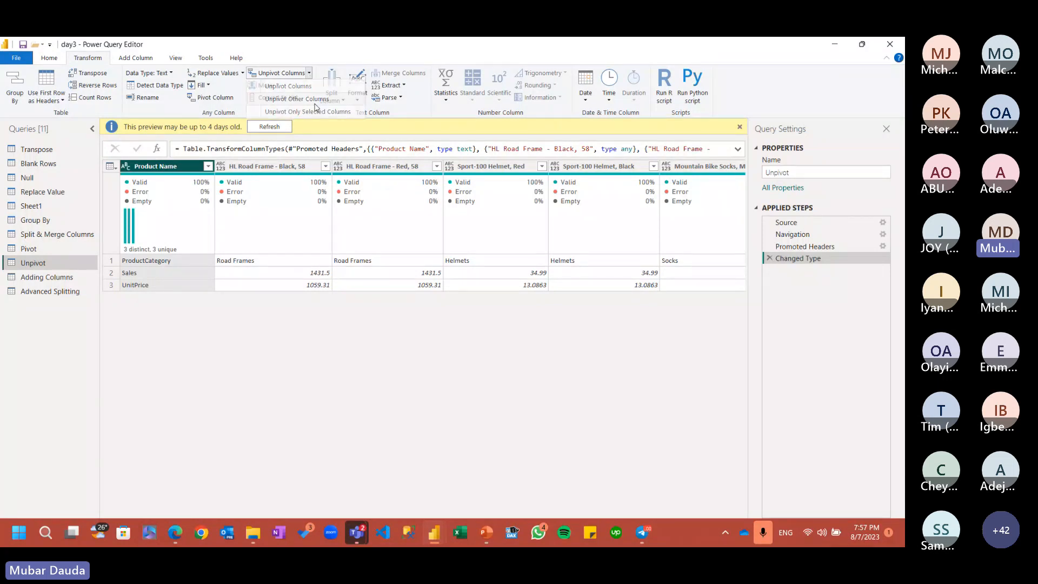
click(311, 99)
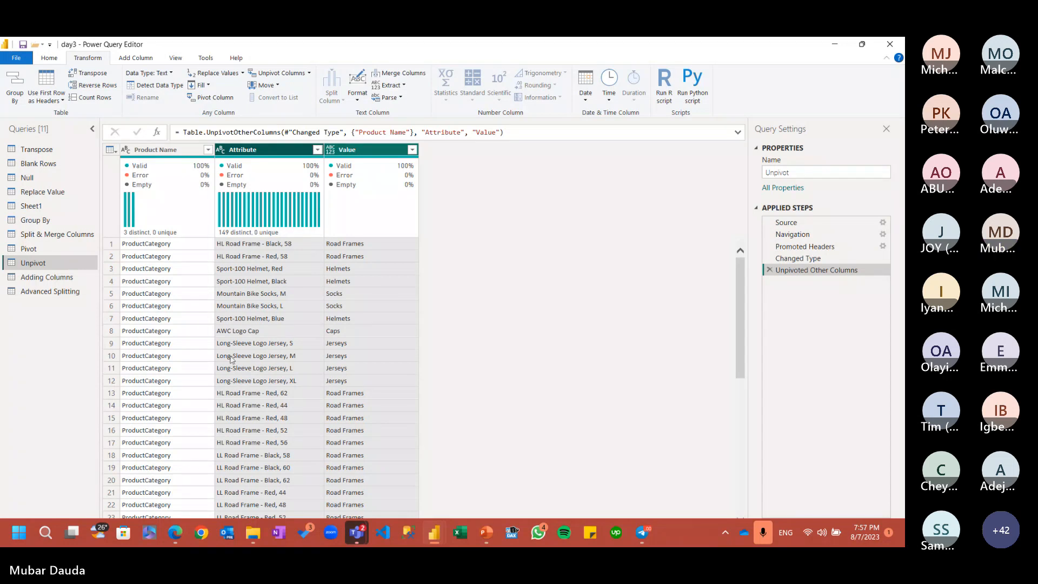
Step: Examine the unpivoted ProductCategory and Sales rows and delete the Unpivoted Other Columns step
scroll(232, 359, down, 20)
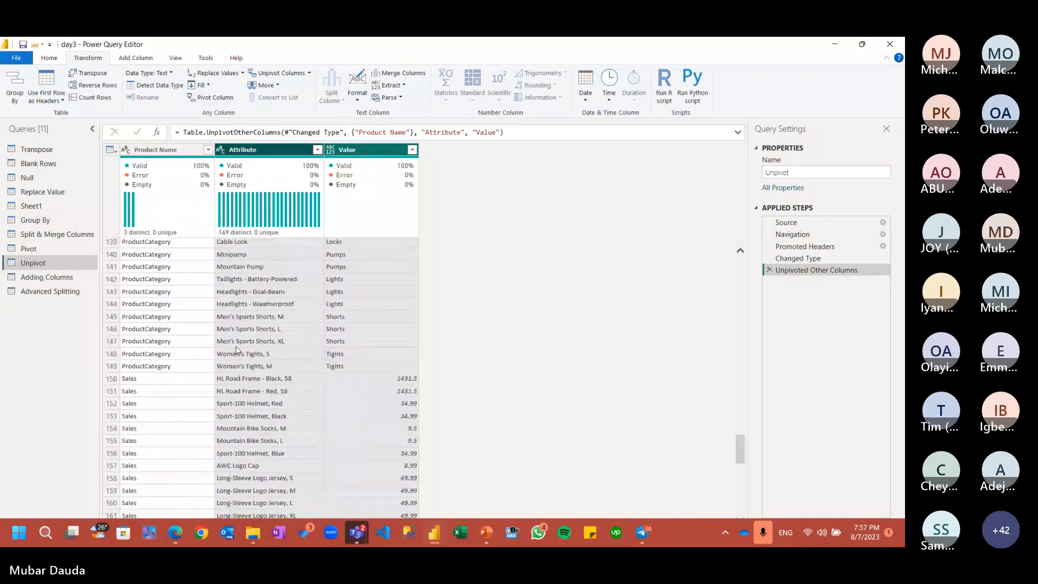
scroll(236, 350, down, 4)
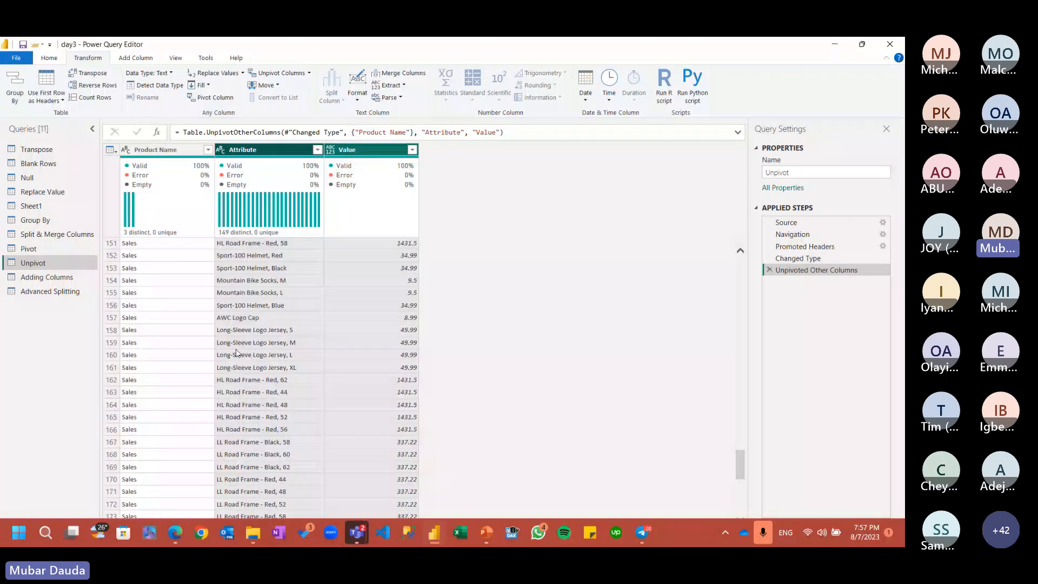
scroll(236, 353, up, 4)
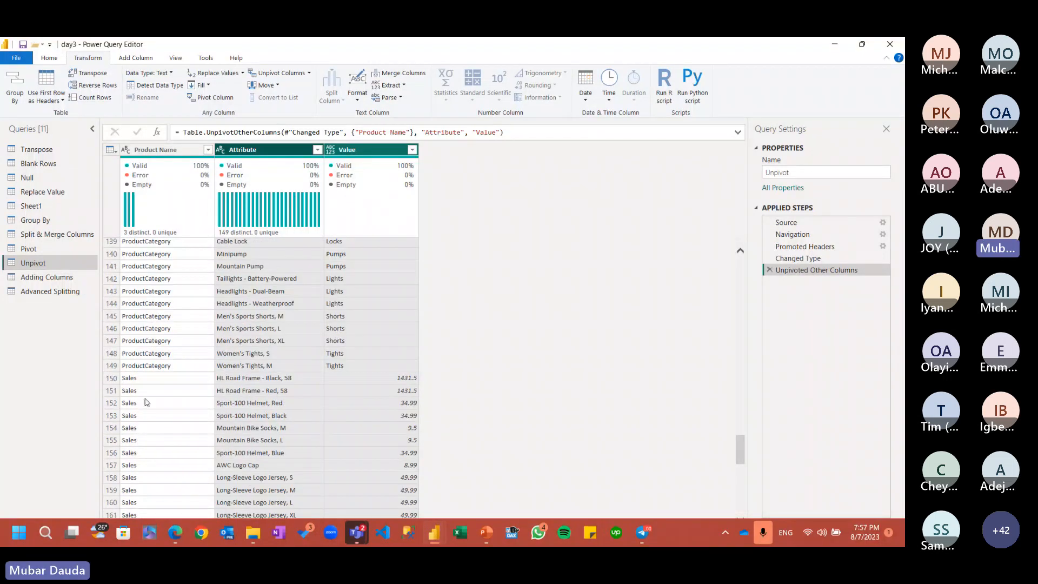
scroll(137, 335, up, 4)
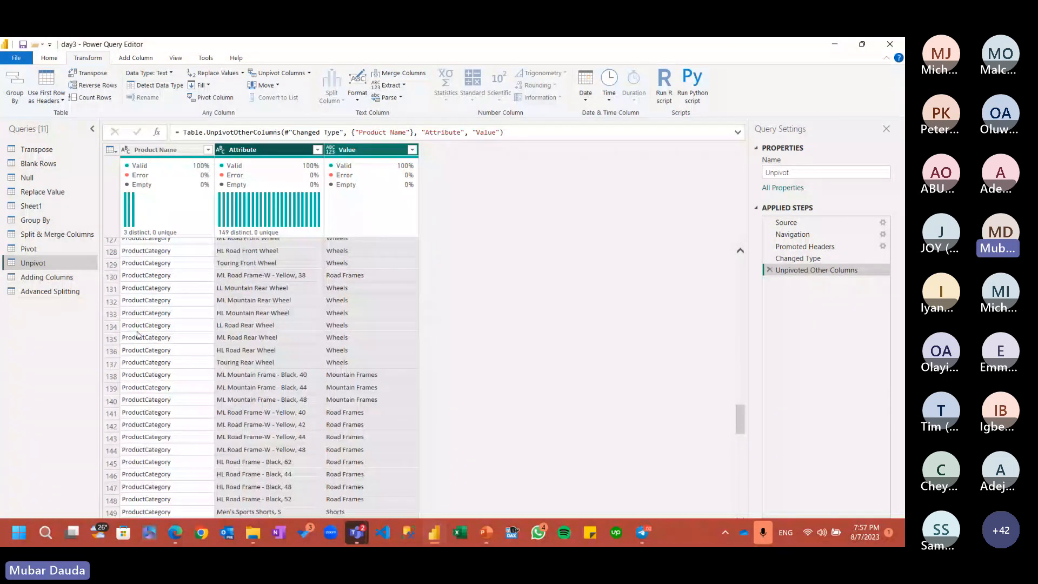
scroll(136, 336, up, 14)
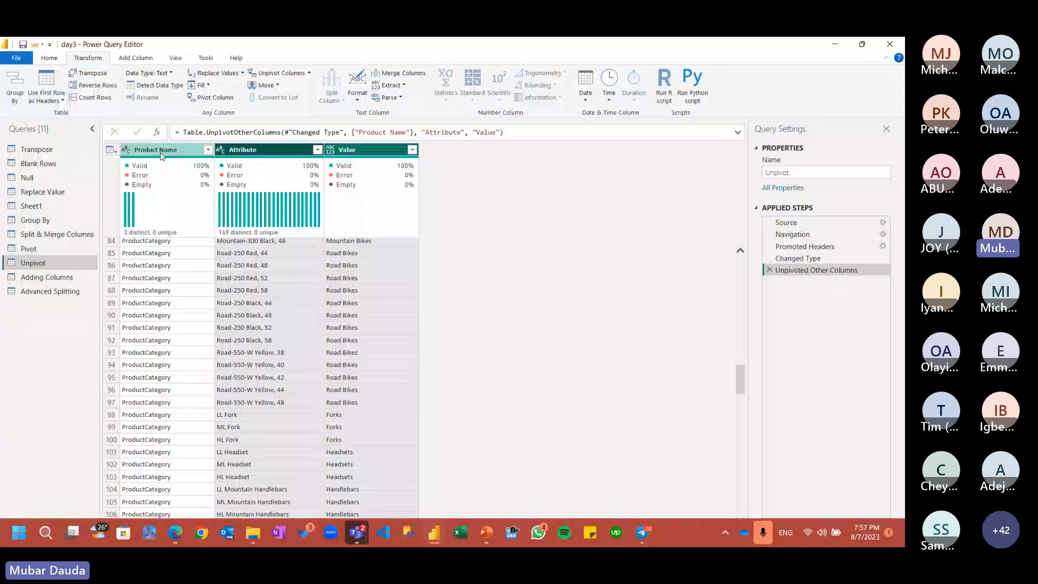
mouse_move(306, 158)
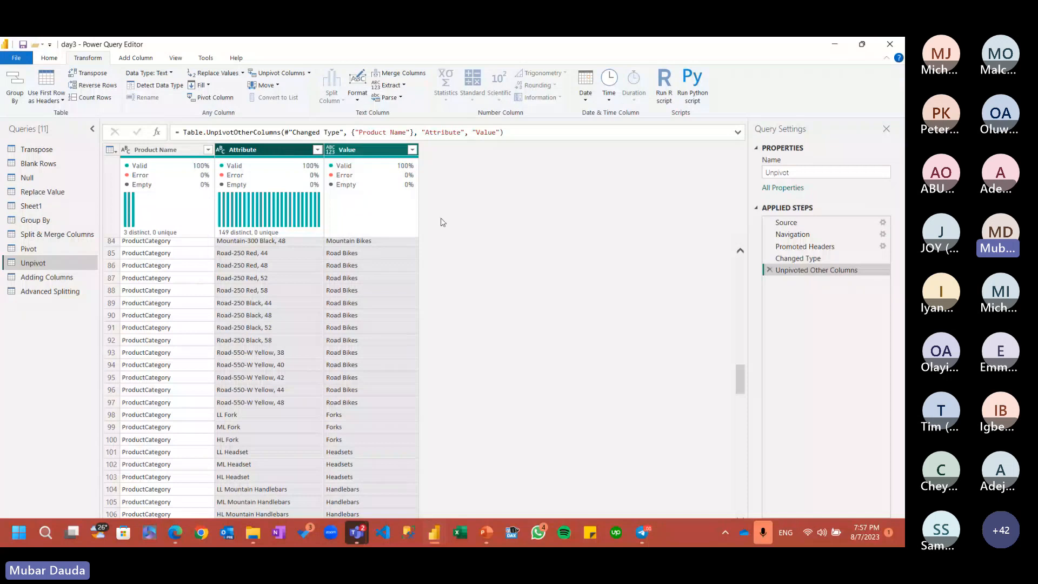
click(769, 269)
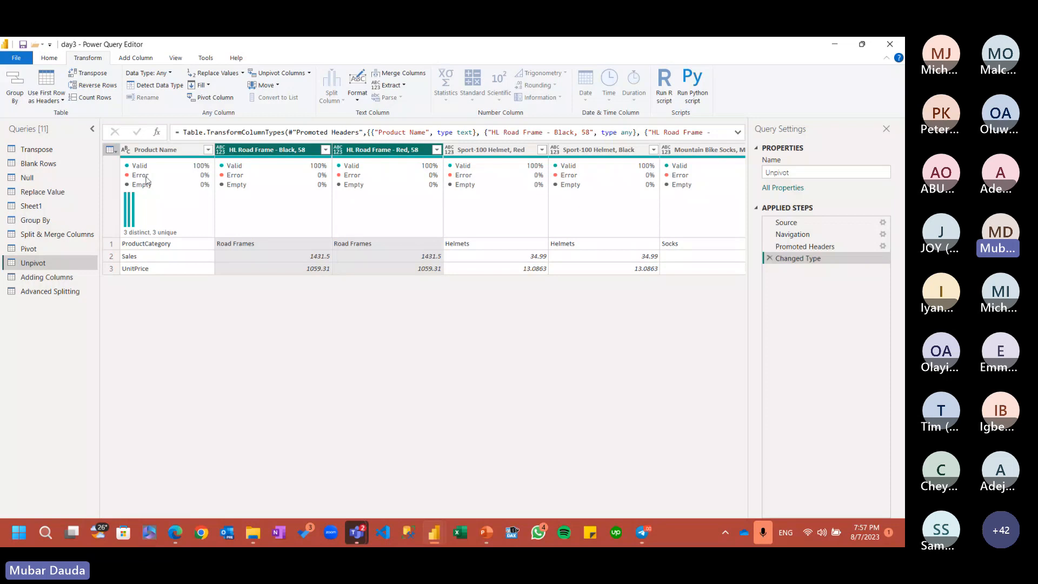
Step: Compare the Pivot query's columns with the Unpivot query and apply Unpivot Other Columns around the Unpivot query's Product Name column
click(54, 249)
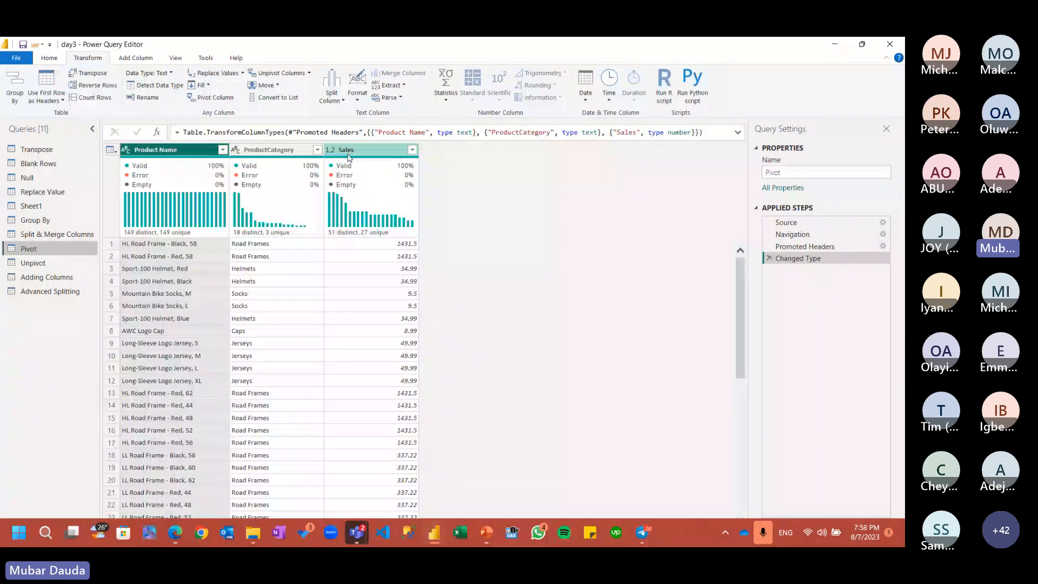
click(54, 263)
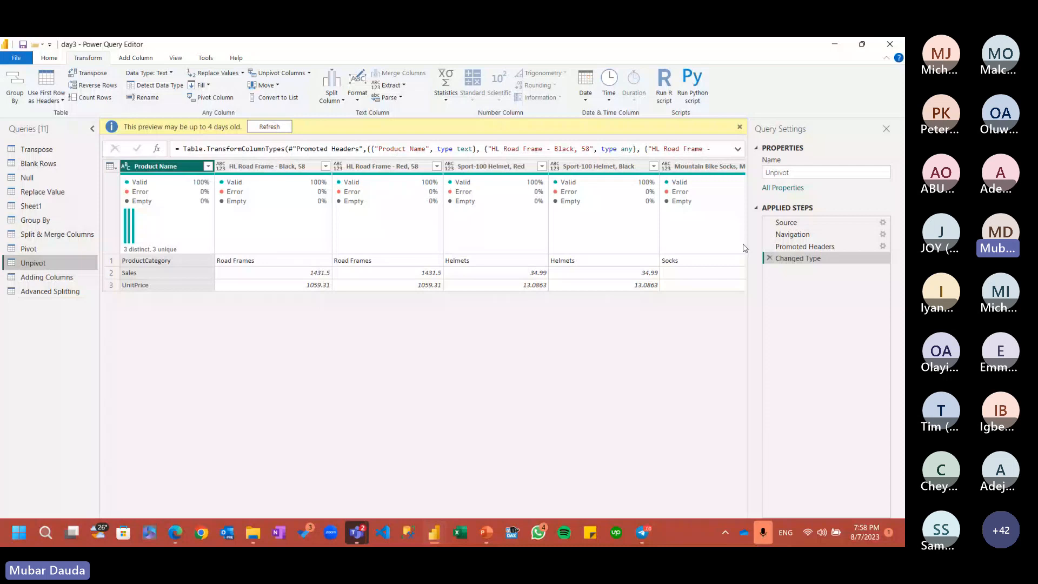
mouse_move(169, 217)
click(310, 74)
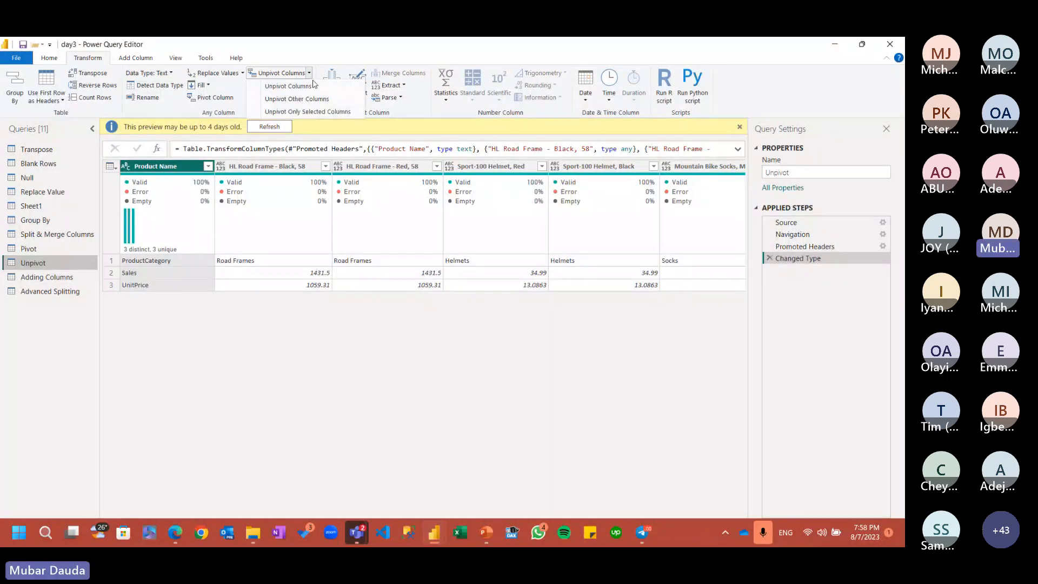
click(311, 100)
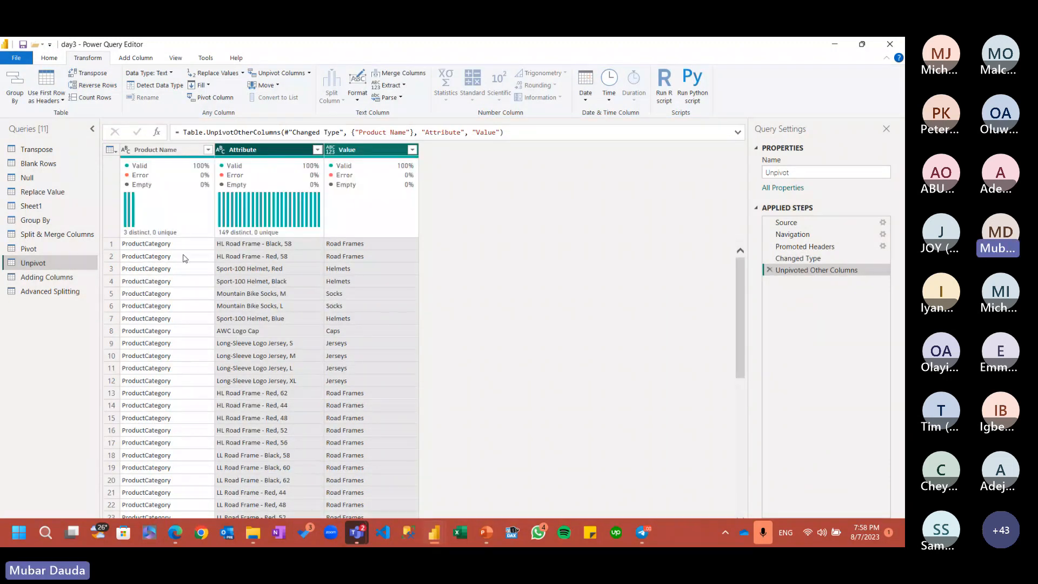
Step: Examine the rows unpivoted around Product Name and delete the Unpivot query's Unpivoted Other Columns step
scroll(169, 259, down, 9)
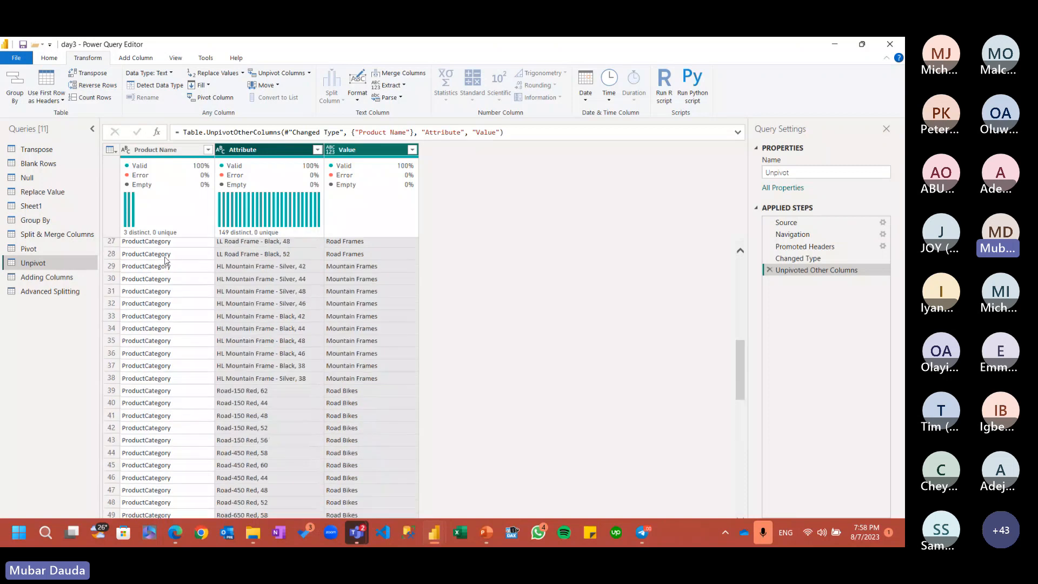
scroll(166, 260, down, 17)
scroll(166, 260, down, 12)
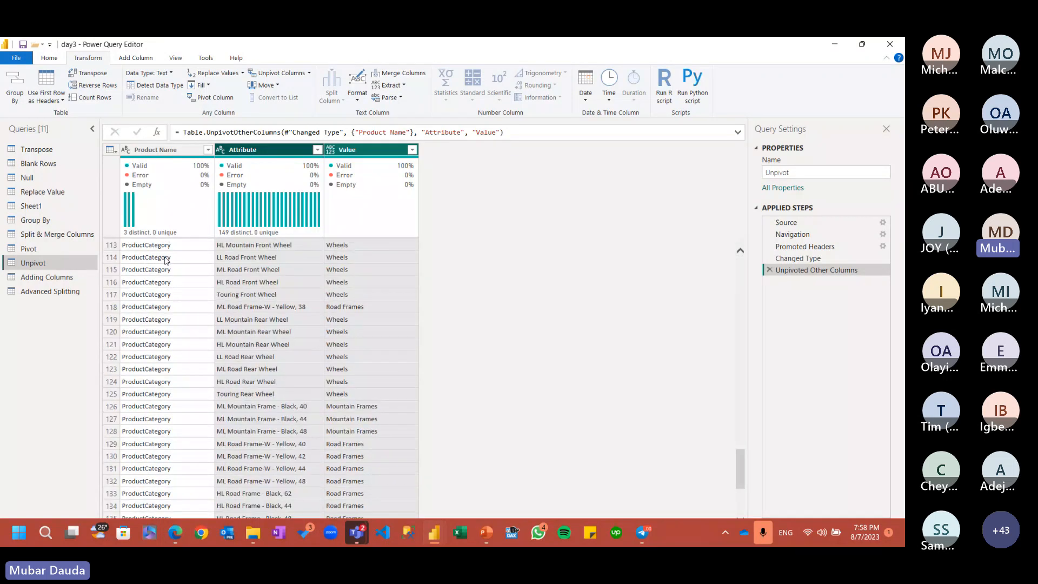
scroll(166, 259, up, 20)
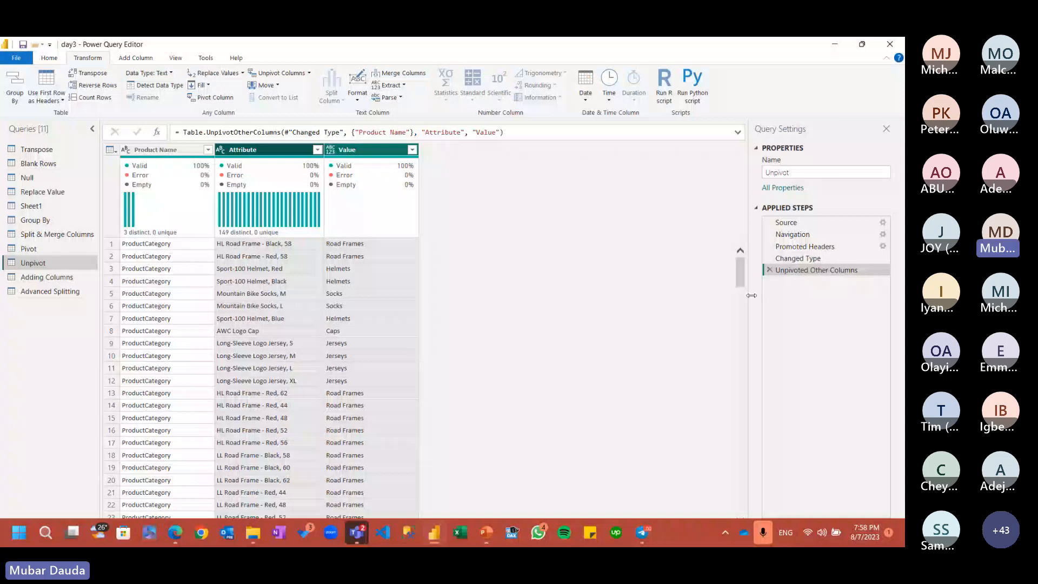
click(769, 269)
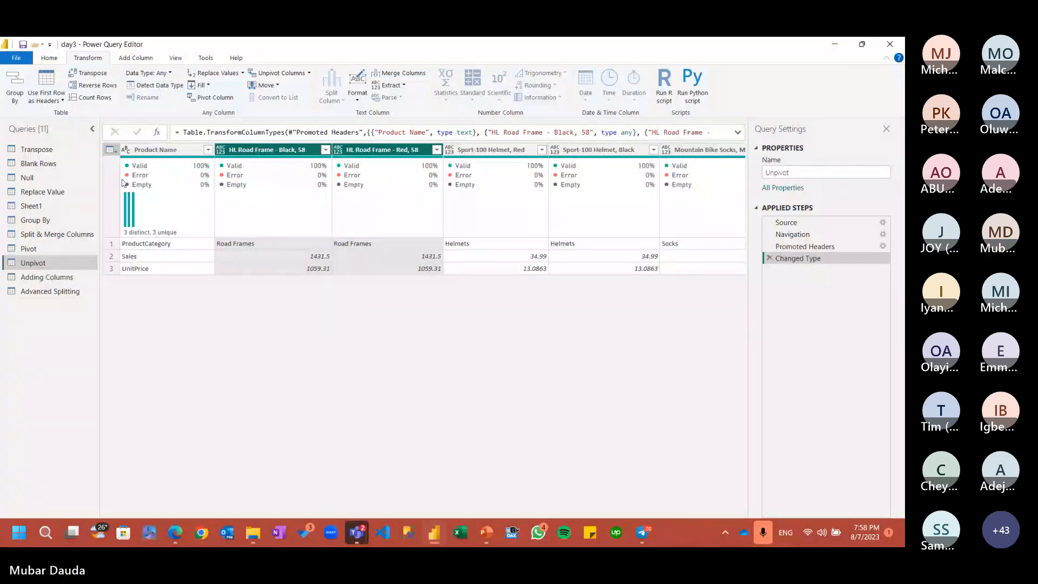
Step: Delete the Changed Type and Promoted Headers steps from the Unpivot query
click(149, 151)
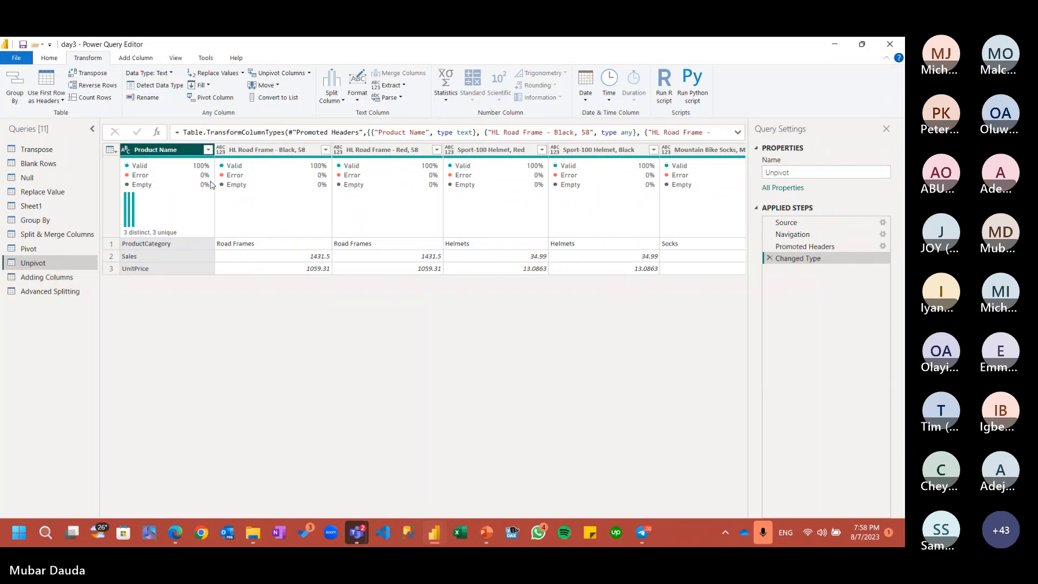
mouse_move(222, 186)
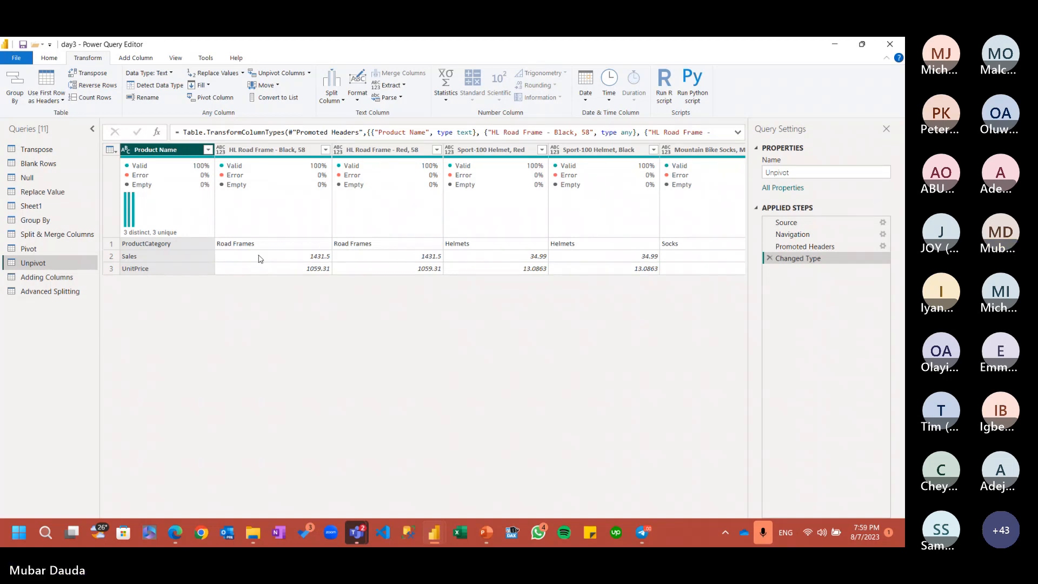
click(769, 258)
click(770, 246)
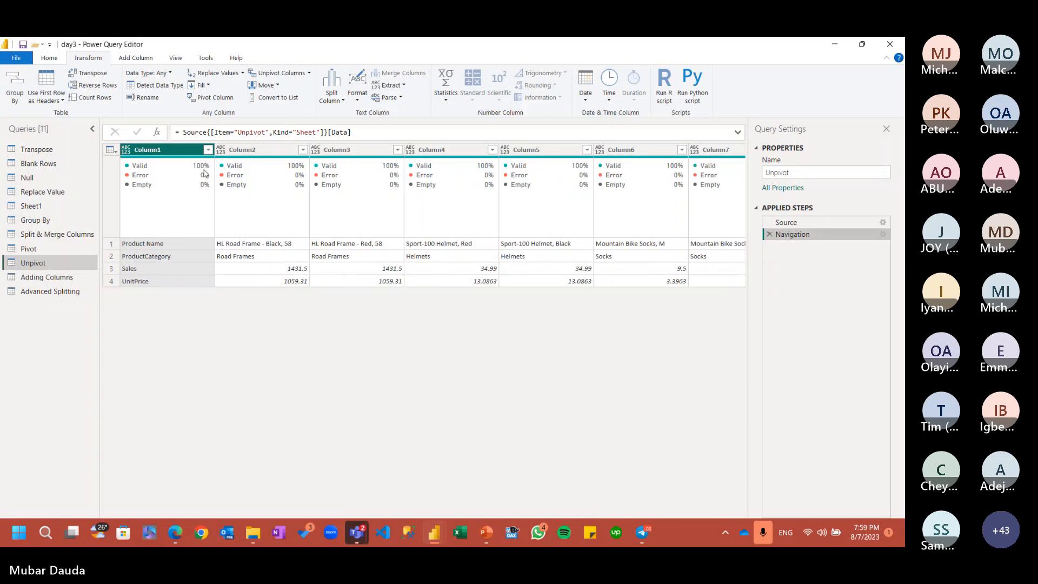
Step: Try Unpivot Columns on Column1 of the Unpivot query, and replace it with Unpivot Other Columns around Column1
click(294, 76)
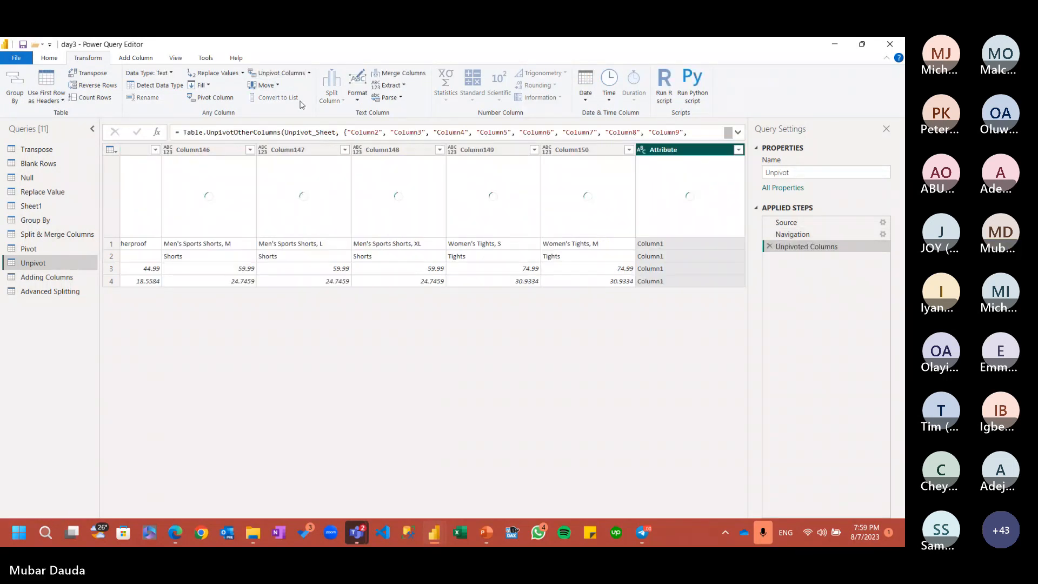
click(769, 247)
click(309, 73)
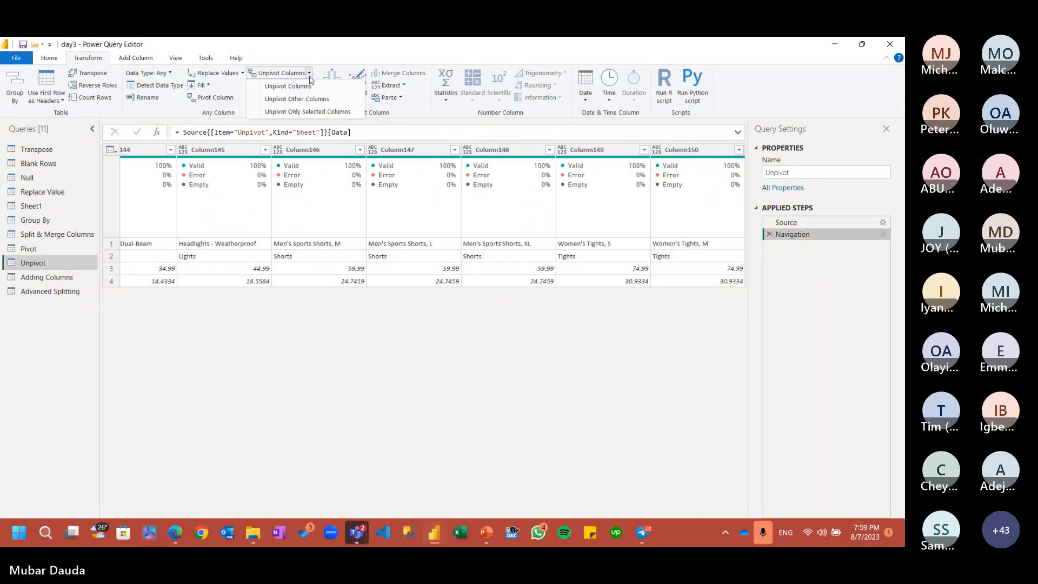
click(299, 99)
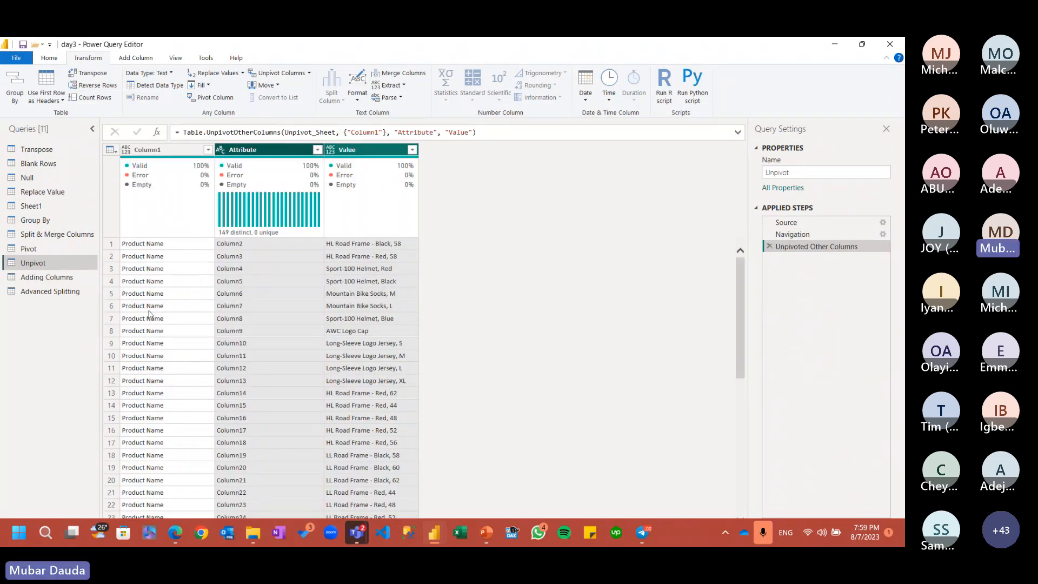
Step: Examine how the unpivoted Column1, Attribute and Value columns list the product data across all rows
scroll(151, 314, down, 20)
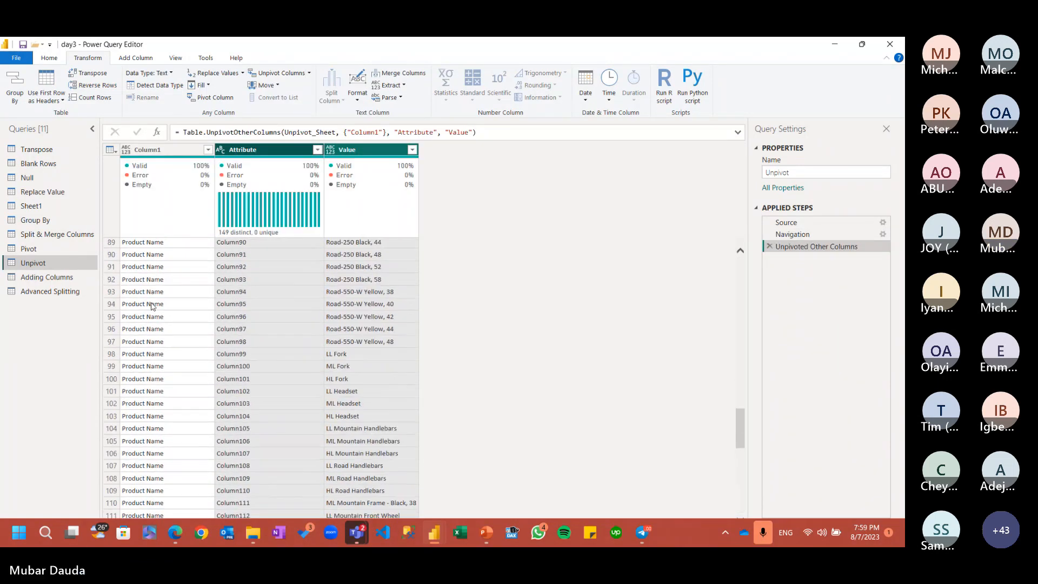
scroll(153, 306, down, 20)
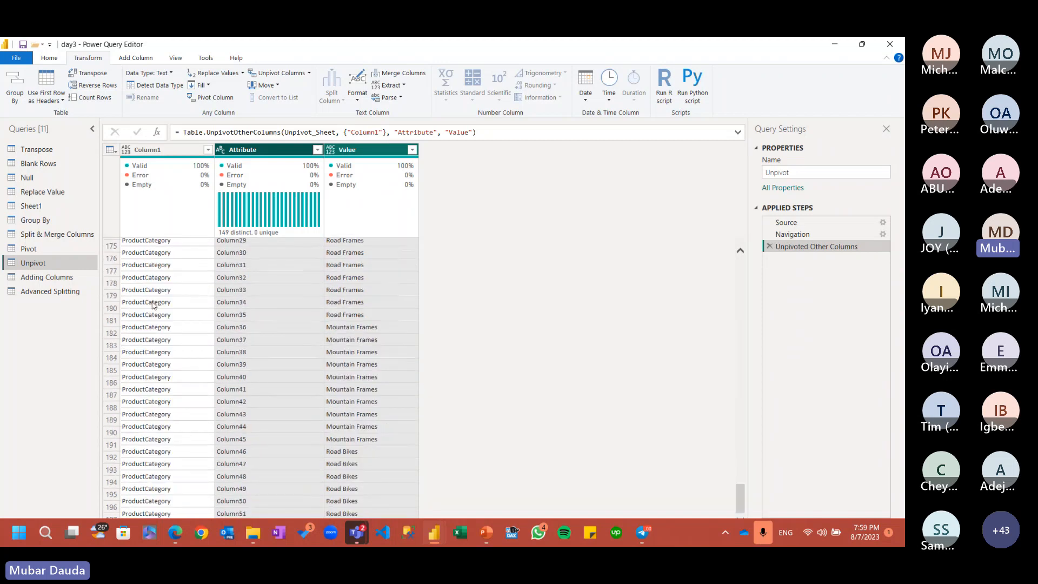
scroll(153, 306, down, 20)
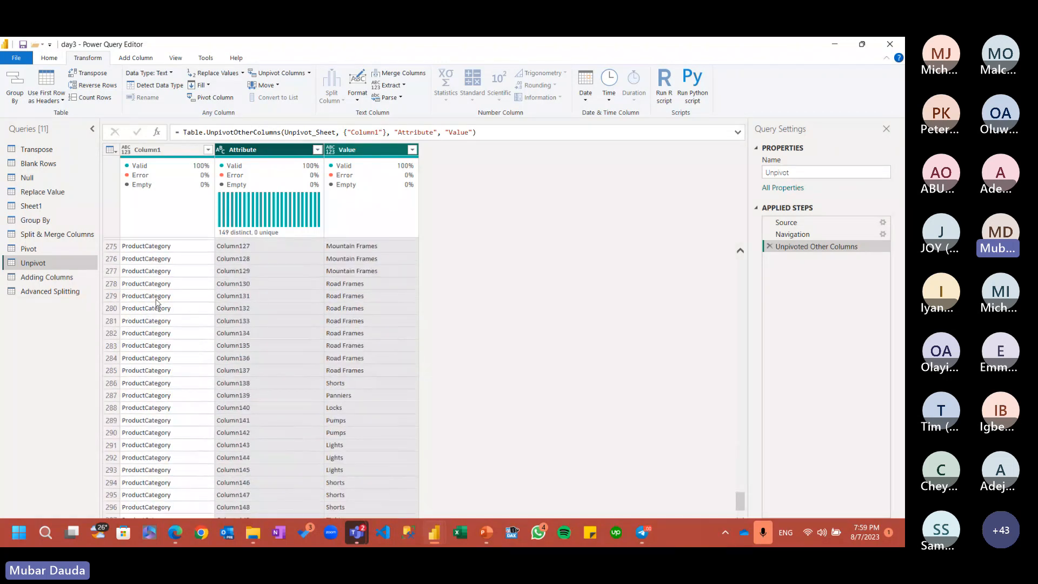
scroll(157, 303, down, 20)
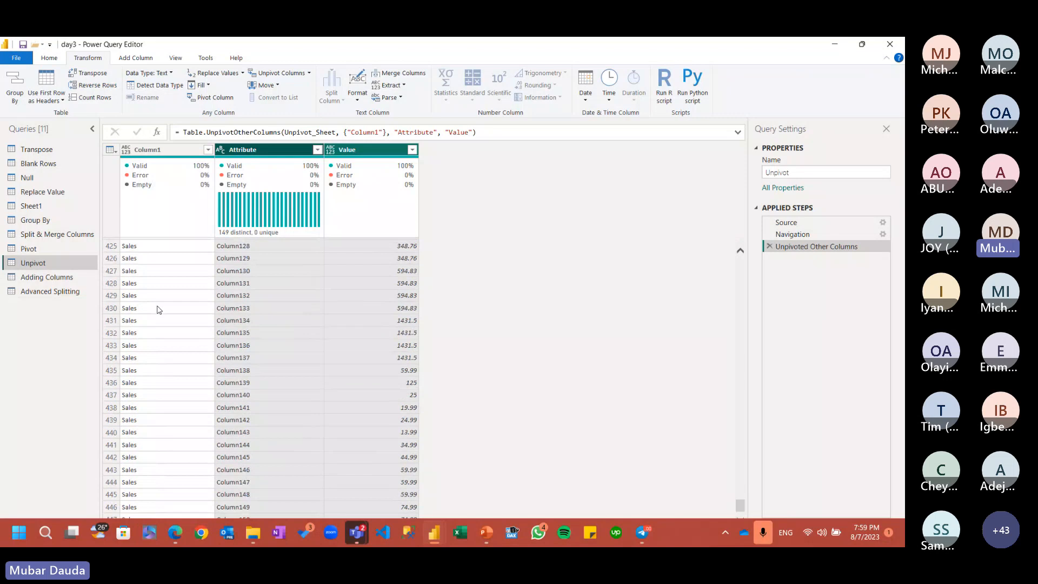
scroll(158, 309, down, 17)
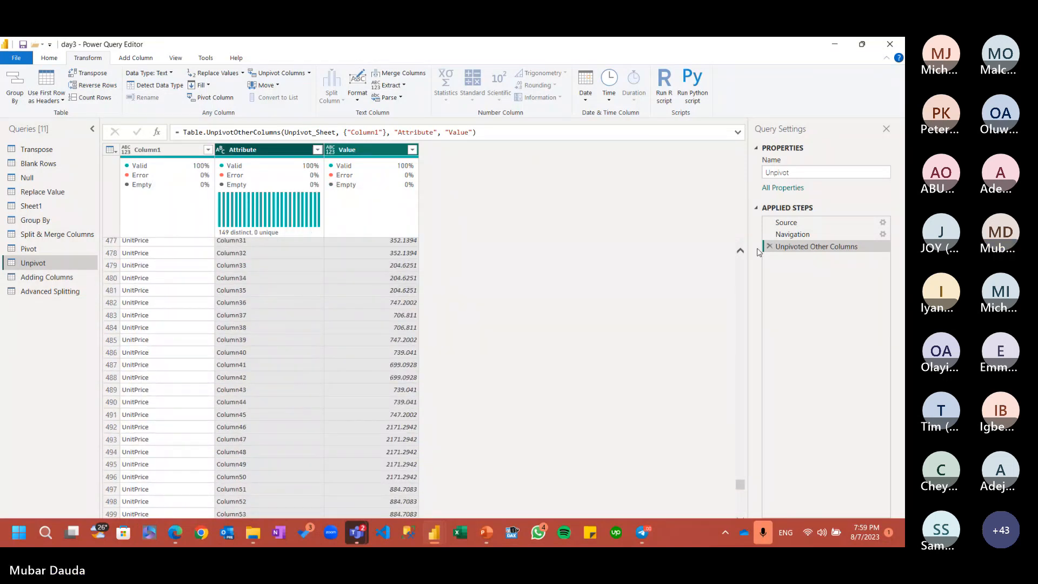
scroll(297, 285, down, 16)
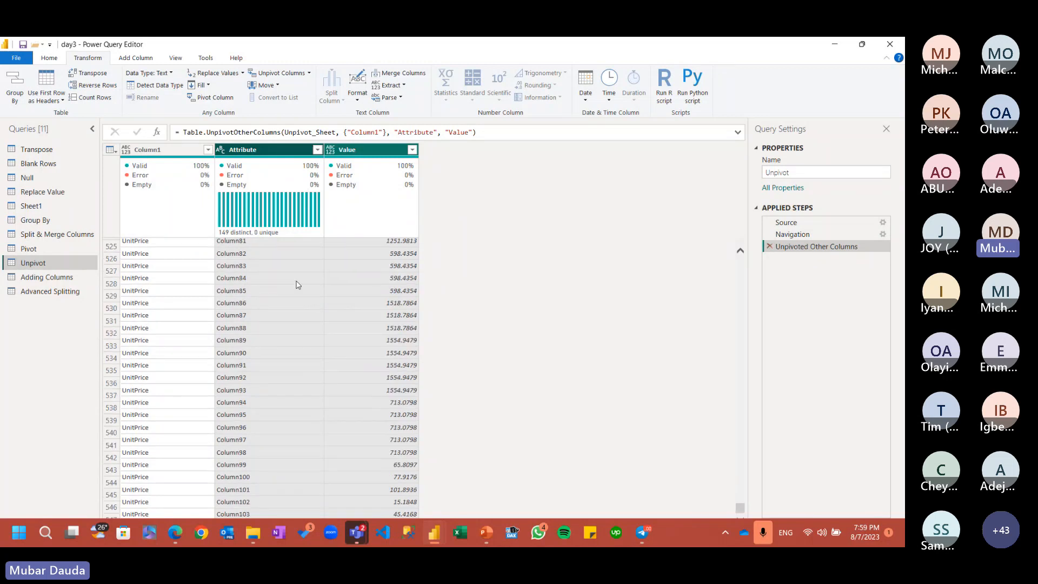
scroll(297, 284, down, 16)
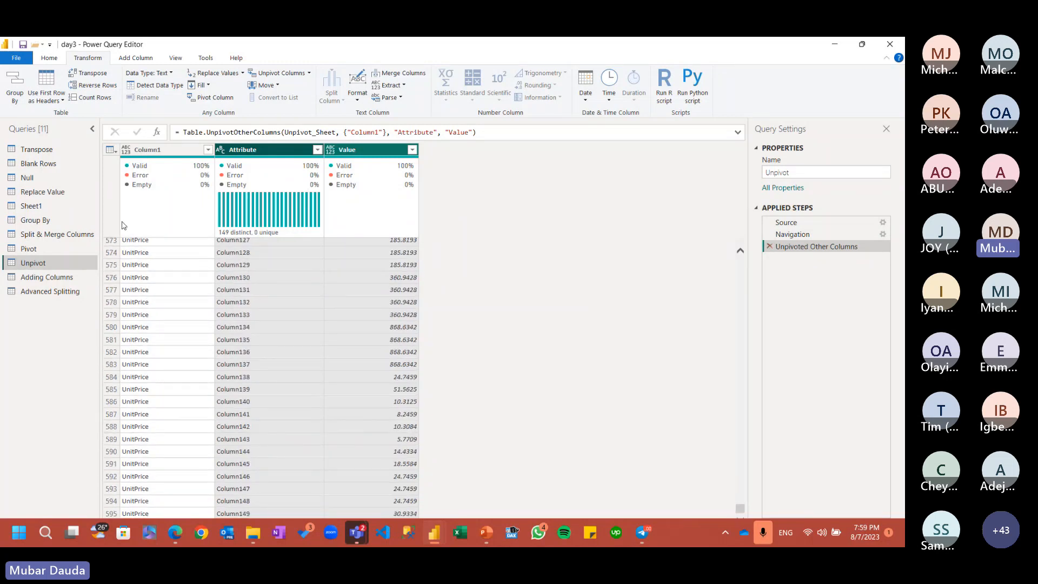
Step: Delete the Unpivot query's Unpivoted Other Columns step and promote the first row to headers
click(42, 248)
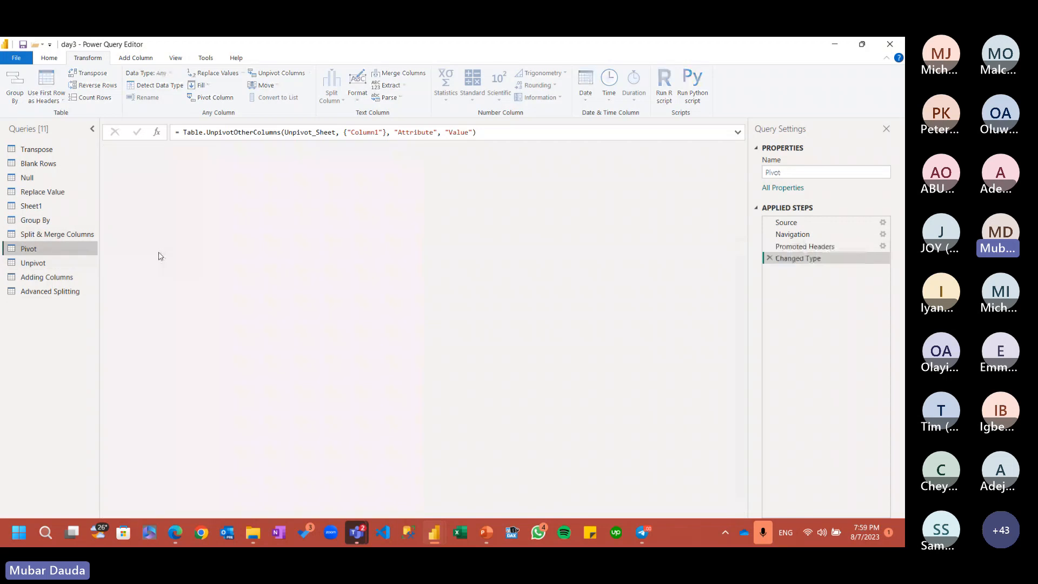
click(63, 264)
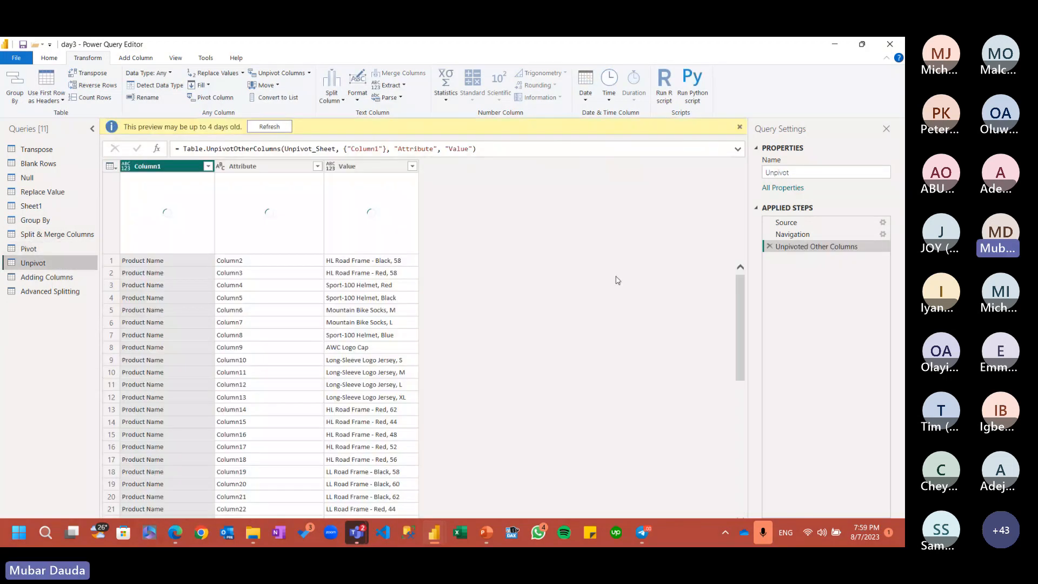
click(769, 247)
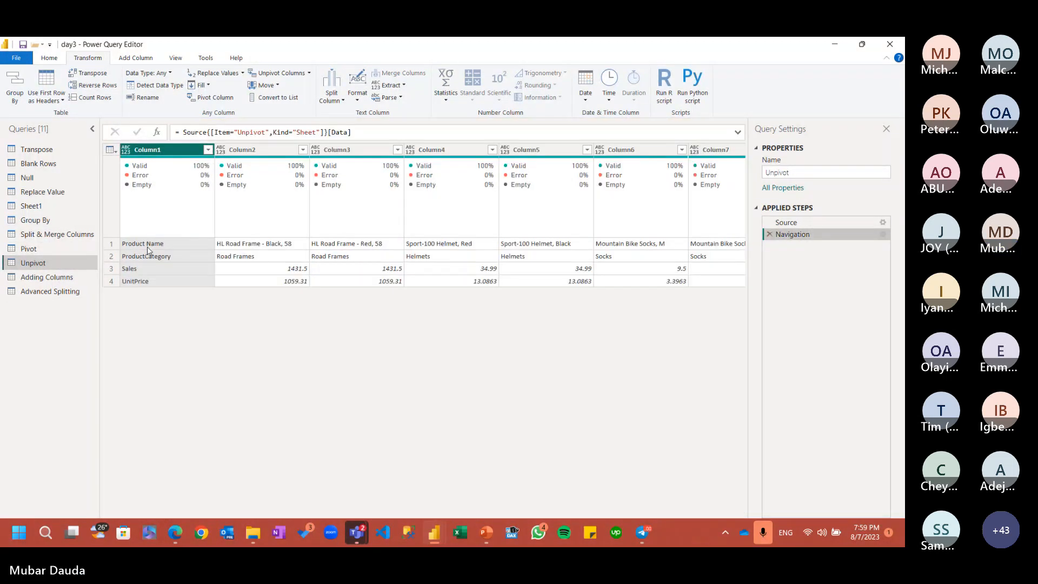
click(41, 75)
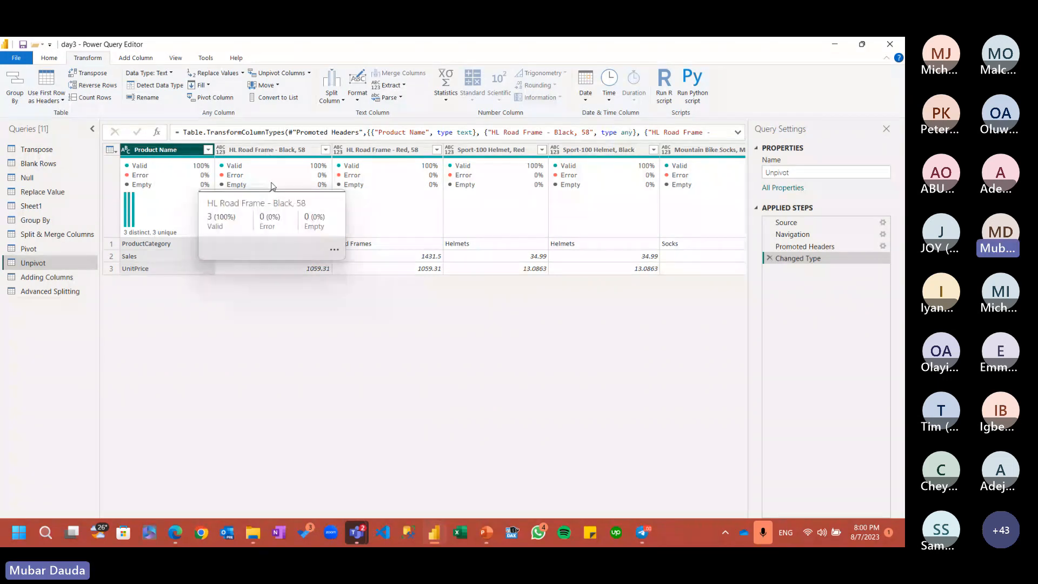
Step: Unpivot all columns other than Product Name and HL Road Frame - Black, 58 in the Unpivot query
ctrl+click(273, 154)
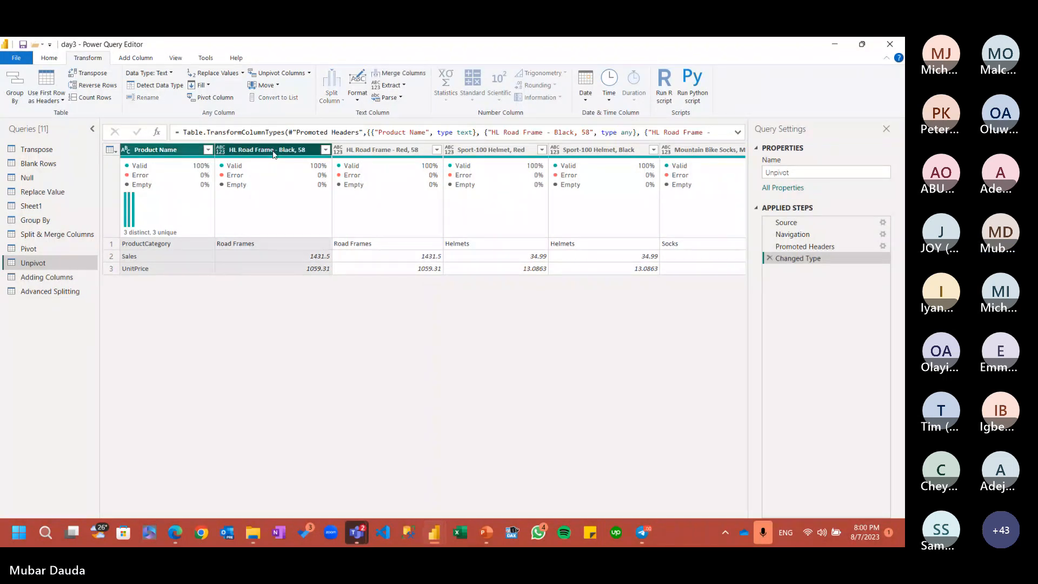
click(309, 74)
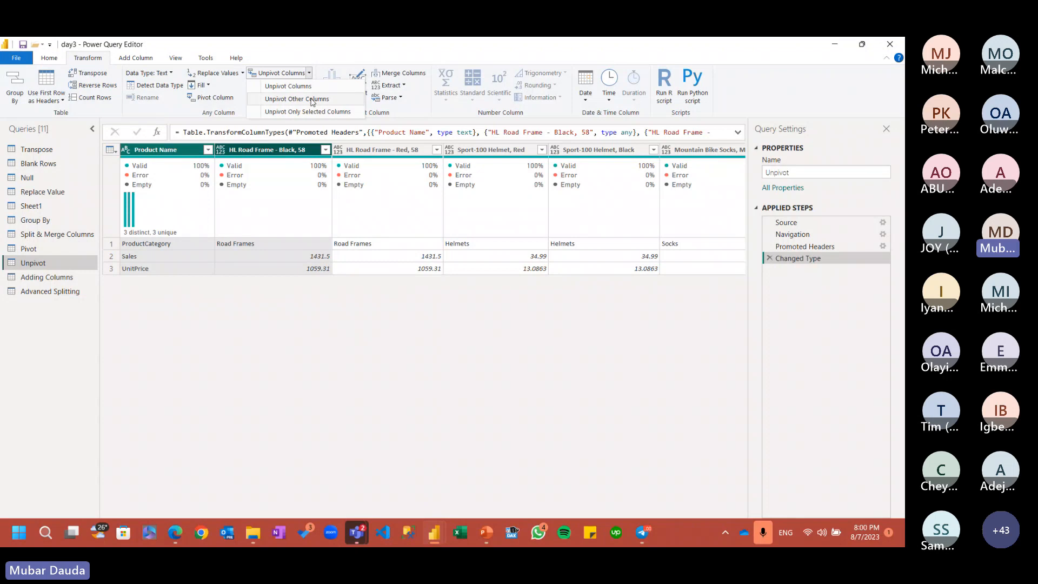
click(312, 99)
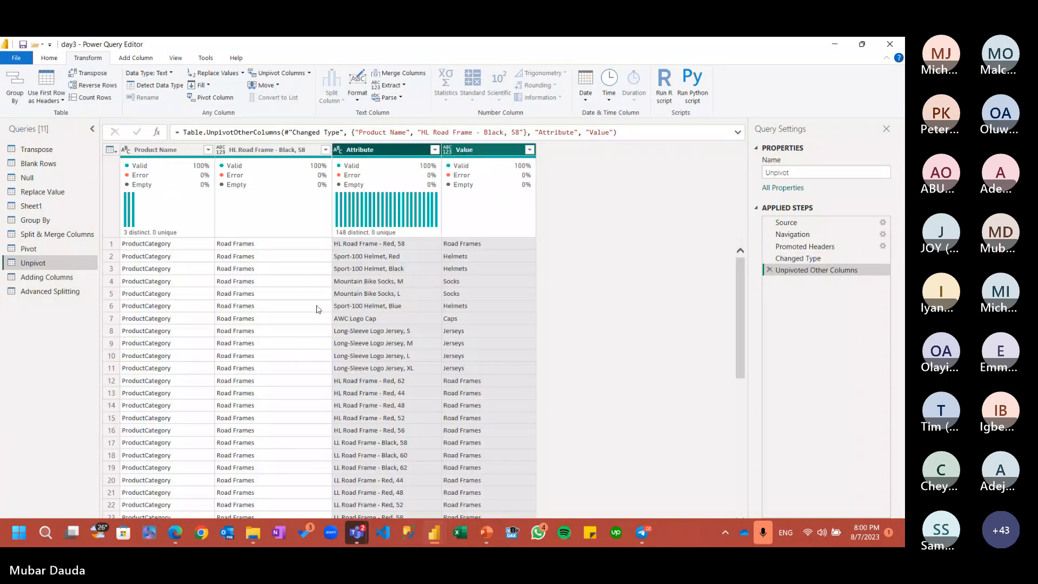
Step: Examine the rows unpivoted around the two kept columns and delete the Unpivoted Other Columns step
scroll(284, 292, down, 15)
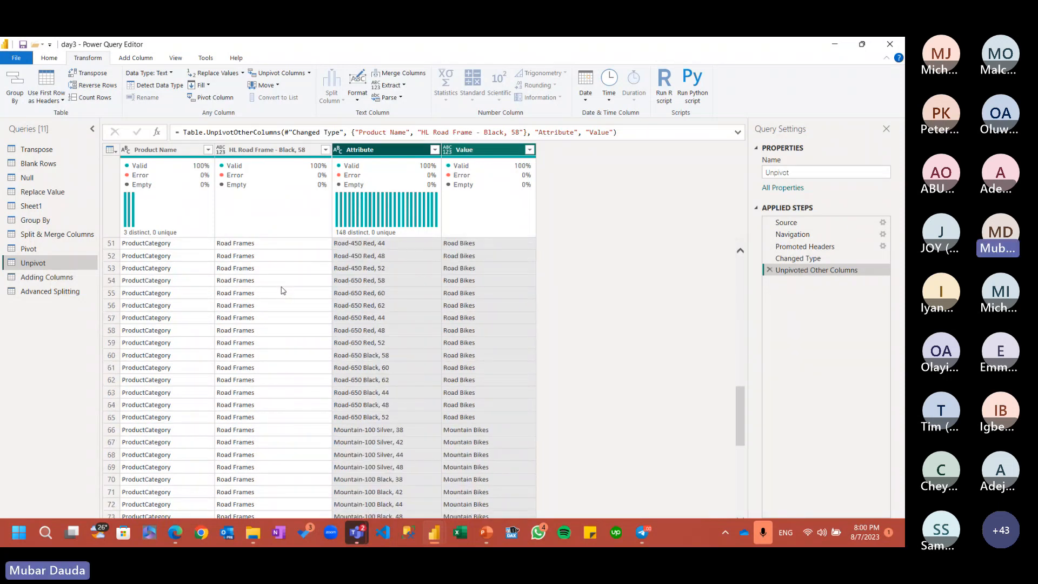
scroll(281, 291, down, 20)
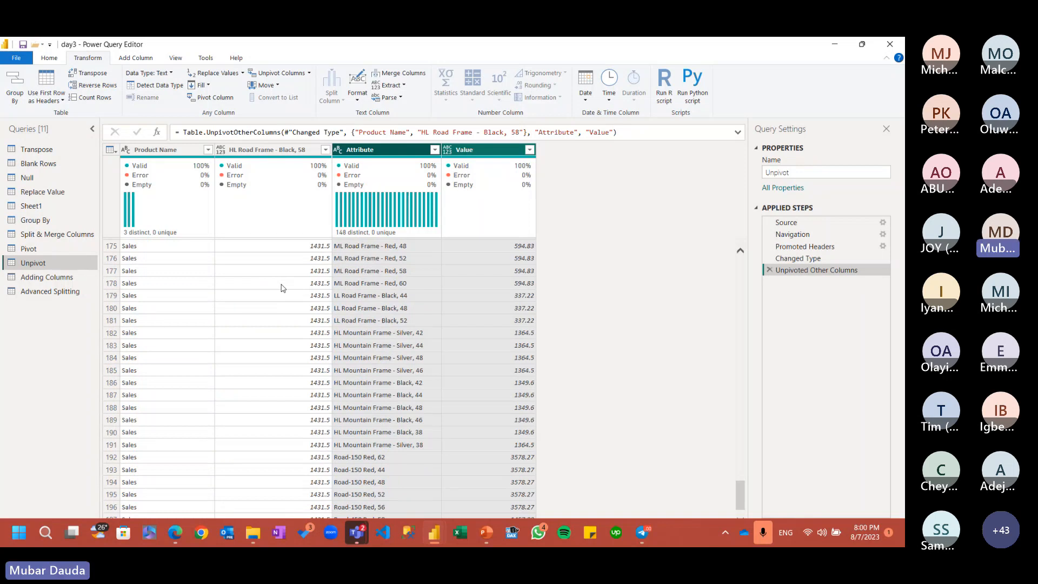
scroll(281, 288, up, 16)
scroll(281, 288, up, 20)
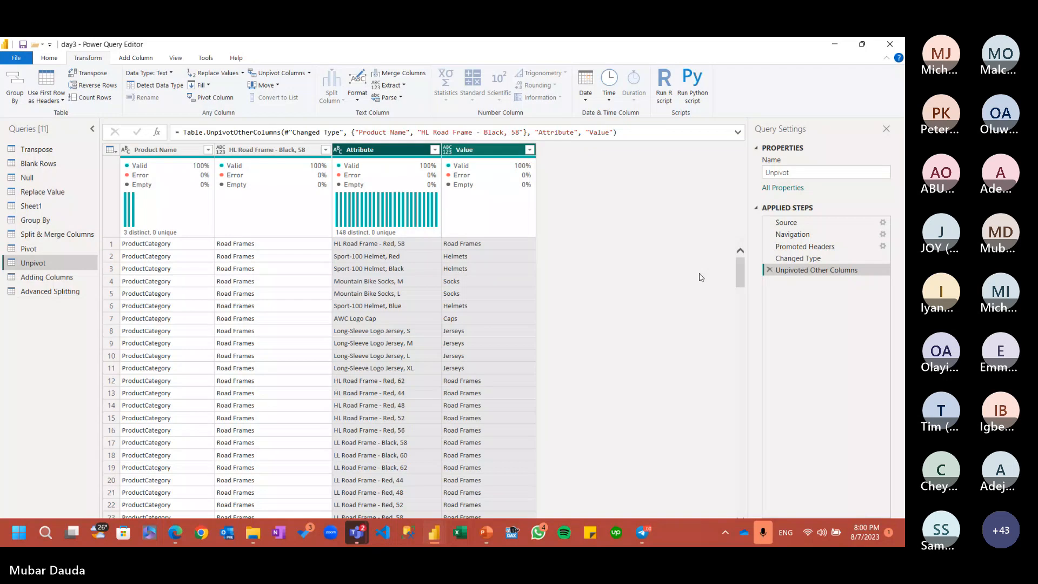
click(770, 270)
Step: Switch to the Microsoft Teams meeting to check its chat and participants list, and return to Power Query Editor
mouse_move(355, 532)
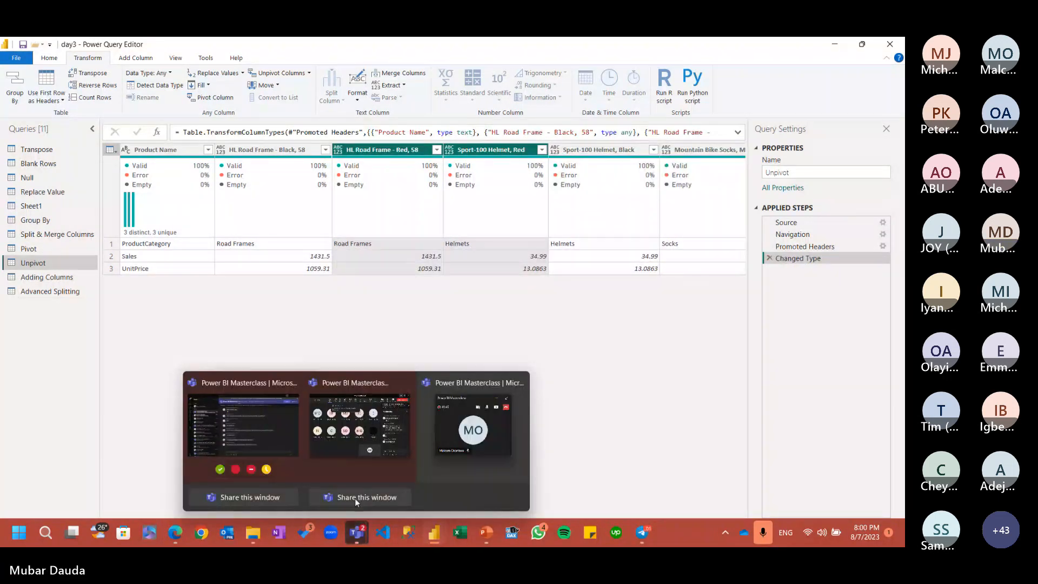
mouse_move(354, 480)
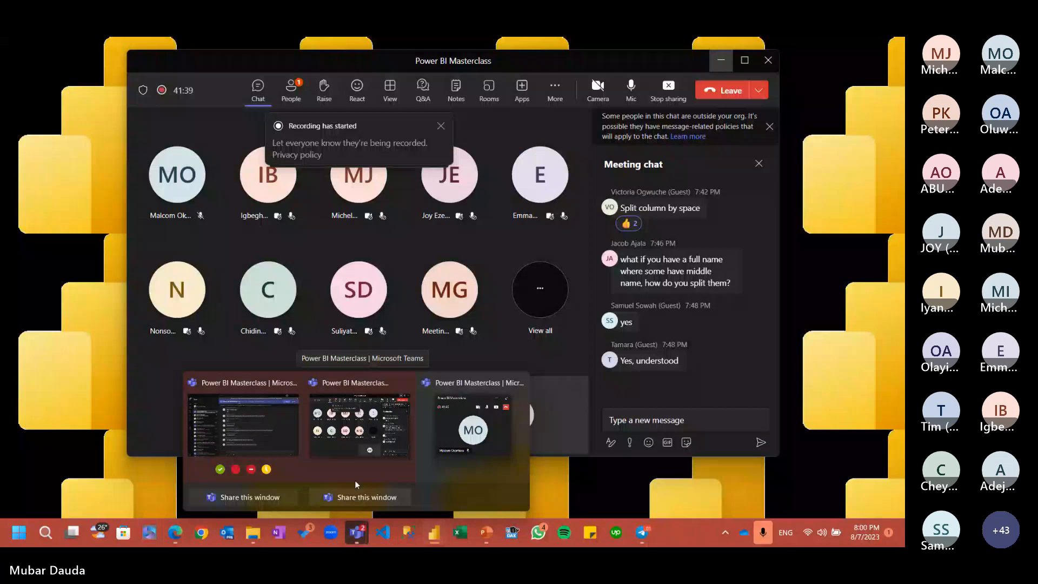
click(356, 438)
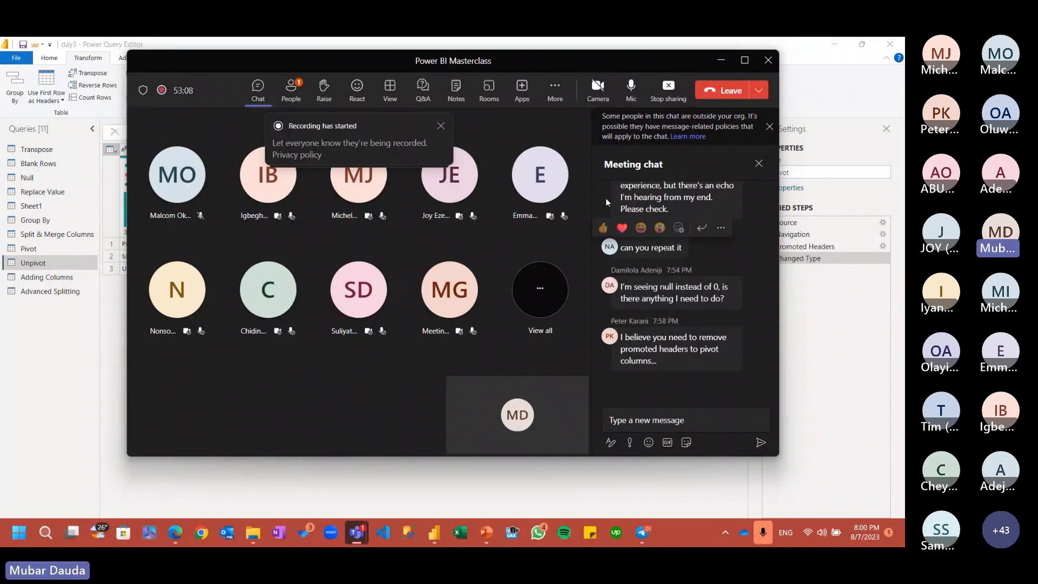
click(290, 92)
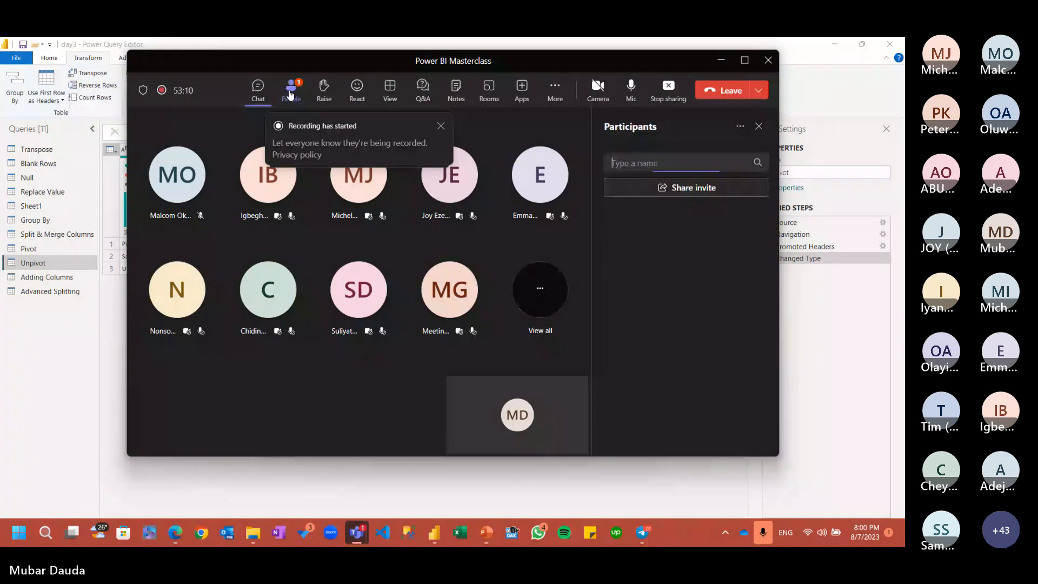
click(720, 60)
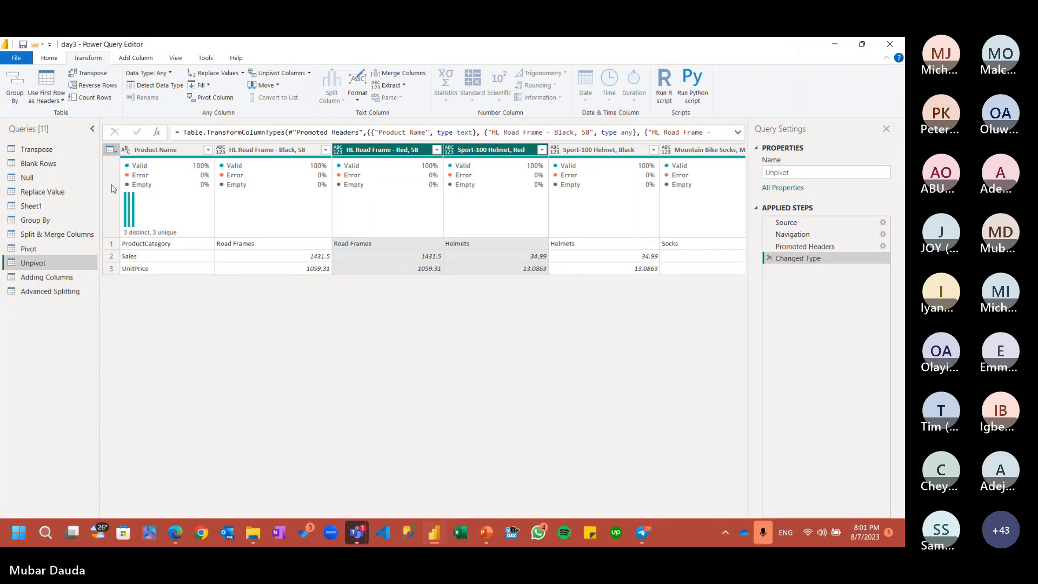
Step: Delete the Changed Type and Promoted Headers steps from the Pivot query
click(48, 248)
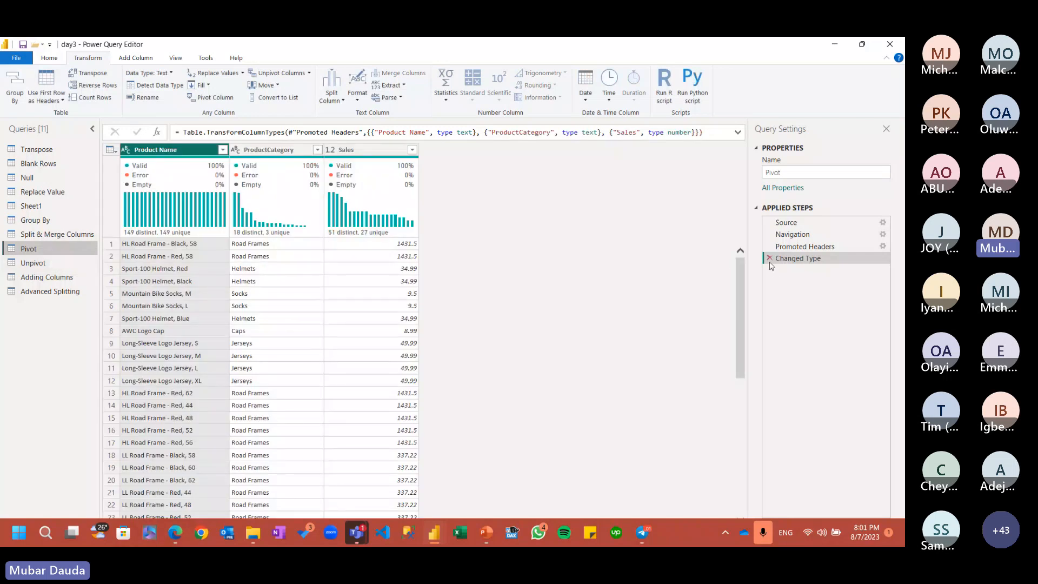
click(769, 258)
click(769, 247)
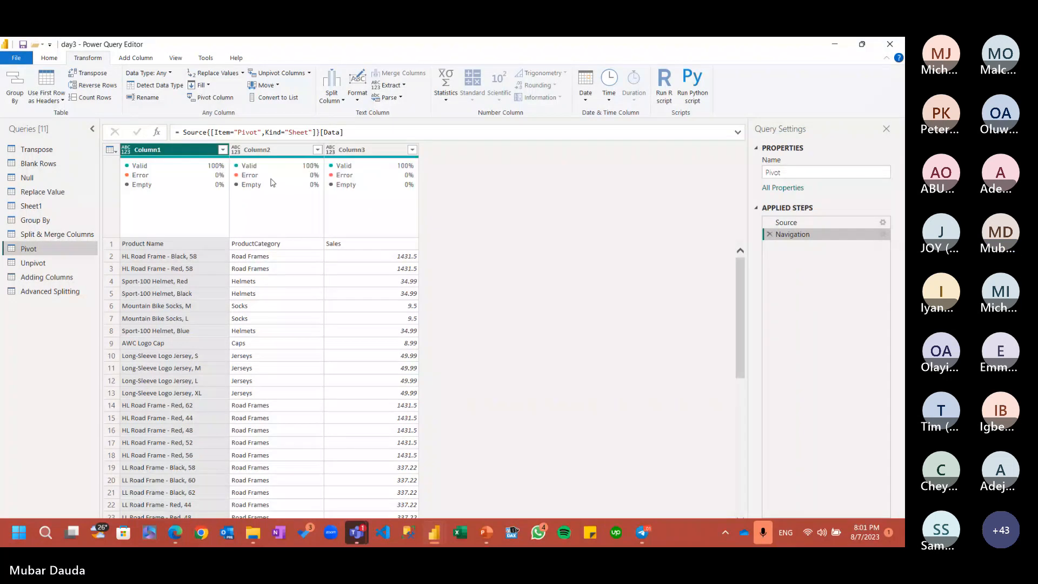
click(260, 154)
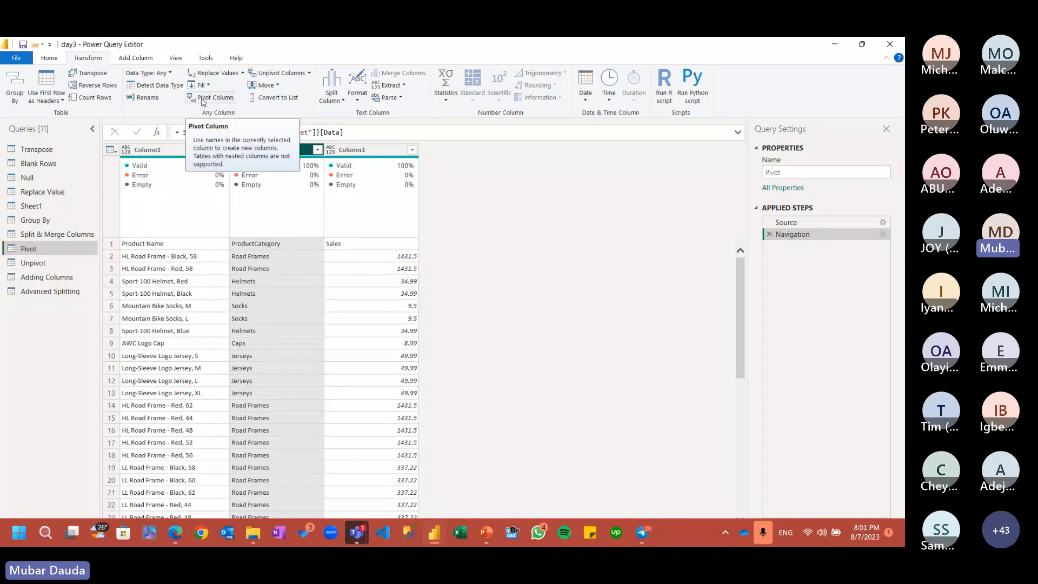
click(172, 154)
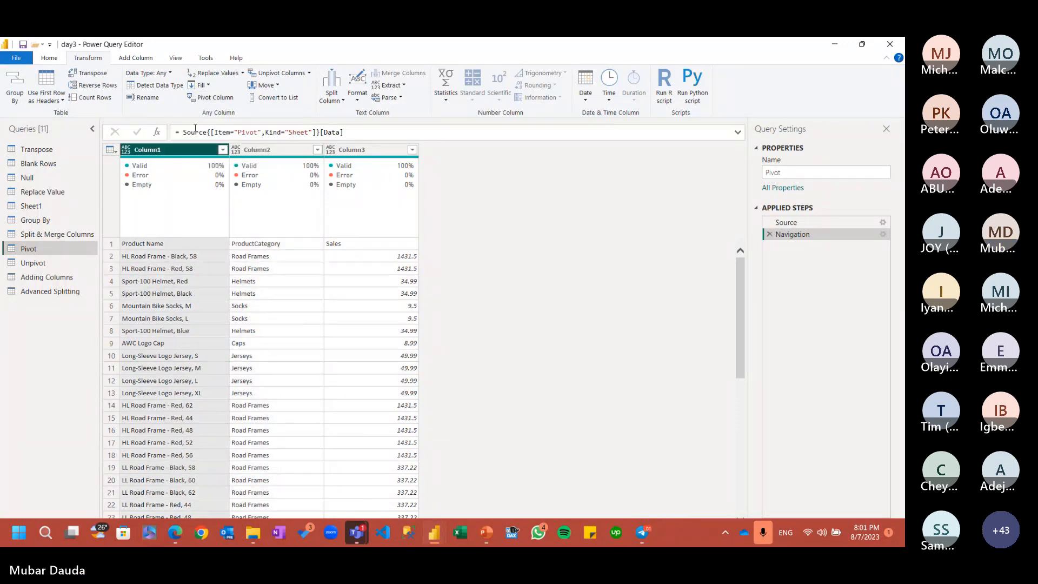
click(259, 153)
click(211, 99)
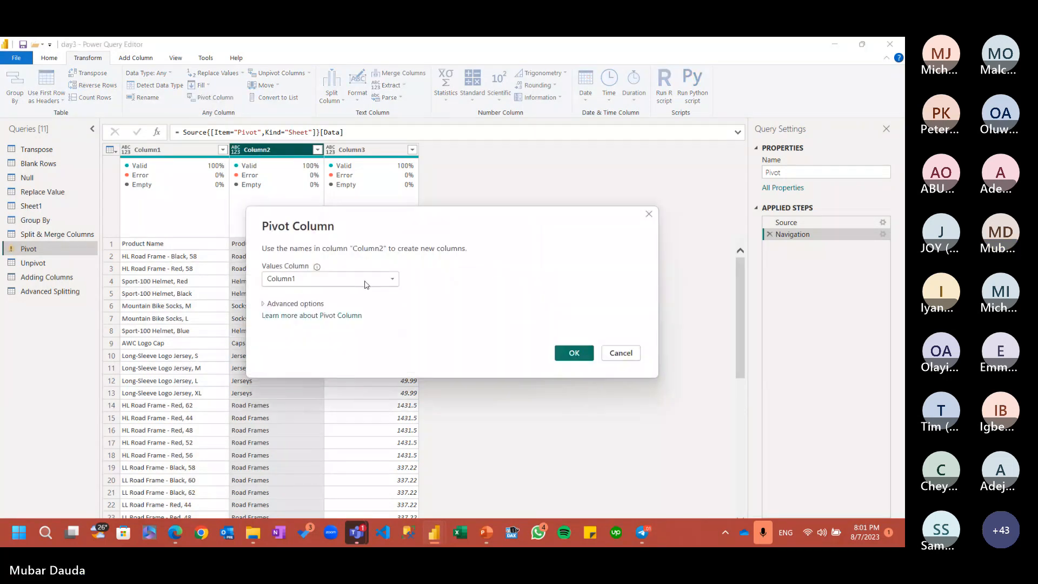
click(621, 357)
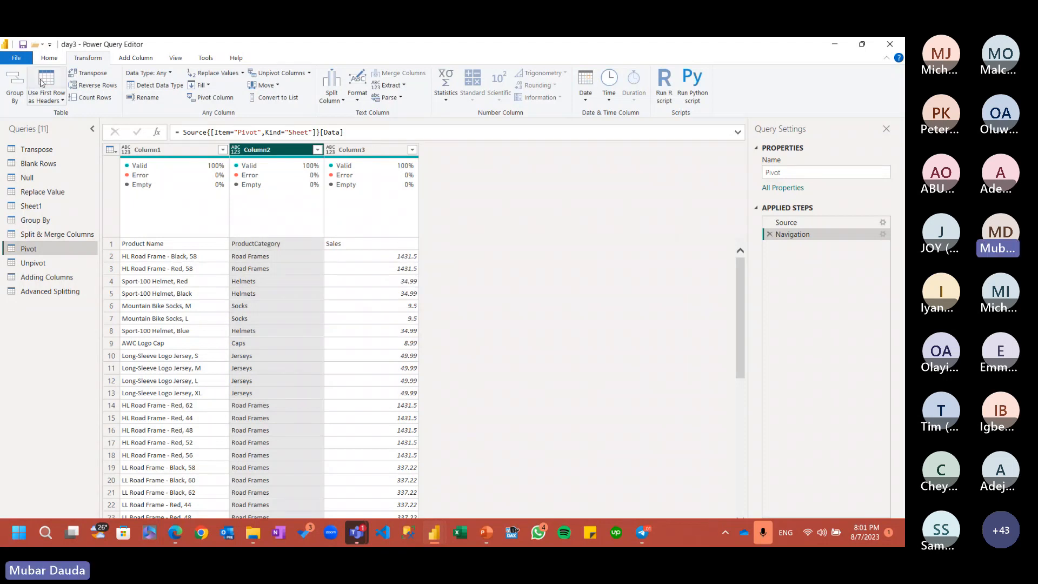
Step: Promote the first row of the Pivot query to headers
click(46, 95)
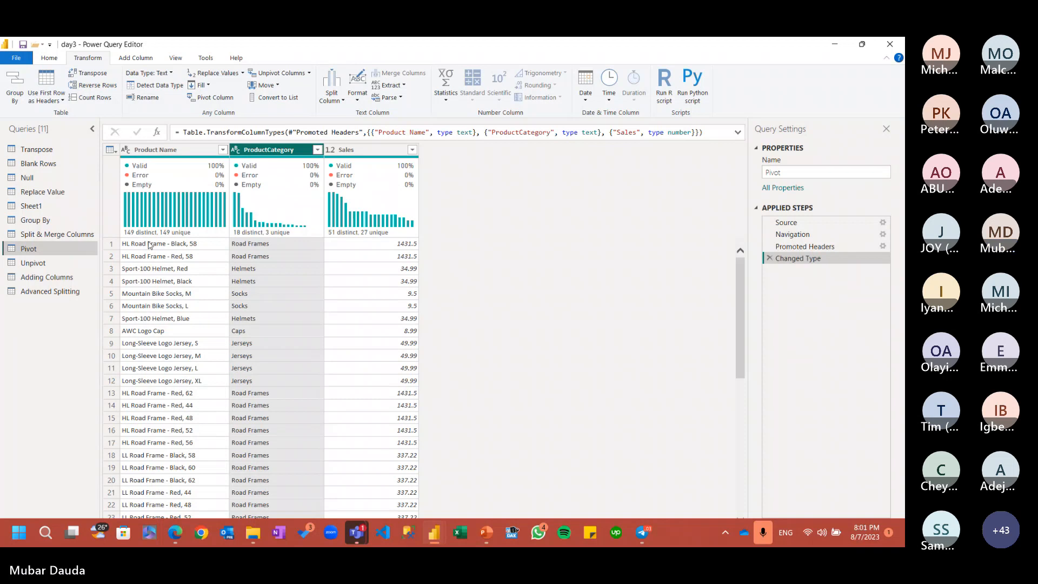
mouse_move(221, 232)
Step: Select every column except Product Name in the Unpivot query and unpivot the selected columns
click(62, 263)
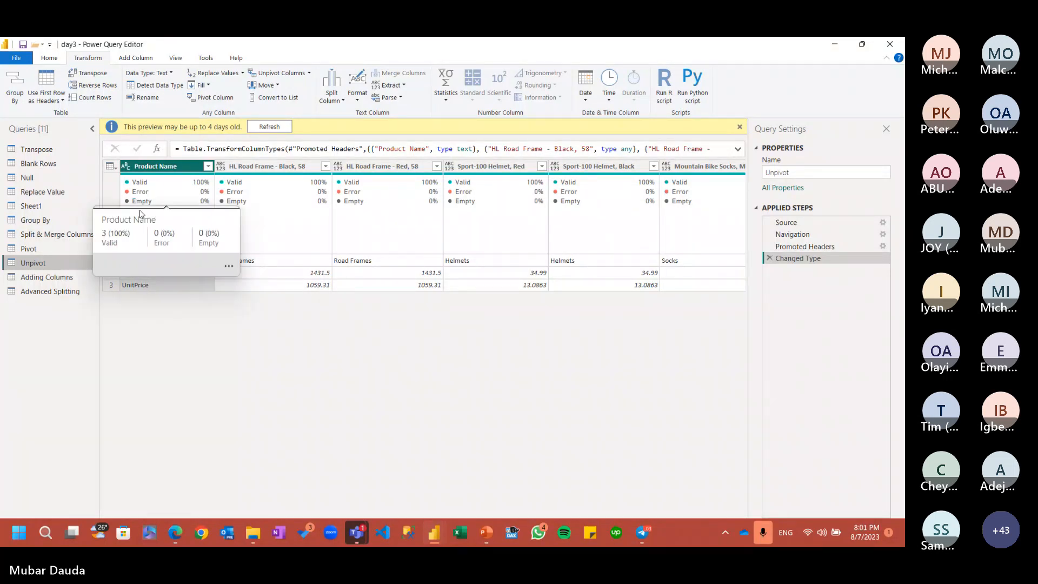
mouse_move(169, 188)
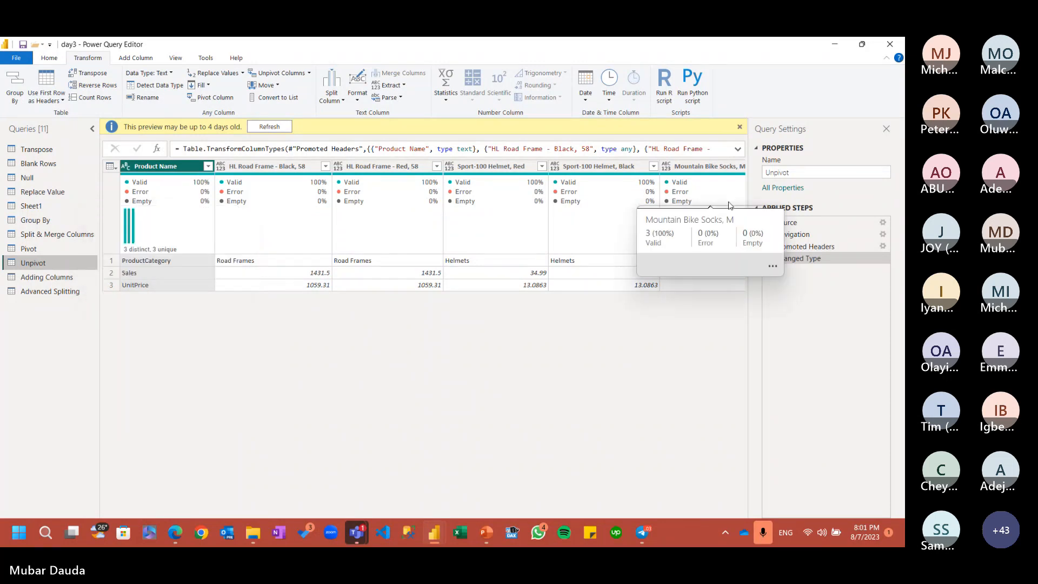
click(250, 168)
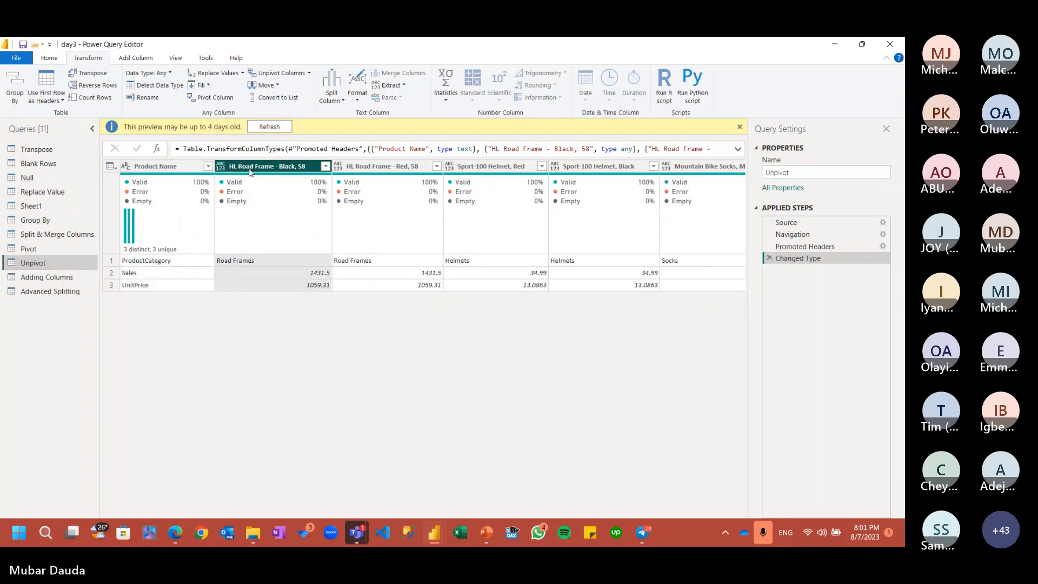
key(ctrl+a)
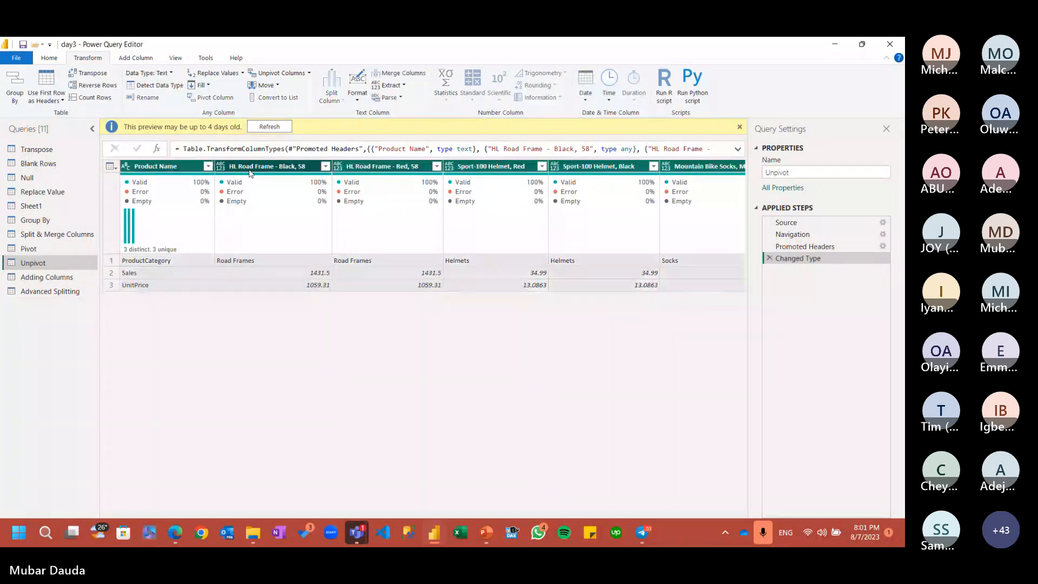
ctrl+click(155, 167)
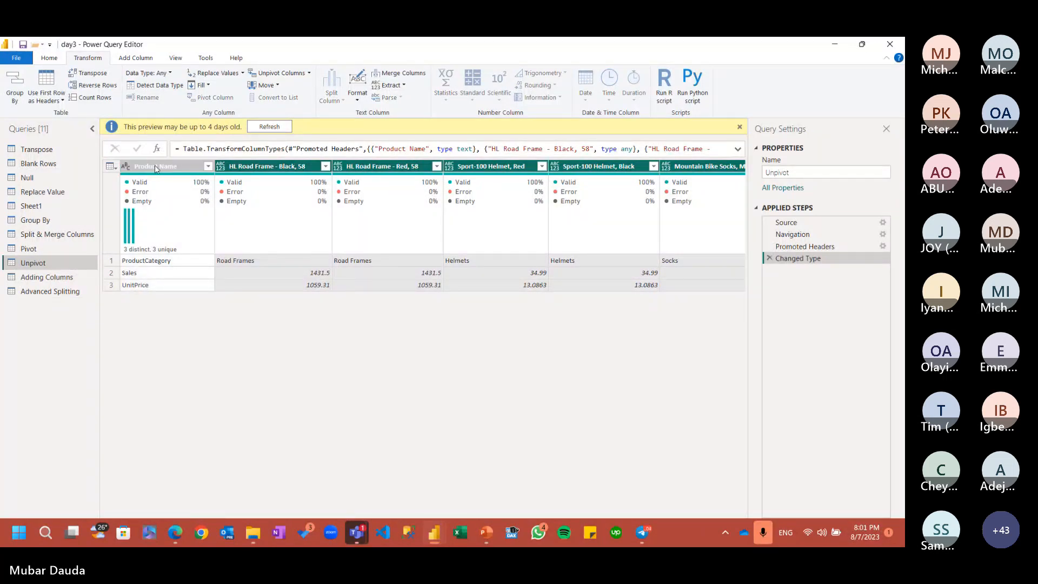
click(304, 76)
Step: Look through the unpivoted rows and delete the Unpivoted Columns step
scroll(382, 331, down, 20)
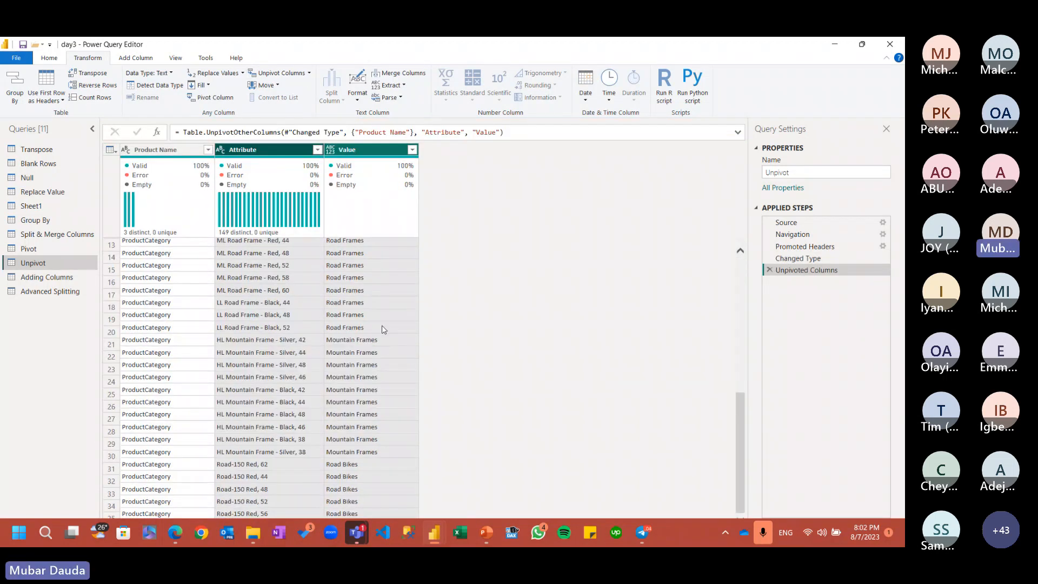
scroll(382, 331, up, 20)
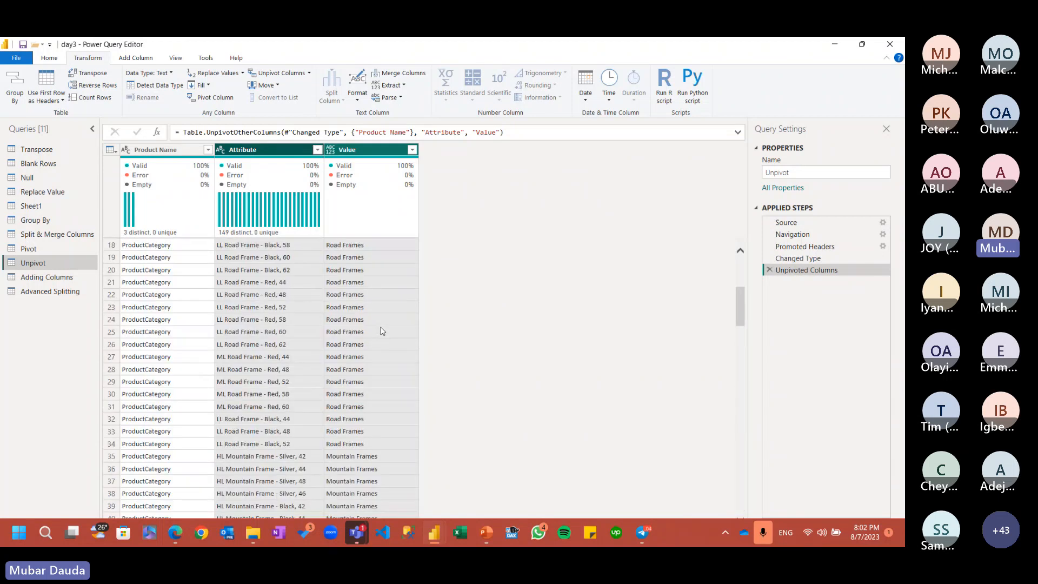
click(769, 271)
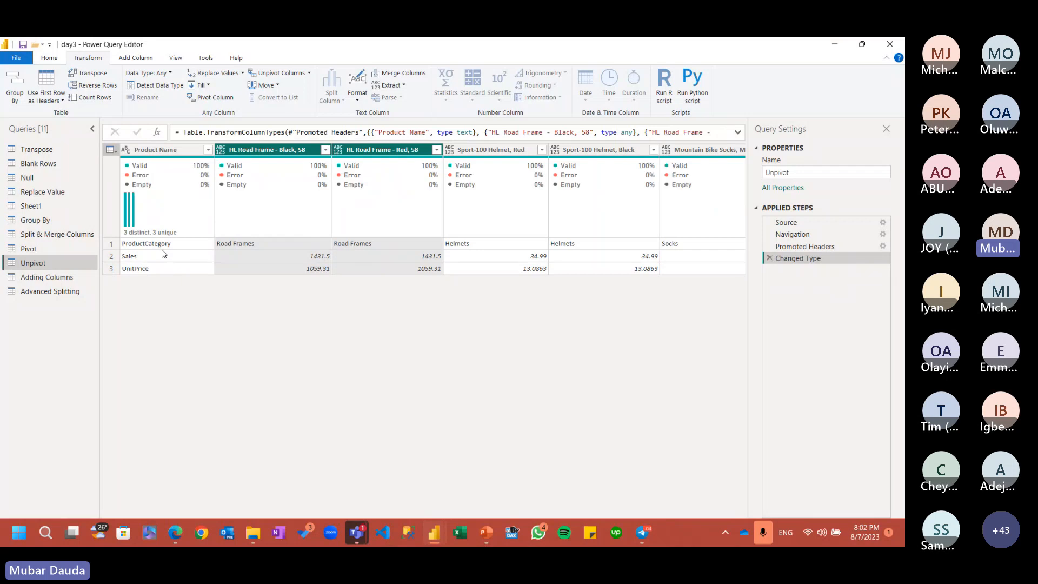
Step: Unpivot all other columns around Product Name in the Unpivot query, using Unpivot Other Columns
click(173, 152)
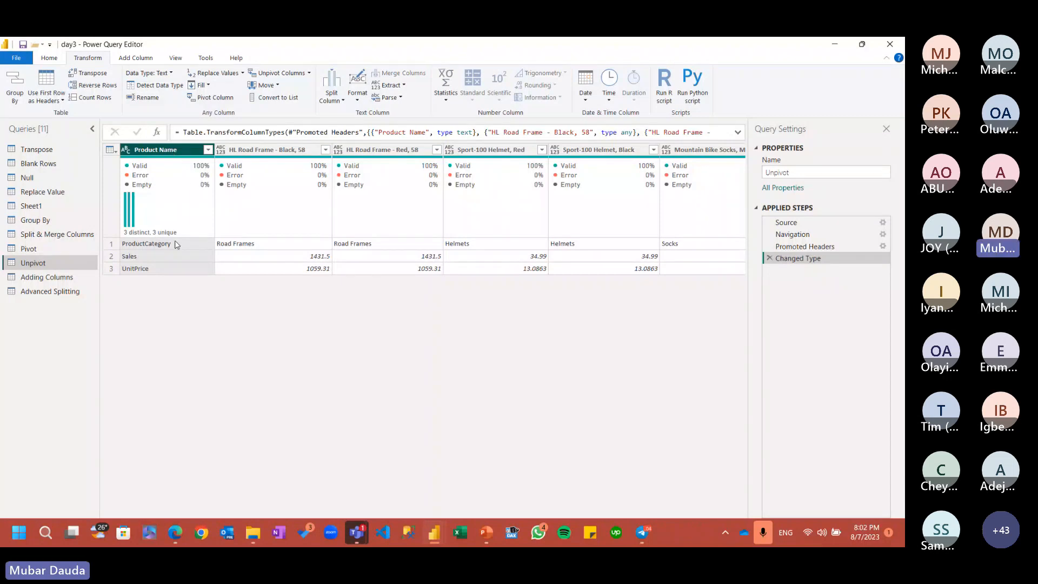
mouse_move(357, 537)
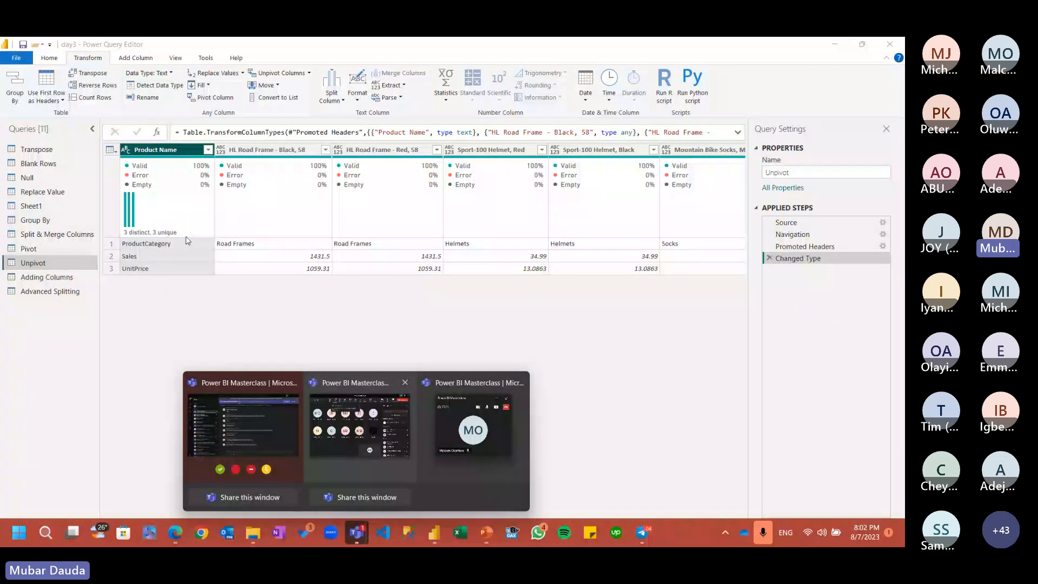
click(272, 287)
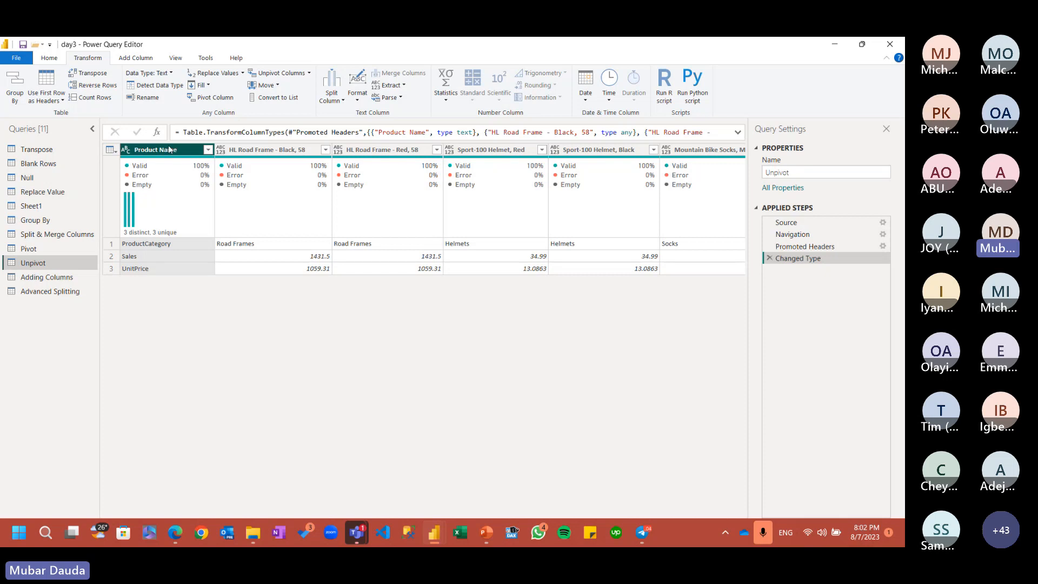
click(308, 74)
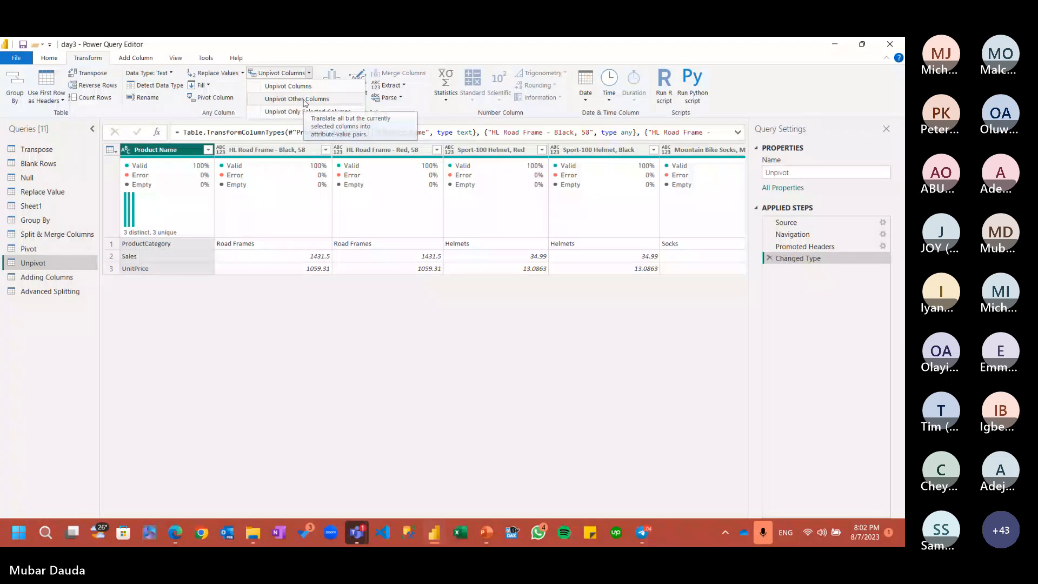
click(305, 100)
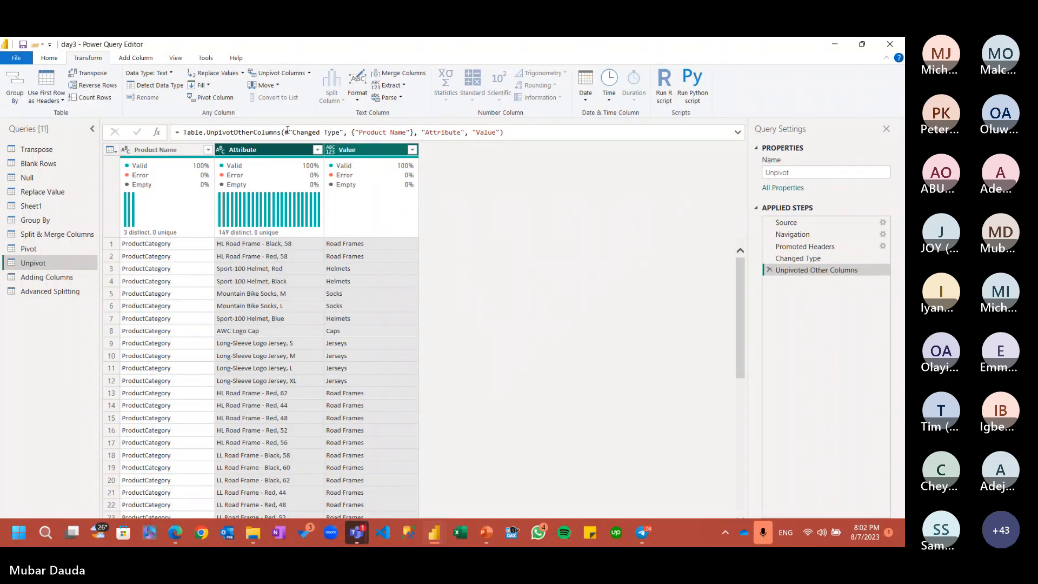
Step: Examine how the Product Name, Attribute and Value columns are filled throughout the unpivoted table
scroll(164, 301, down, 15)
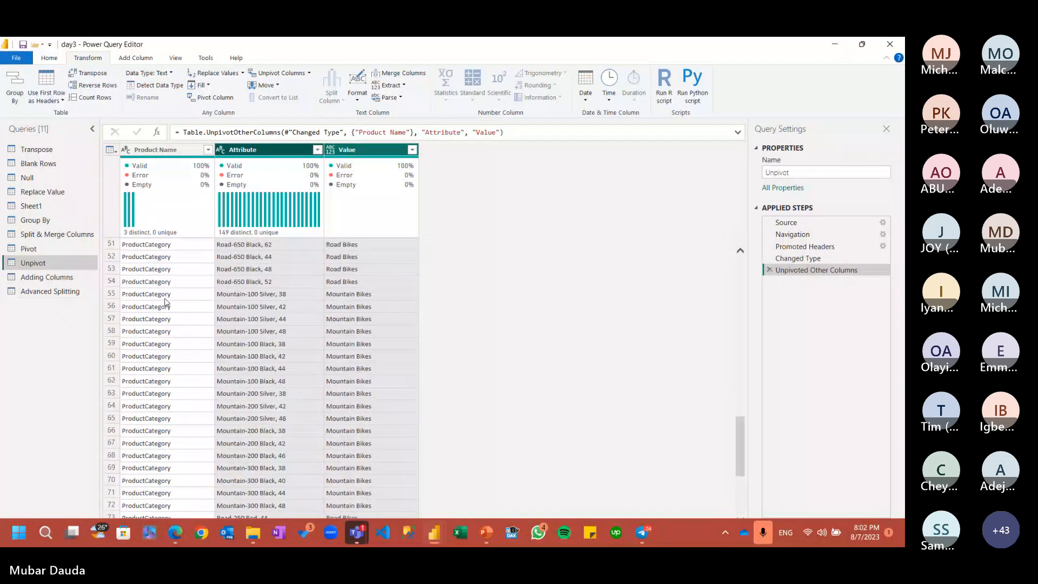
scroll(165, 302, down, 15)
scroll(166, 302, down, 20)
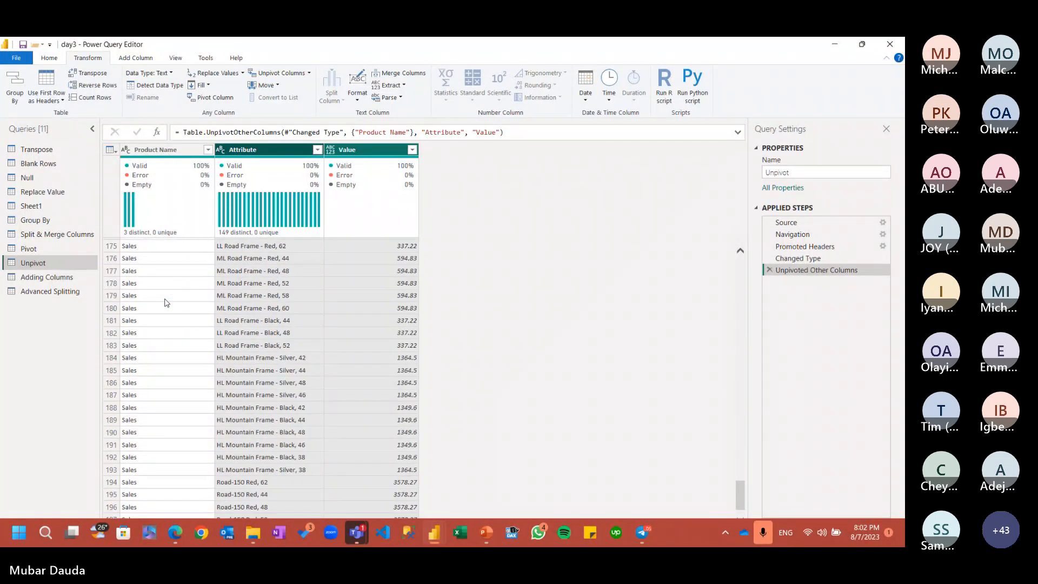
scroll(166, 302, down, 20)
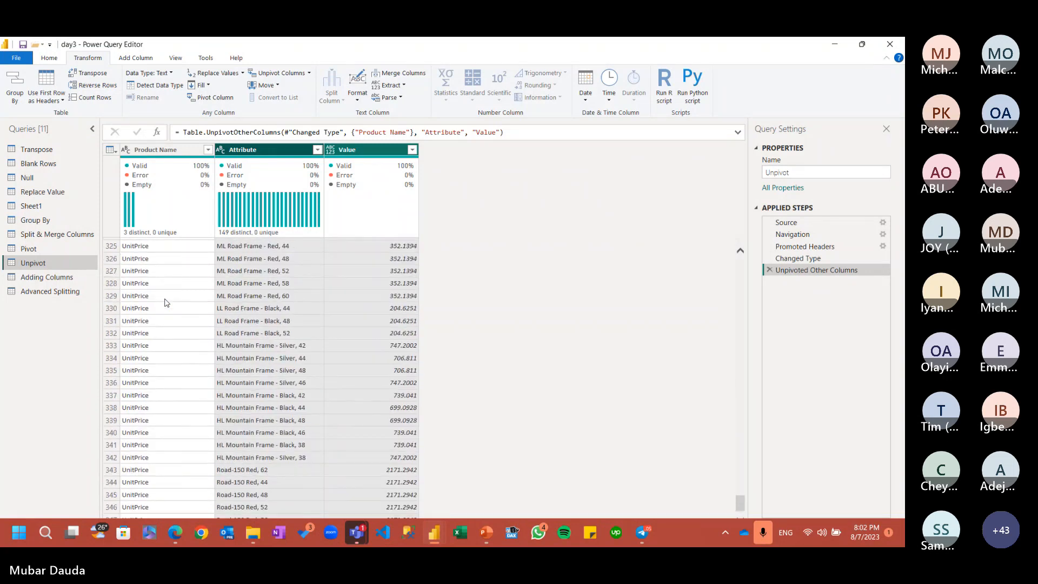
scroll(165, 302, down, 17)
scroll(165, 302, down, 16)
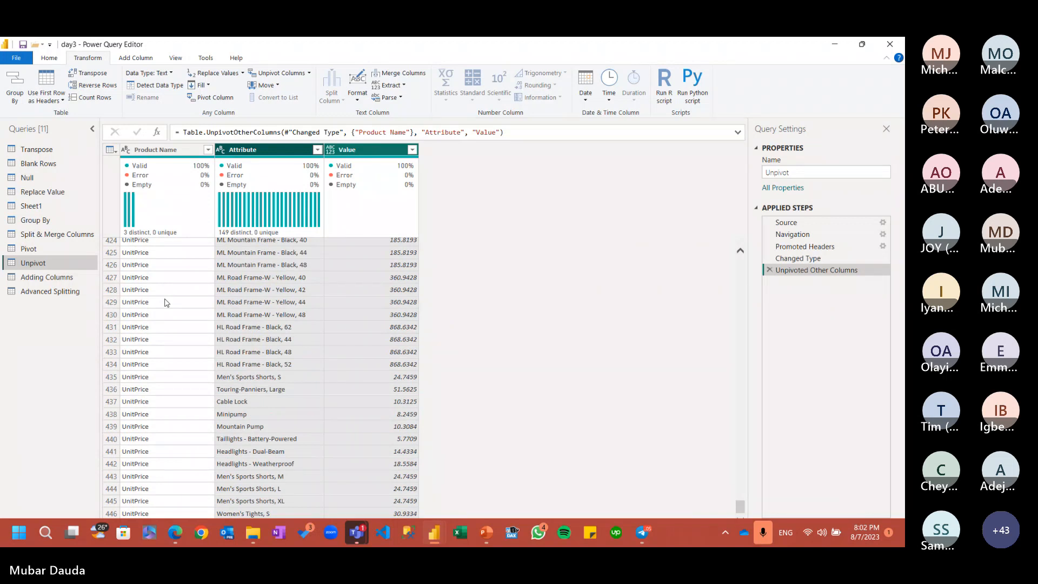
scroll(165, 302, up, 20)
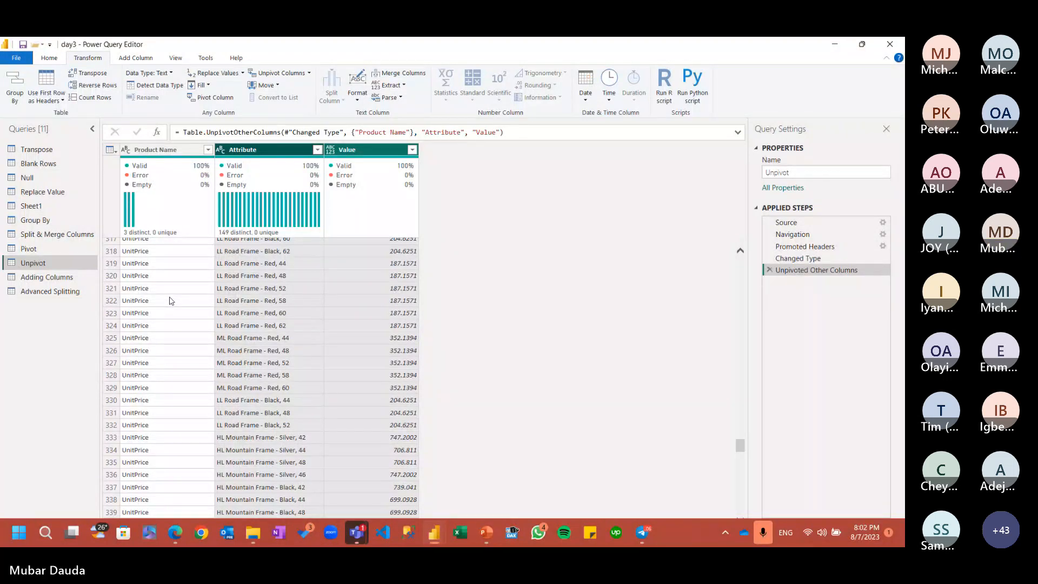
scroll(170, 301, up, 20)
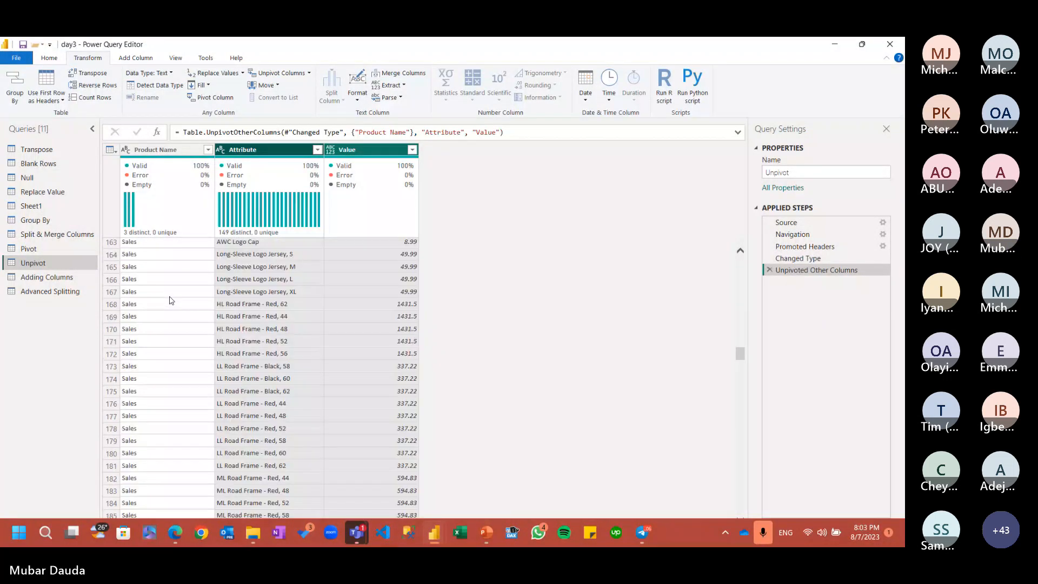
scroll(169, 300, up, 12)
scroll(169, 300, up, 10)
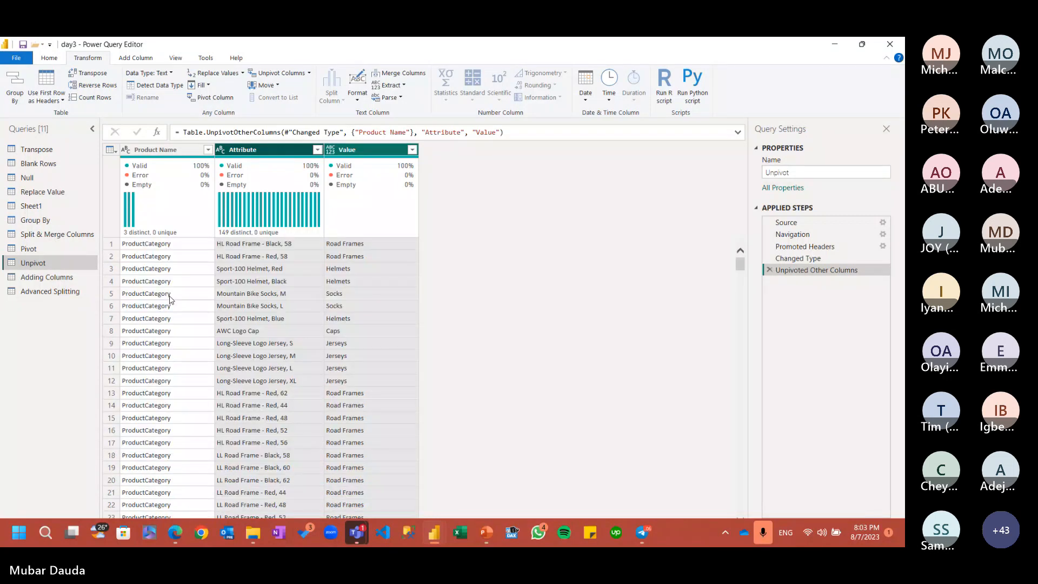
Step: Switch to the Microsoft Teams meeting to check its participants, and return to Power Query Editor
click(352, 530)
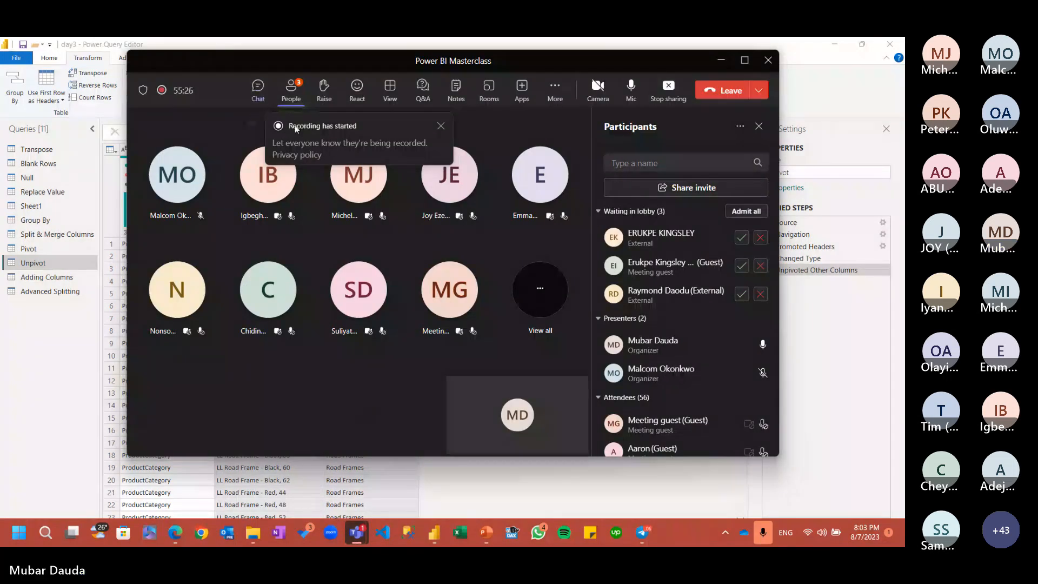
click(722, 61)
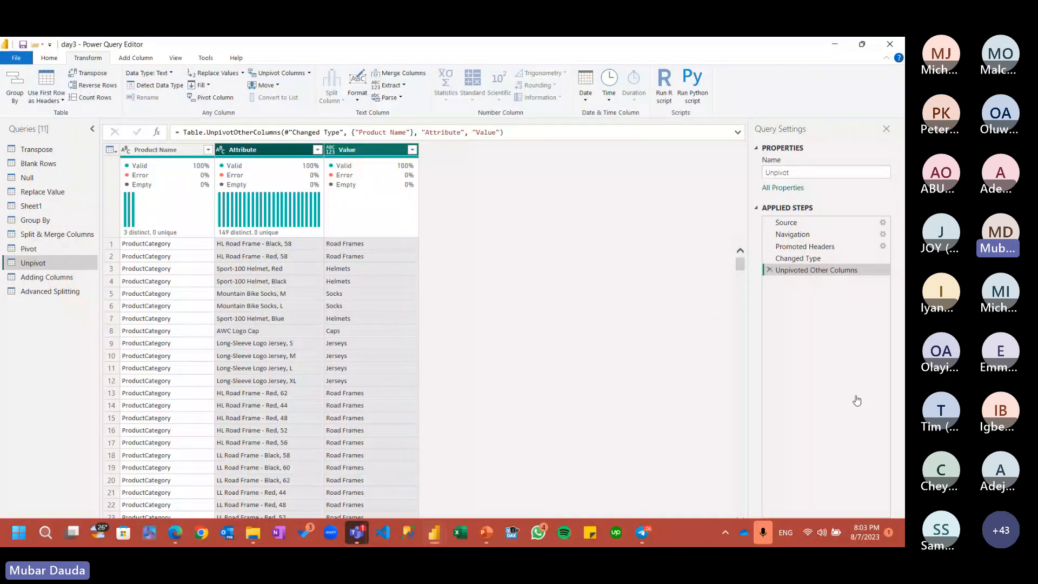
Step: Delete the Unpivot query's Unpivoted Other Columns step and compare the query with the Pivot query
click(769, 270)
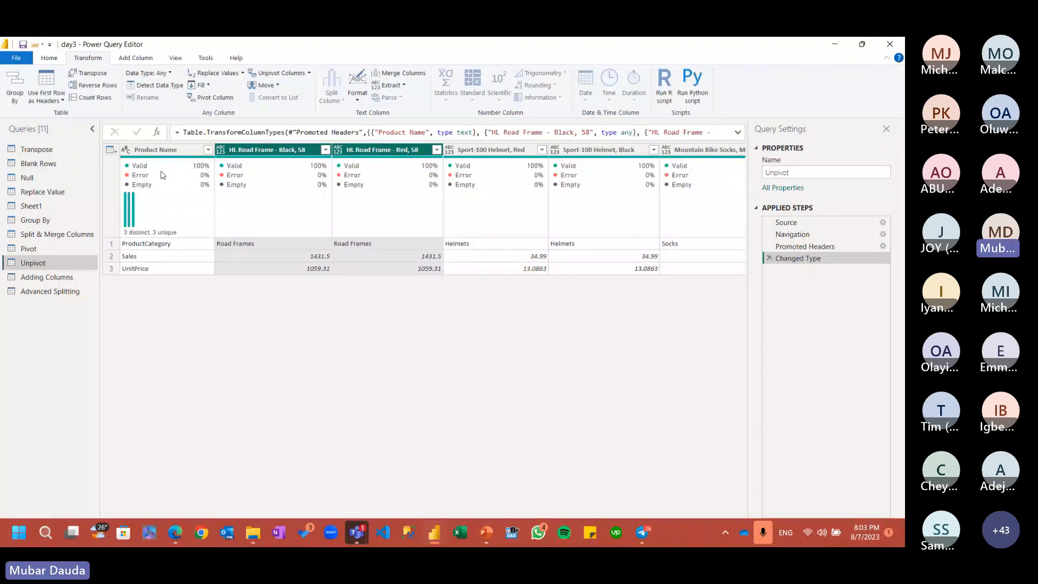
click(162, 172)
click(50, 252)
click(52, 266)
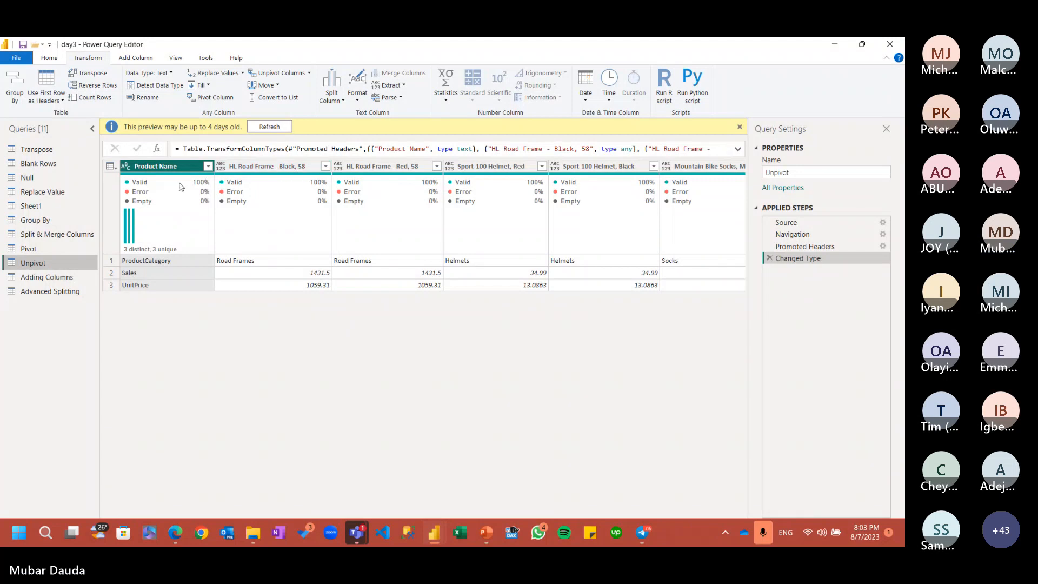
mouse_move(173, 187)
Step: Open the Adding Columns query, dismiss its preview notice, and look at the UnitPrice and Sales columns
click(61, 281)
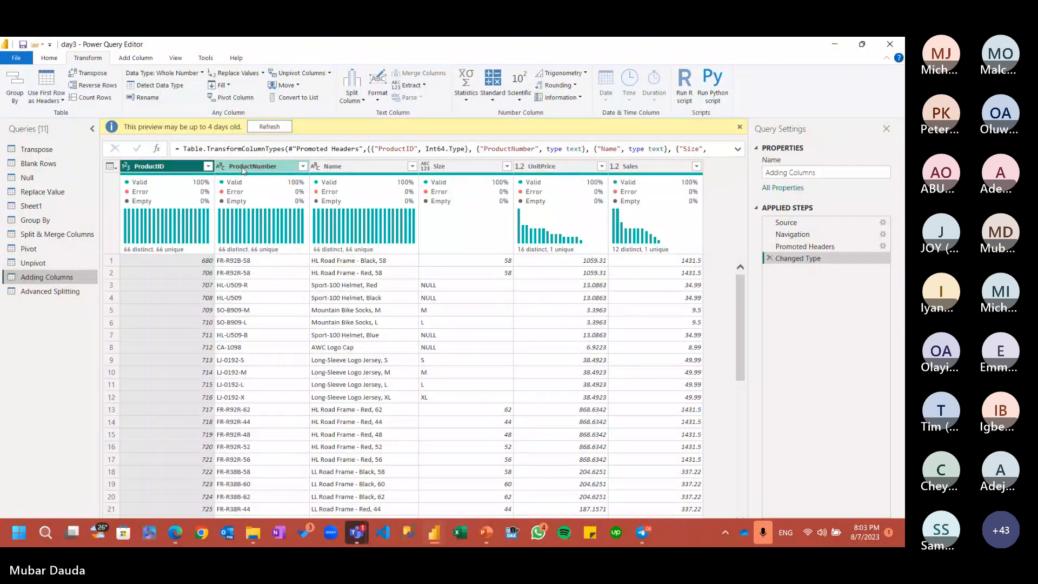
click(740, 126)
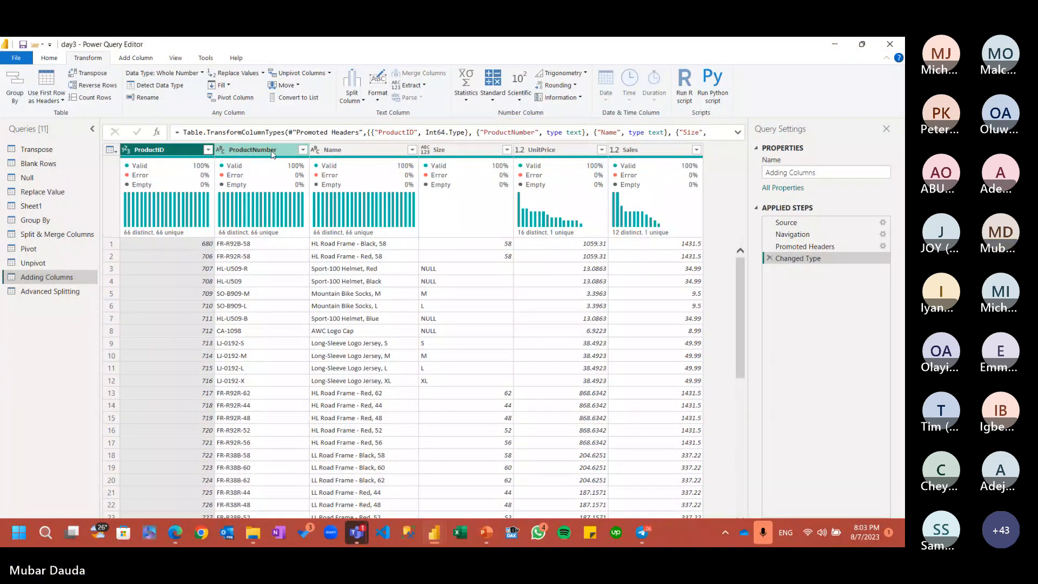
click(563, 151)
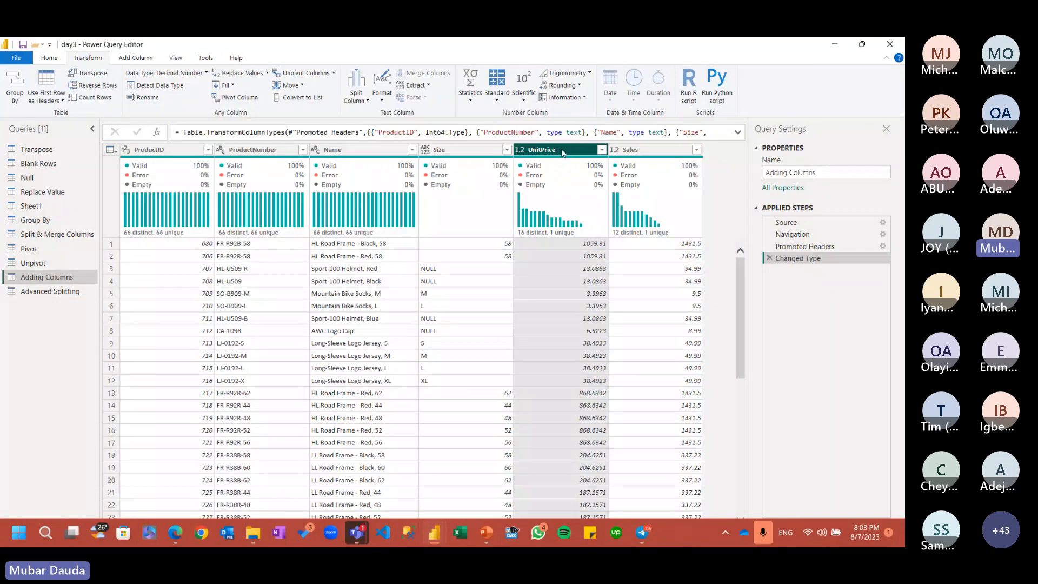
click(648, 149)
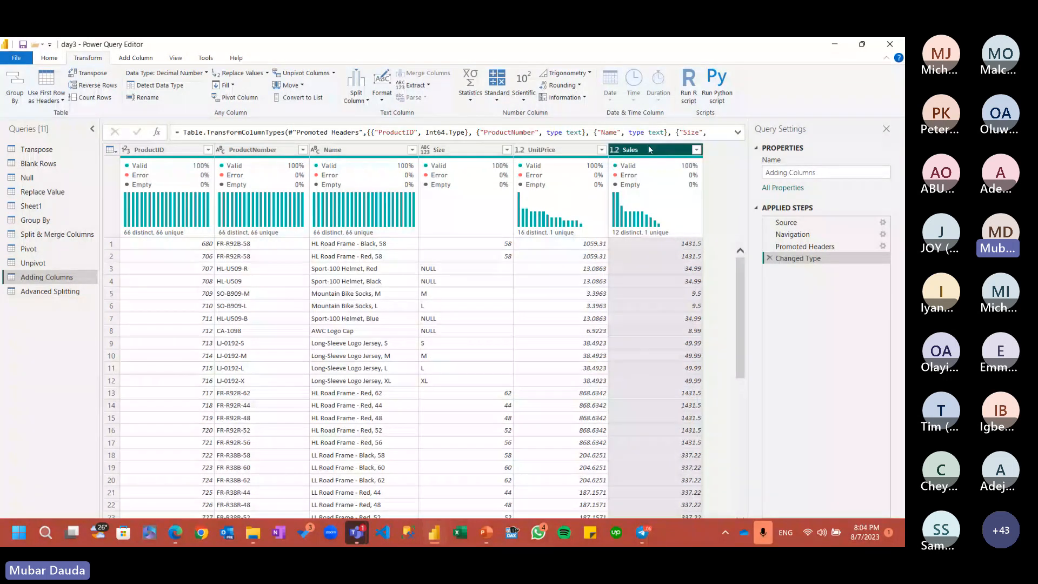
Step: Compare the UnitPrice and Sales columns by highlighting them individually and together
mouse_move(255, 174)
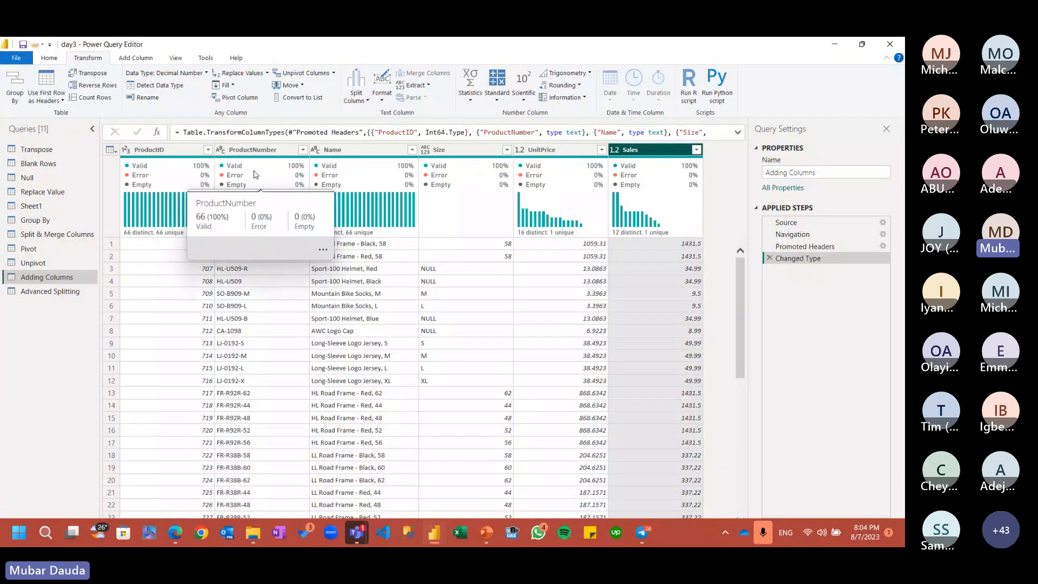
click(545, 148)
click(631, 152)
click(560, 154)
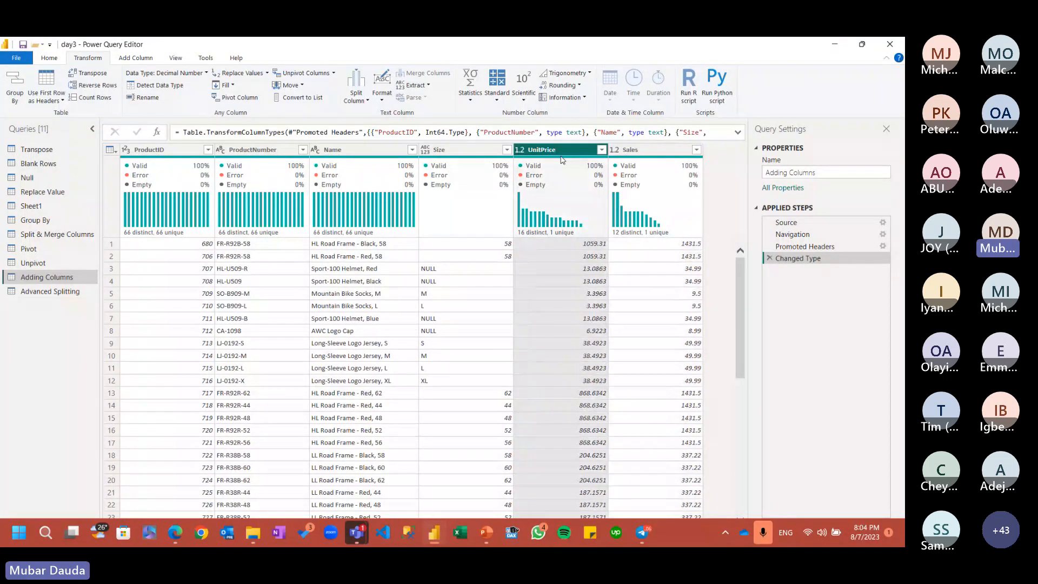
click(644, 152)
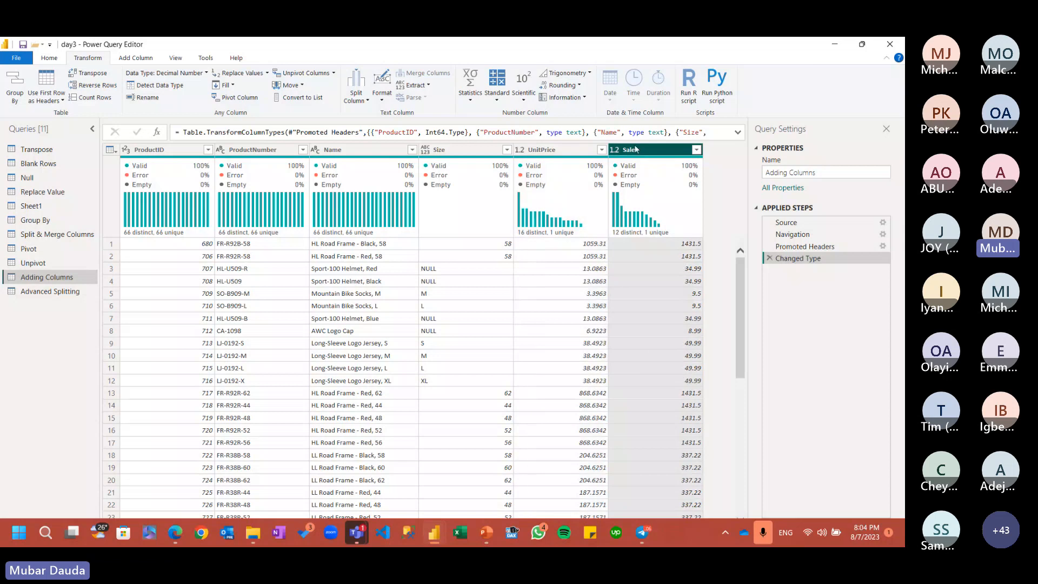
click(573, 153)
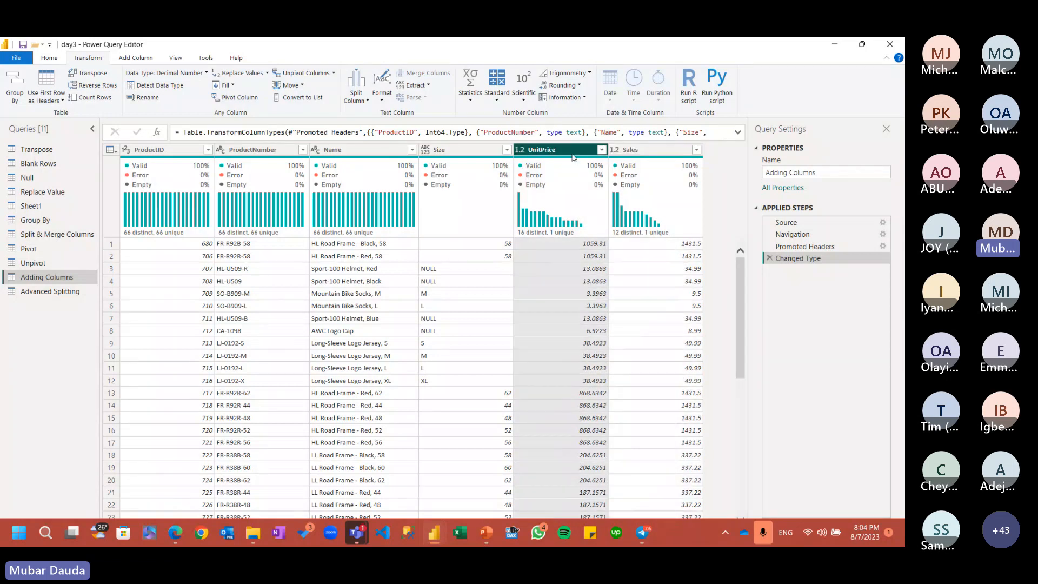
click(651, 152)
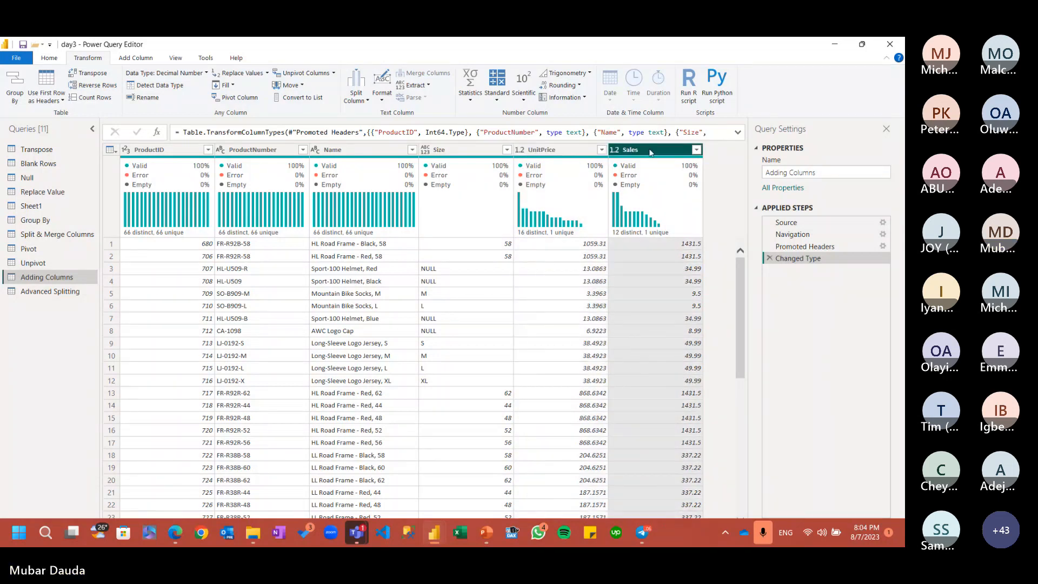
click(545, 155)
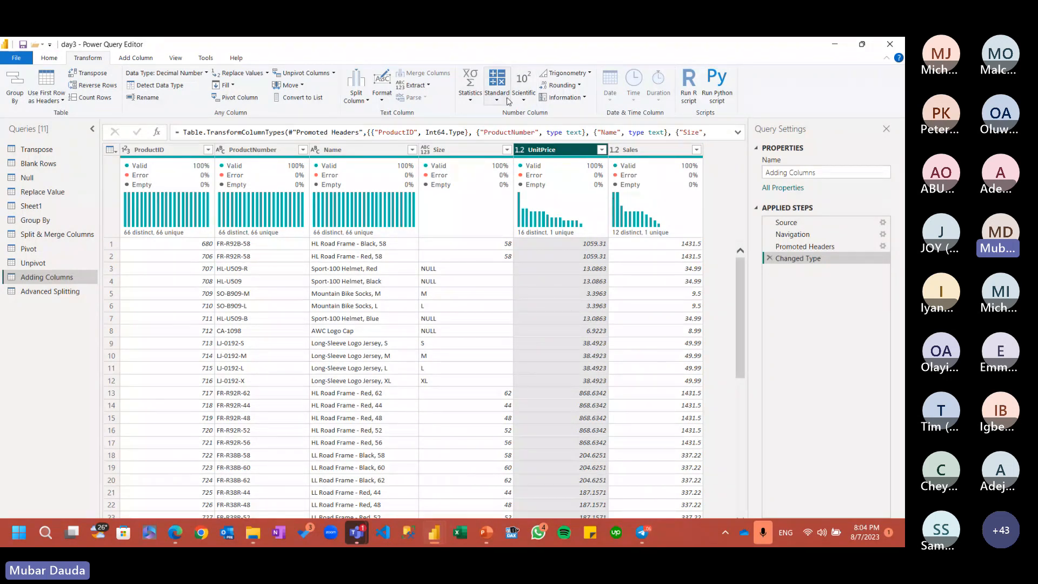
click(650, 148)
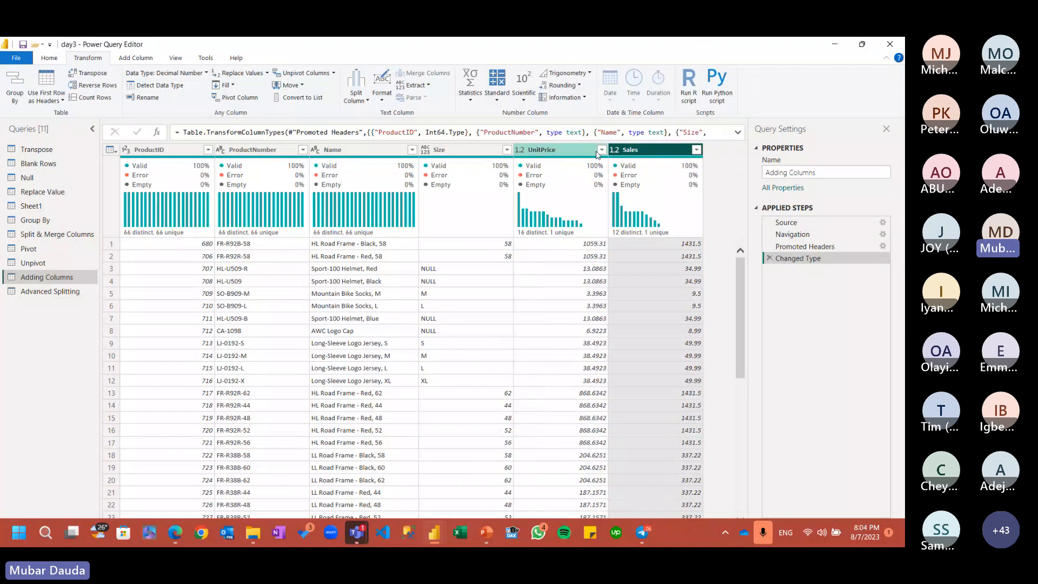
ctrl+click(555, 152)
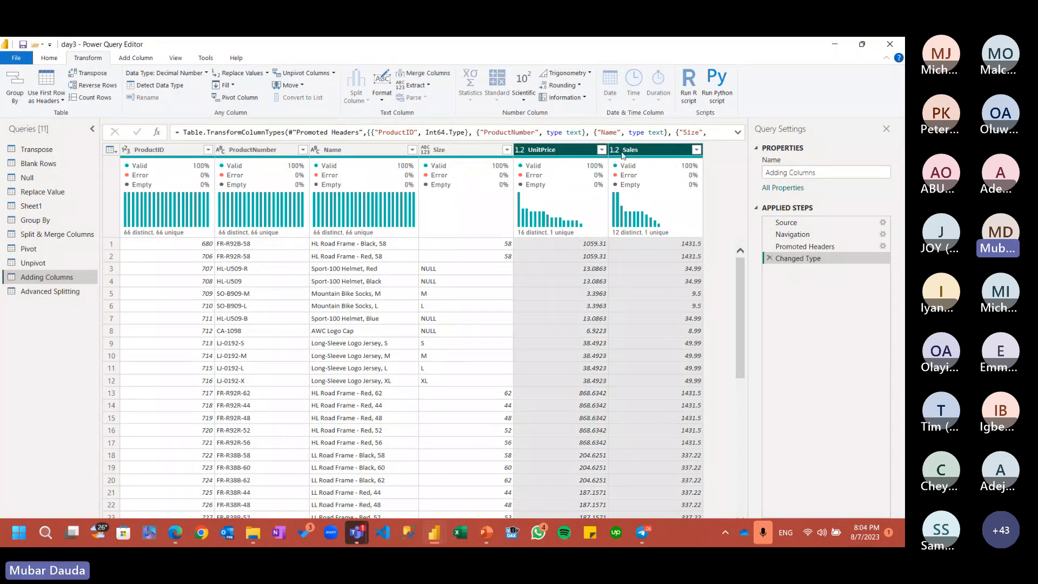
mouse_move(622, 155)
ctrl+click(586, 155)
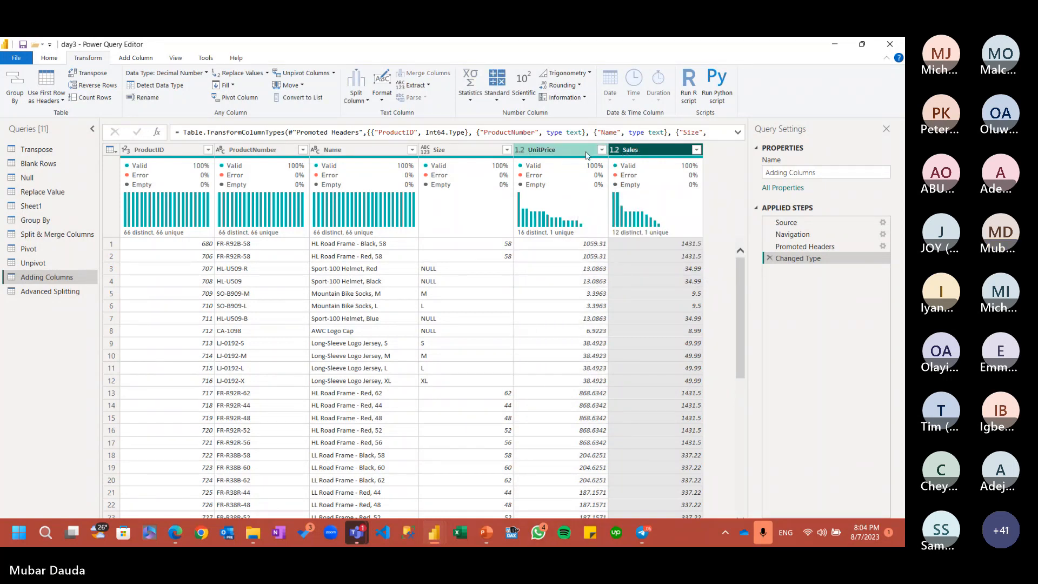
click(586, 154)
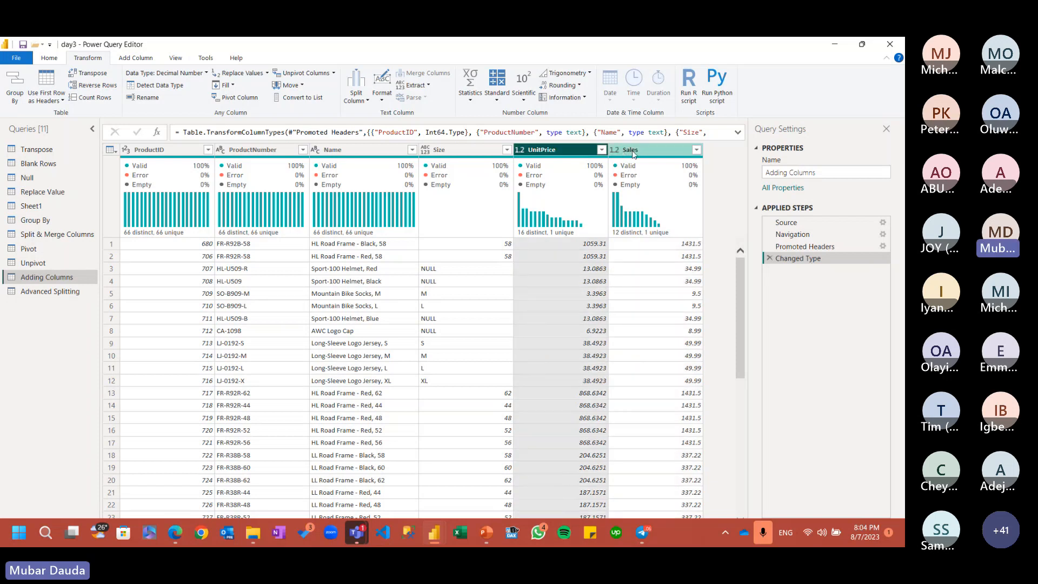
Step: Add a new column that subtracts UnitPrice from Sales using the standard Subtract operation
click(633, 154)
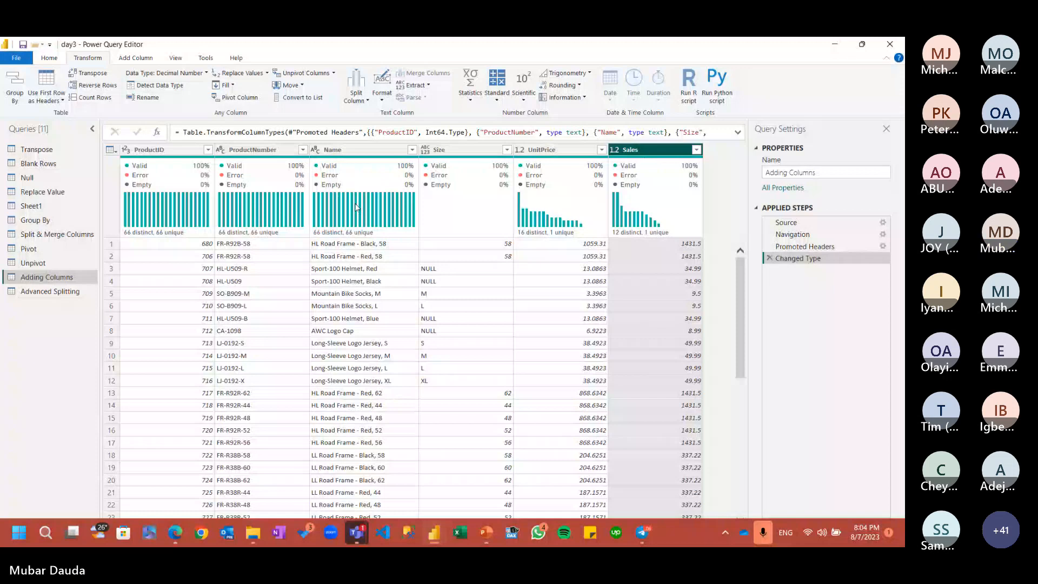
click(136, 58)
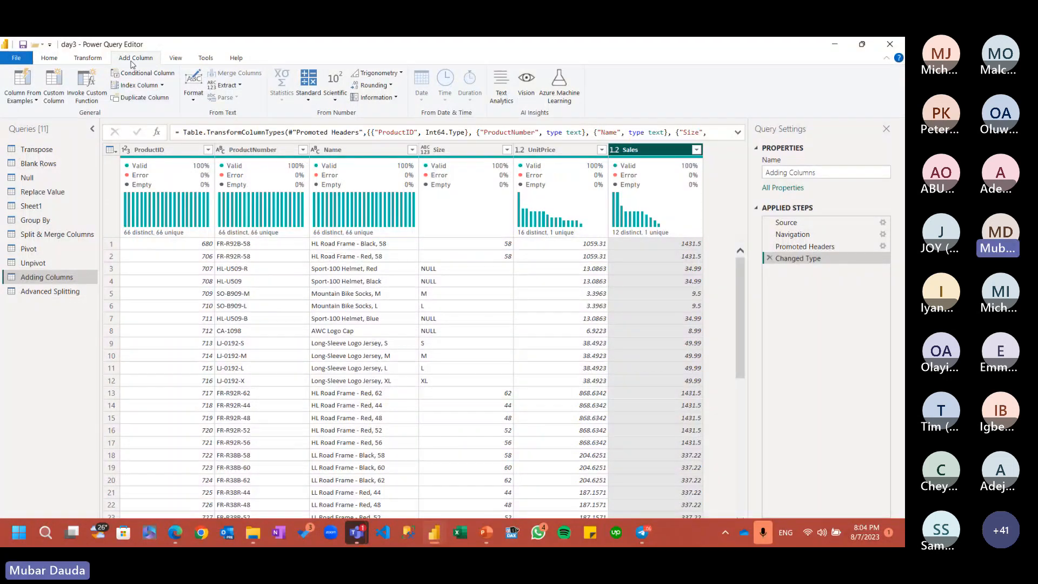
mouse_move(605, 174)
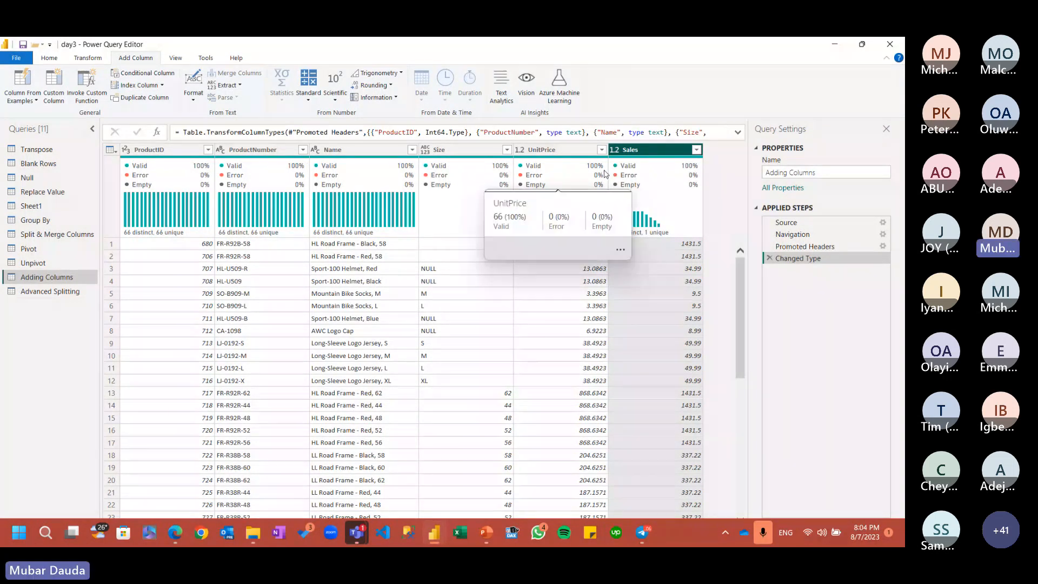
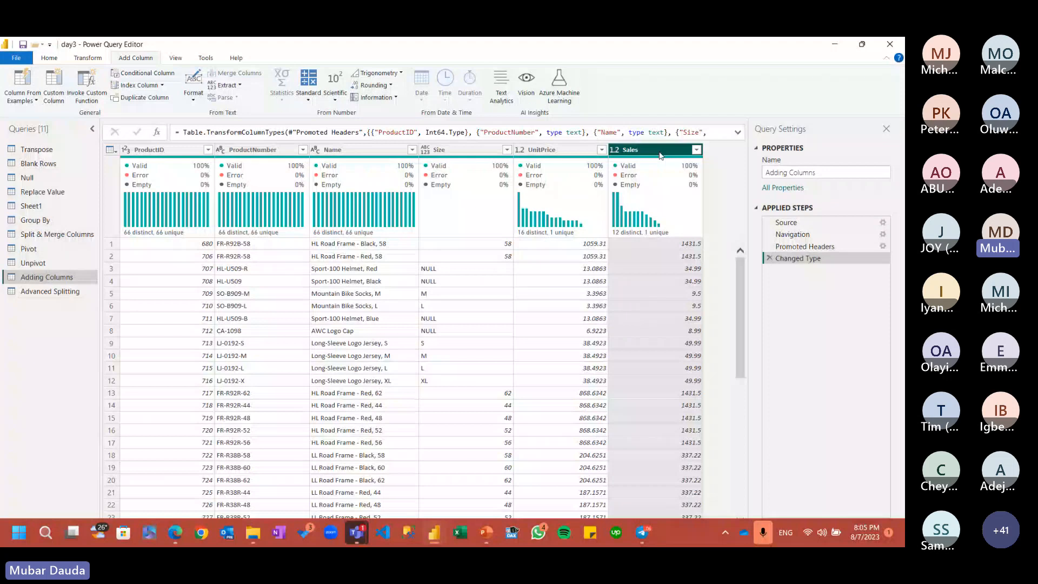
ctrl+click(562, 150)
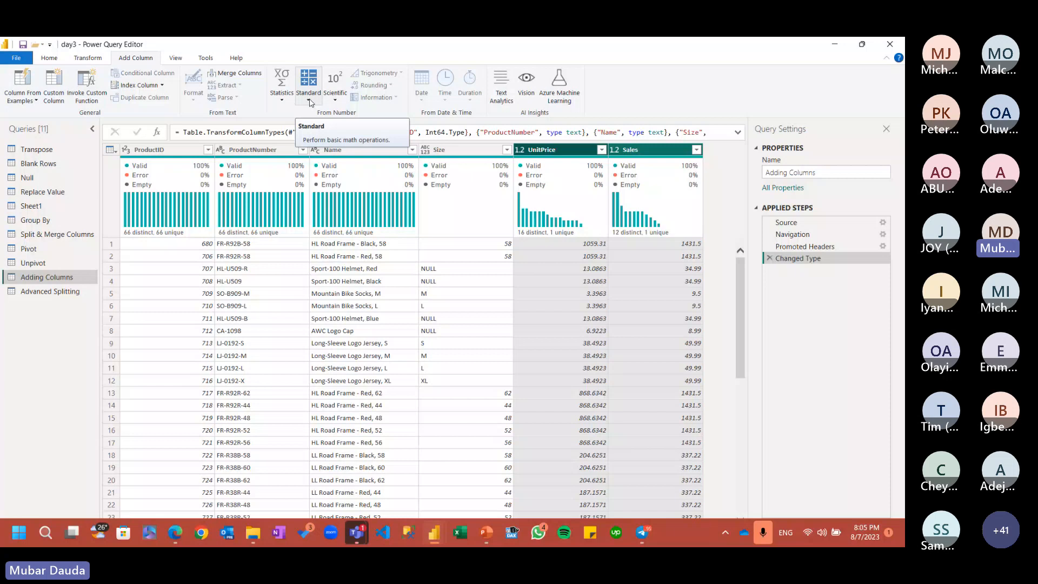
click(311, 103)
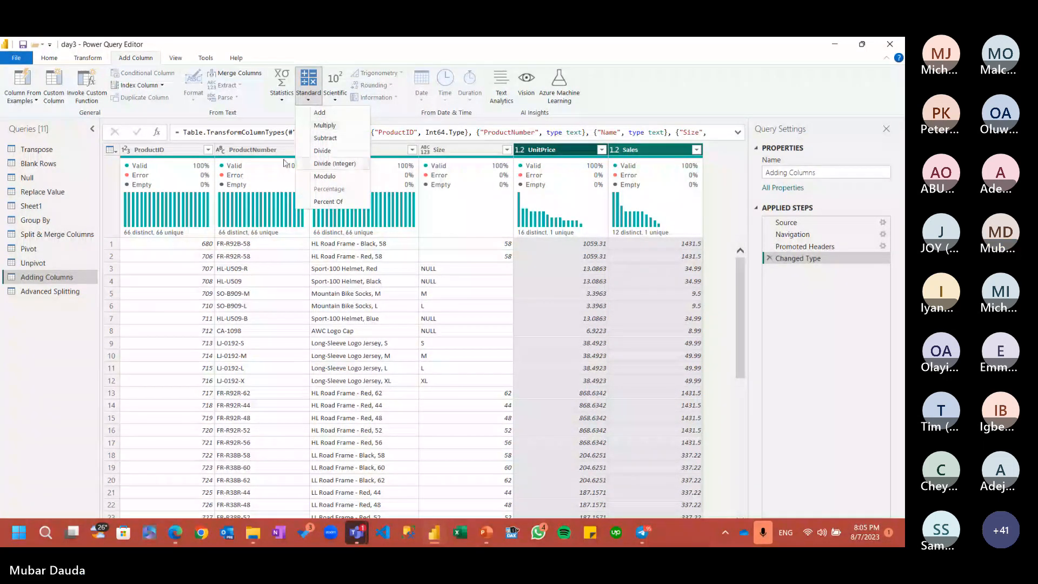
click(326, 138)
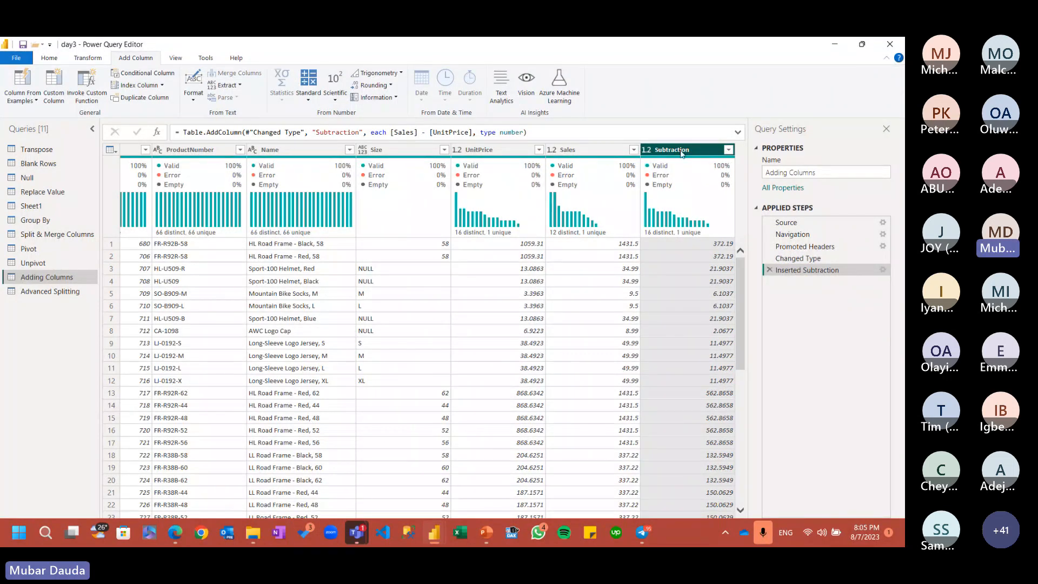
Step: Rename the new subtraction column as Profit
double_click(681, 151)
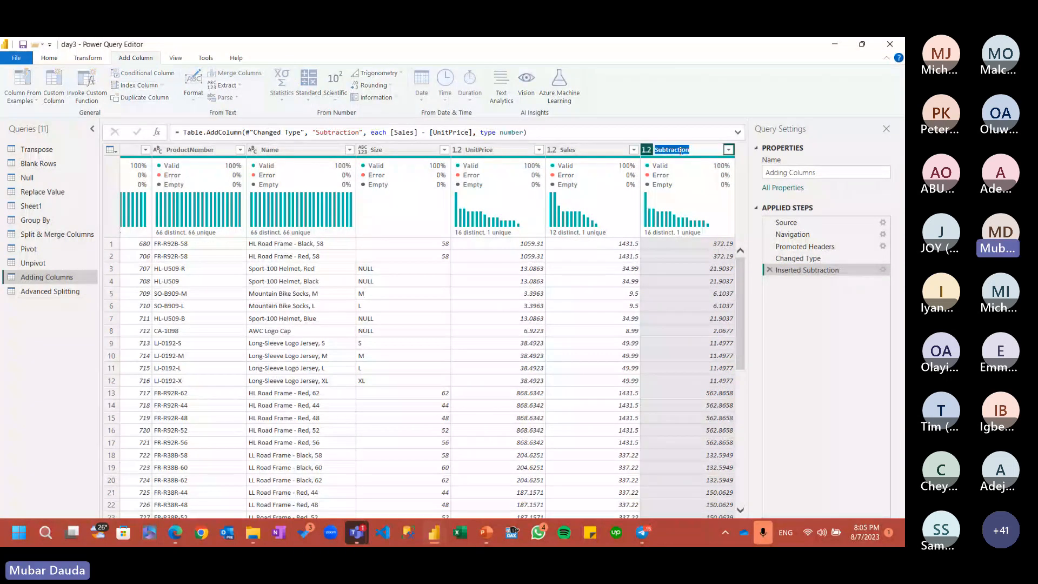
text(Pr)
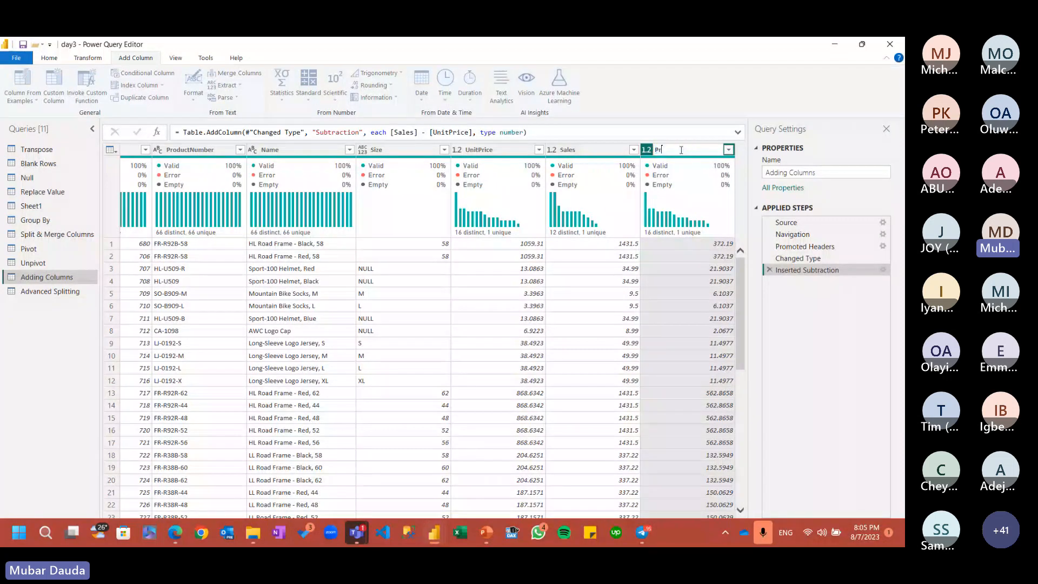
text(ofit)
key(Return)
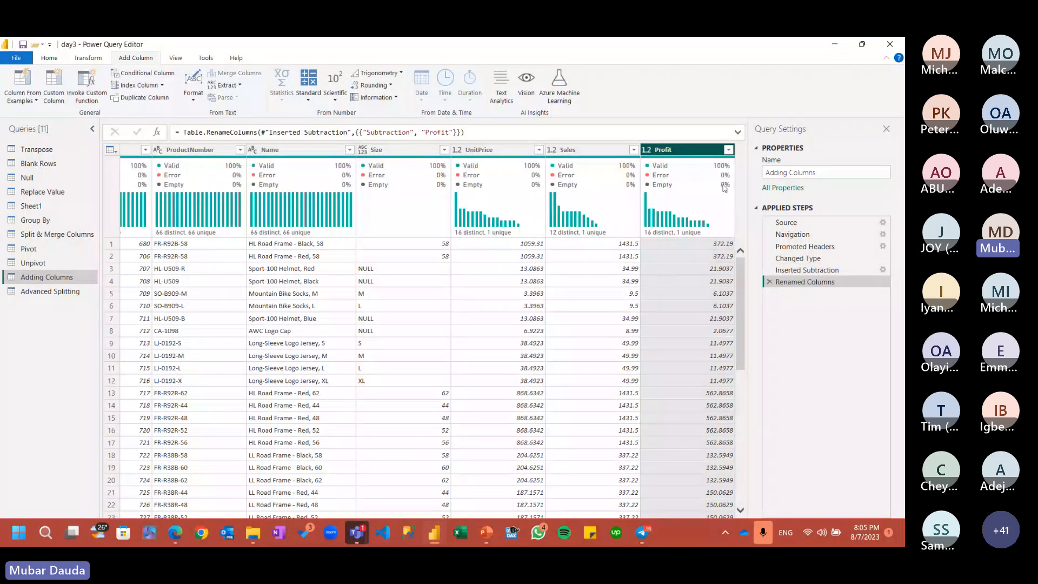
click(334, 88)
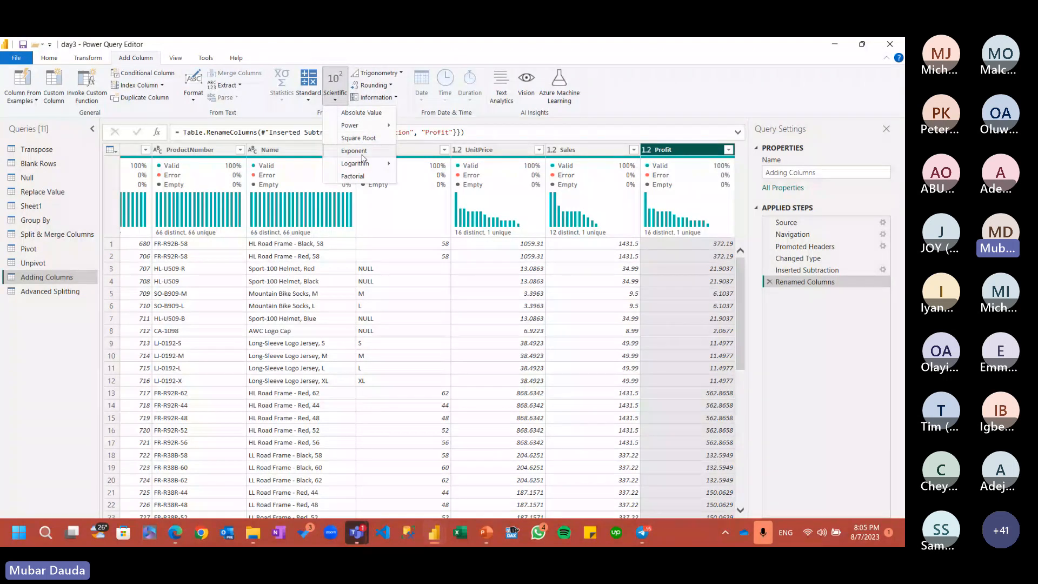
click(306, 99)
click(397, 73)
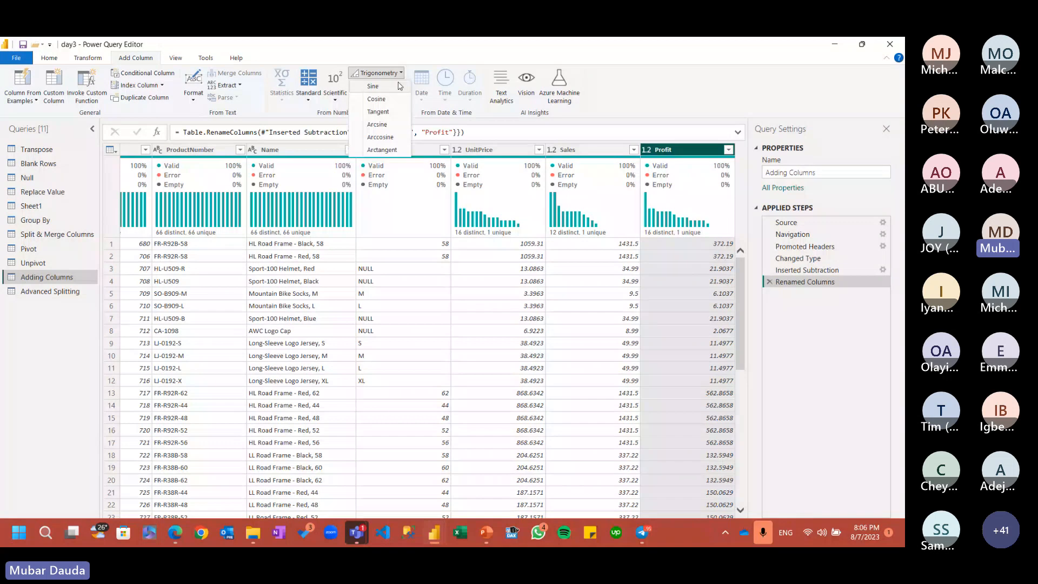
click(484, 118)
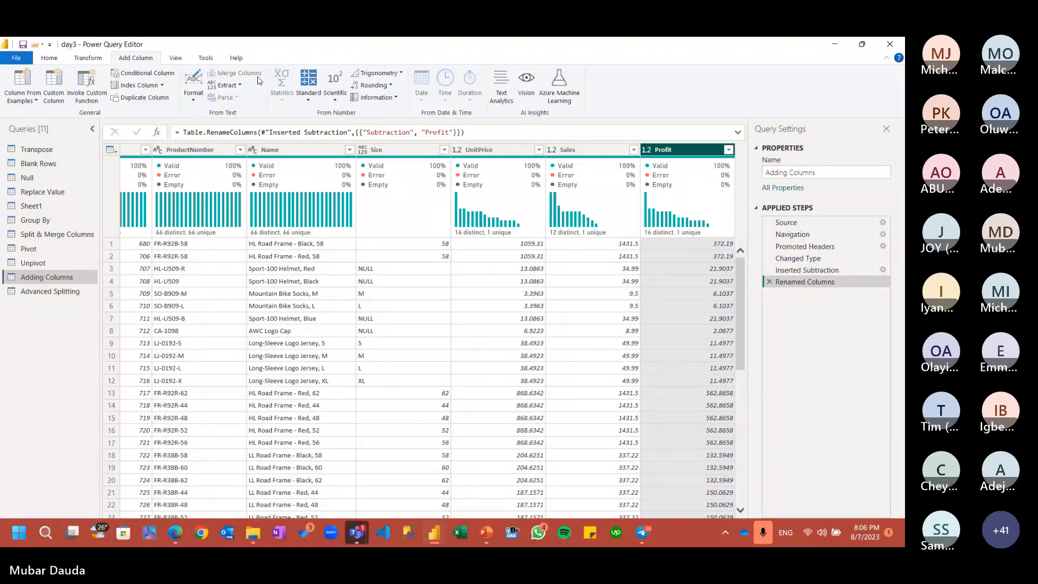
click(146, 76)
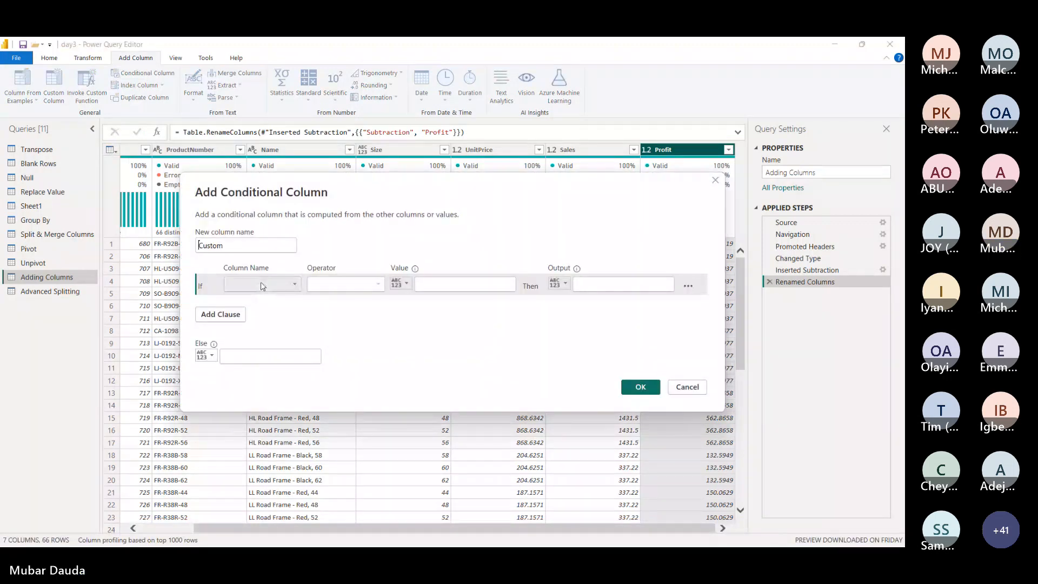
drag(236, 245, 181, 234)
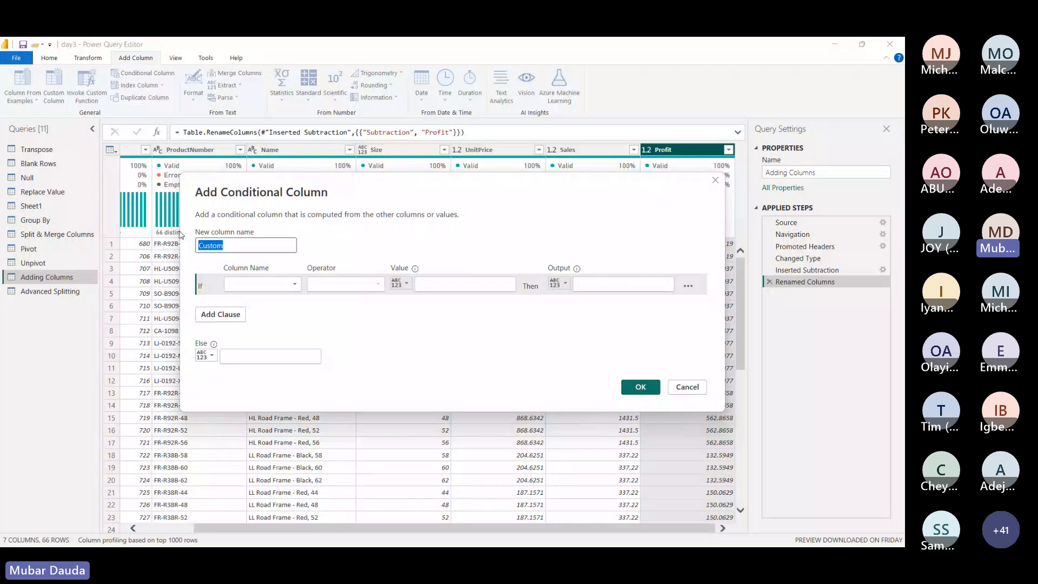
text(Size Cate)
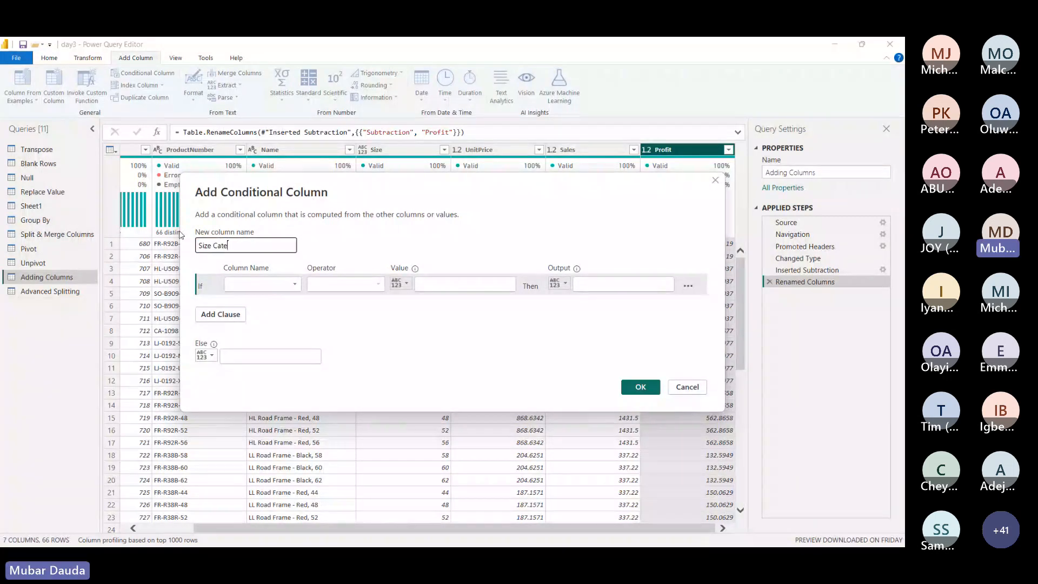
text(gory)
click(283, 285)
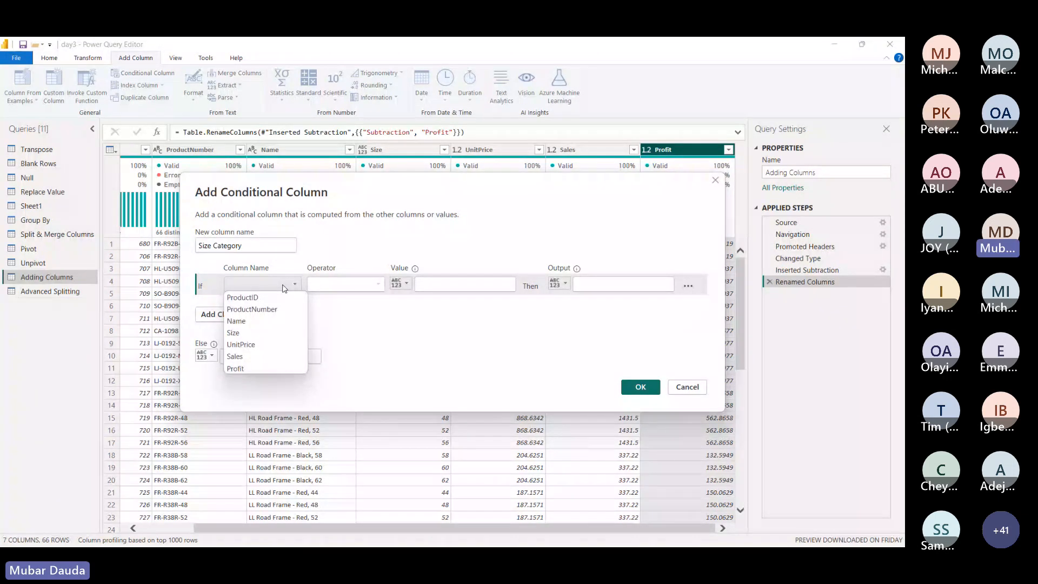
click(236, 332)
click(346, 284)
click(434, 282)
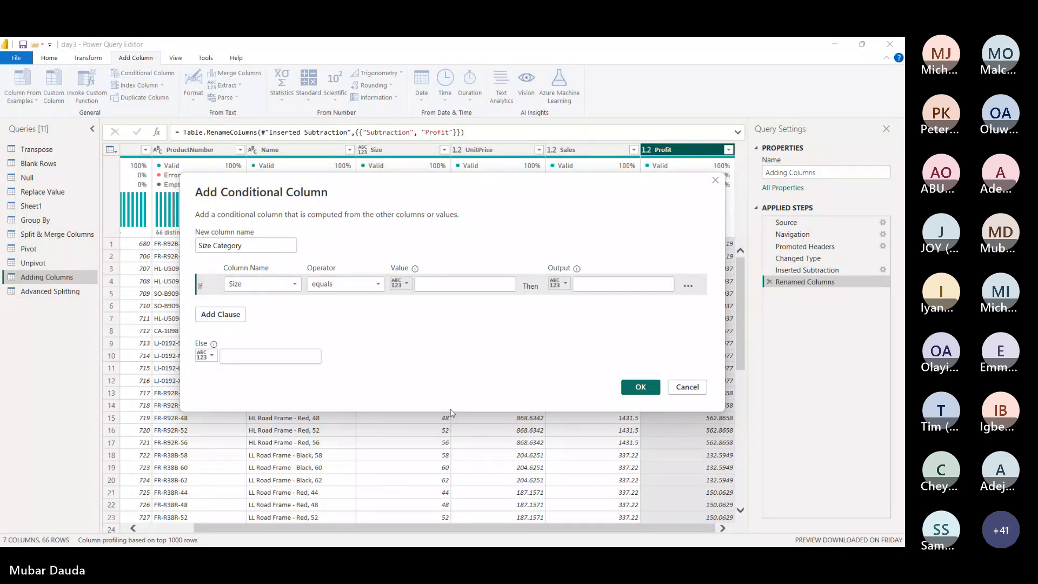
click(432, 282)
text(48)
click(619, 287)
click(405, 285)
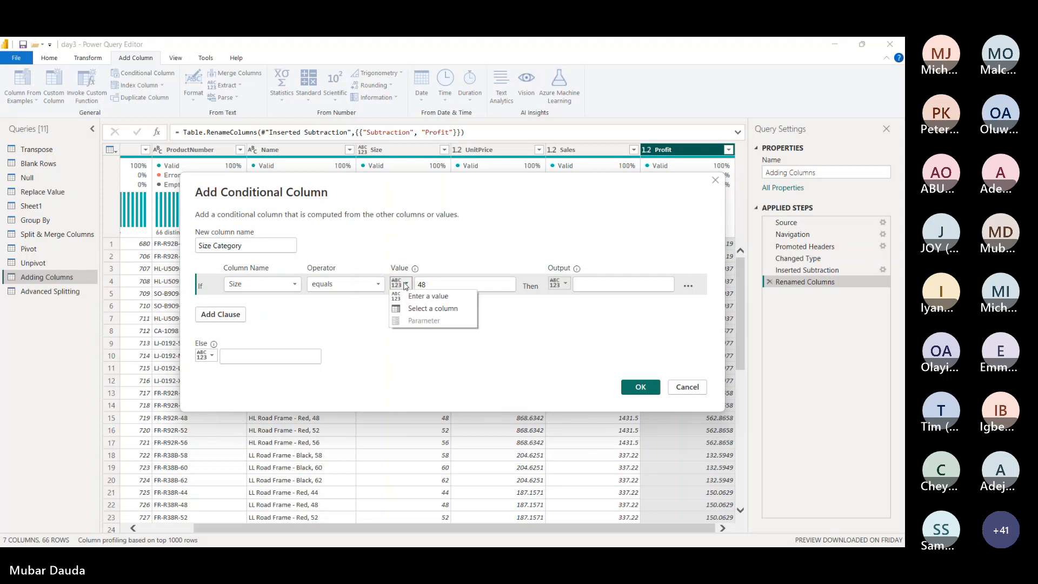
click(435, 291)
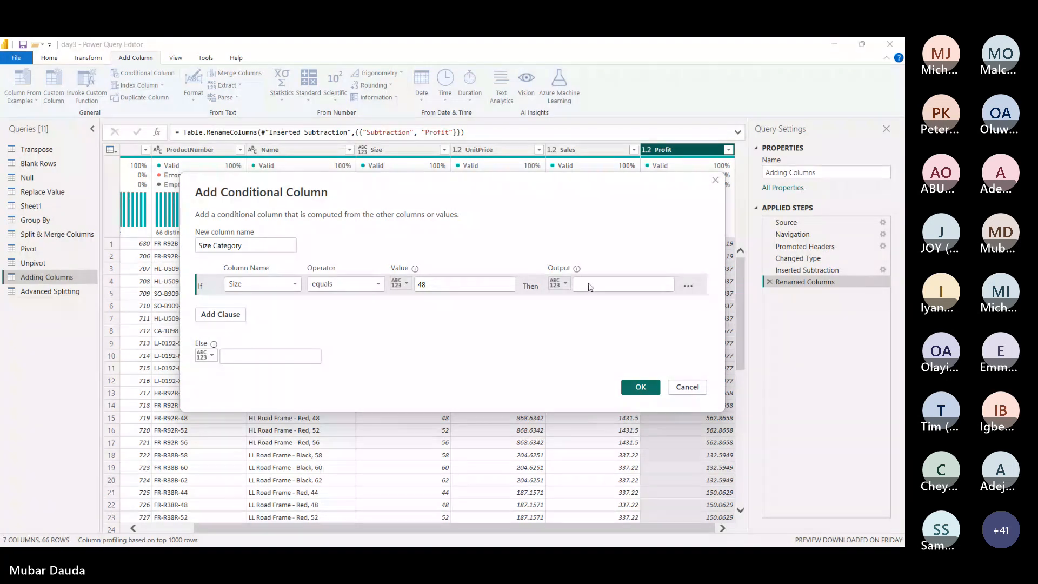
click(687, 286)
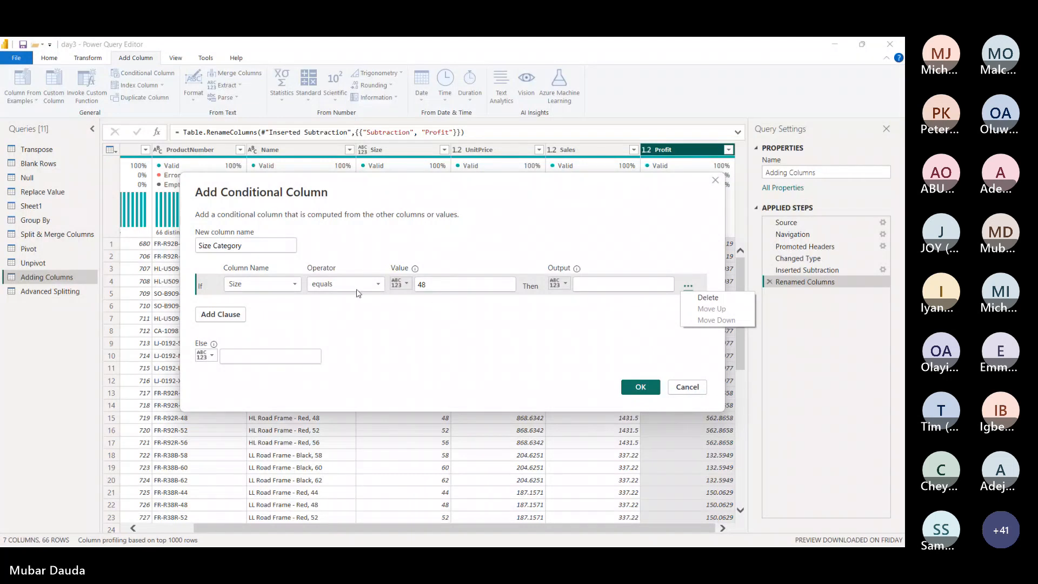
click(357, 291)
click(427, 286)
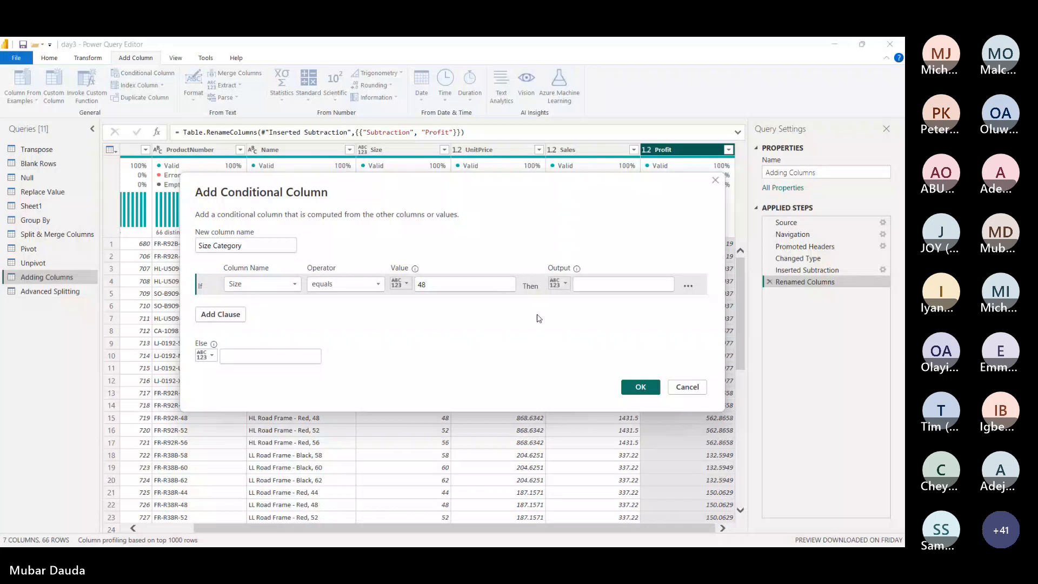
click(716, 180)
Step: Start a conditional column whose first clause outputs Medium when Size equals 48
click(135, 72)
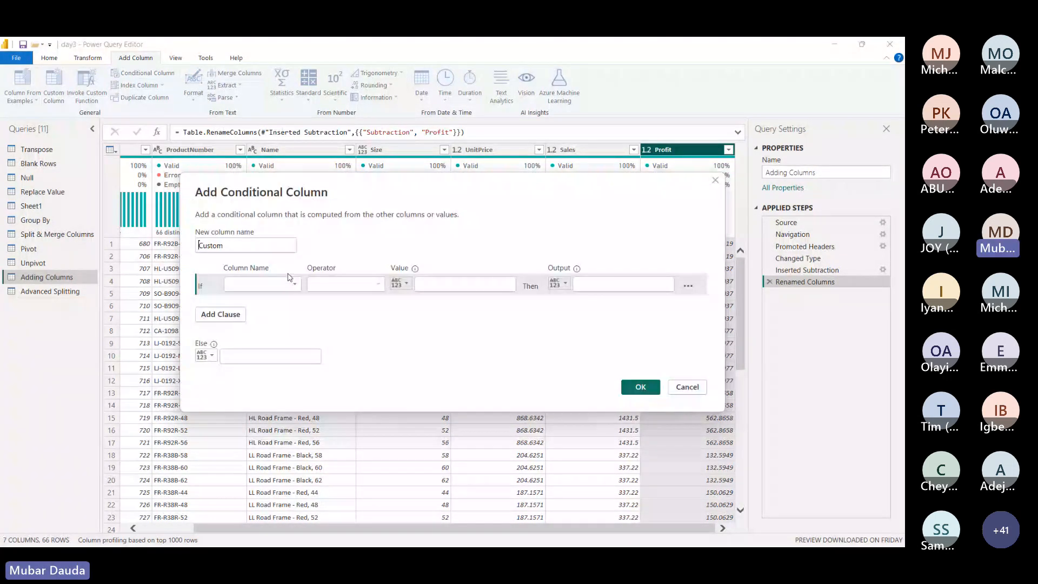
click(261, 284)
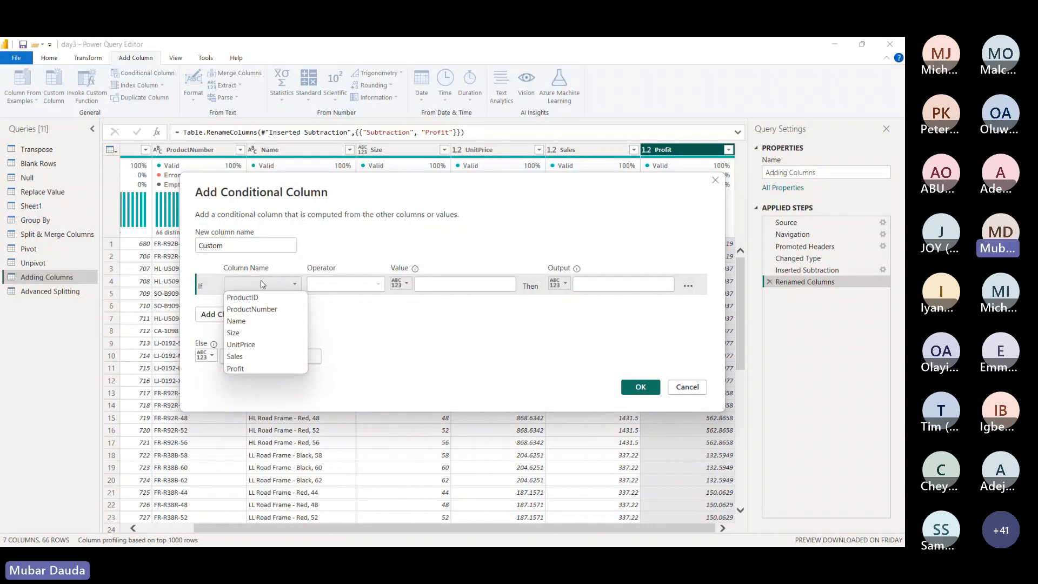
click(233, 332)
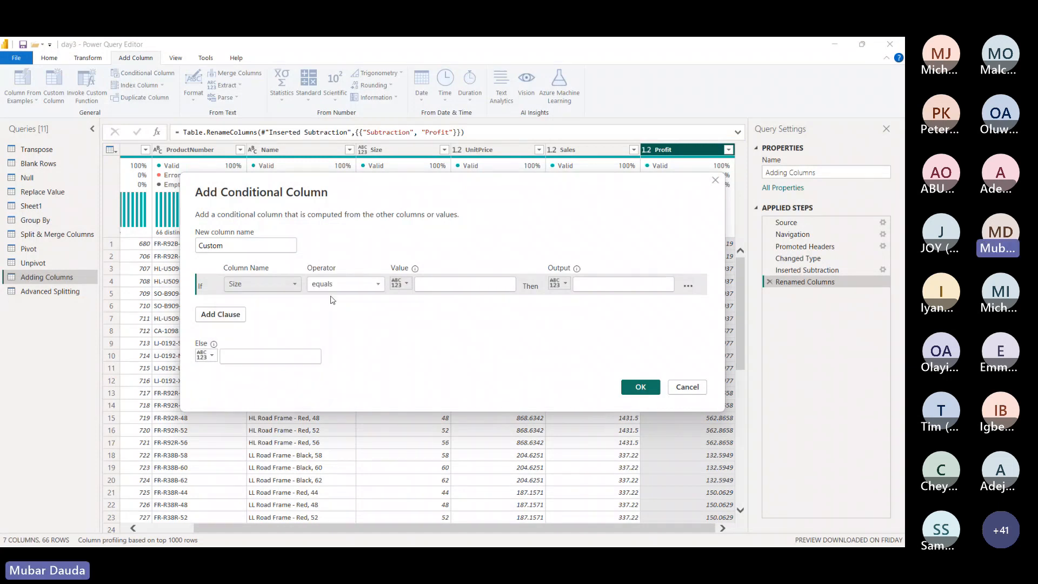
click(482, 282)
text(4)
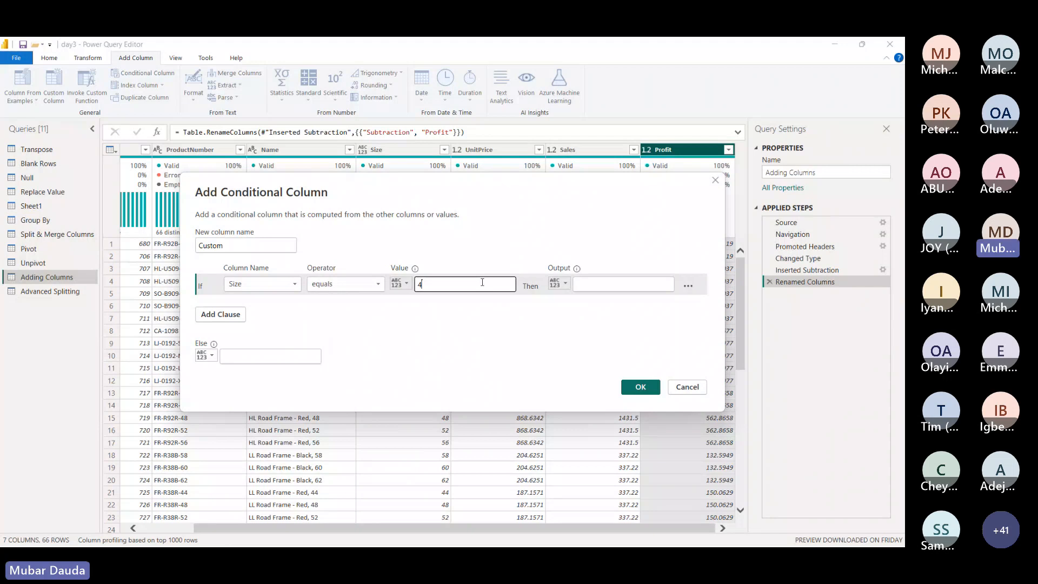
text(8)
key(Tab)
key(Tab)
text(Medi)
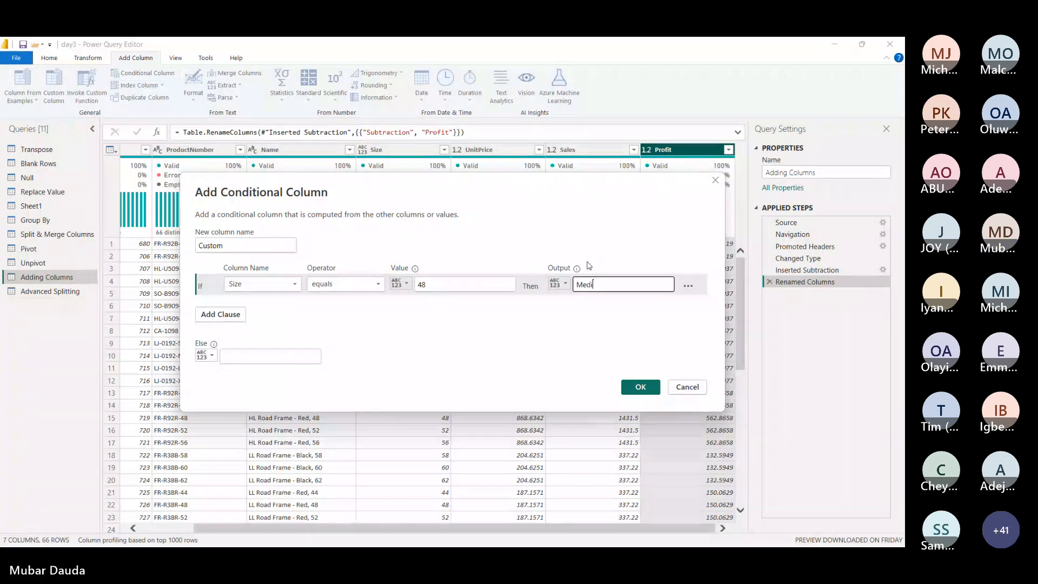
text(um)
Step: Add an else-if clause to the conditional column that outputs Large when Size equals 62
click(233, 315)
click(263, 306)
click(238, 358)
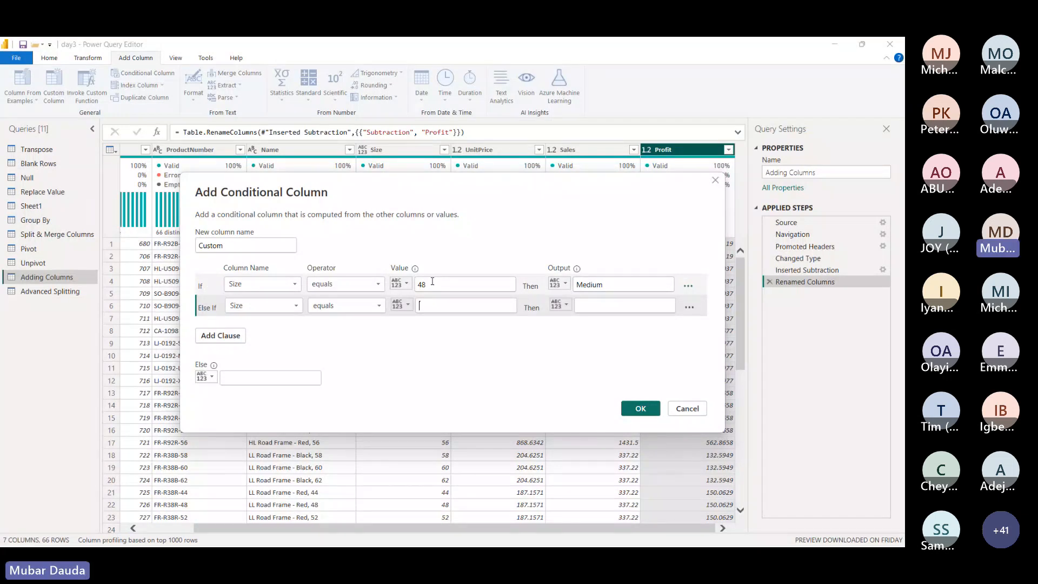
text(62)
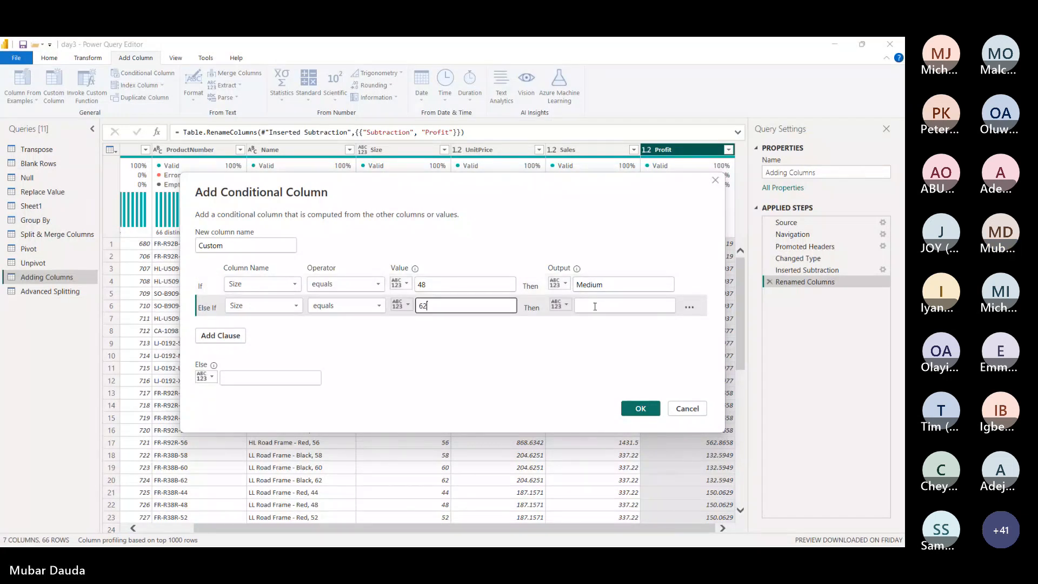
click(594, 307)
text(Large)
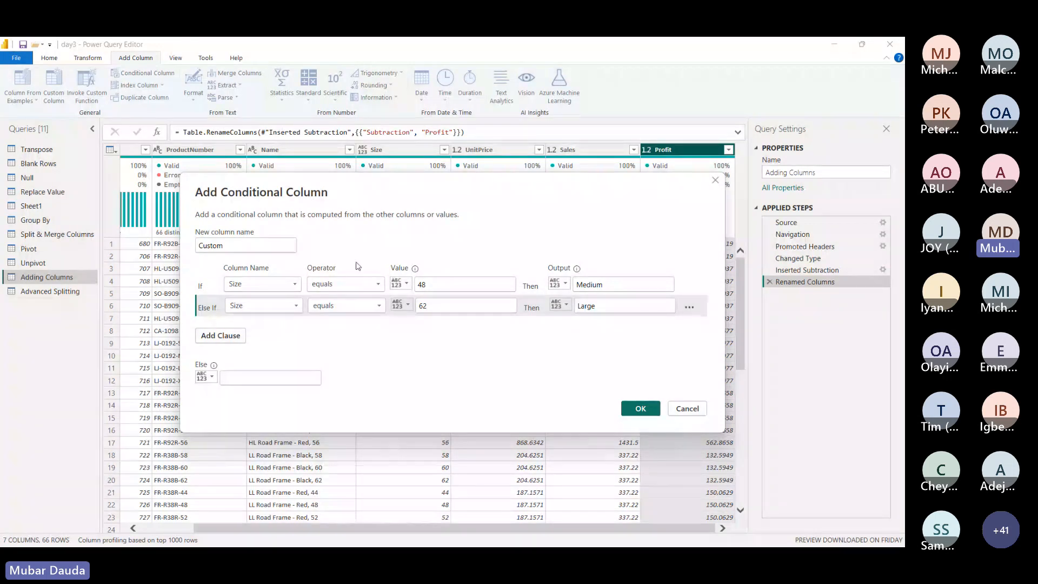
Step: Set the conditional column's else output to anything and create the column
text(a)
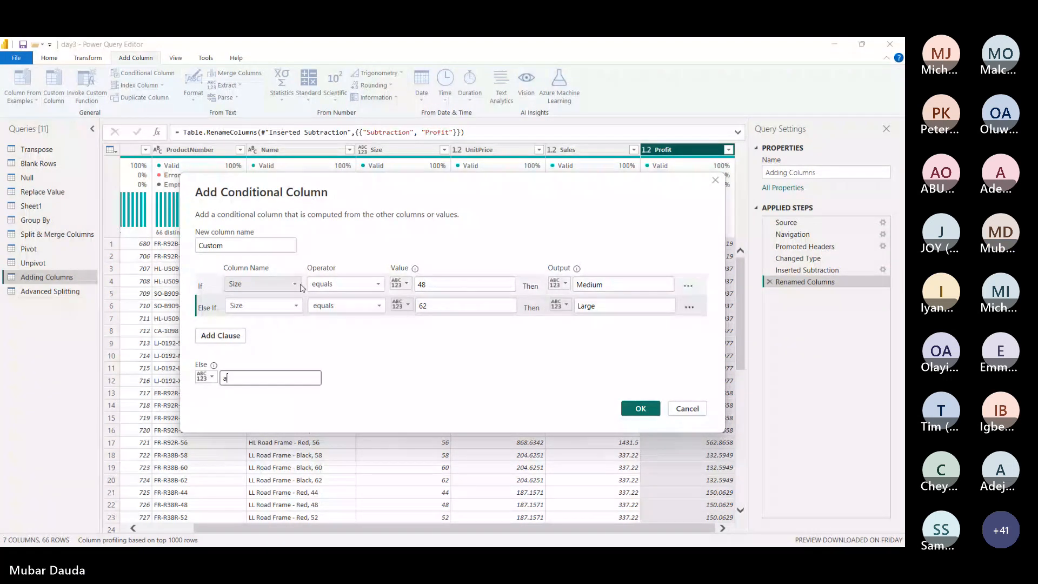
text(nything)
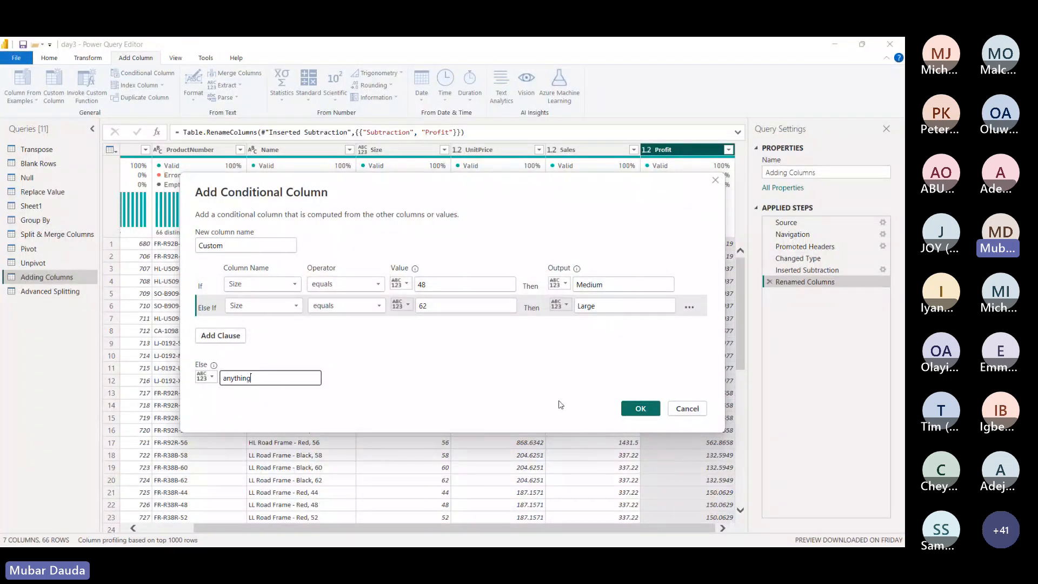
click(639, 408)
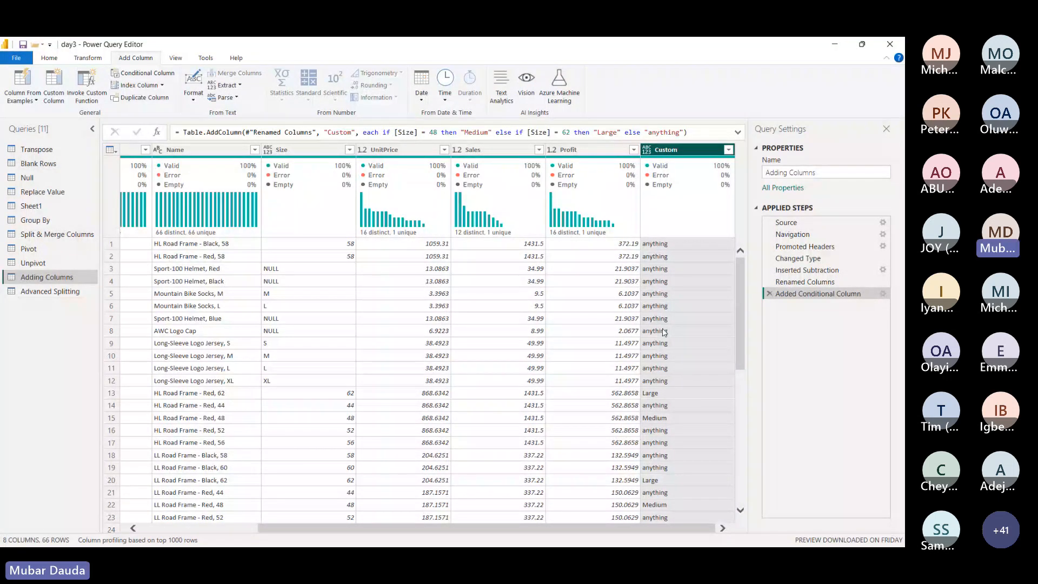
Step: Review the Custom column's values down the table and the clauses in the Added Conditional Column step's settings
scroll(664, 332, down, 9)
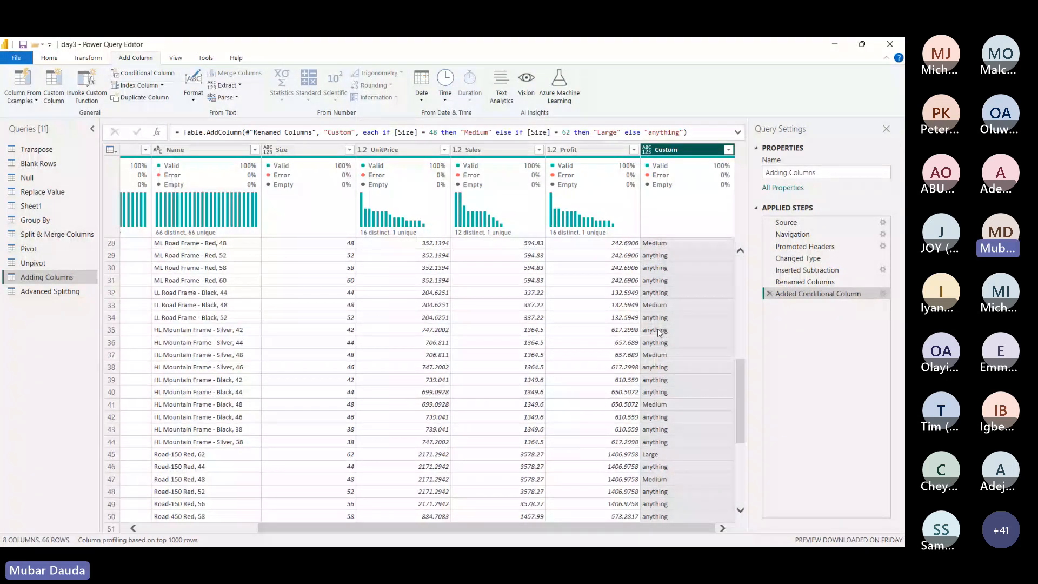
scroll(659, 333, up, 9)
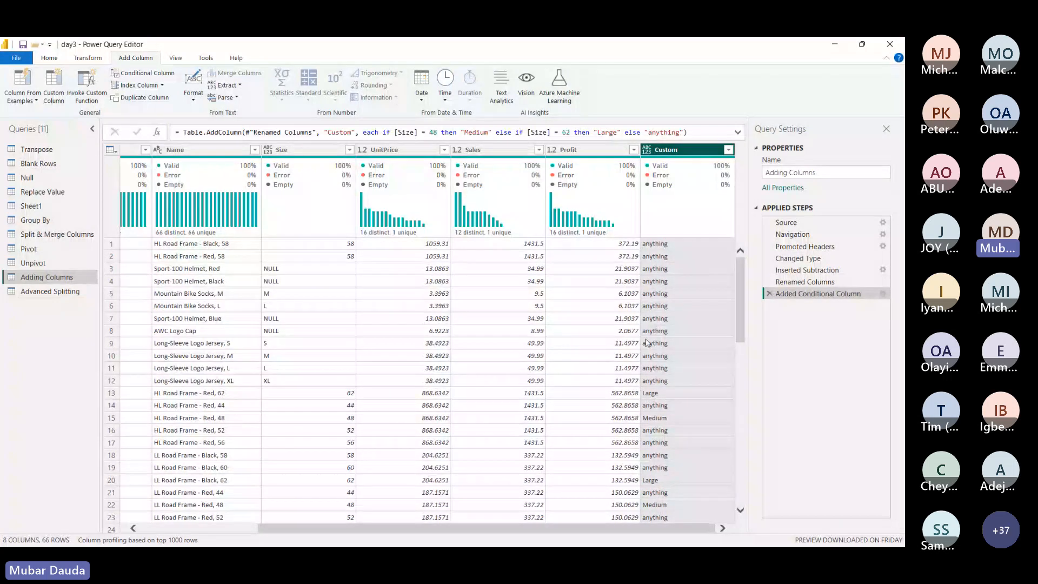
scroll(654, 345, down, 10)
scroll(665, 350, up, 10)
click(882, 293)
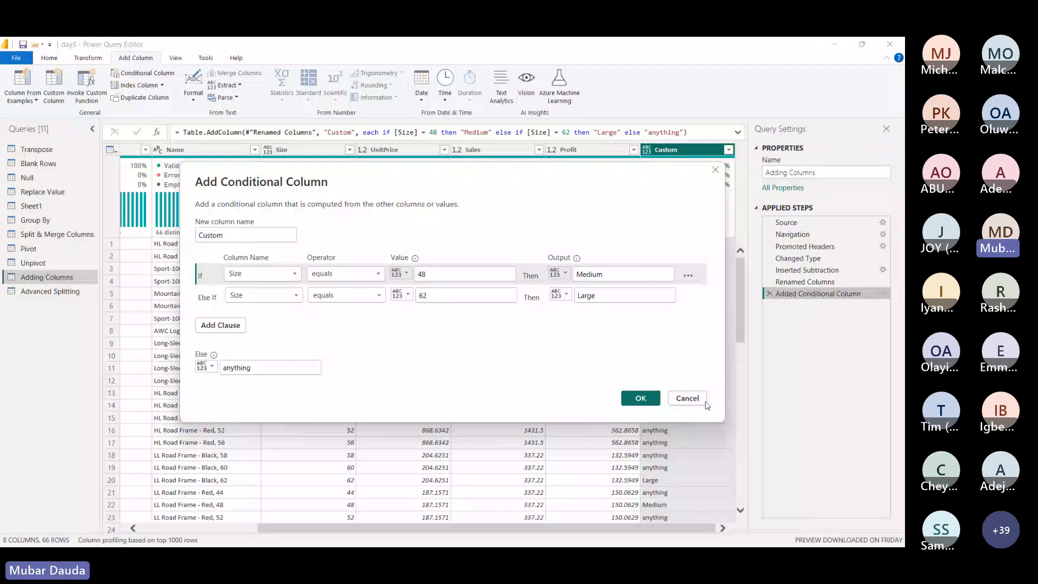
click(656, 398)
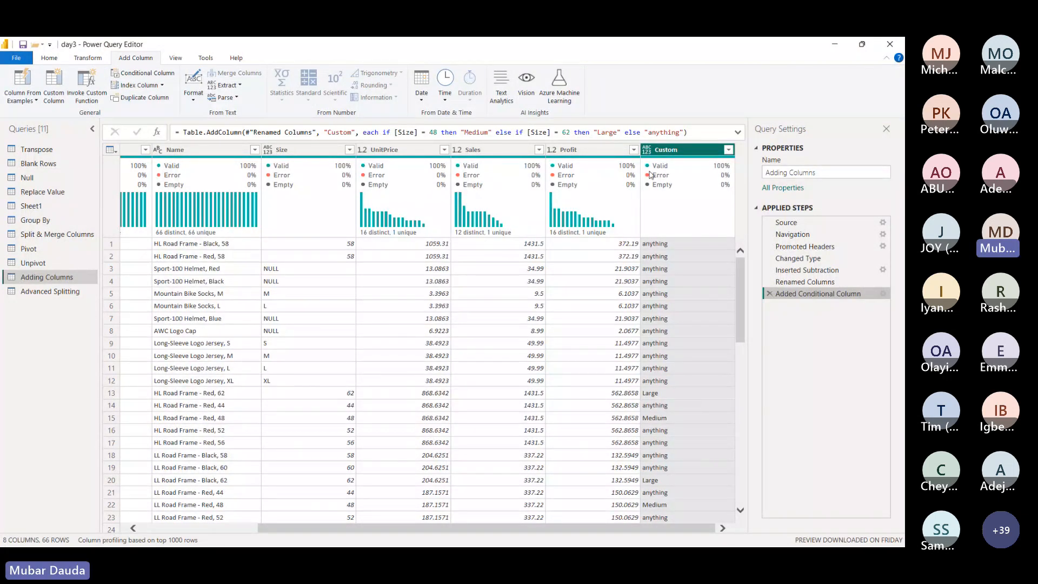
Step: Add a new column holding the Custom column's text in UPPERCASE format
click(192, 100)
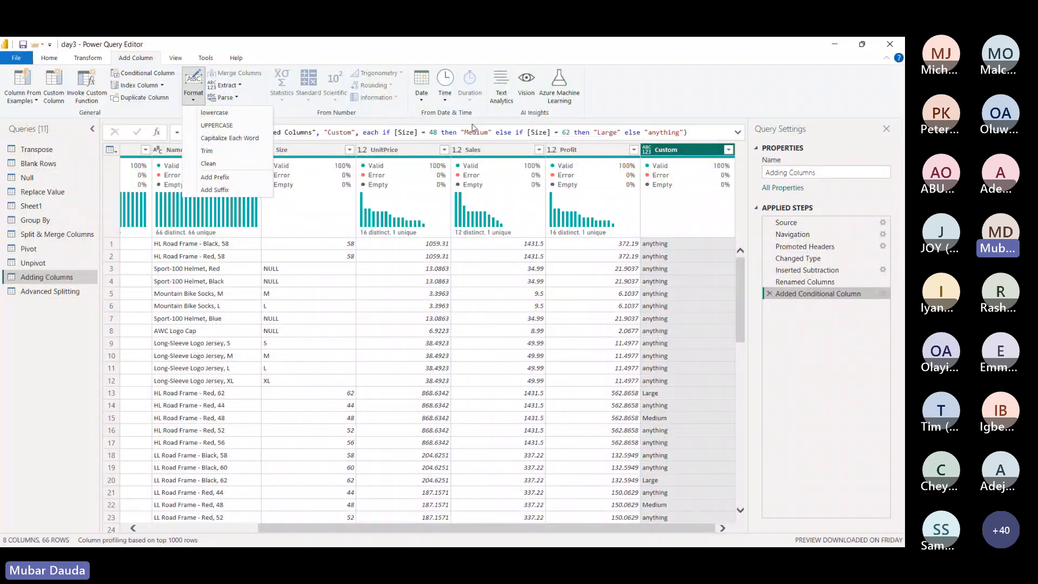
click(231, 127)
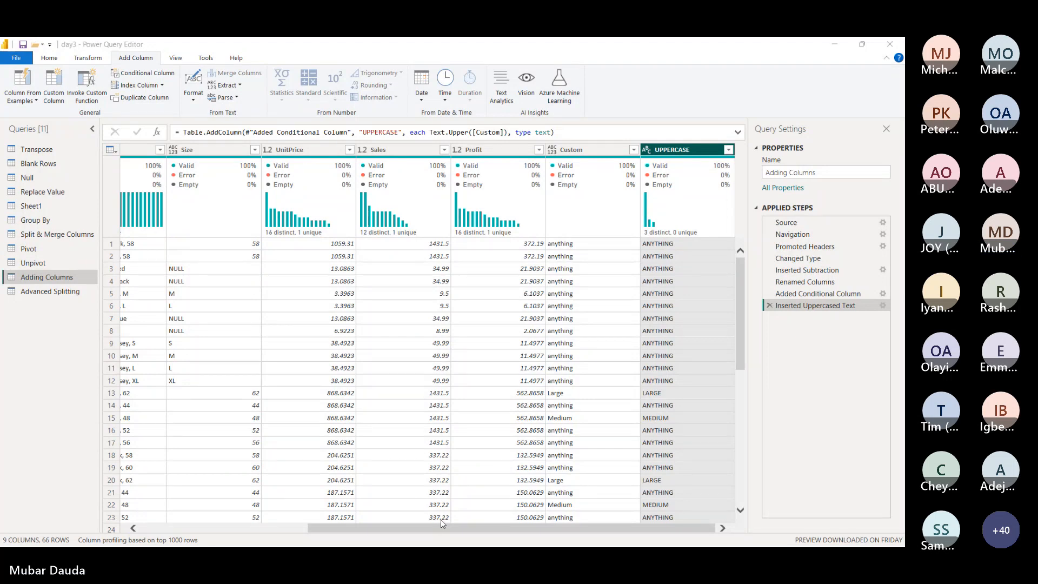
Step: Switch to the Teams meeting window, check the meeting chat and participants, and return to Power Query Editor
key(super)
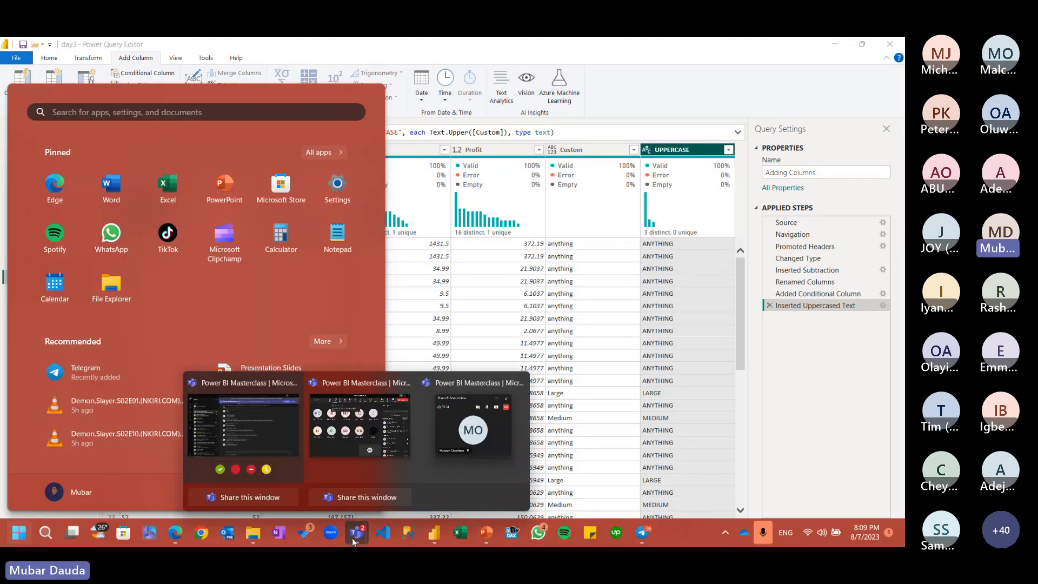
mouse_move(354, 535)
click(377, 430)
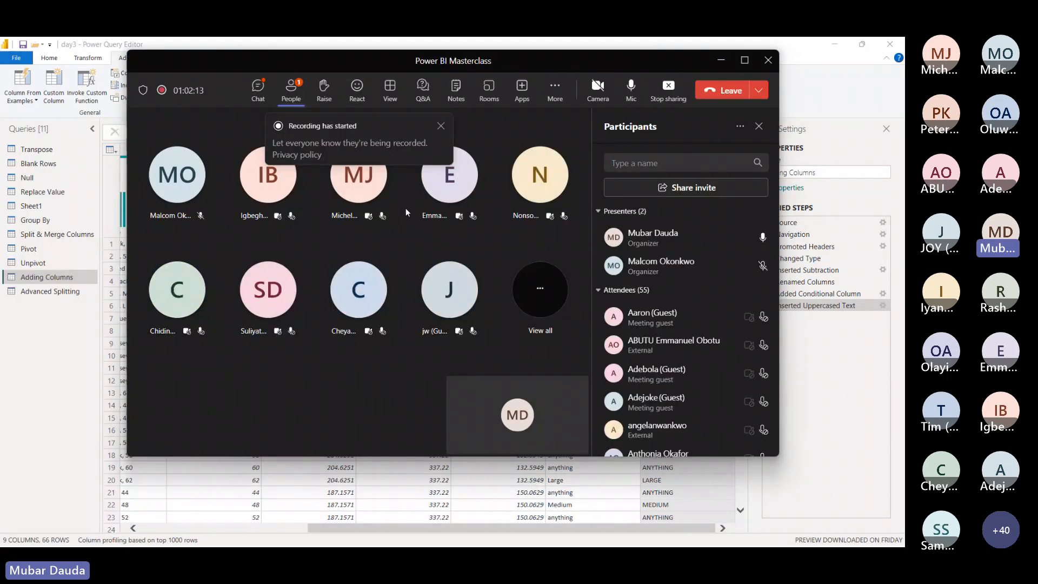
click(291, 89)
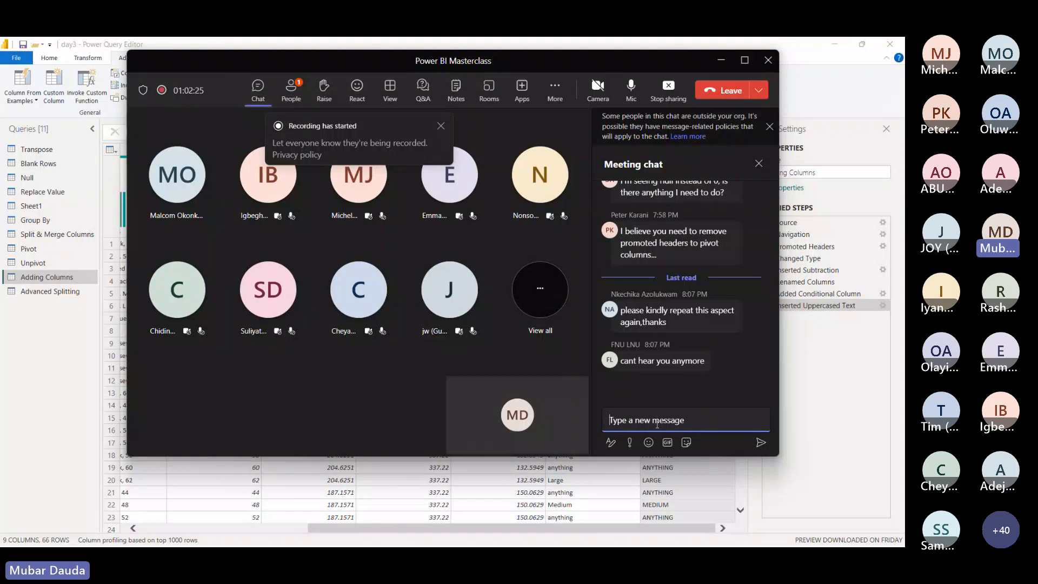
mouse_move(750, 543)
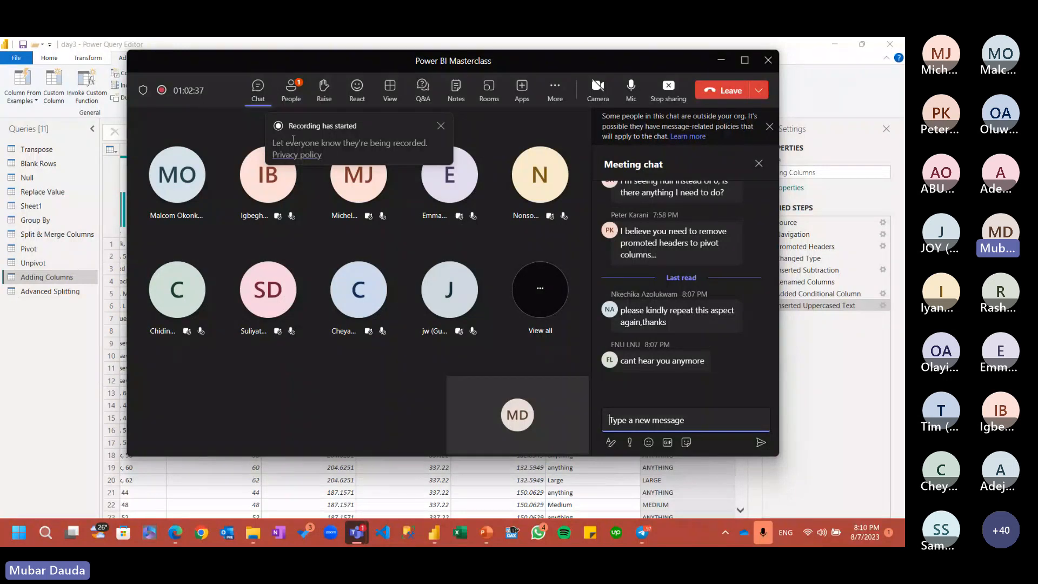
click(294, 97)
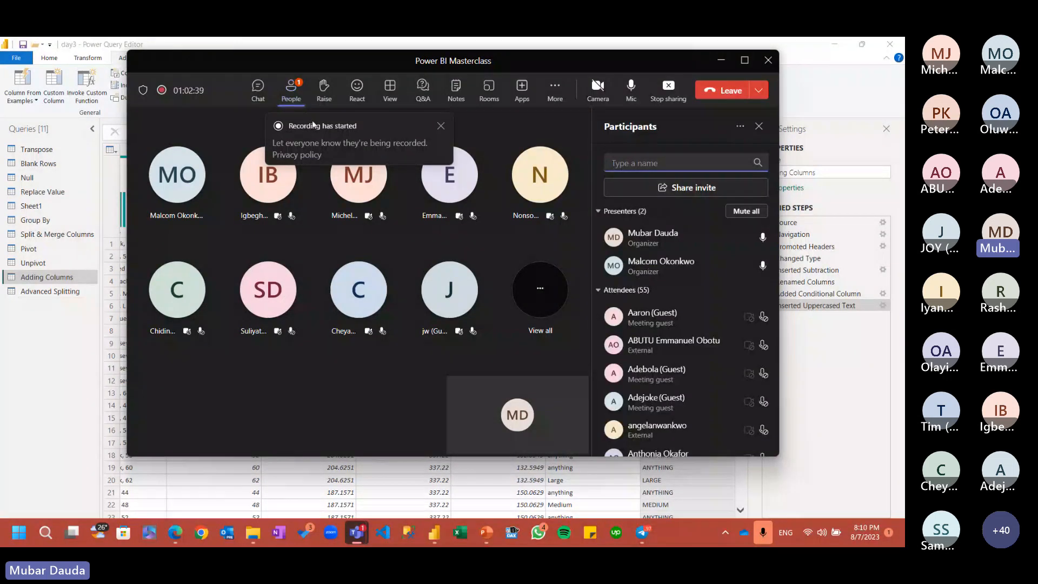
click(265, 88)
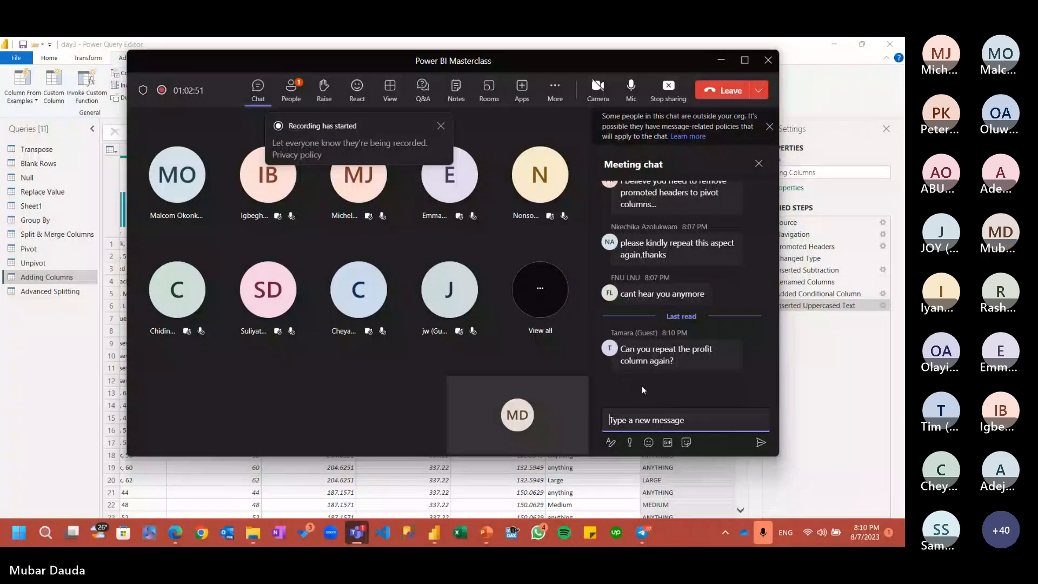
click(288, 87)
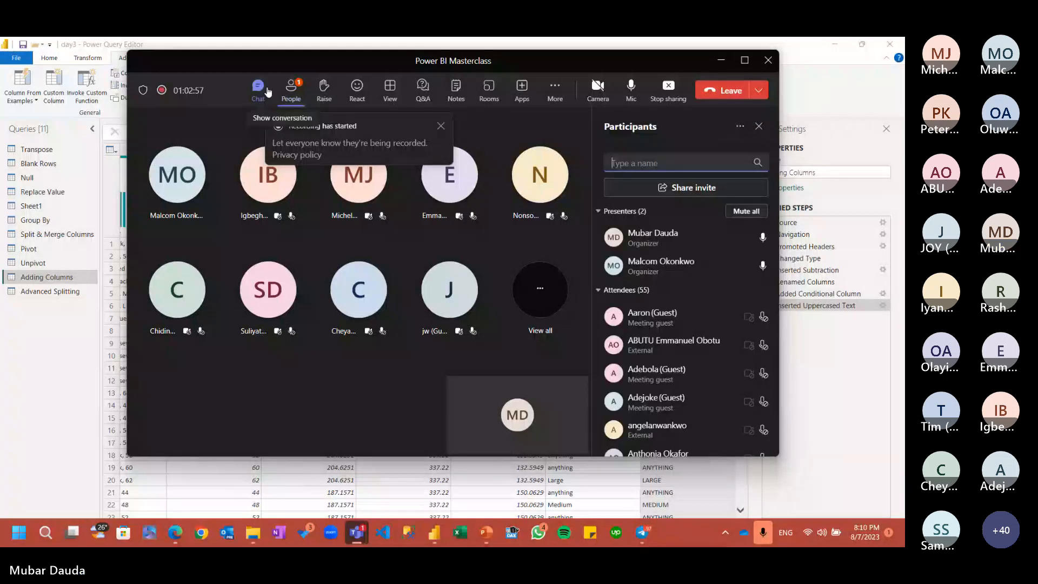
click(257, 89)
mouse_move(681, 209)
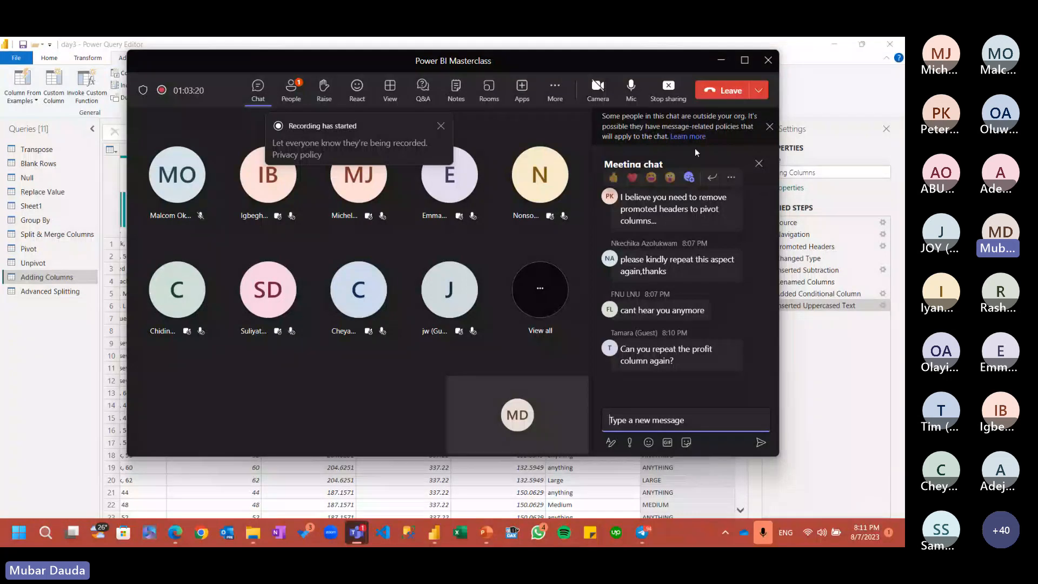
click(723, 60)
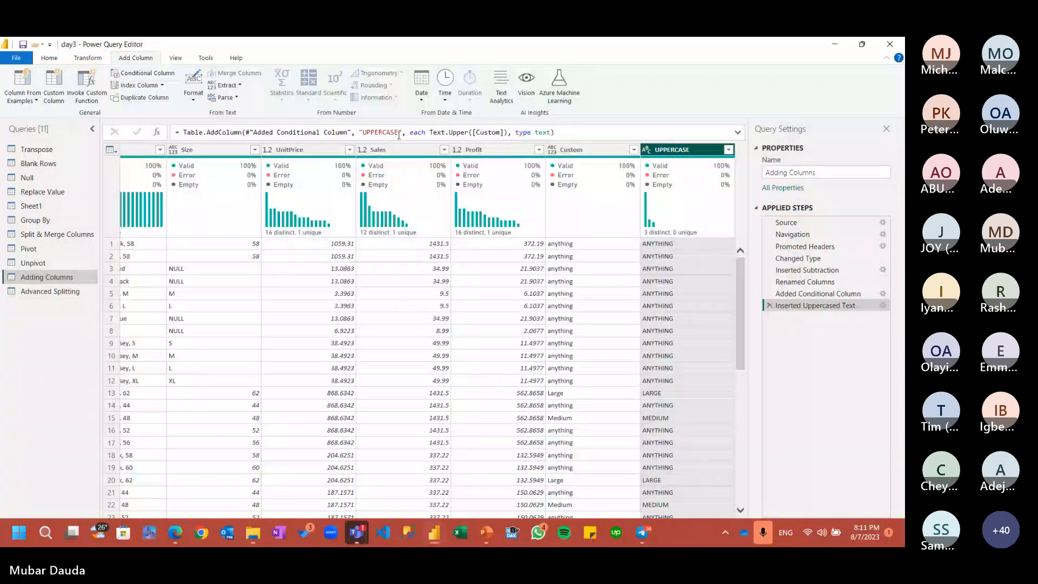
Step: Insert a column after the Changed Type step that subtracts UnitPrice from Sales using the standard Subtract operation
click(494, 150)
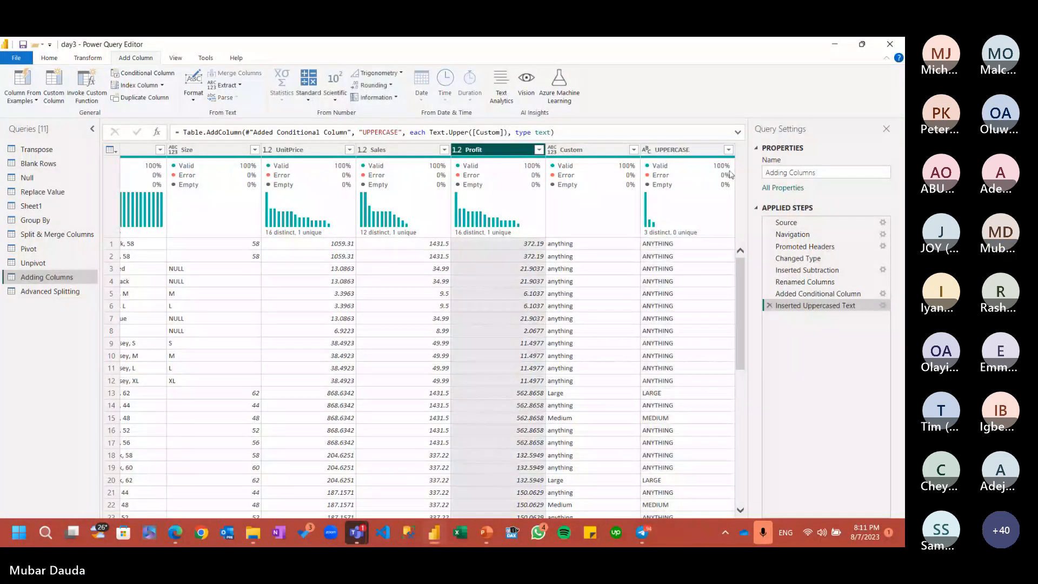
click(798, 259)
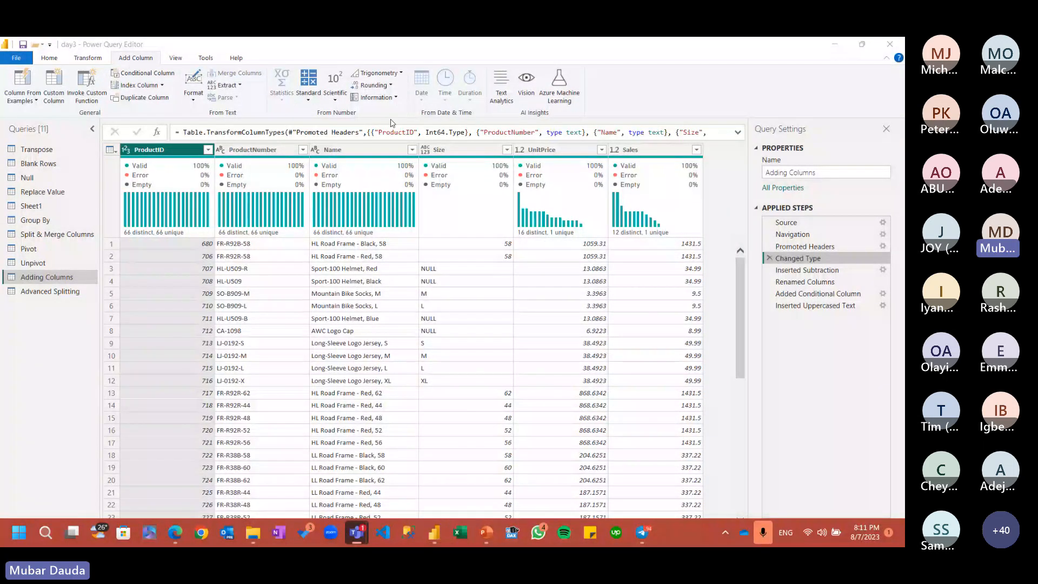
click(658, 187)
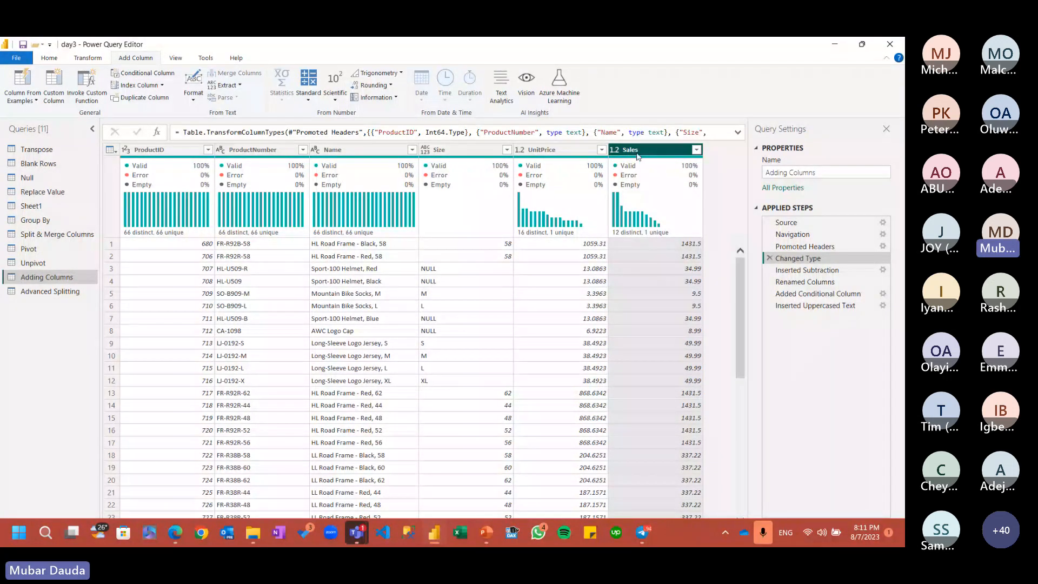
ctrl+click(540, 150)
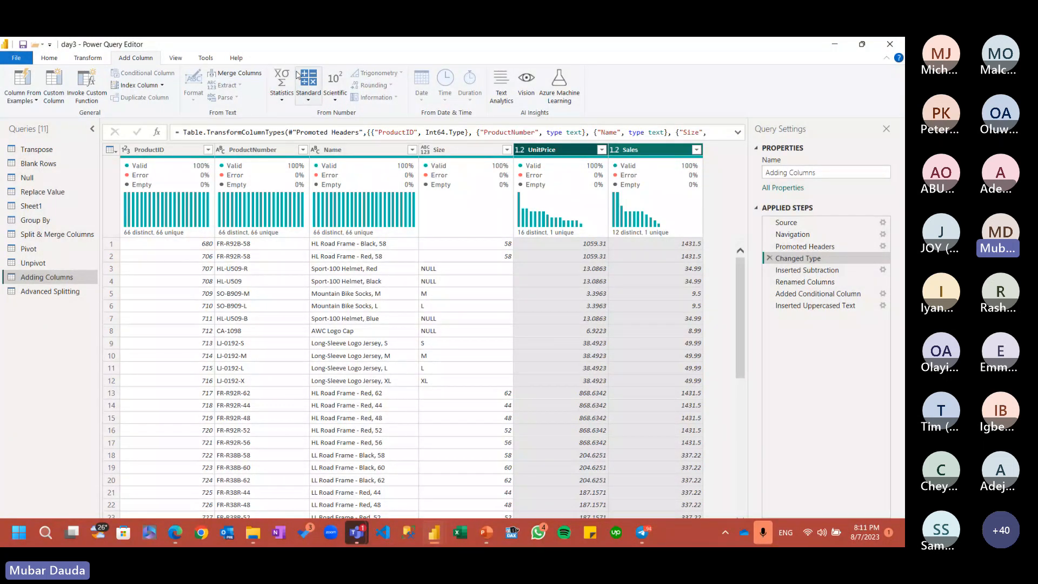
click(291, 102)
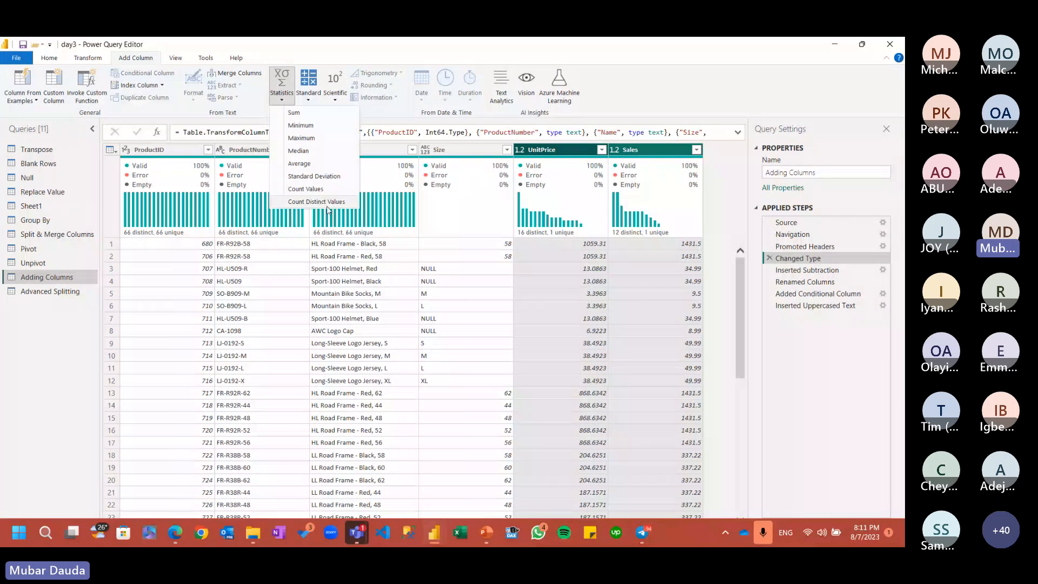
click(308, 94)
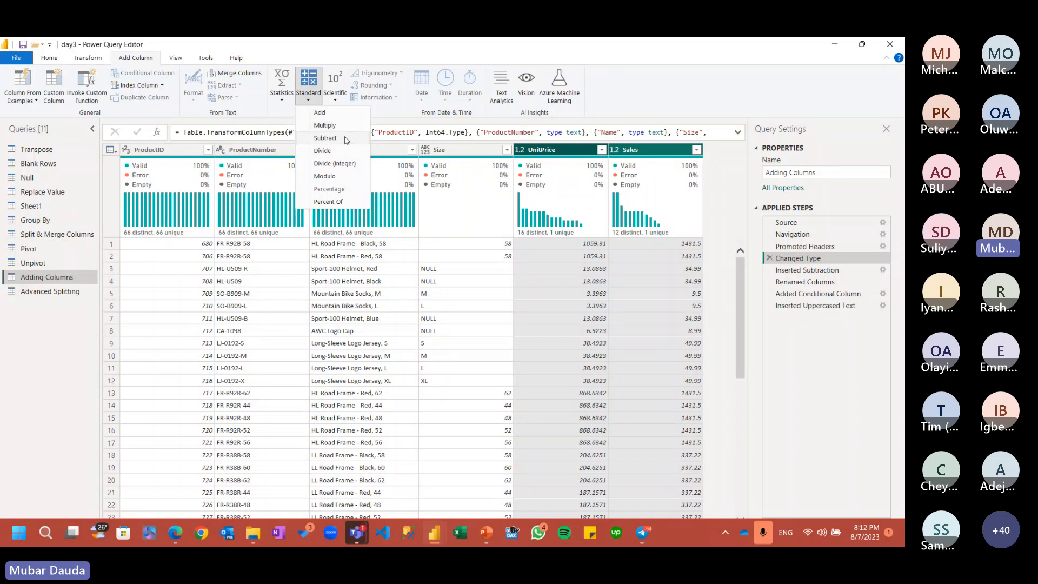
click(325, 138)
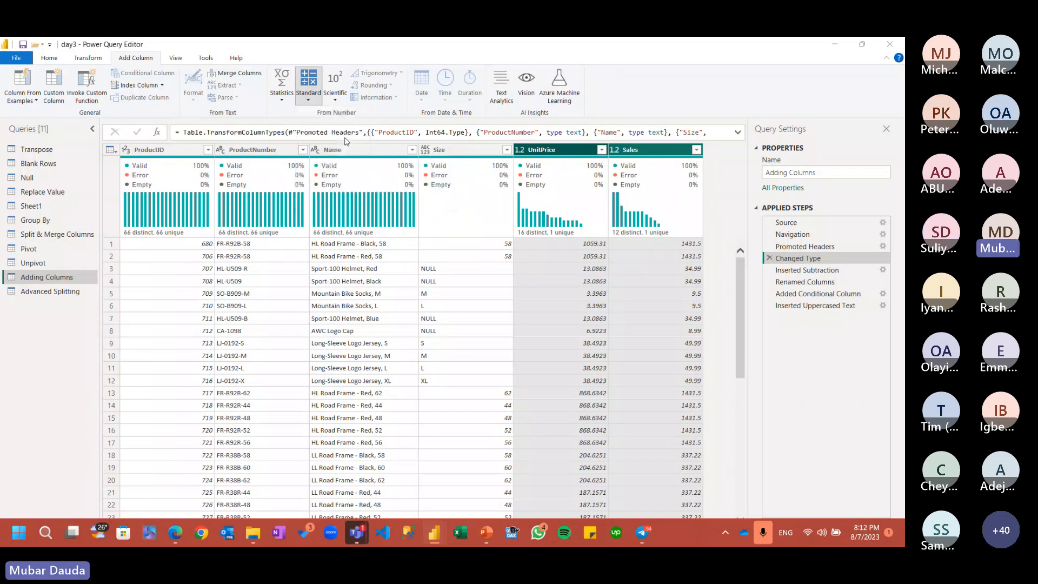
click(557, 324)
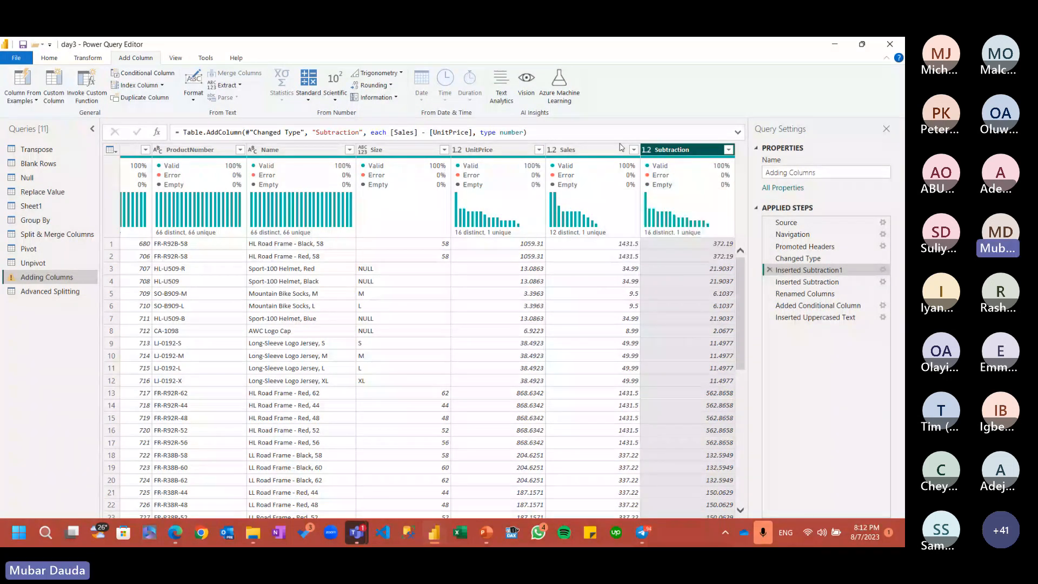
Step: Rename the Subtraction column to Profit and accept inserting the rename as an intermediate step
double_click(669, 150)
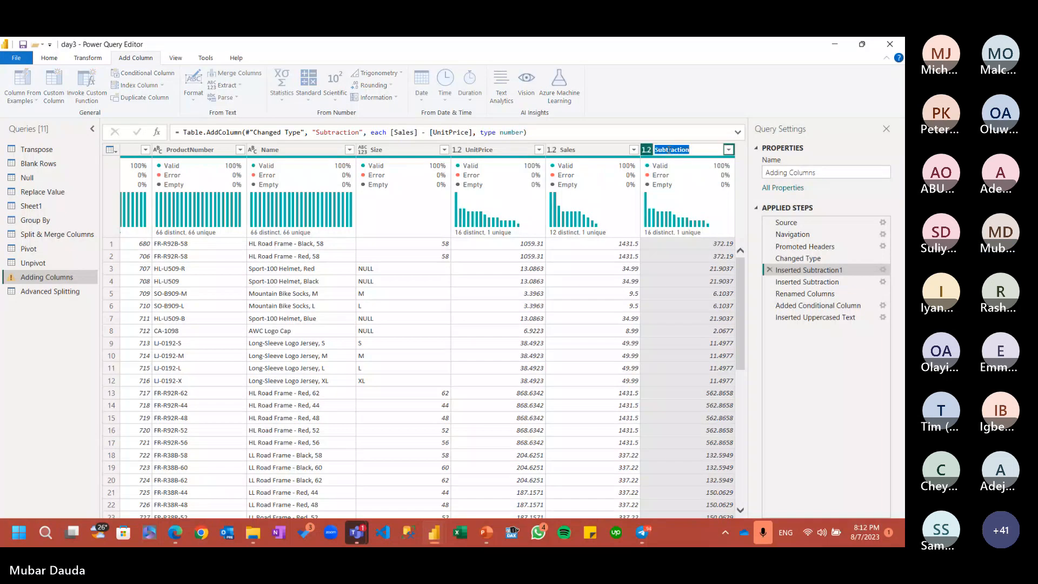
text(Profit)
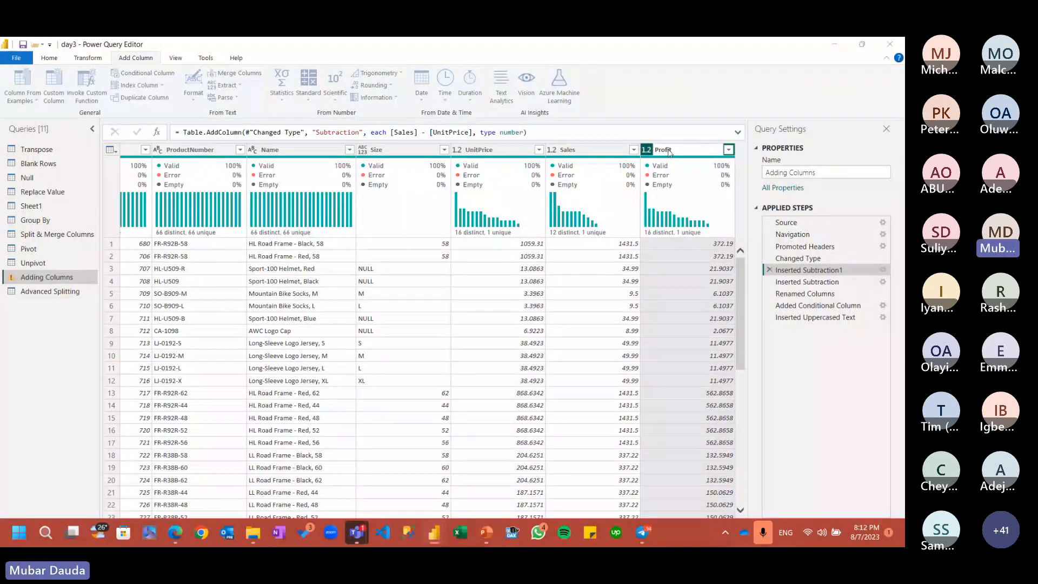
key(Return)
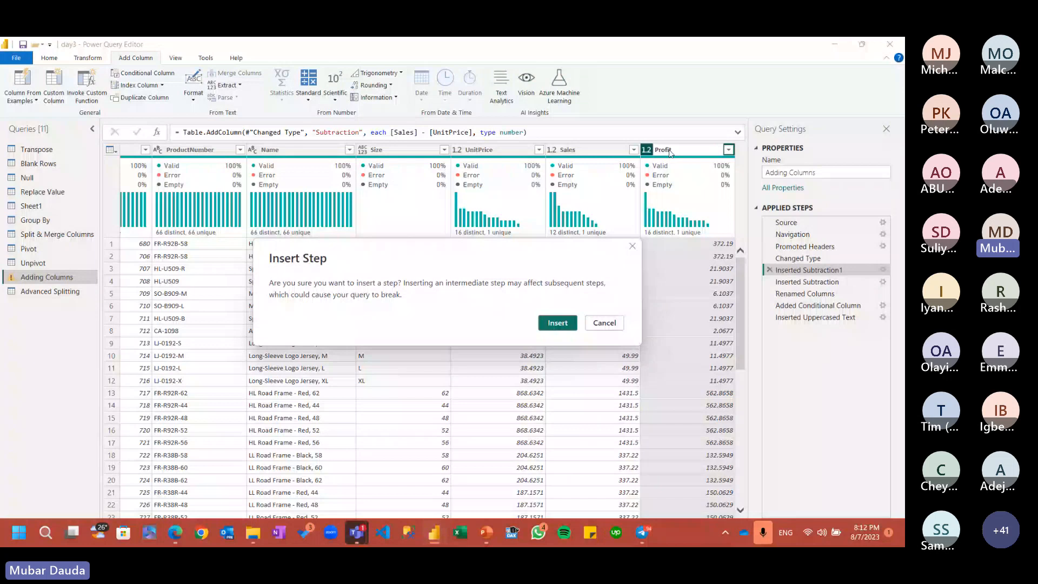
click(562, 325)
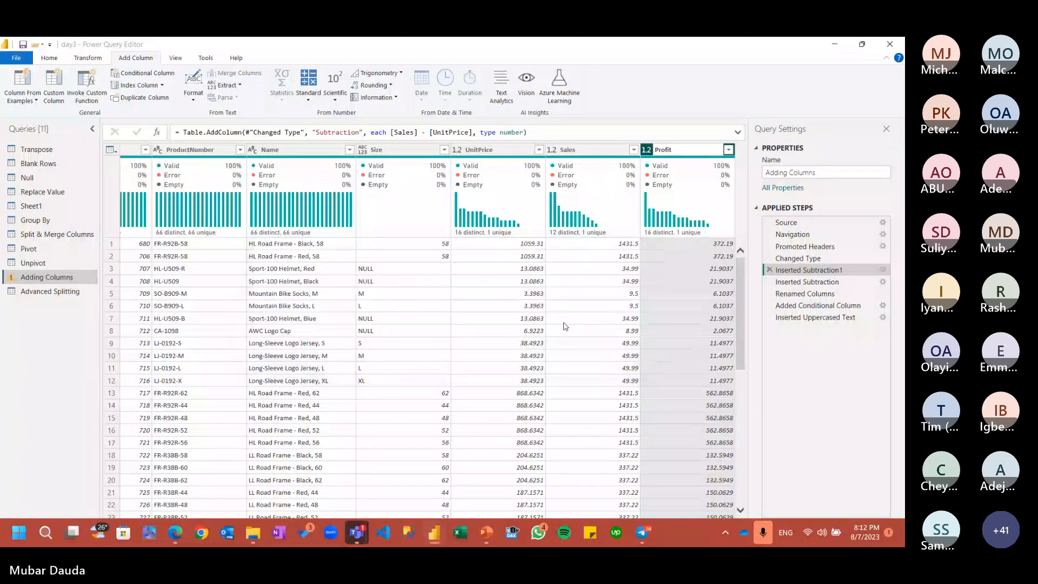
Step: Switch to the Teams meeting window, read the replies in the meeting chat, and return to Power Query Editor
key(alt+Tab)
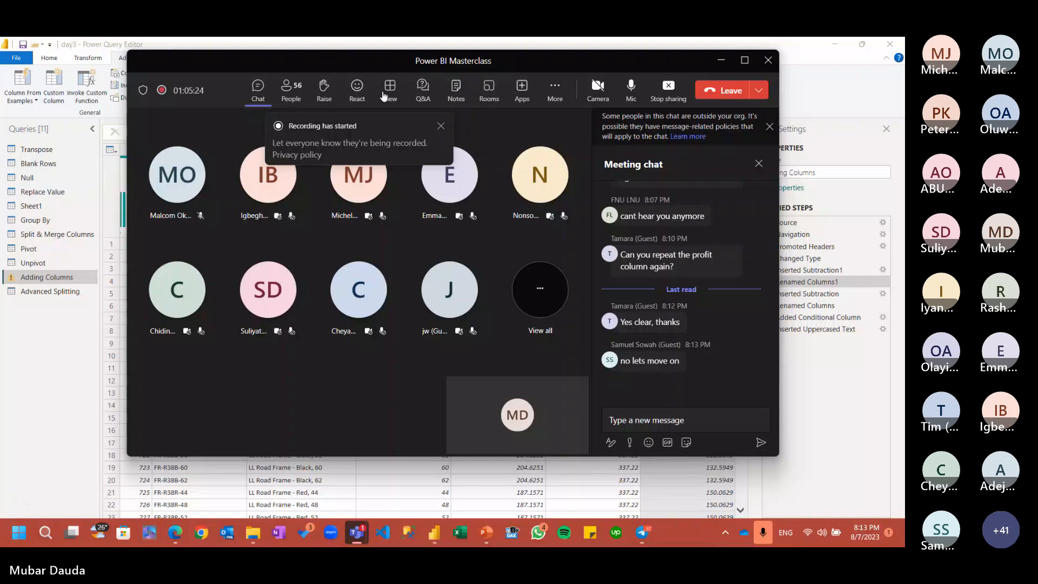
click(768, 61)
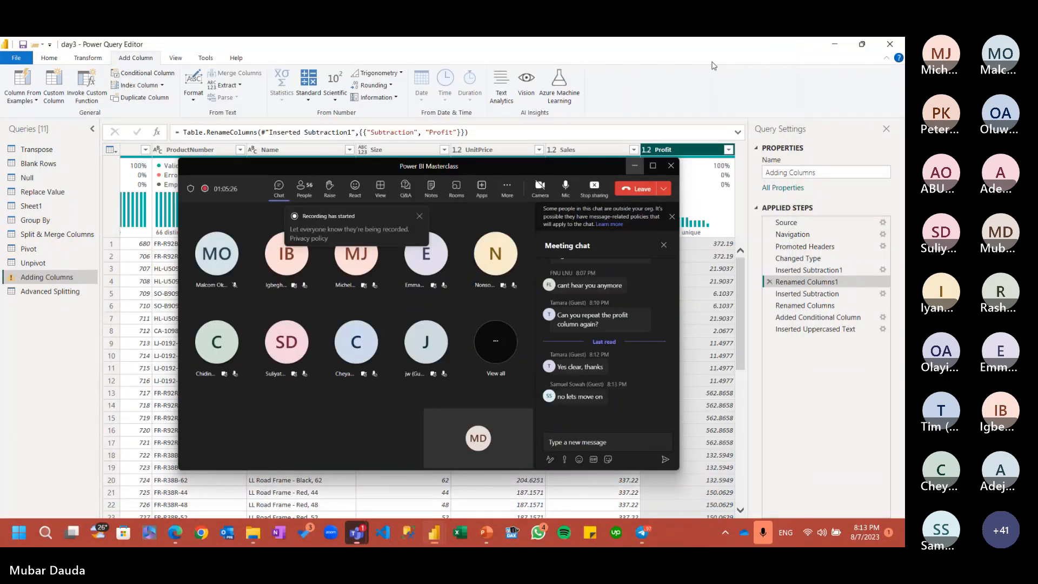
click(695, 233)
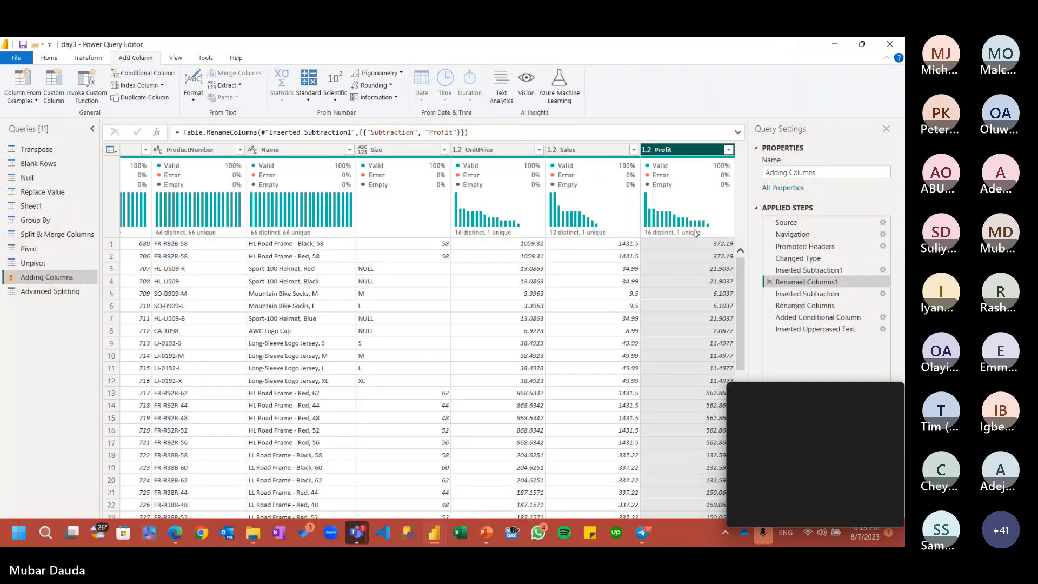
Step: Delete the Renamed Columns1 and Inserted Subtraction1 steps from Adding Columns and go back to the Inserted Uppercased Text step
click(769, 282)
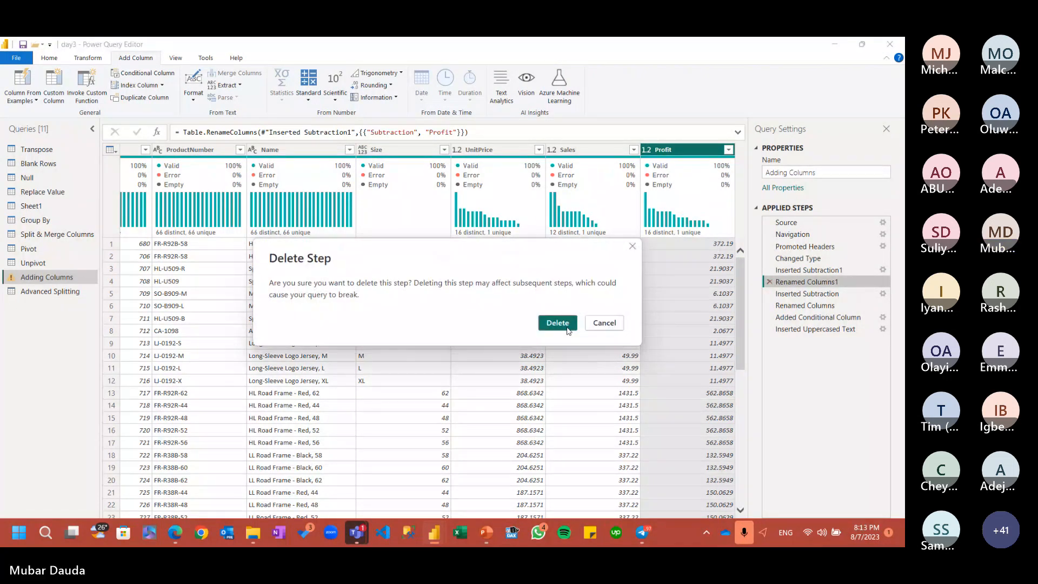
click(562, 324)
click(768, 271)
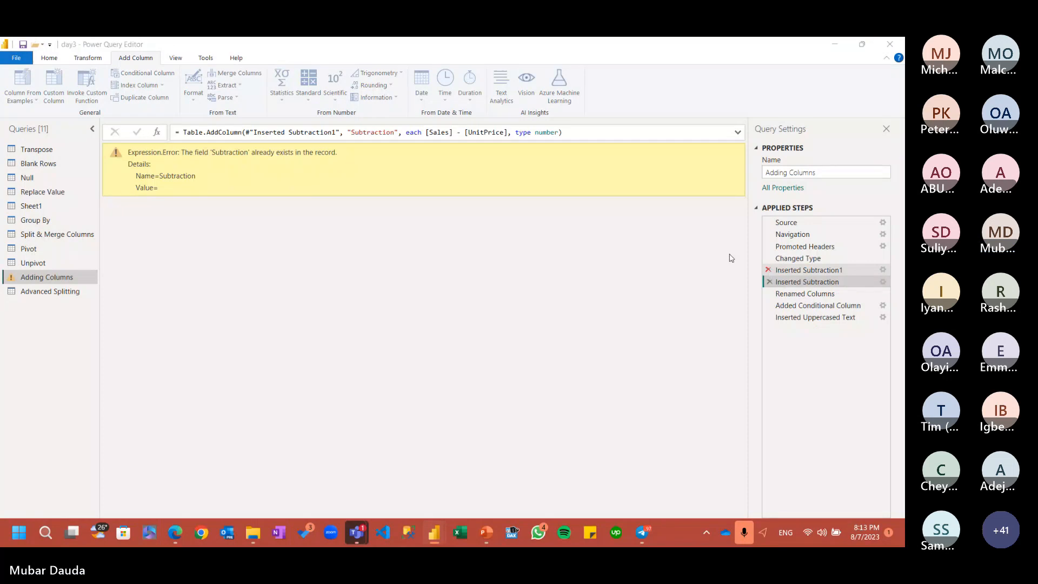
click(557, 323)
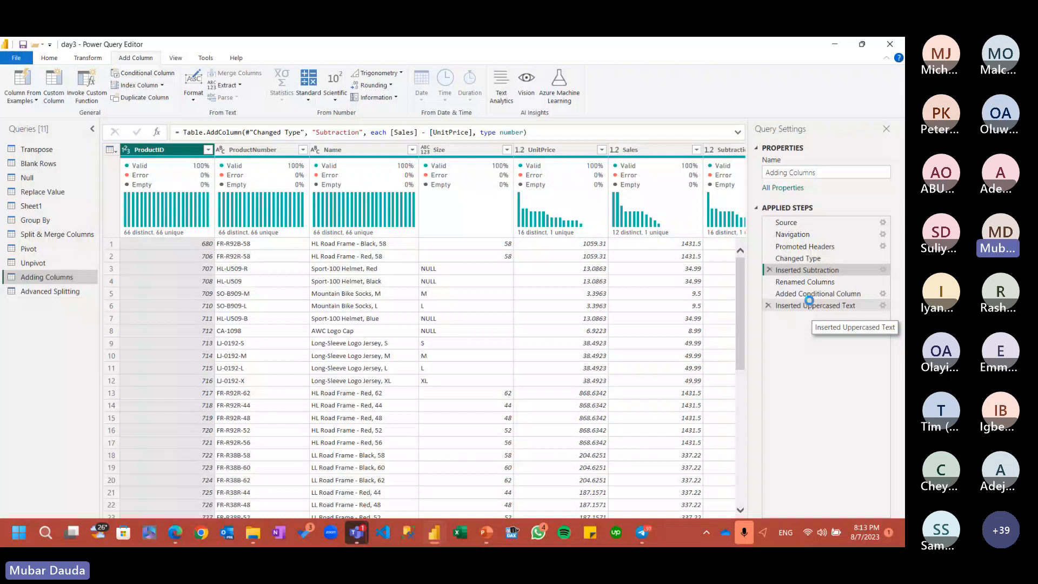
click(809, 305)
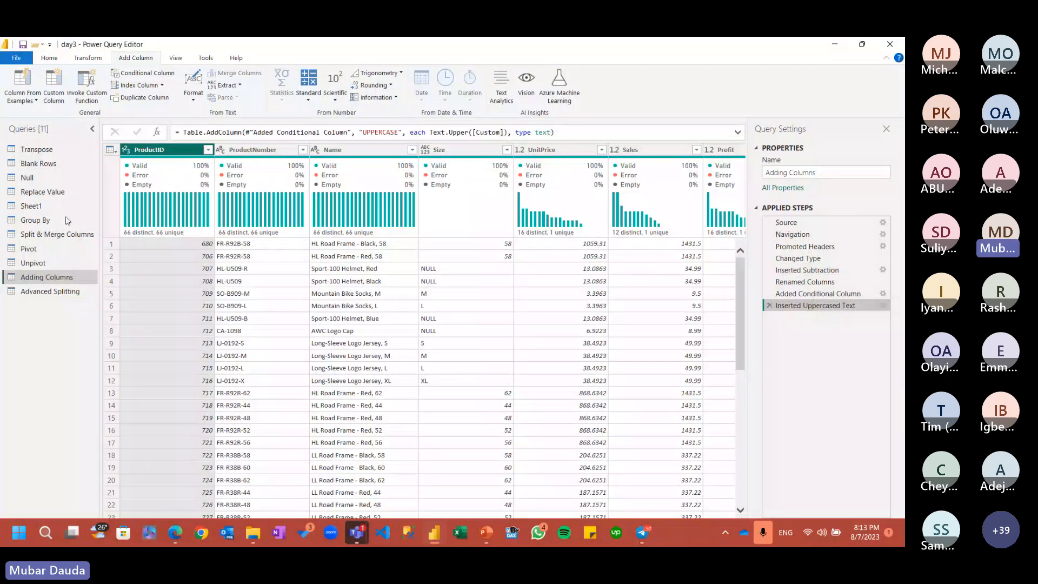
Step: Open the Advanced Splitting query and remove its Size column
click(68, 295)
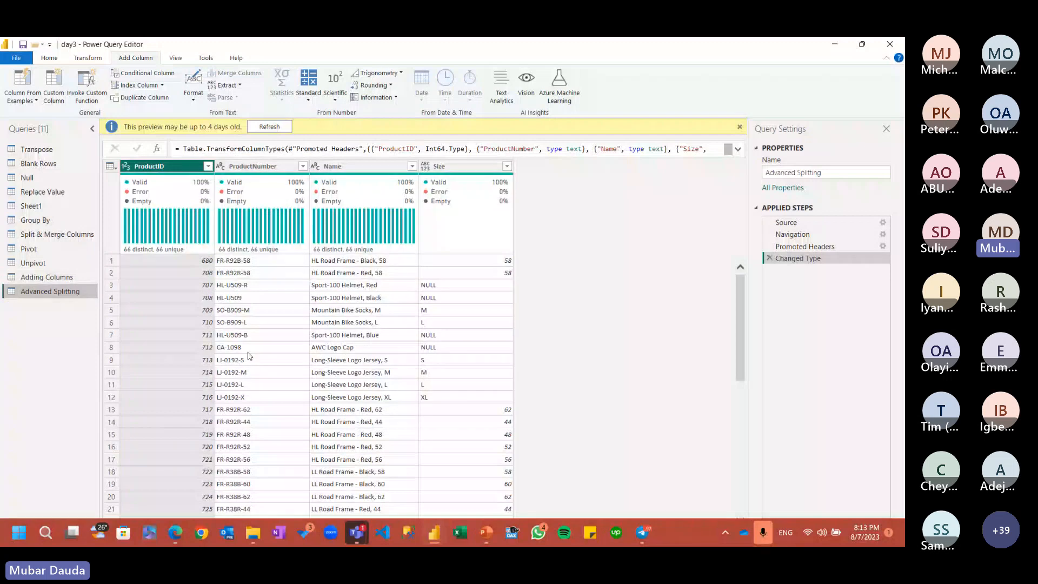
scroll(374, 367, down, 4)
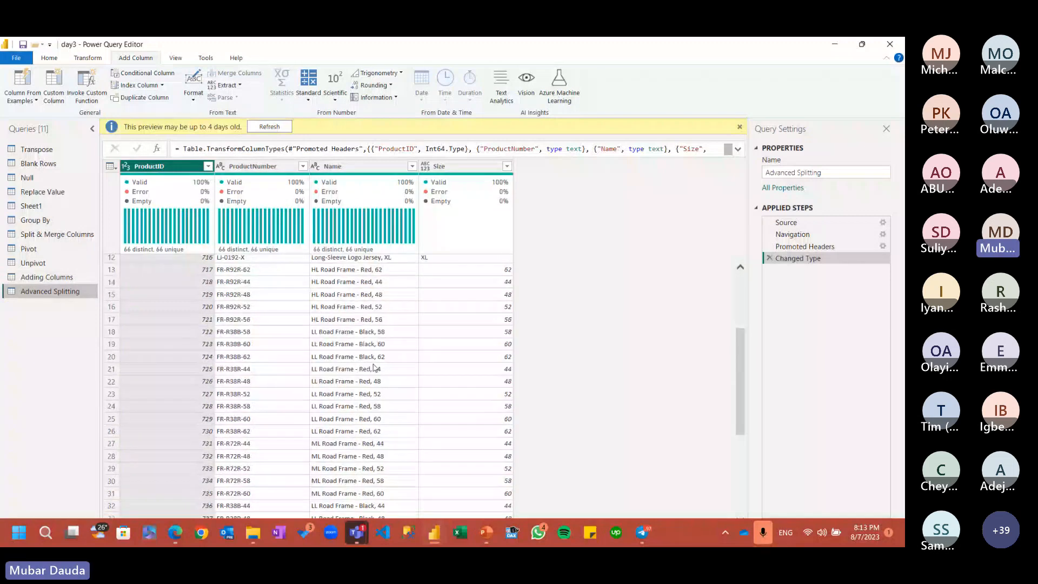
scroll(374, 368, up, 4)
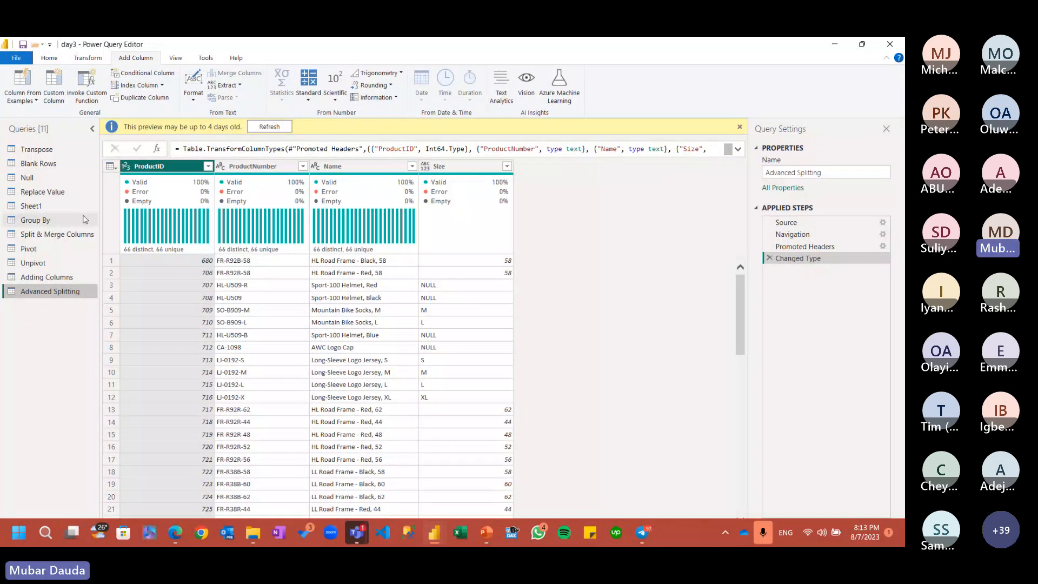
click(320, 237)
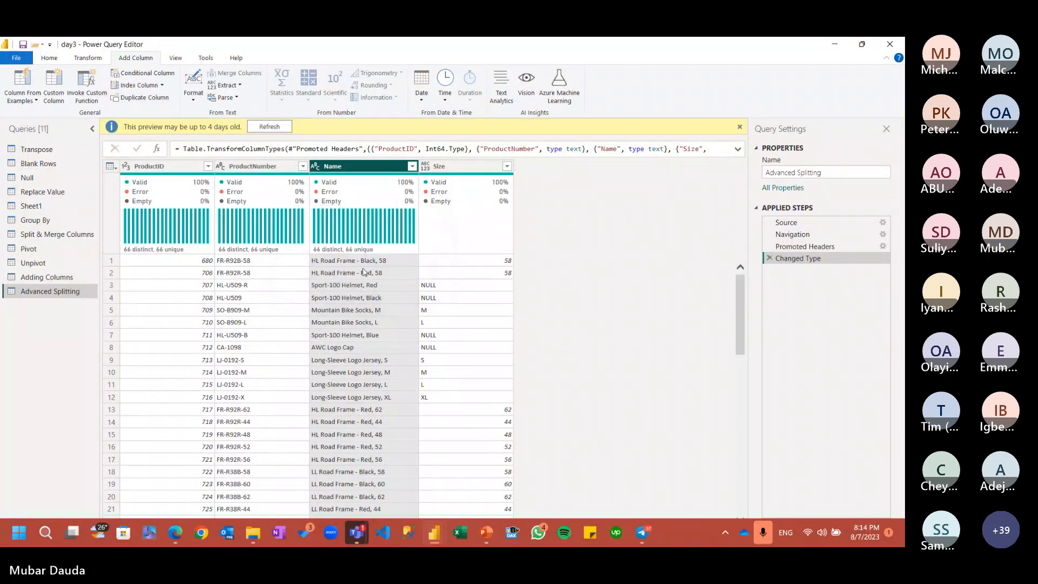
click(448, 168)
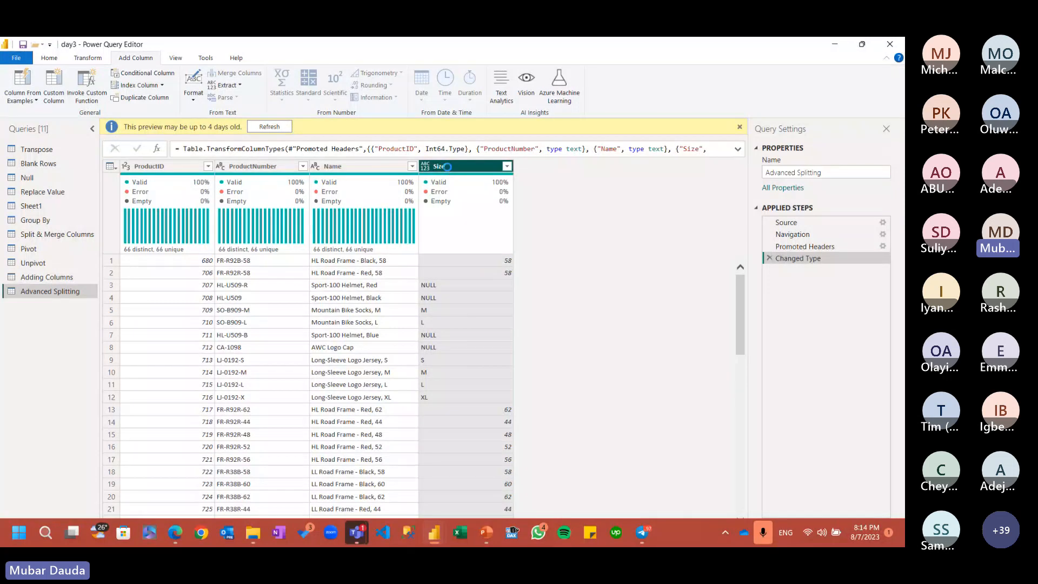
key(Delete)
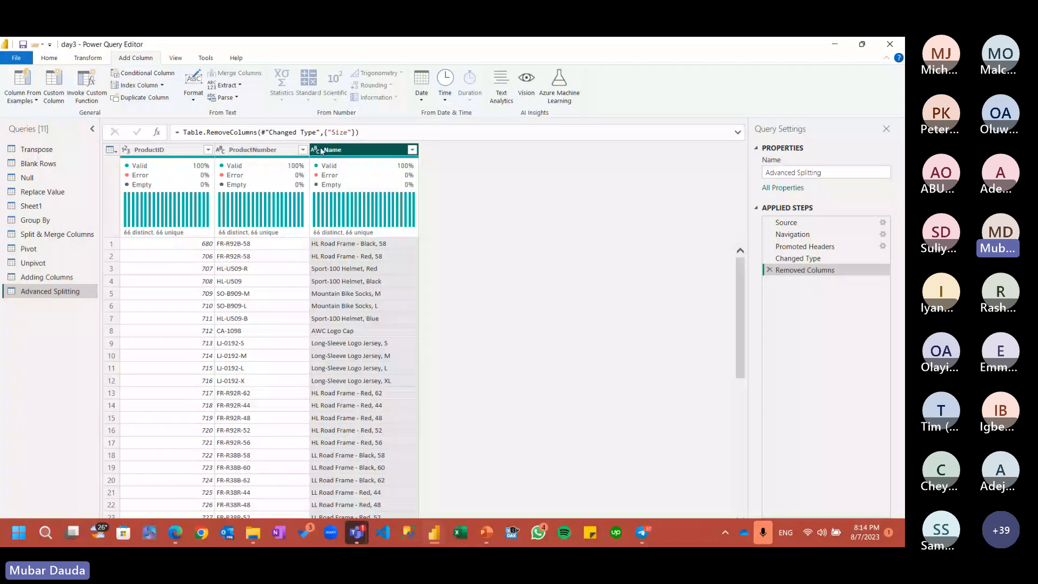
Step: Split the Name column by delimiter, using a custom comma delimiter and splitting at the right-most delimiter
click(88, 58)
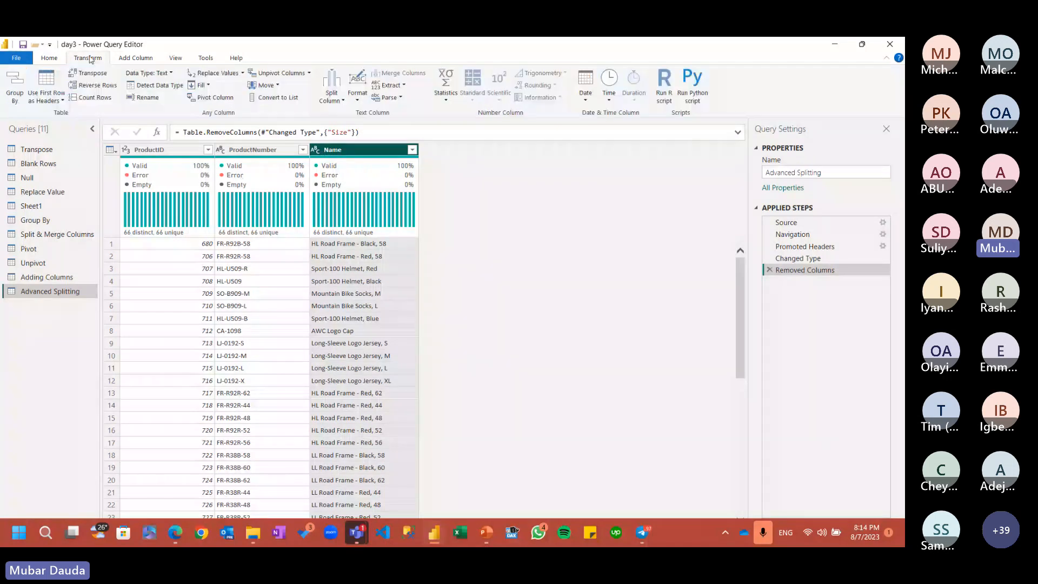
click(334, 103)
click(349, 119)
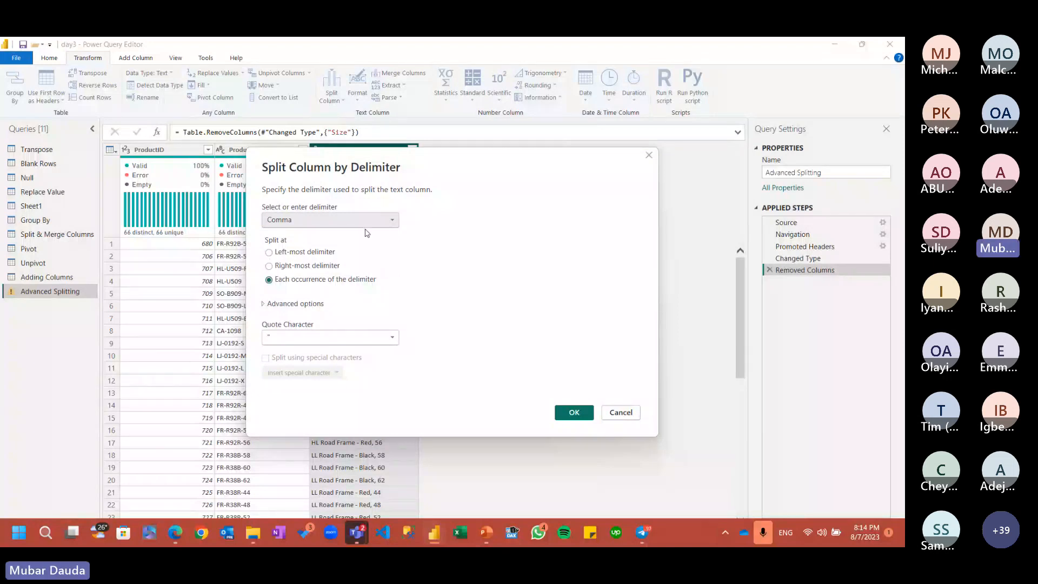
drag(430, 174, 655, 159)
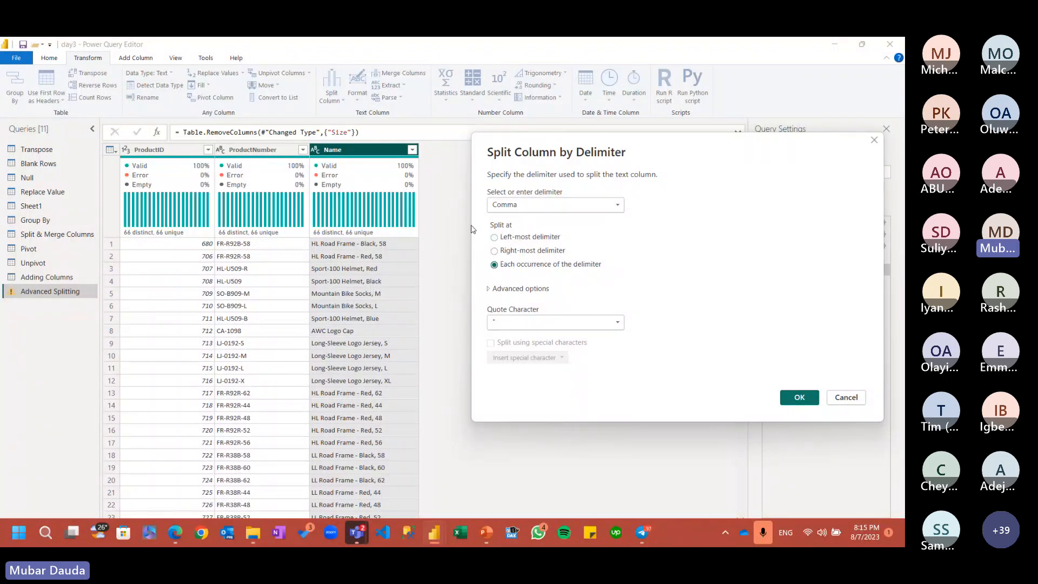
click(533, 204)
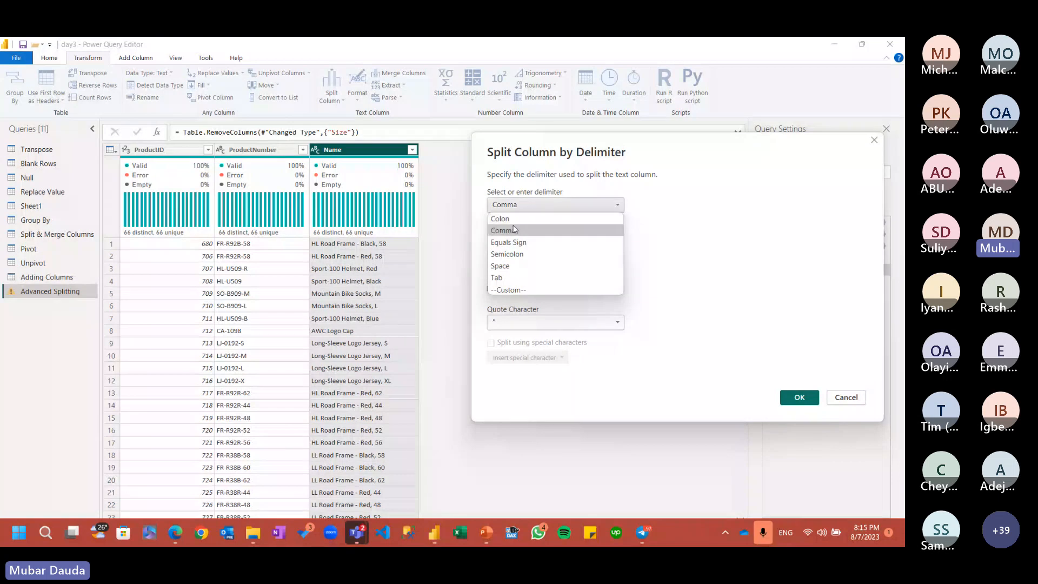
click(378, 257)
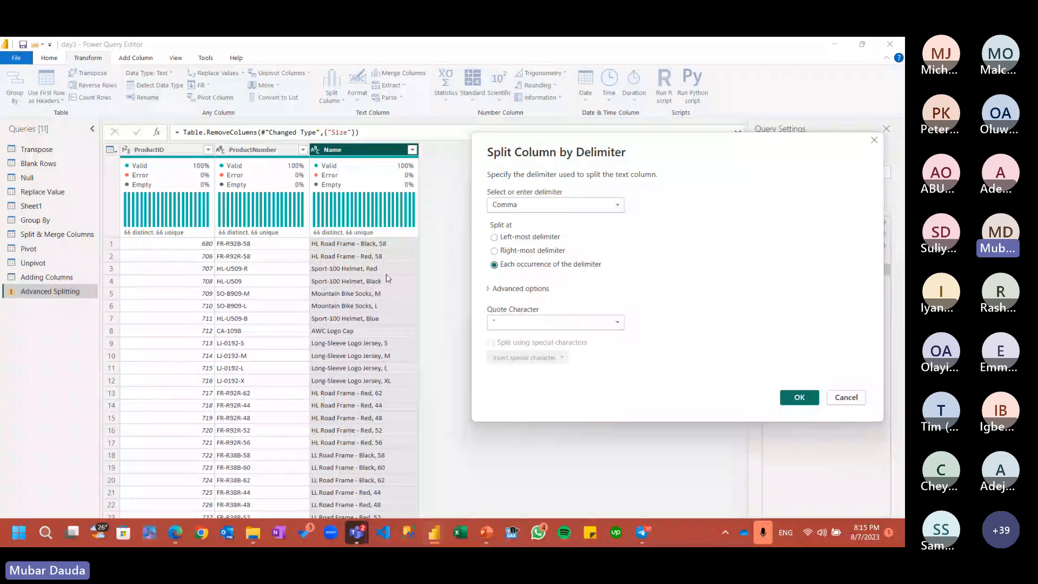
click(552, 204)
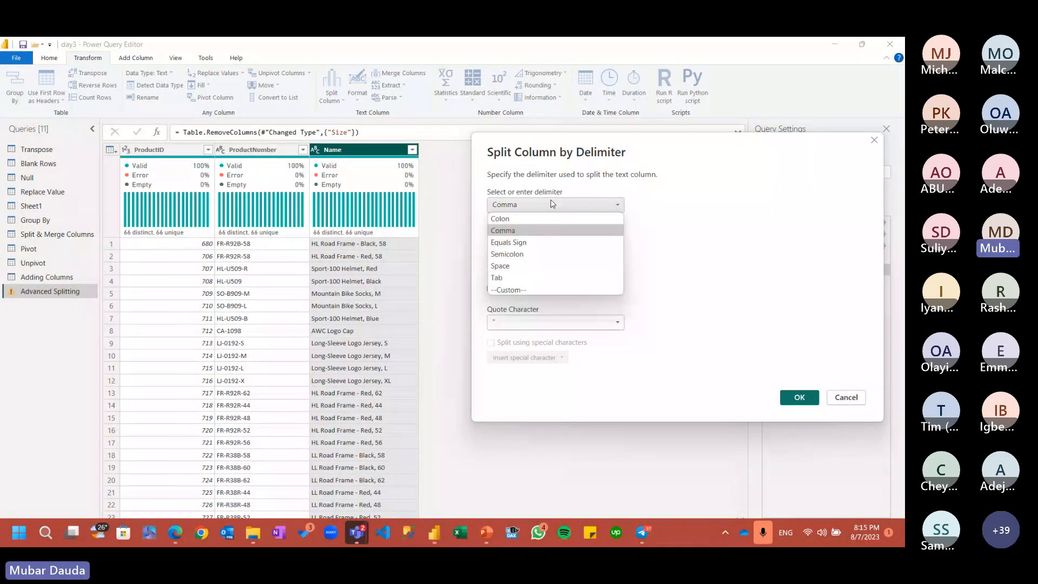
click(523, 288)
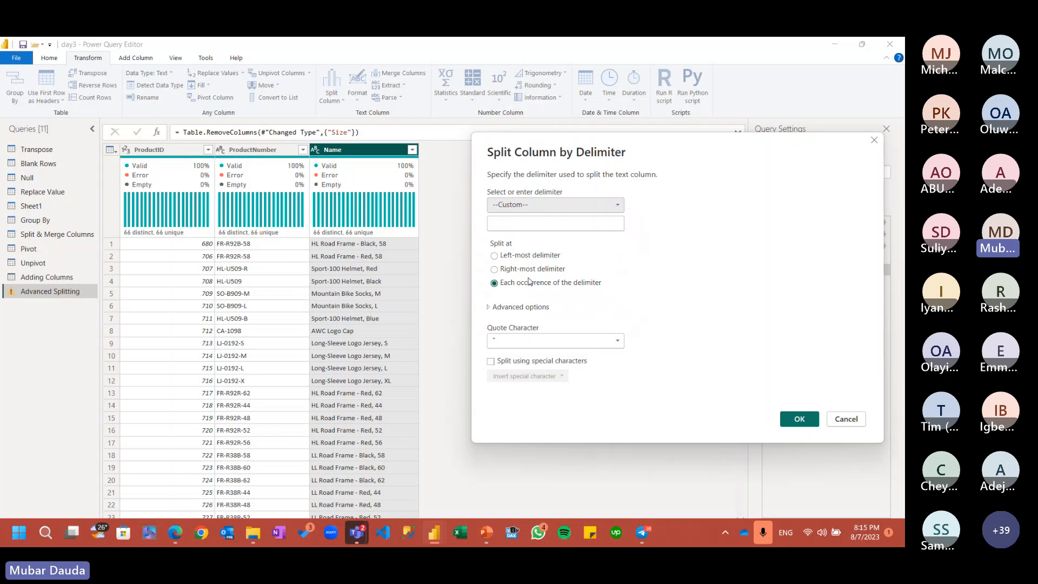
click(515, 222)
click(515, 222)
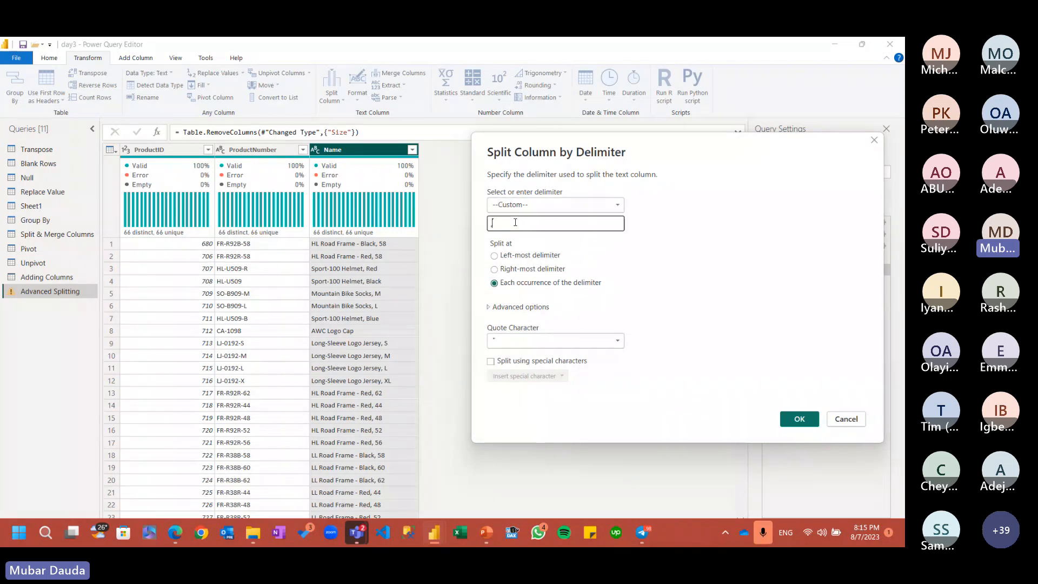
text(,)
click(513, 268)
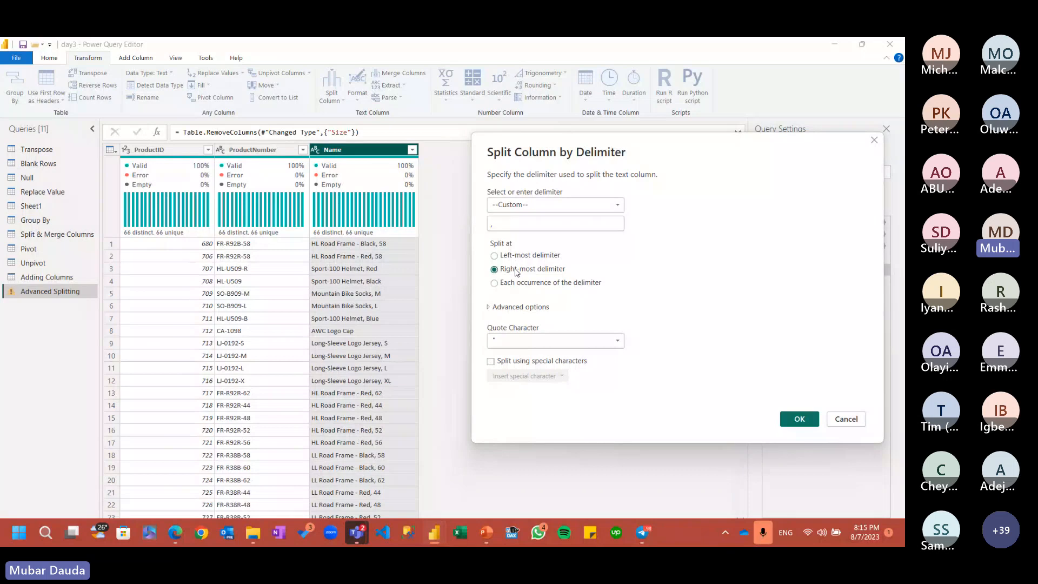
click(799, 419)
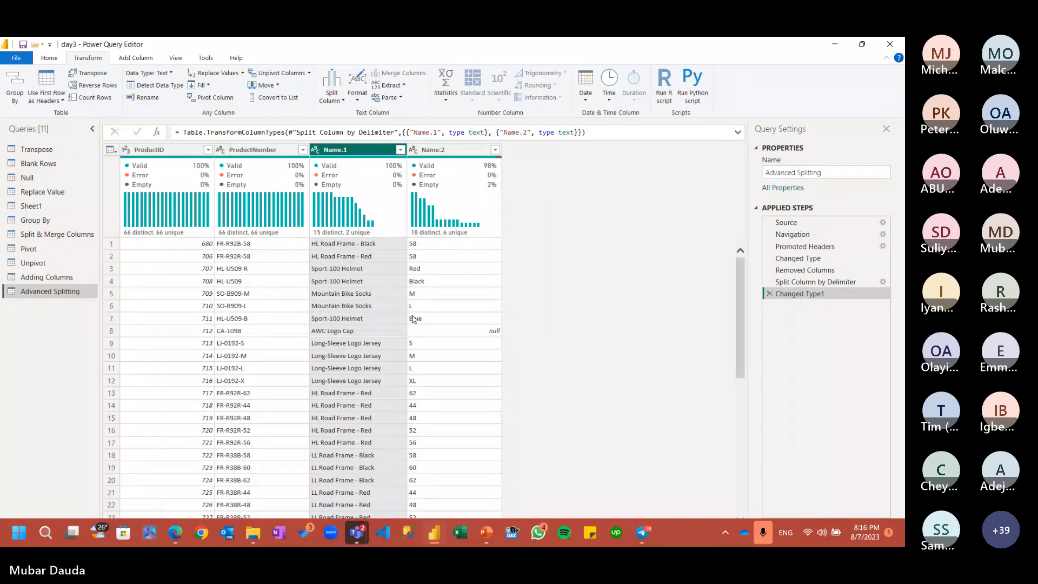
Step: Rename the Name.2 column to Size
double_click(440, 148)
text(Si)
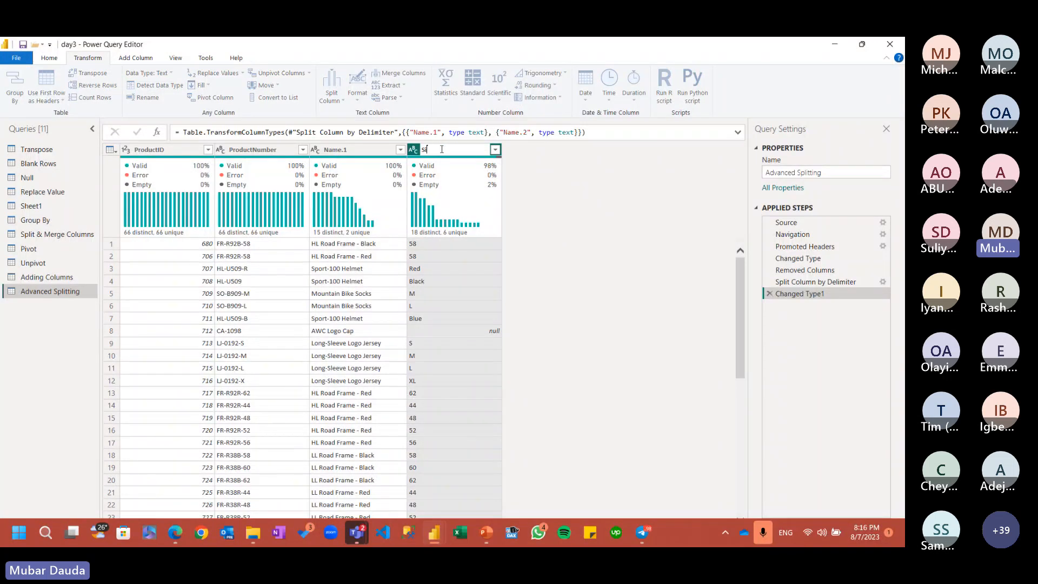
text(ze)
key(Return)
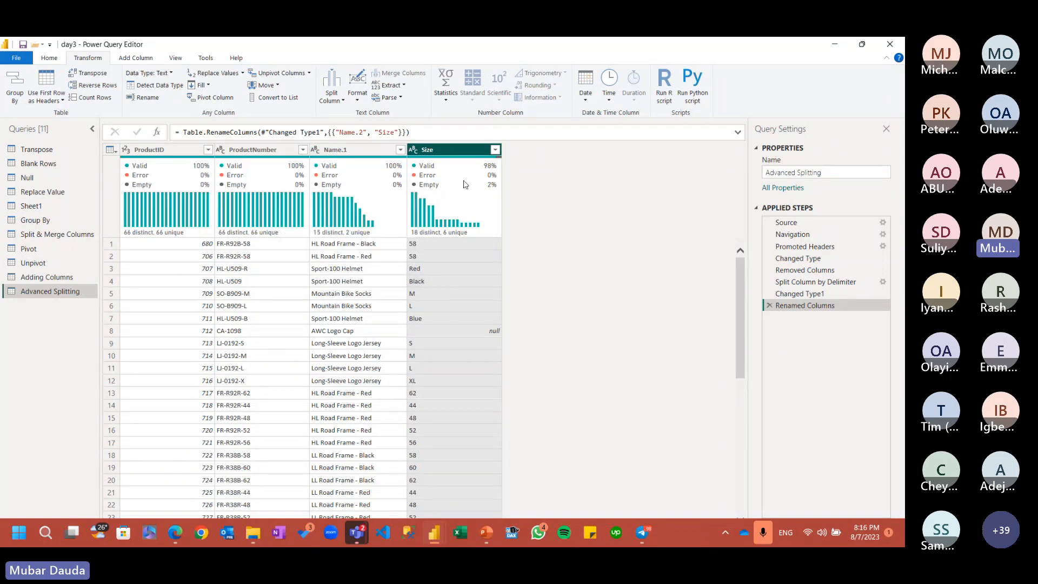
Step: Split the Name.1 column by a custom hyphen delimiter with surrounding spaces, at the left-most delimiter
click(365, 151)
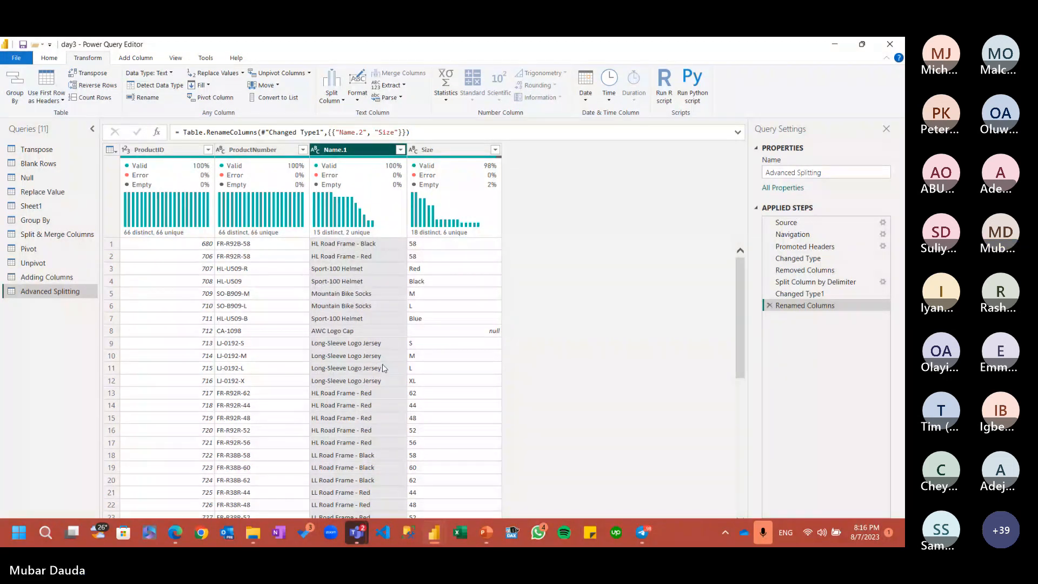
scroll(380, 372, down, 9)
scroll(380, 372, down, 5)
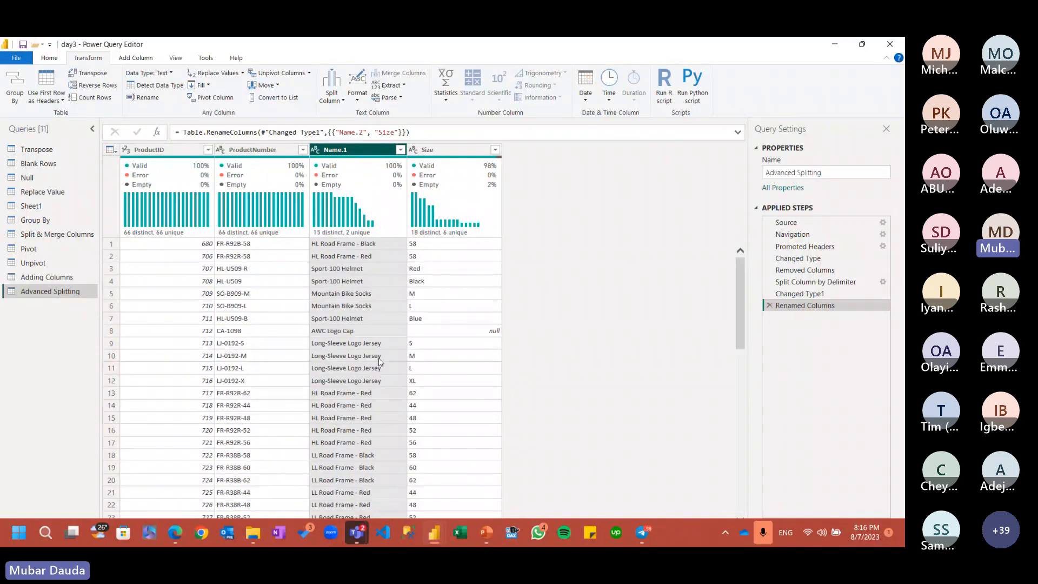
scroll(380, 361, up, 14)
click(333, 97)
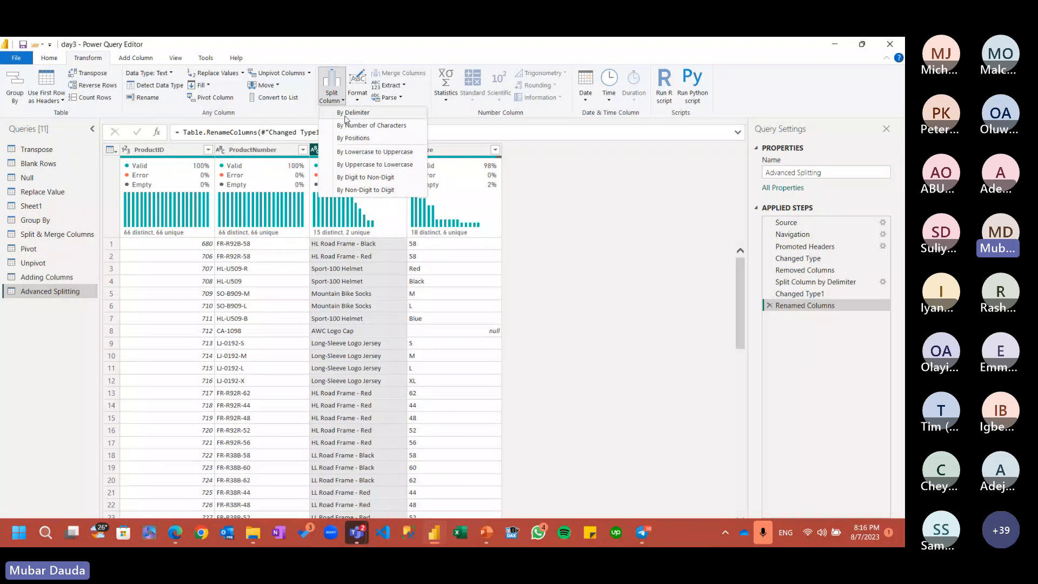
click(347, 116)
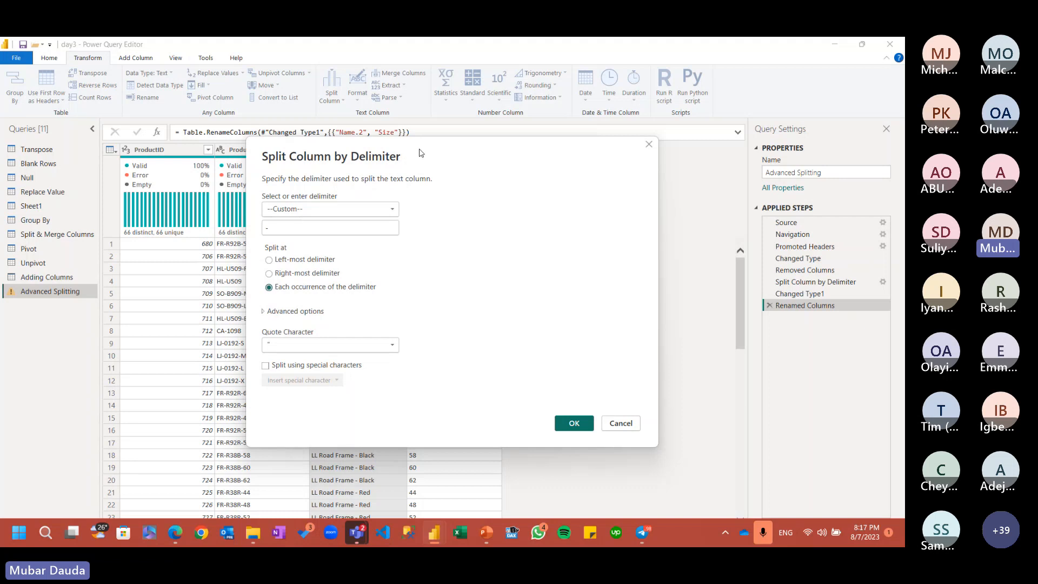
drag(415, 140, 728, 95)
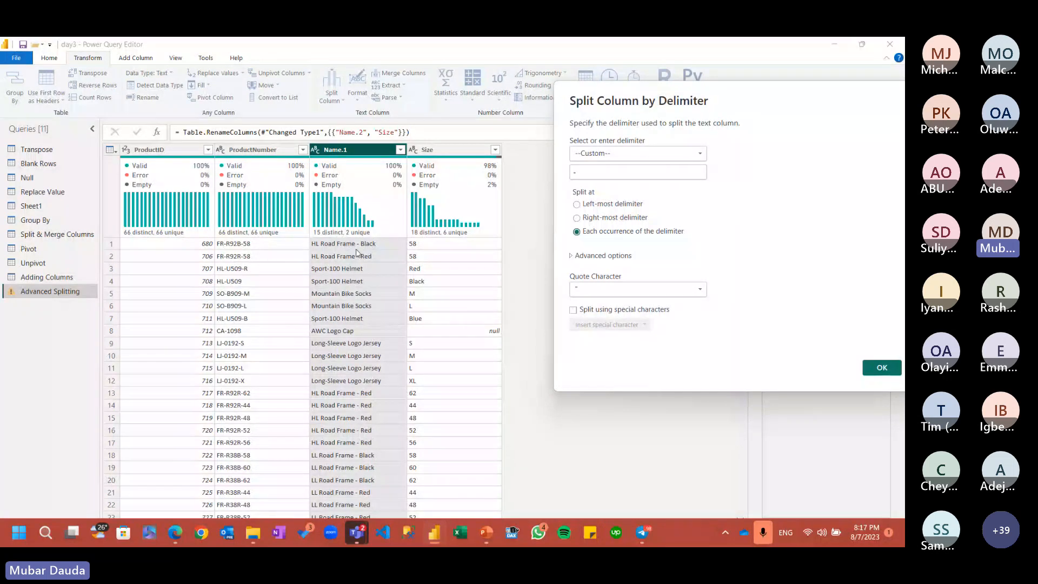
click(578, 178)
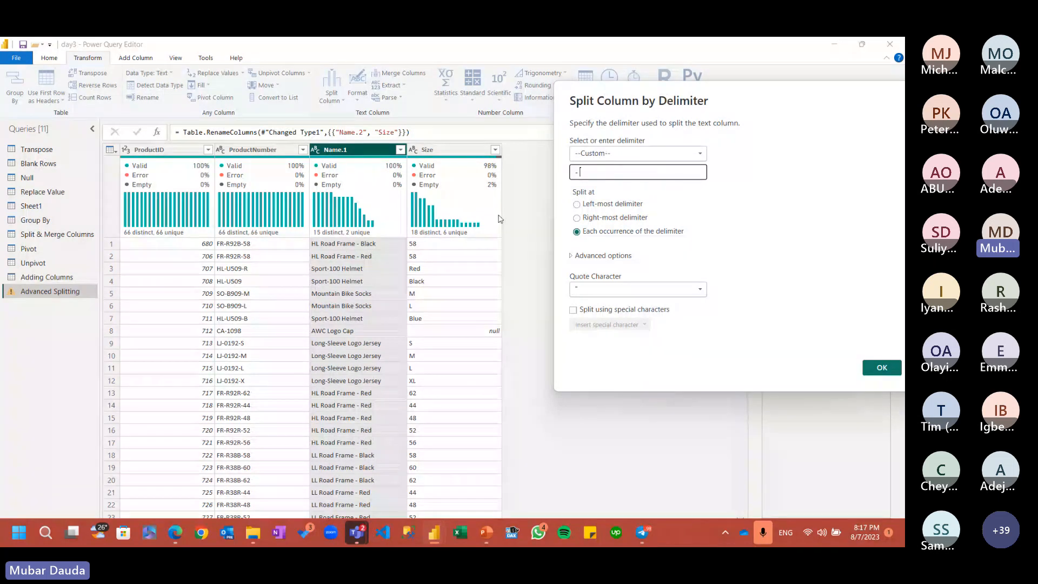
click(635, 208)
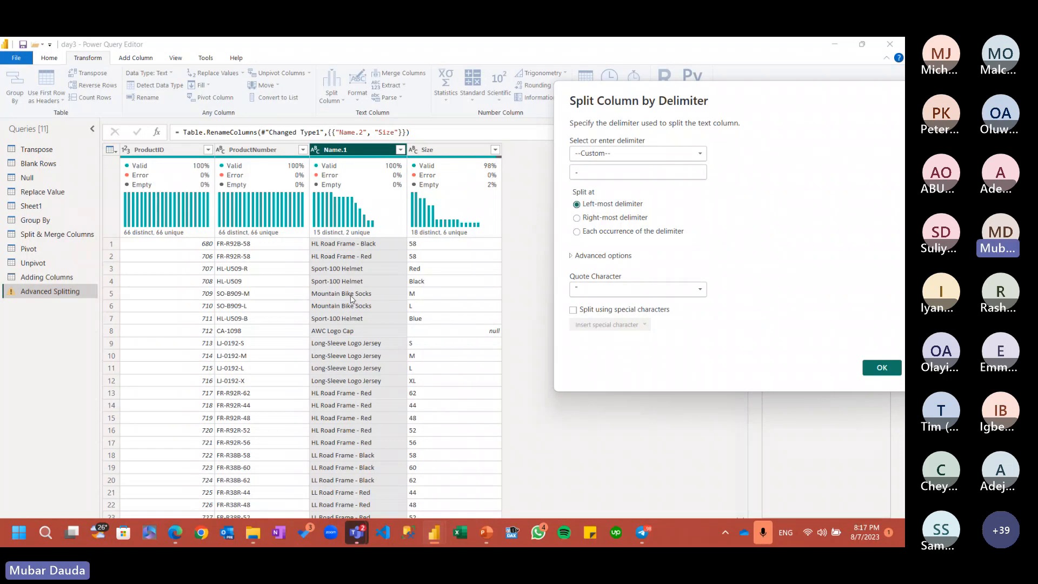
key(Return)
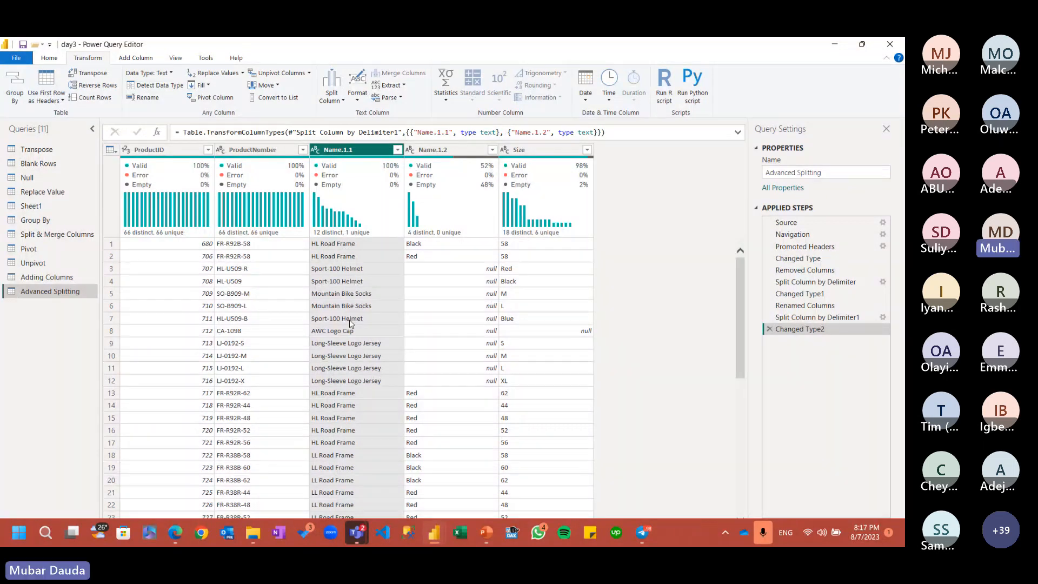
Step: Review the split product names down the whole table, and check the Power BI Masterclass meeting chat in Teams
scroll(350, 328, down, 14)
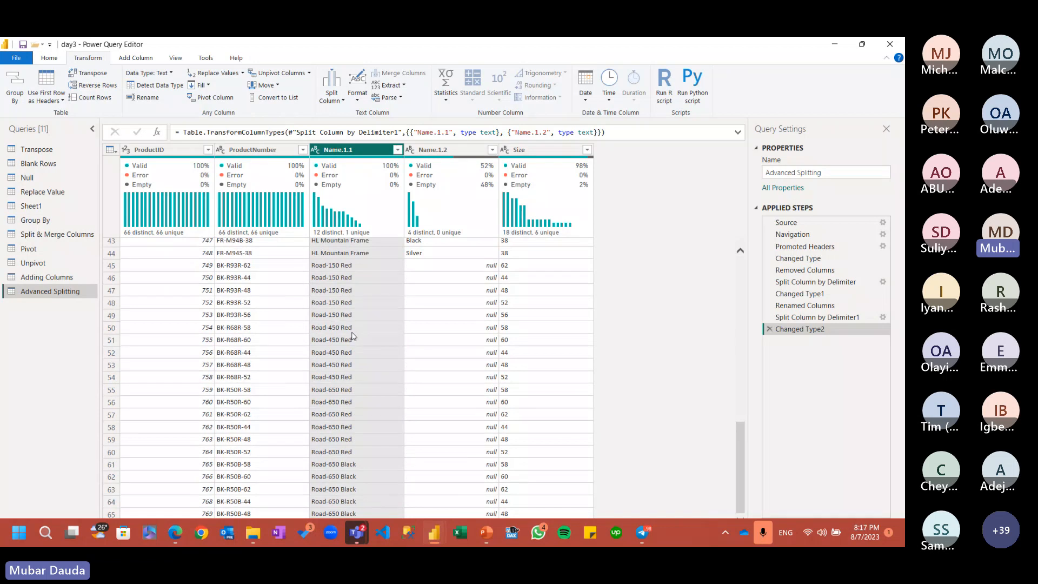
scroll(352, 335, up, 14)
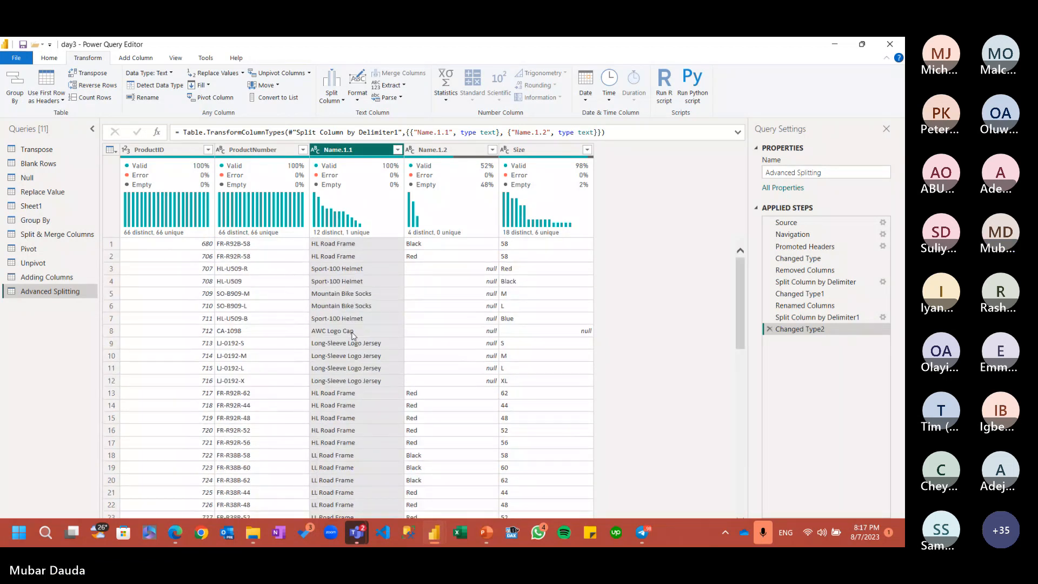
scroll(352, 334, down, 15)
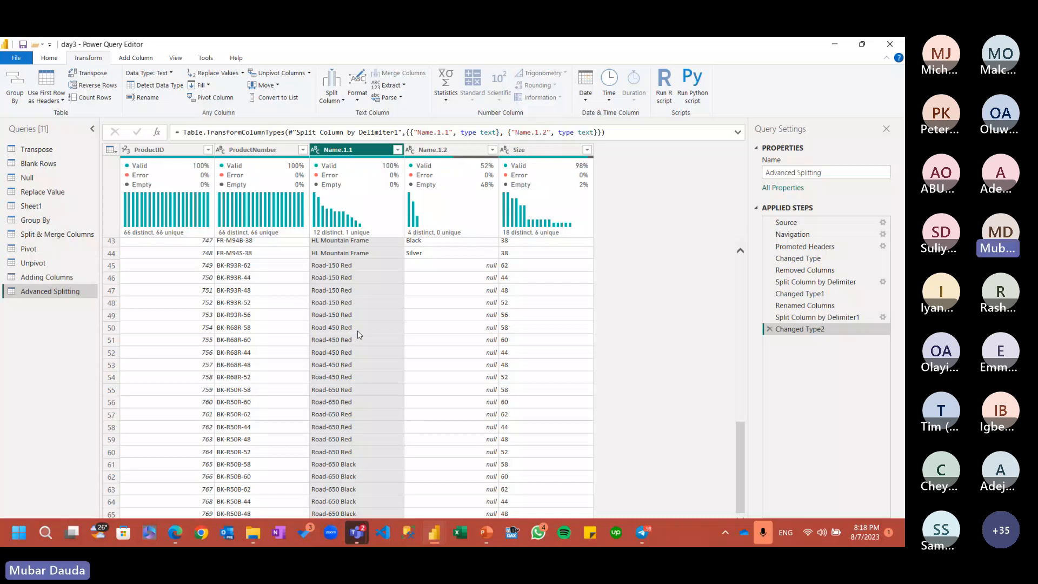
click(357, 533)
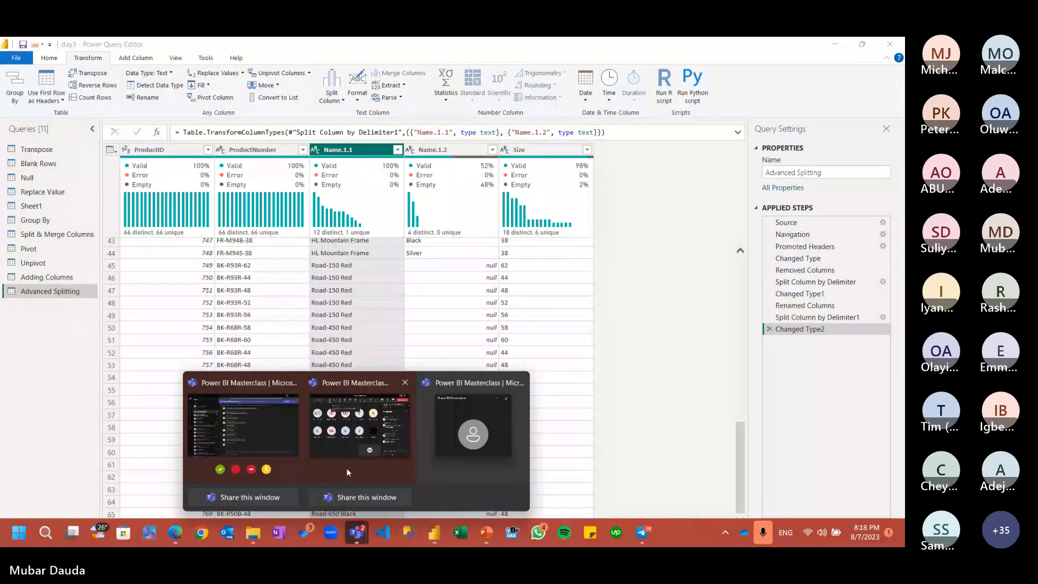
click(347, 472)
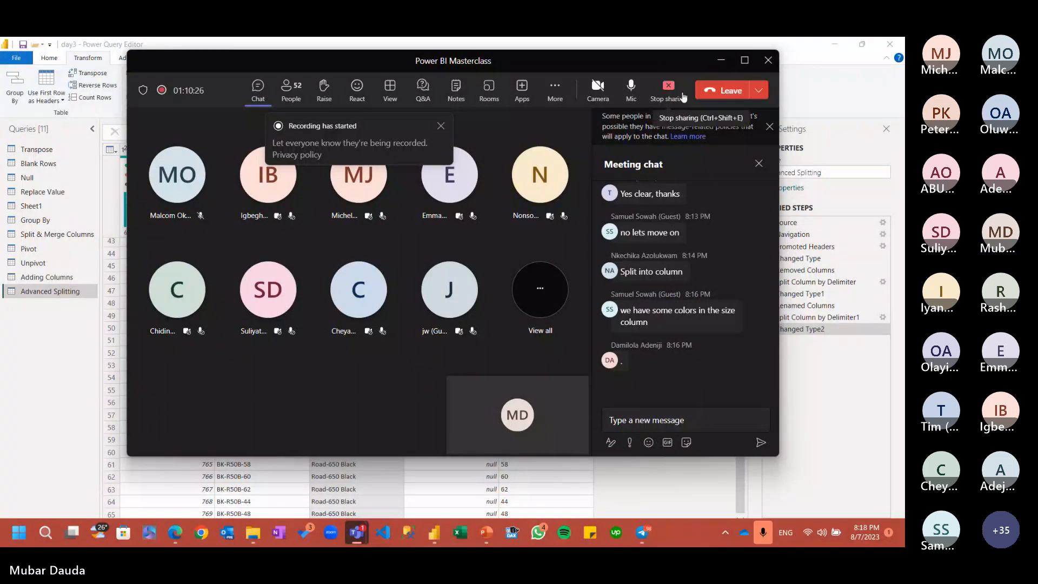
click(720, 62)
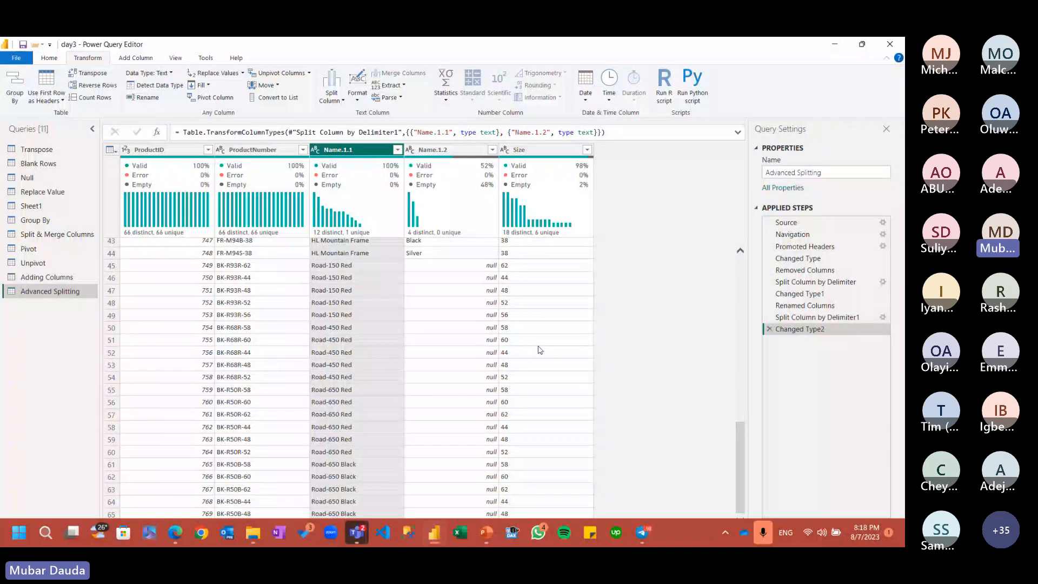
Step: Start a conditional column in Advanced Splitting whose first clause tests the Size column with the equals operator
scroll(519, 270, up, 10)
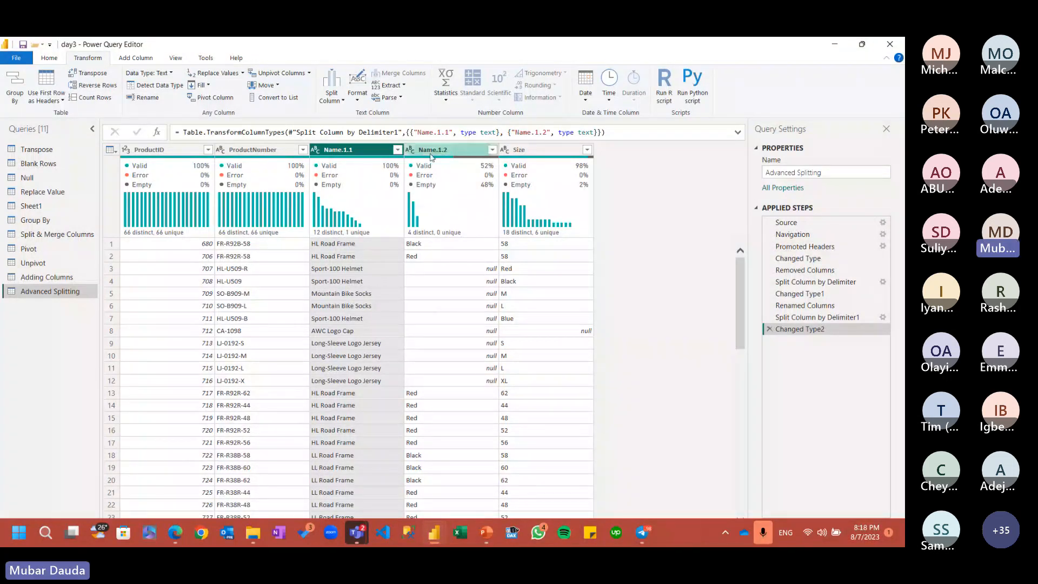
click(135, 57)
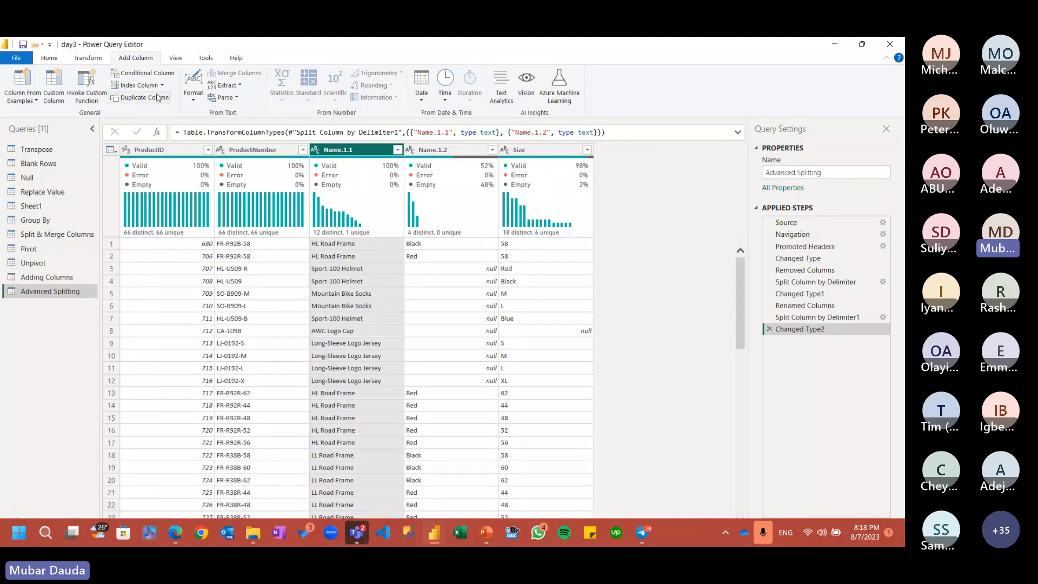
click(136, 74)
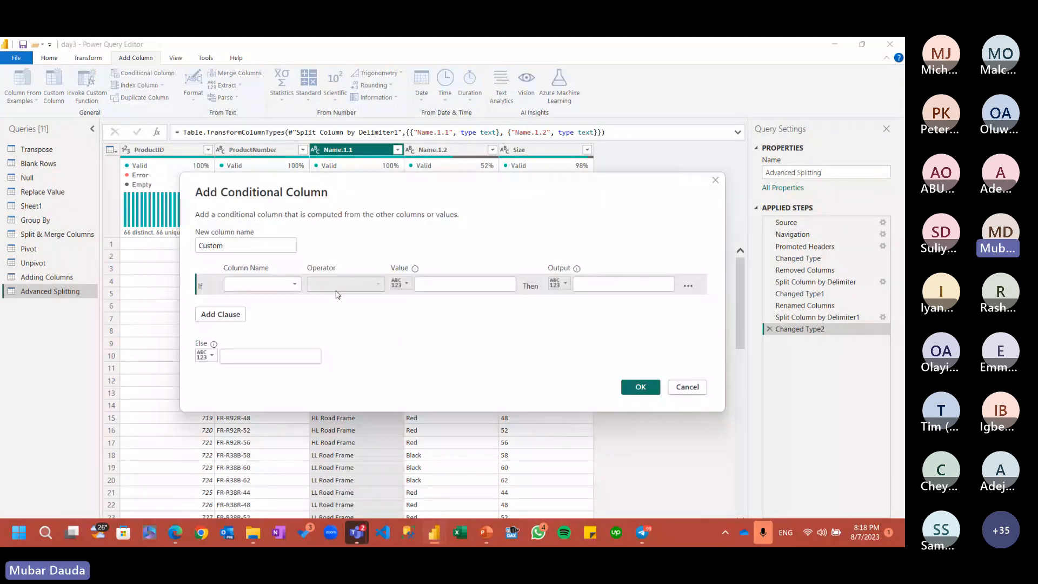
drag(392, 192, 375, 167)
click(267, 246)
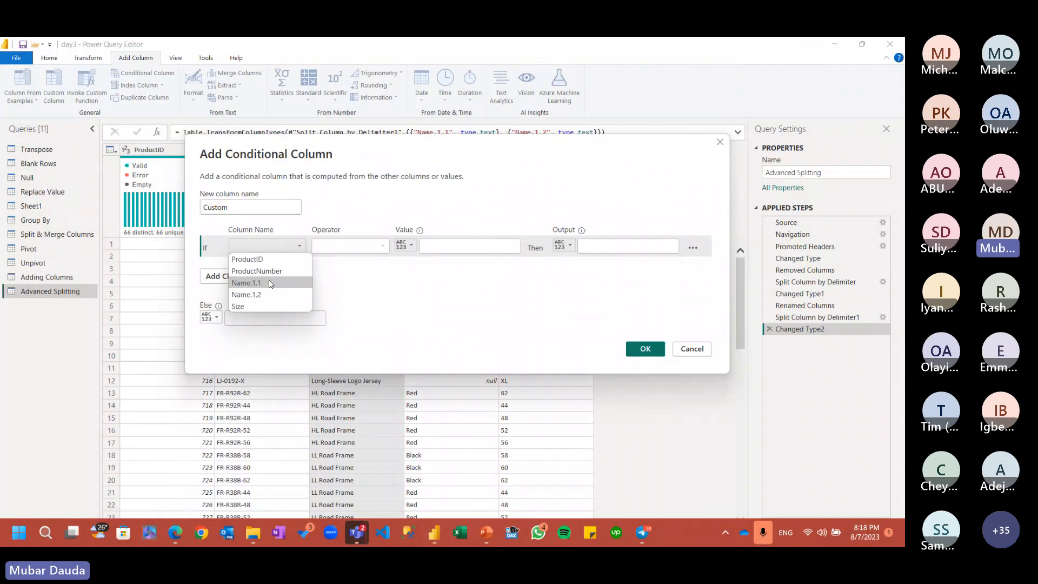
click(268, 305)
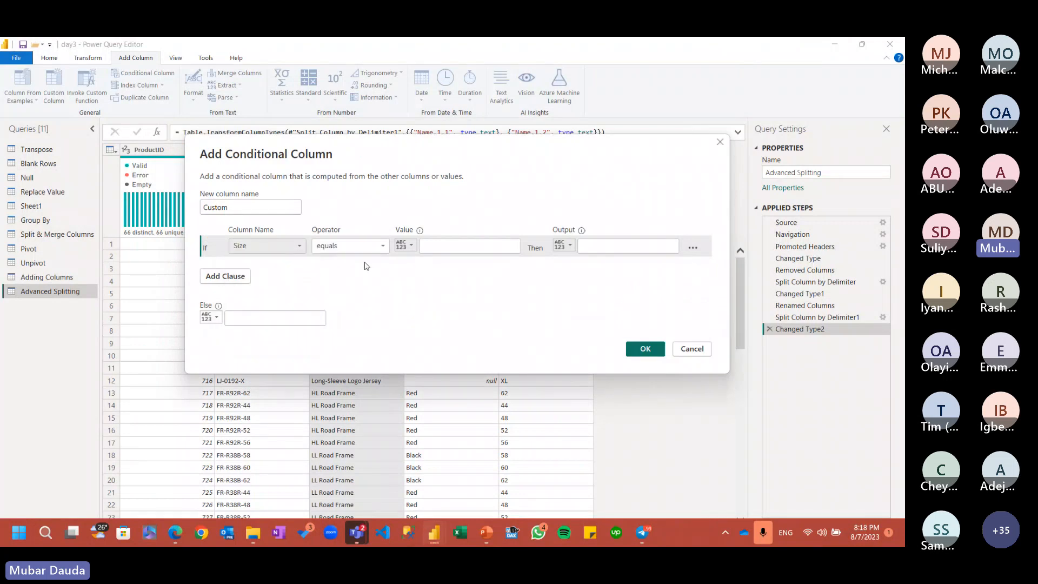
click(350, 246)
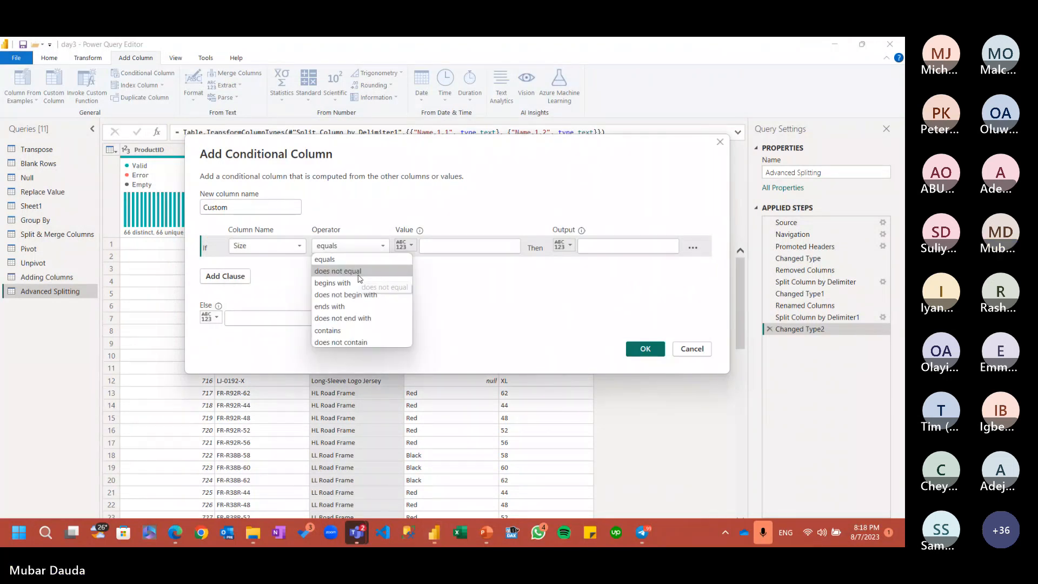
click(353, 260)
Step: Set the first clause's comparison value to Black
click(437, 244)
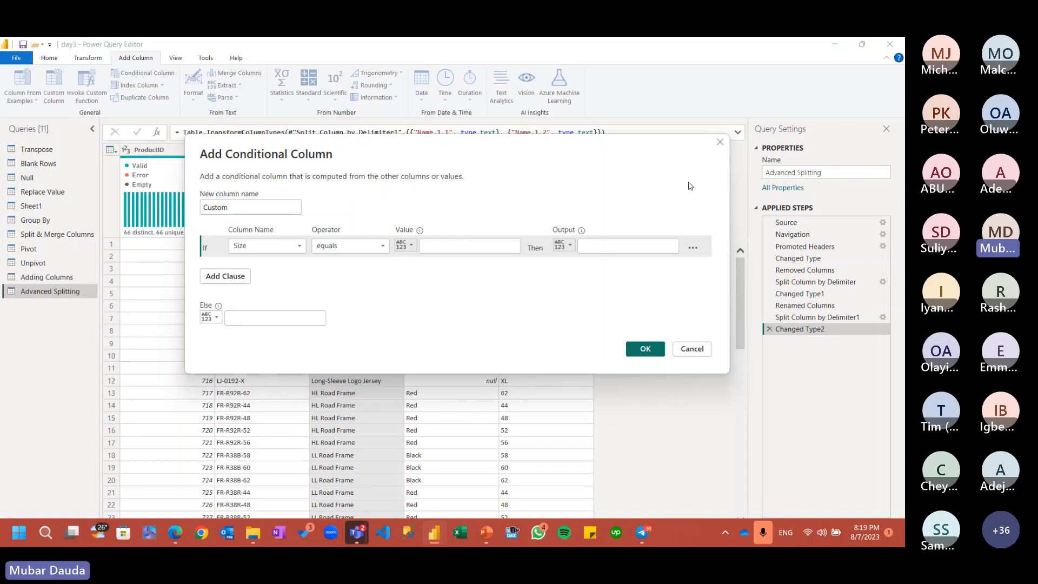
drag(689, 186, 701, 86)
click(549, 192)
text(V)
key(BackSpace)
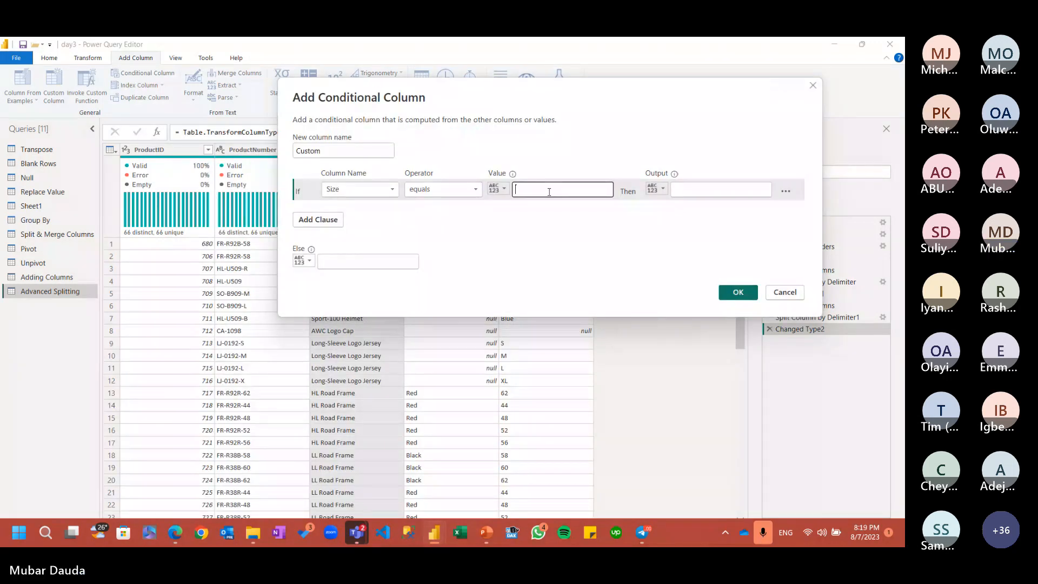
text(Black)
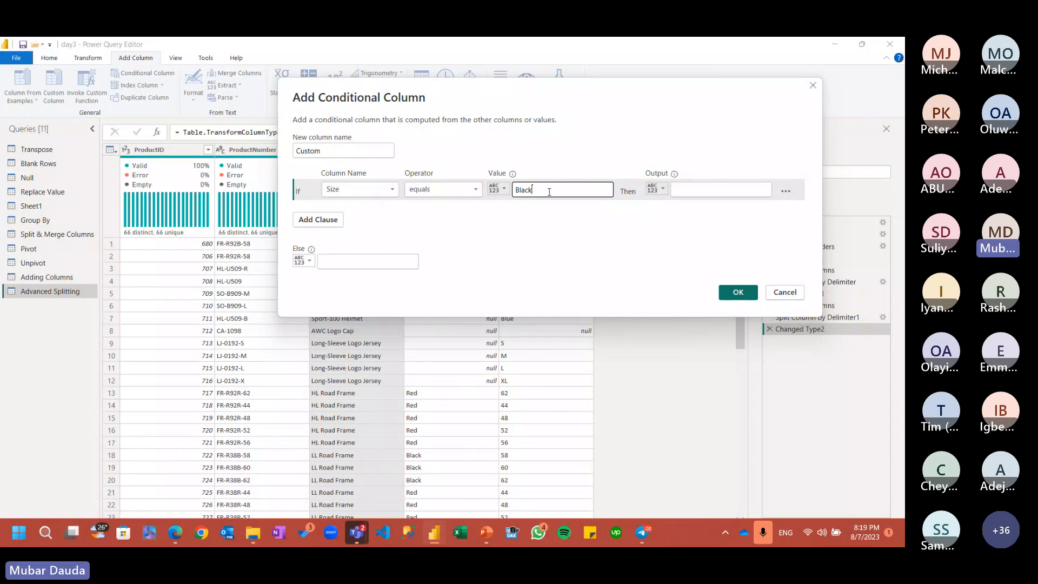
Step: Make the first clause output a column instead of a typed value, and choose Name.1.2 as that column
click(702, 187)
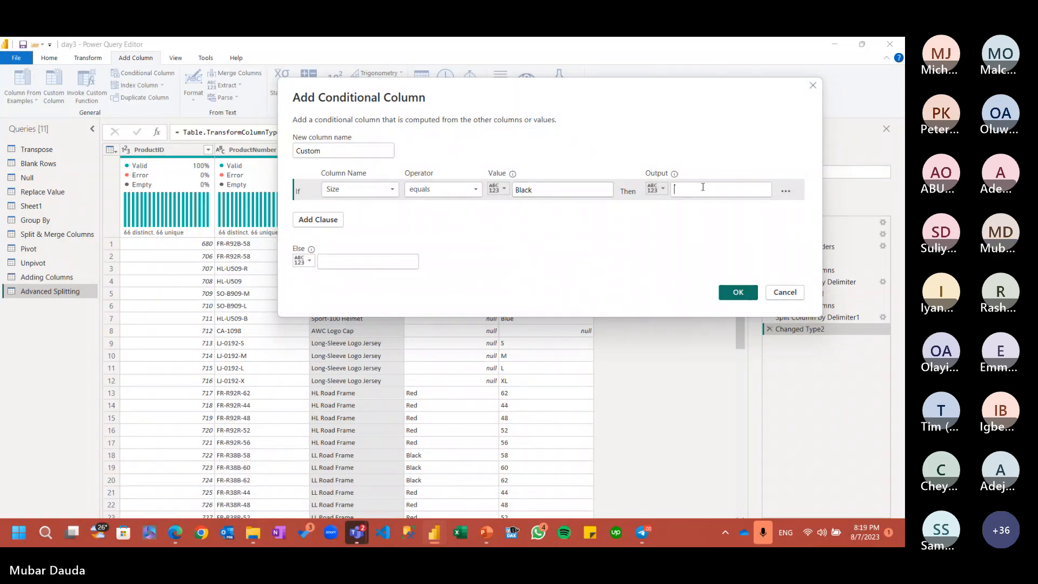
click(657, 190)
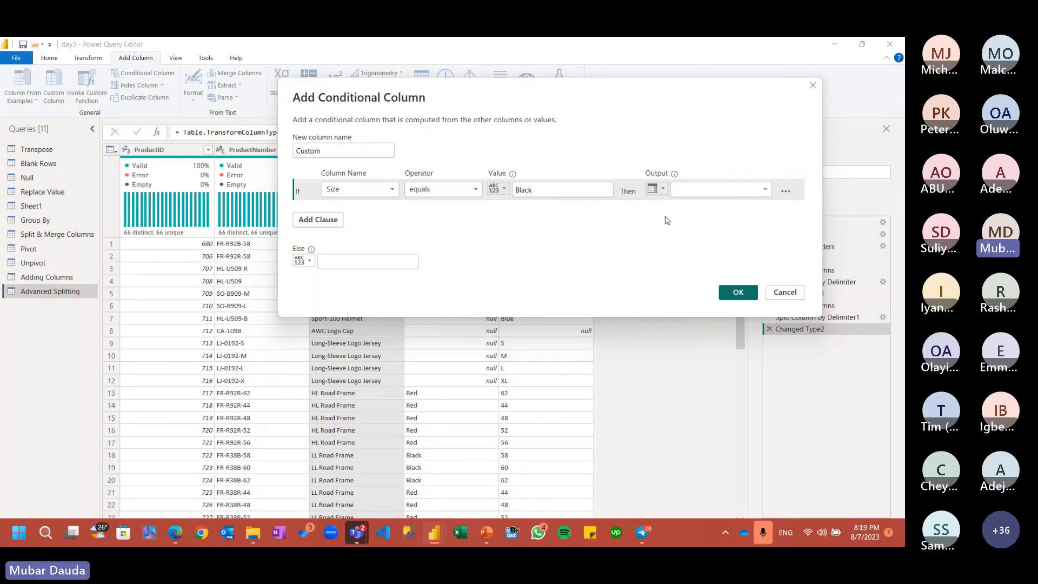
click(665, 214)
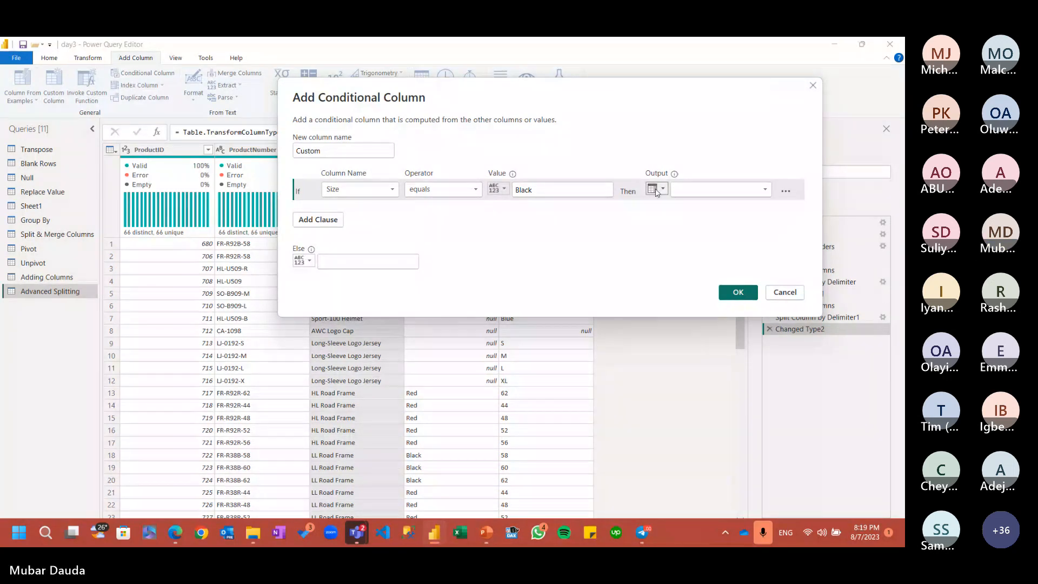
click(659, 192)
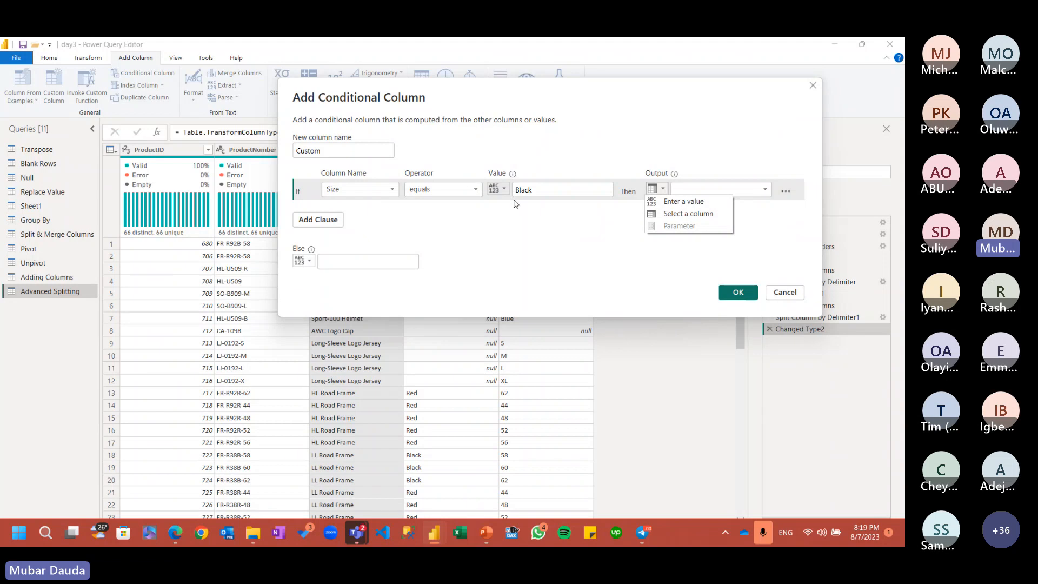
click(499, 188)
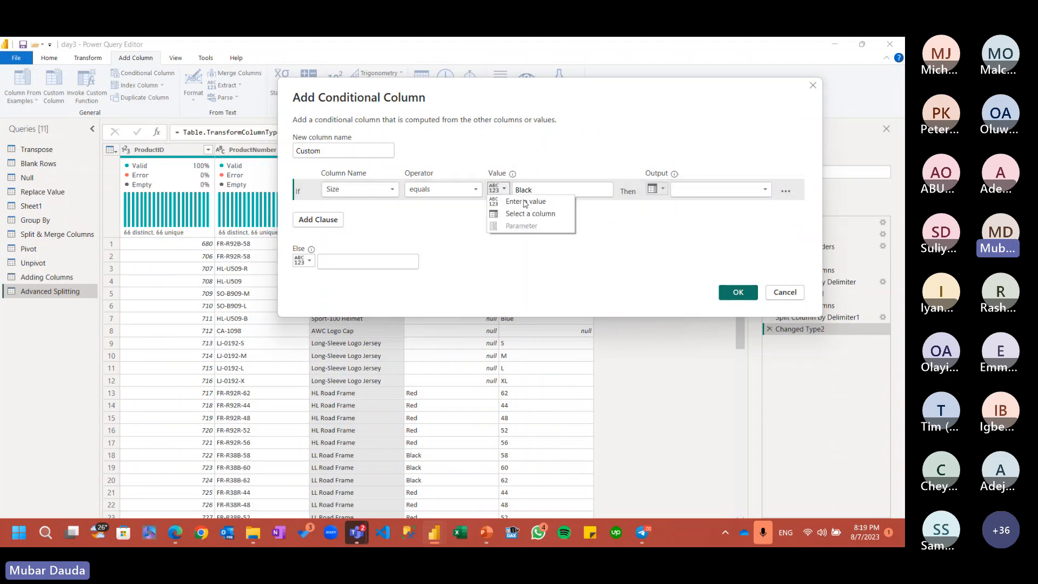
click(689, 195)
click(656, 188)
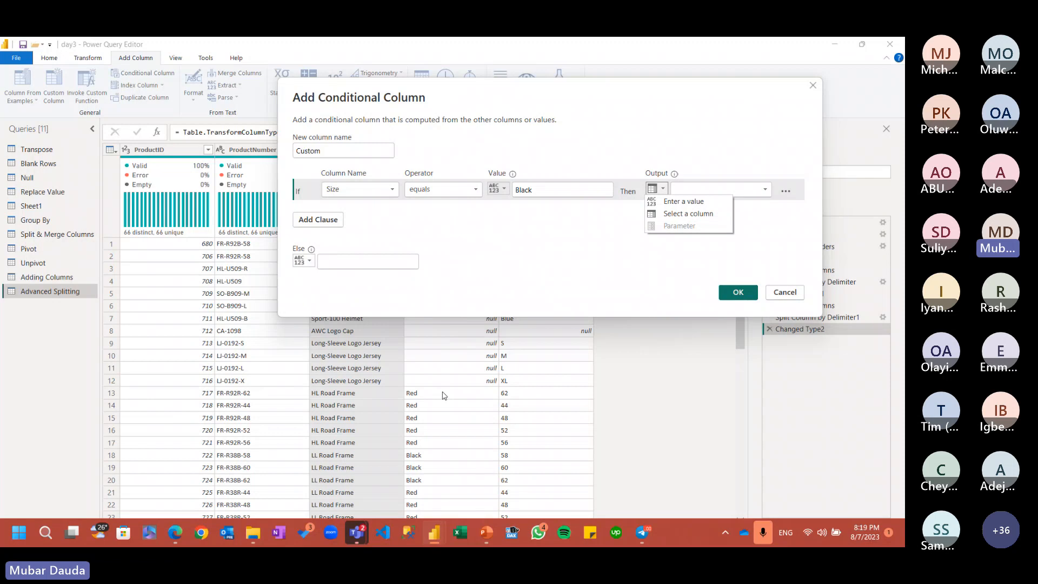
click(698, 214)
click(714, 189)
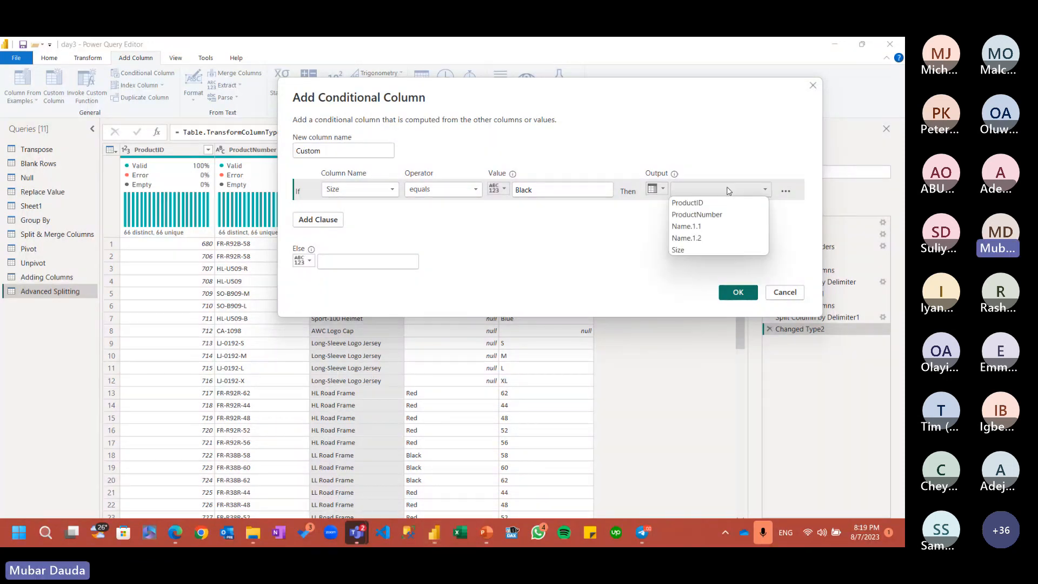
click(697, 239)
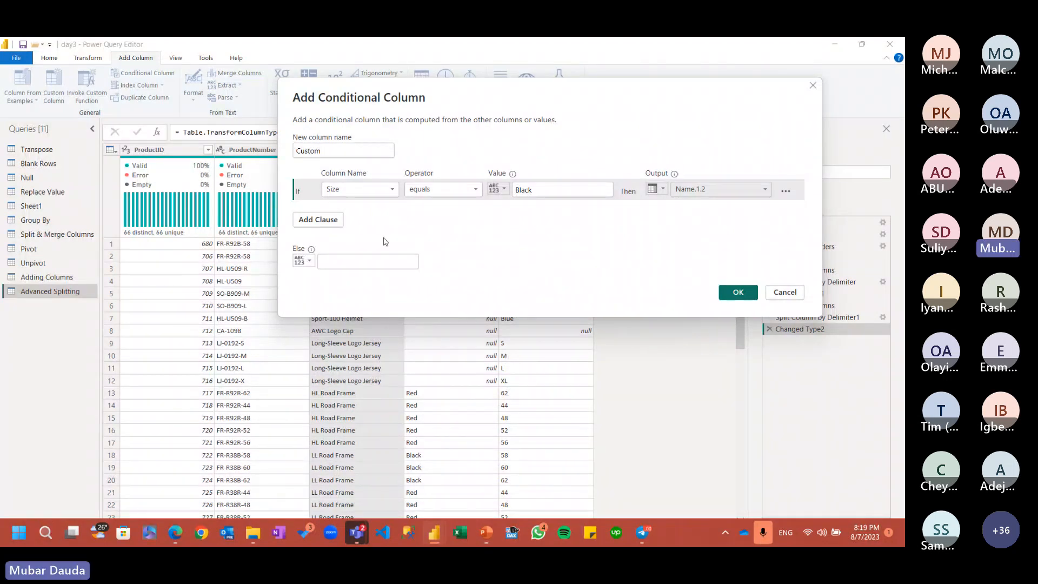
Step: Add an else-if clause to the conditional column that tests whether Size equals Blue
click(318, 219)
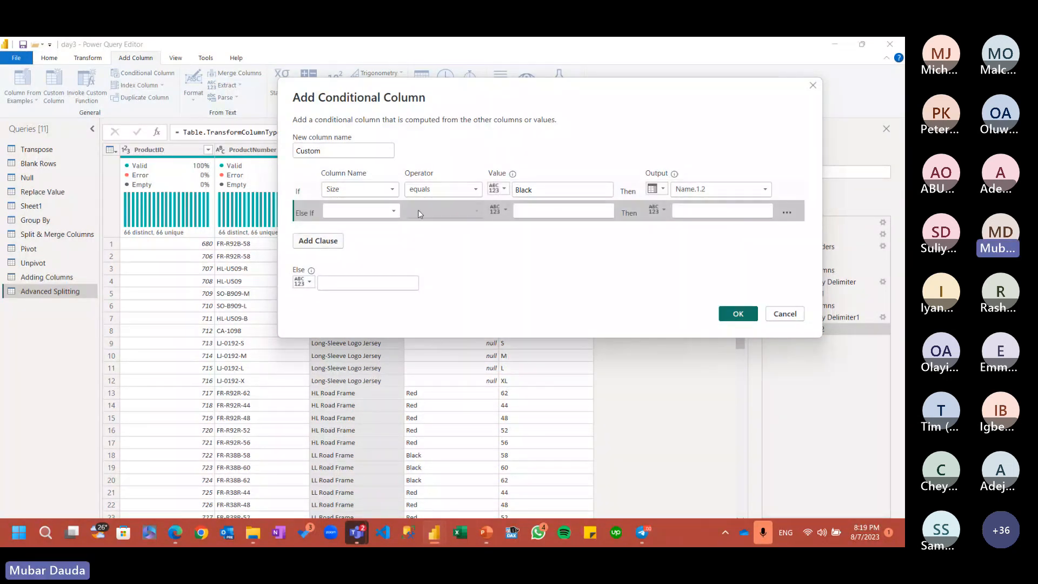
click(377, 214)
click(335, 270)
click(532, 213)
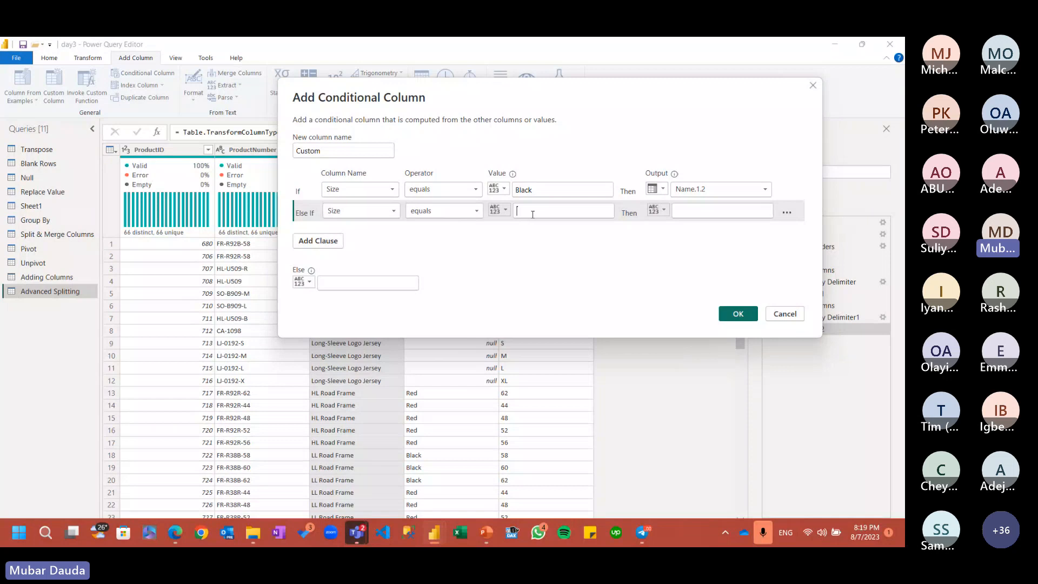
text(Bl)
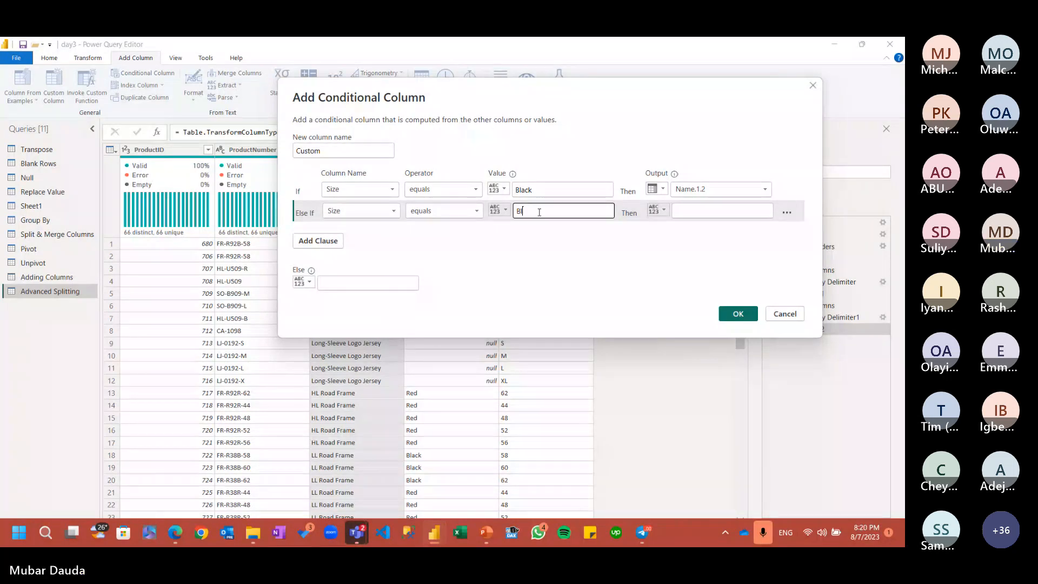
text(ue)
Step: Make the Blue clause output a column instead of a typed value, and choose Name.1.2 as that column
click(668, 213)
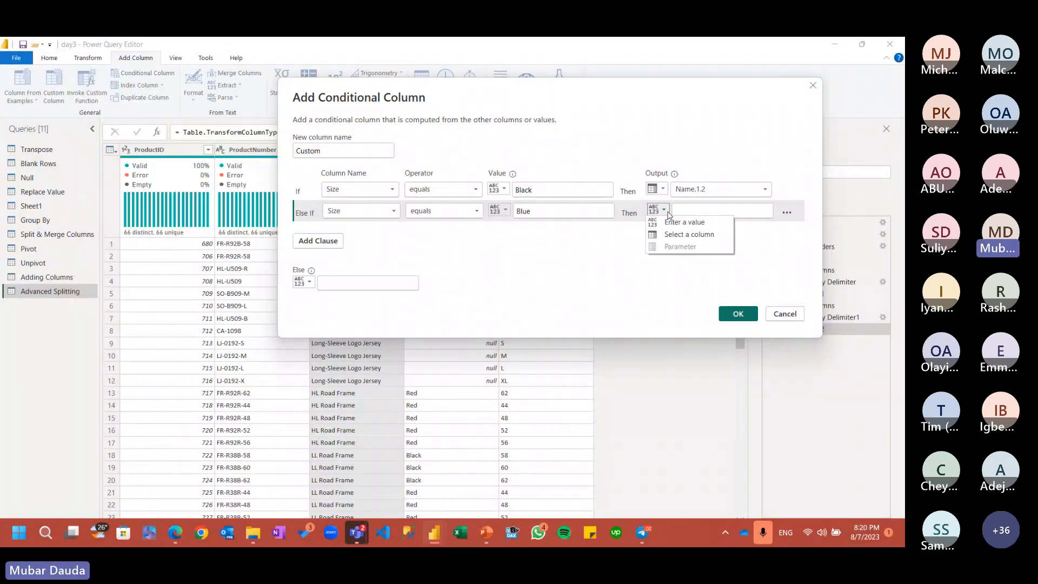
click(689, 234)
click(702, 211)
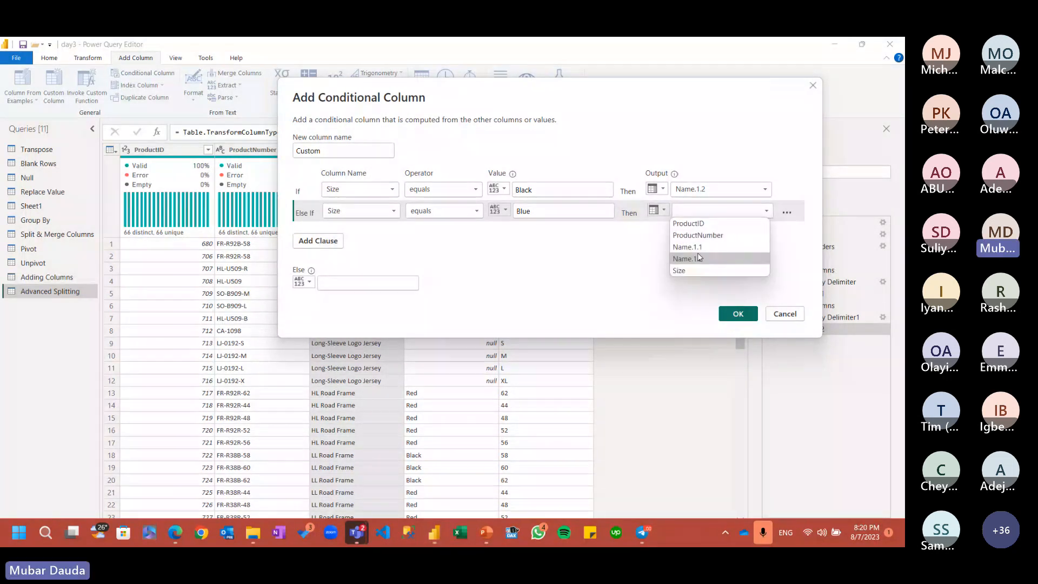
click(697, 258)
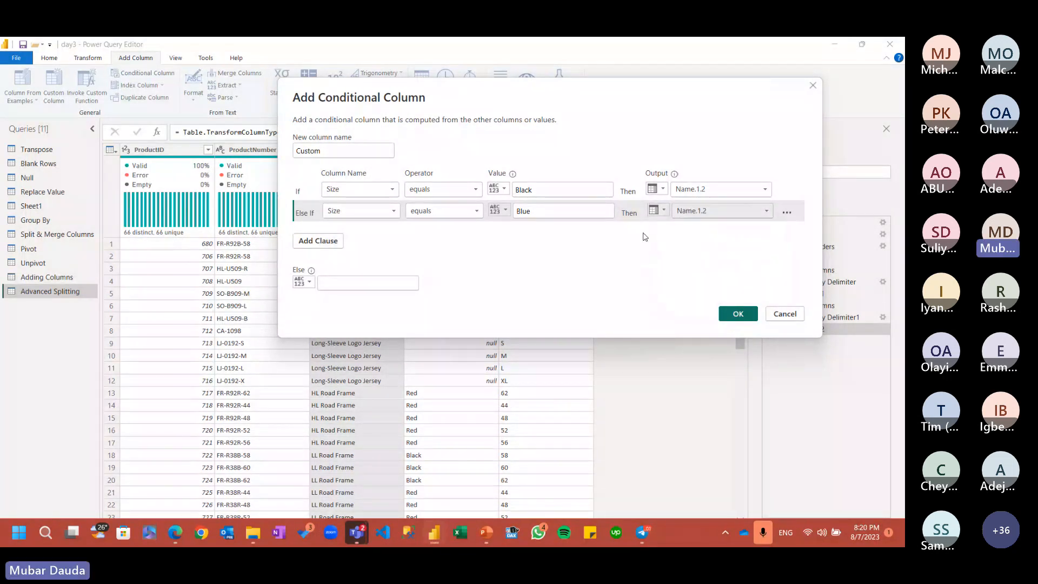
Step: Set the Else result to the Name.1.2 column and create the conditional column
click(309, 282)
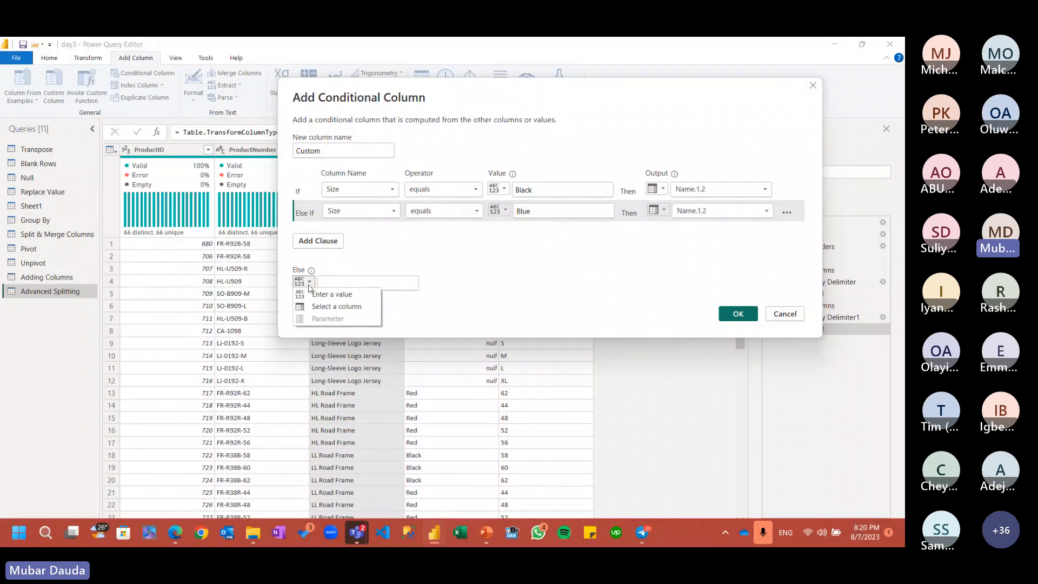
click(335, 306)
click(362, 285)
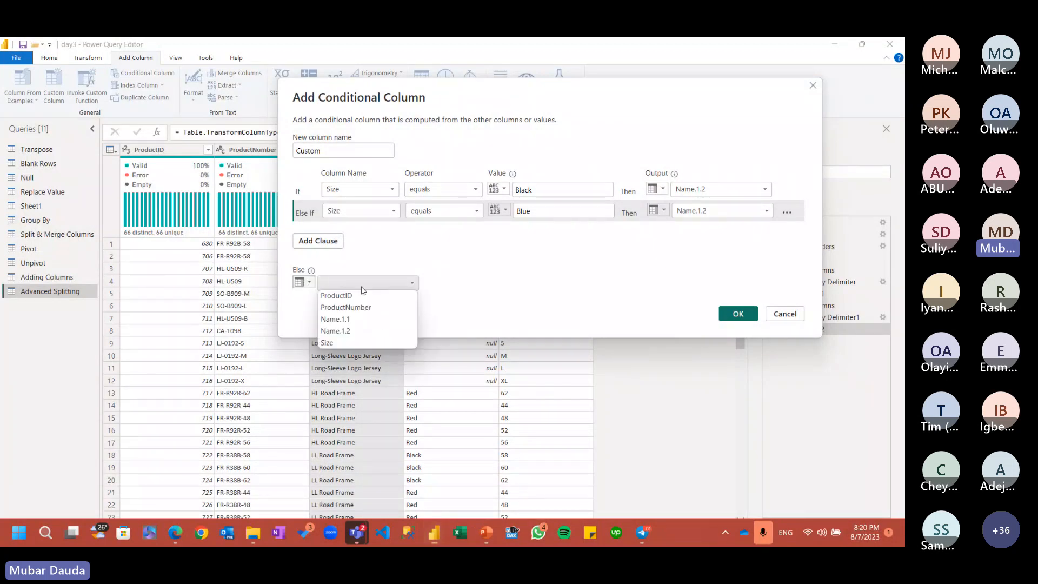
click(359, 327)
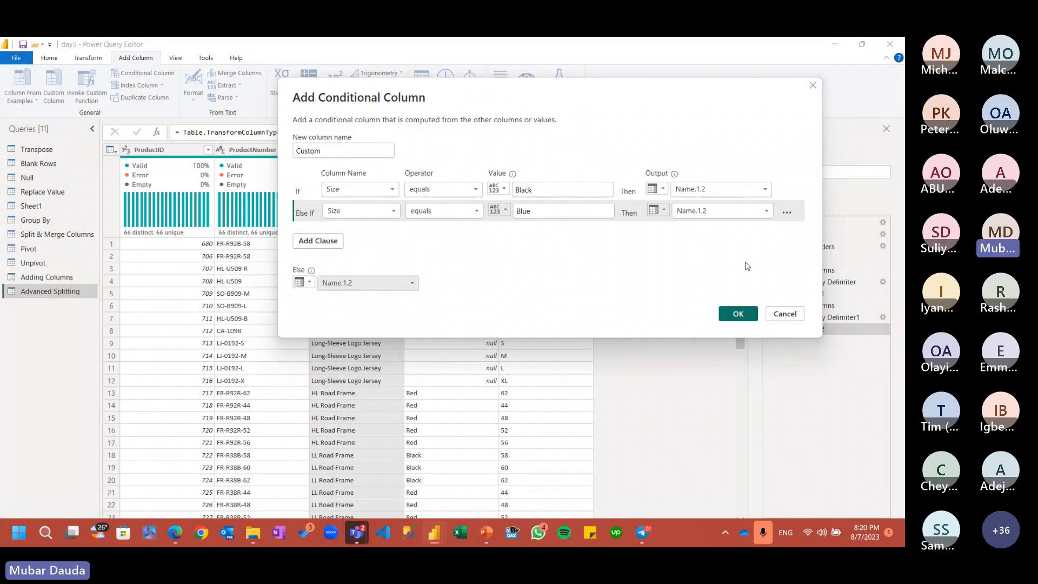
click(736, 312)
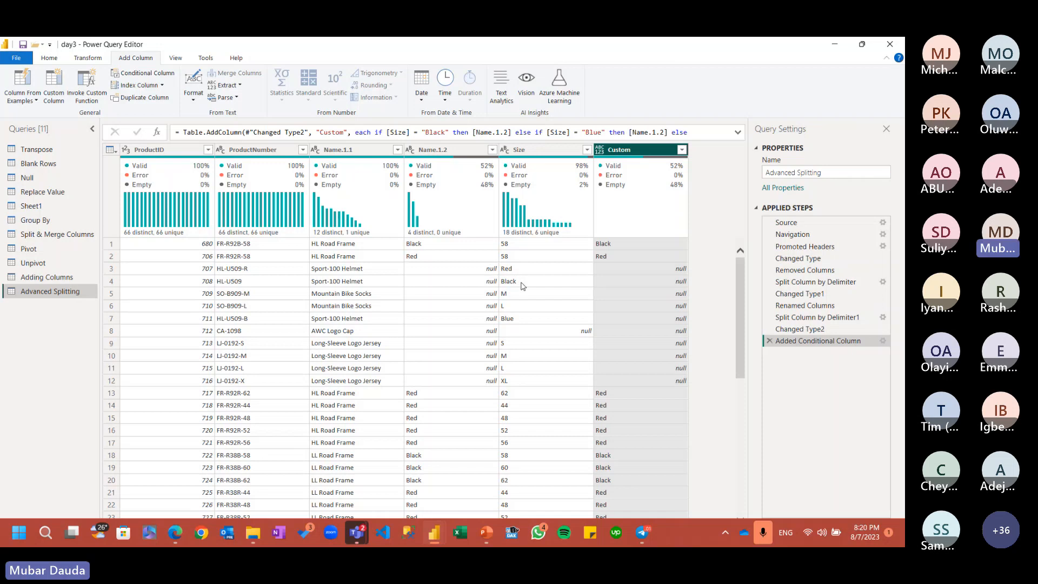
Step: Reopen the Added Conditional Column step's settings and change the output of the Black and Blue clauses to the Size column
click(884, 320)
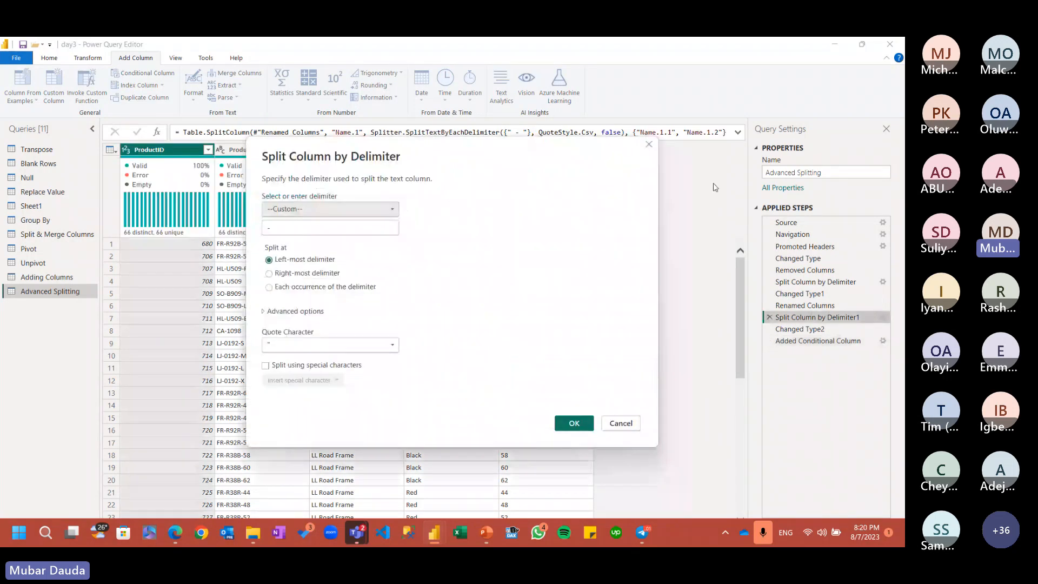
click(649, 144)
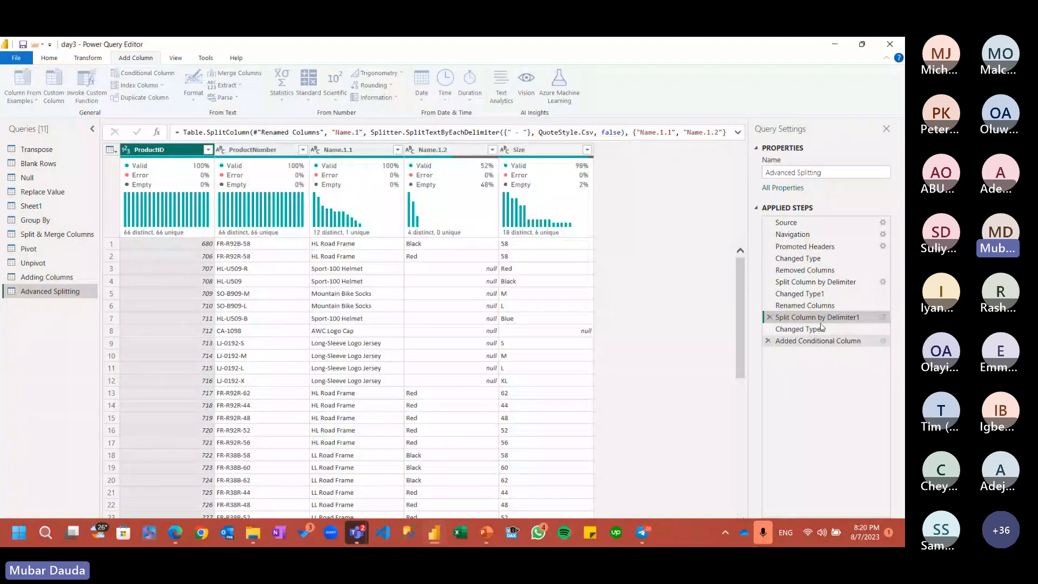
click(883, 340)
click(667, 273)
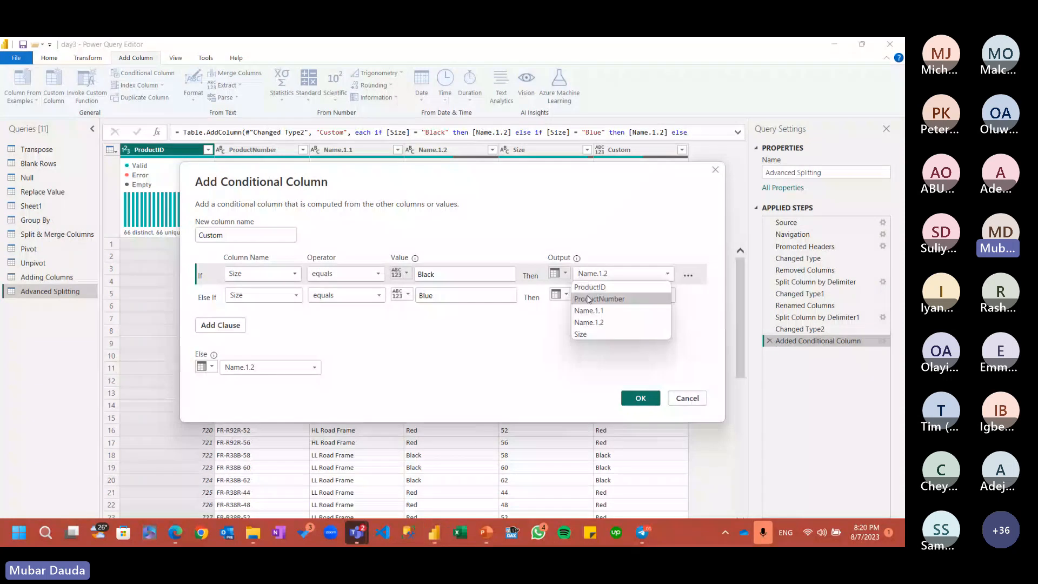
click(588, 334)
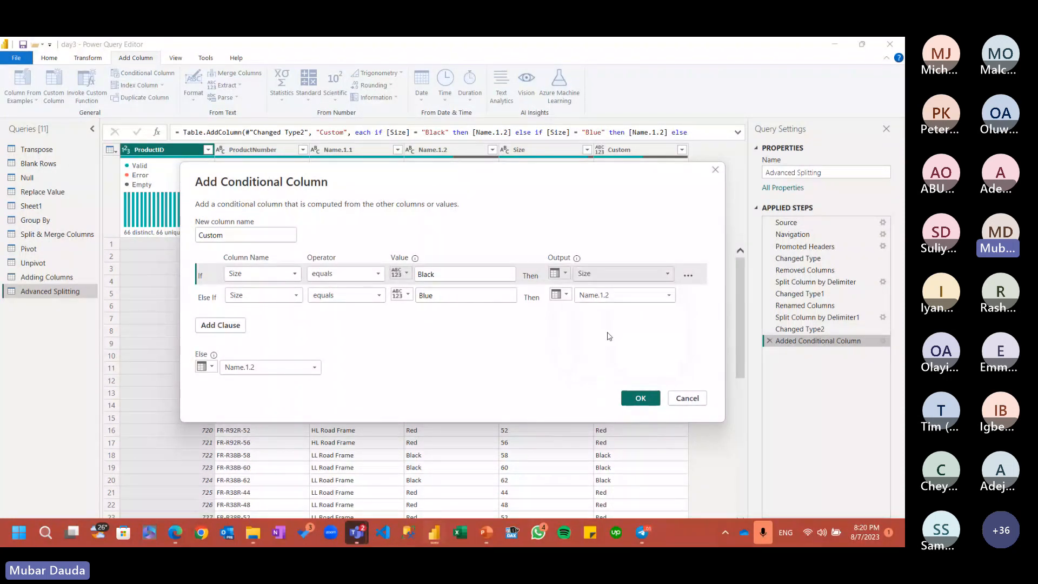
click(621, 295)
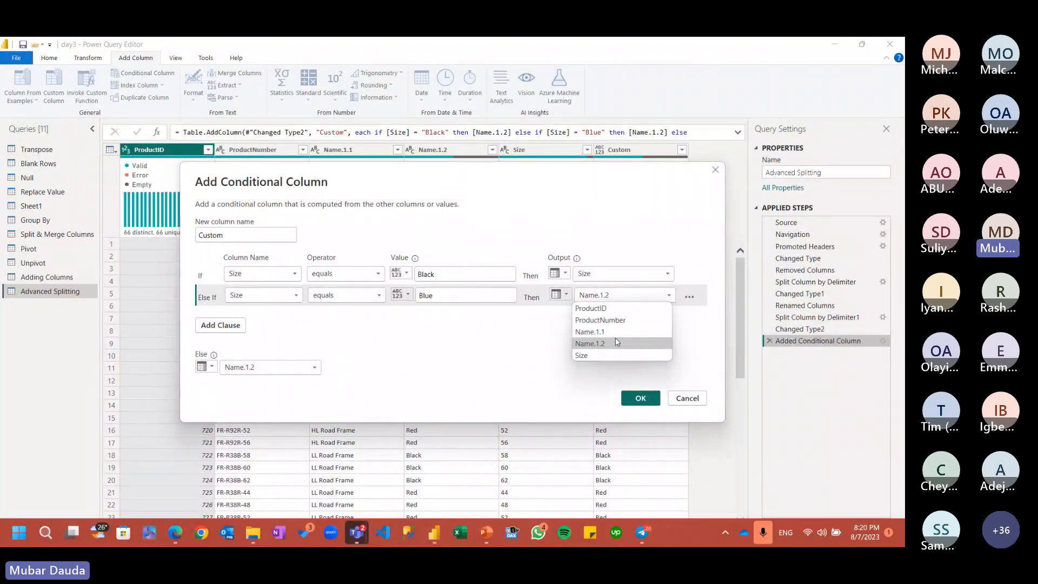
click(605, 355)
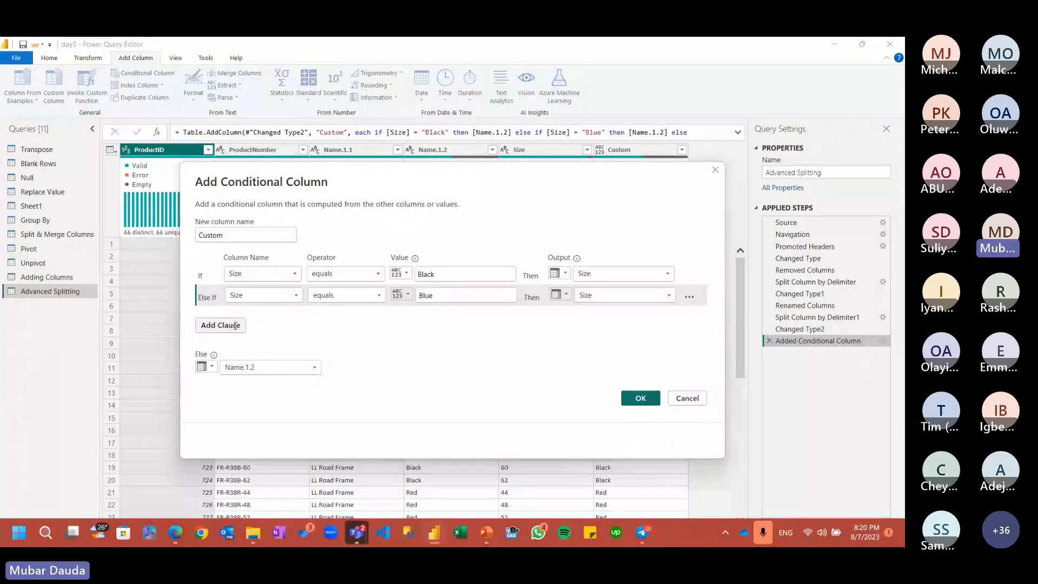
Step: Add a third clause that tests whether Size equals Red
click(235, 325)
click(273, 323)
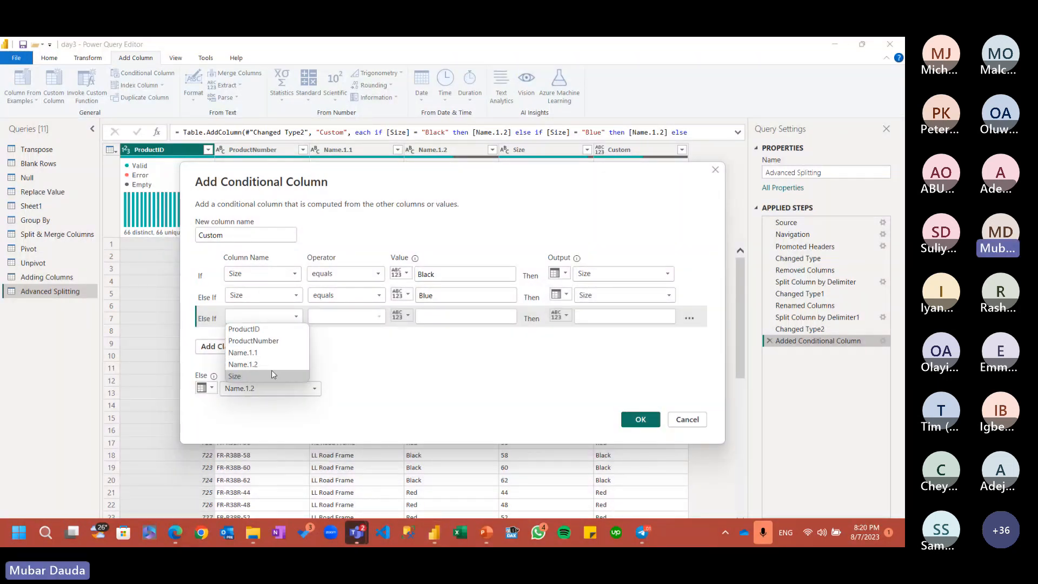
click(271, 370)
key(Tab)
key(Tab)
key(Tab)
text(Re)
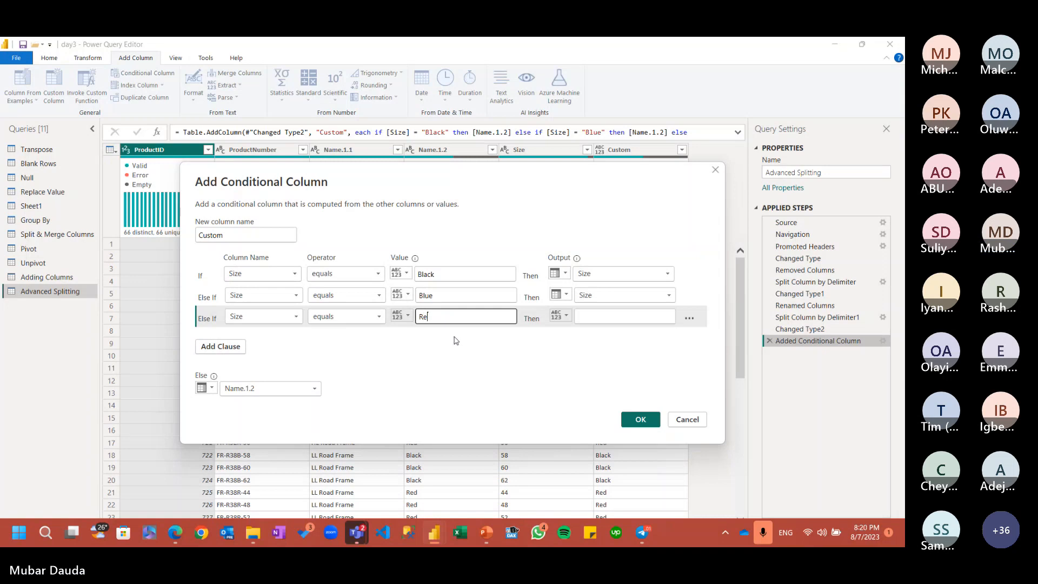
text(d)
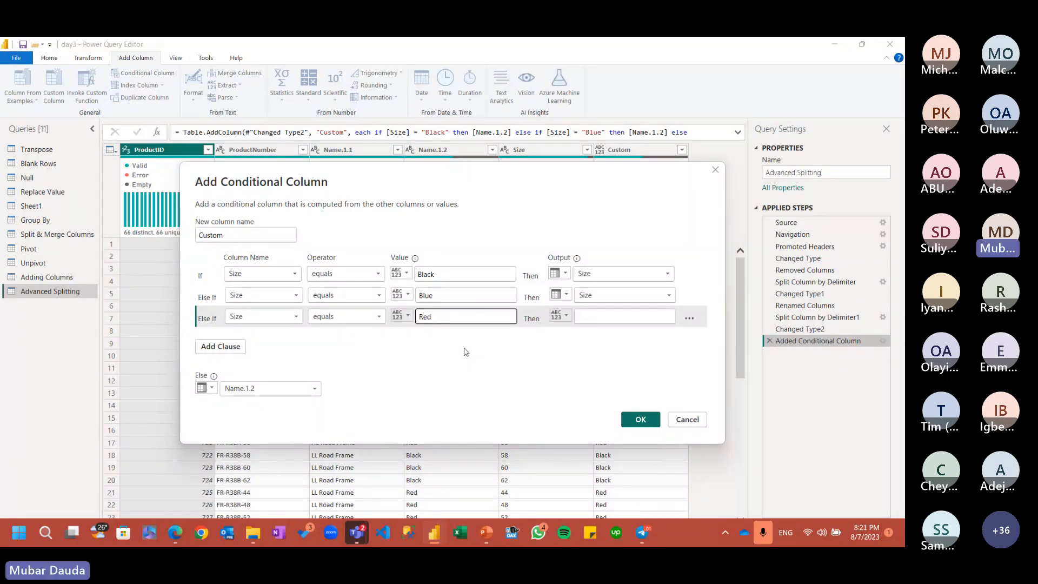
Step: Make the Red clause output the Size column, apply the edited conditional column and check its values down the table
click(560, 315)
click(579, 342)
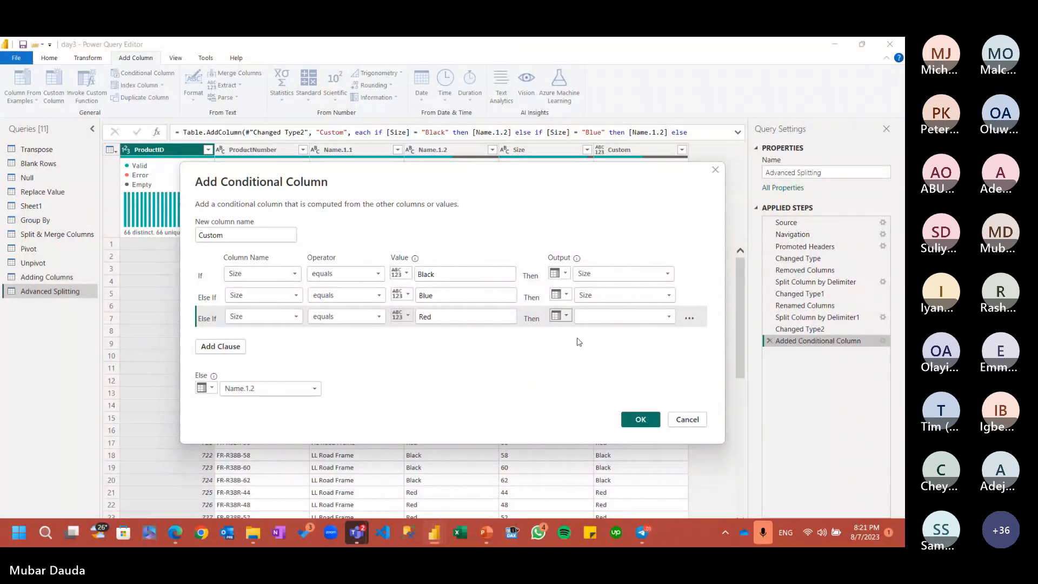
click(621, 316)
click(587, 375)
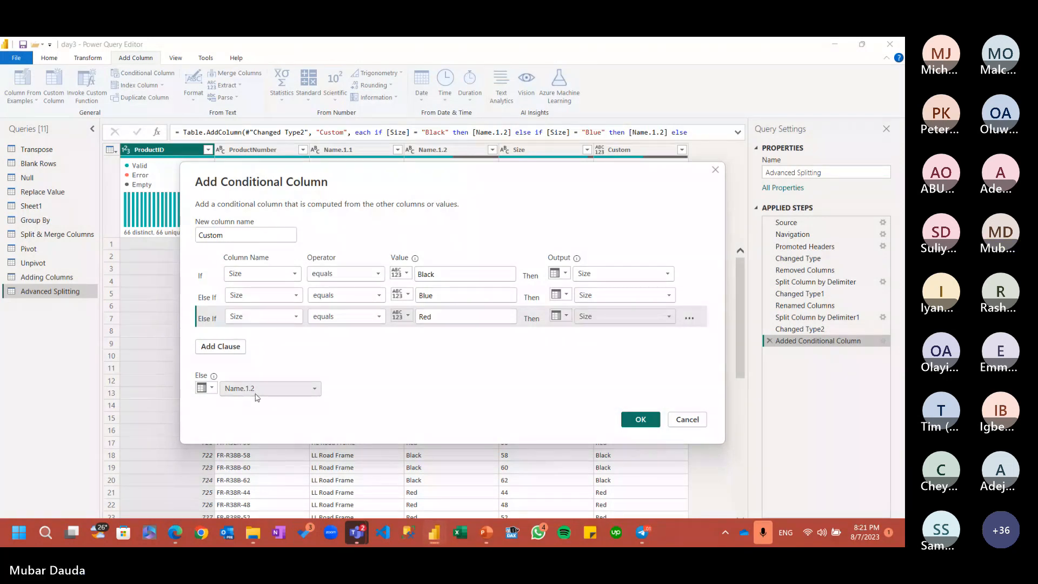
click(640, 418)
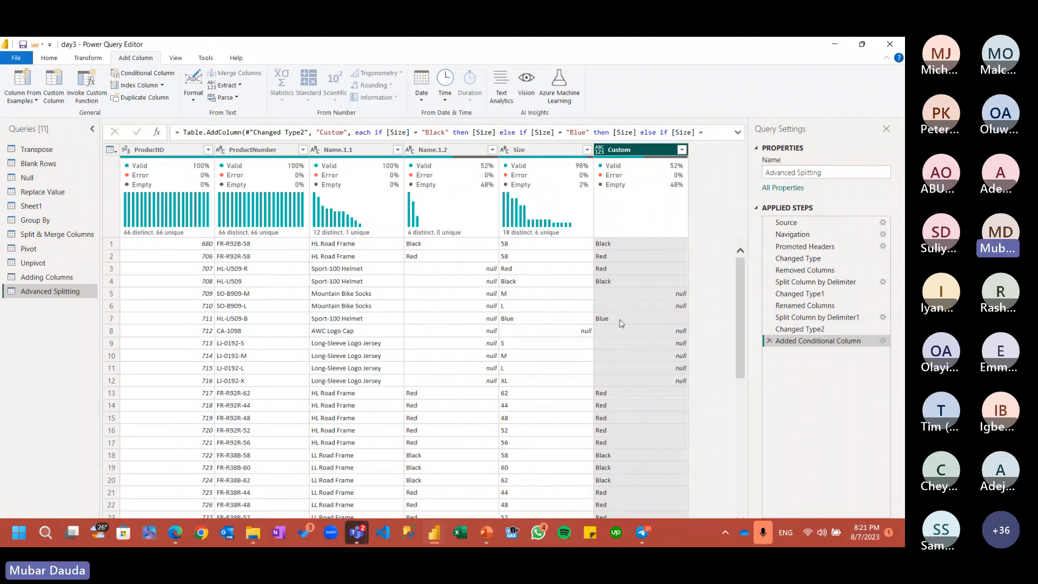
scroll(621, 277, down, 9)
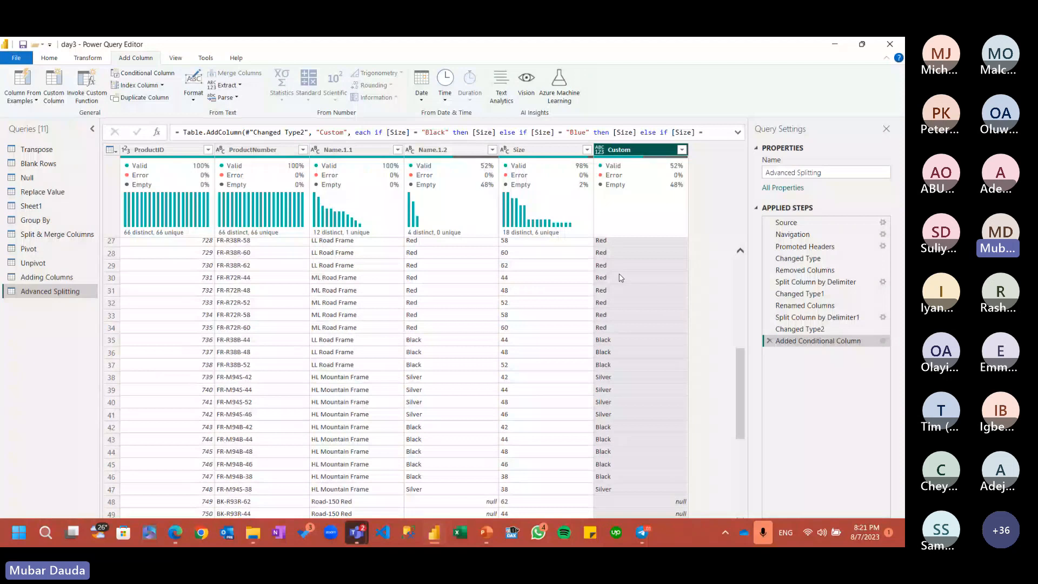
Step: Return to the first rows of the table and check the participants' replies in the Teams meeting chat
scroll(621, 277, up, 9)
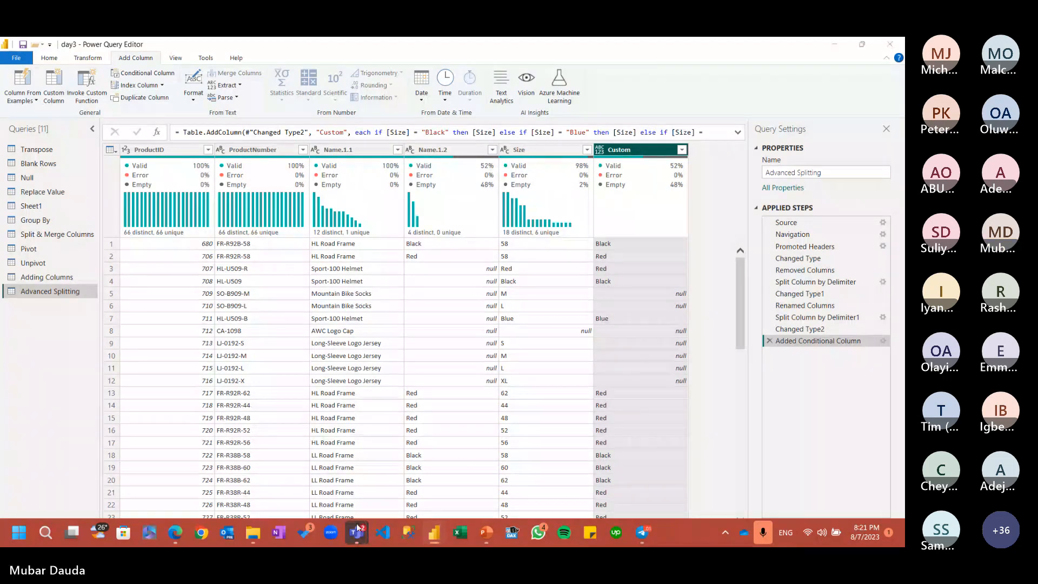
mouse_move(357, 532)
click(391, 416)
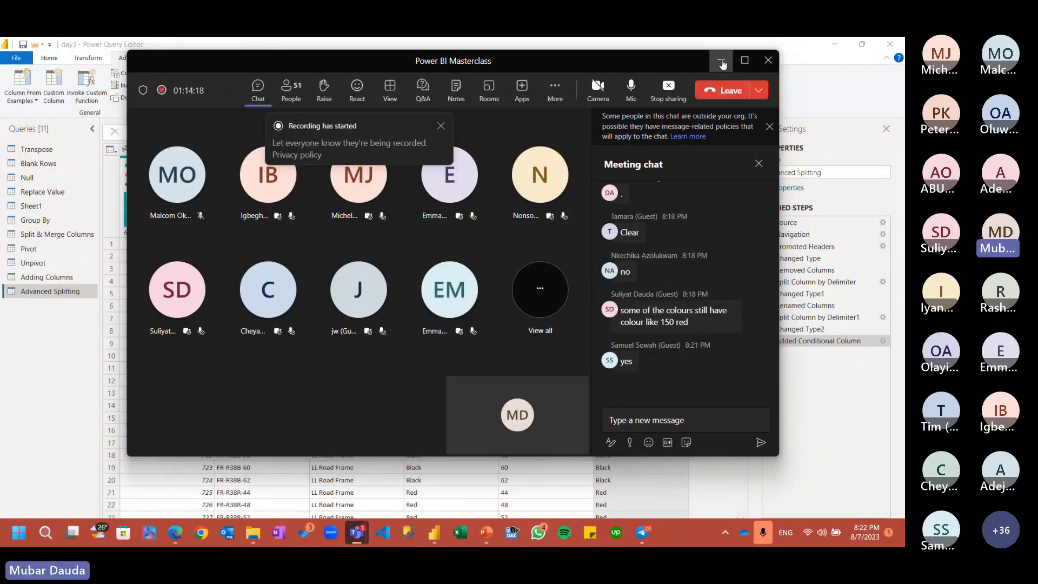
click(722, 64)
Step: Examine the Name.1.1 column for product names that still contain a colour while the Custom column has no value
scroll(515, 367, down, 10)
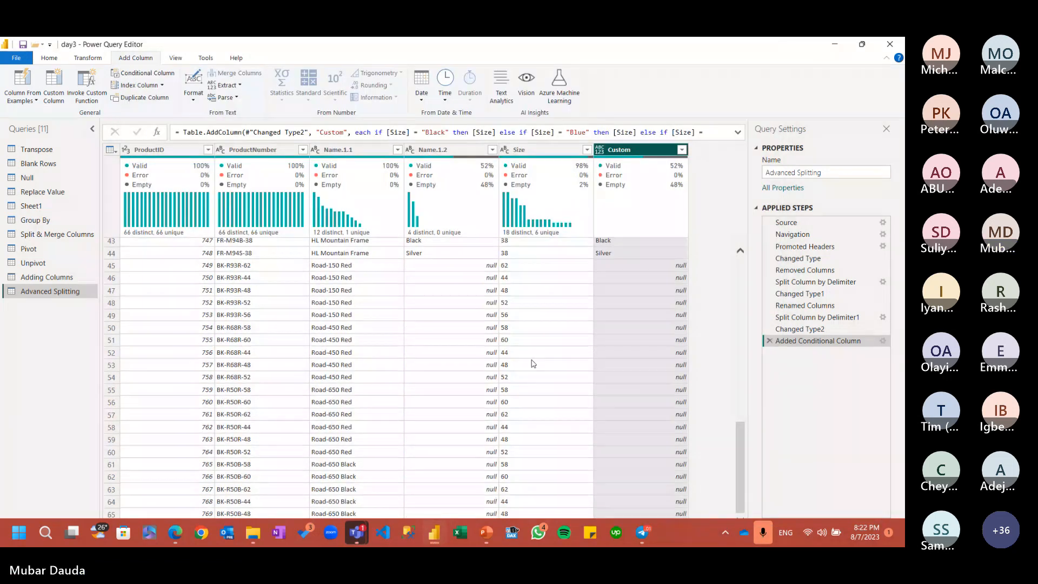
scroll(375, 420, up, 14)
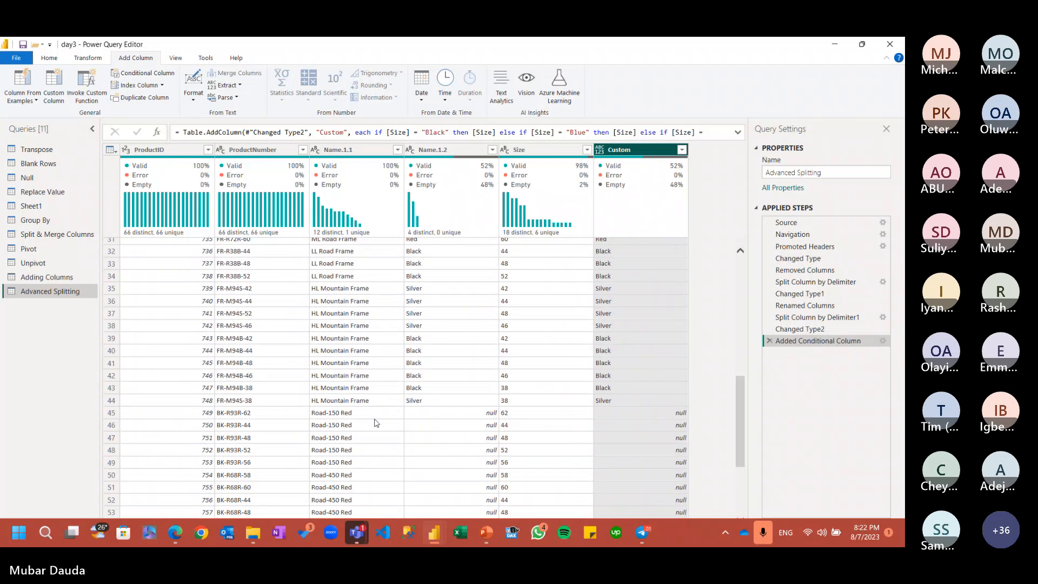
scroll(376, 420, down, 14)
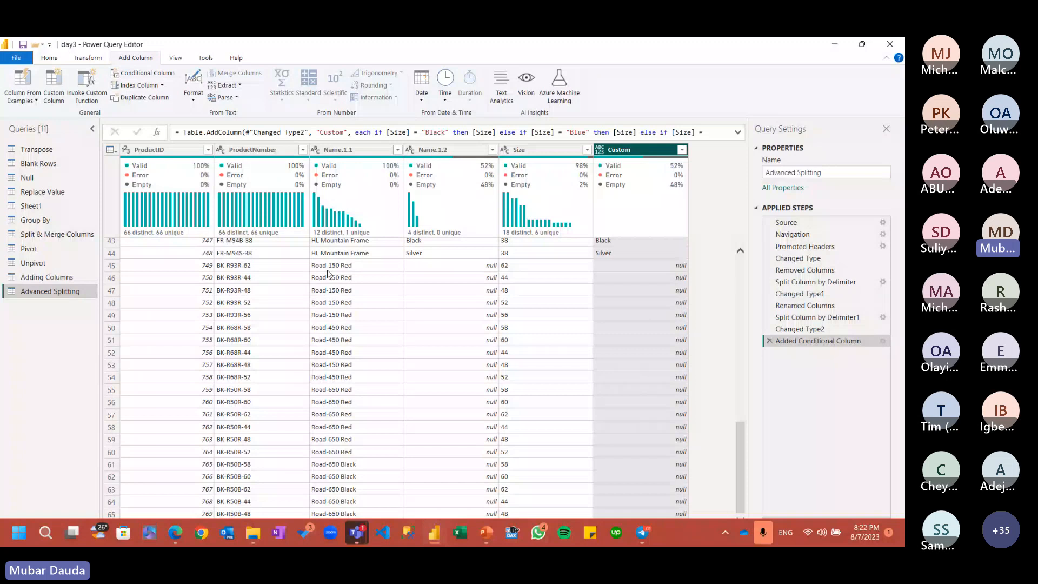
click(345, 154)
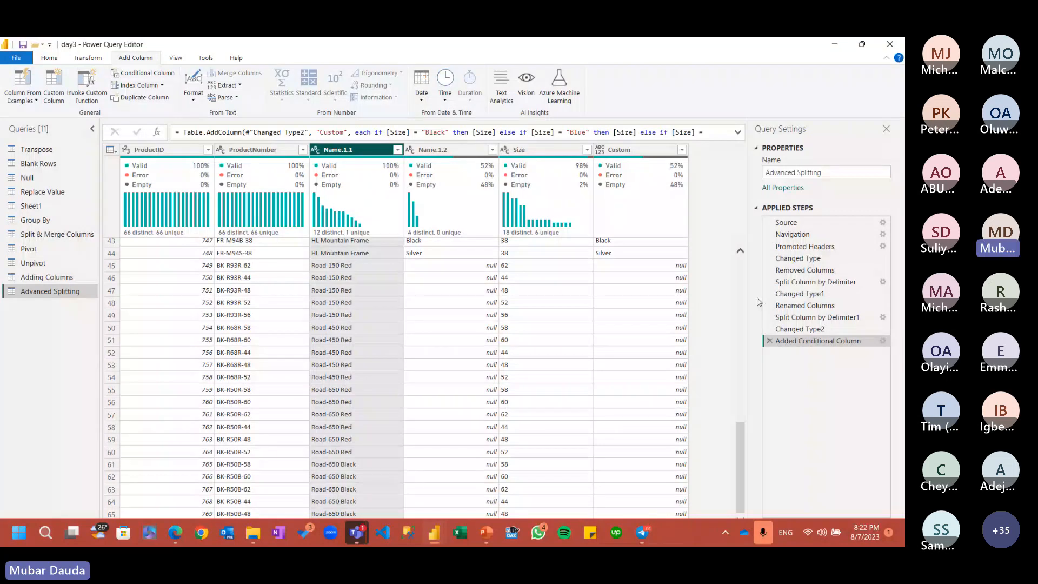
Step: Review the data at the Split Column by Delimiter, Changed Type1 and Changed Type2 applied steps
click(837, 282)
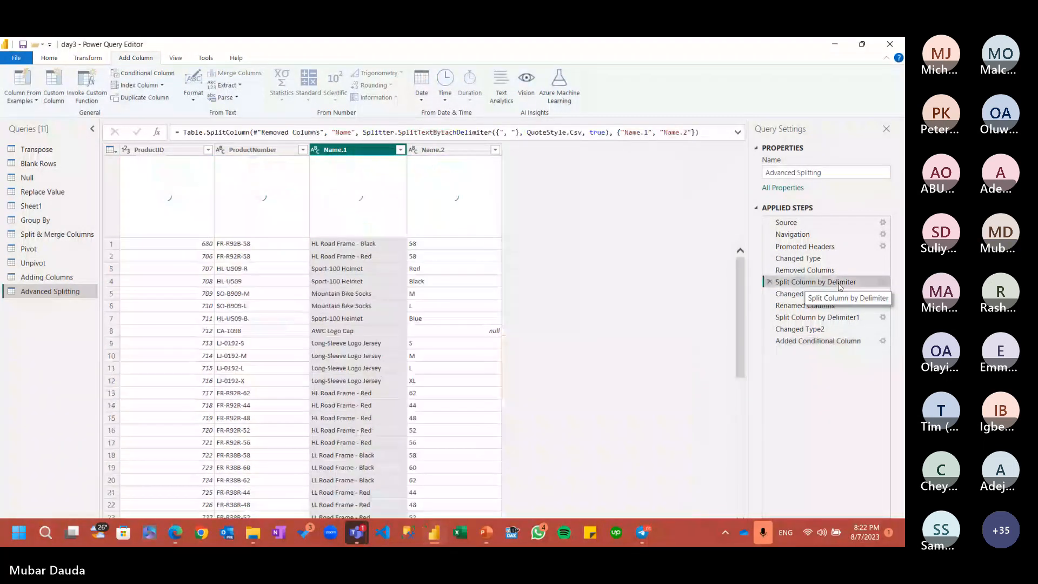
scroll(338, 336, down, 10)
scroll(338, 336, down, 10)
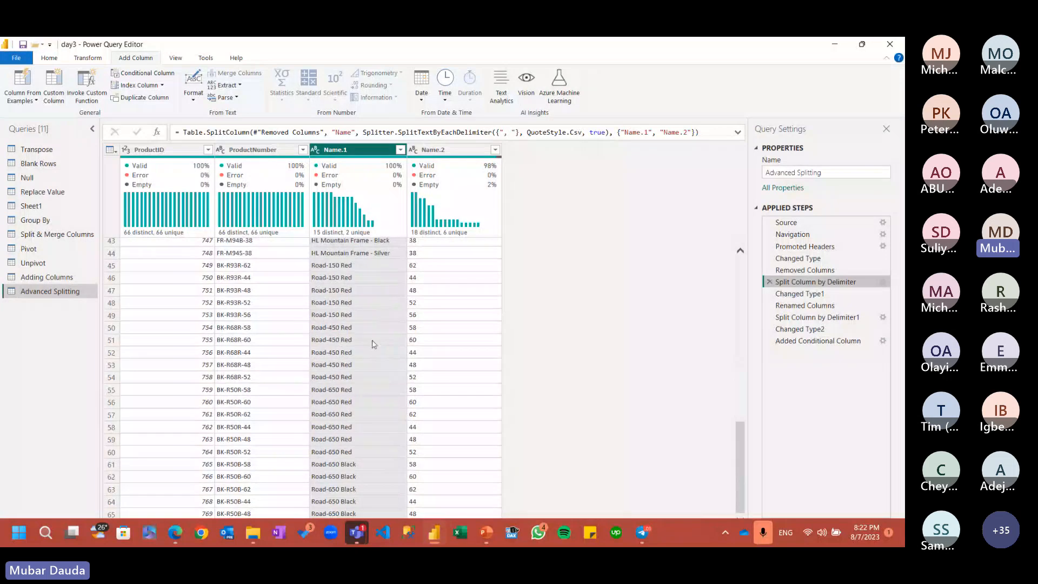
click(802, 295)
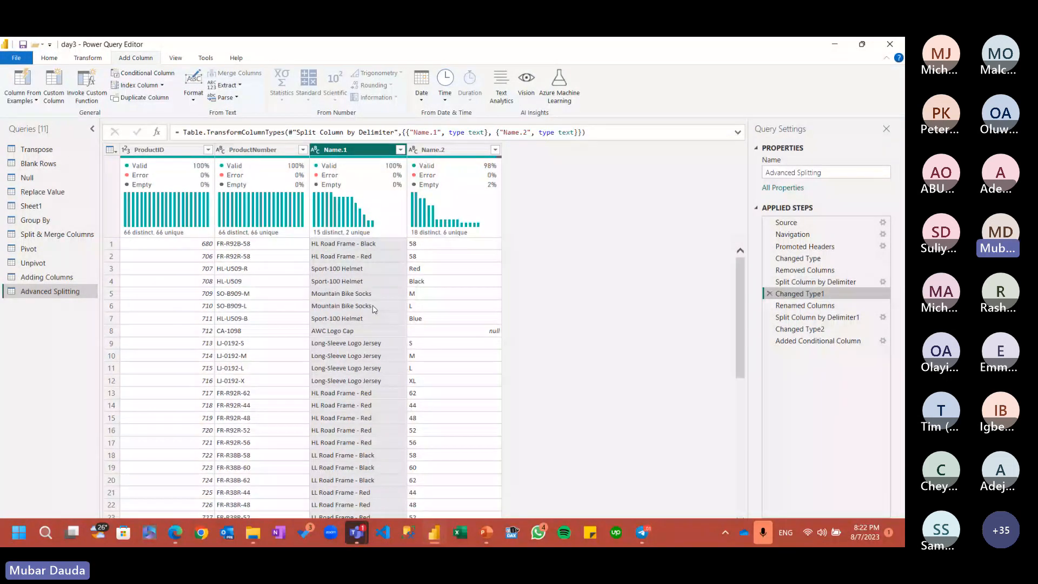
scroll(374, 309, down, 9)
click(825, 333)
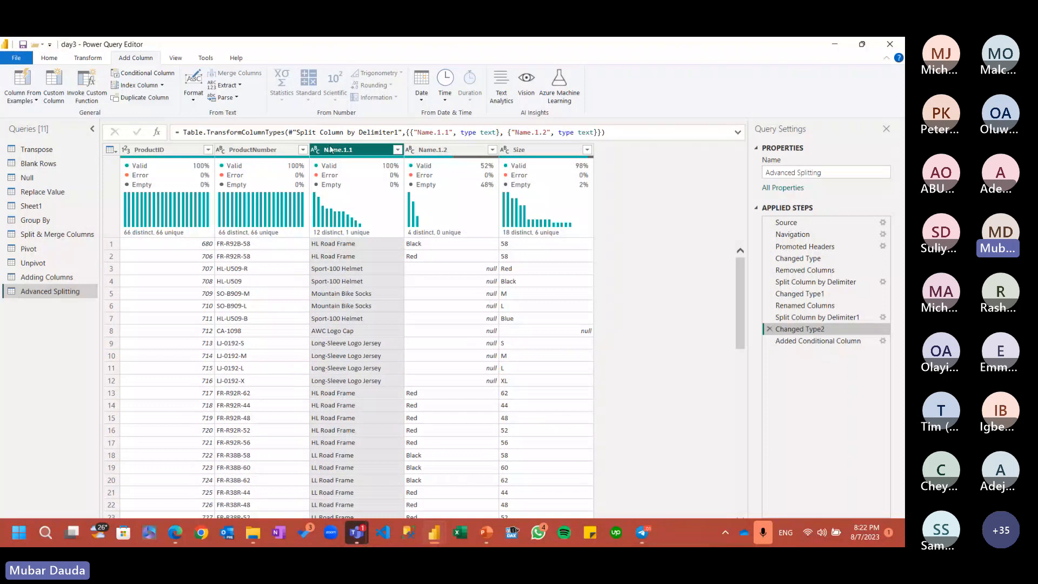
right_click(367, 151)
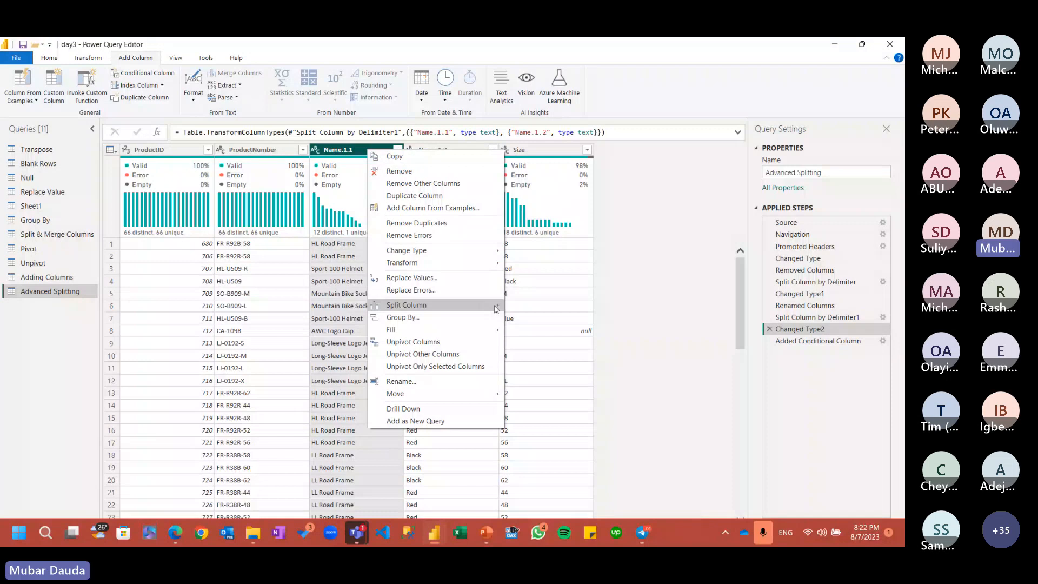
click(374, 380)
click(552, 326)
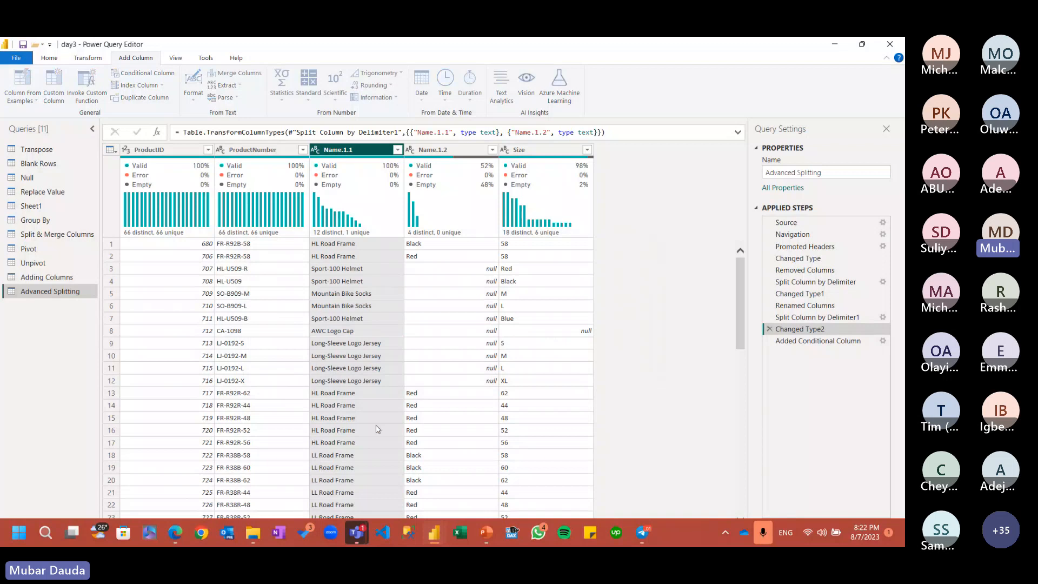
drag(478, 166, 645, 104)
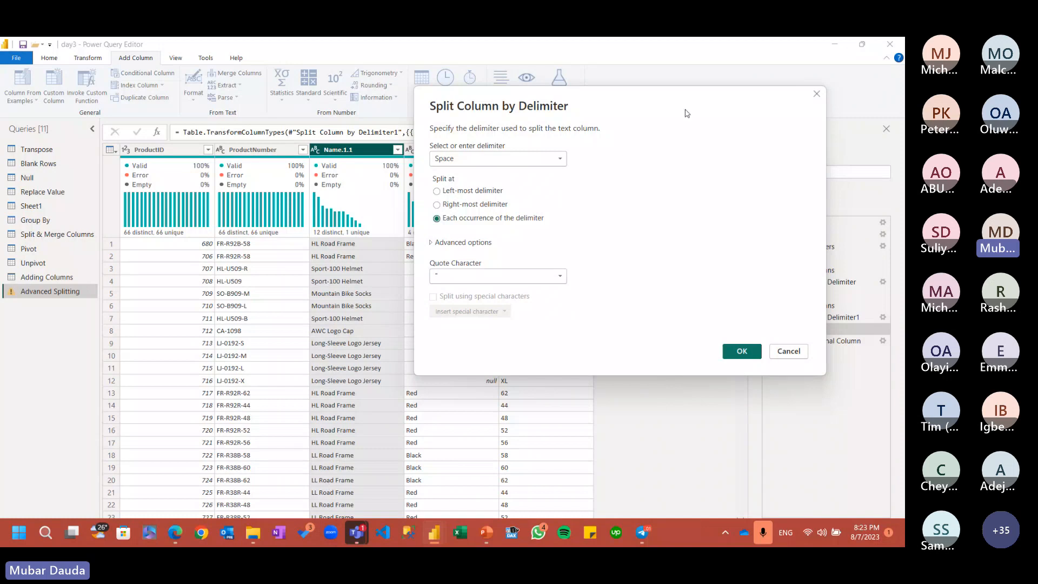
click(793, 352)
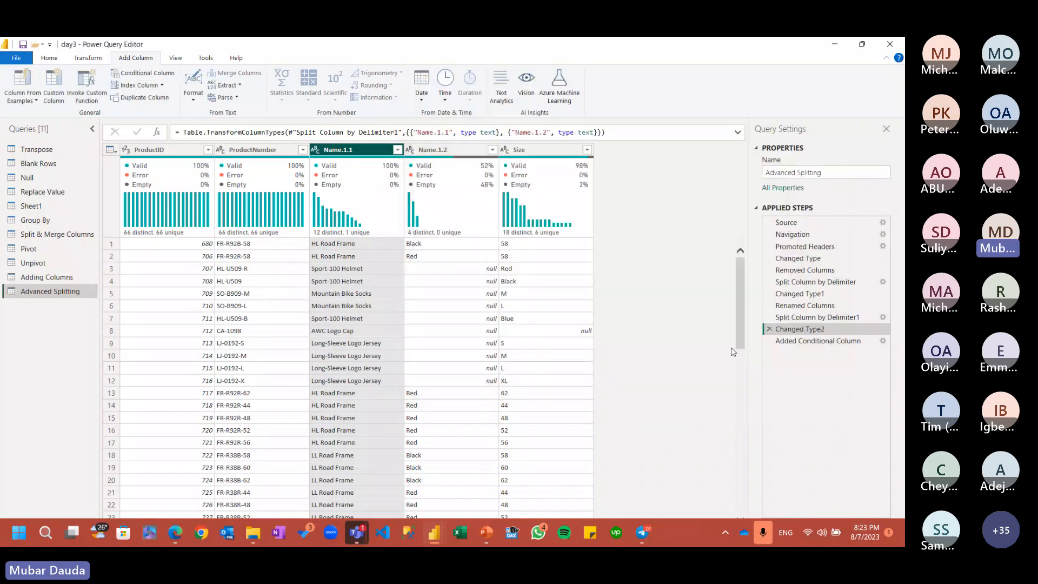
Step: Compare the product names in Name.1.1 across all rows at the Changed Type2 and Added Conditional Column steps
scroll(341, 286, down, 14)
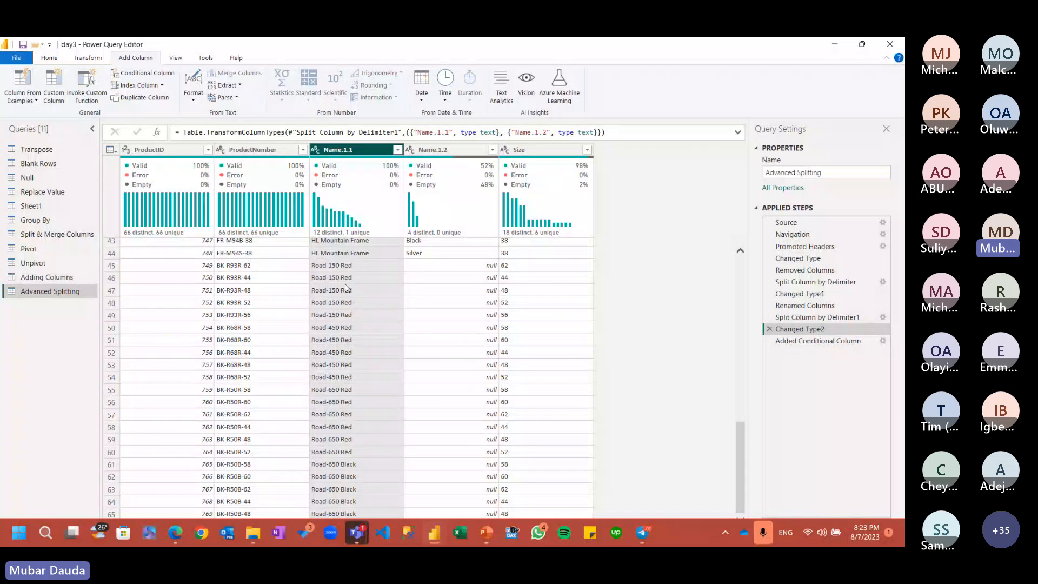
scroll(346, 286, up, 14)
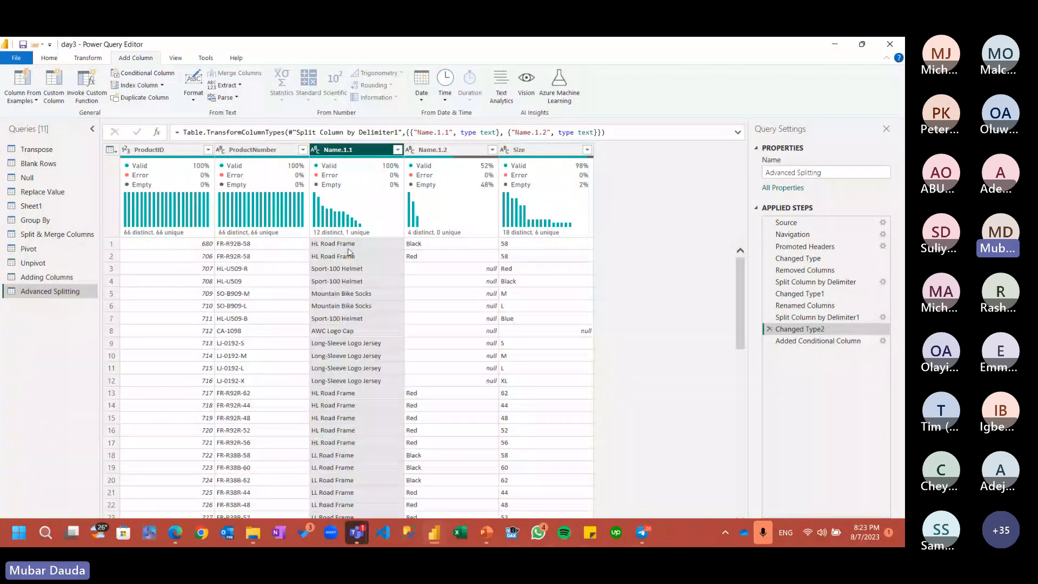
click(356, 532)
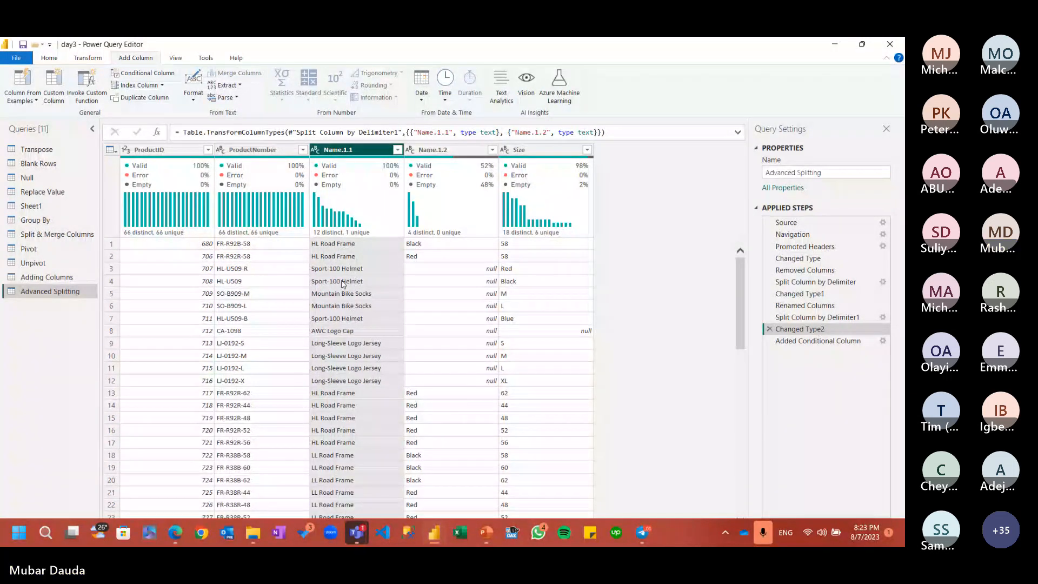
scroll(348, 308, down, 12)
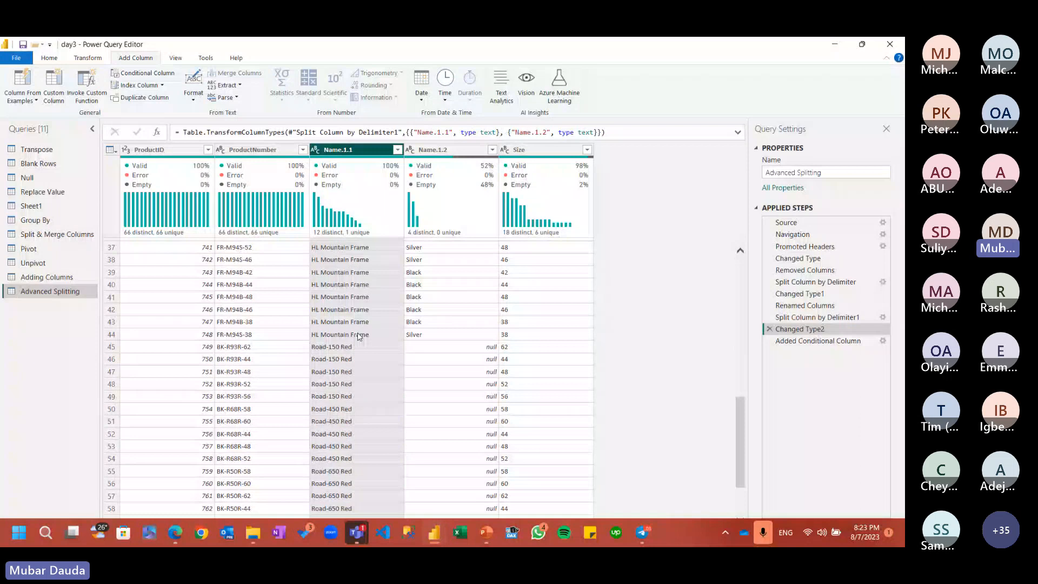
scroll(358, 336, down, 2)
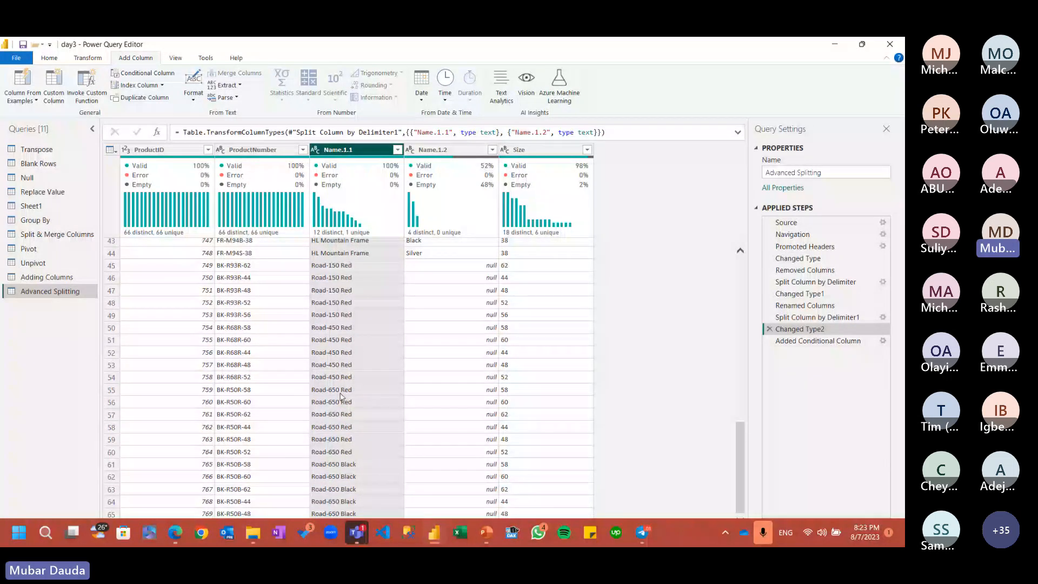
click(817, 340)
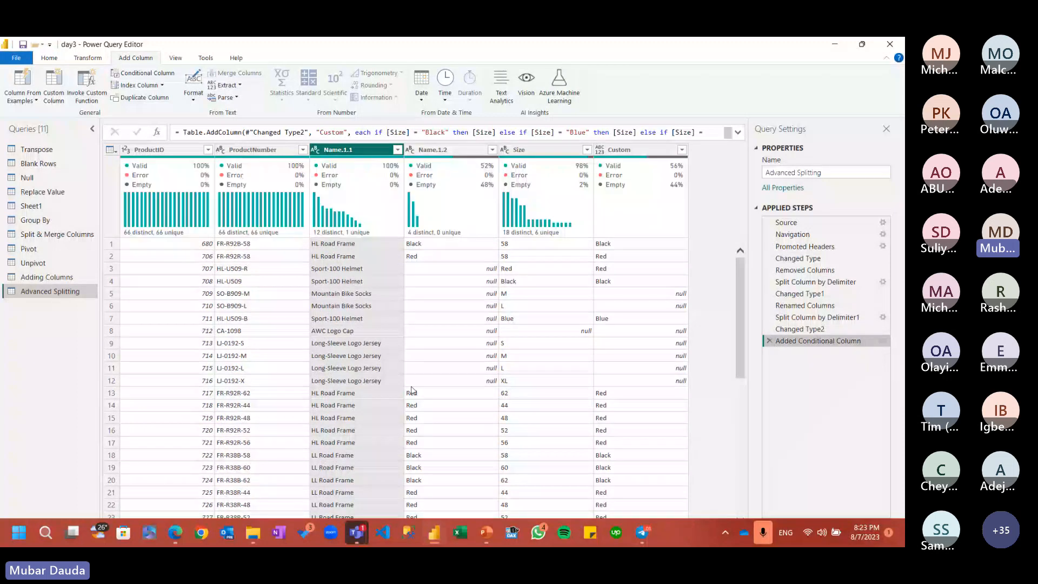
key(Up)
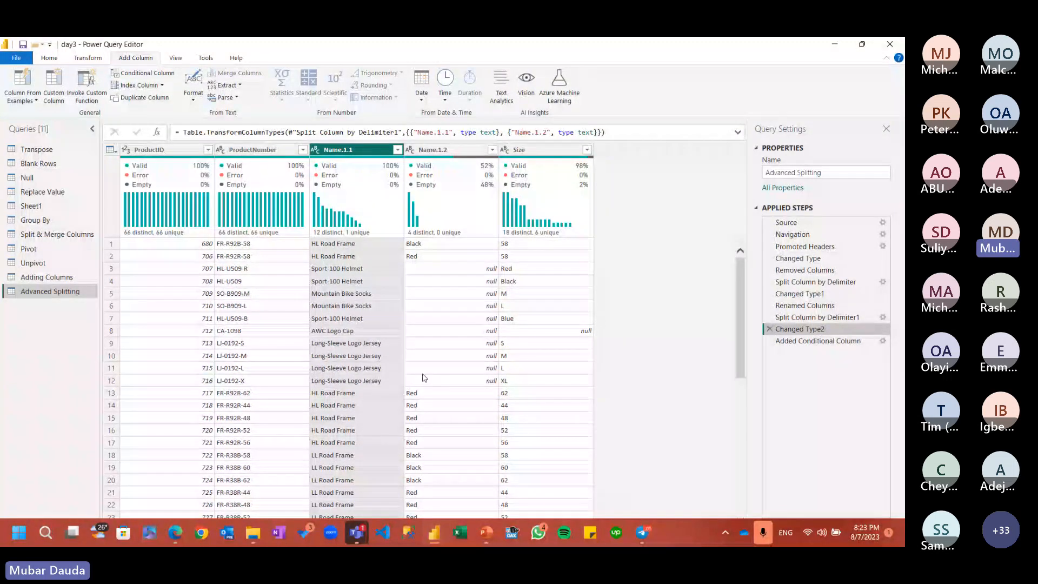
scroll(339, 409, down, 14)
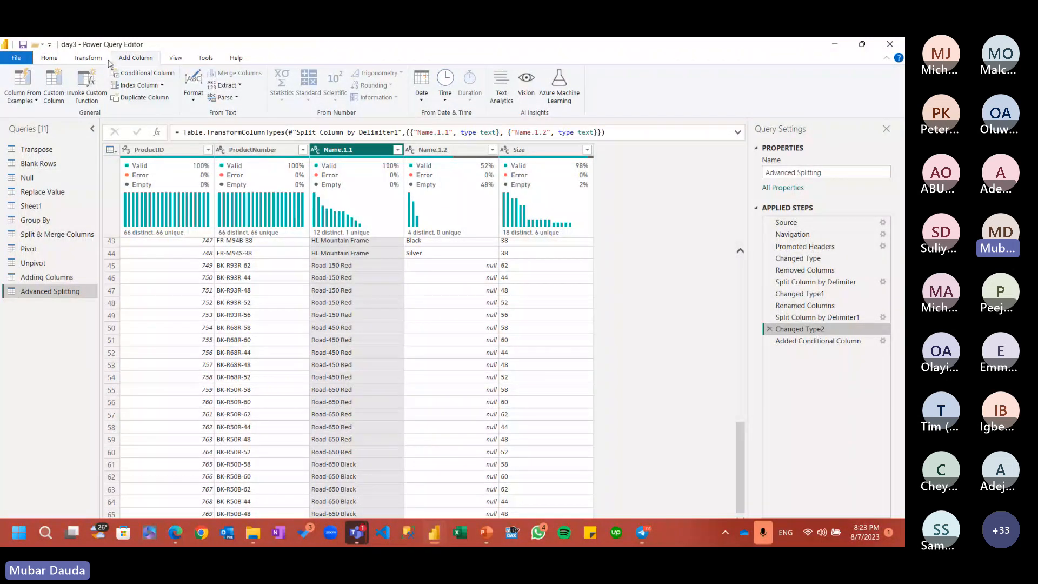
Step: Review the available Extract options for Name.1.1 against the different name patterns in the column's rows
click(236, 87)
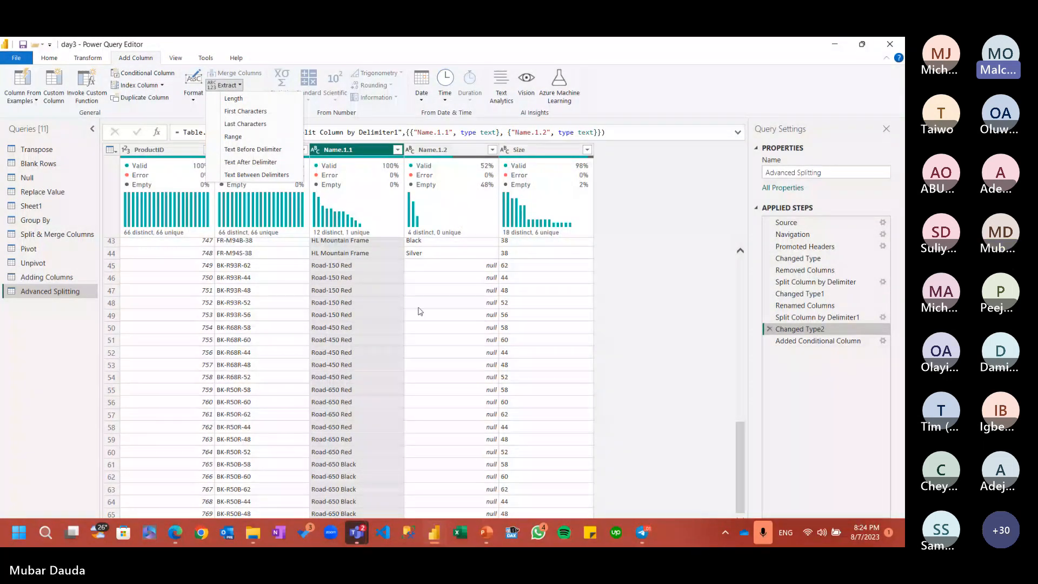
scroll(366, 335, up, 10)
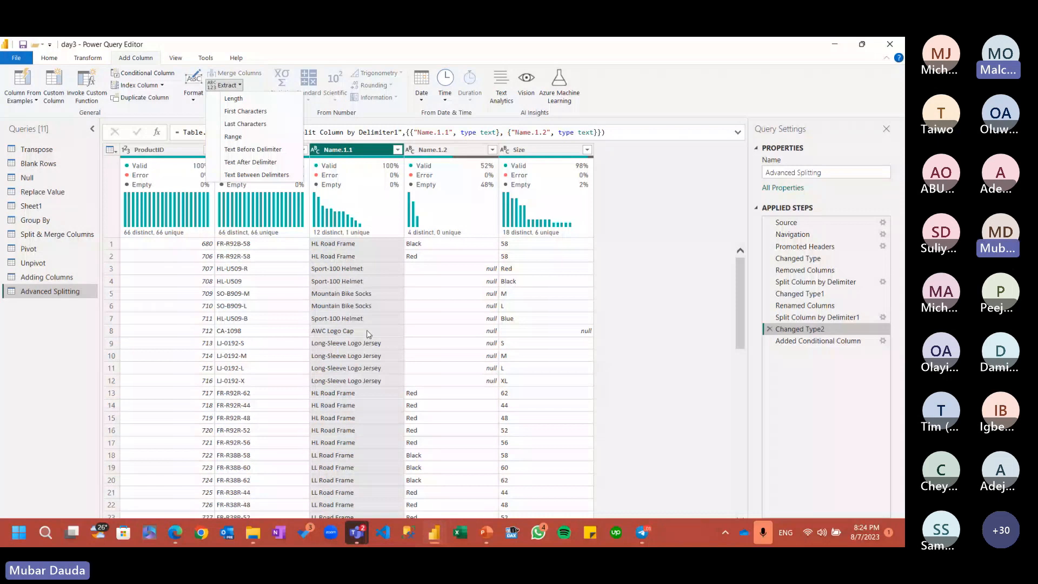
scroll(369, 334, down, 10)
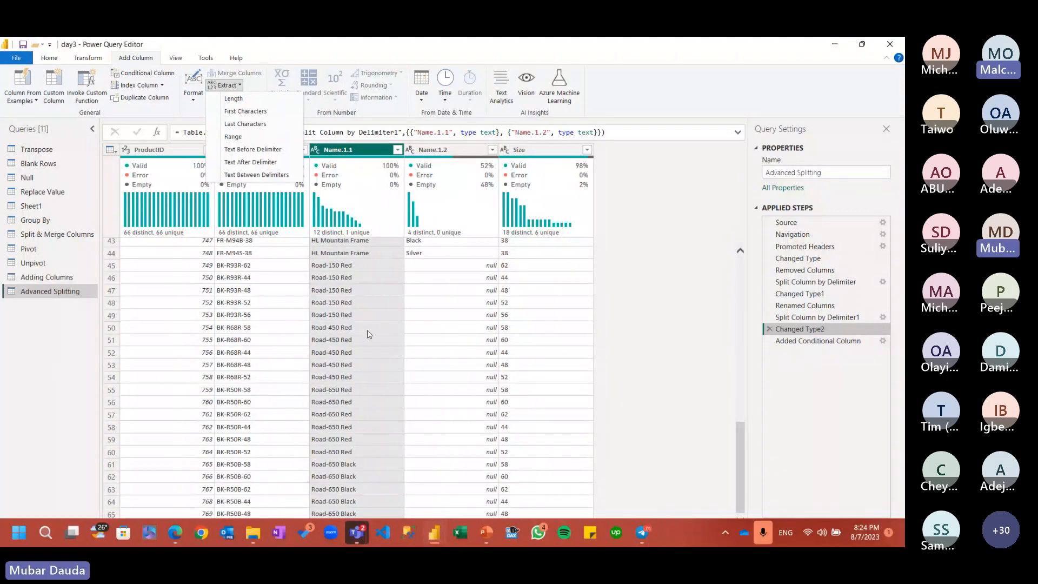
scroll(367, 329, up, 14)
scroll(367, 330, down, 14)
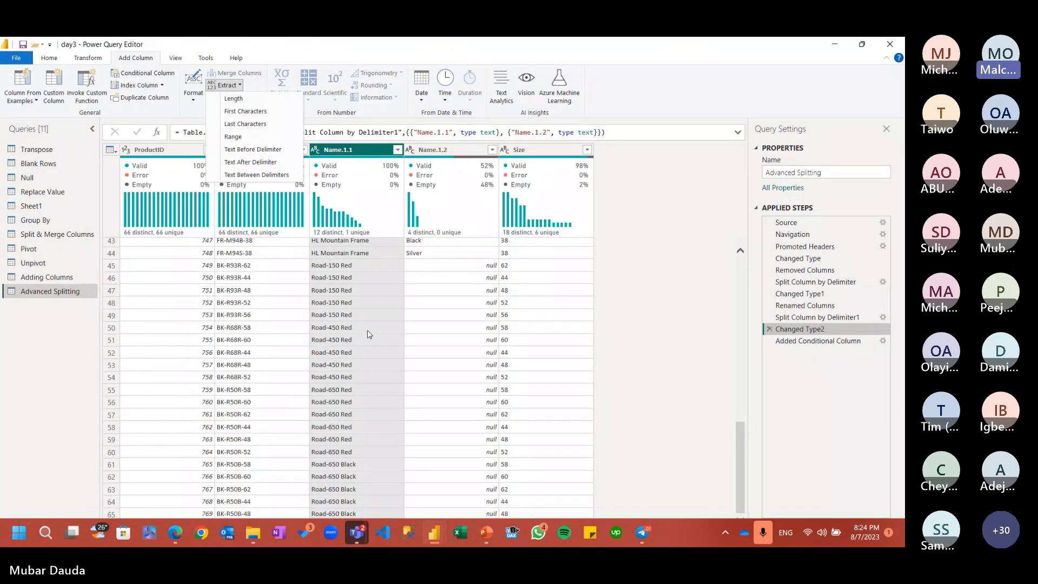
scroll(367, 330, up, 5)
scroll(368, 330, down, 5)
scroll(366, 344, up, 15)
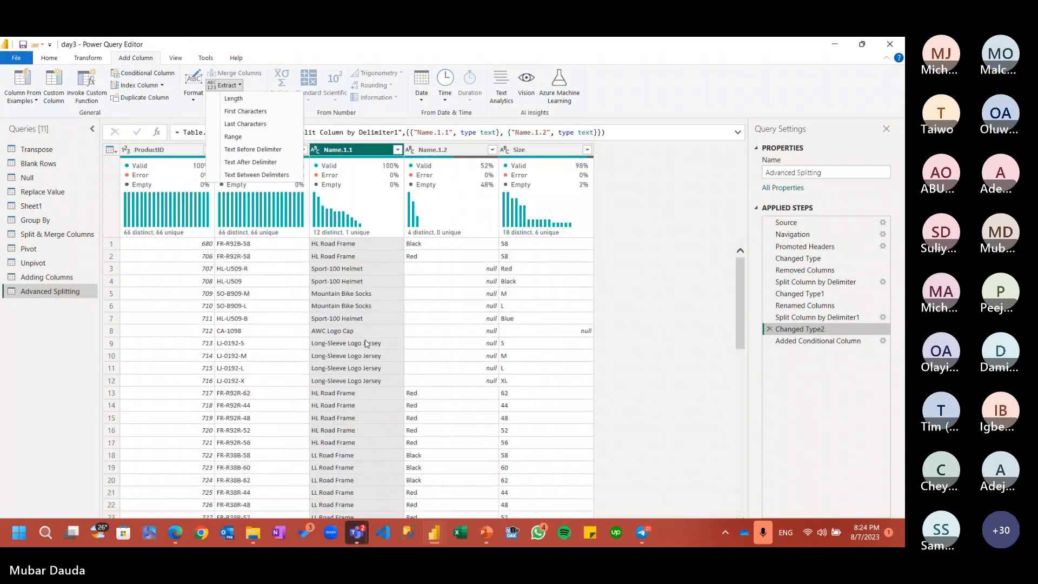
scroll(366, 343, down, 14)
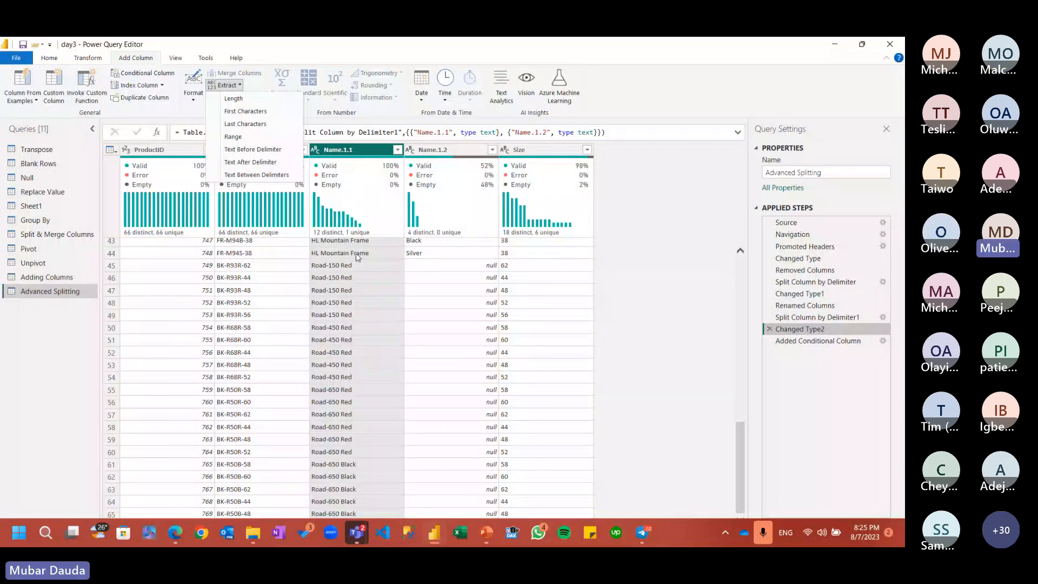
click(328, 152)
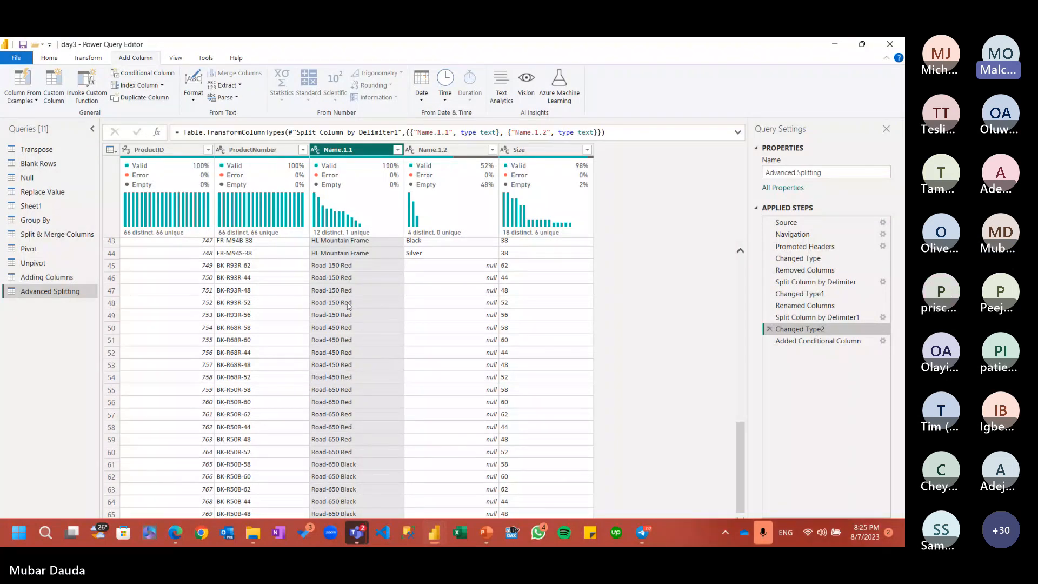
Step: Look over the Name.1.1 entries again and read the participants' new suggestions in the Teams meeting chat
scroll(349, 306, up, 14)
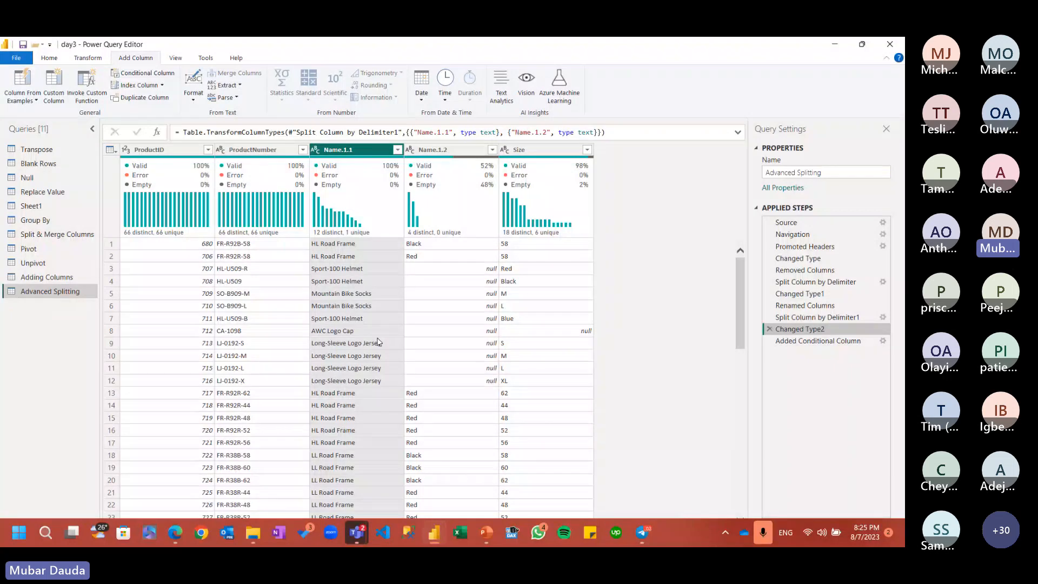
scroll(378, 341, down, 10)
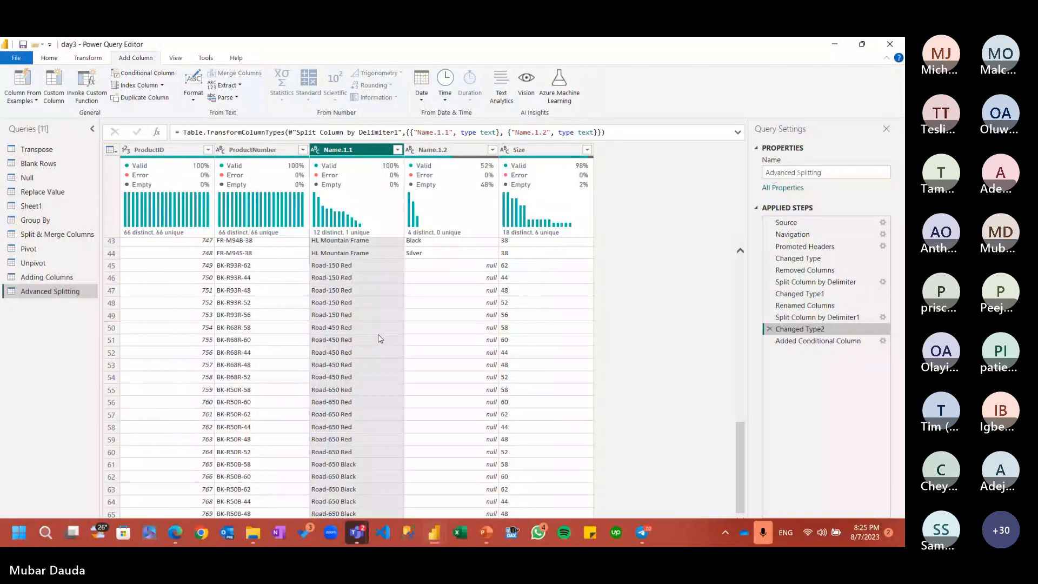
scroll(379, 335, up, 14)
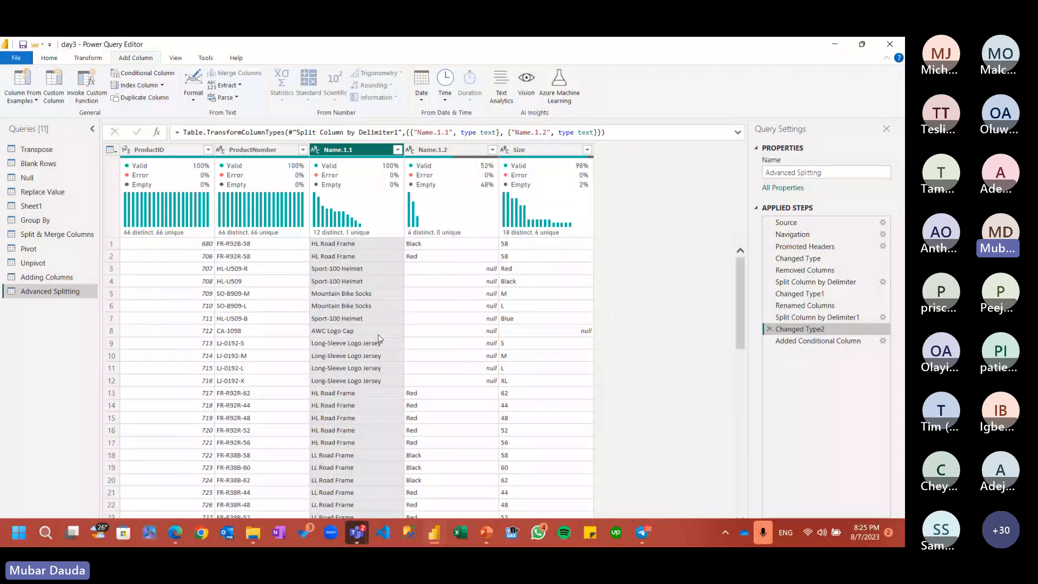
scroll(377, 334, down, 14)
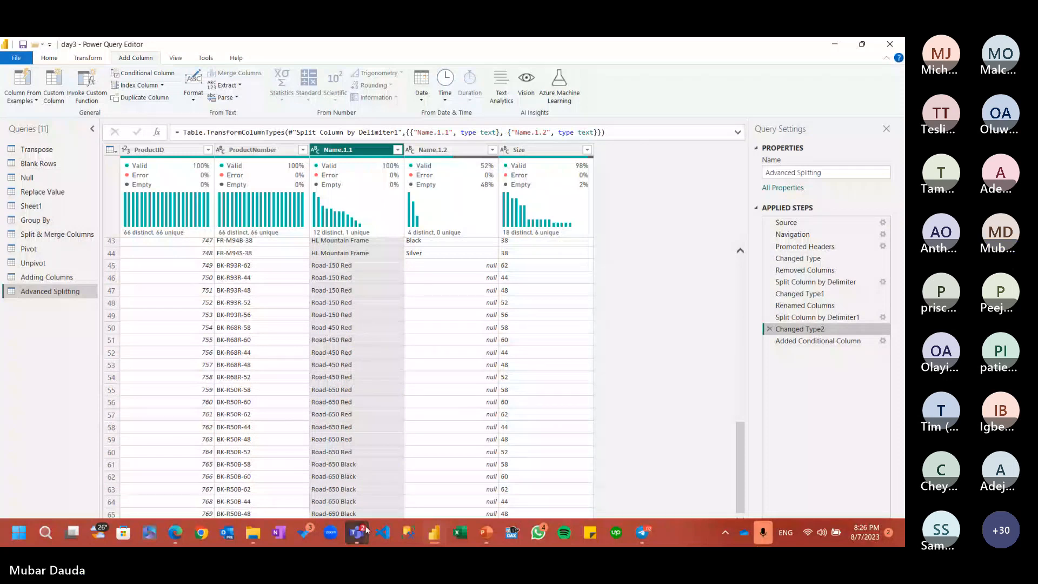
click(355, 455)
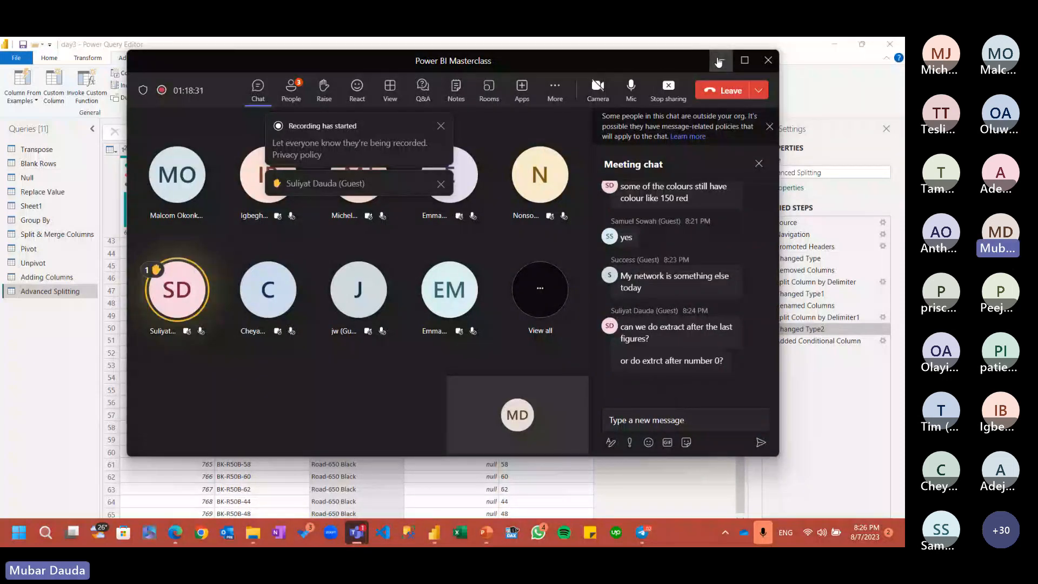
click(718, 60)
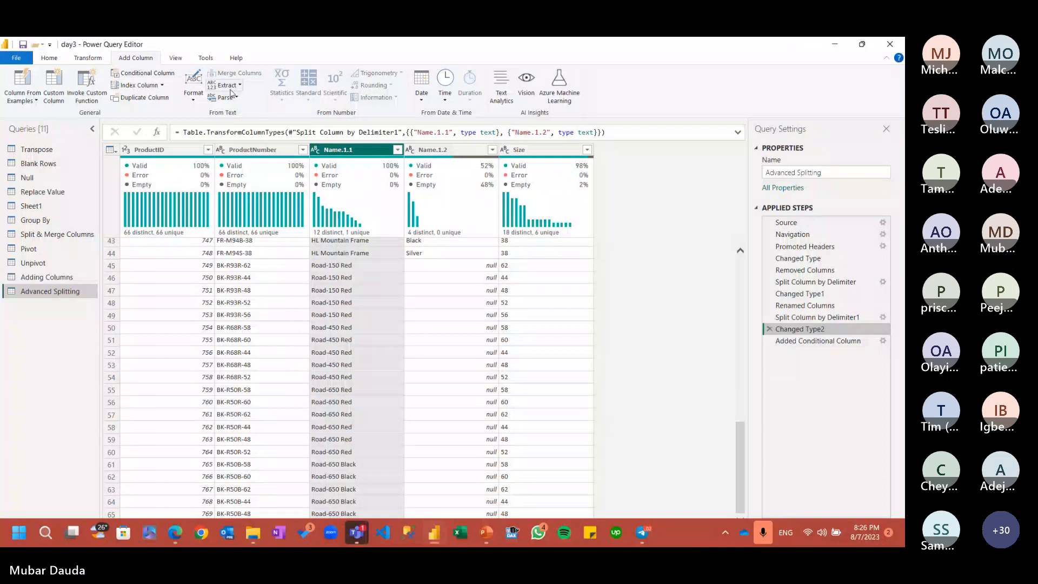
Step: Review the Extract options against the Name.1.1 entries and read the newest replies in the Teams meeting chat
click(227, 85)
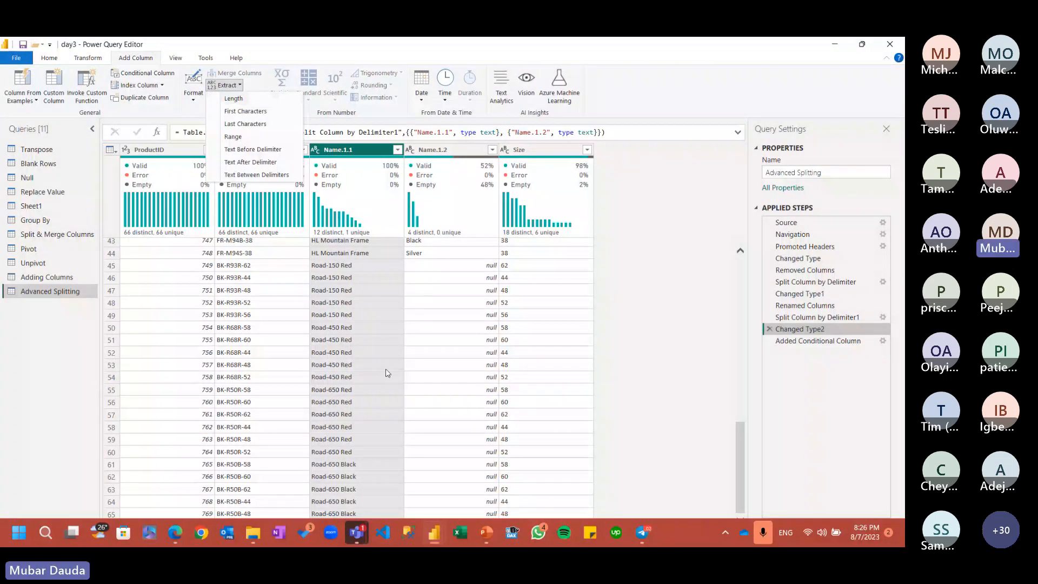
scroll(346, 346, up, 4)
scroll(346, 351, down, 4)
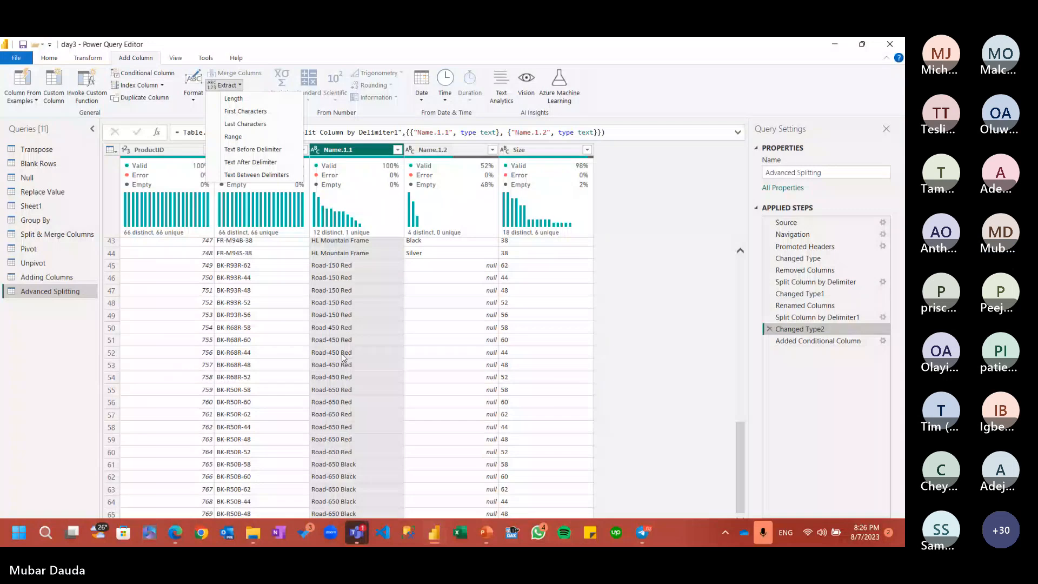
click(349, 534)
click(368, 469)
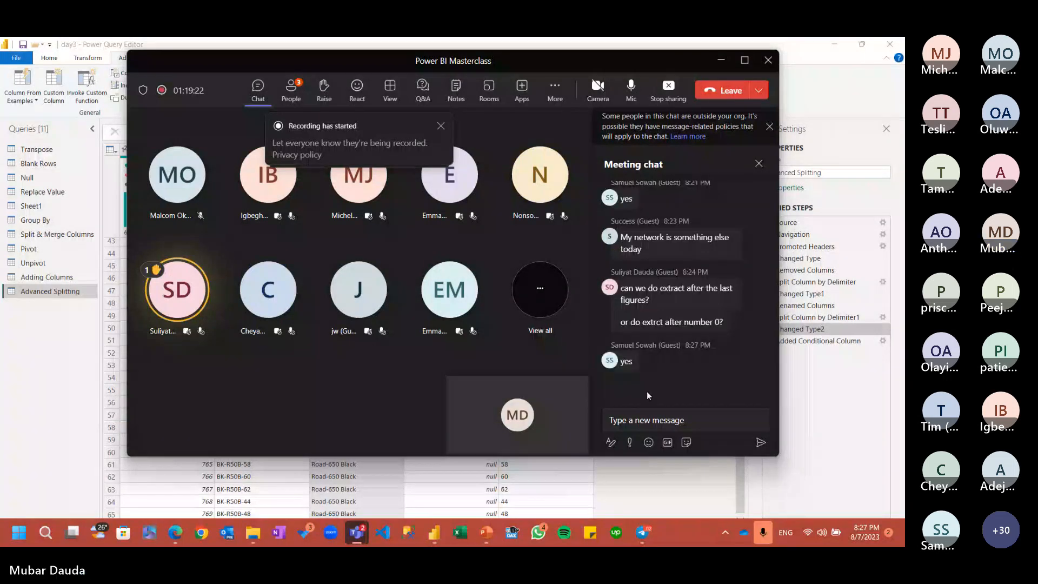
Step: Back in Power Query Editor, copy the Road-150 Red, Road-450 Red and Road-650 Black names from Name.1.1 to the clipboard
key(alt+Tab)
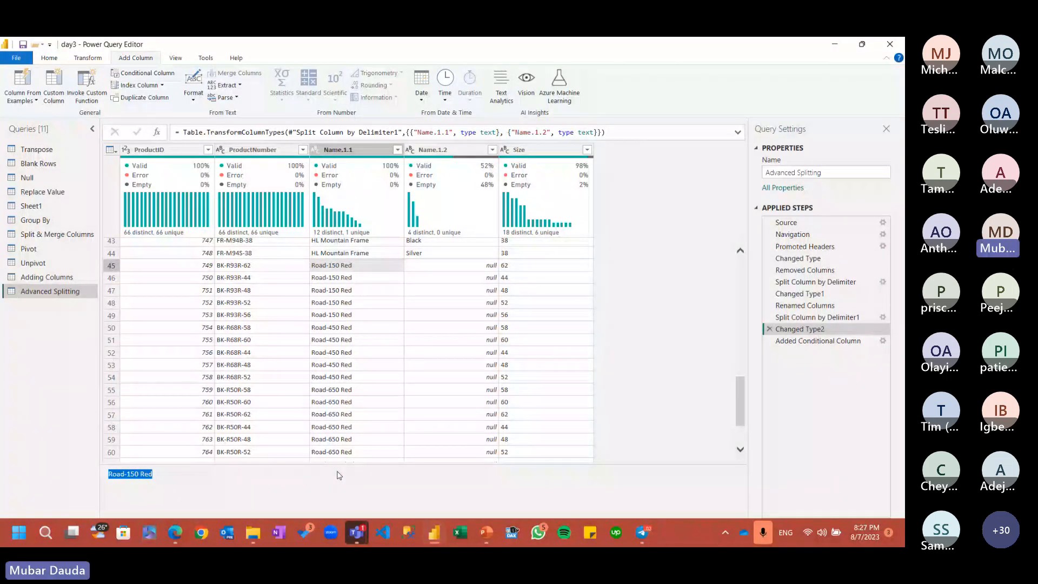
click(344, 352)
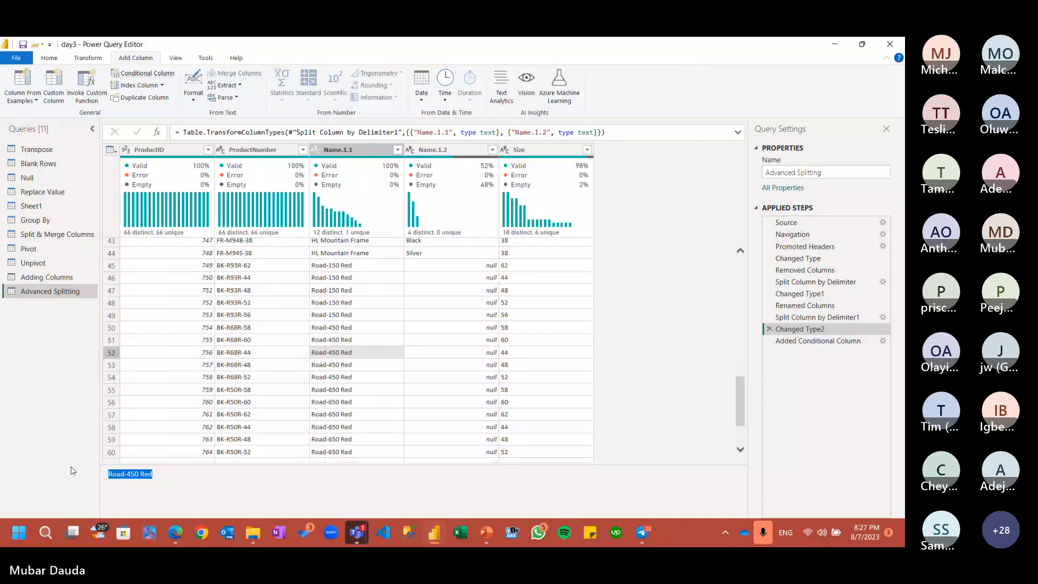
key(Down)
key(Down)
key(Down)
key(Down)
key(Down)
key(Down)
key(Down)
key(Down)
key(Down)
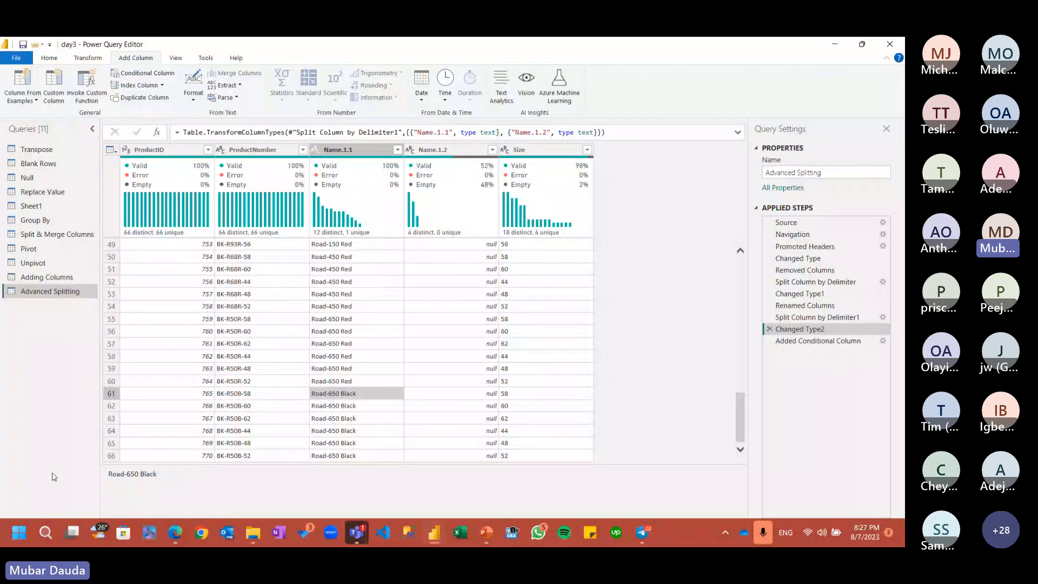
drag(158, 474, 81, 466)
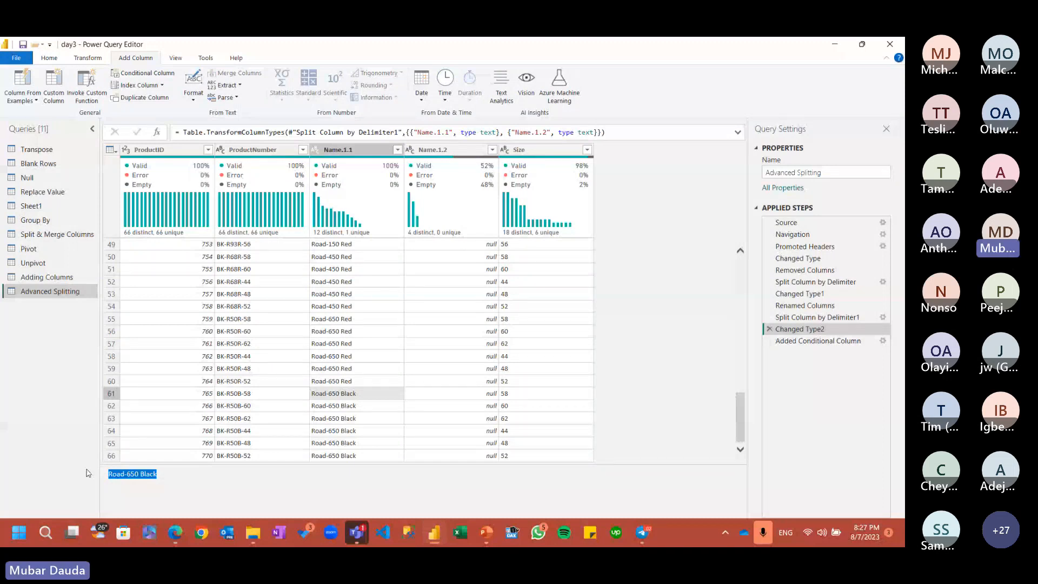
key(alt+Tab)
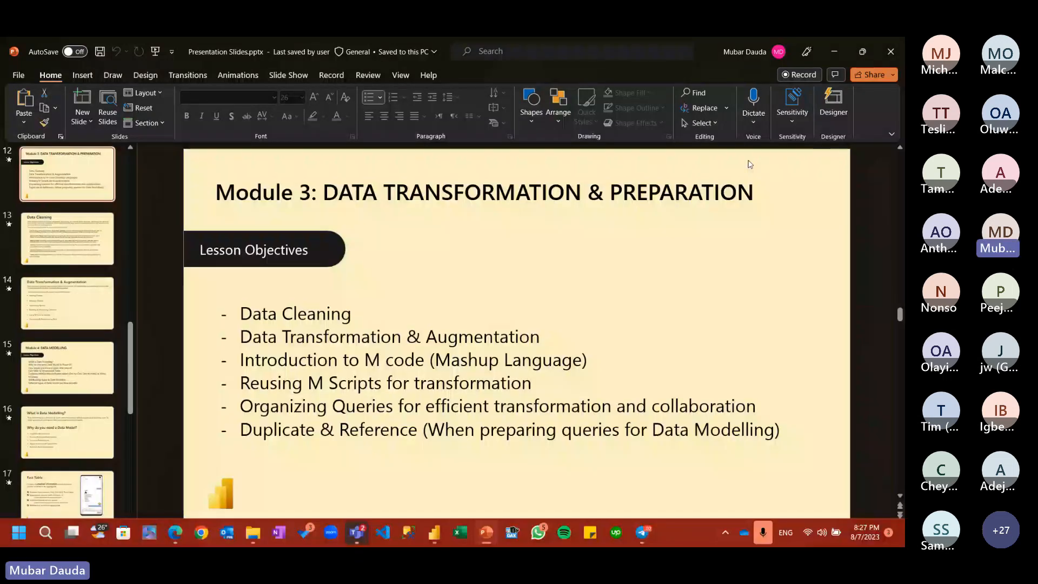
click(835, 49)
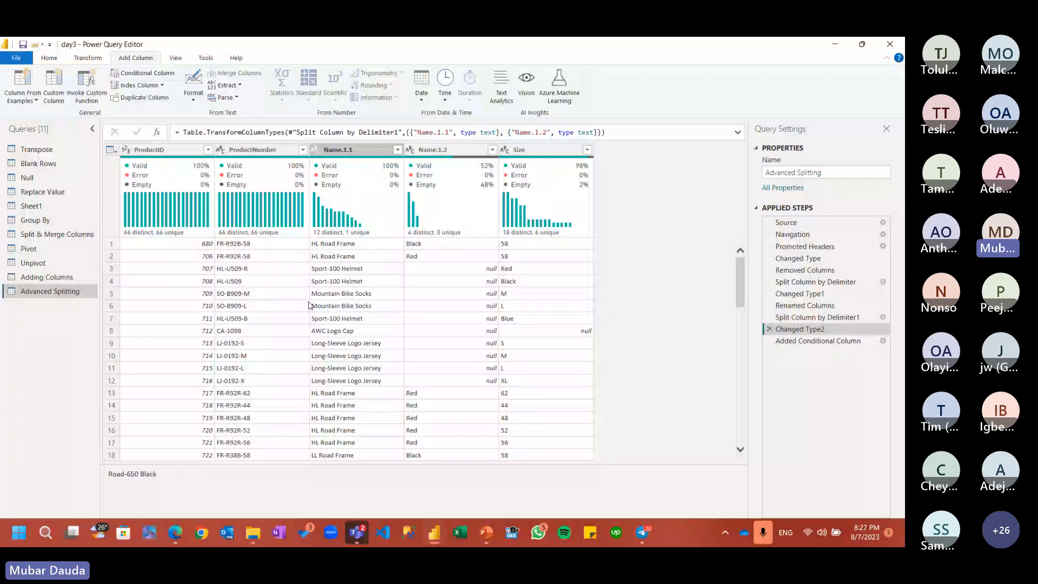
Step: Insert a conditional column after the Changed Type2 step, with a first clause testing Name.1.1 using the contains operator
click(150, 78)
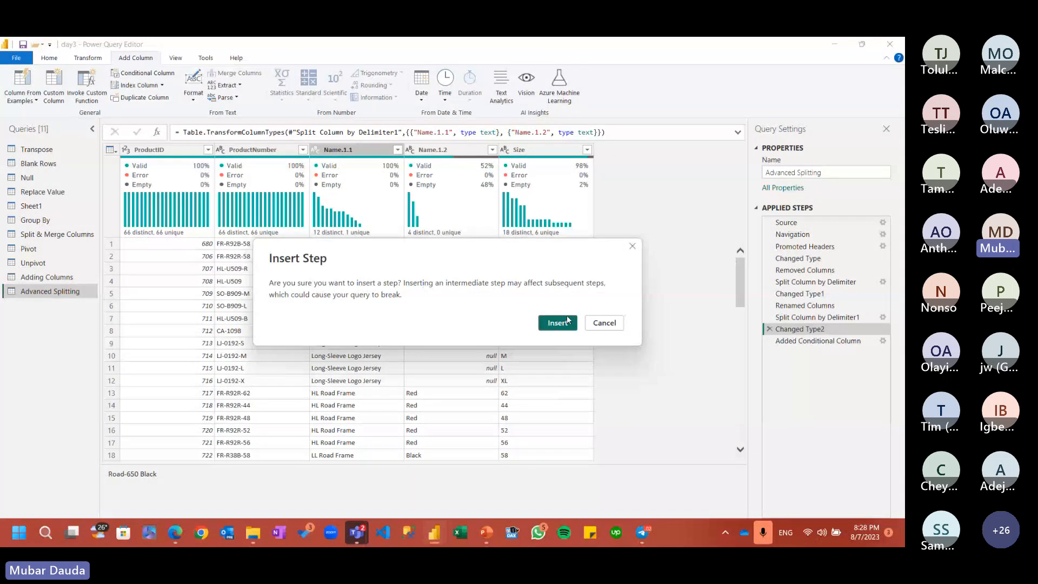
click(567, 320)
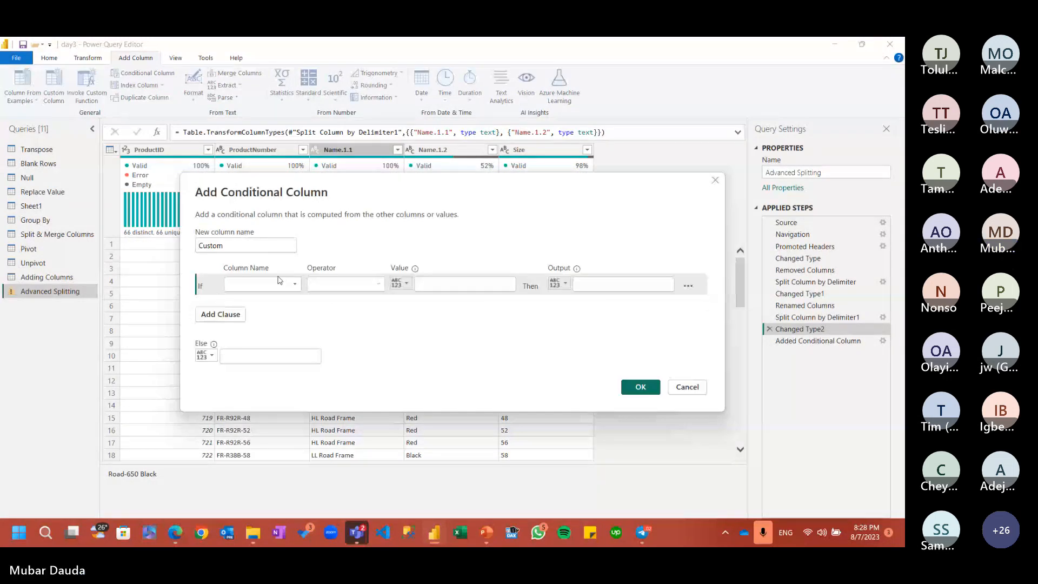
click(279, 281)
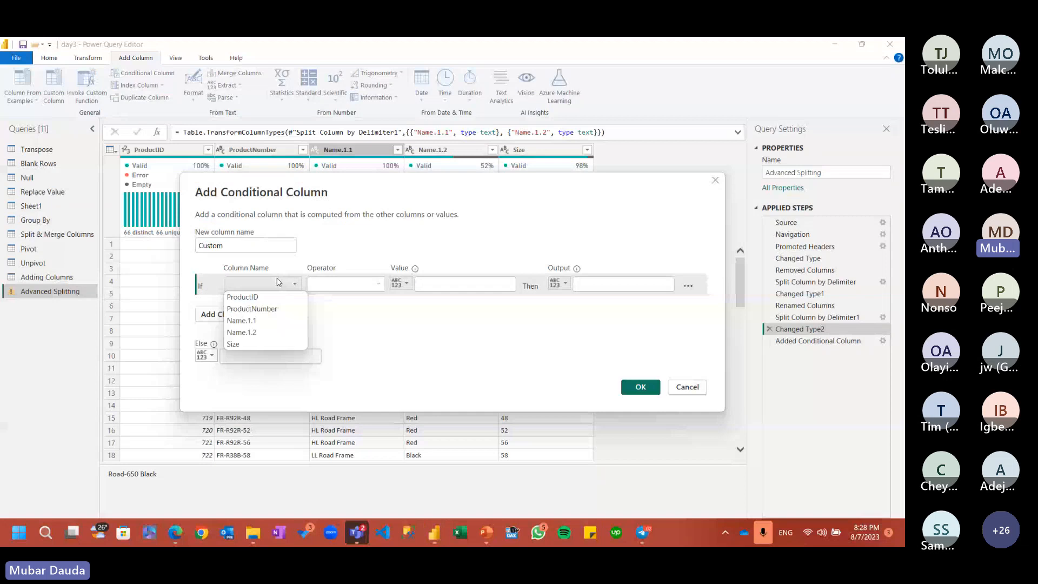
click(241, 321)
click(335, 284)
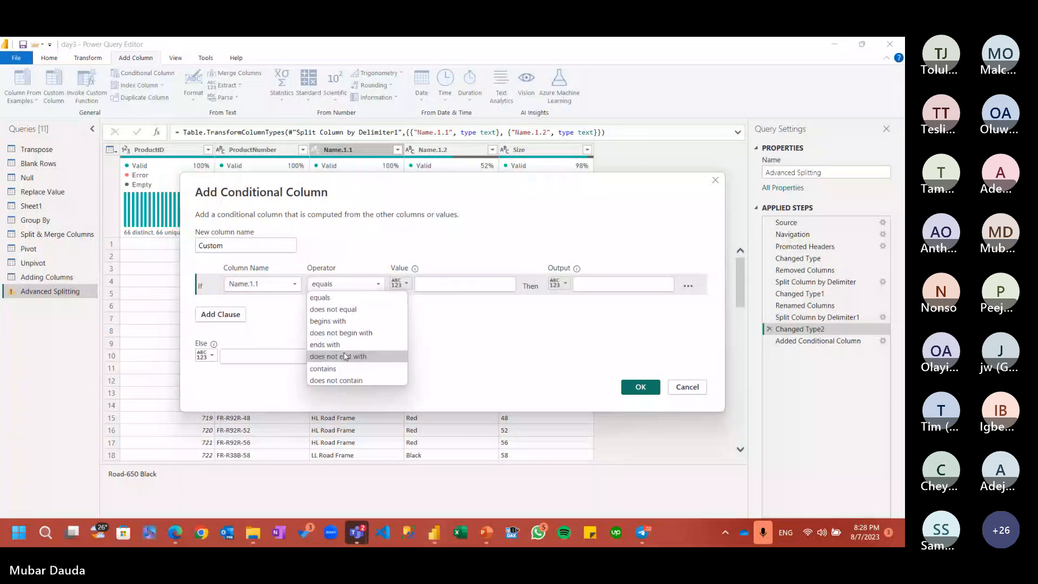
click(344, 367)
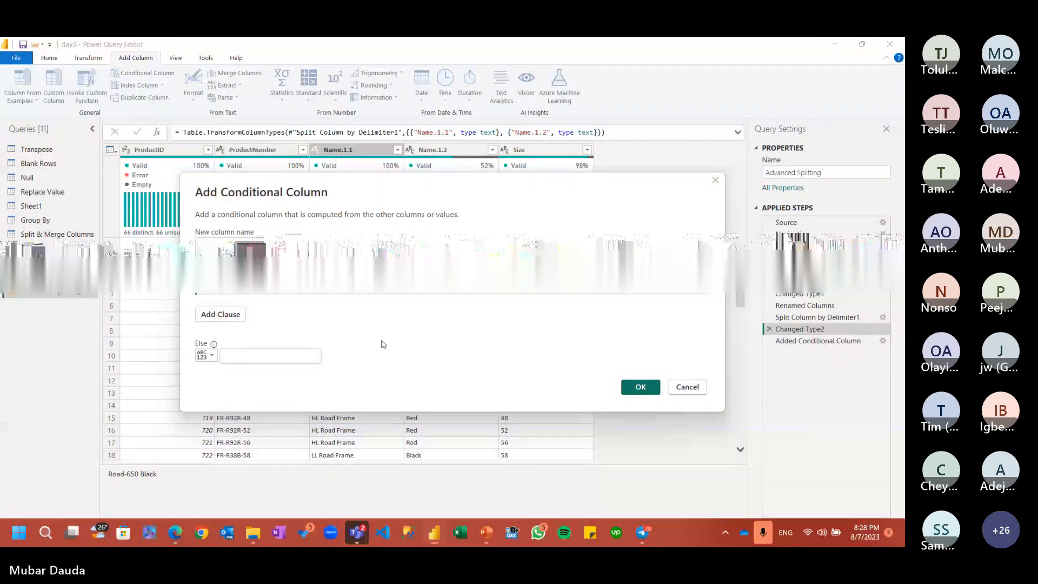
Step: Fill the first clause with the copied value Road-150 Red and the output Red
click(453, 289)
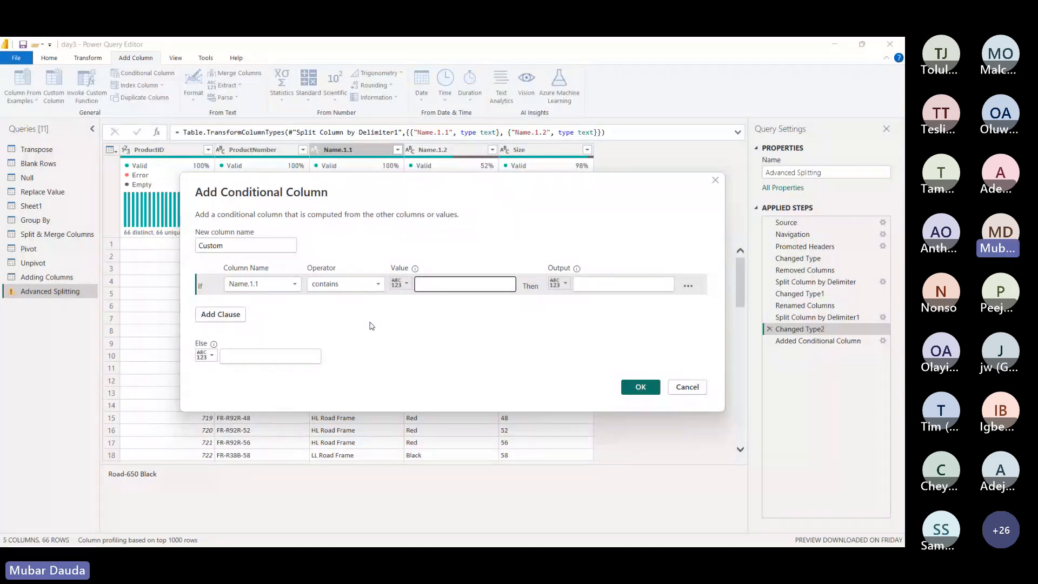
key(super+v)
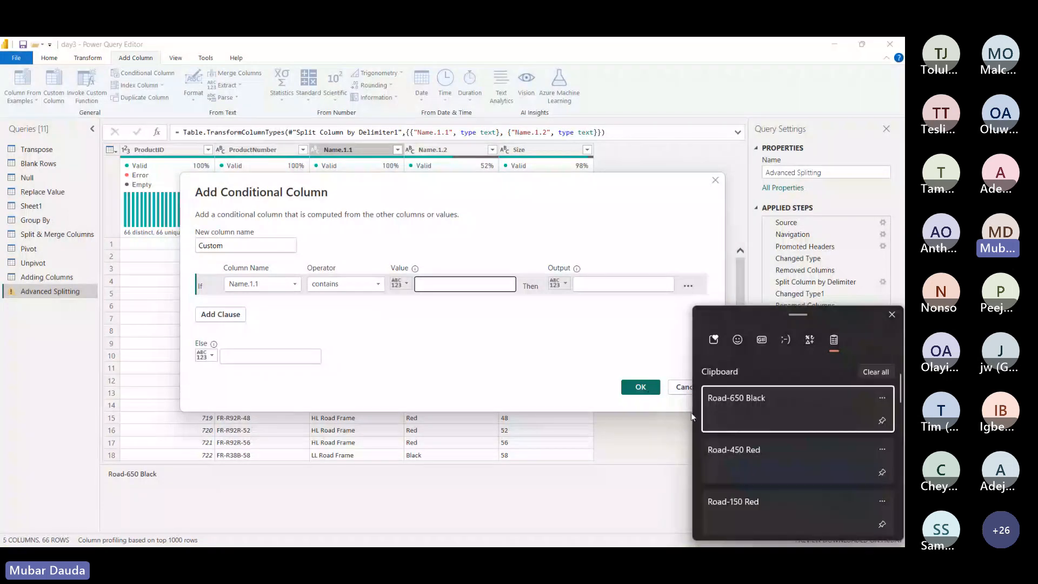
click(741, 503)
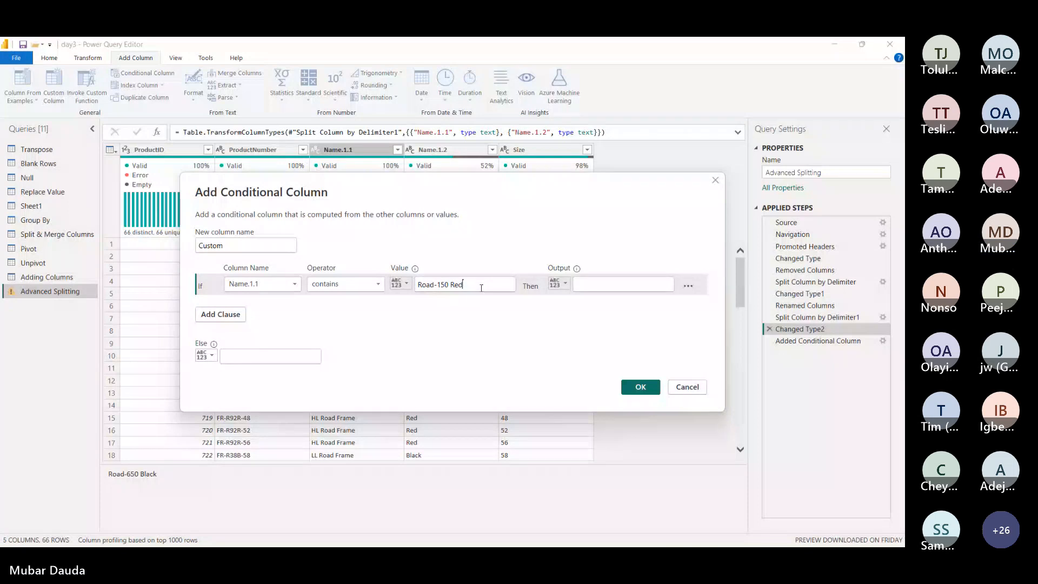
click(586, 287)
text(Red)
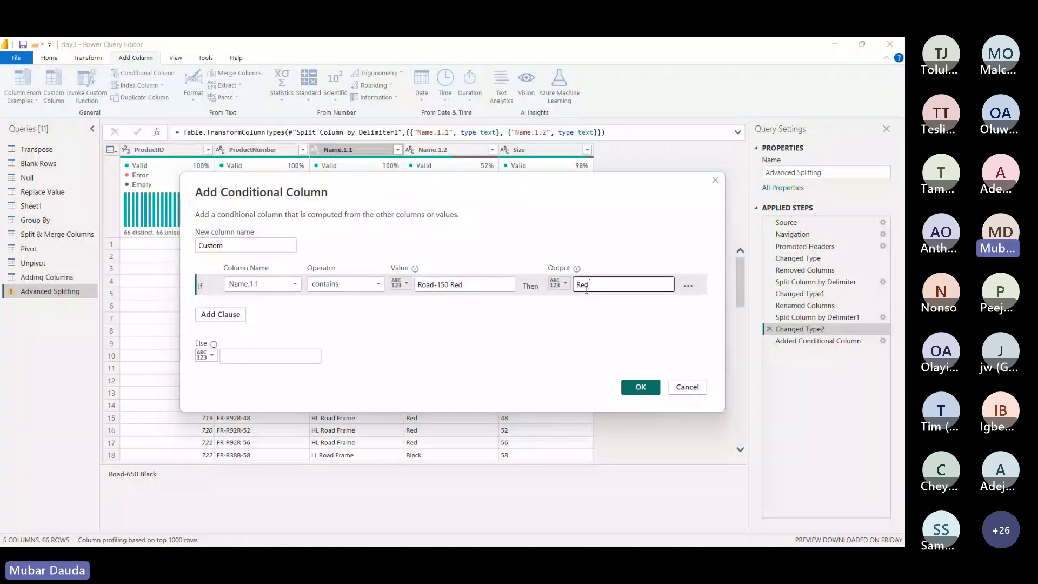
Step: Add a second clause to the conditional column that tests Name.1.1 using the contains operator
click(240, 315)
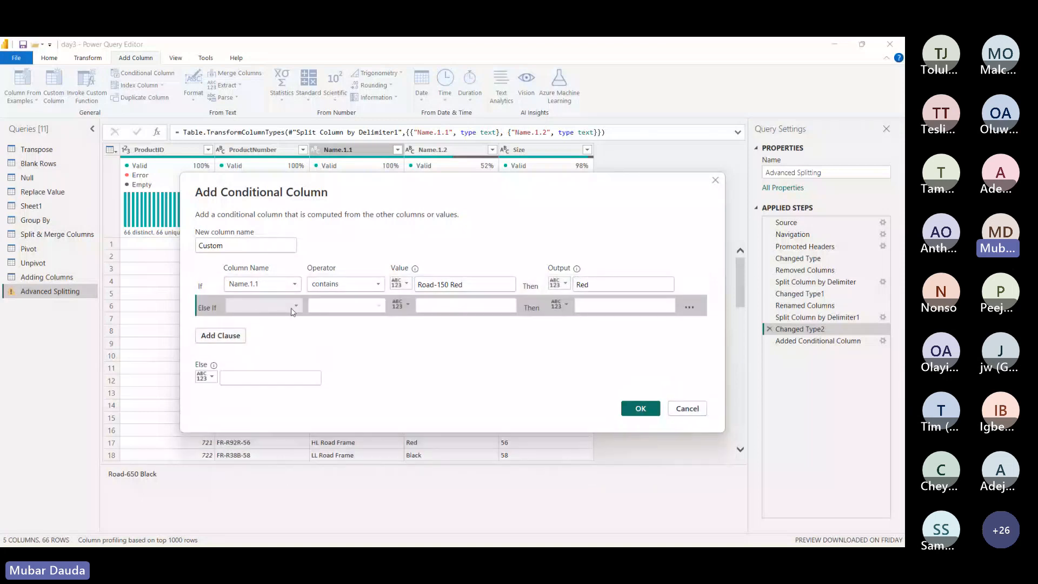
click(293, 306)
click(286, 343)
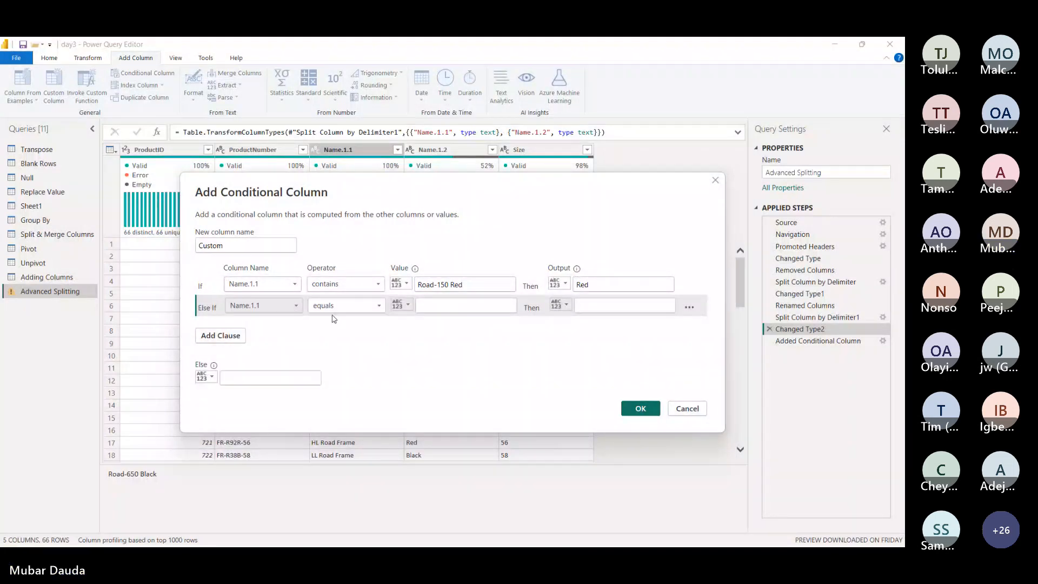
click(341, 306)
click(330, 411)
click(456, 304)
Step: Shorten the first clause's comparison value to Road-150
click(473, 280)
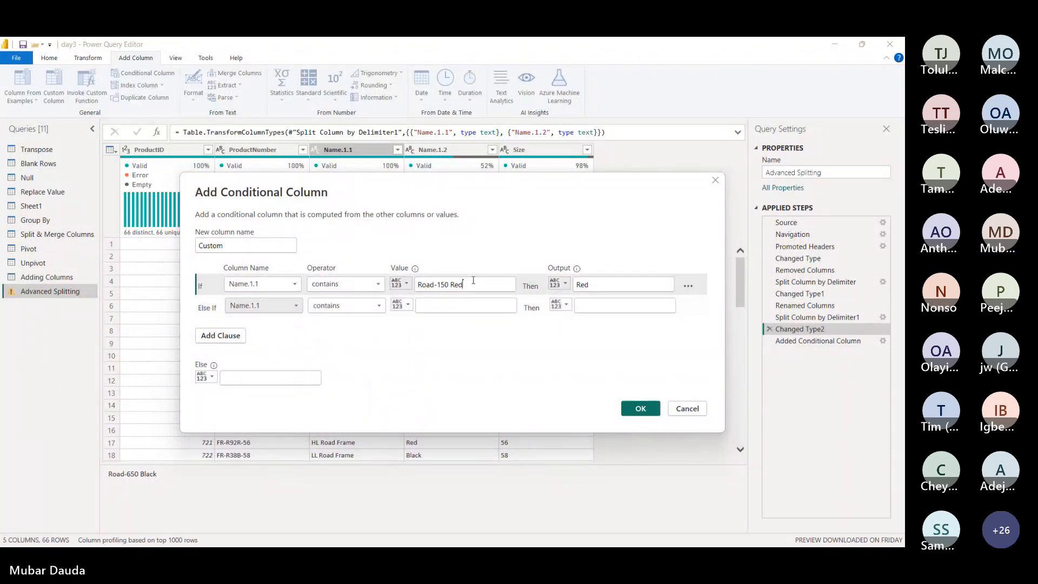
key(BackSpace)
key(BackSpace)
key(BackSpace)
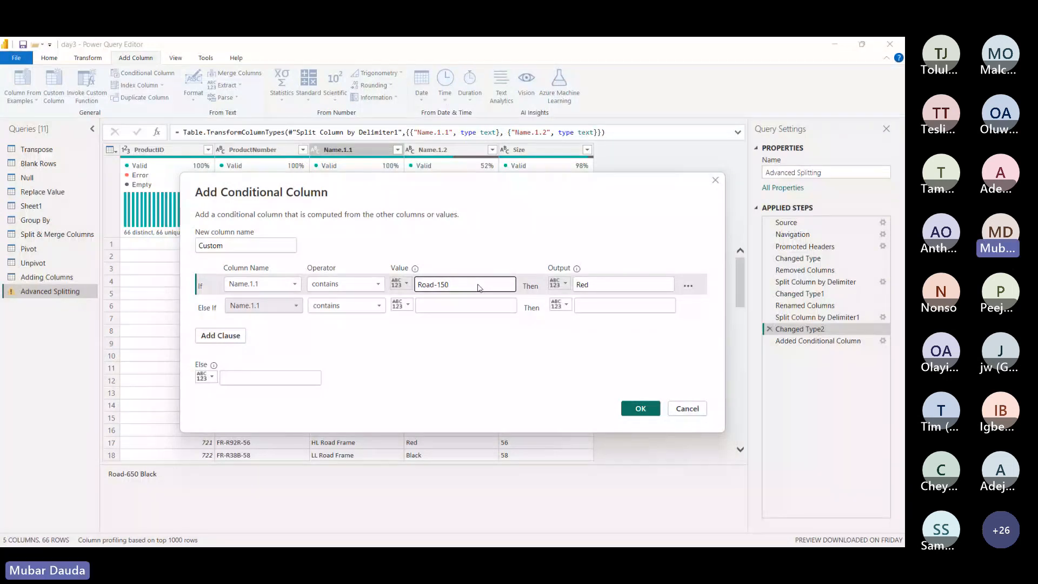
text(Road-150 Red)
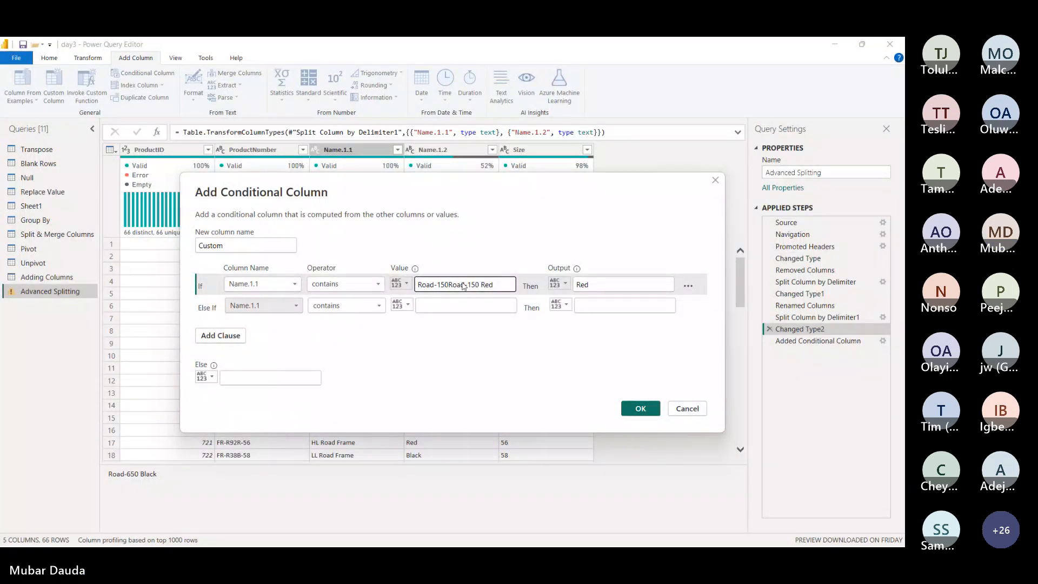
key(ctrl+z)
Step: Set the second clause's comparison value to Road-450 and its output to Red
click(467, 306)
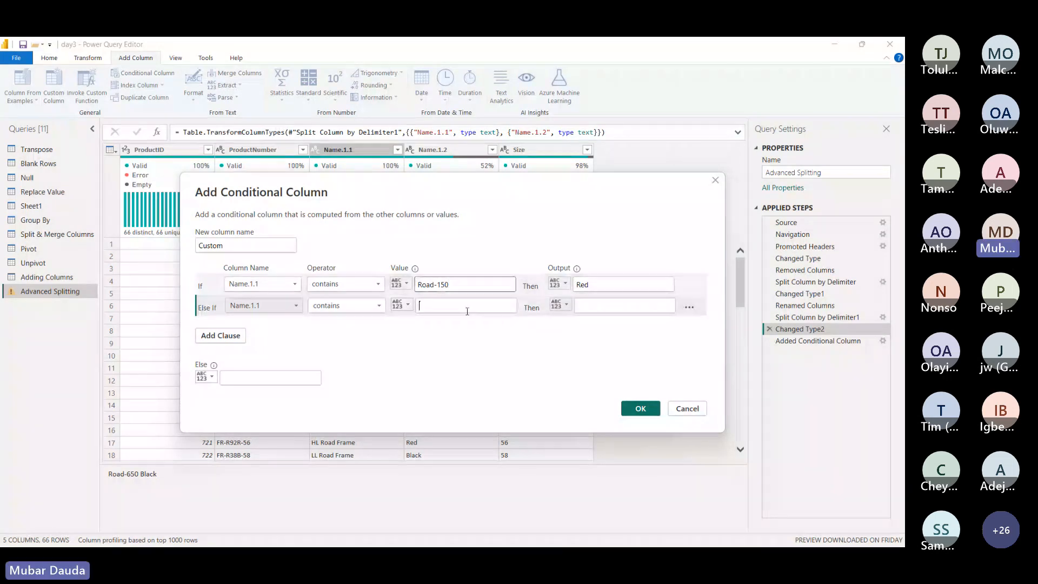
text(Road-150 Red)
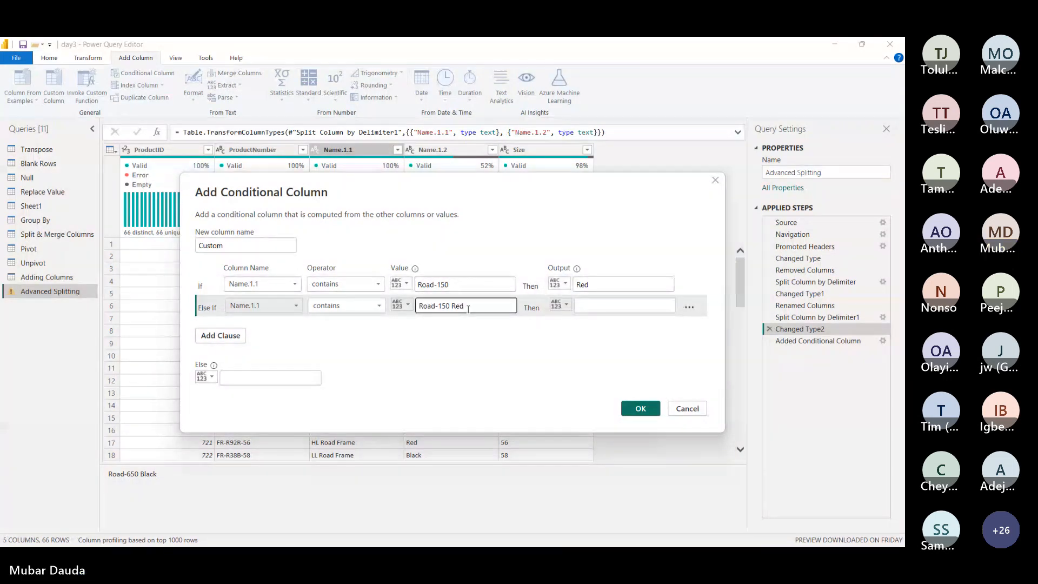
key(BackSpace)
key(BackSpace)
key(BackSpace)
key(BackSpace)
key(BackSpace)
key(BackSpace)
key(BackSpace)
text(4)
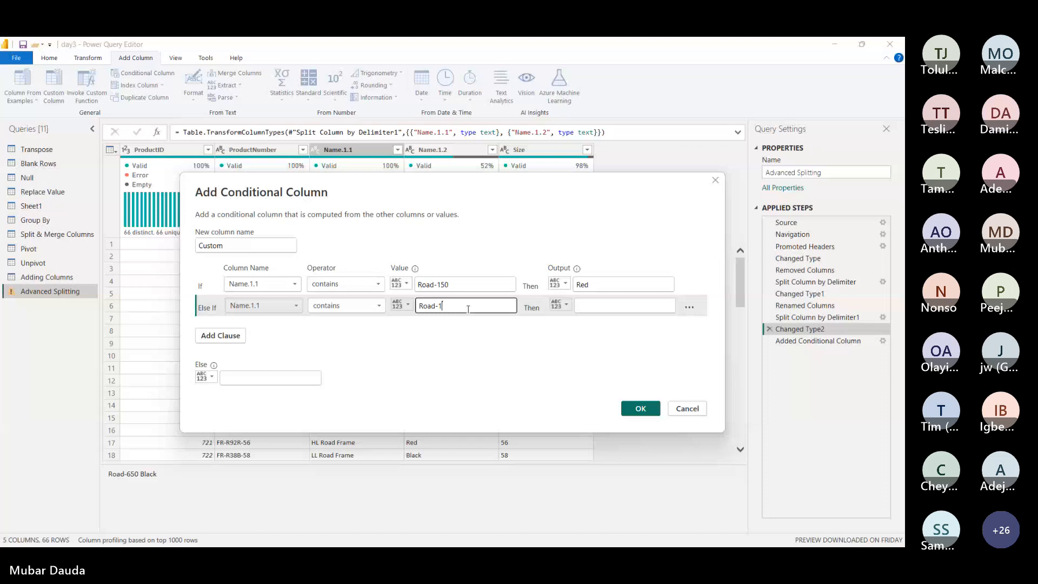
text(50)
click(613, 306)
text(Red)
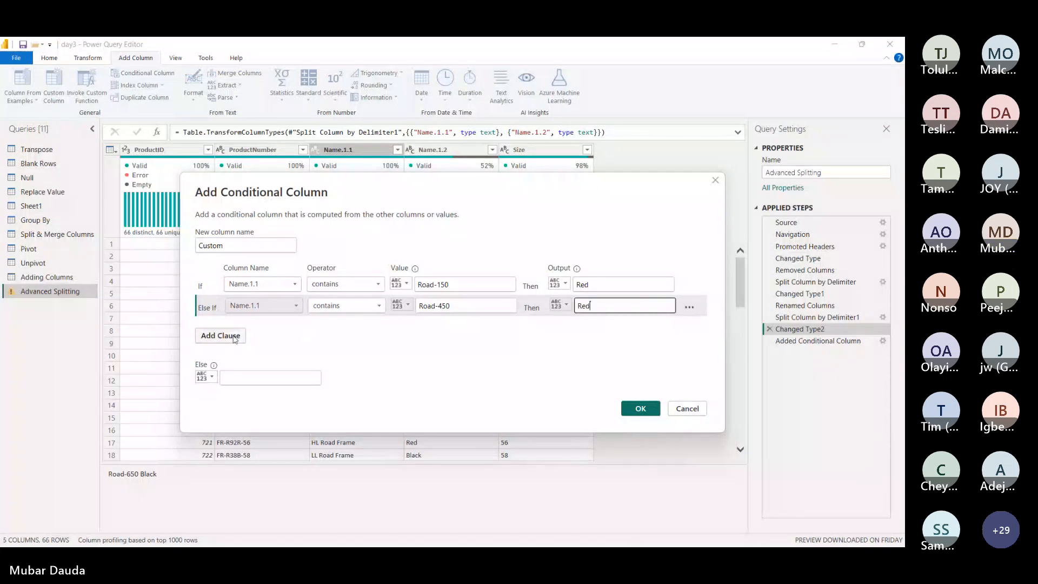
Step: Add a third clause to the conditional column that tests Name.1.1 using the contains operator
click(237, 336)
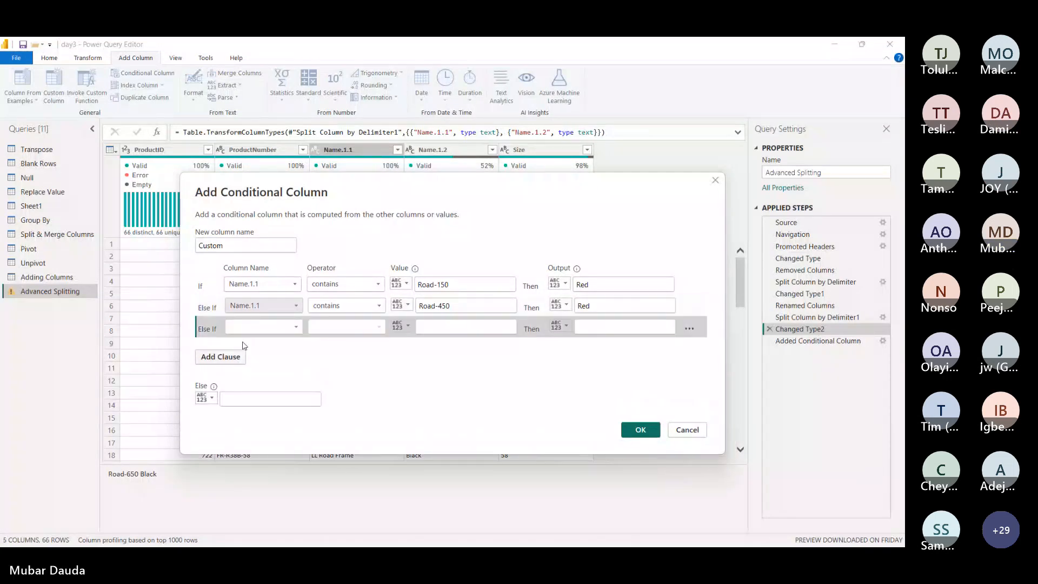
click(274, 328)
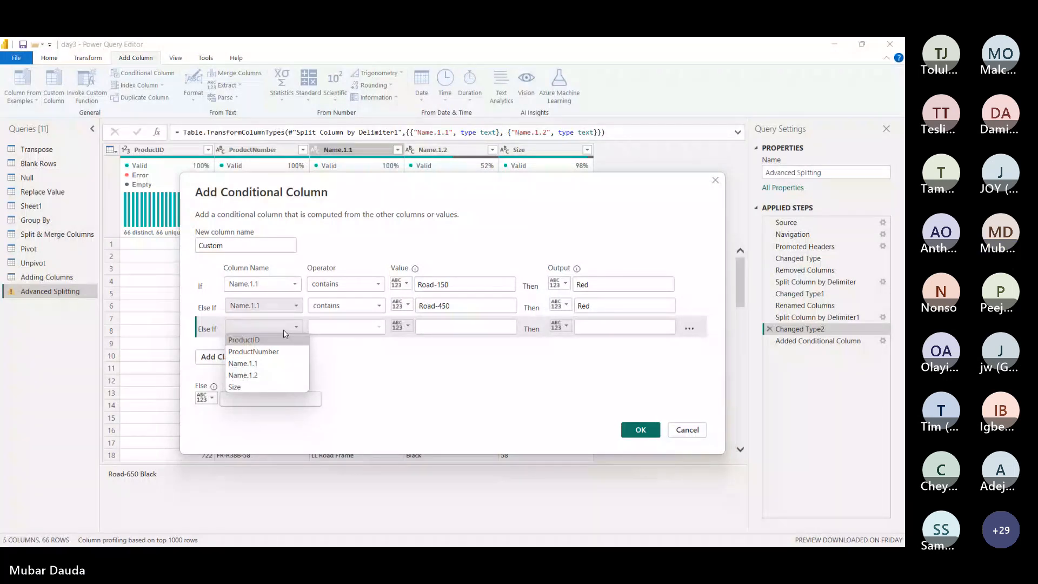
click(243, 363)
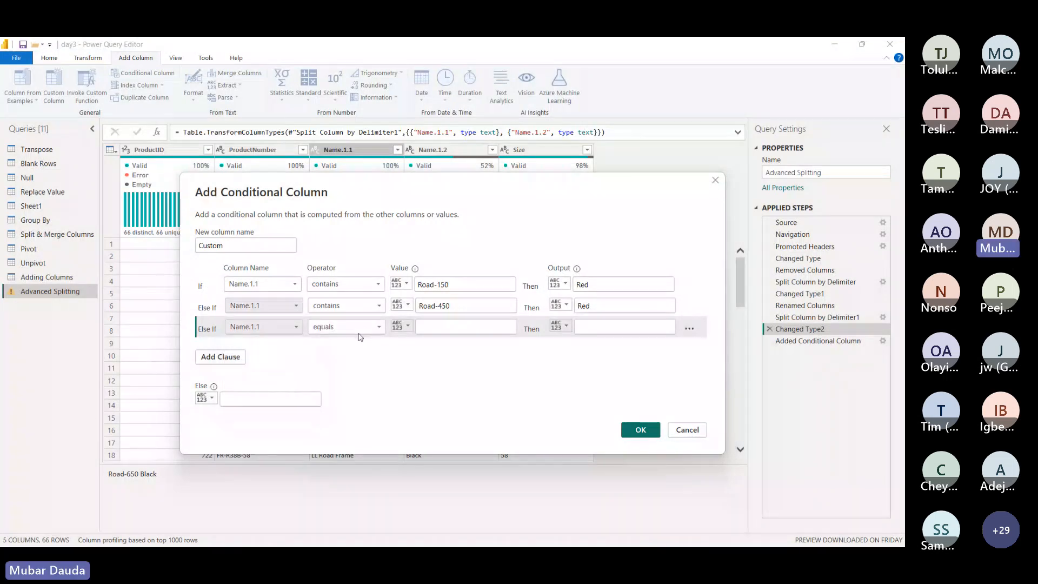
click(346, 326)
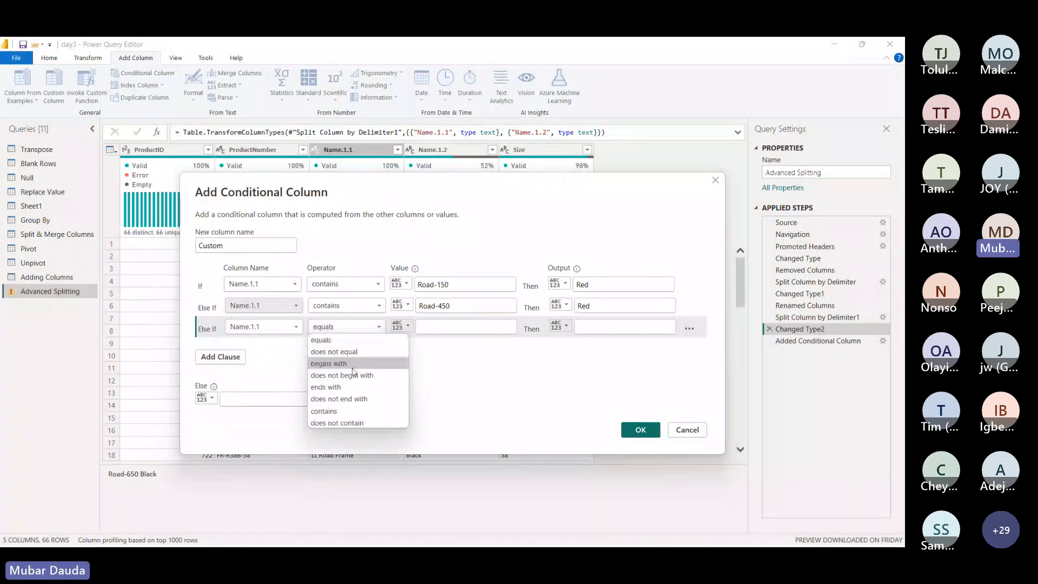
click(352, 412)
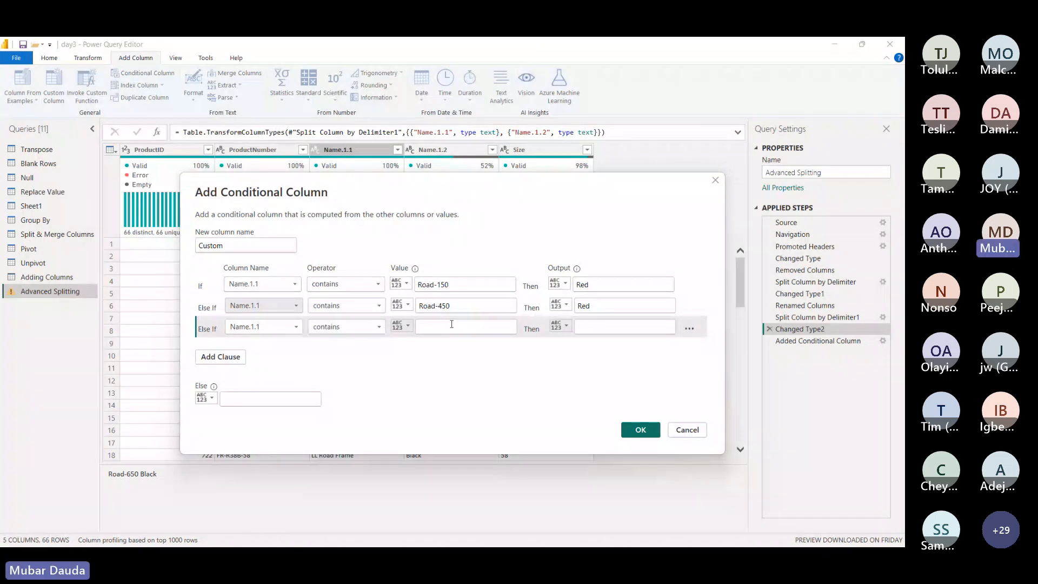
Step: Complete the third clause with value Road-650 and output Black, and create the column with the Name.1.2 column as the Else result
click(452, 327)
text(Road-150 Red)
key(BackSpace)
key(BackSpace)
key(BackSpace)
key(BackSpace)
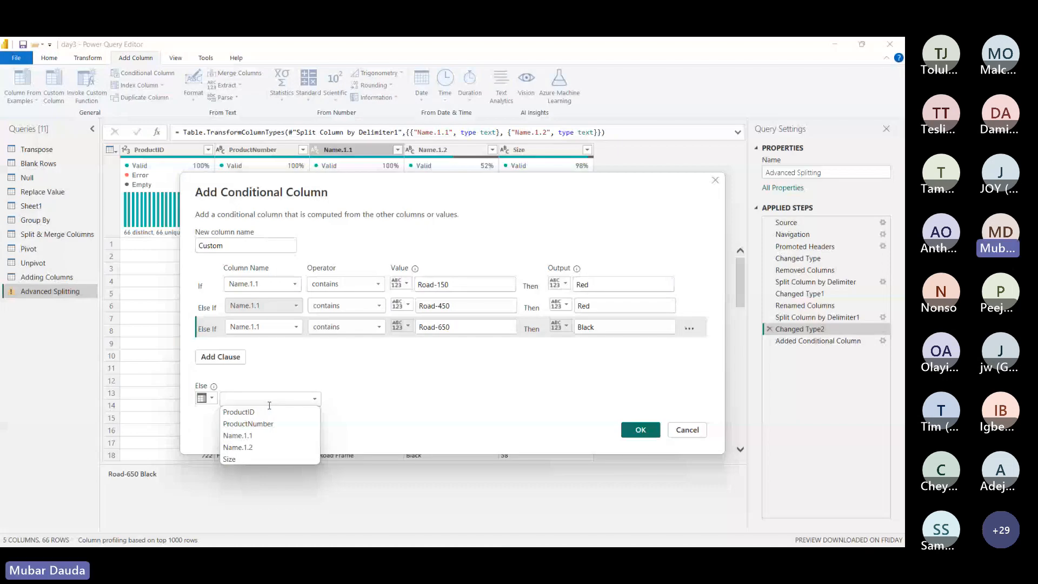
click(273, 448)
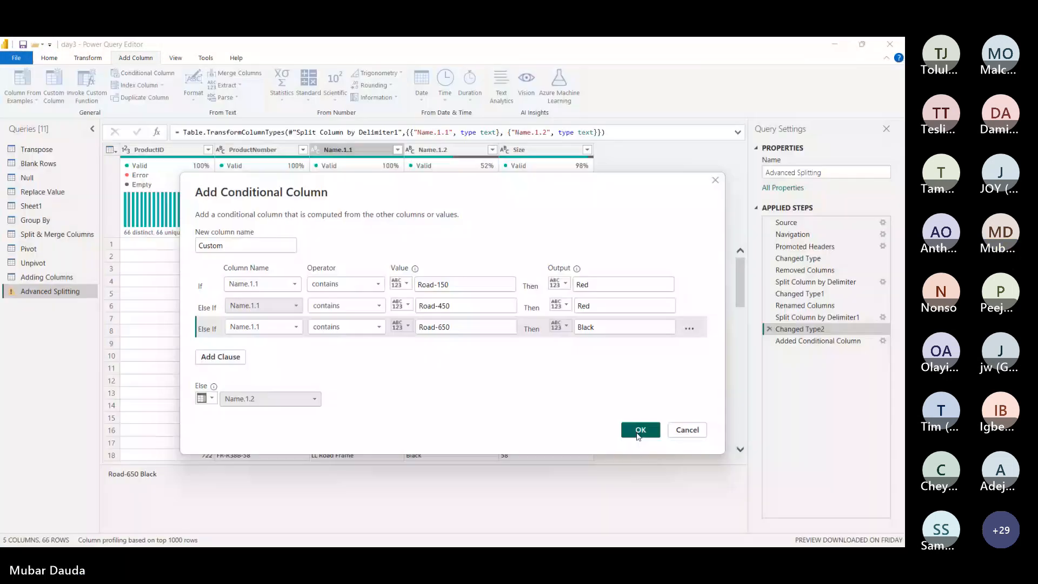
click(639, 430)
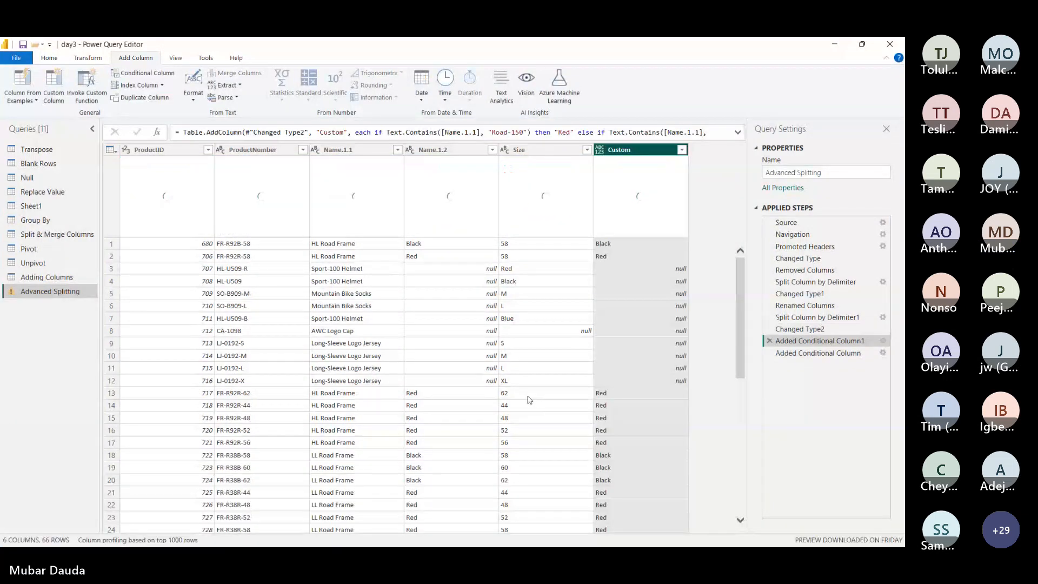
Step: Check the new Custom column against Name.1.1 down to the last rows of the Advanced Splitting query
scroll(628, 379, down, 8)
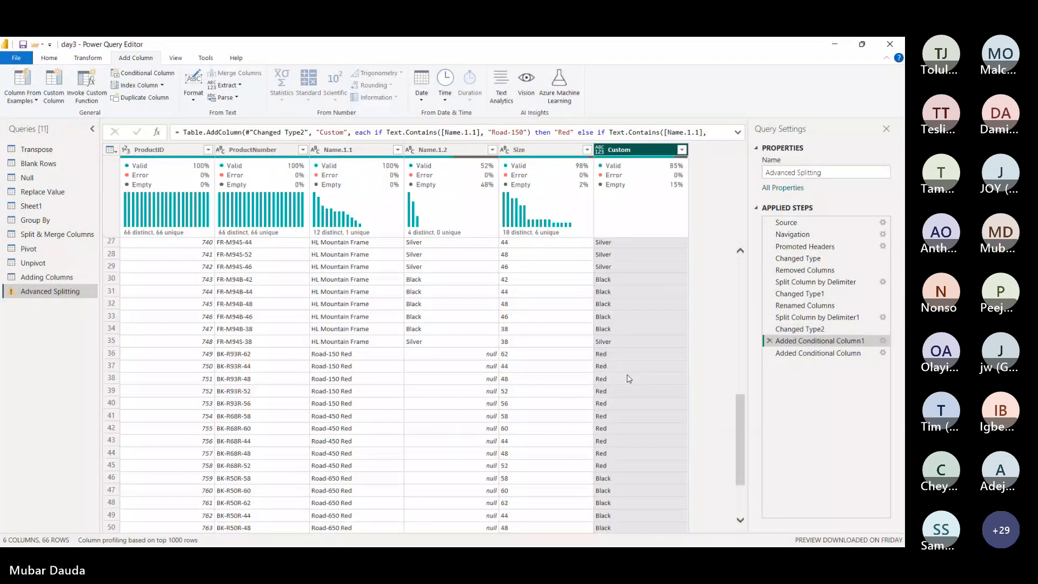
scroll(628, 378, down, 6)
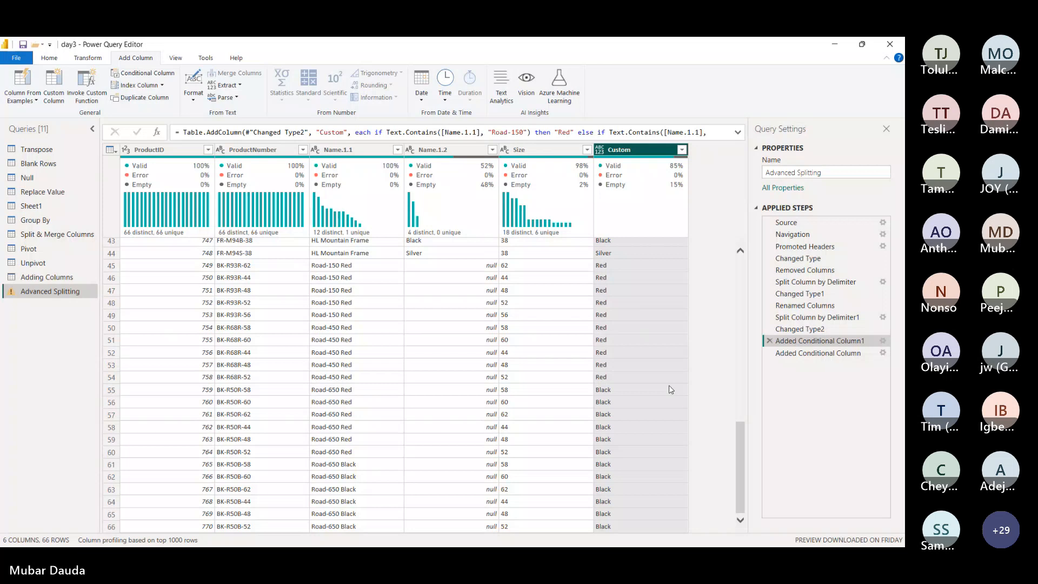
Step: Switch to the Teams meeting window, view the chat and the participants list, and return to the Power Query Editor
click(712, 533)
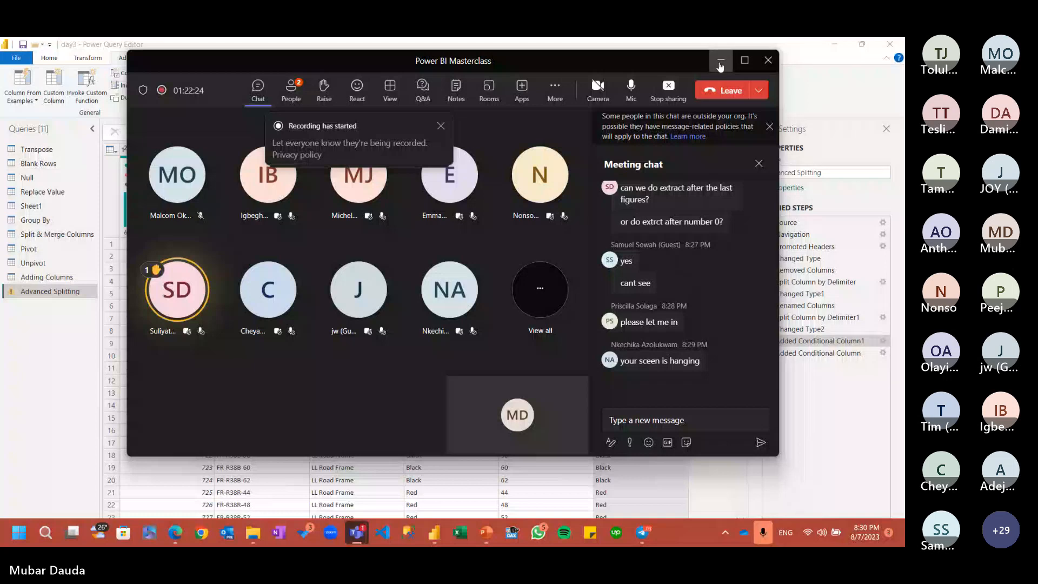
click(720, 66)
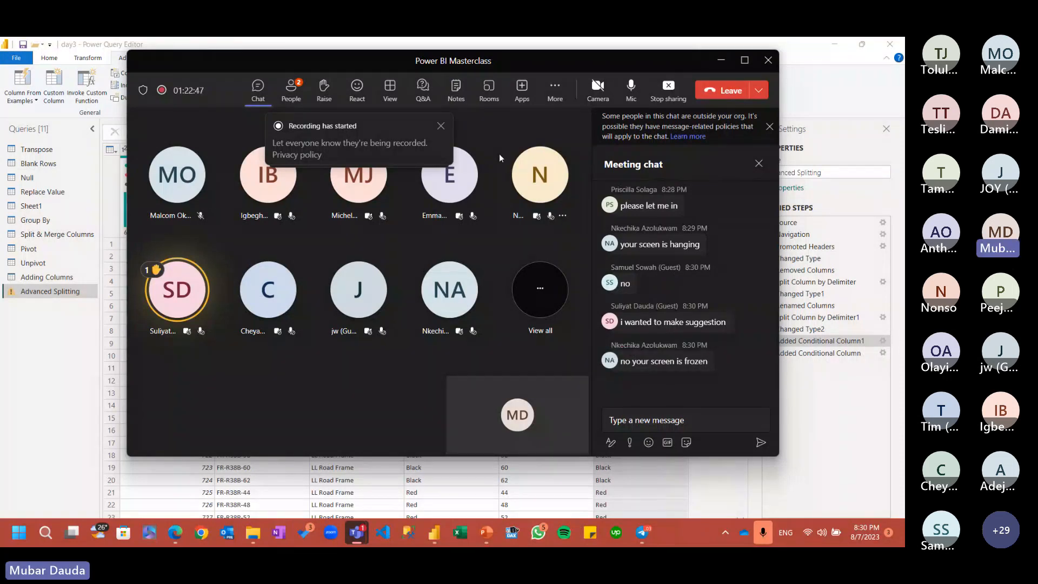
click(292, 92)
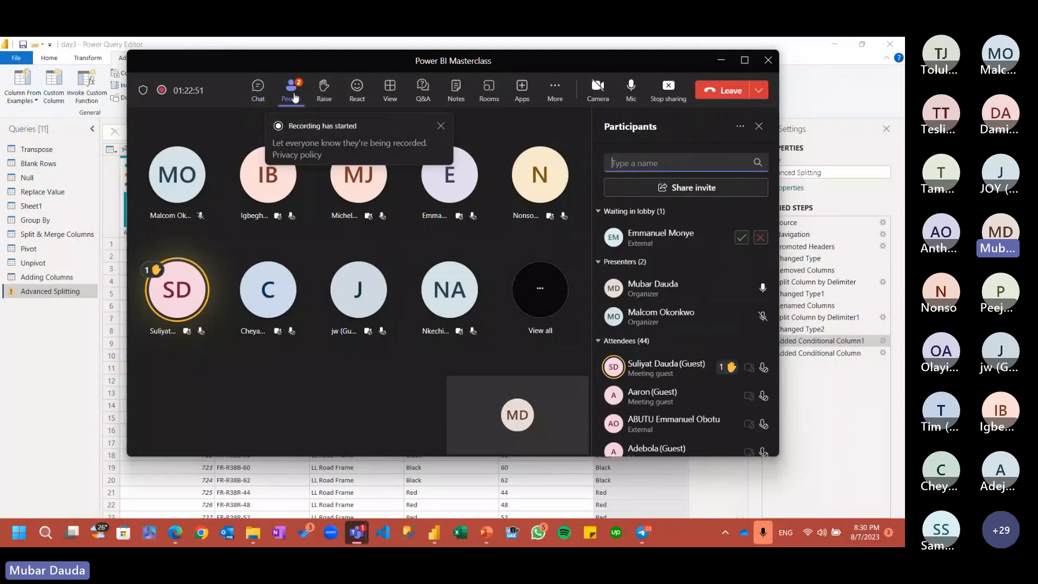
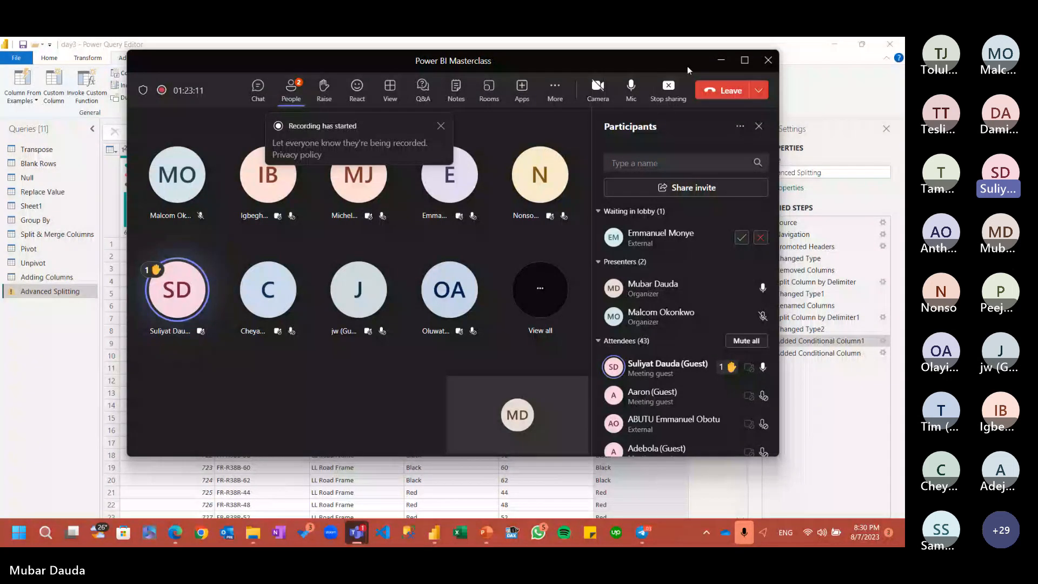
click(720, 62)
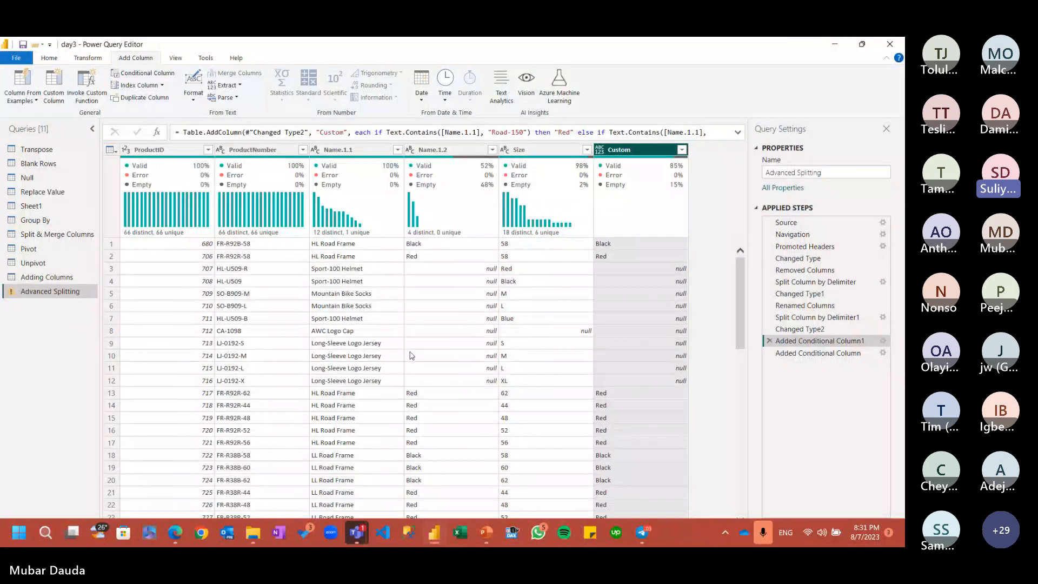
Step: Examine the Name.1.1, Name.1.2 and Custom columns across all rows to compare product names with their extracted colours
scroll(366, 357, down, 14)
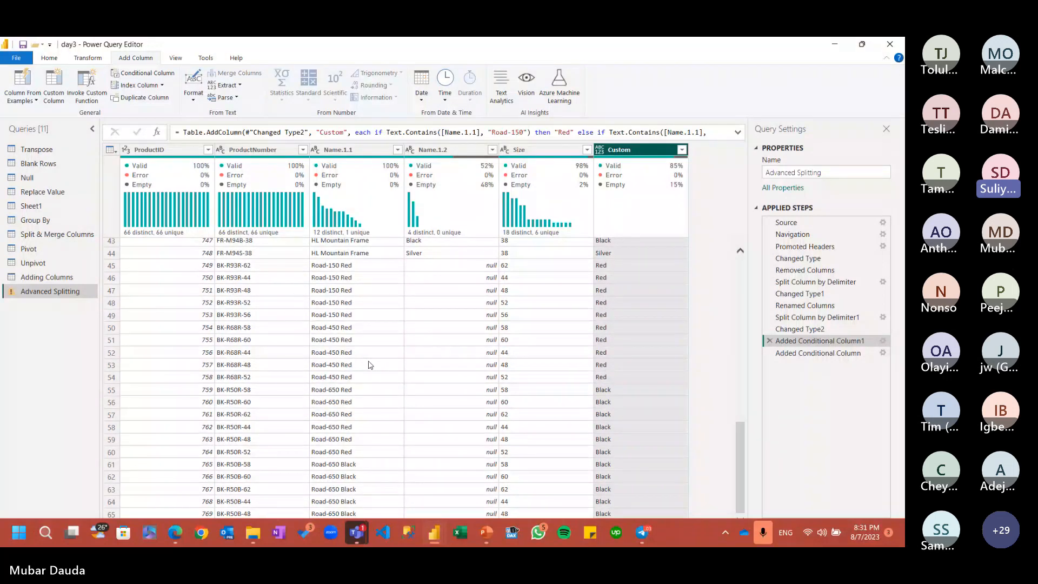
scroll(369, 365, up, 4)
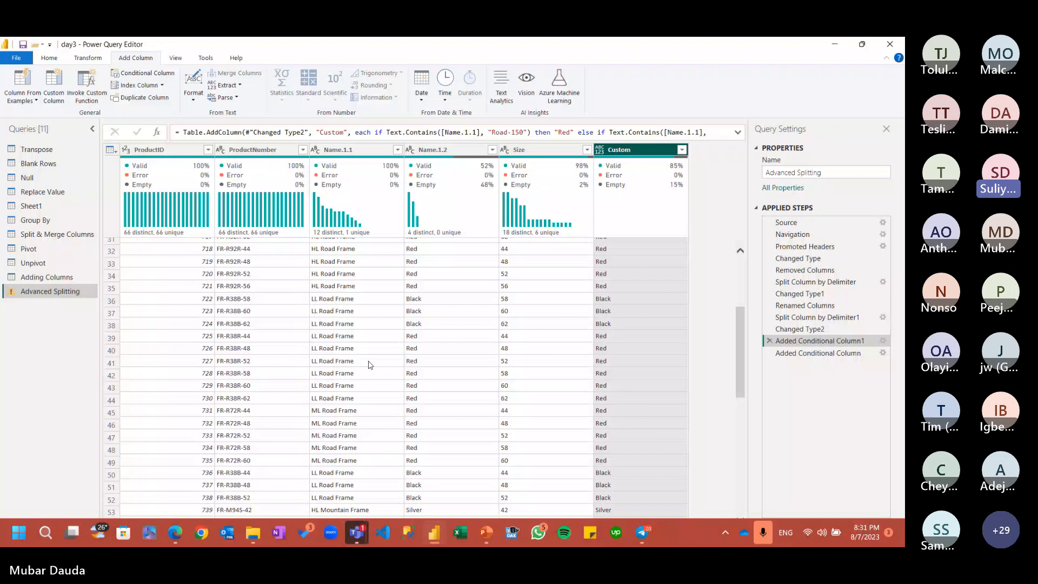
scroll(369, 365, down, 4)
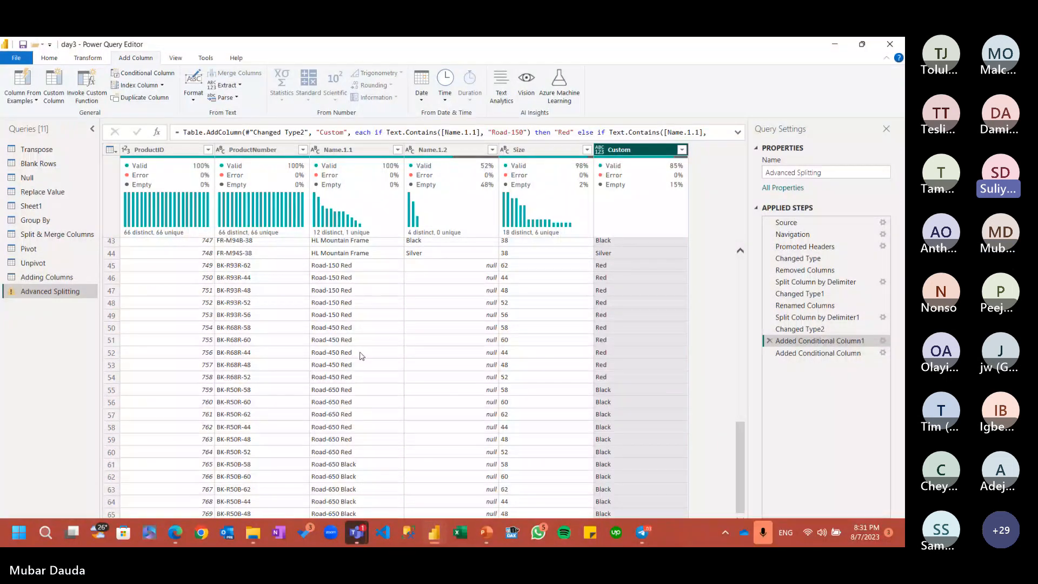
scroll(361, 355, up, 4)
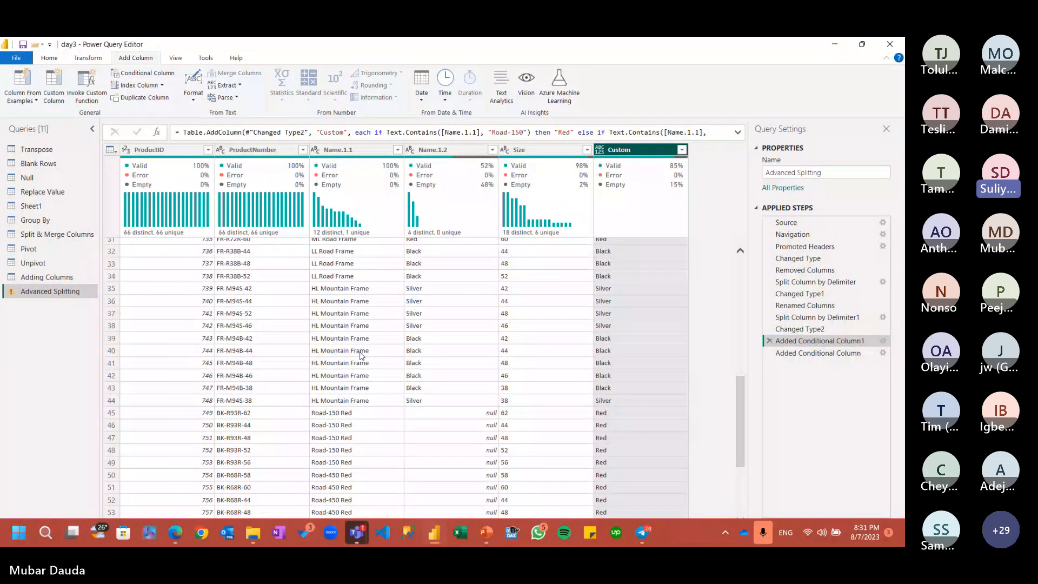
scroll(361, 355, down, 4)
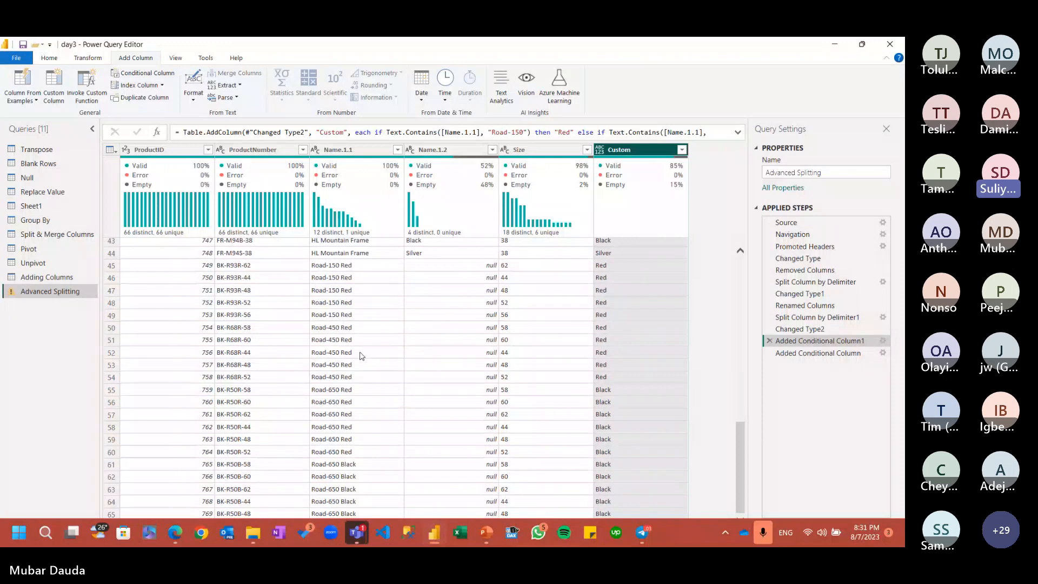
scroll(361, 356, up, 14)
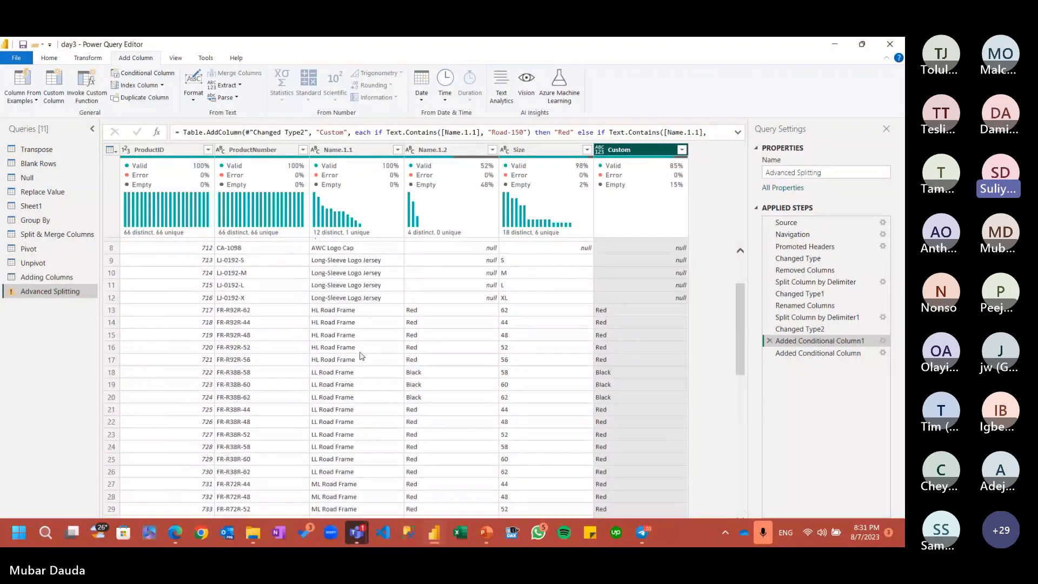
scroll(361, 355, down, 4)
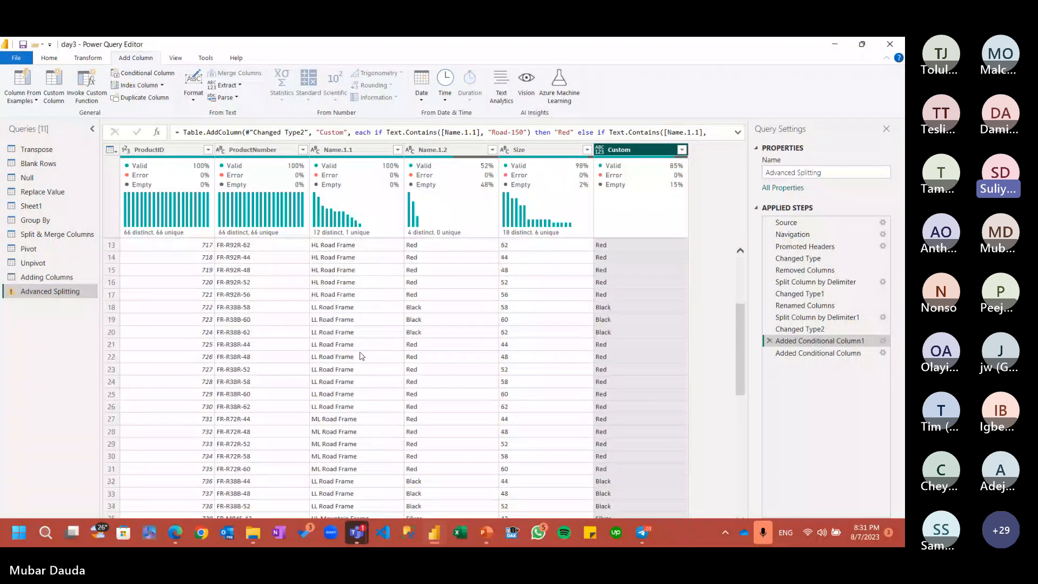
scroll(361, 355, down, 8)
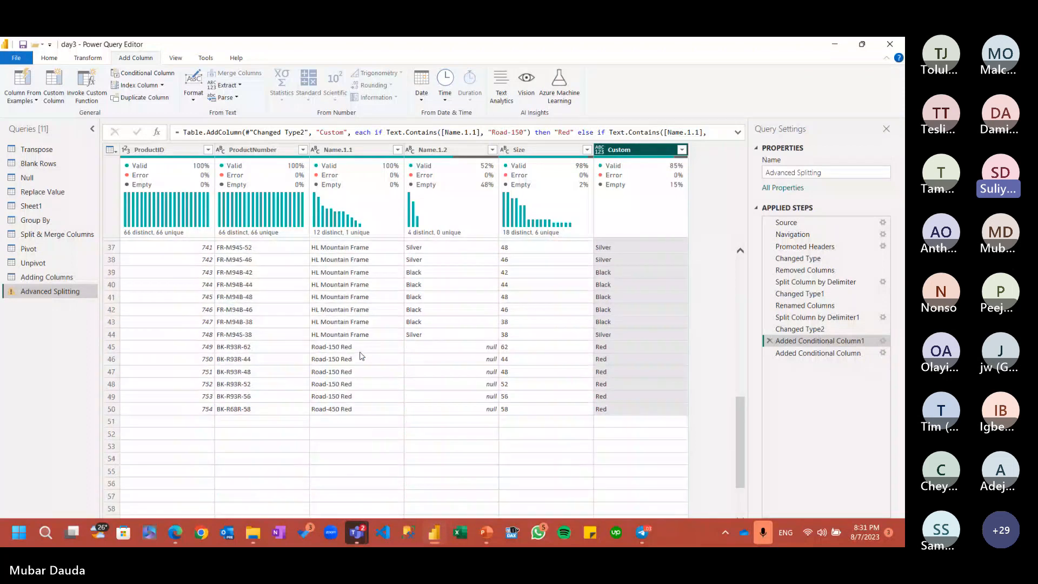
scroll(361, 355, down, 2)
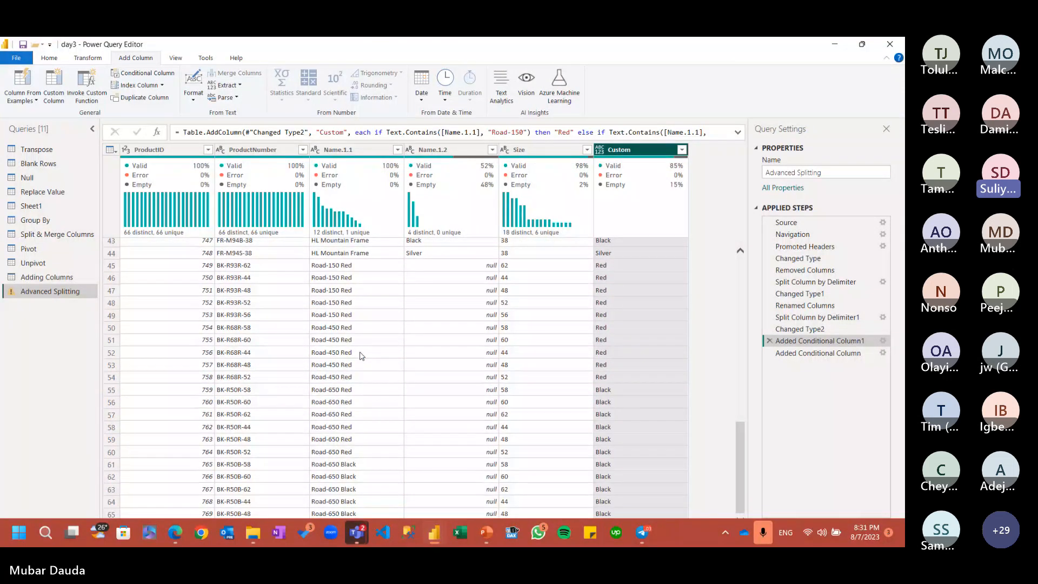
scroll(361, 355, up, 8)
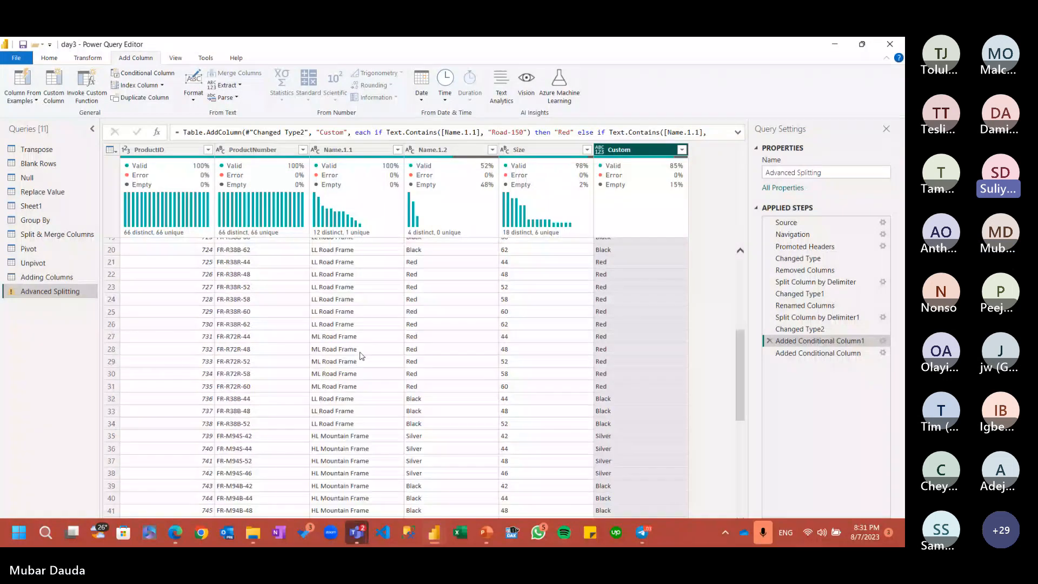
scroll(360, 355, up, 6)
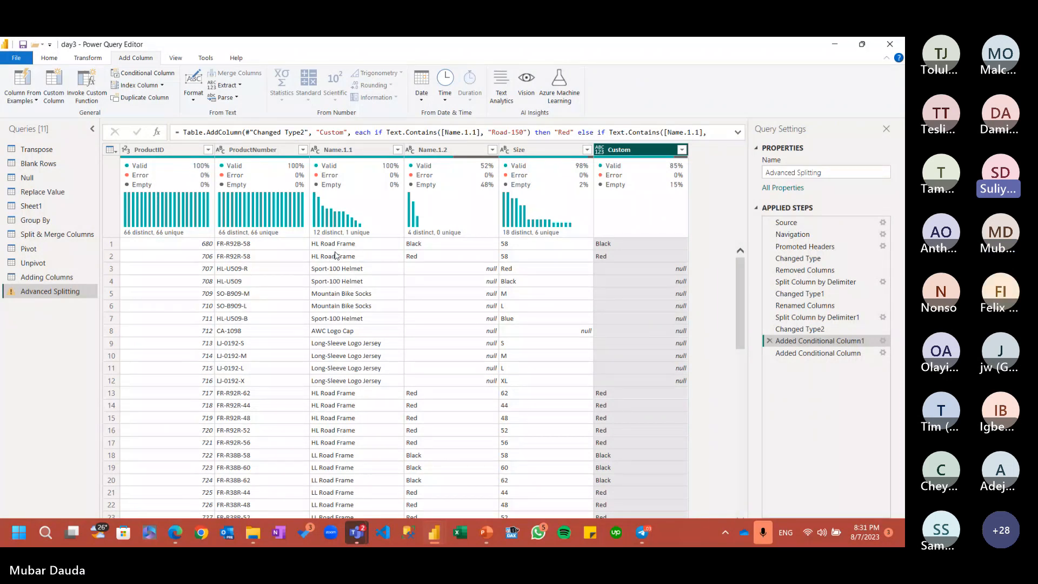
mouse_move(367, 254)
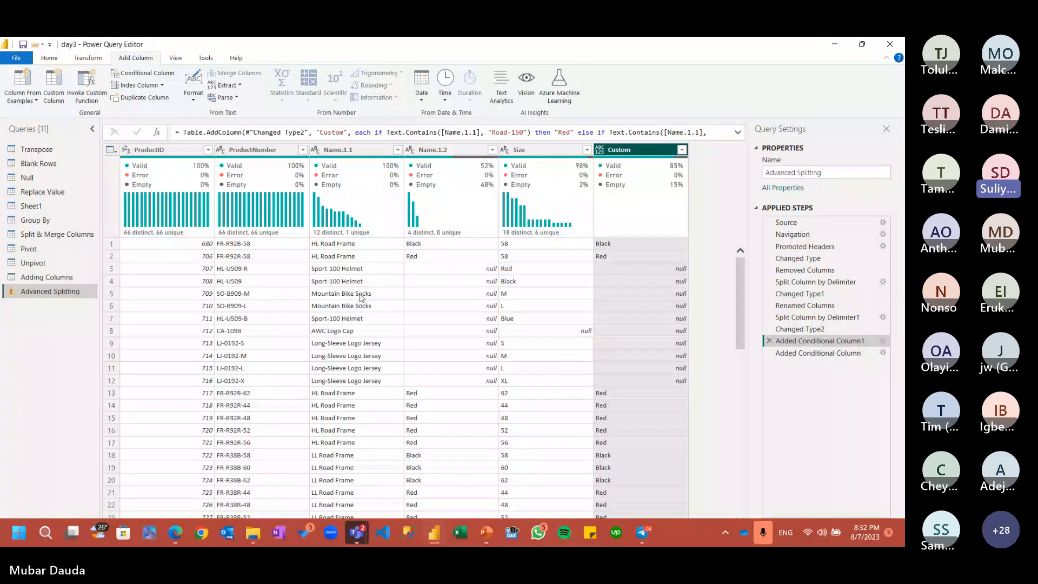
scroll(361, 297, down, 14)
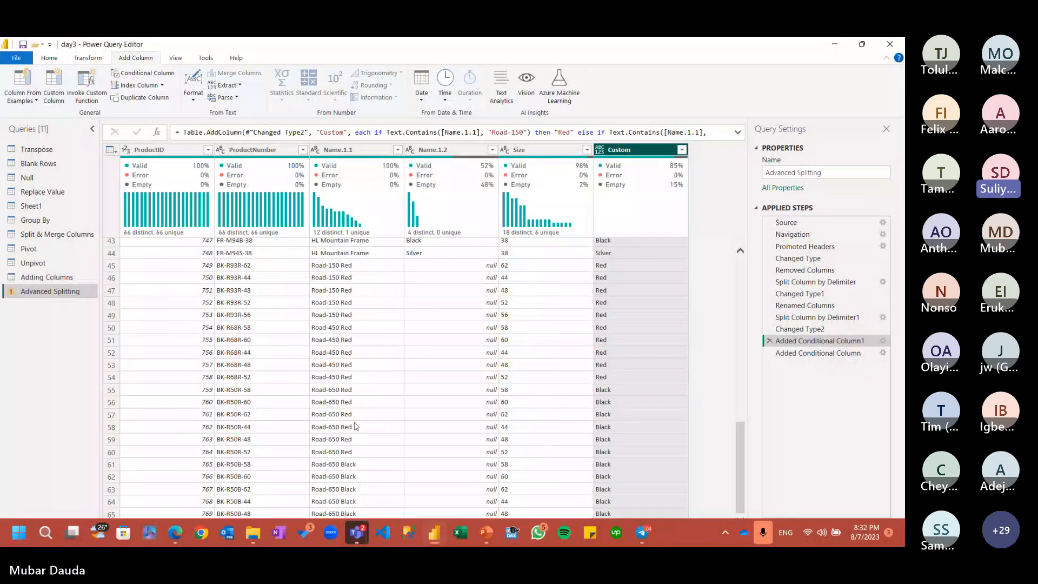
scroll(378, 411, up, 15)
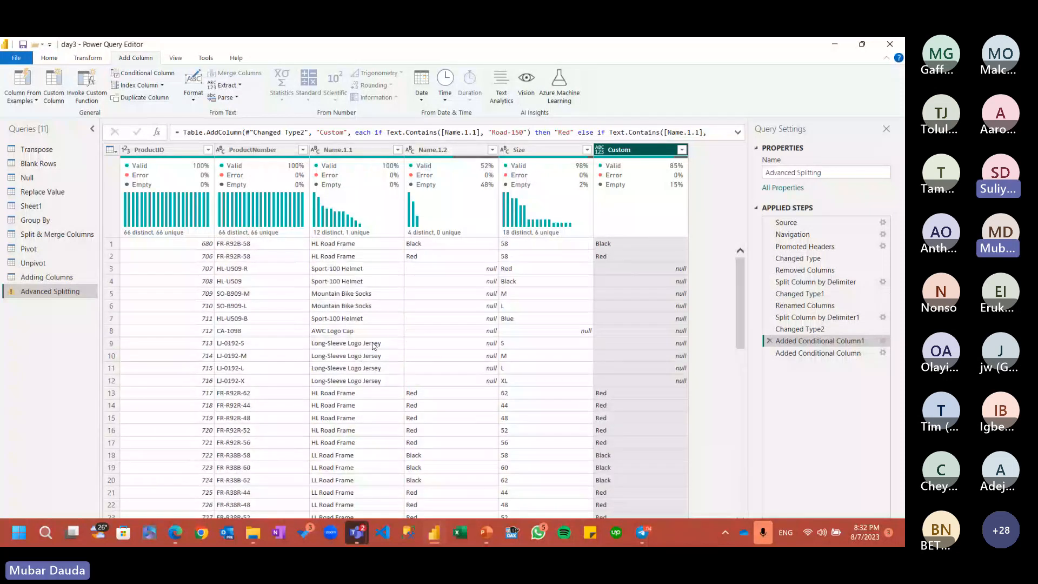
Step: Review the query at the Split Column by Delimiter and Split Column by Delimiter1 steps, including the Road bike rows
click(864, 282)
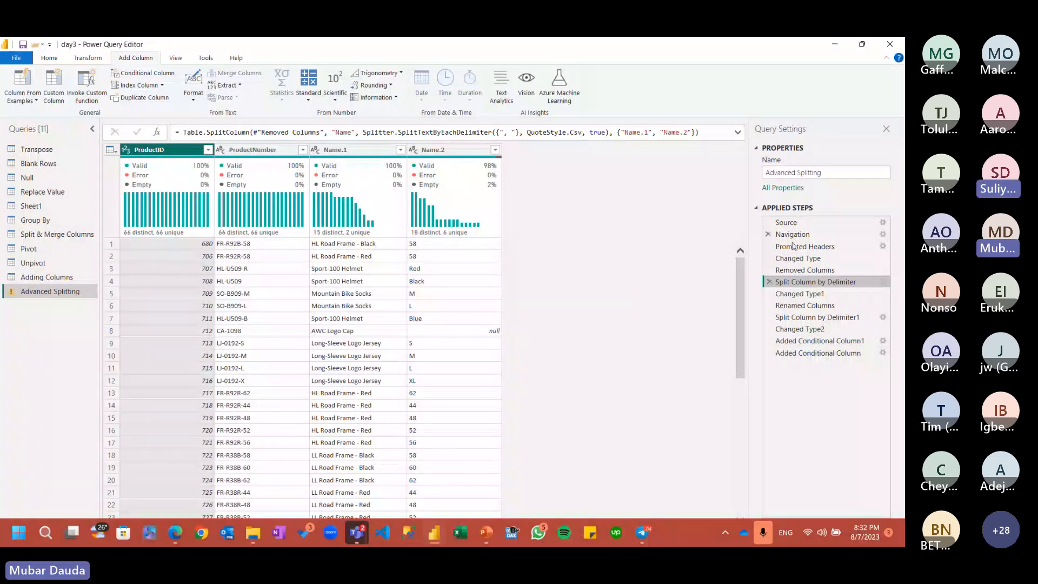
click(816, 317)
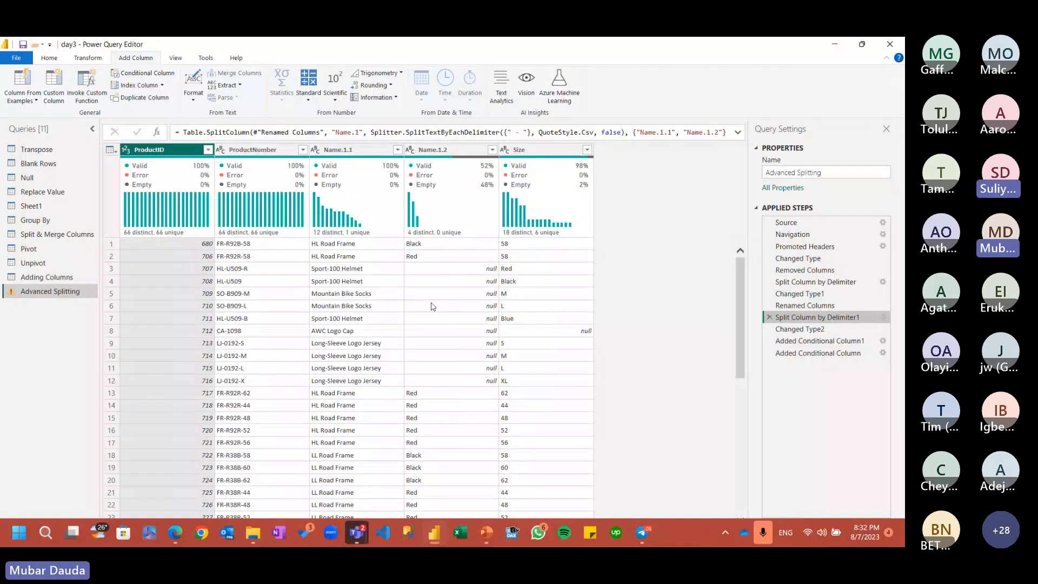
scroll(368, 299, down, 10)
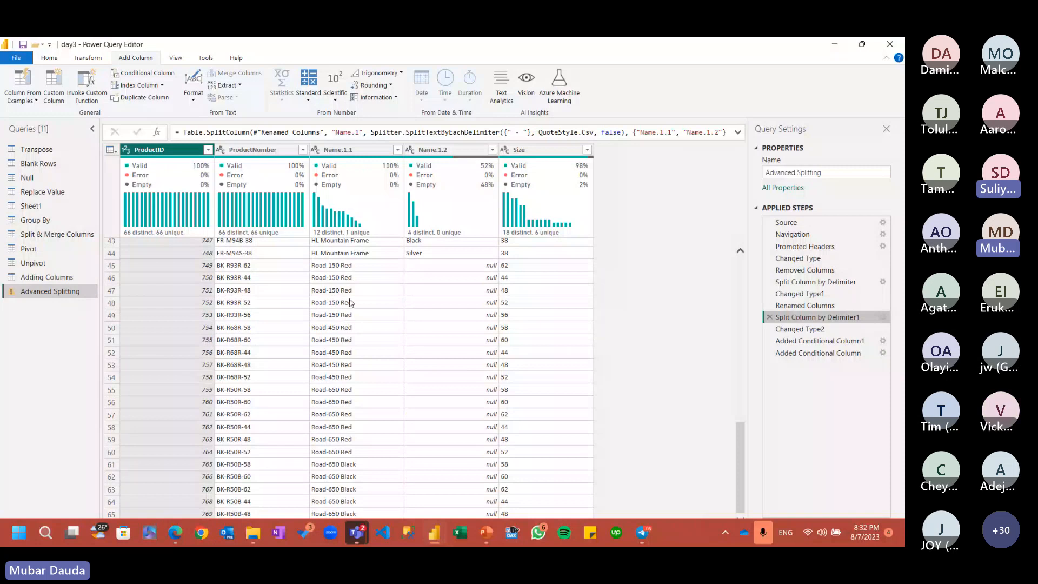
scroll(356, 329, up, 14)
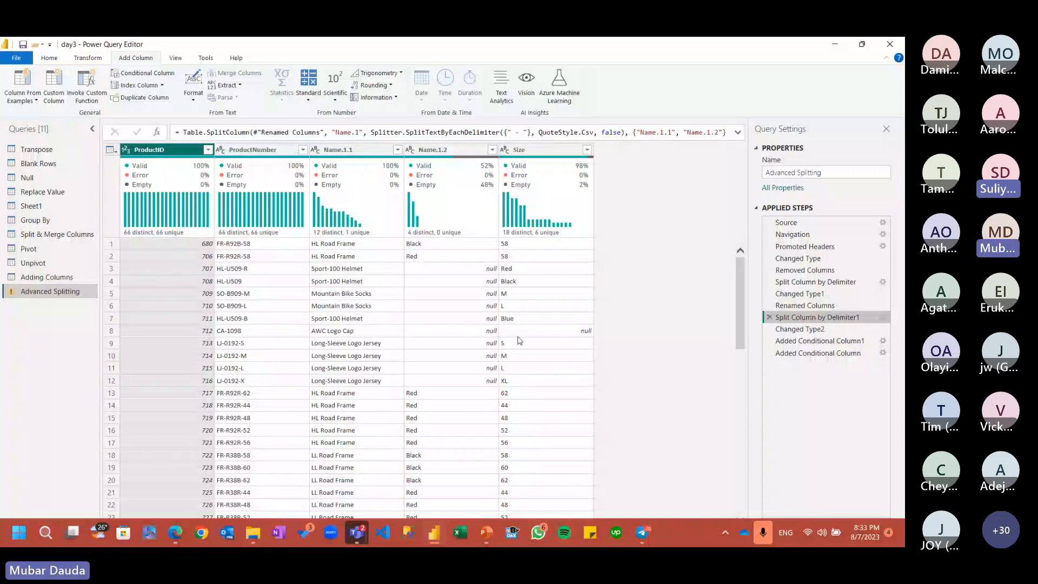
scroll(420, 371, down, 14)
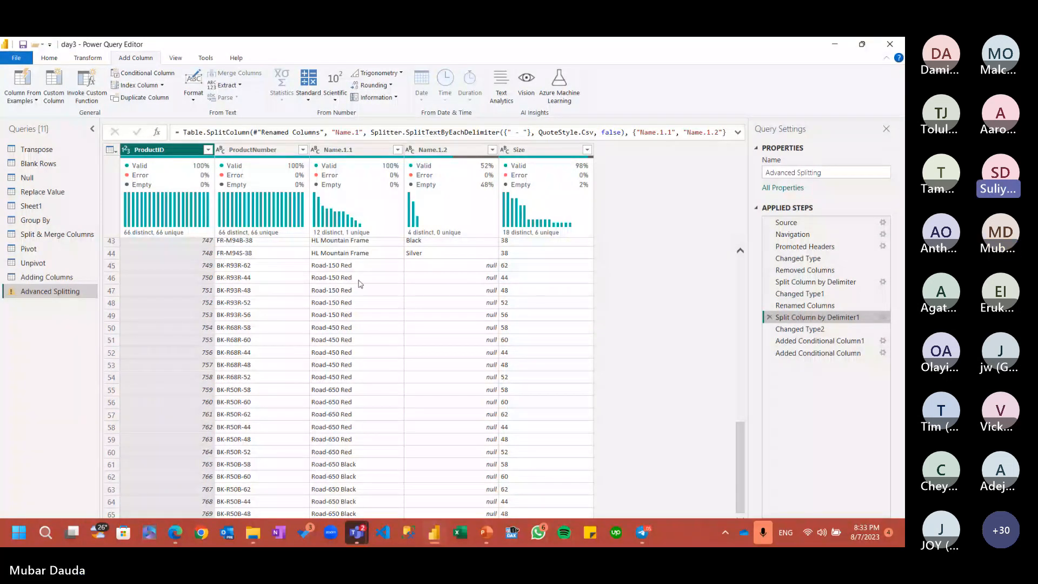
Step: Review the Road-150, Road-450 and Road-650 clauses in the settings of Added Conditional Column1, and close them without changes
click(878, 341)
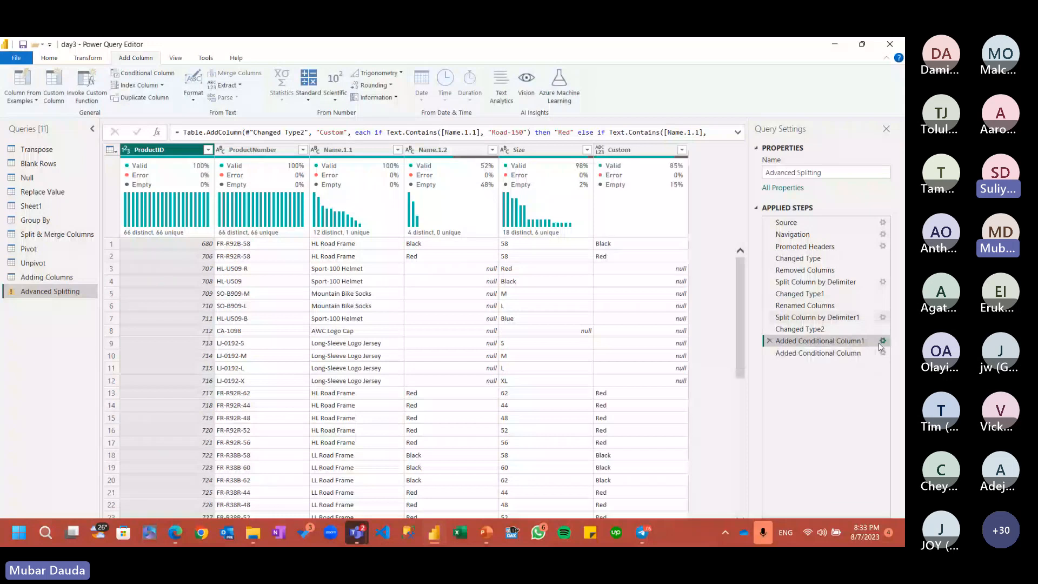
click(882, 341)
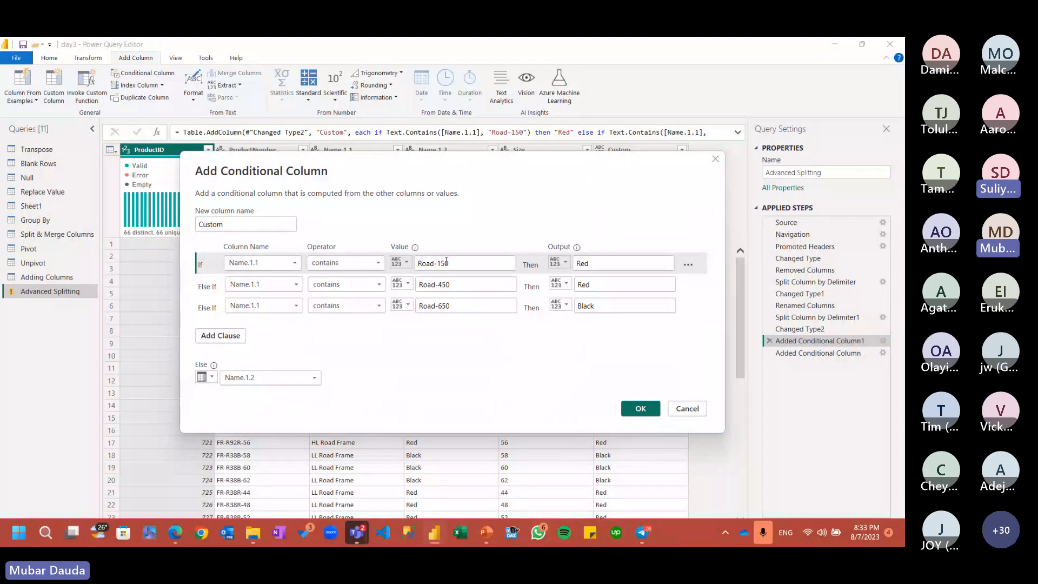
drag(449, 263, 416, 286)
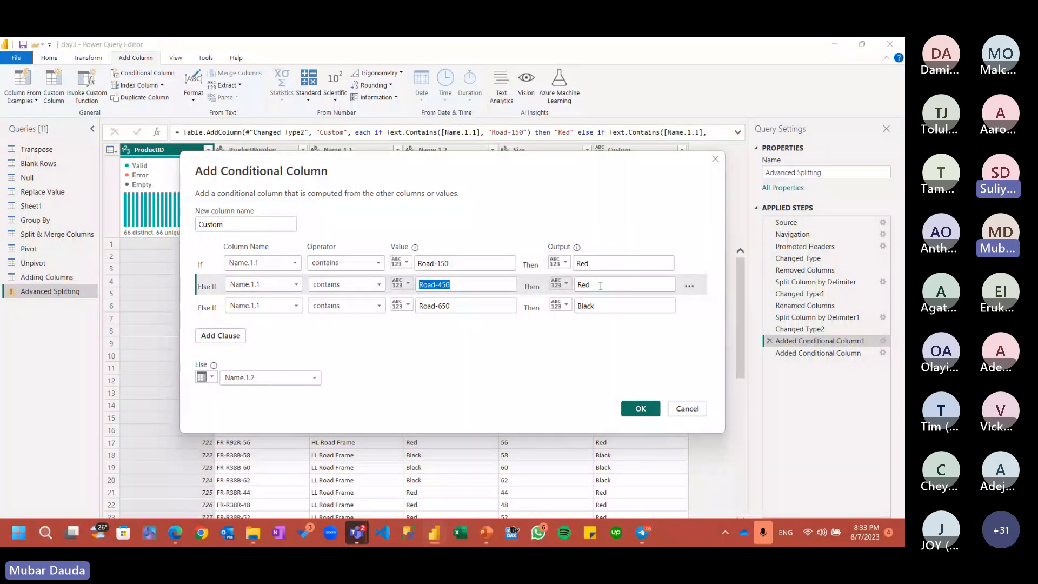
drag(453, 306, 411, 308)
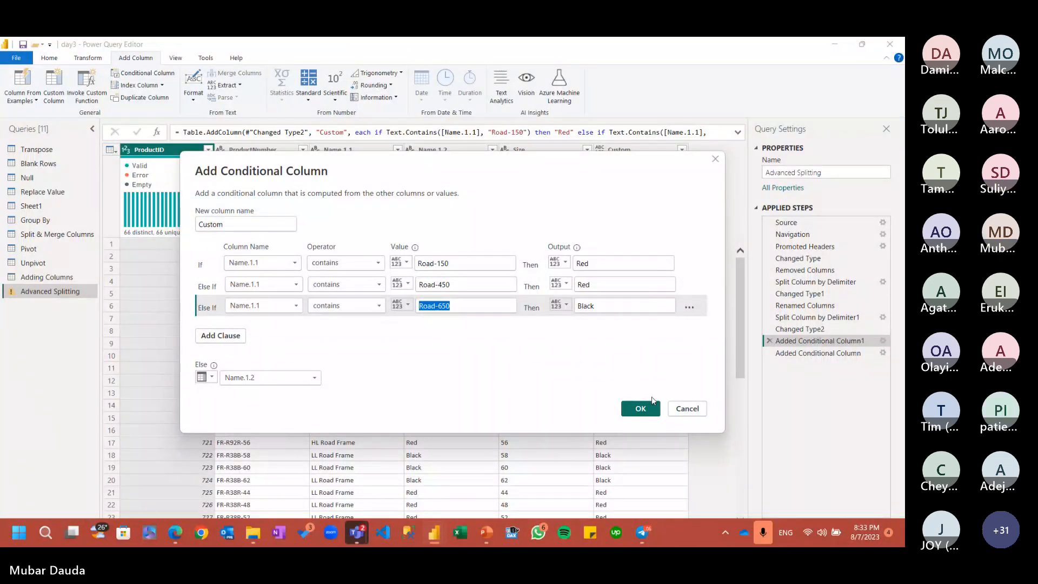
click(682, 410)
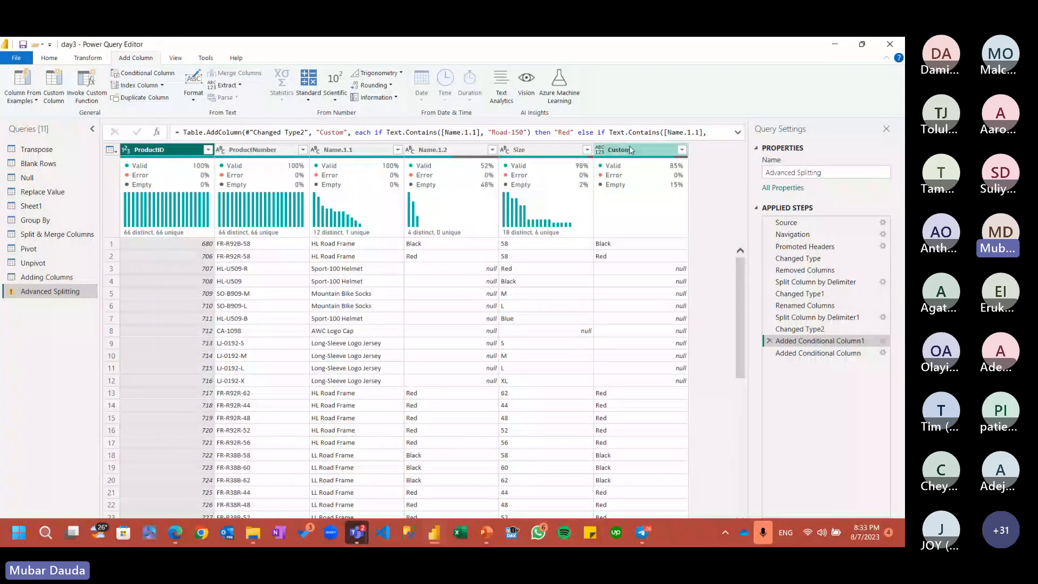
Step: Compare the Custom column's colours with the Road-150, Road-450 and Road-650 product names in the last rows
scroll(630, 287, down, 9)
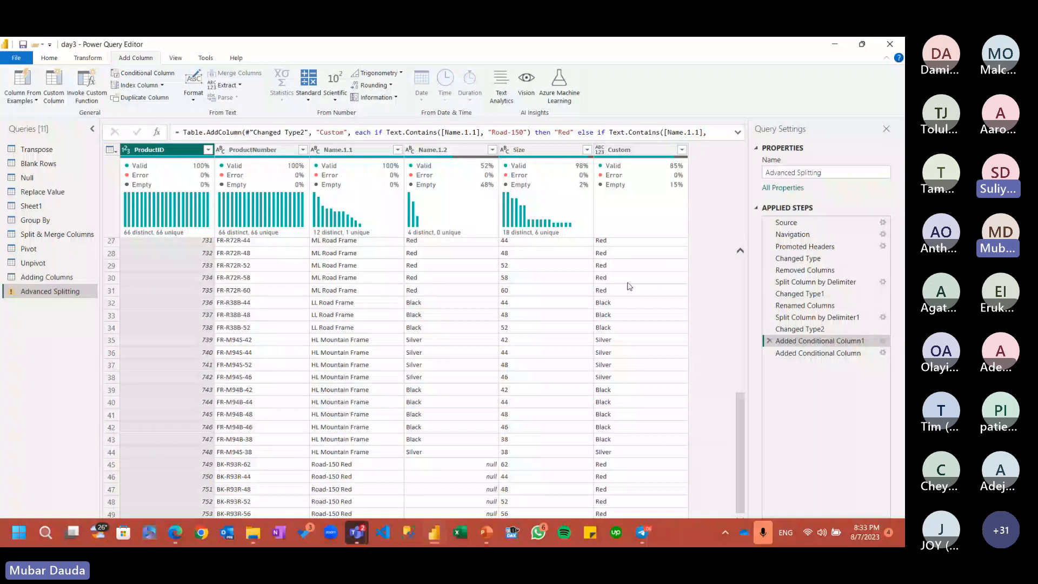
scroll(630, 286, down, 5)
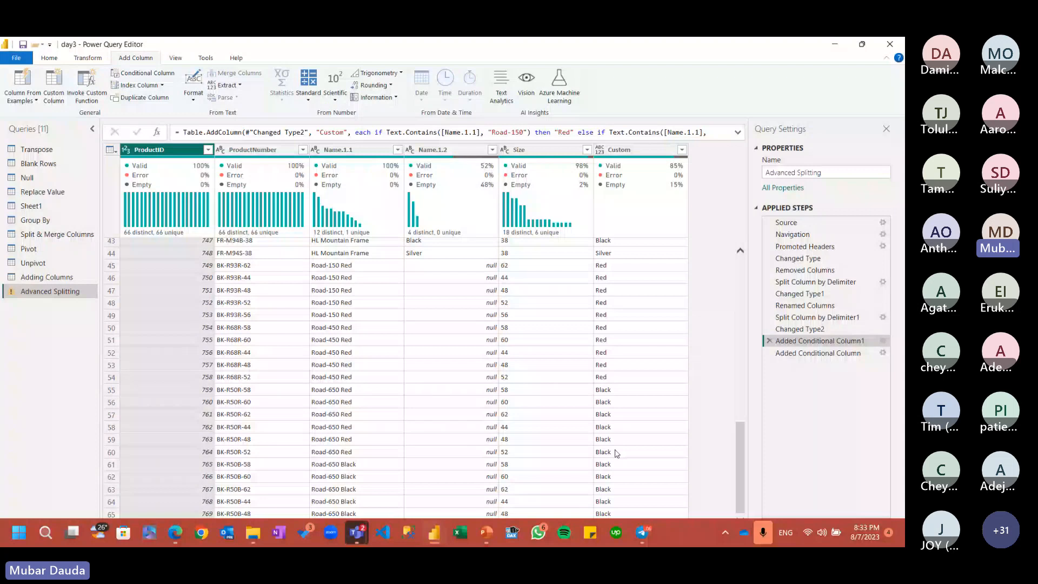
scroll(335, 331, up, 8)
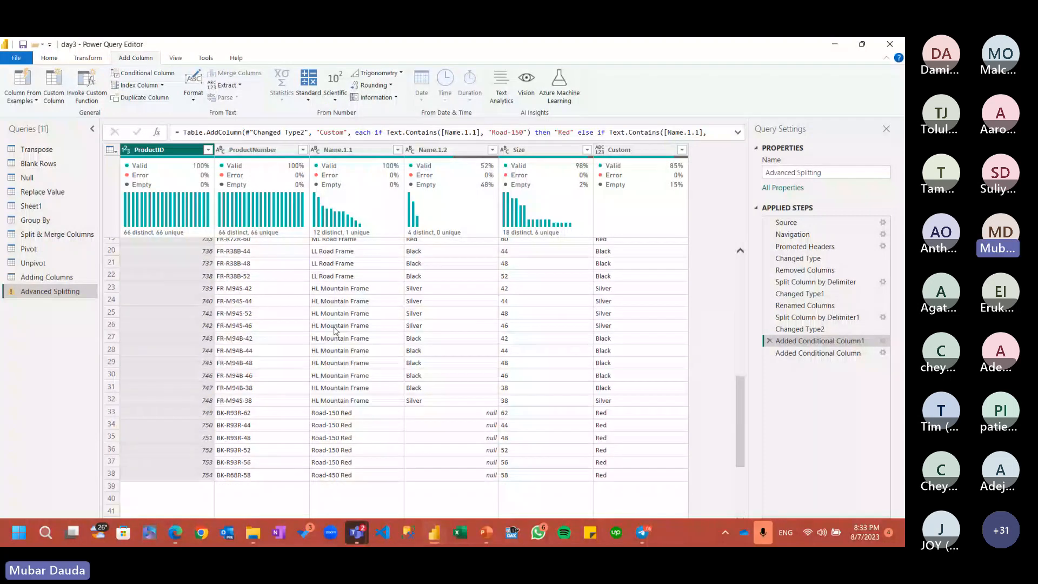
scroll(335, 331, down, 8)
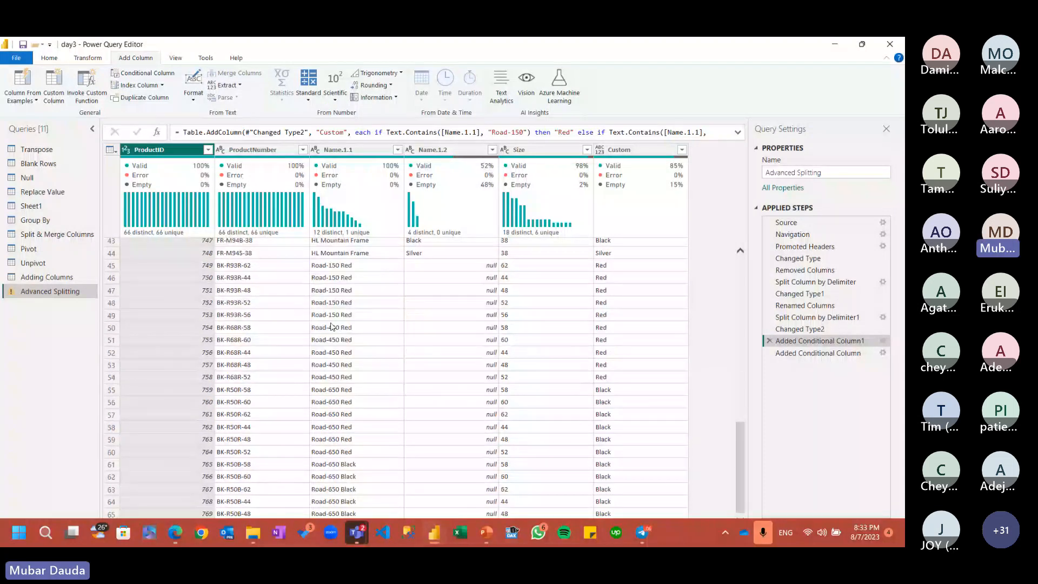
Step: Review the text extraction options for the Name.1.1 column against the product names in its rows
click(351, 151)
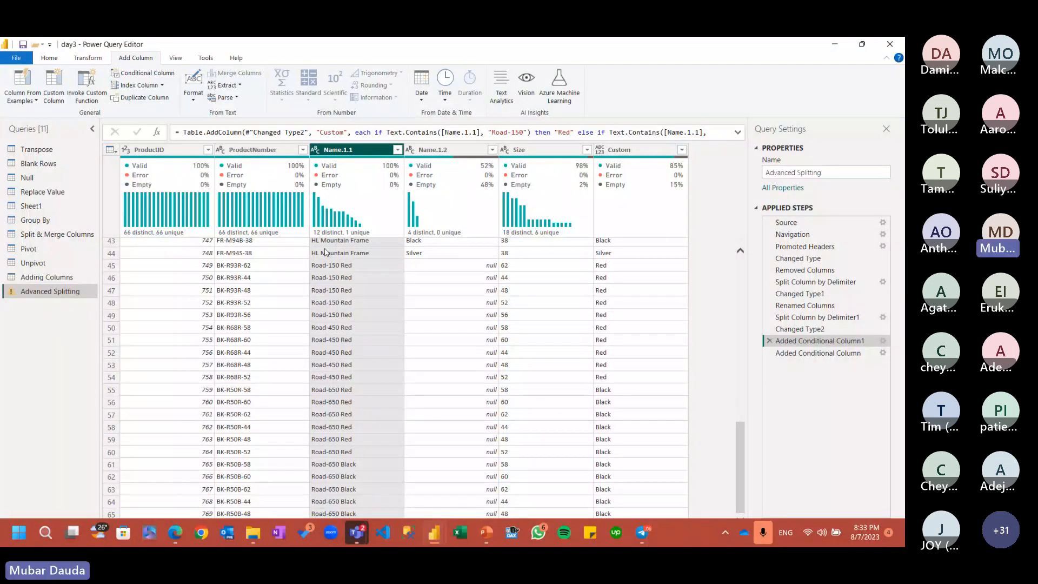
click(87, 58)
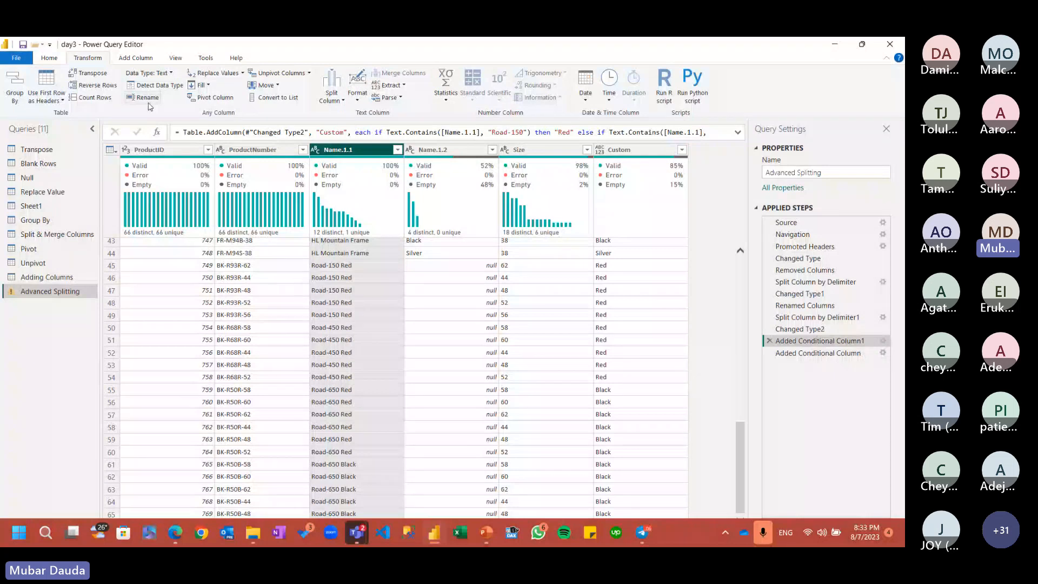
click(403, 85)
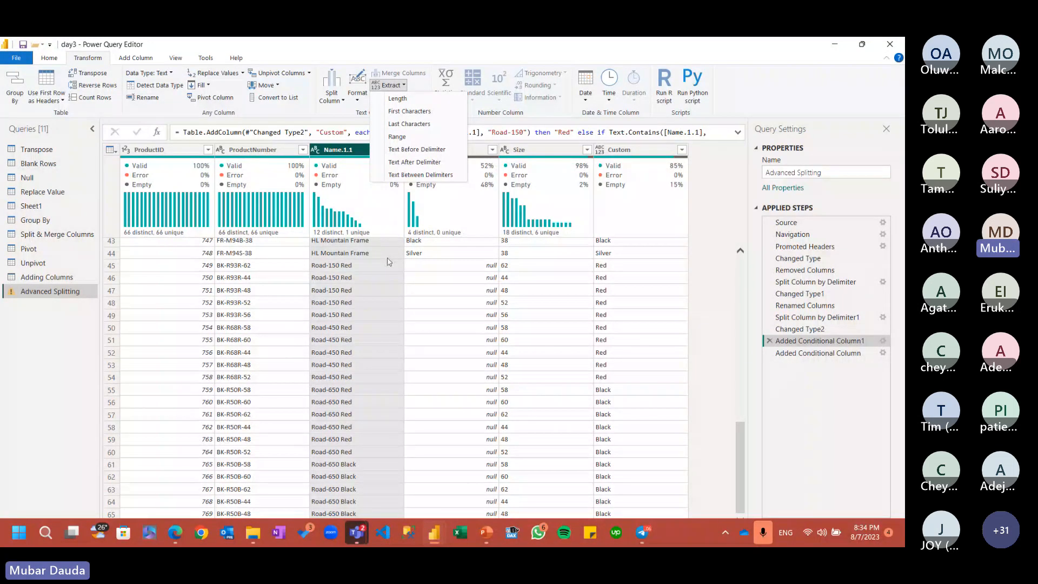
scroll(389, 297, up, 10)
scroll(393, 338, up, 3)
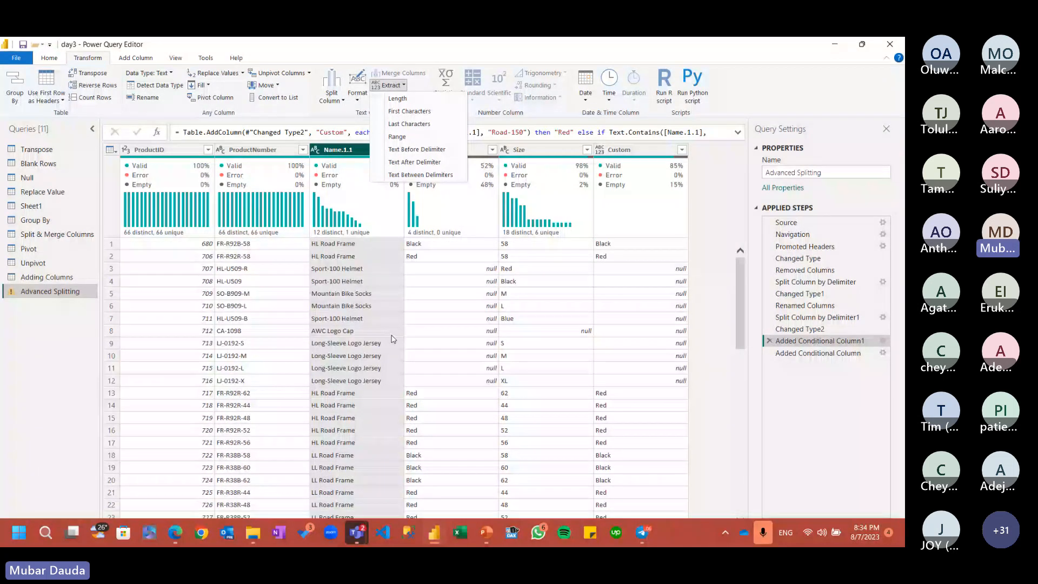
scroll(634, 297, down, 14)
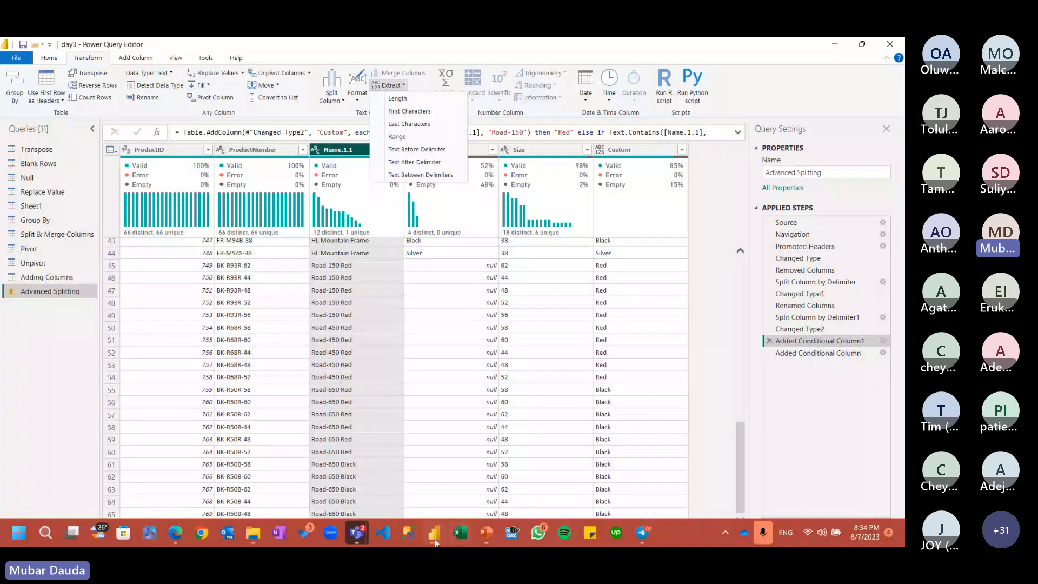
Step: Switch to PowerPoint to check the Module 3 lesson objectives slide, and return to the Power Query Editor
click(487, 535)
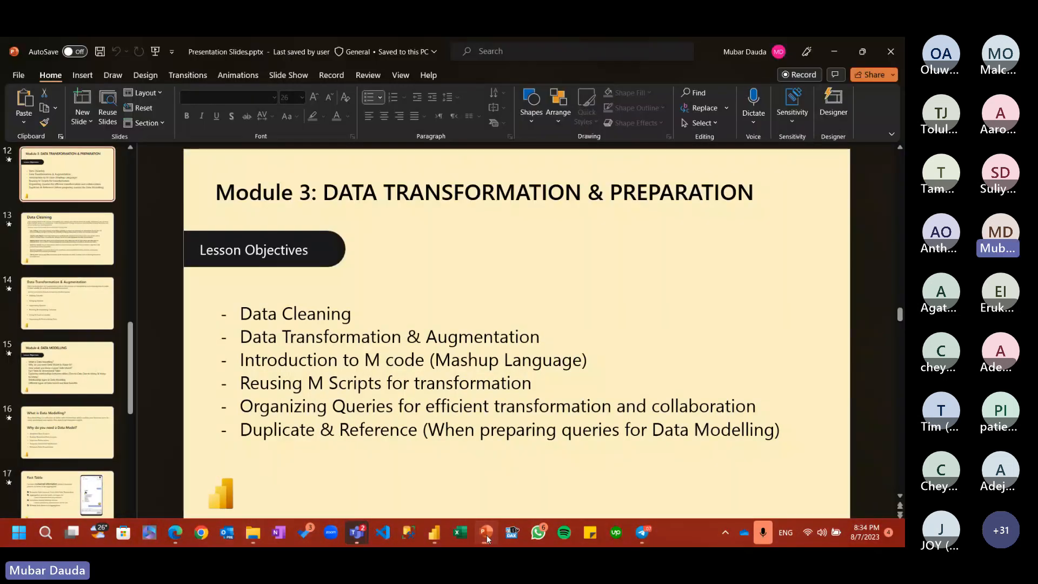
click(488, 537)
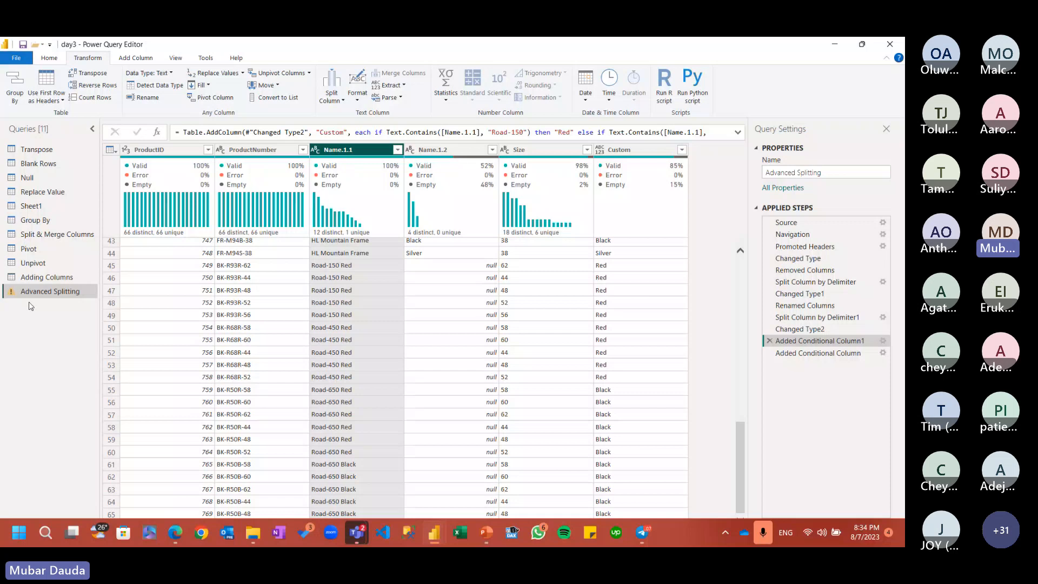
Step: Inspect the Adding Columns, Group By, Unpivot and Pivot queries for data that suits a grouping exercise
click(24, 274)
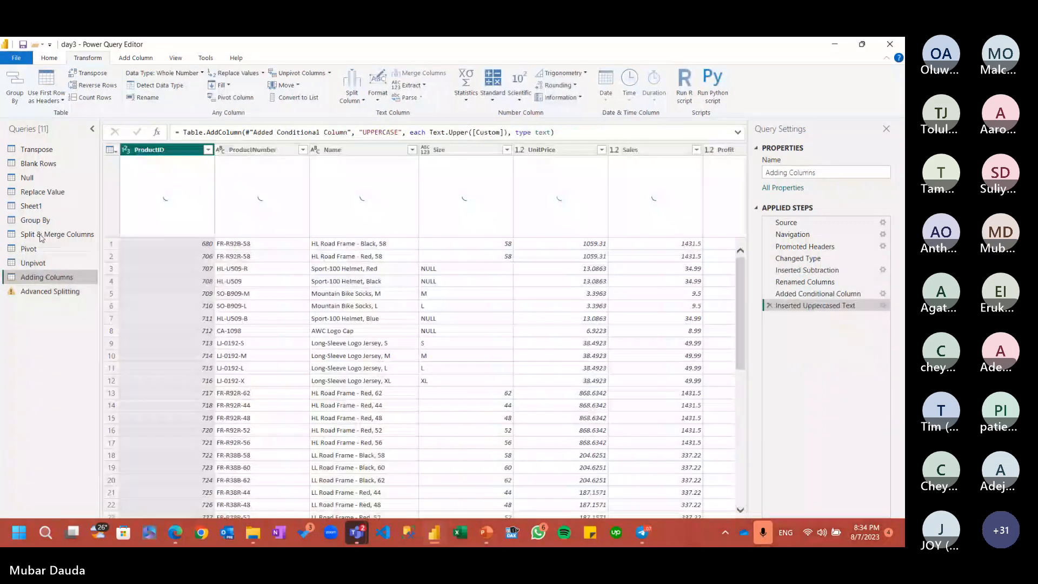
click(40, 223)
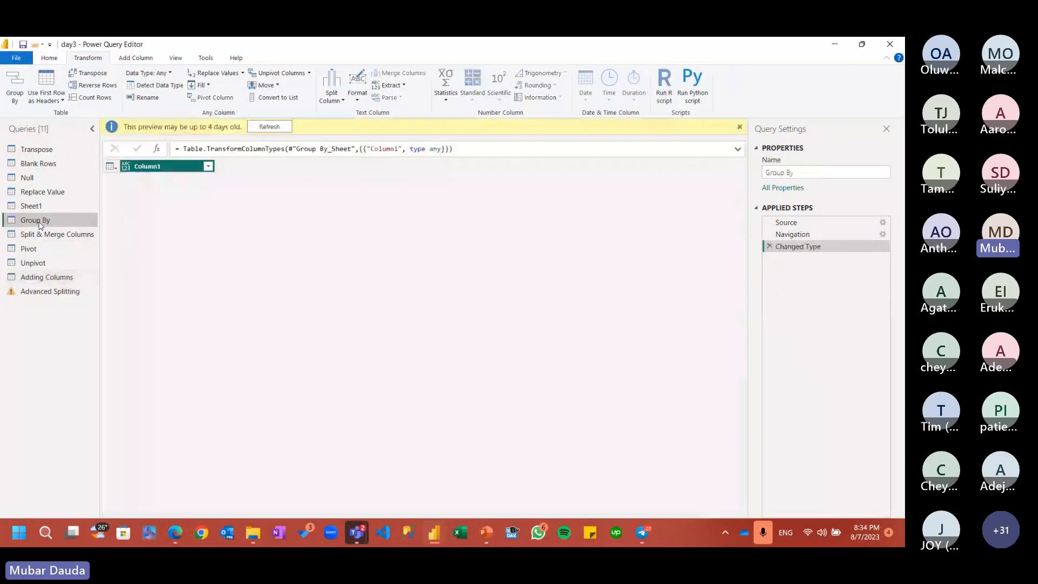
click(52, 266)
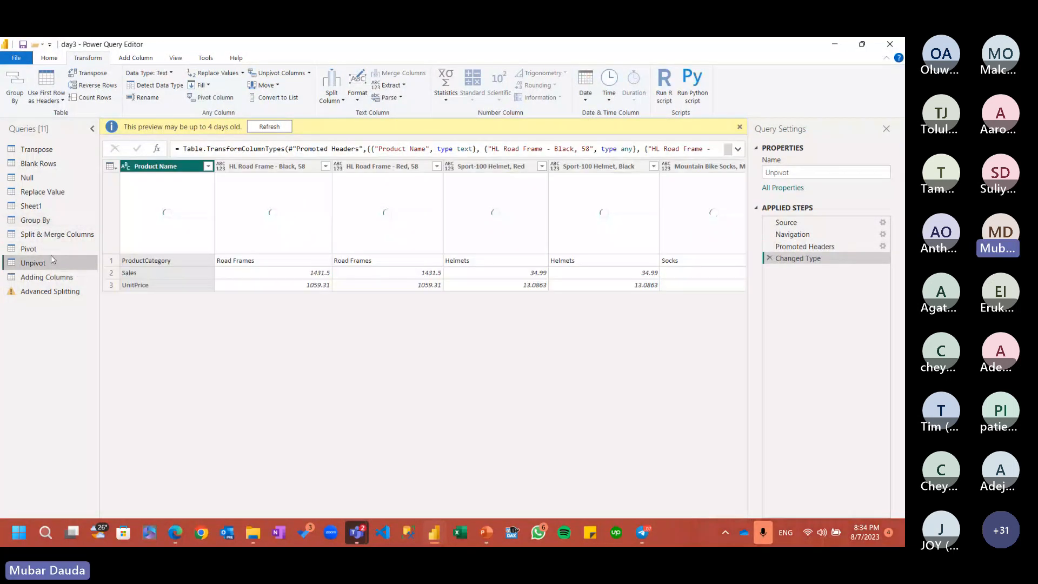
click(59, 252)
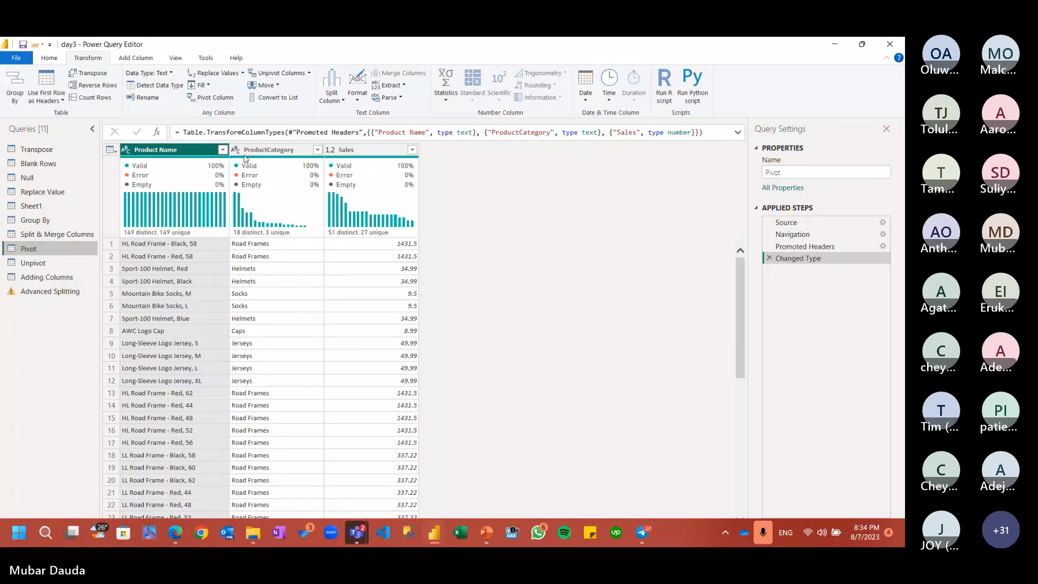
key(ctrl+a)
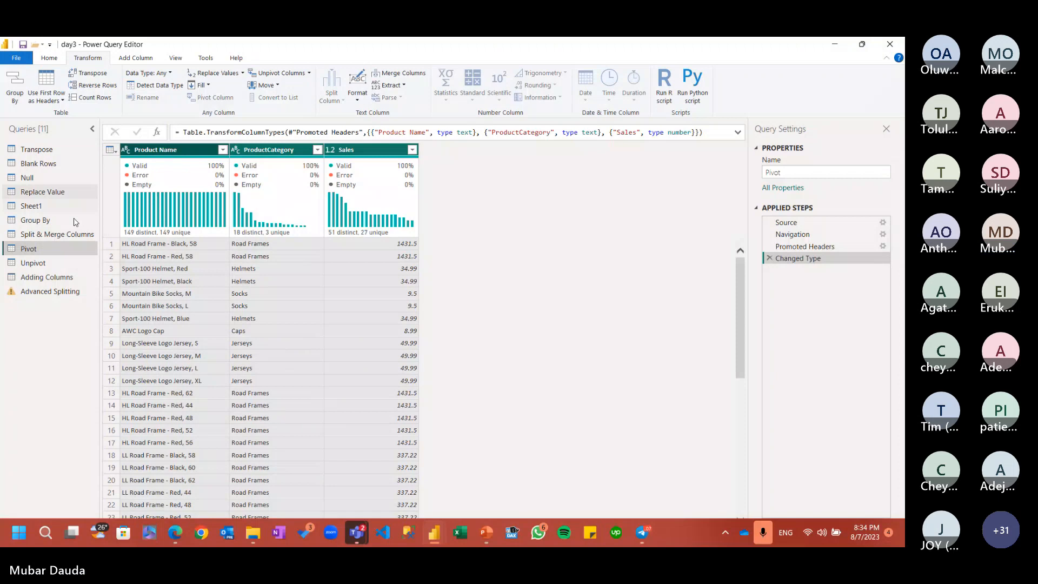
click(76, 221)
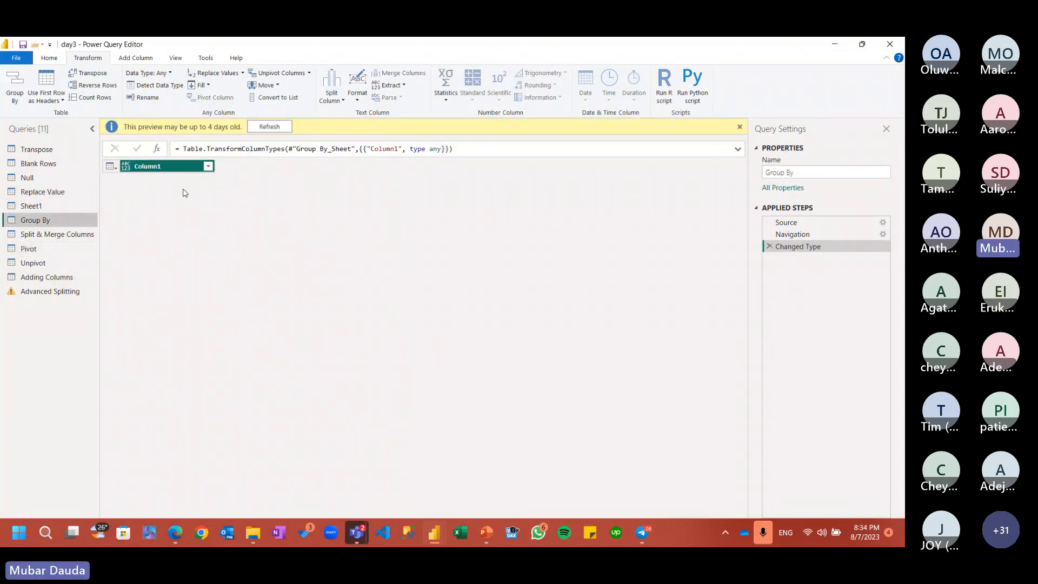
Step: Duplicate the Pivot query
click(61, 251)
right_click(61, 252)
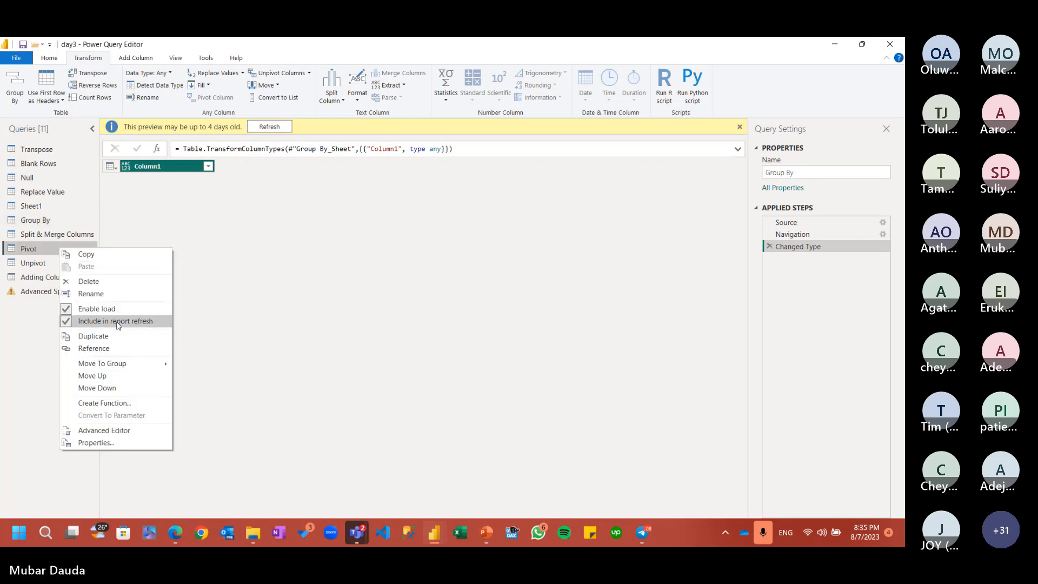
click(133, 335)
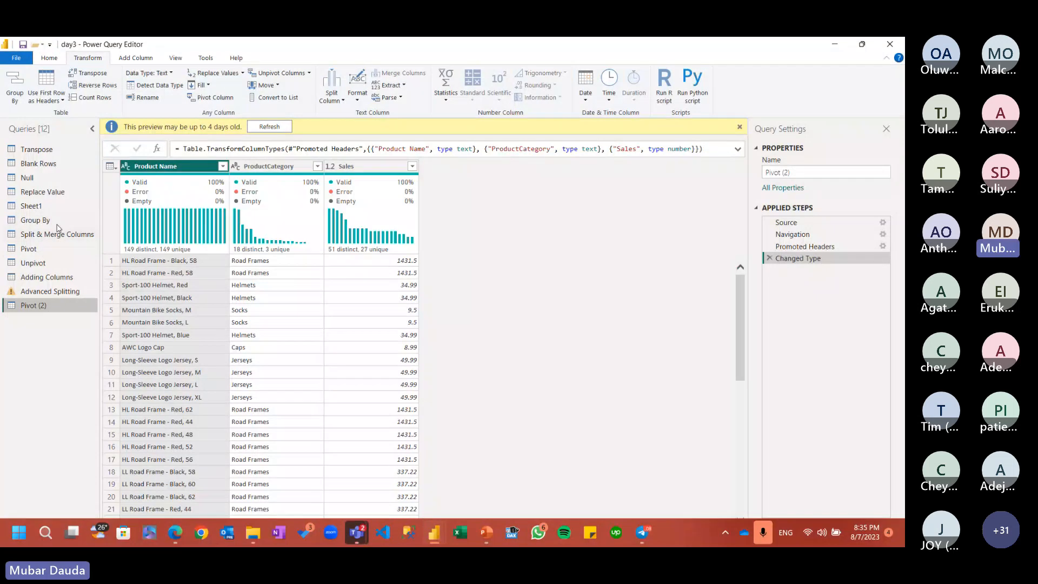
Step: Delete the empty Group By query
click(57, 221)
key(Delete)
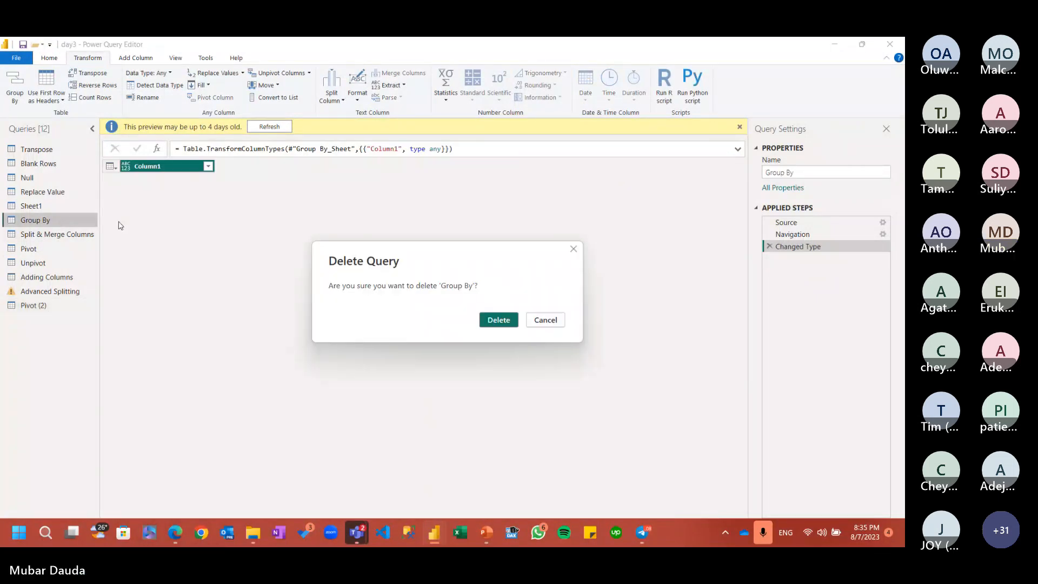
key(Escape)
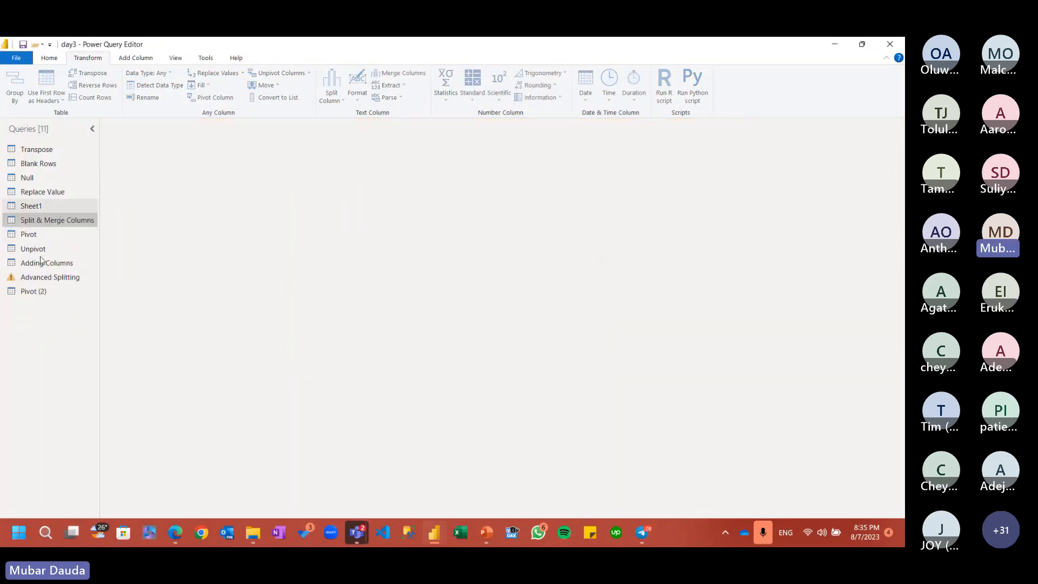
Step: Rename the duplicated Pivot query as Group By
click(40, 289)
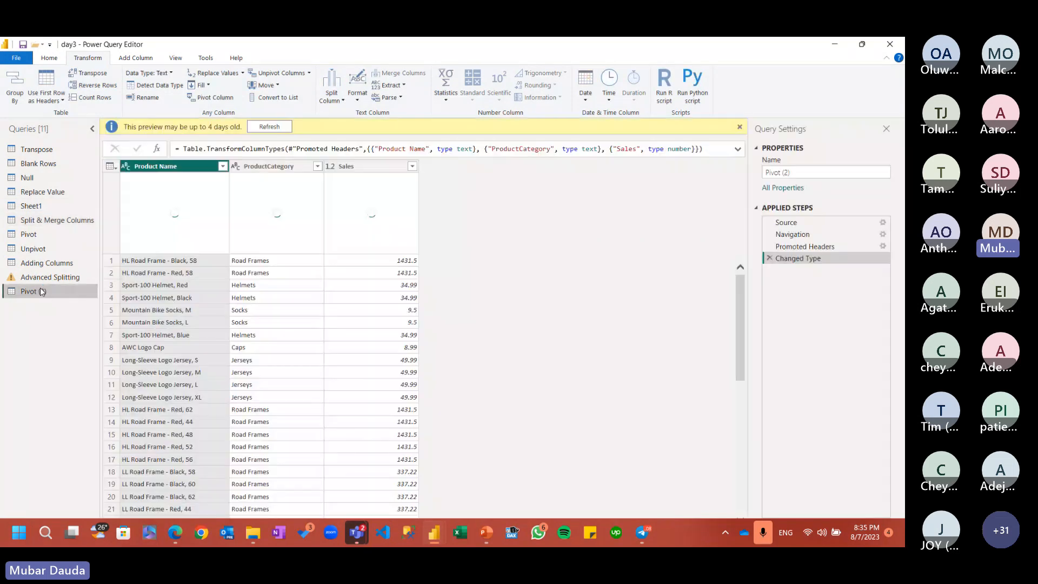
double_click(41, 289)
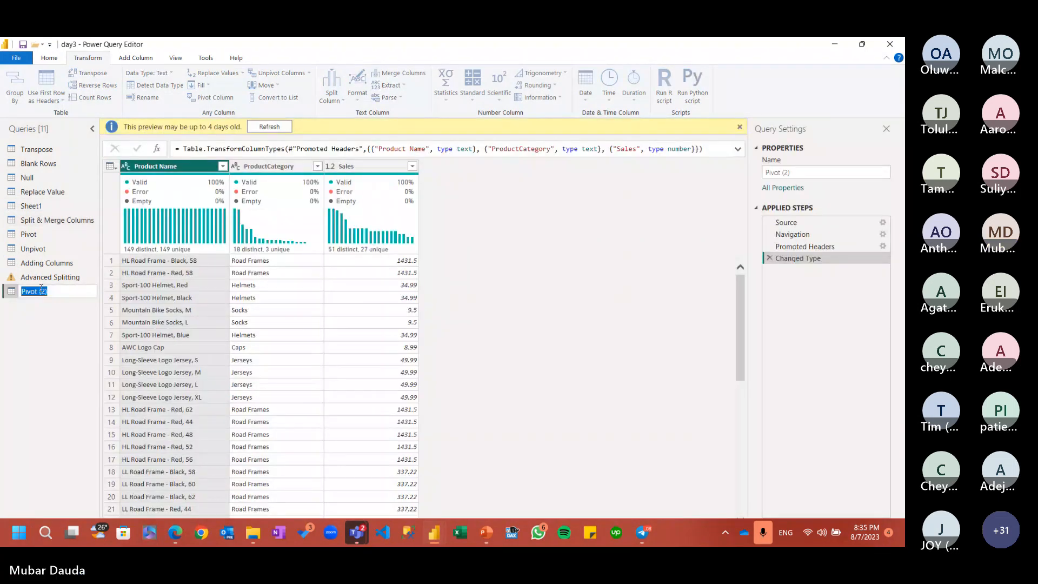
text(Group By)
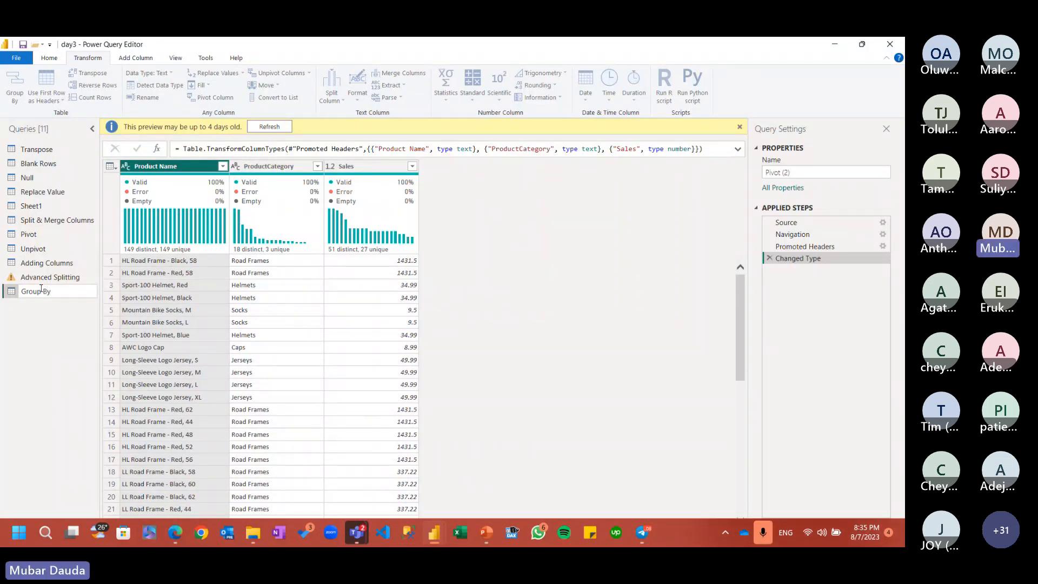
key(Return)
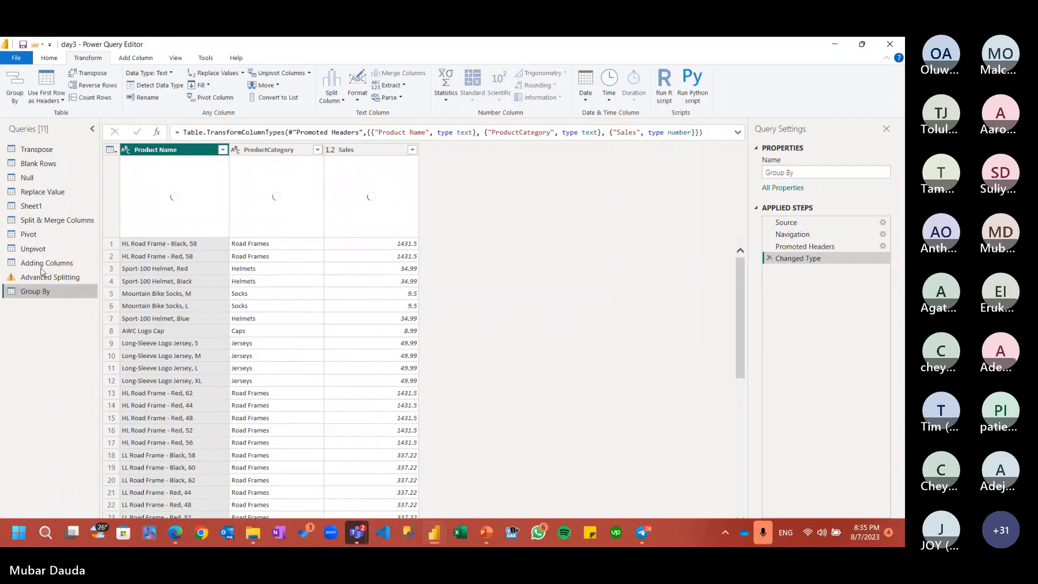
Step: In the Advanced Splitting query's last conditional column step, set the Else output to the Custom column and name the new column Color
click(41, 273)
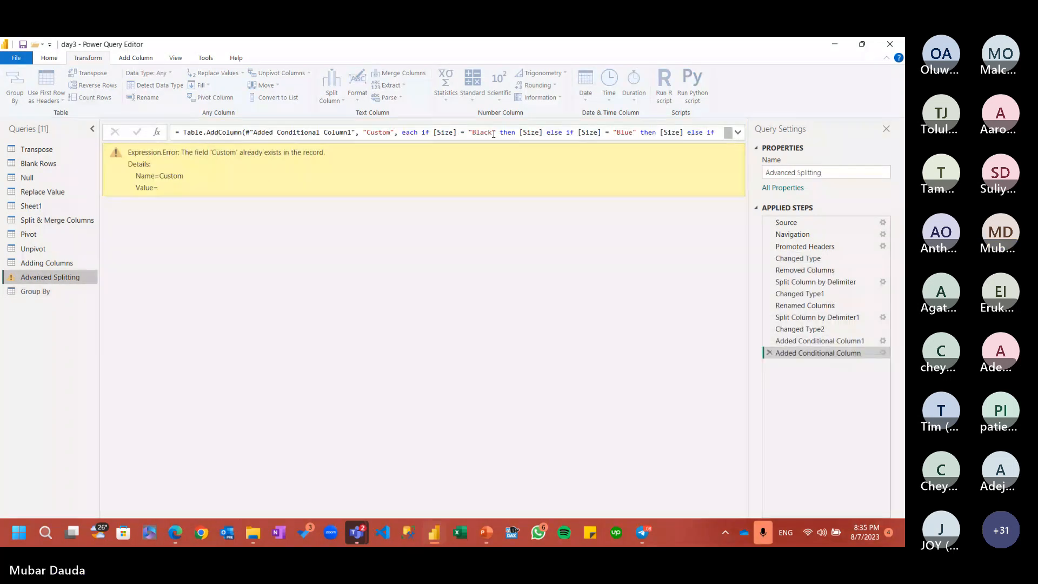
click(881, 353)
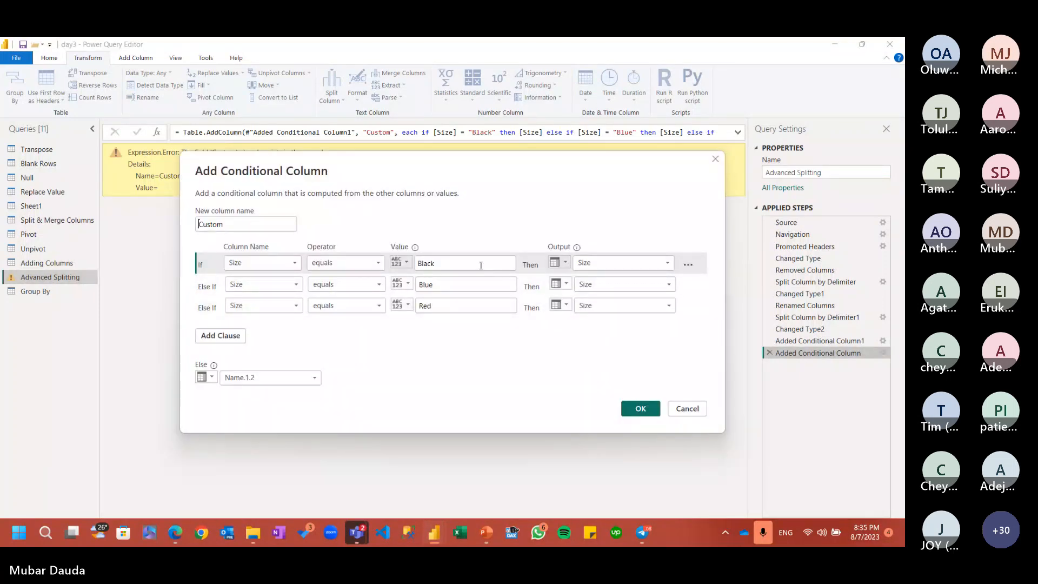
click(240, 377)
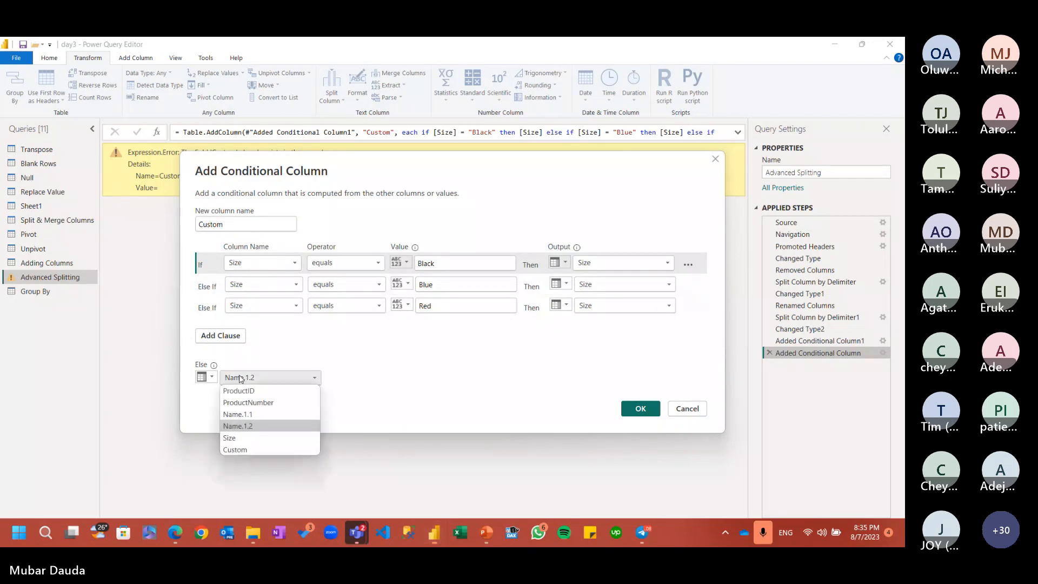
click(244, 450)
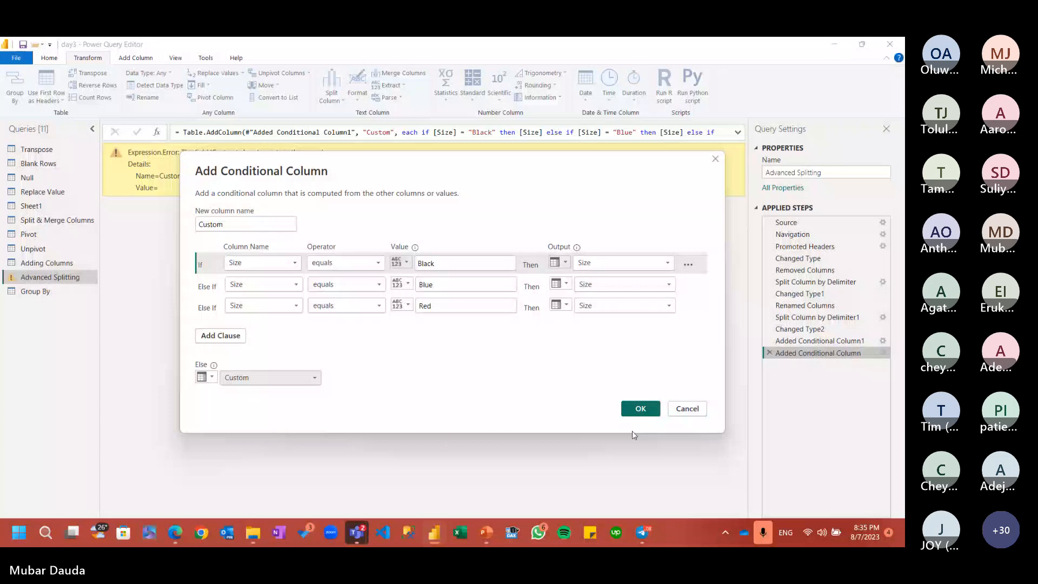
drag(237, 224, 150, 218)
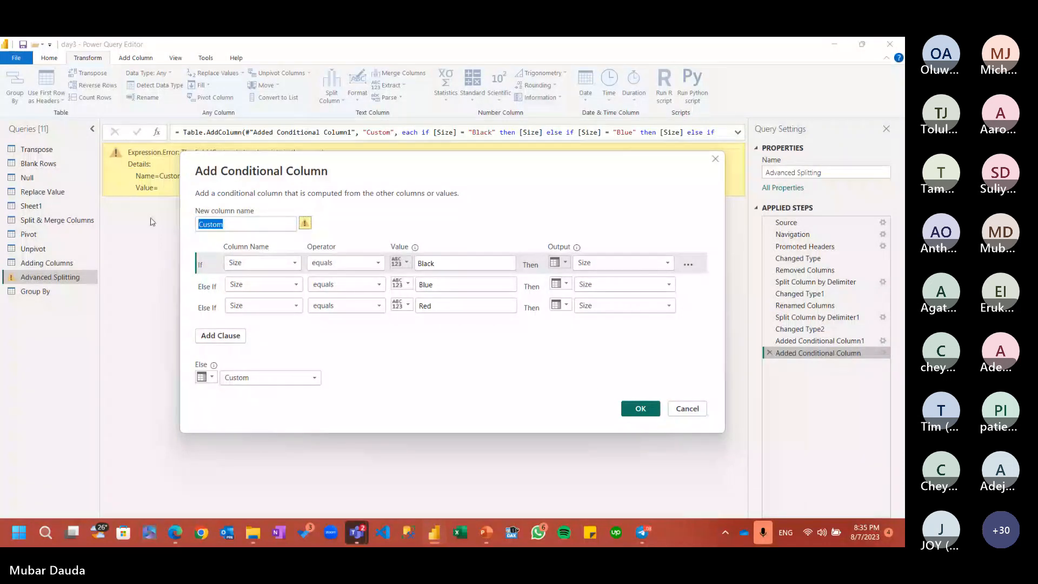
text(Color)
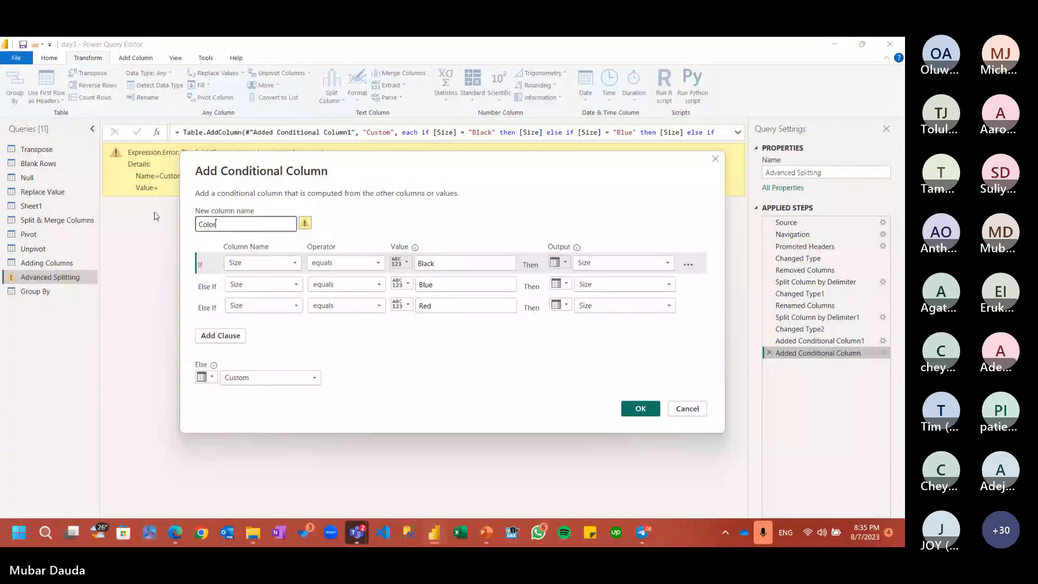
click(632, 407)
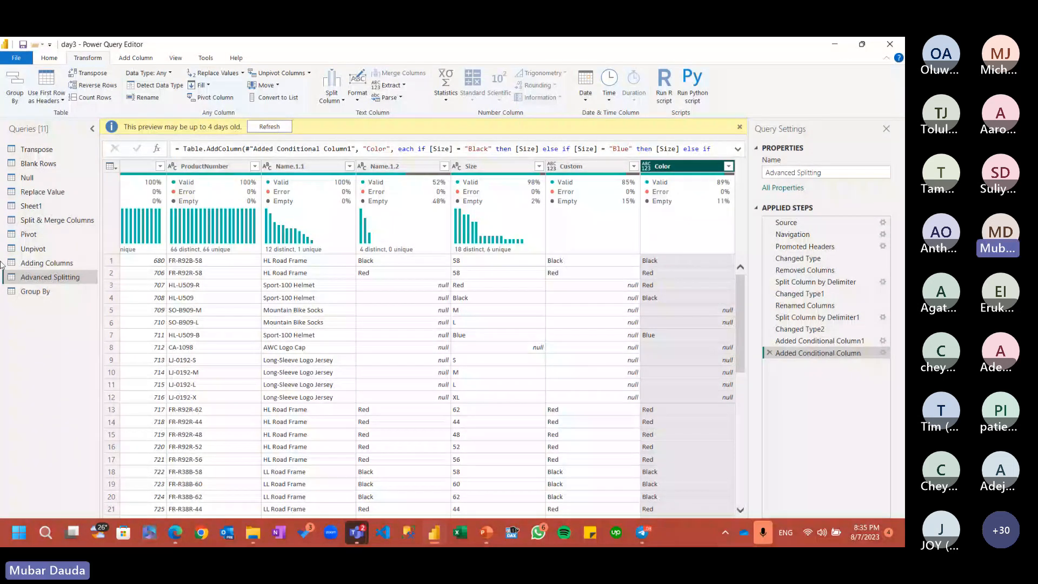
Step: Review the Product Name, ProductCategory and Sales rows of the Group By query, and select the ProductCategory column
click(33, 292)
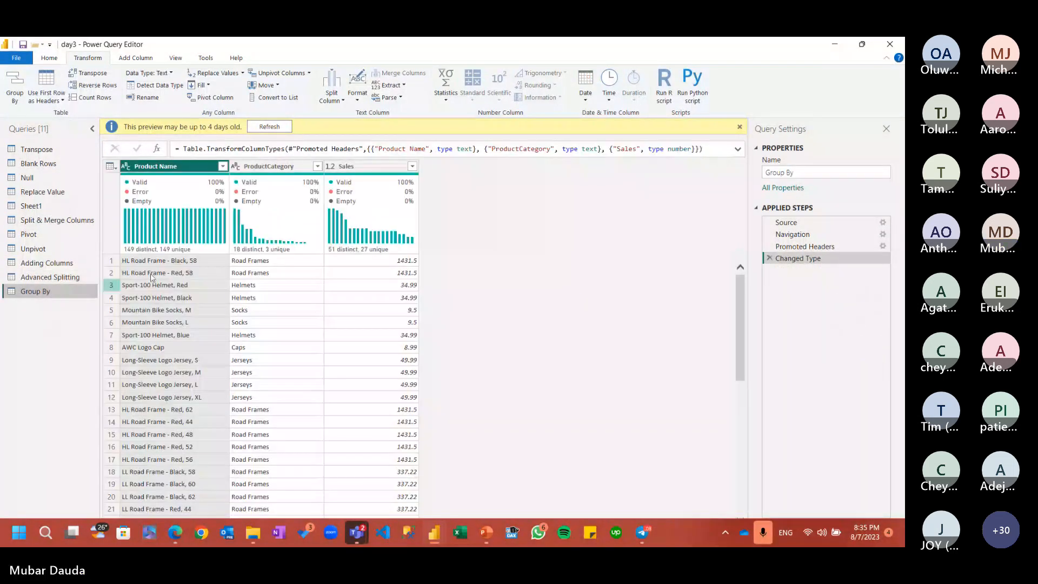
click(739, 128)
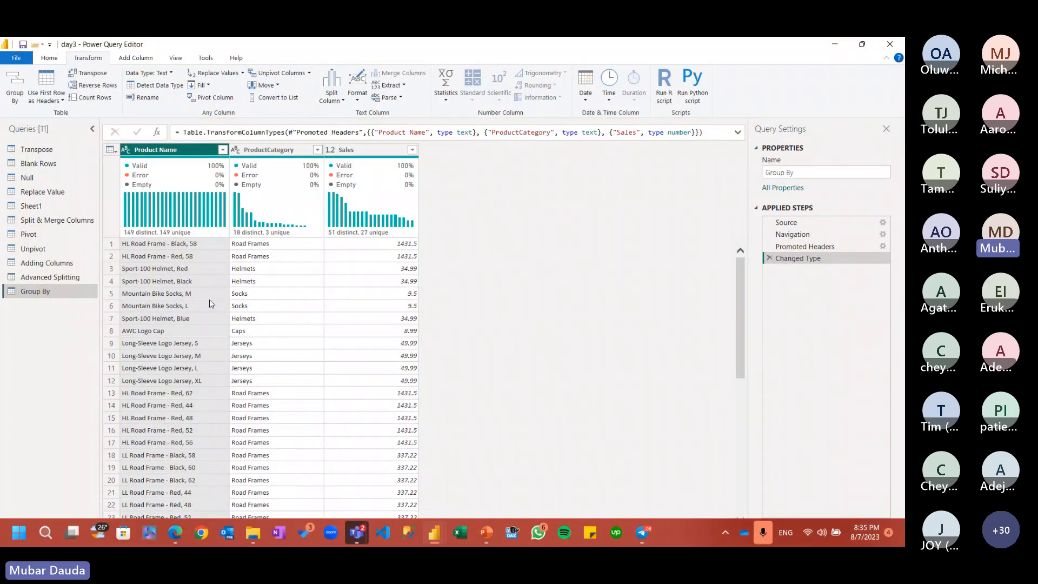
scroll(306, 423, down, 8)
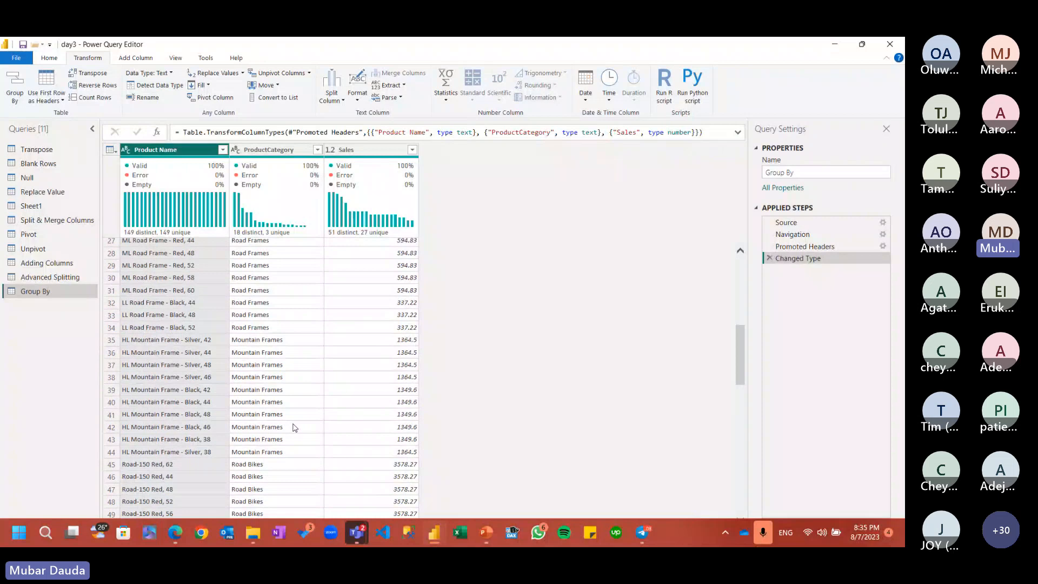
scroll(294, 426, up, 8)
scroll(294, 424, down, 8)
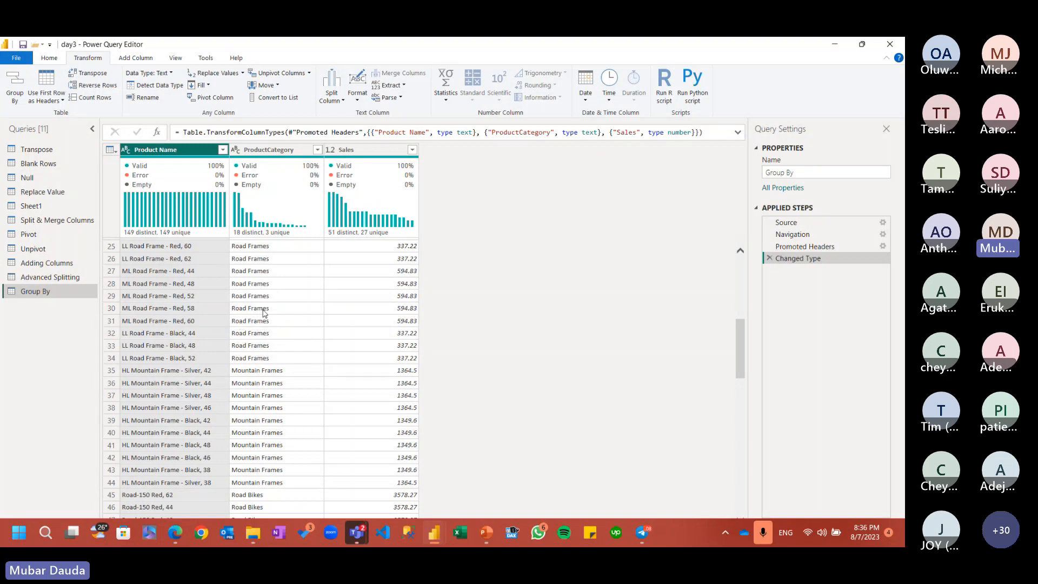
scroll(263, 312, up, 8)
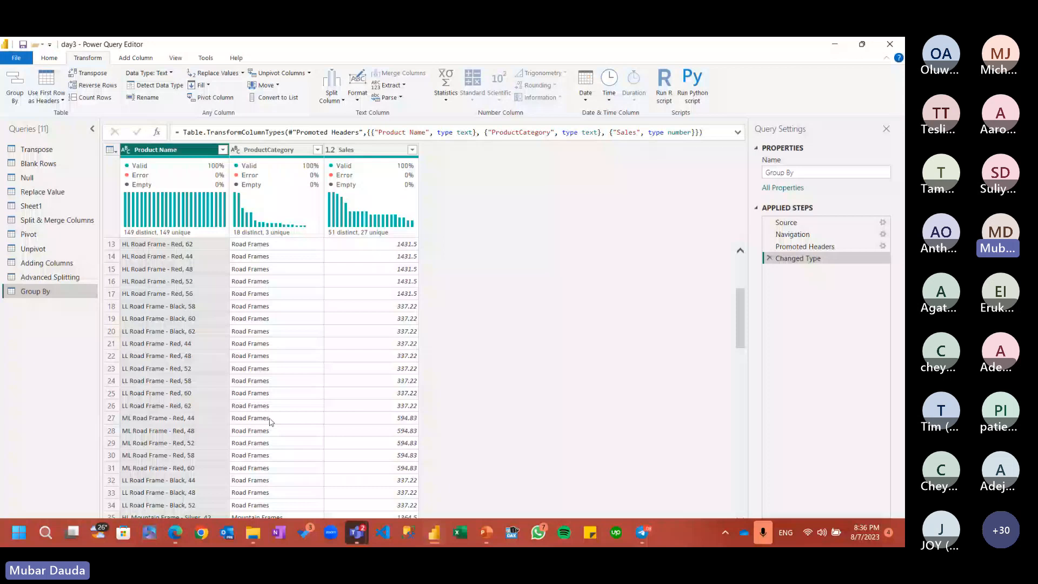
scroll(277, 387, down, 4)
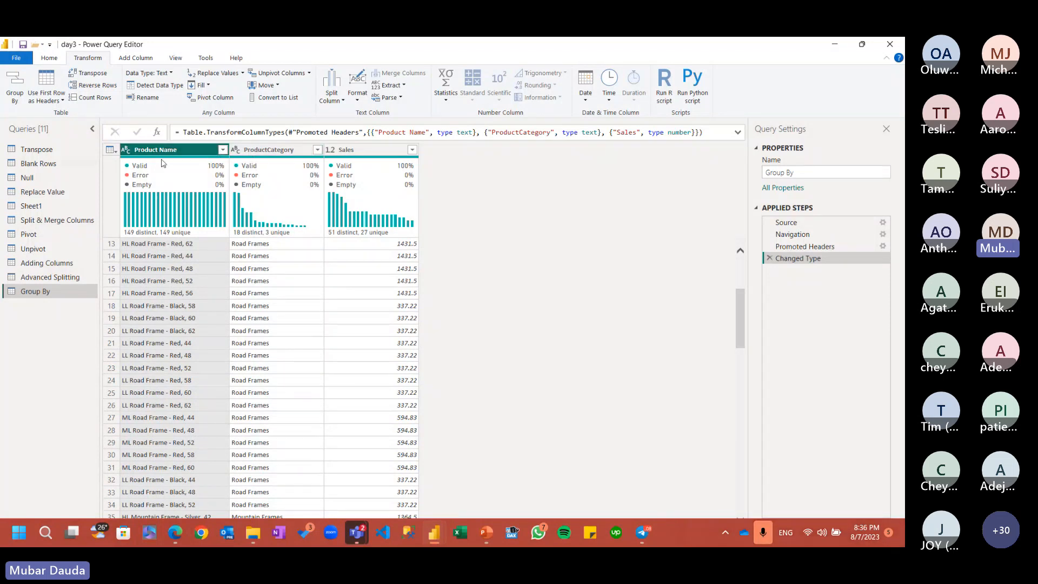
click(268, 150)
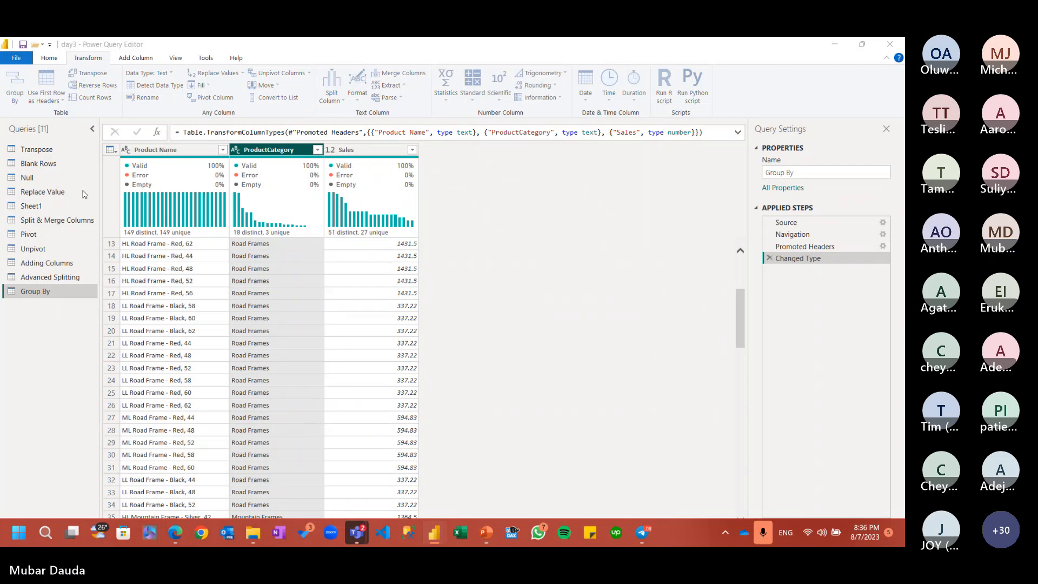
Step: Group the rows by ProductCategory with the Sum of Sales in a new column named Group By
click(15, 85)
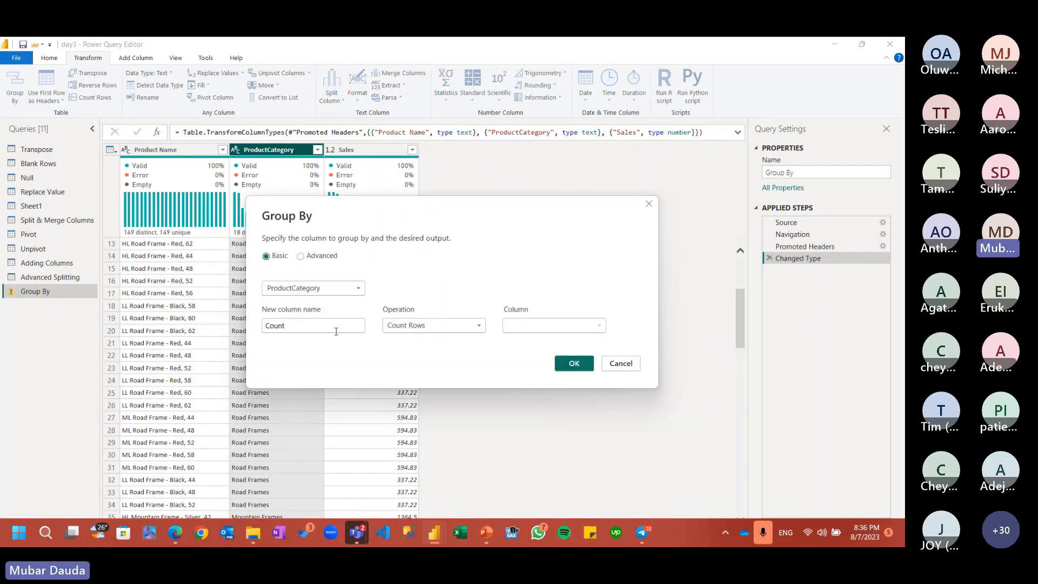
click(410, 323)
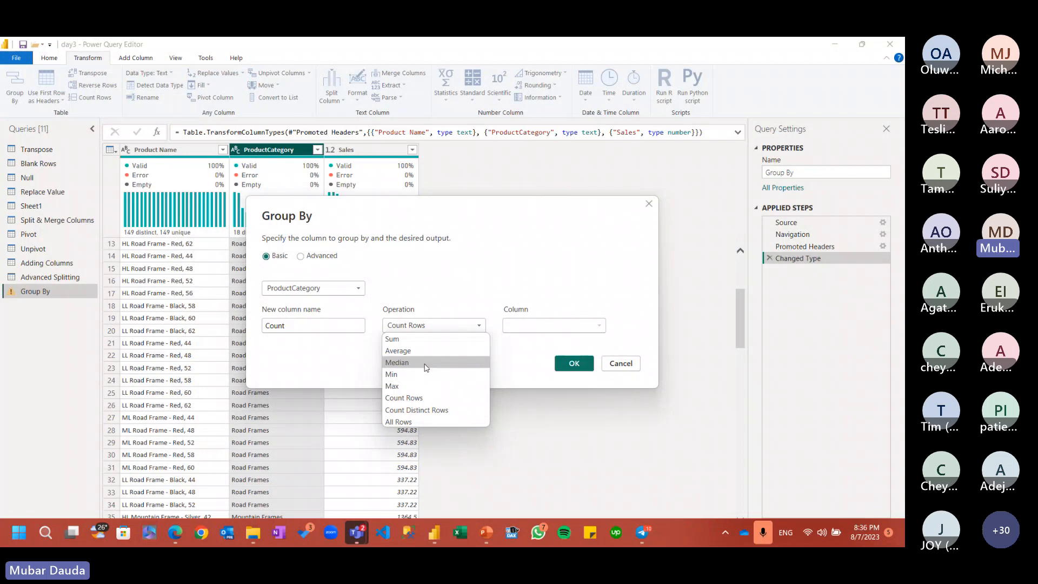
click(411, 338)
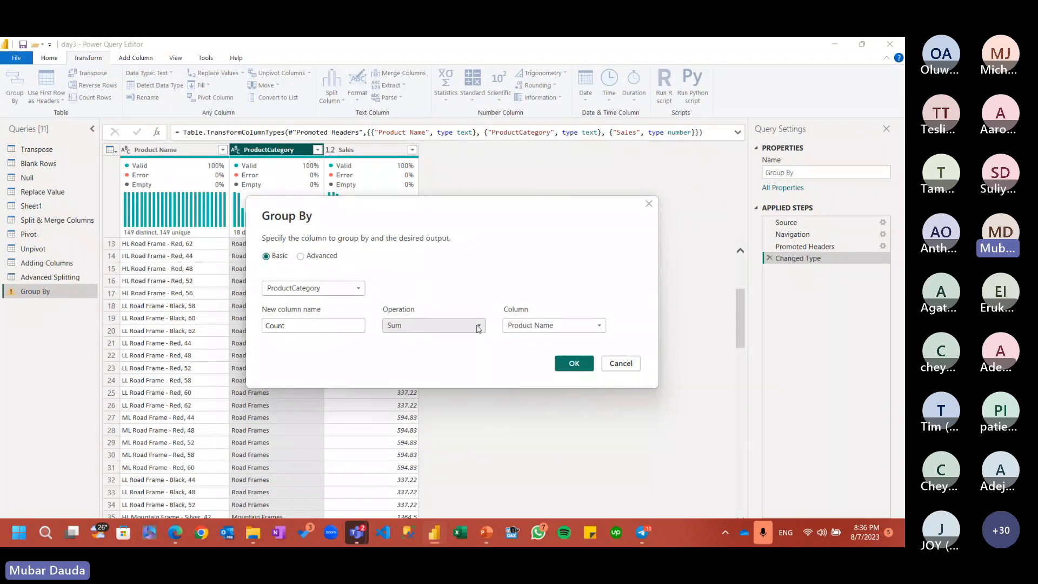
click(552, 325)
click(521, 362)
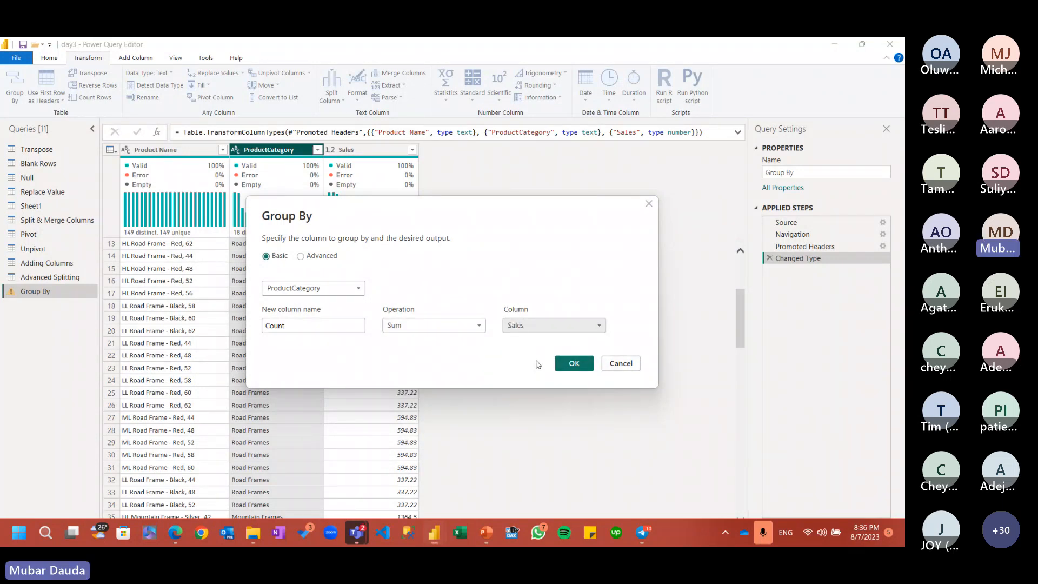
double_click(340, 326)
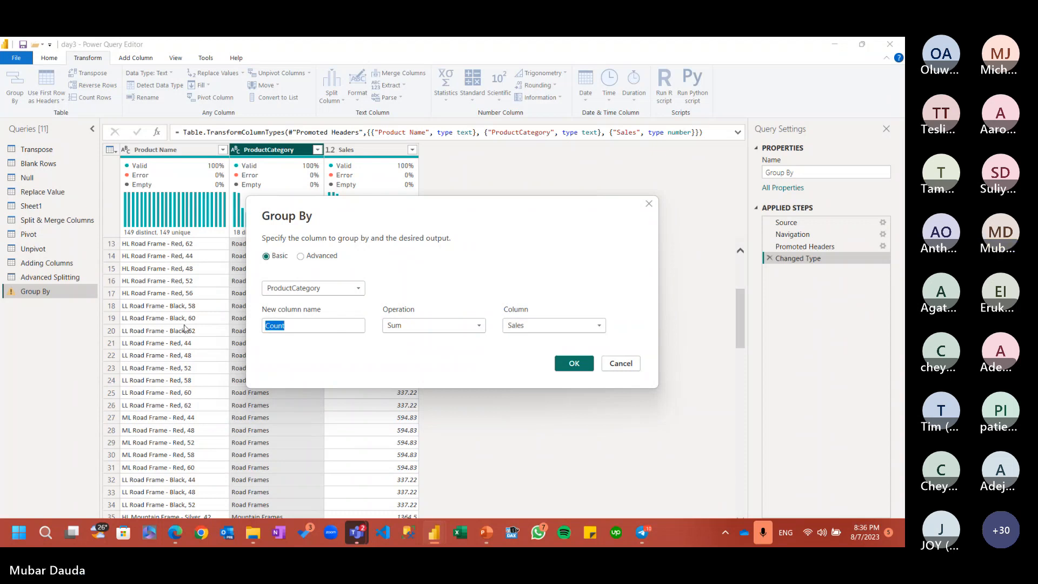
text(Groub)
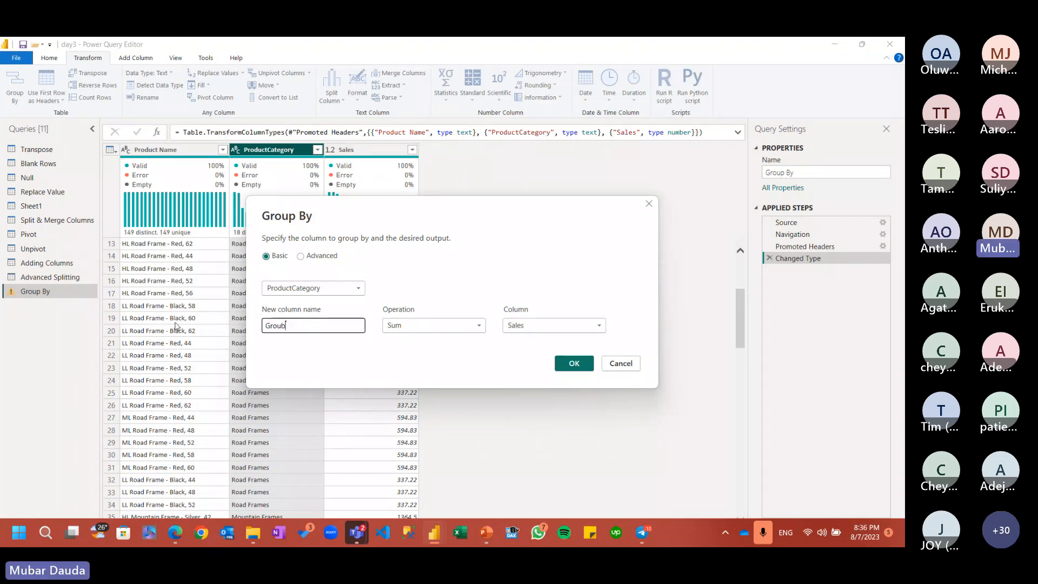
key(BackSpace)
text(p By)
key(Return)
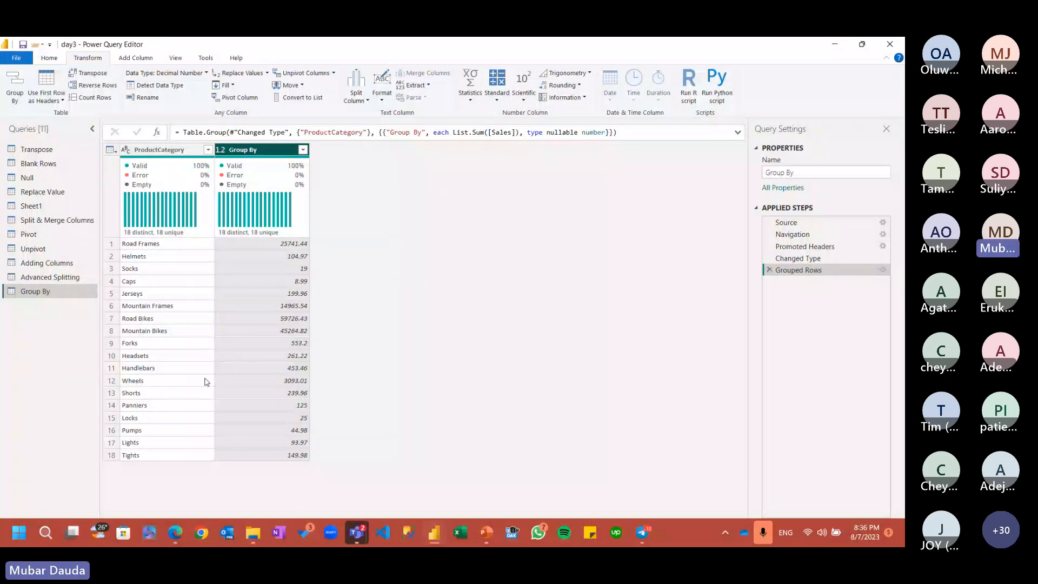
Step: Switch to the Teams meeting chat and reply "Yes" to the question about splitting while maintaining the original column
click(361, 535)
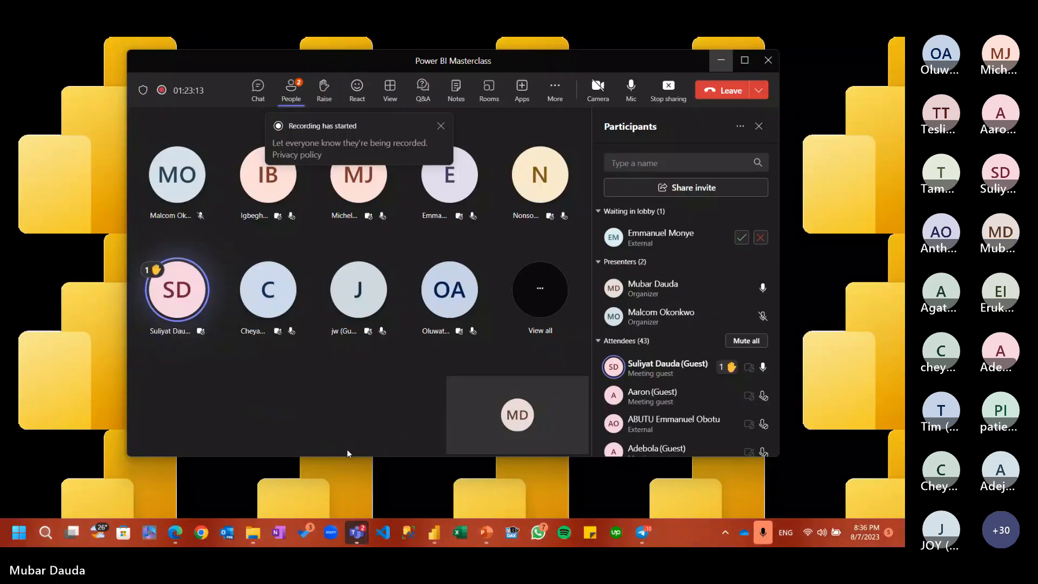
click(347, 449)
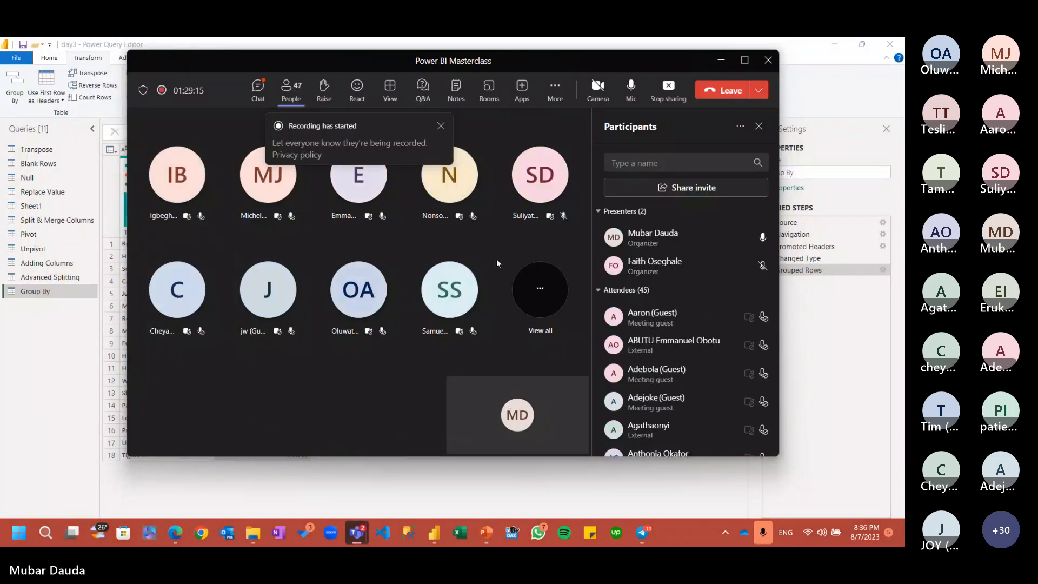
click(258, 88)
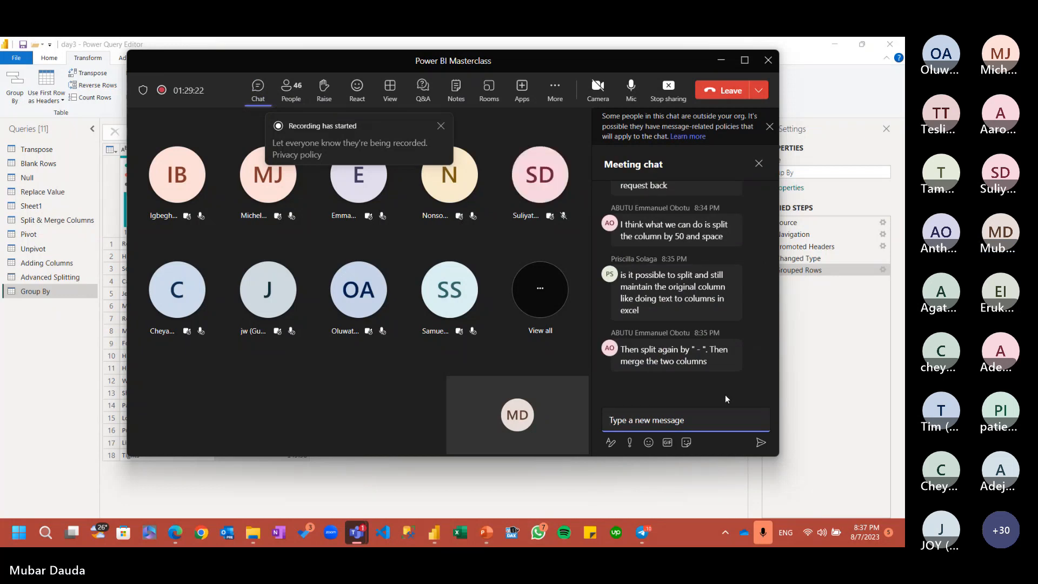
mouse_move(644, 302)
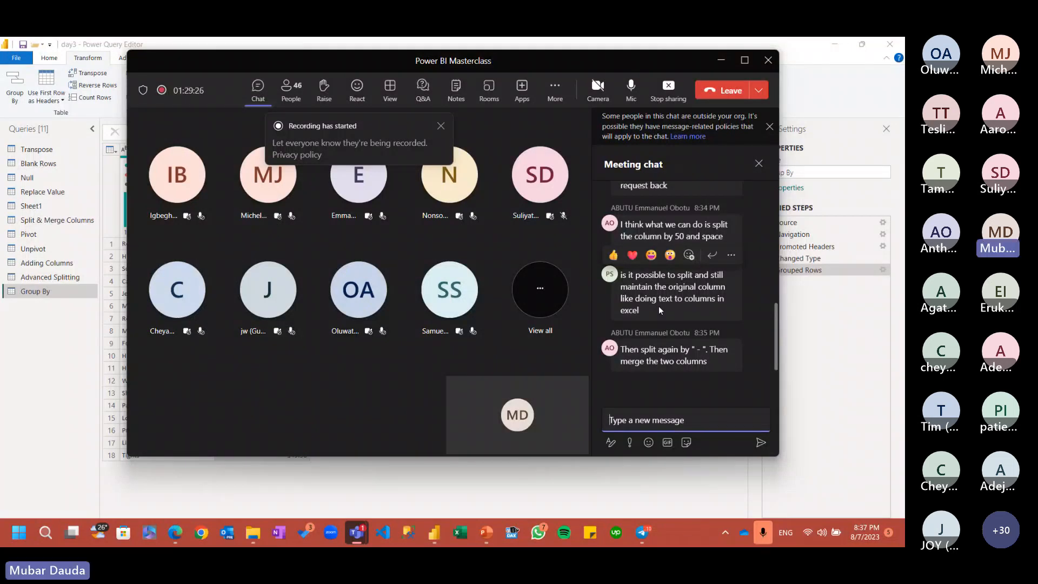
click(711, 255)
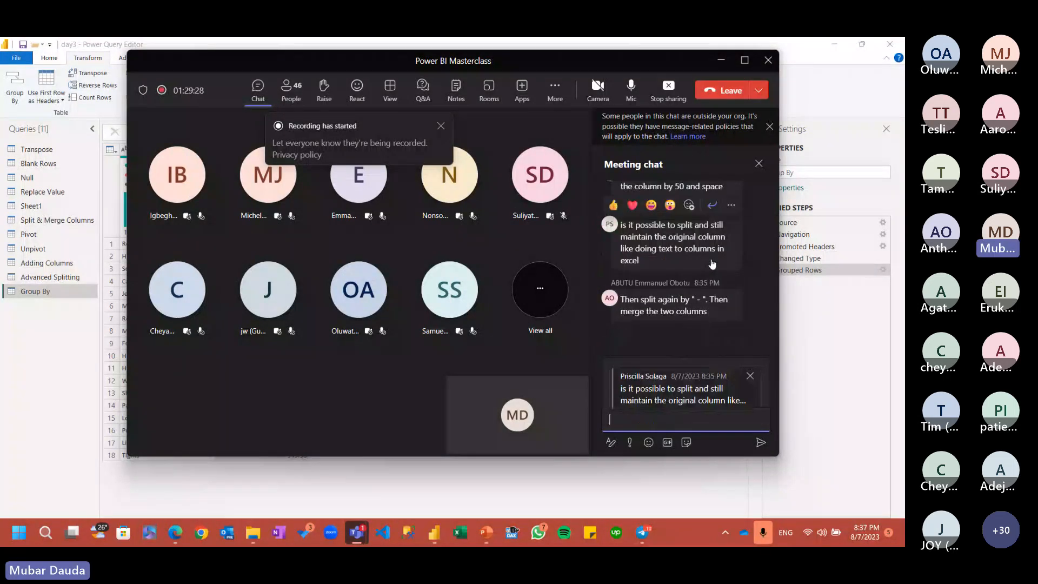
text(Ye)
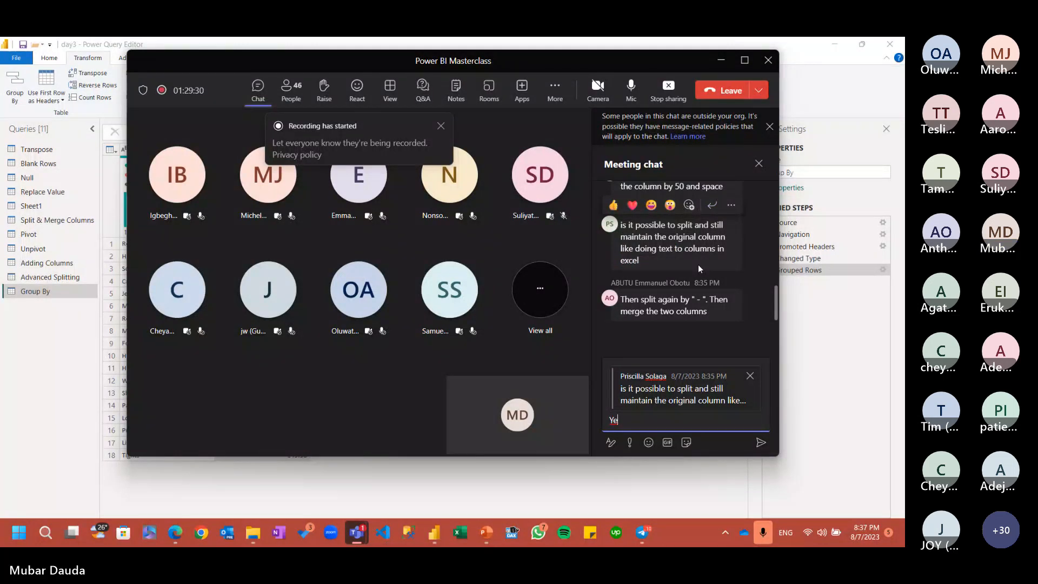
text(s)
key(Return)
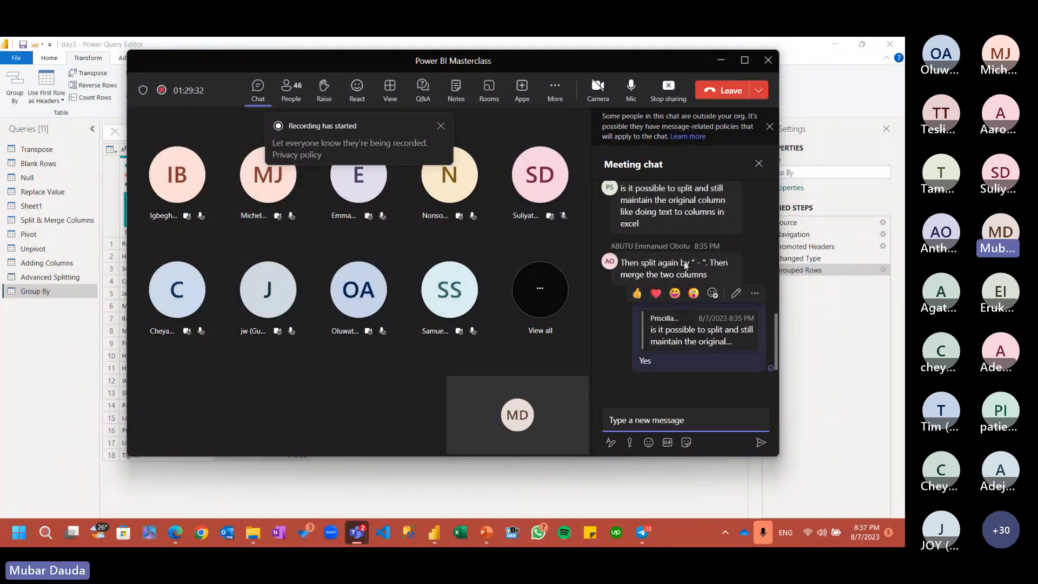
click(728, 68)
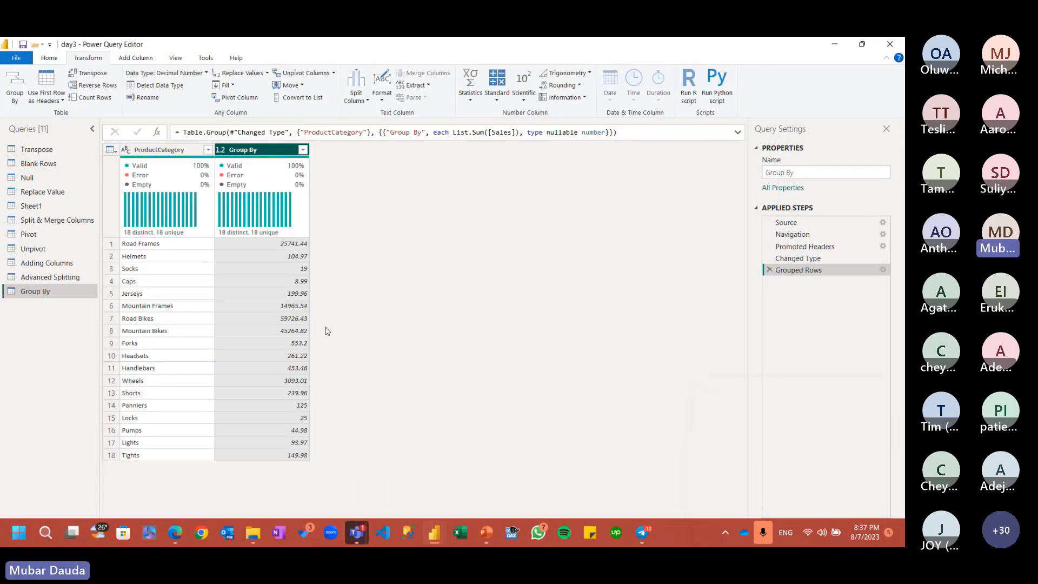
Step: In the Advanced Splitting query, duplicate the Name.1.1 column and remove the copy
click(65, 277)
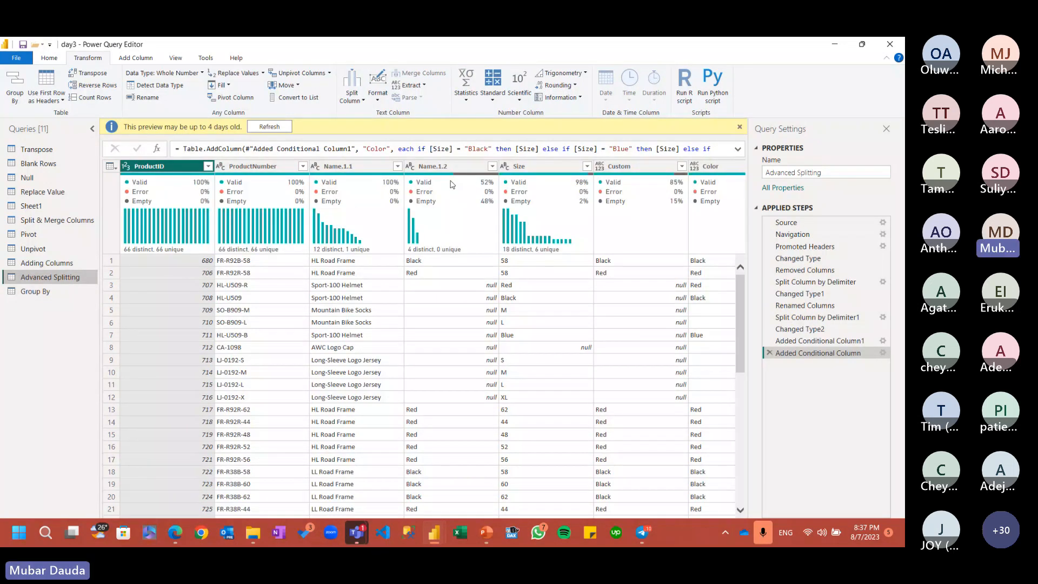
right_click(354, 171)
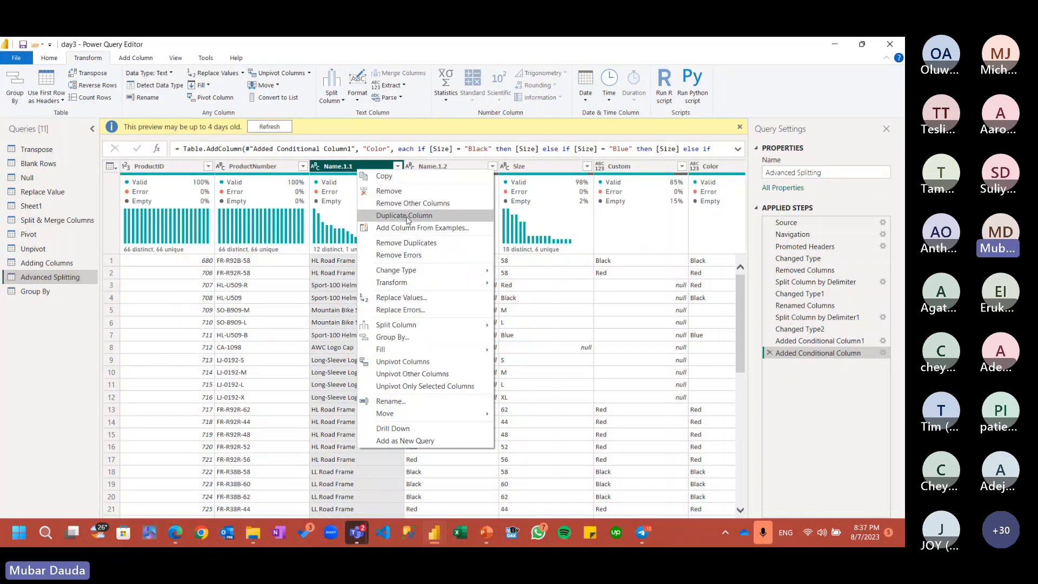
click(406, 216)
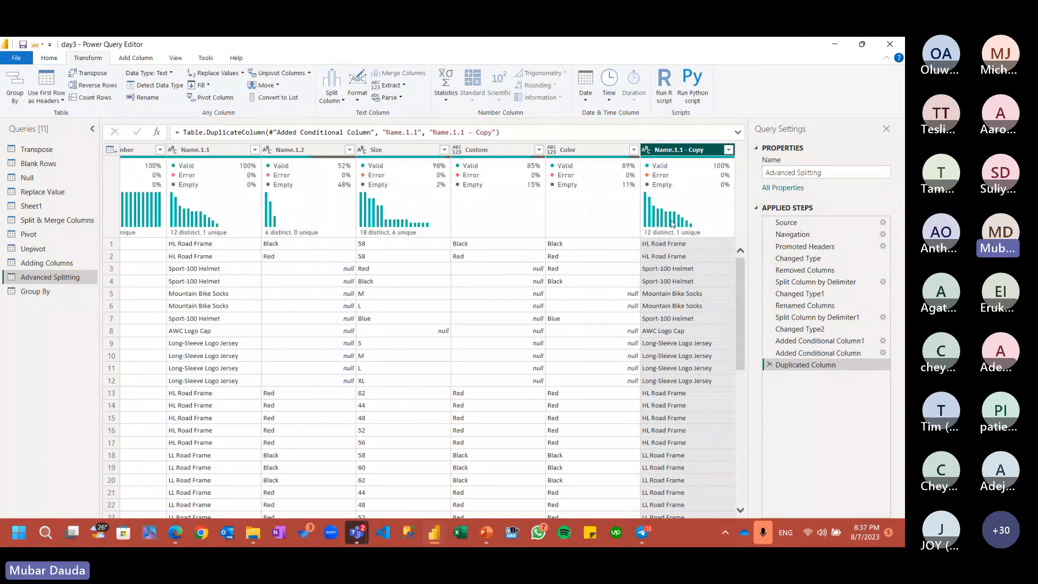
mouse_move(652, 223)
key(Delete)
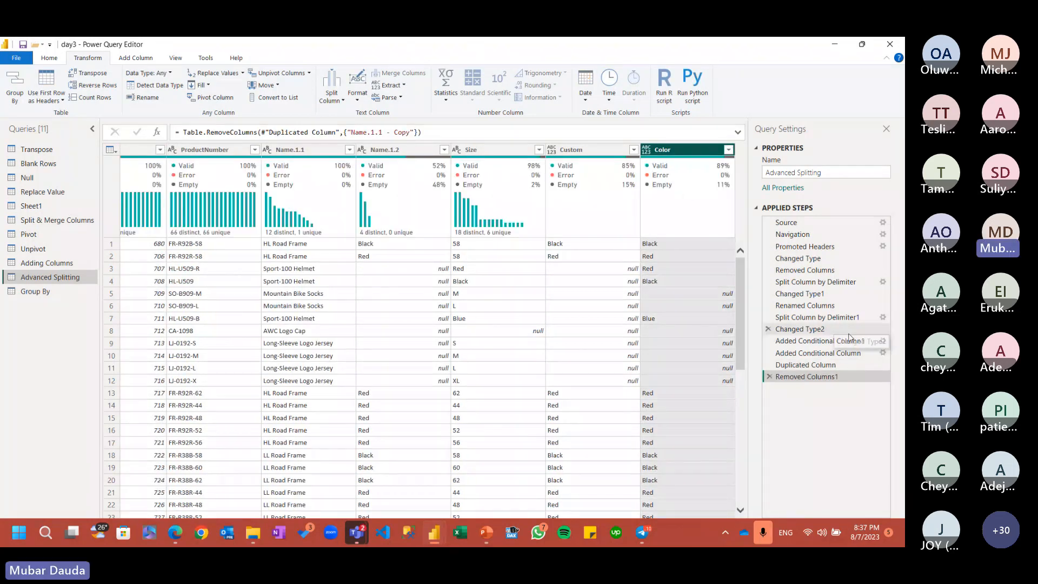
Step: Insert a step after the first Changed Type step that duplicates the original Name column
click(796, 258)
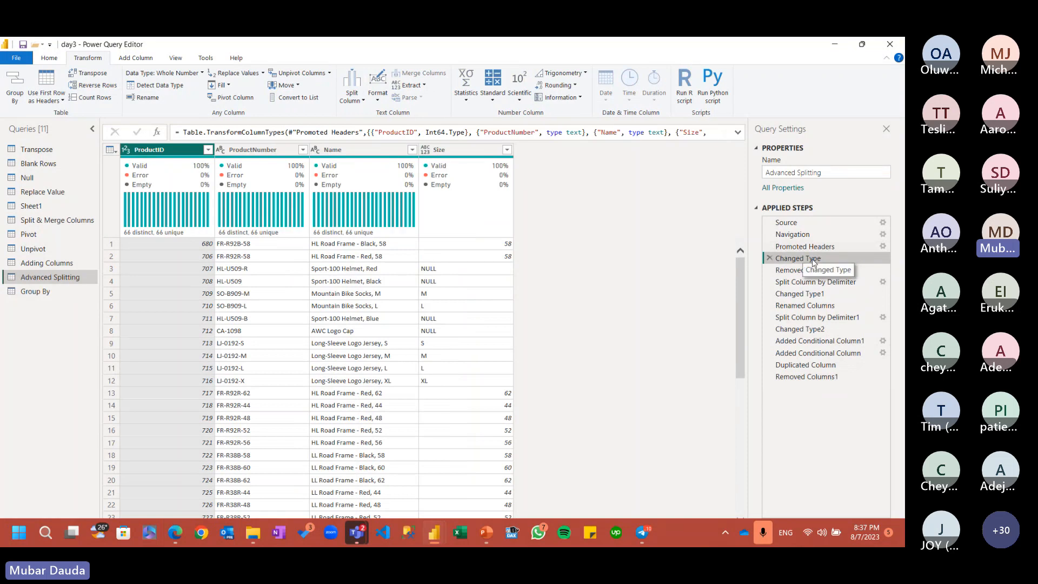
right_click(343, 149)
click(425, 197)
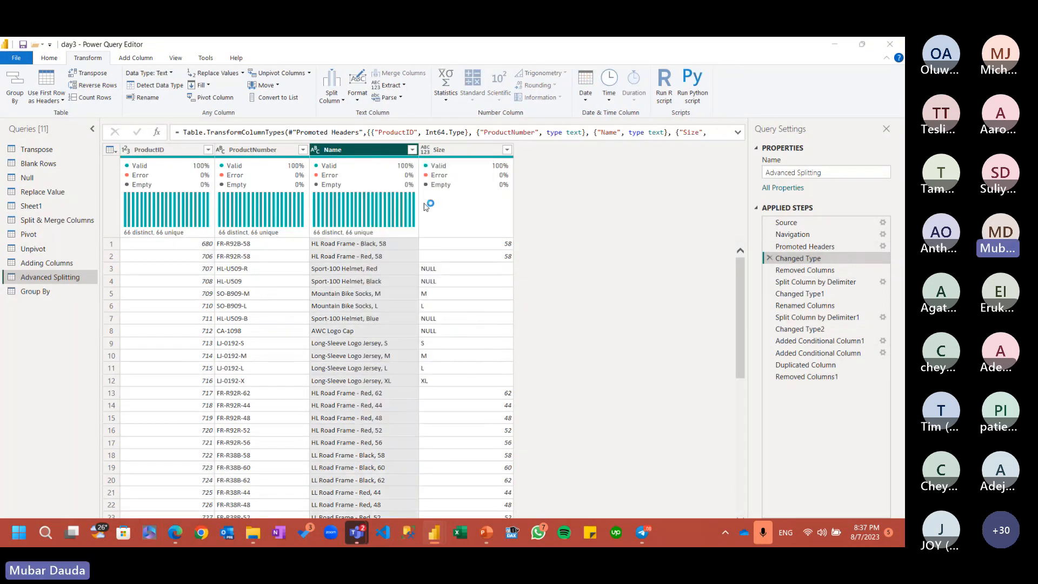
click(557, 322)
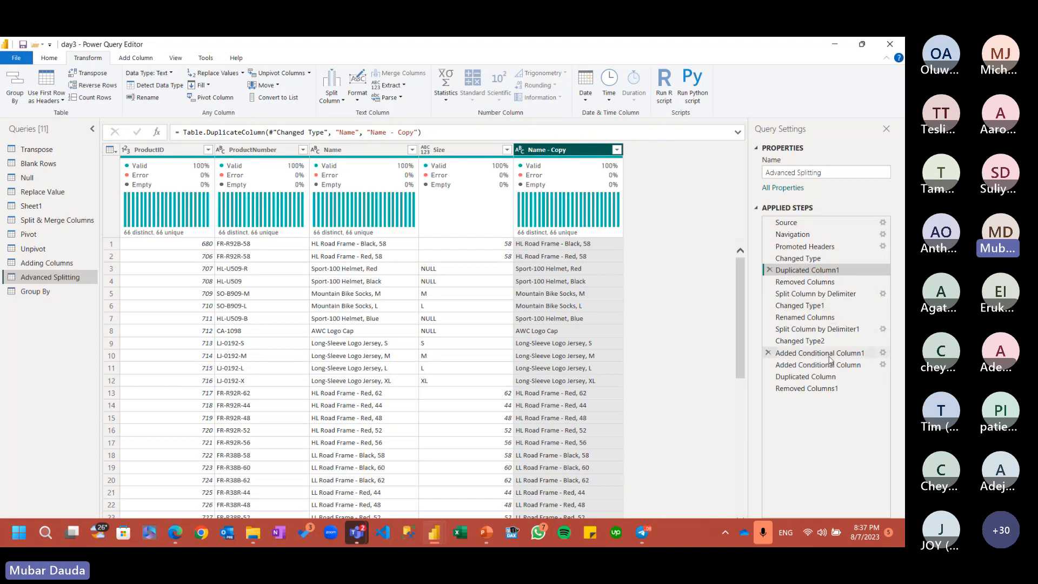
Step: Delete the Duplicated Column and Removed Columns1 steps at the end of the Advanced Splitting query and review its rows
click(828, 377)
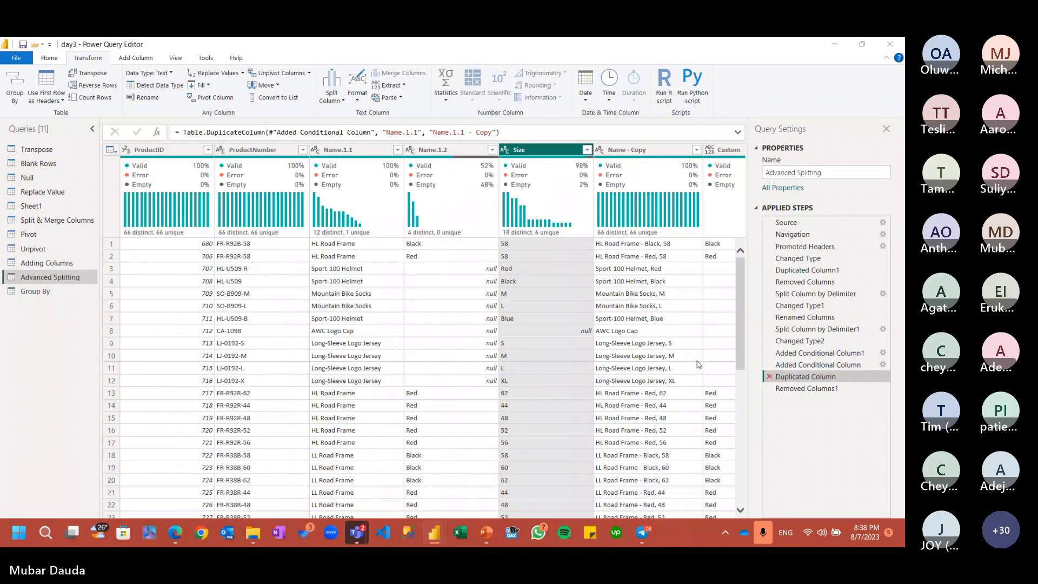
click(560, 326)
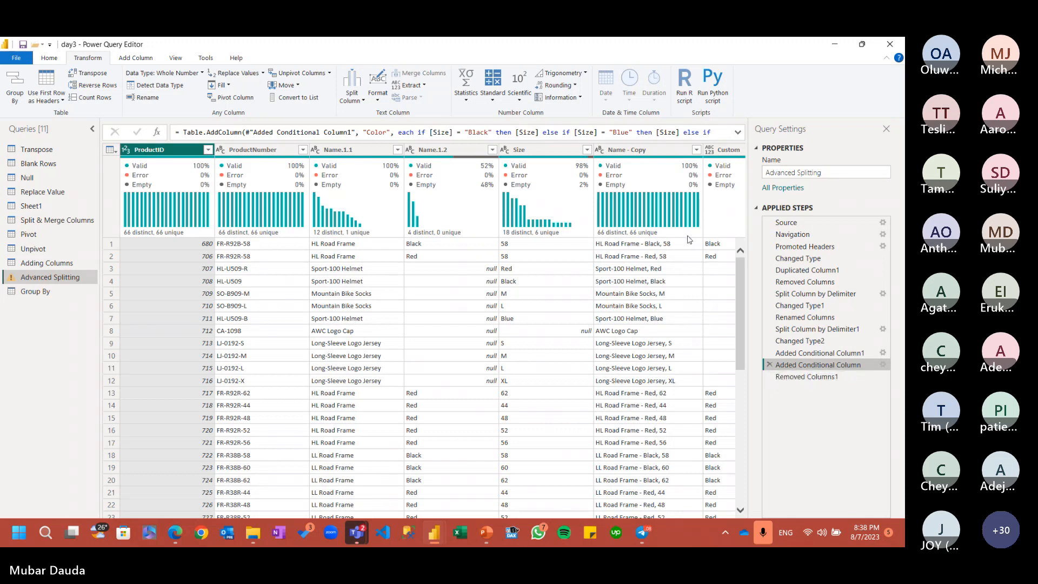
click(768, 377)
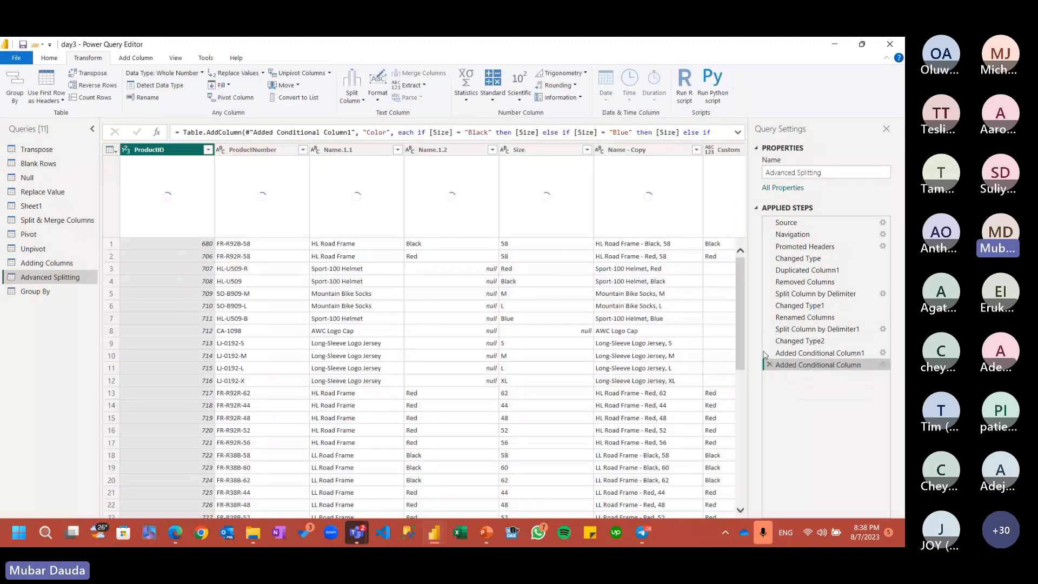
scroll(336, 370, down, 4)
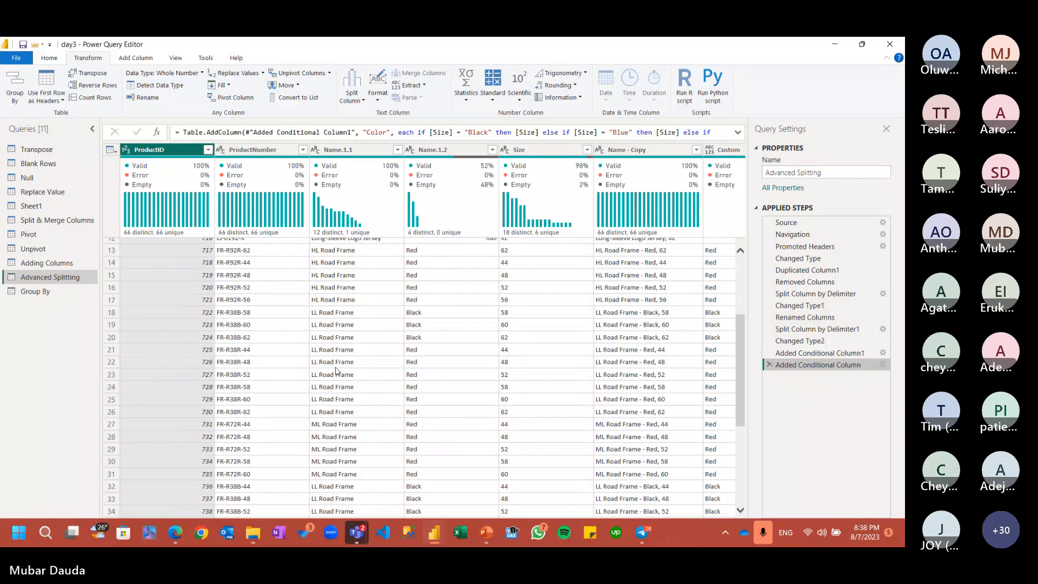
scroll(336, 371, down, 5)
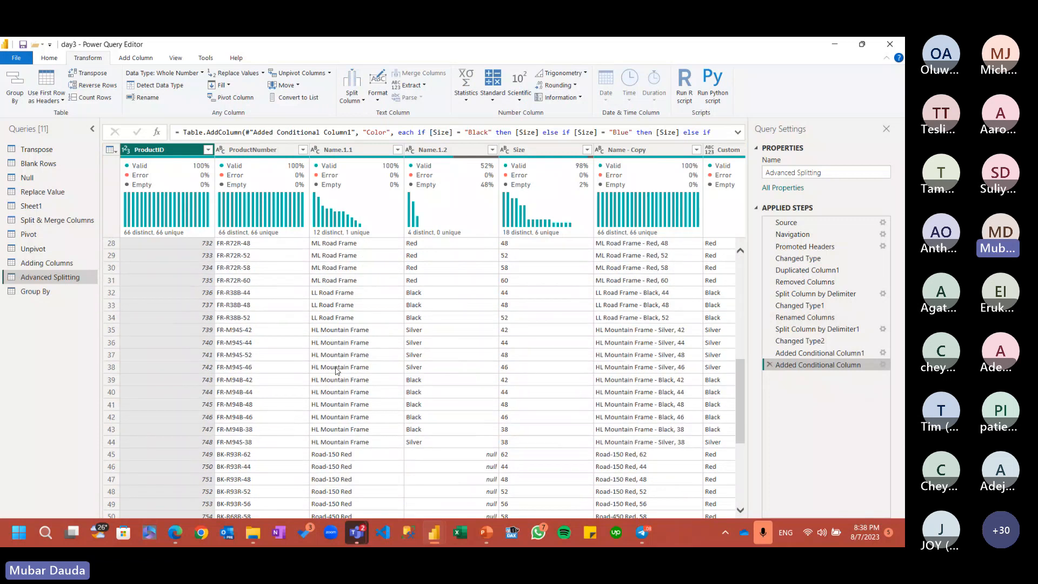
Step: Change the Group By query's Grouped Rows step to calculate the Average of Sales per ProductCategory
click(43, 294)
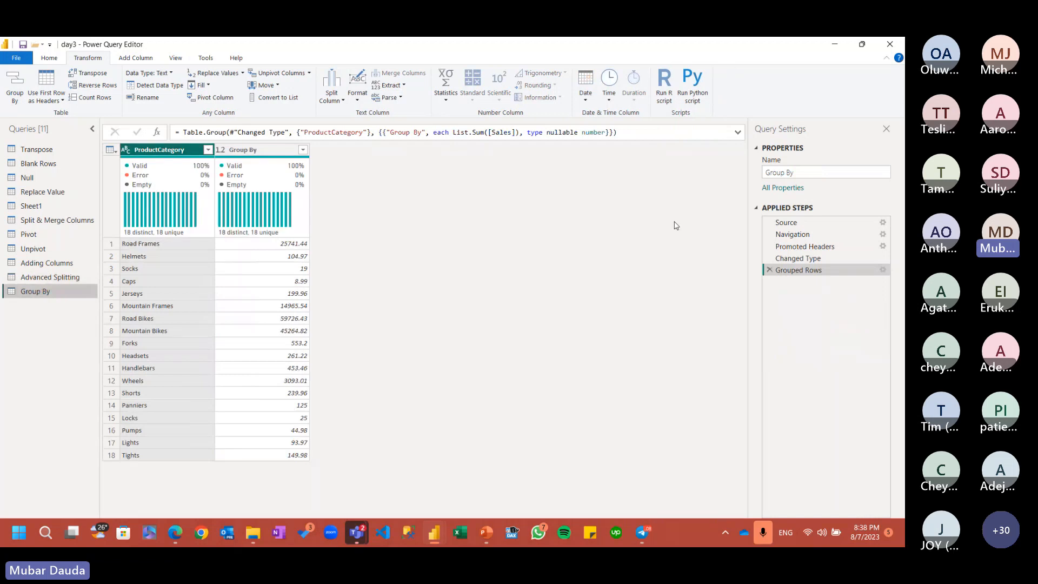
click(882, 270)
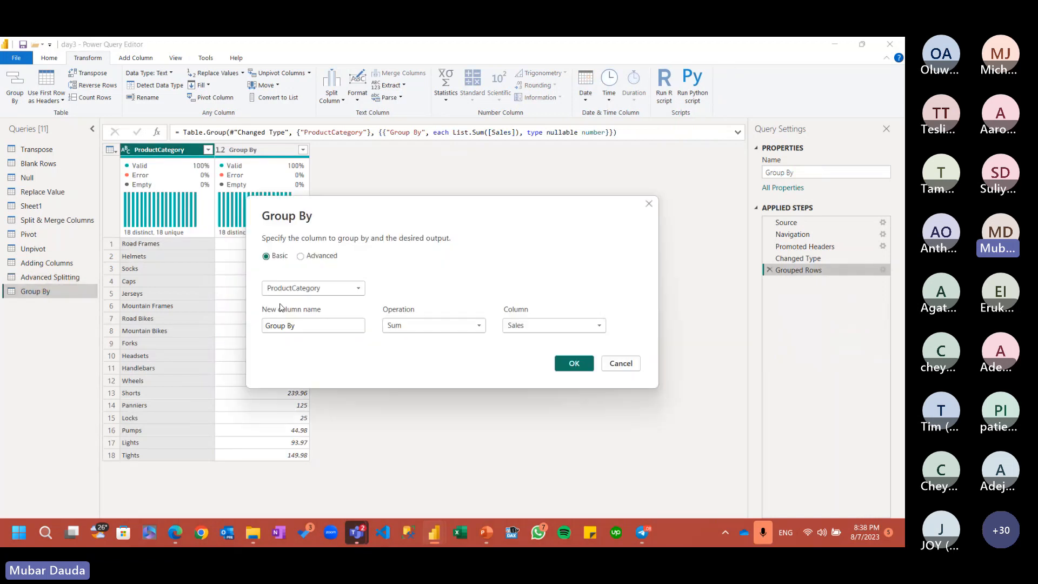
click(453, 326)
click(400, 351)
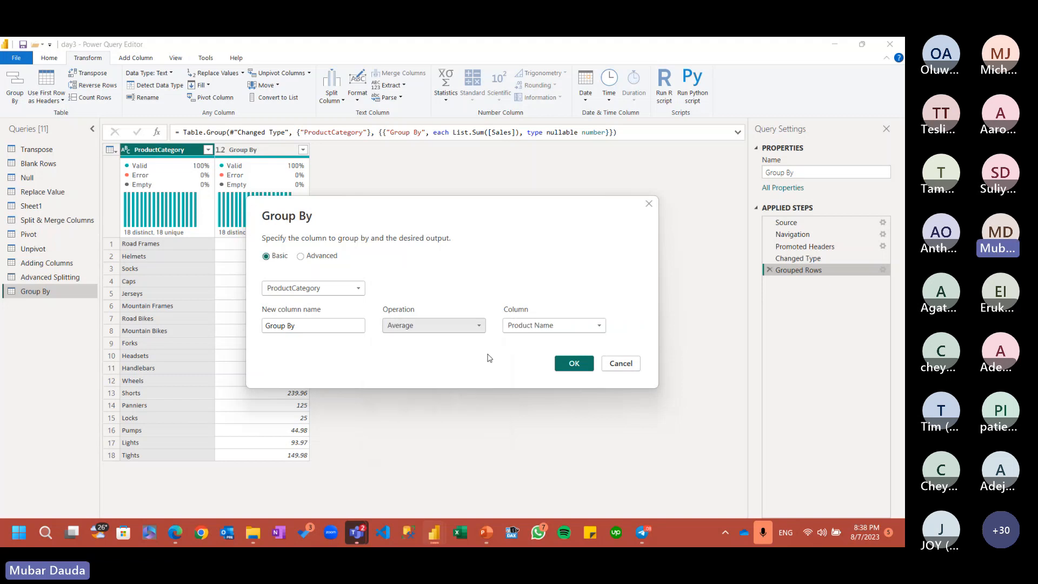
click(551, 325)
click(562, 362)
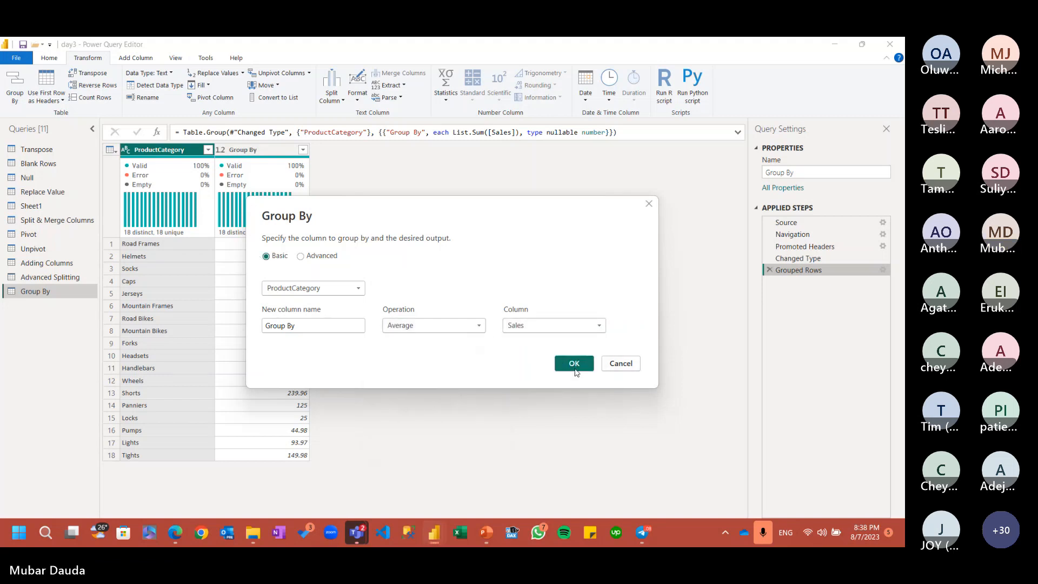
click(573, 363)
click(274, 245)
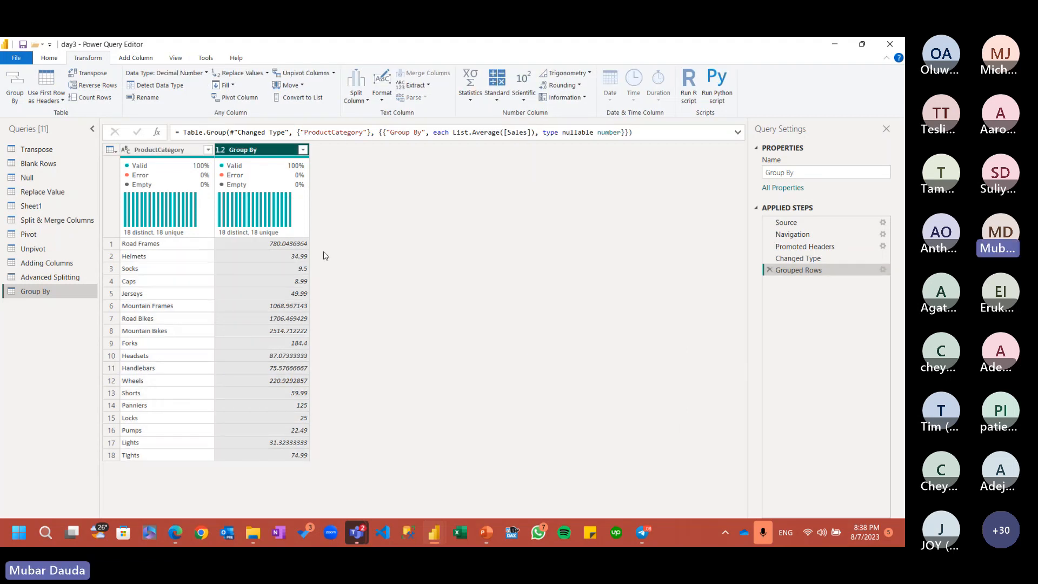
Step: Review the aggregation operations available for the Grouped Rows step without changing it
click(883, 270)
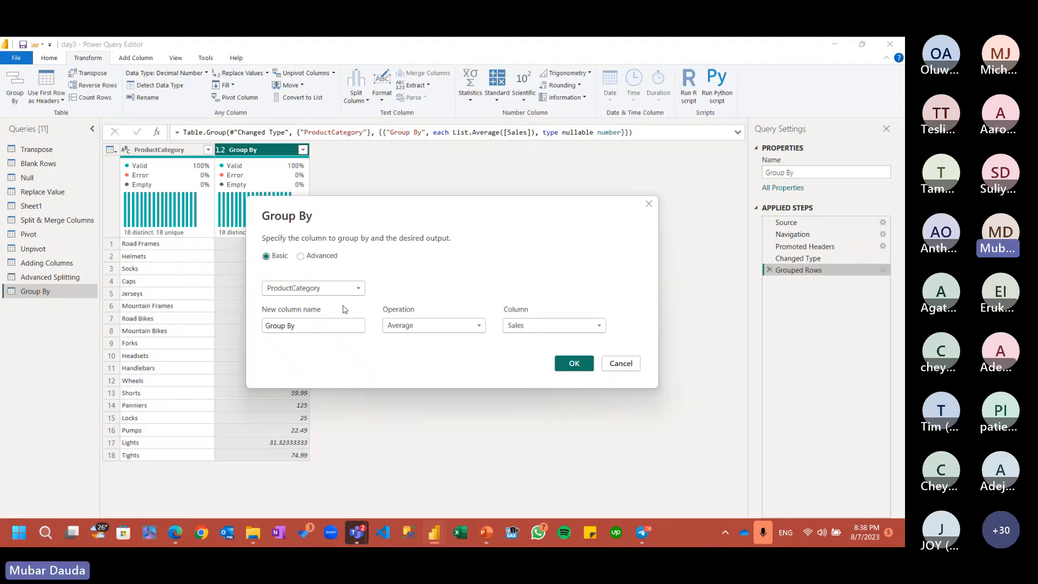
click(449, 325)
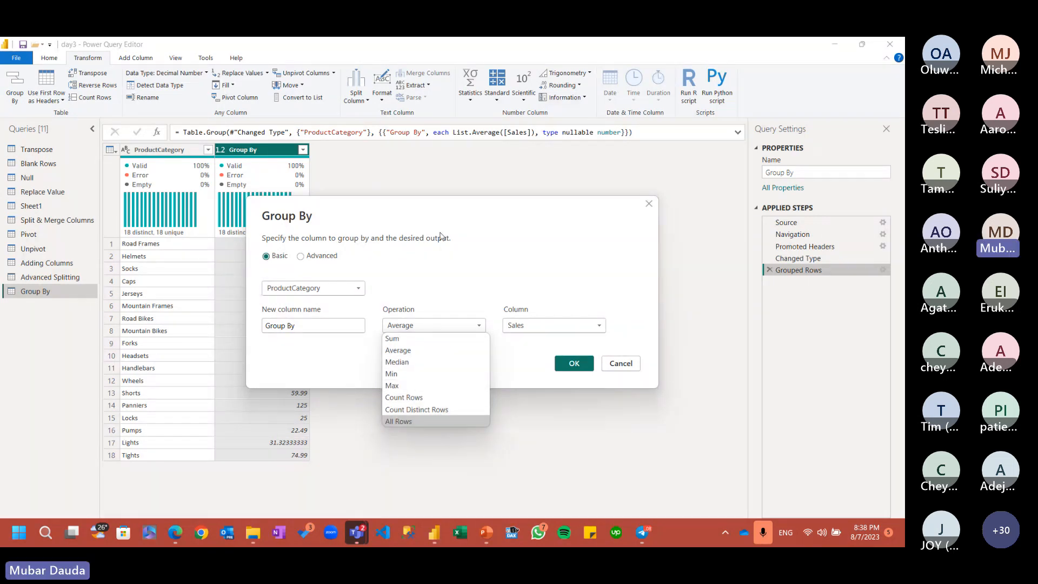
click(619, 363)
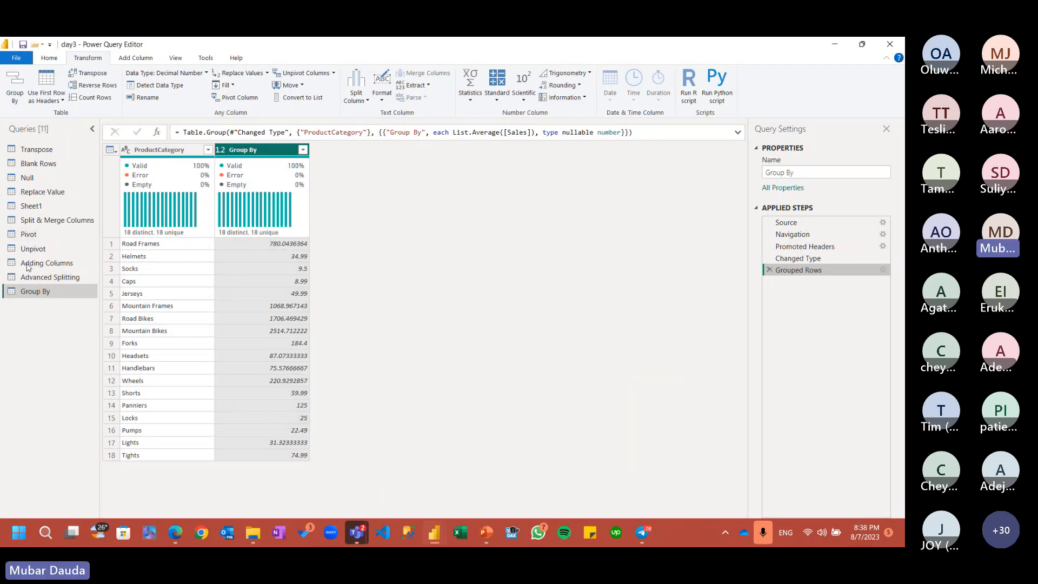
Step: Open the Pivot query and review its Product Name, ProductCategory and Sales columns
click(30, 233)
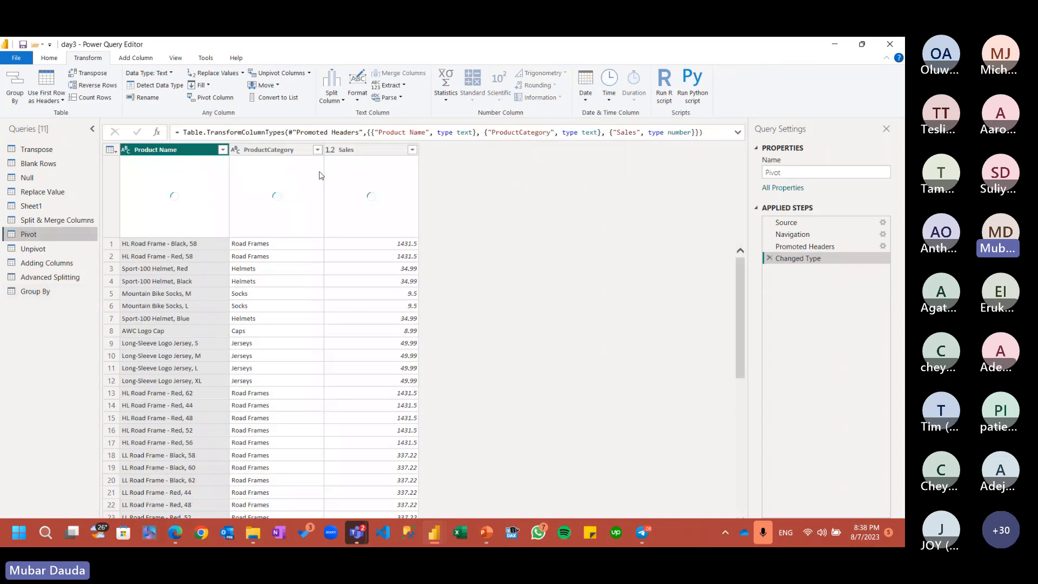
mouse_move(248, 175)
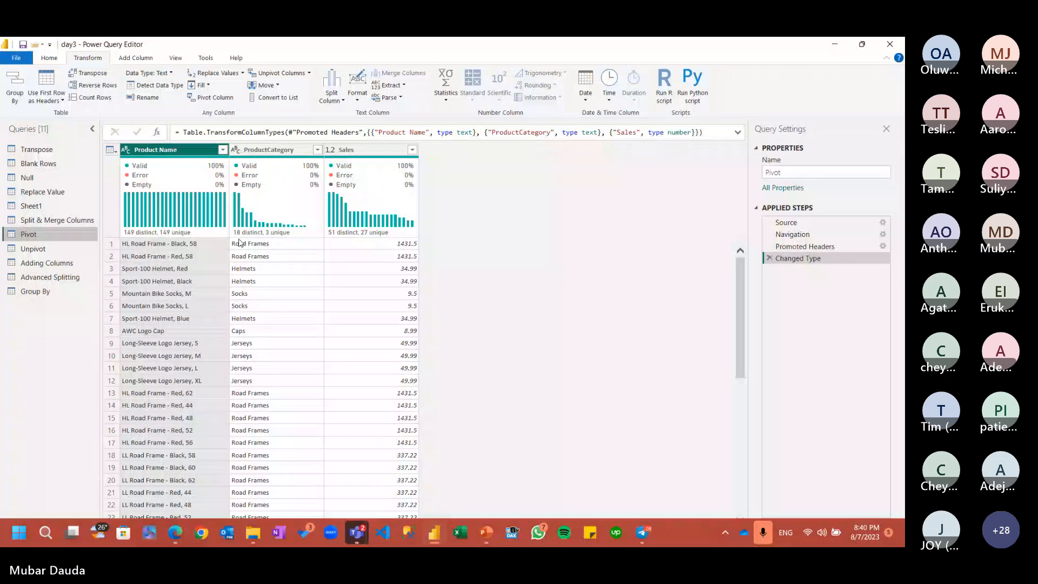
click(50, 58)
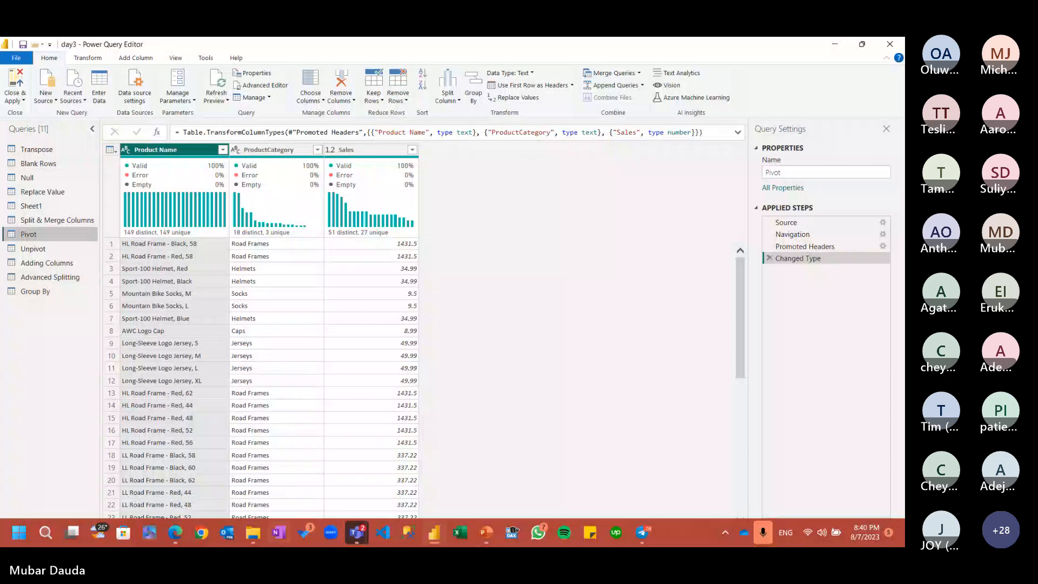
Step: Switch to File Explorer and open the OneDrive Documents folder in a new tab
key(alt+Tab)
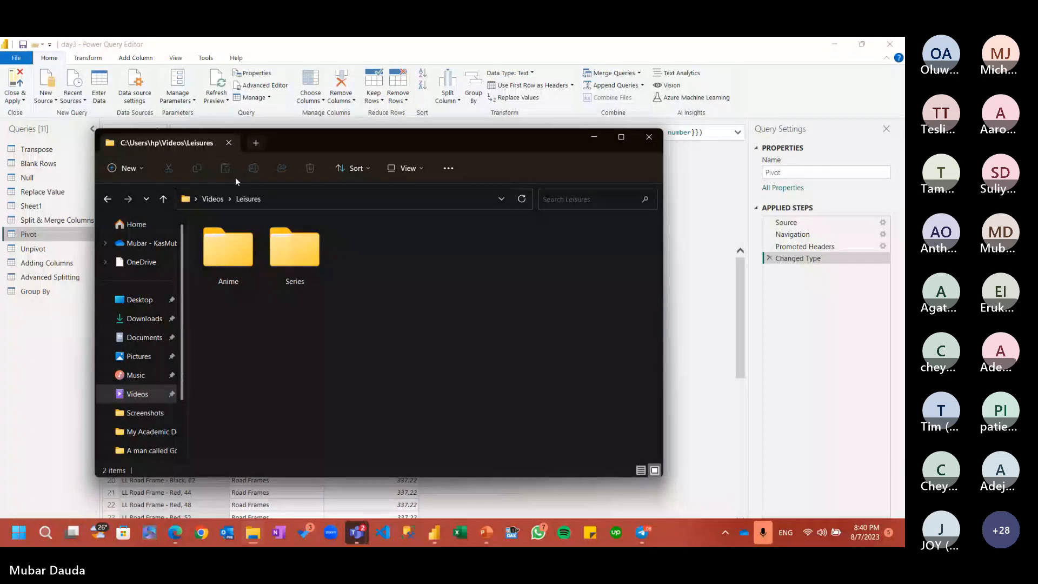
key(ctrl+t)
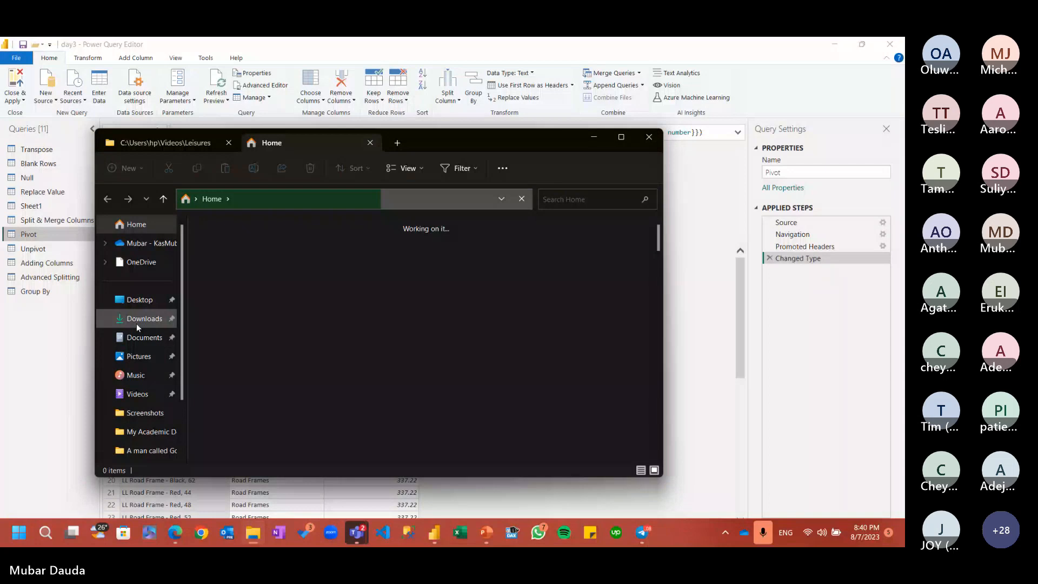
click(143, 340)
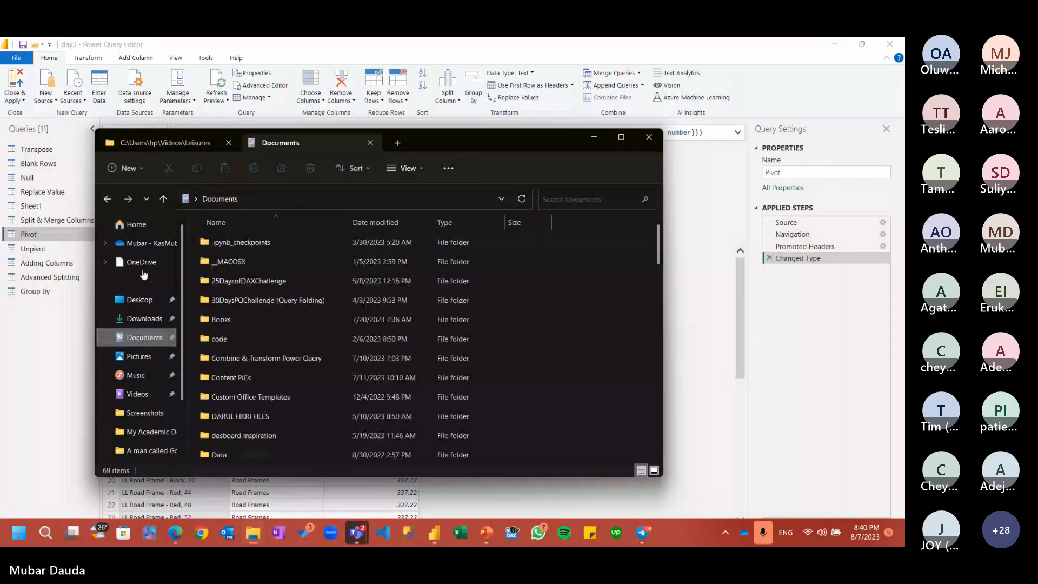
click(142, 263)
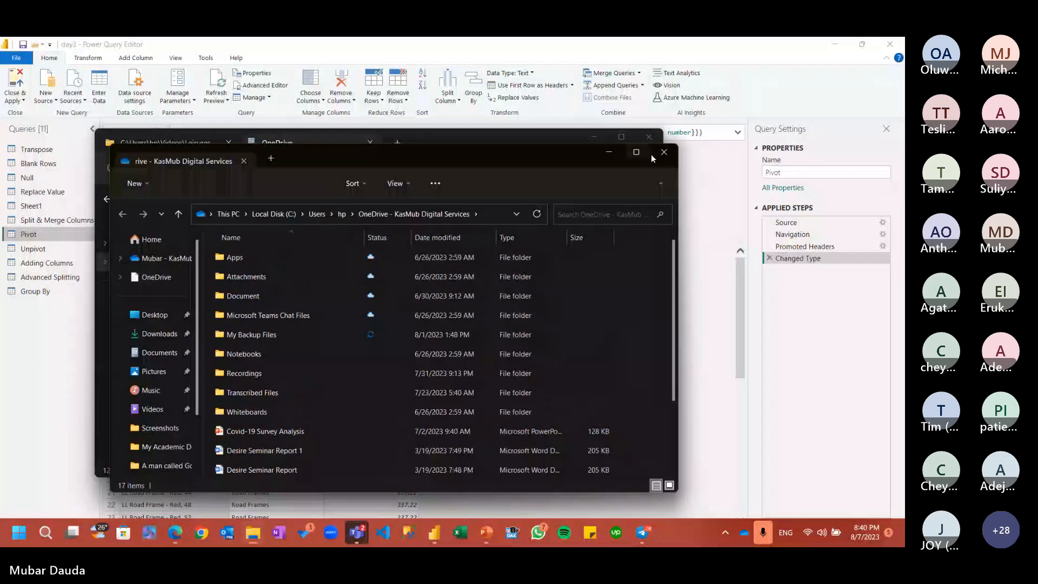
click(655, 154)
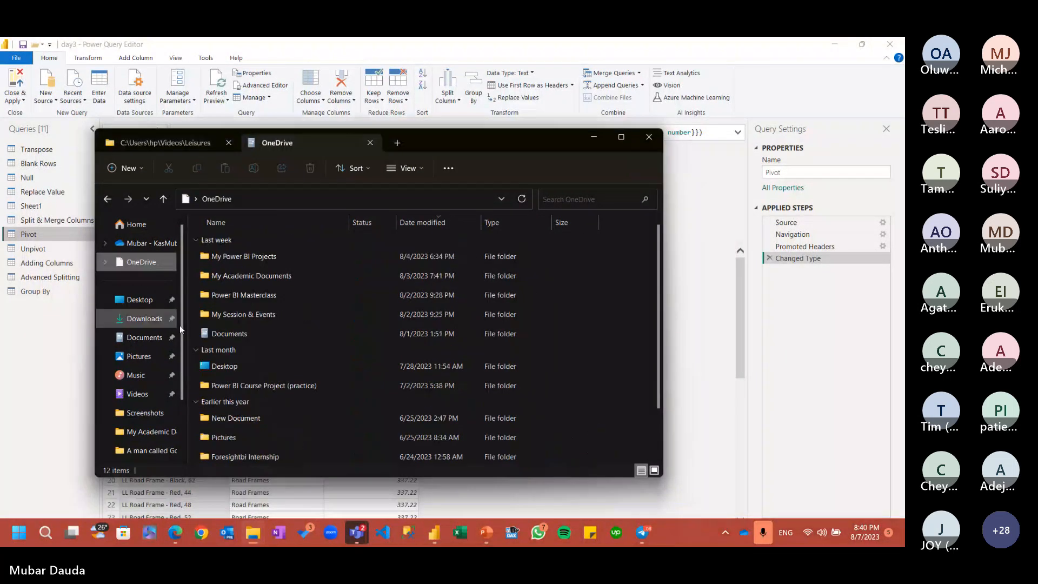
double_click(206, 338)
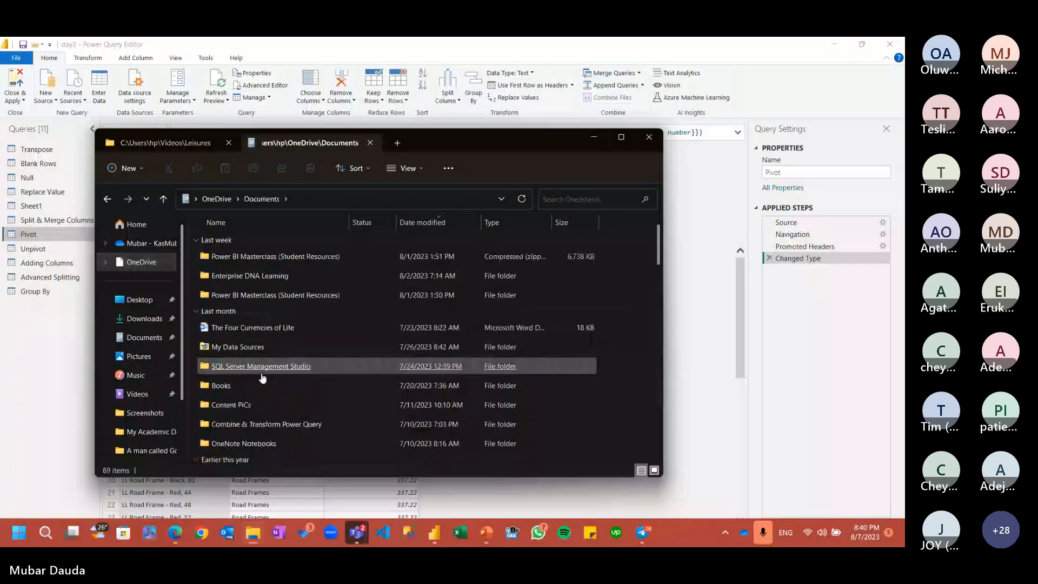
Step: Look through the OneDrive Documents folder for the training data, checking the Power BI Resources folder as well
click(262, 390)
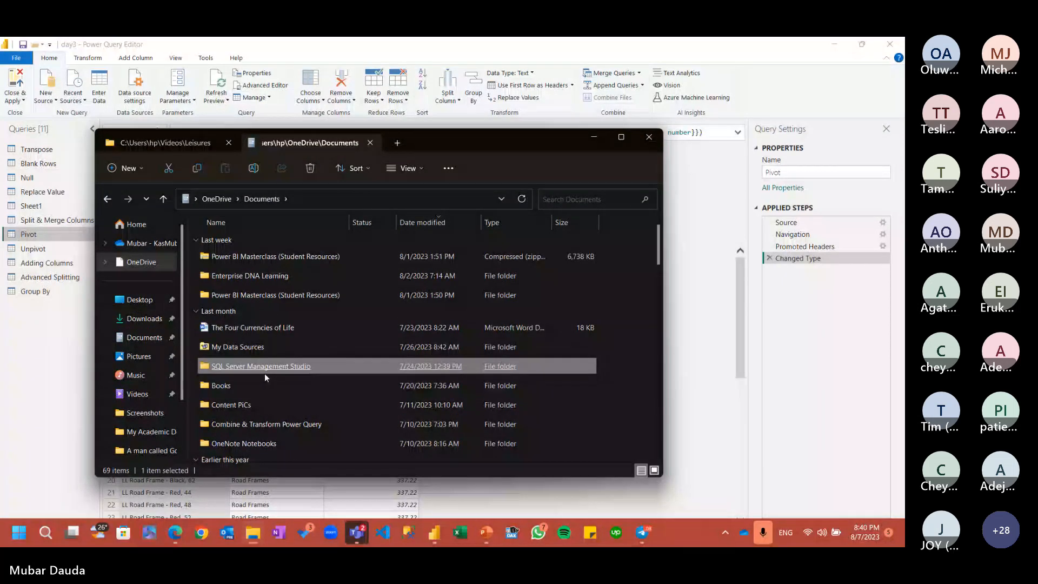
scroll(264, 377, down, 3)
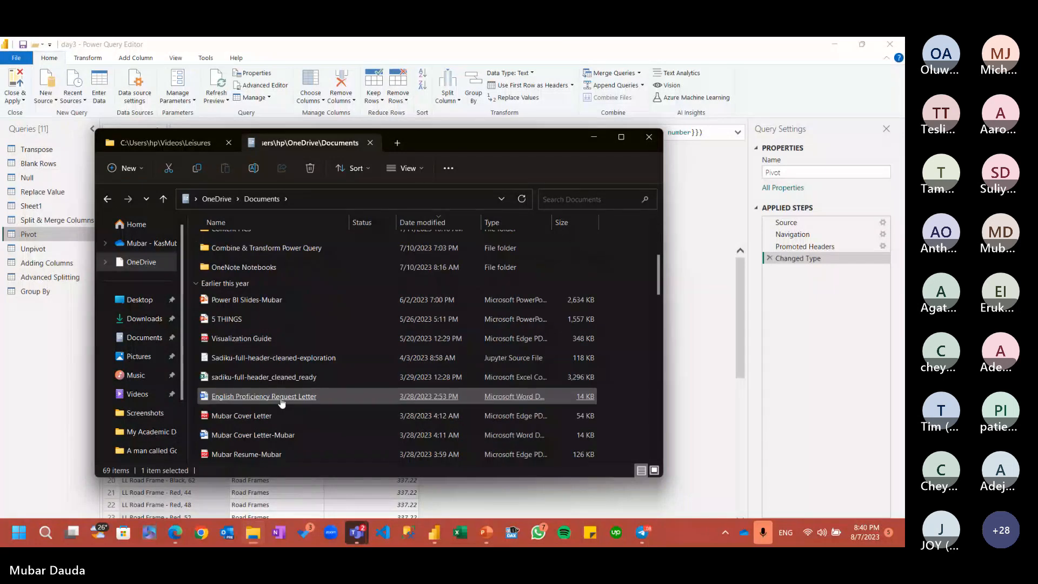
click(281, 399)
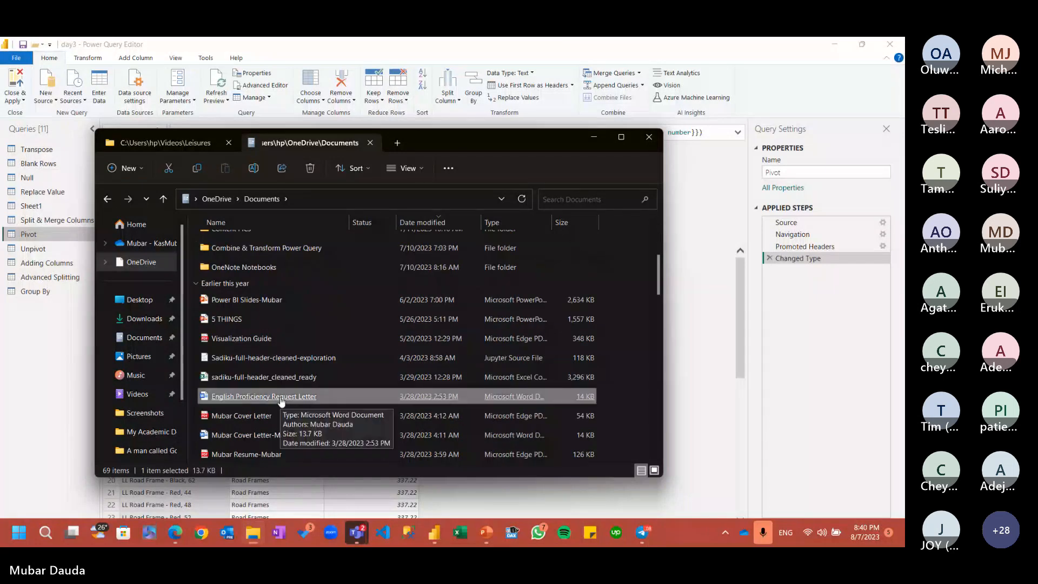
scroll(280, 399, up, 3)
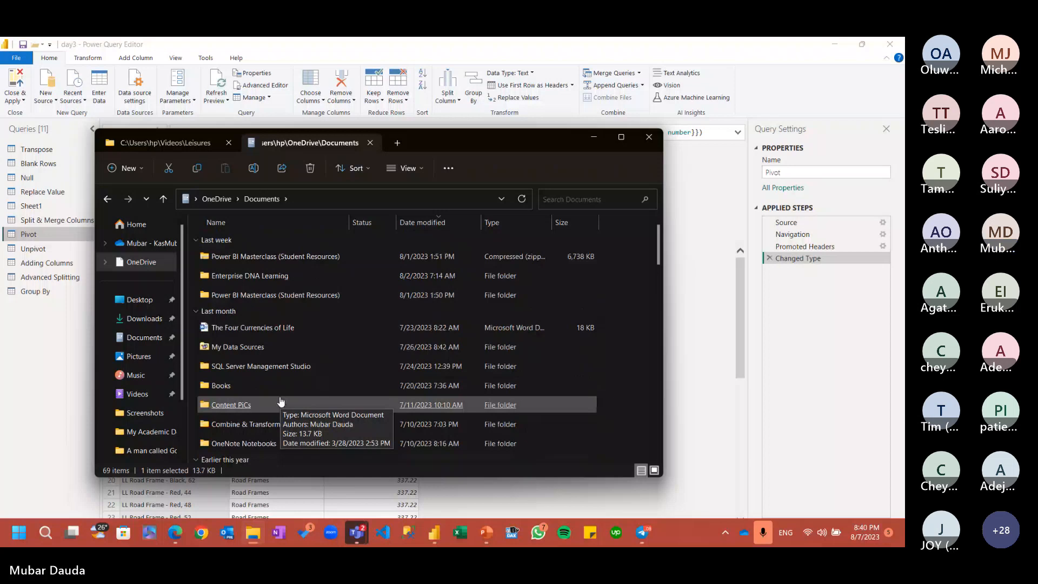
scroll(280, 400, down, 15)
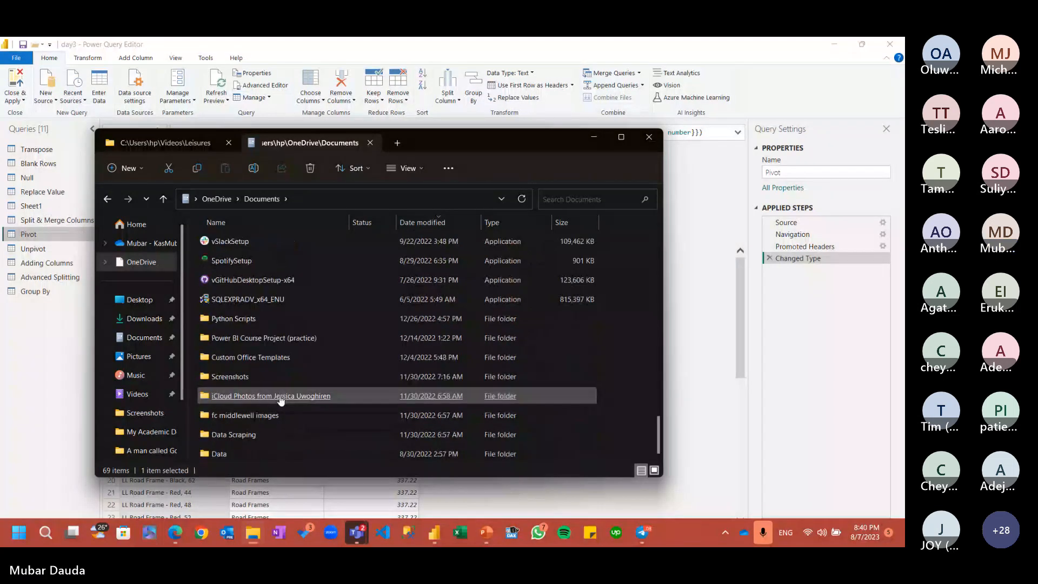
scroll(280, 400, up, 3)
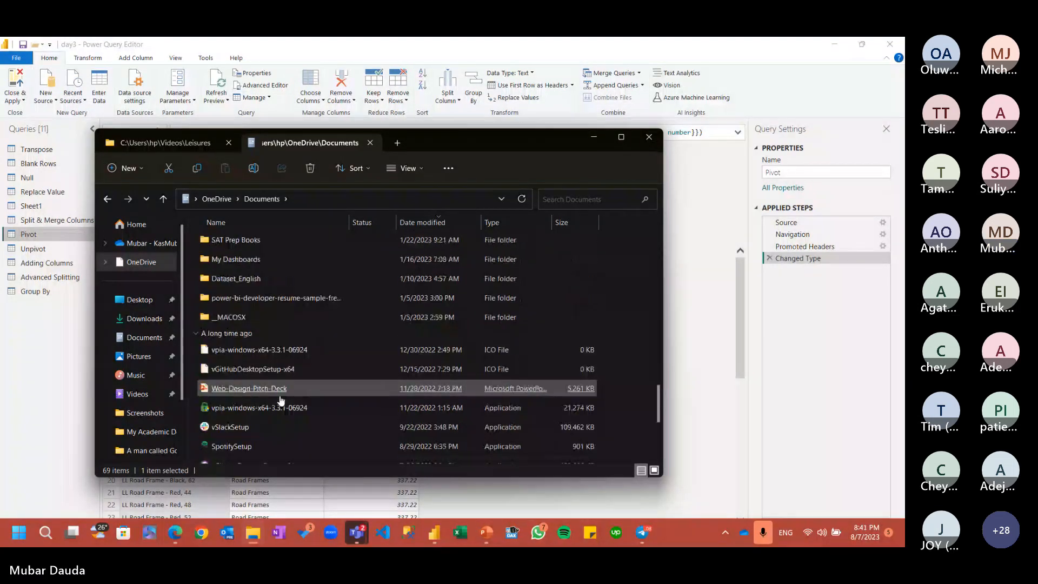
scroll(280, 401, up, 6)
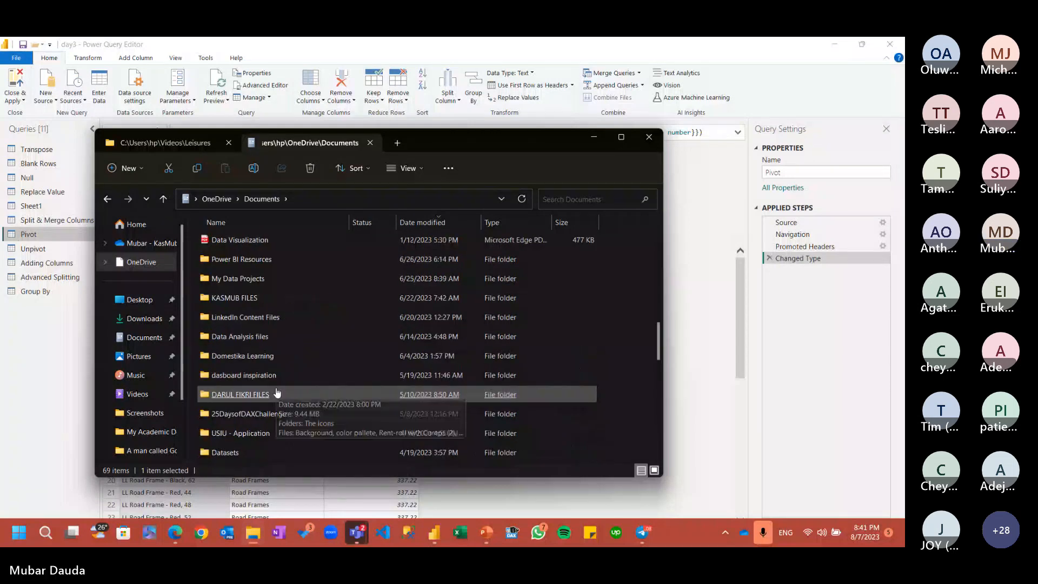
double_click(274, 259)
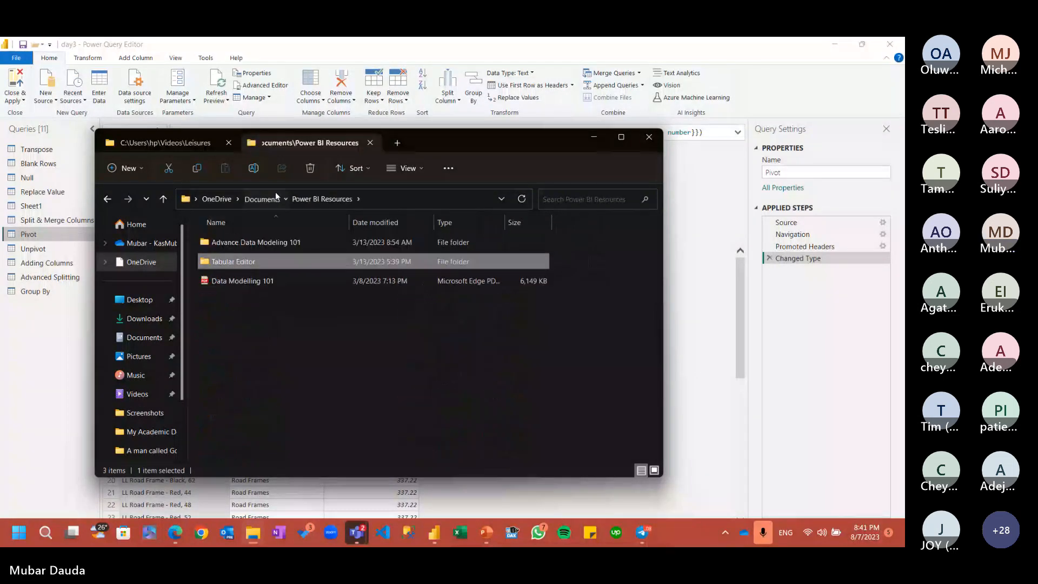
click(272, 193)
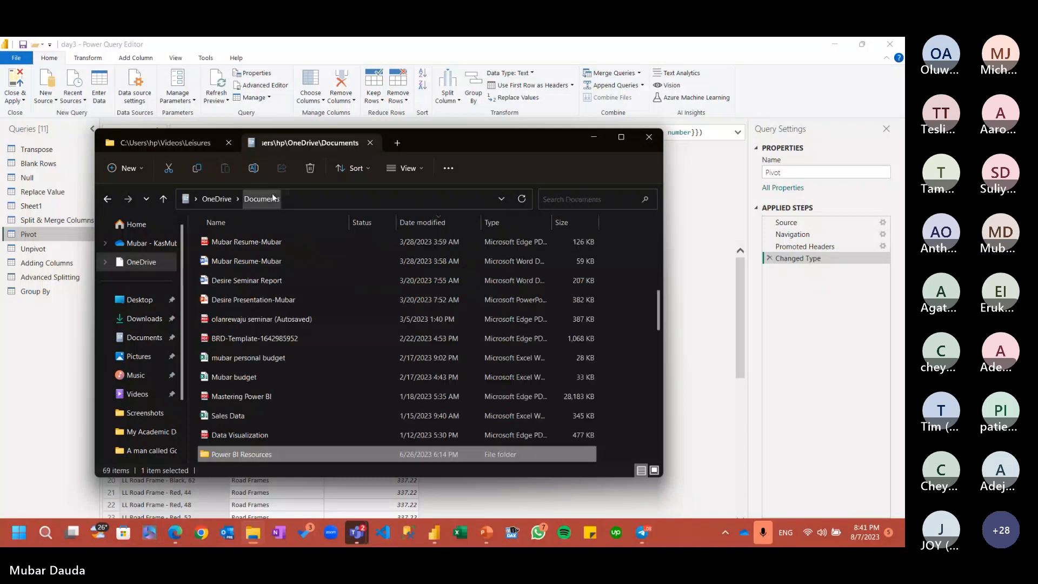
scroll(247, 411, up, 5)
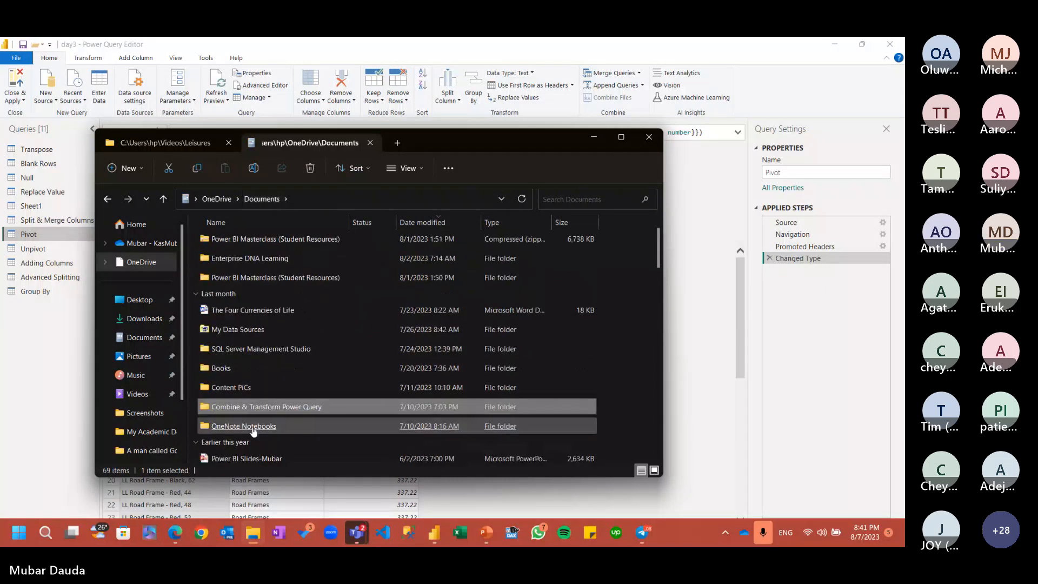
click(238, 351)
scroll(238, 335, up, 1)
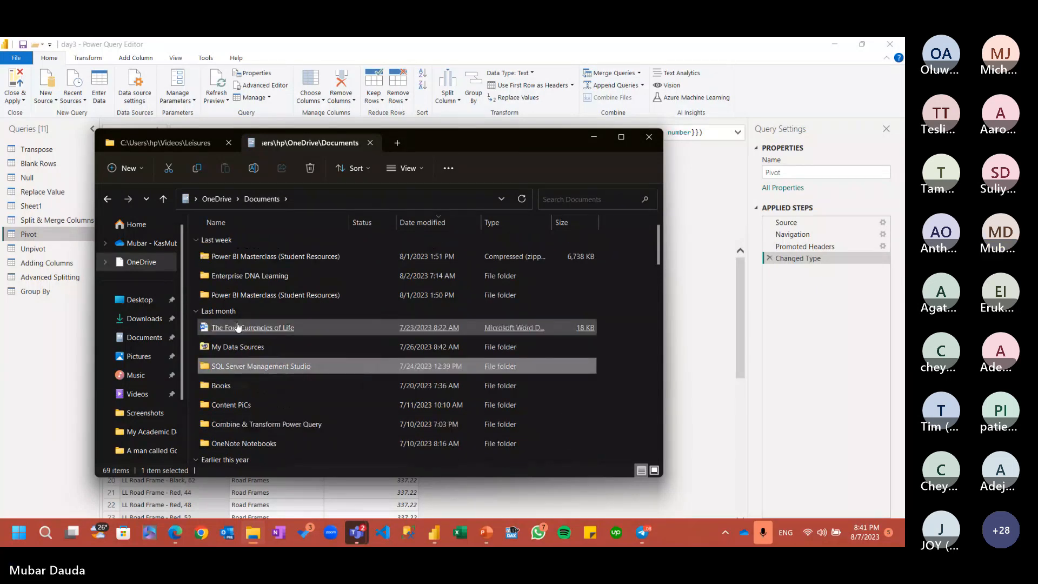
Step: Open the workbook 7. Transform Data (Structural) from its Transform Data folder, going through Data Analysis files and Power BI Bootcamp 11
click(238, 327)
scroll(238, 327, down, 9)
click(238, 324)
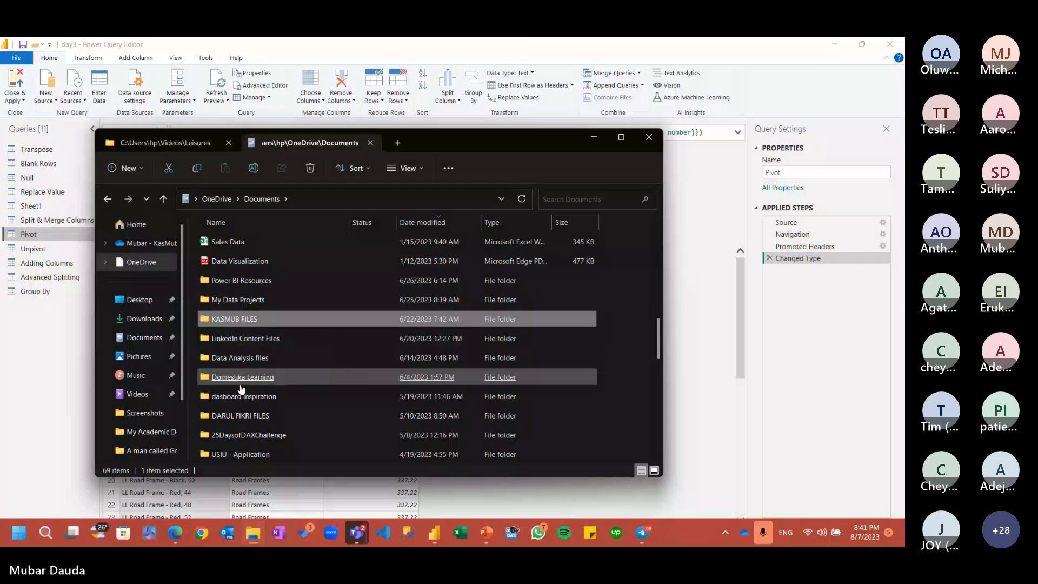
double_click(236, 356)
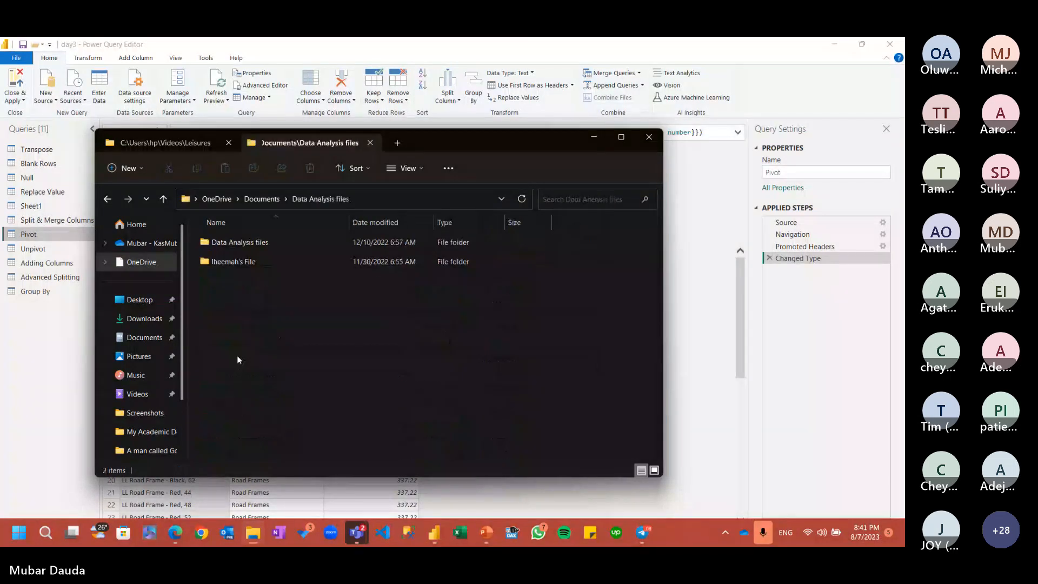
double_click(221, 245)
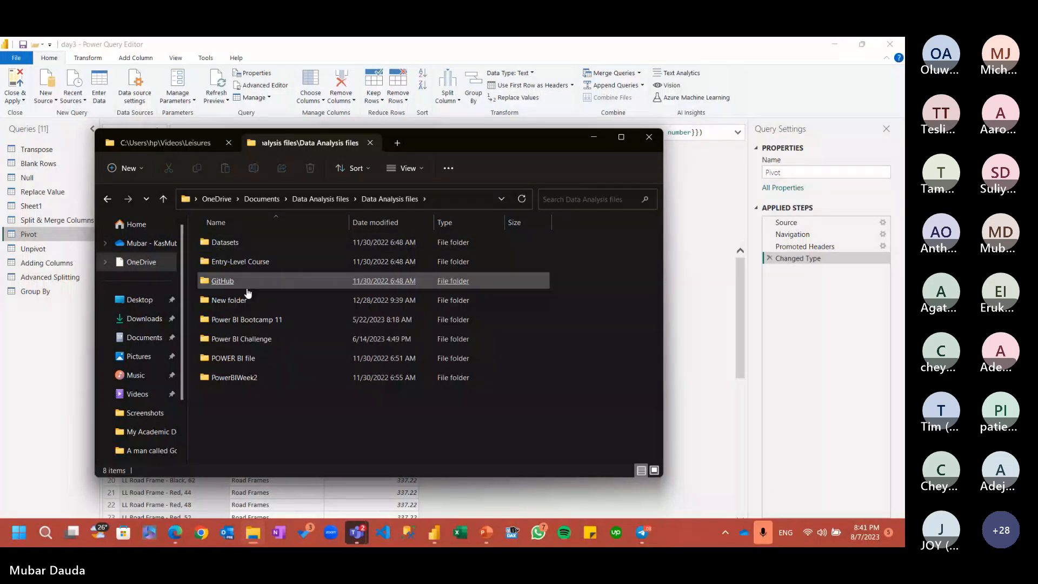
click(250, 322)
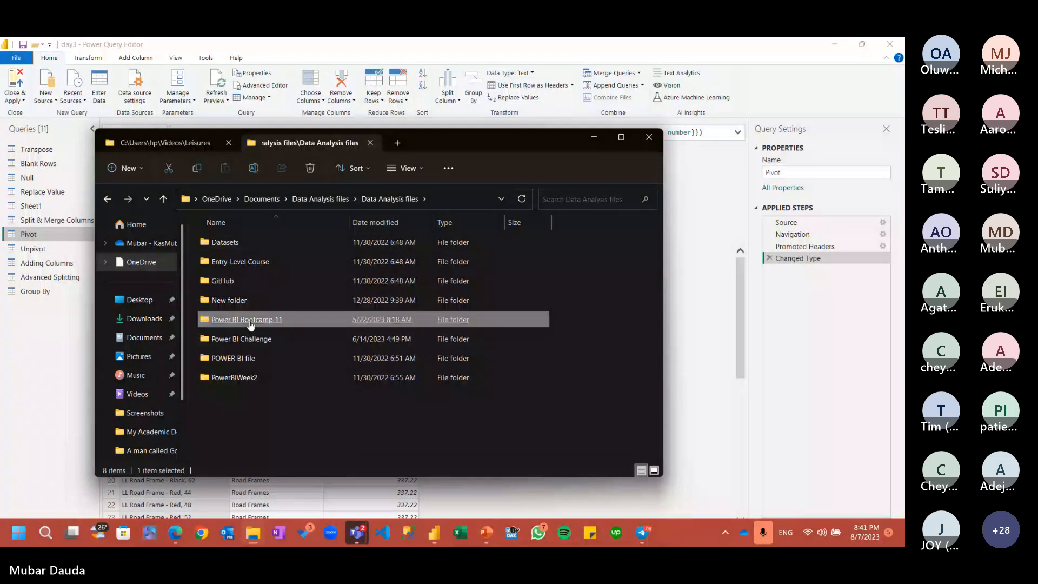
double_click(250, 322)
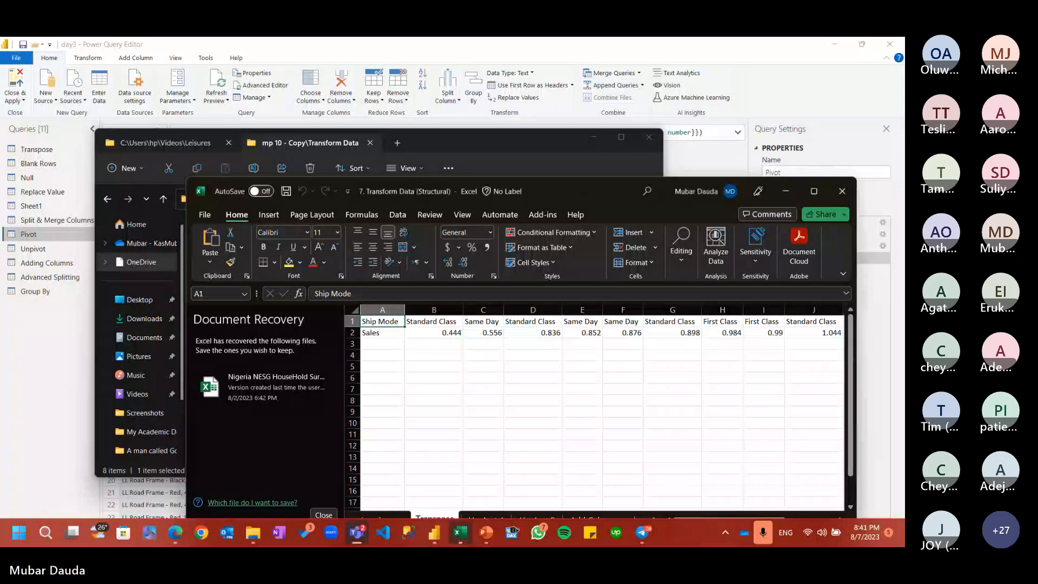
Step: Show the Unpivot 1 sheet in a maximized Excel window and close the Document Recovery list
drag(584, 191, 459, 111)
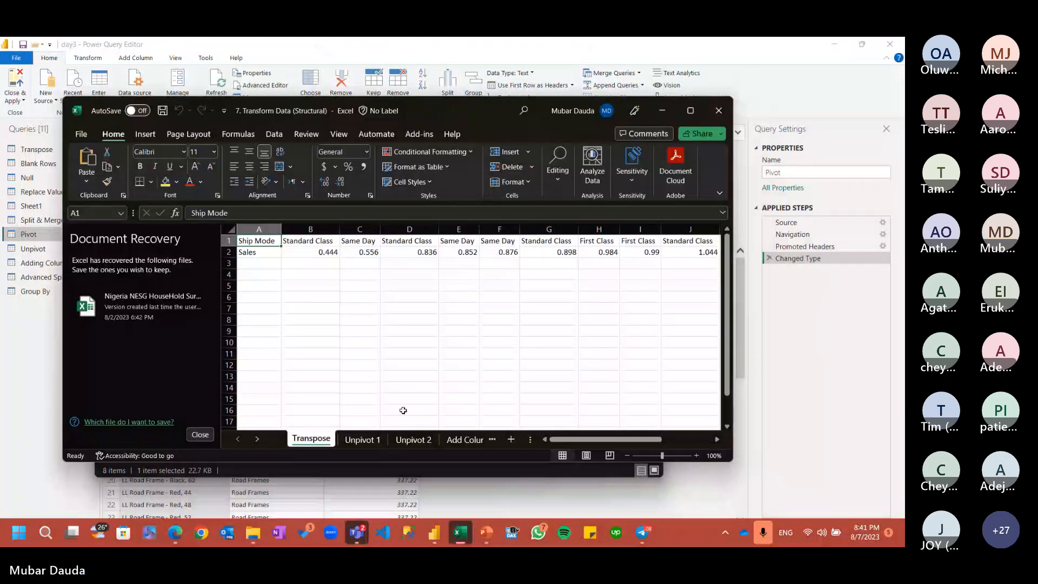
click(359, 438)
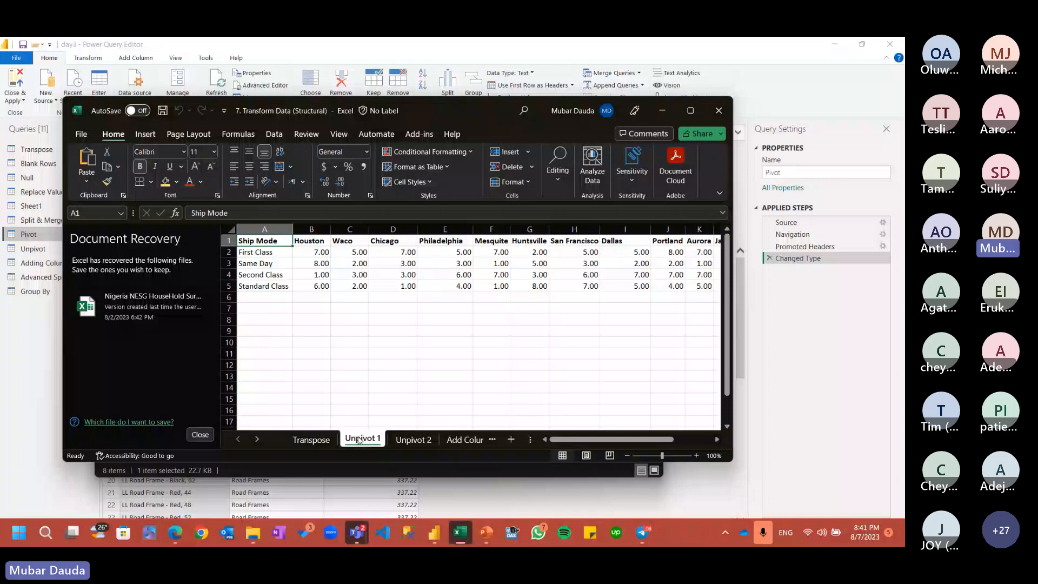
click(690, 111)
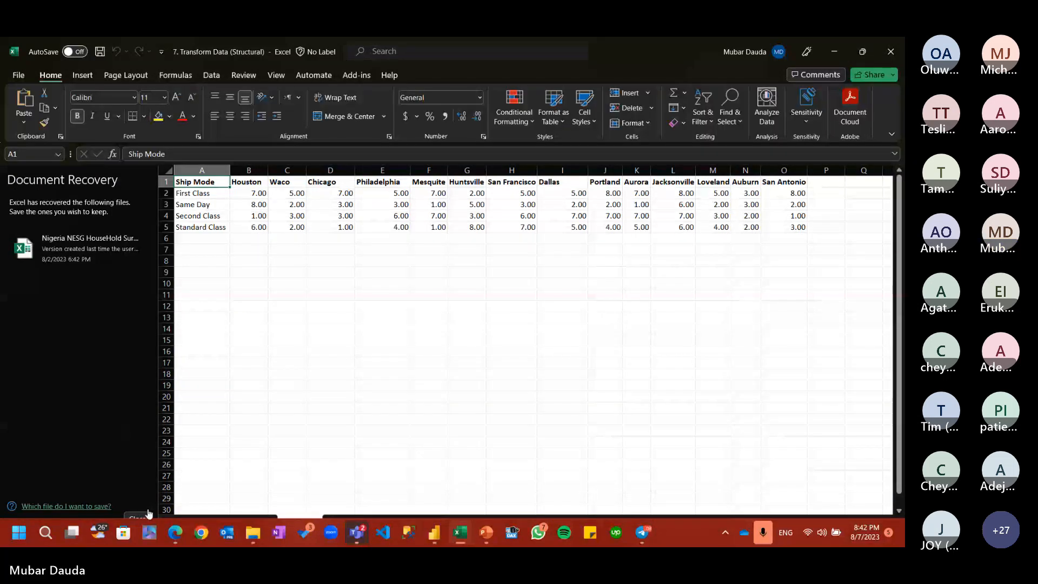
click(144, 516)
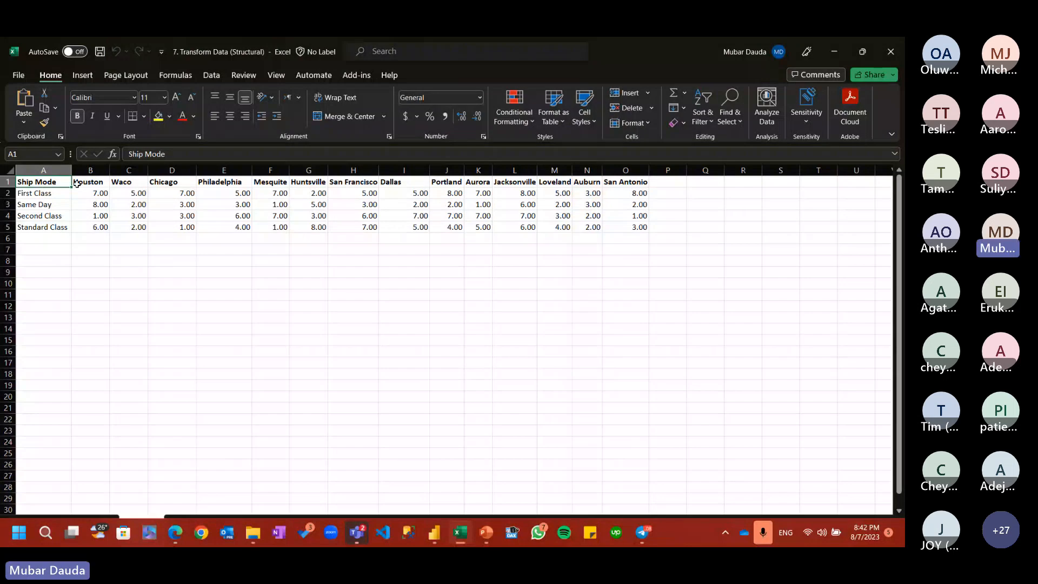
Step: Examine the city headers from Houston to San Antonio and the values beneath them for each Ship Mode
drag(77, 184, 619, 185)
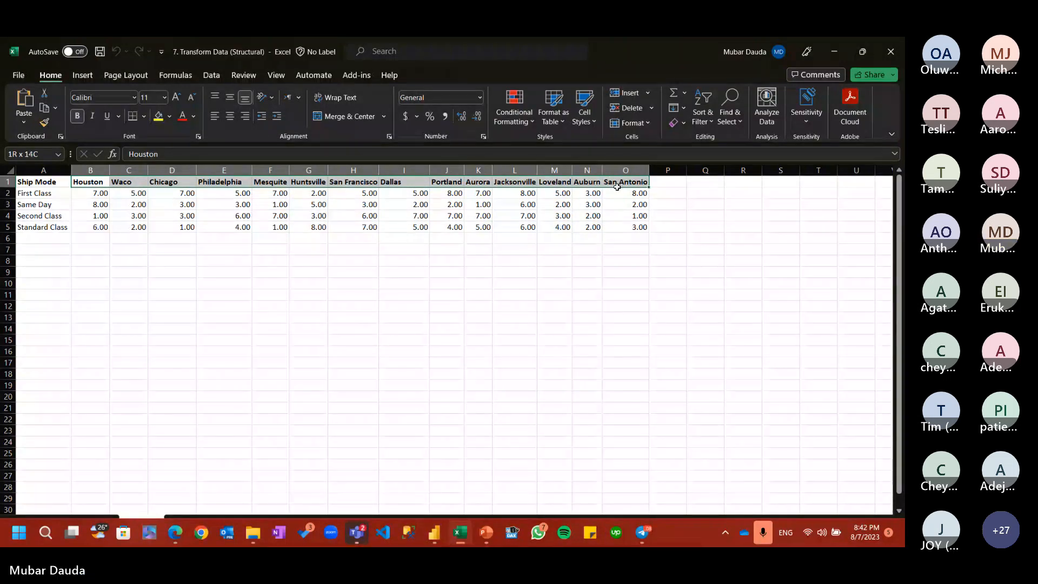
drag(617, 187, 622, 193)
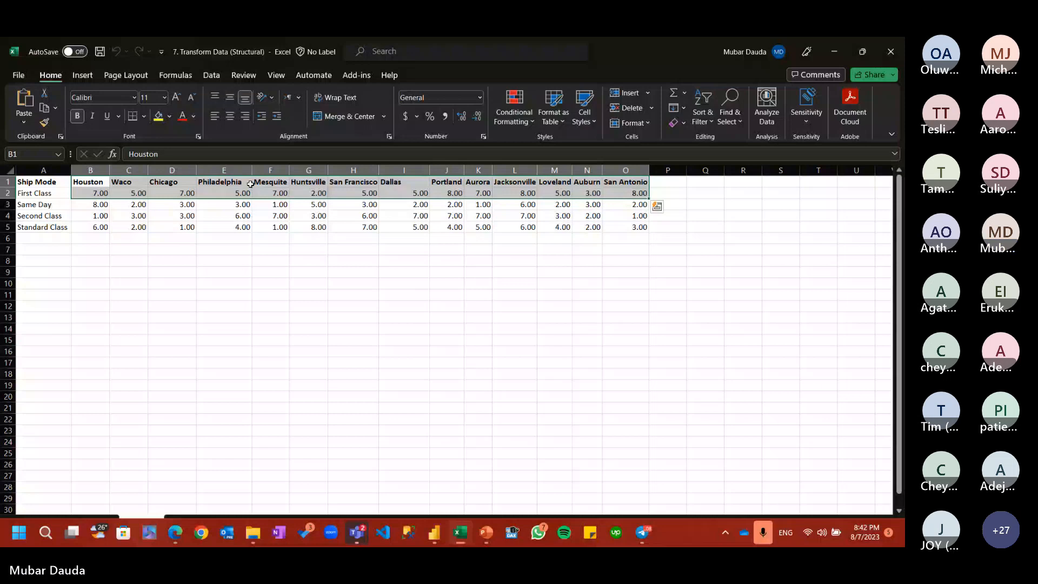
click(76, 184)
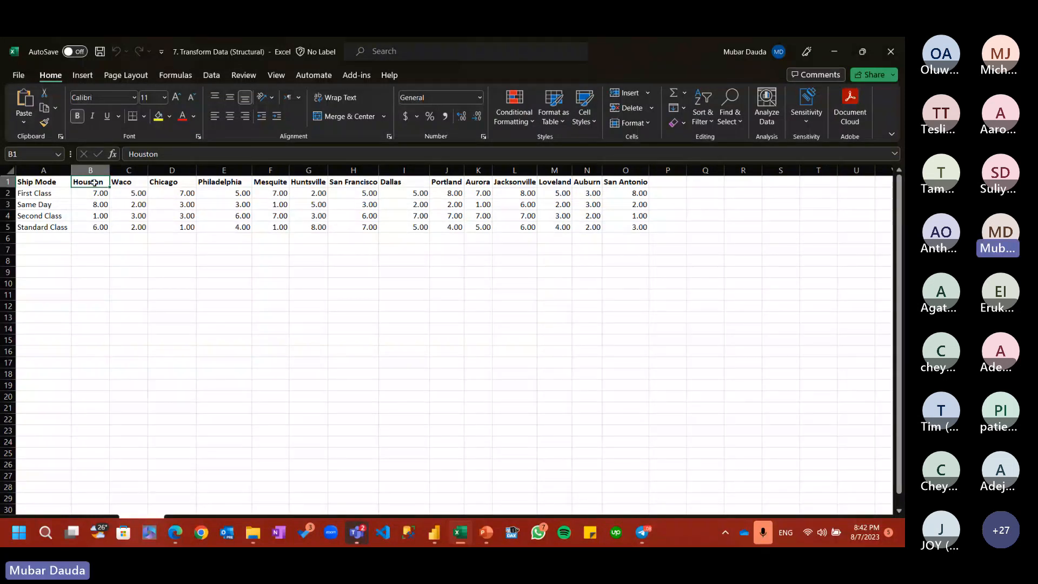
drag(94, 182, 127, 183)
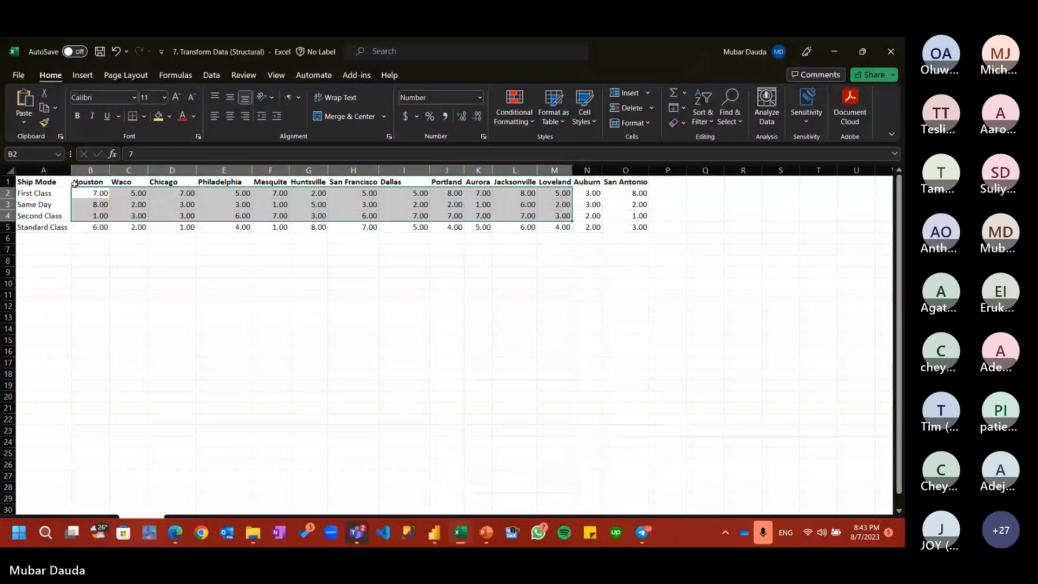
click(87, 192)
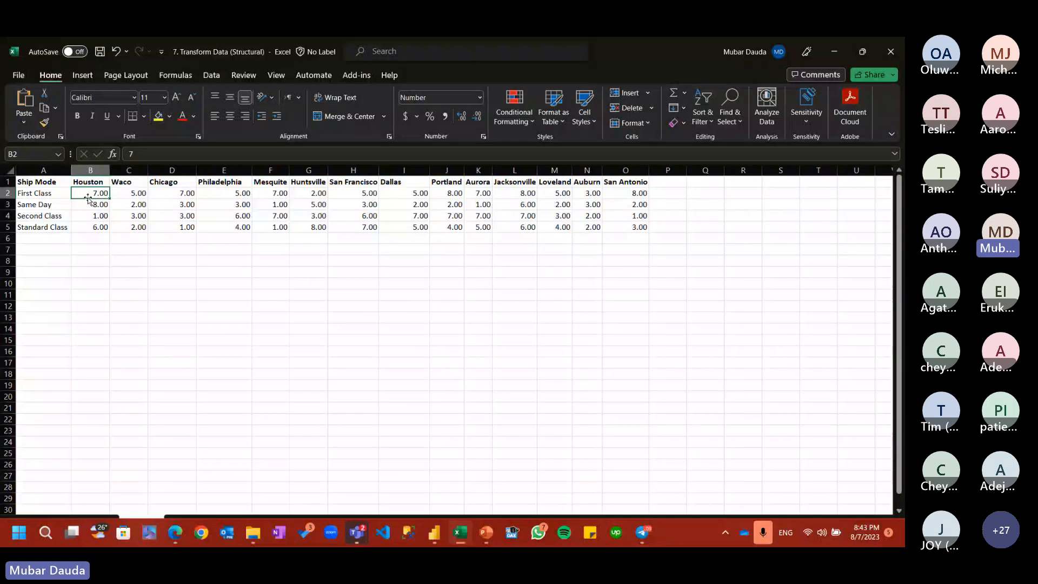
mouse_move(89, 199)
mouse_down()
mouse_move(92, 227)
mouse_move(90, 196)
mouse_up()
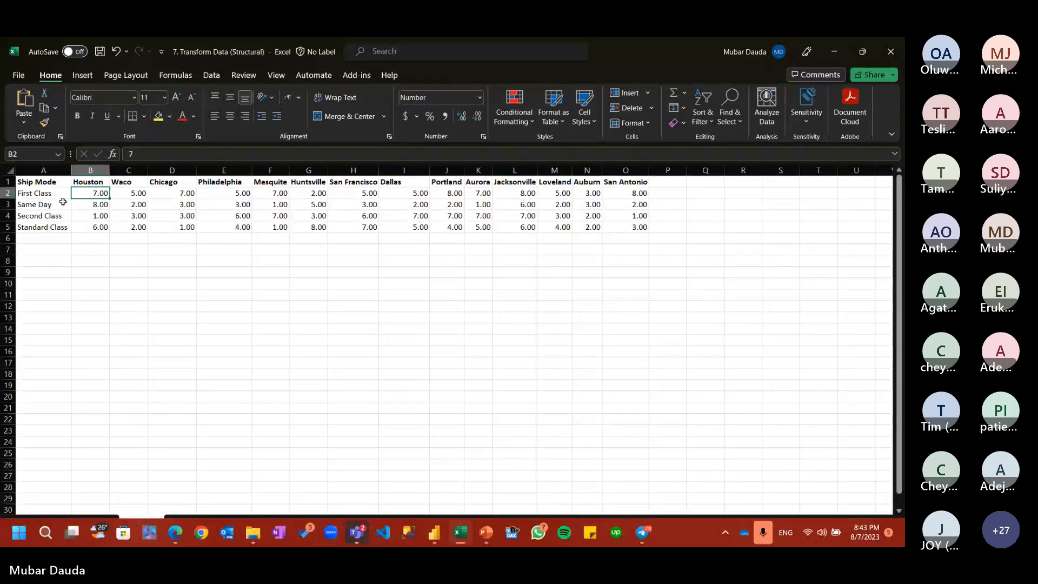
Step: Select the whole Ship Mode table, A1 to O5, and switch to the day3 Power Query Editor
drag(33, 181, 640, 226)
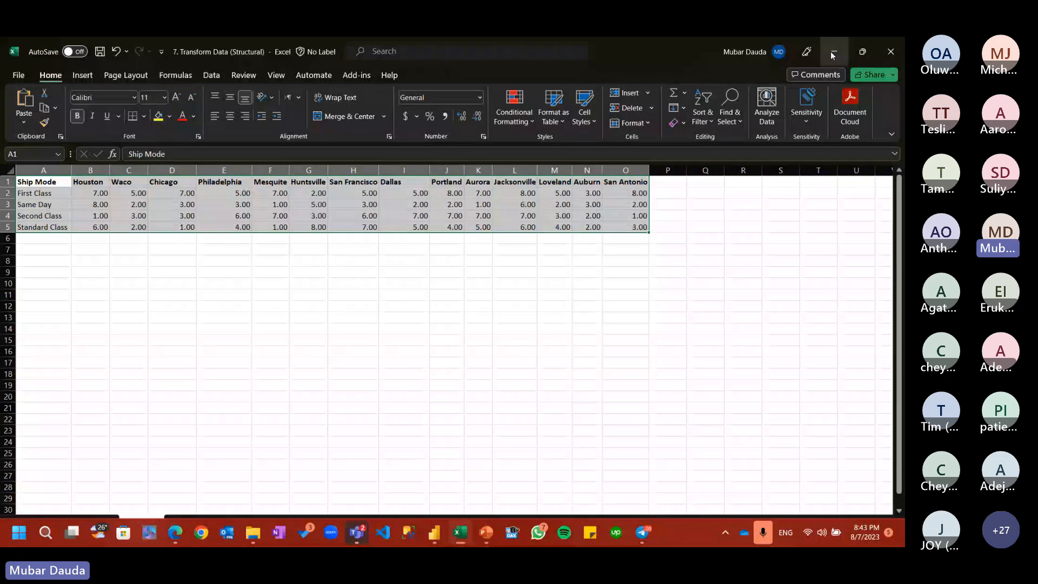
click(434, 532)
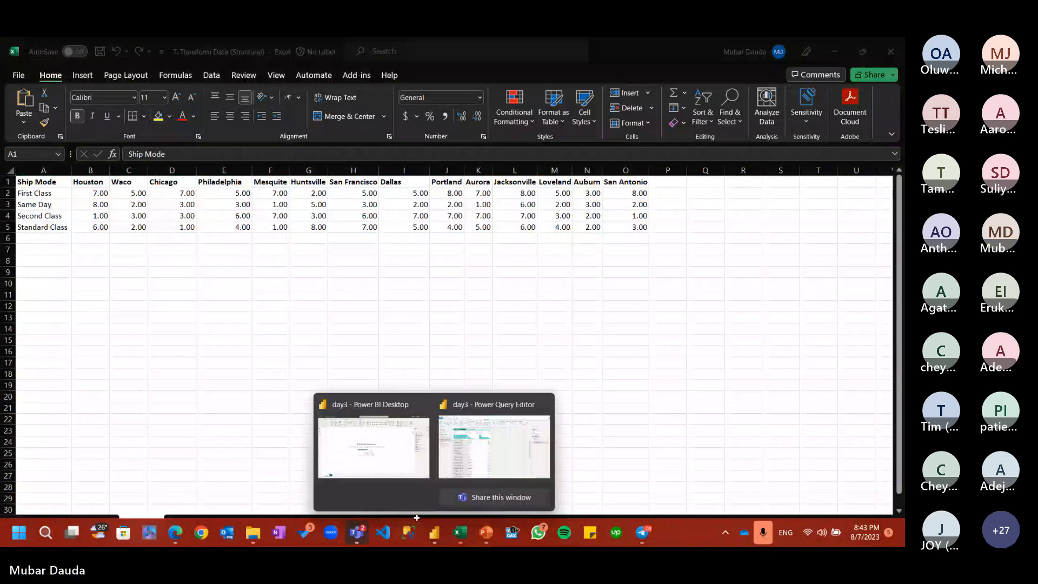
click(487, 404)
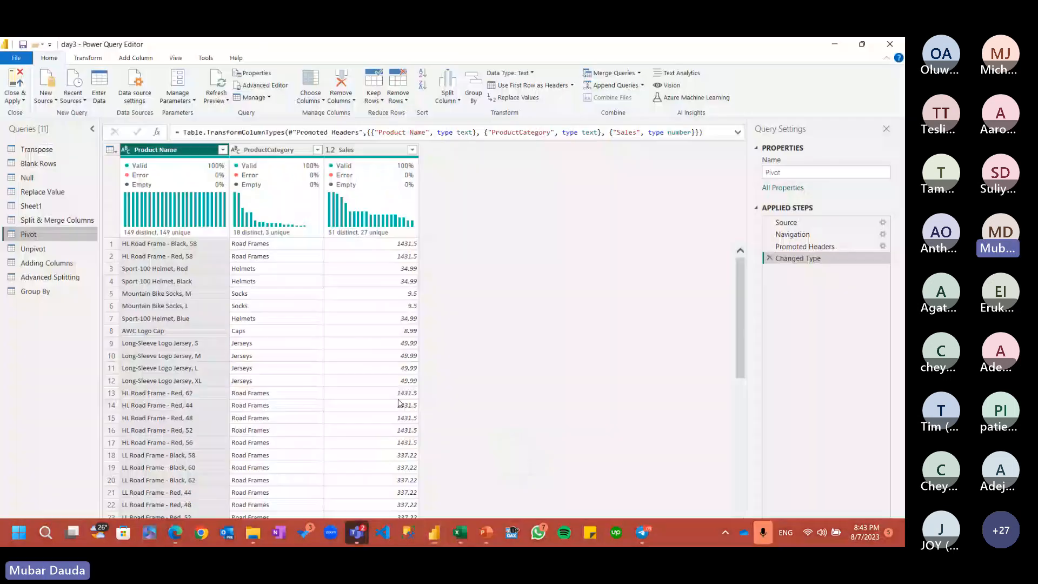
Step: Start a new Excel workbook source and browse through OneDrive Documents to the inner Data Analysis files folder
click(54, 101)
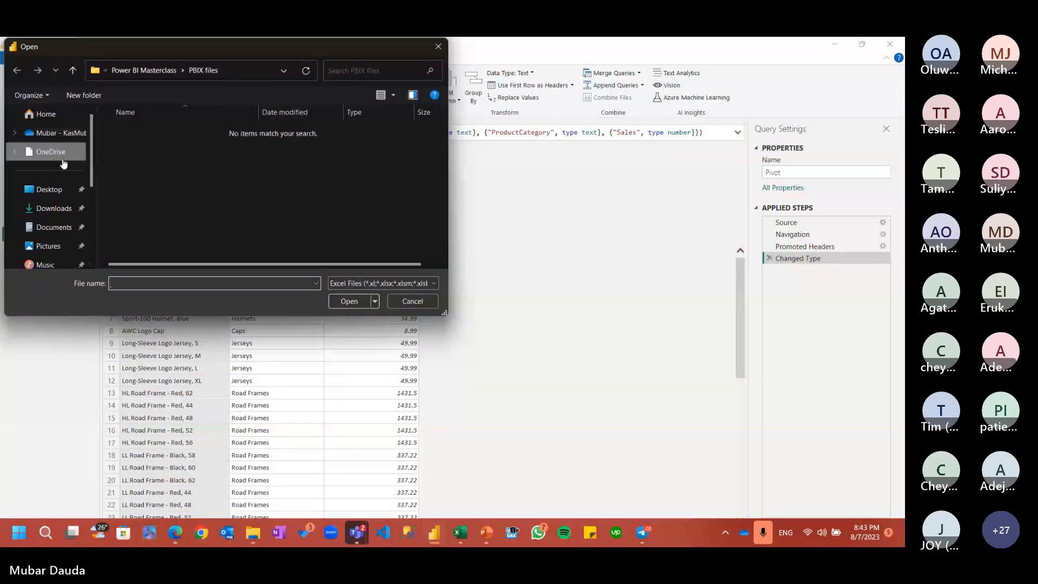
click(62, 162)
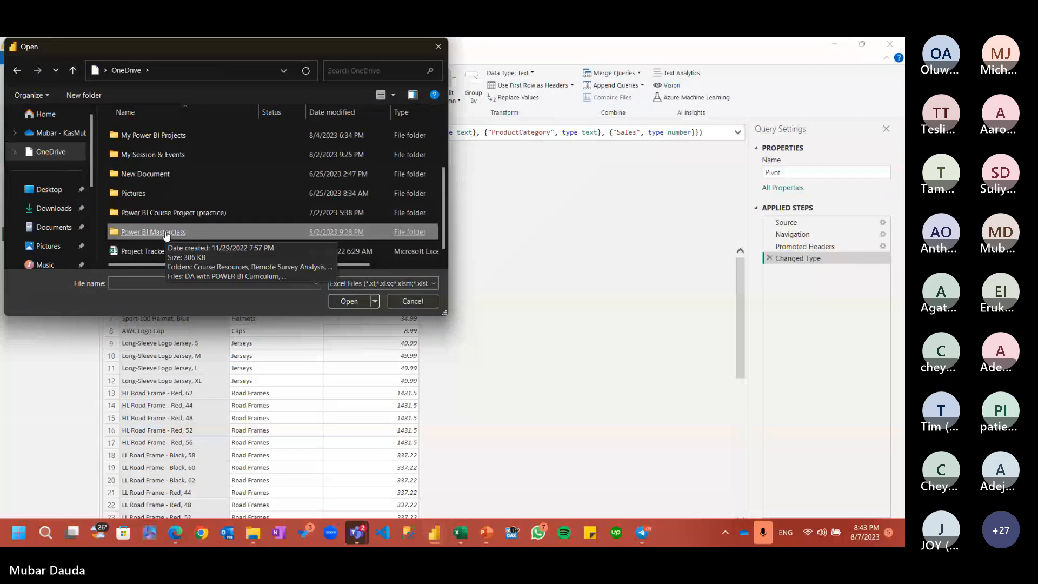
scroll(162, 216, up, 2)
double_click(153, 177)
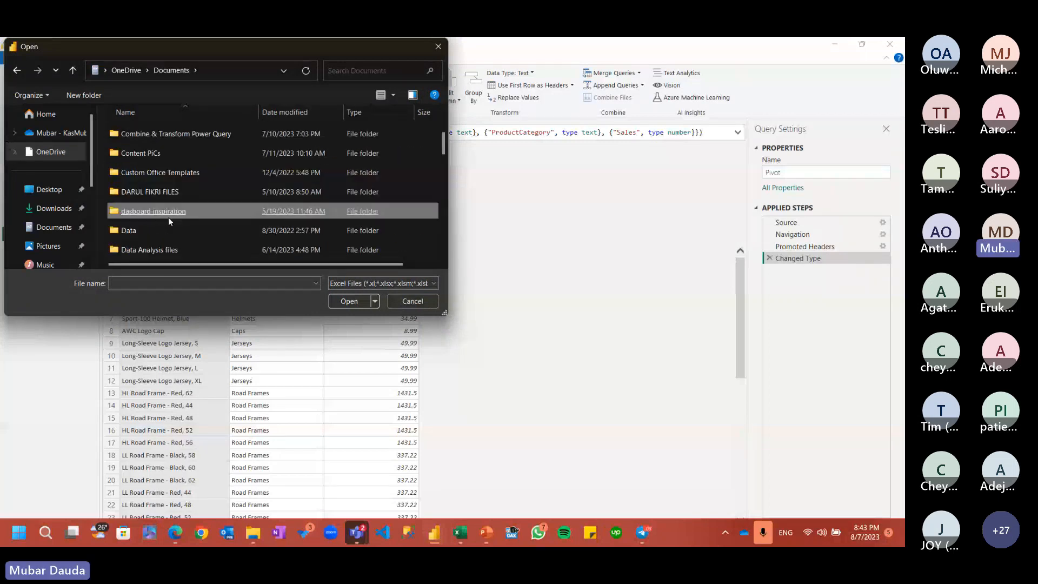
double_click(162, 250)
double_click(161, 135)
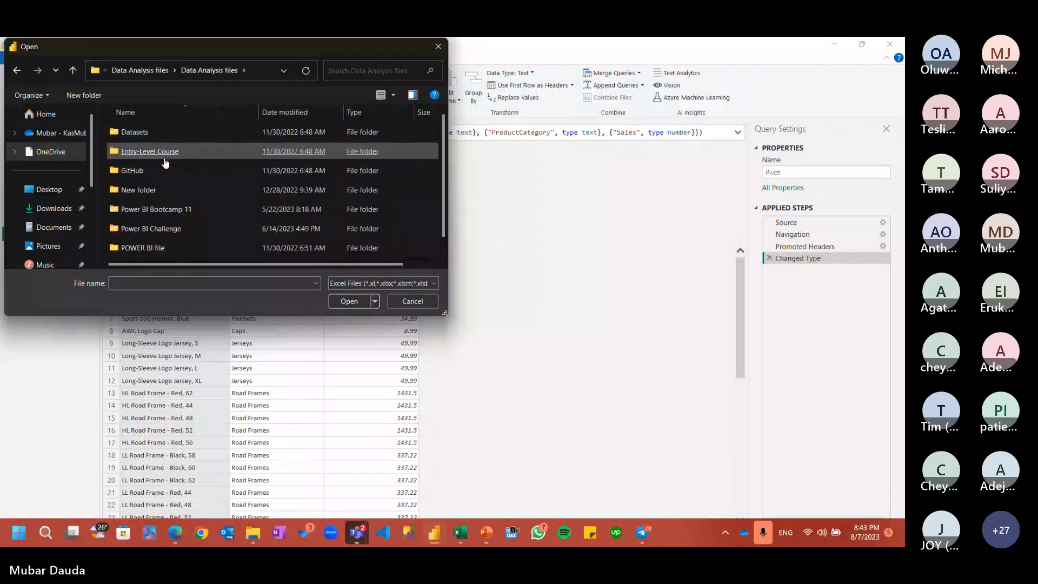
Step: Choose 7. Transform Data (Structural) from Power BI Bootcamp 11, Power BI Bootcamp 10 - Copy, Transform Data as the source workbook
scroll(174, 240, down, 1)
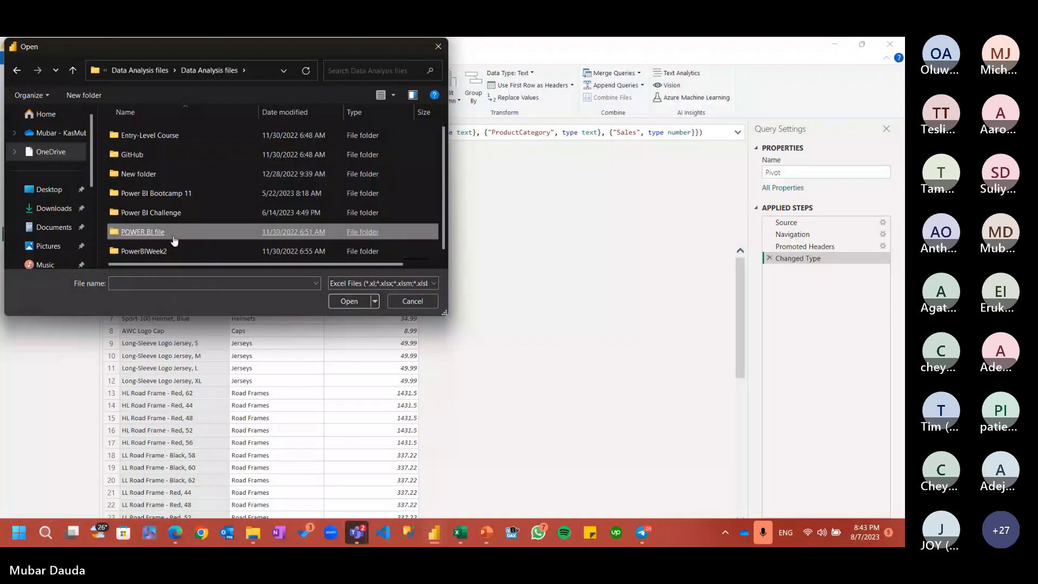
double_click(159, 197)
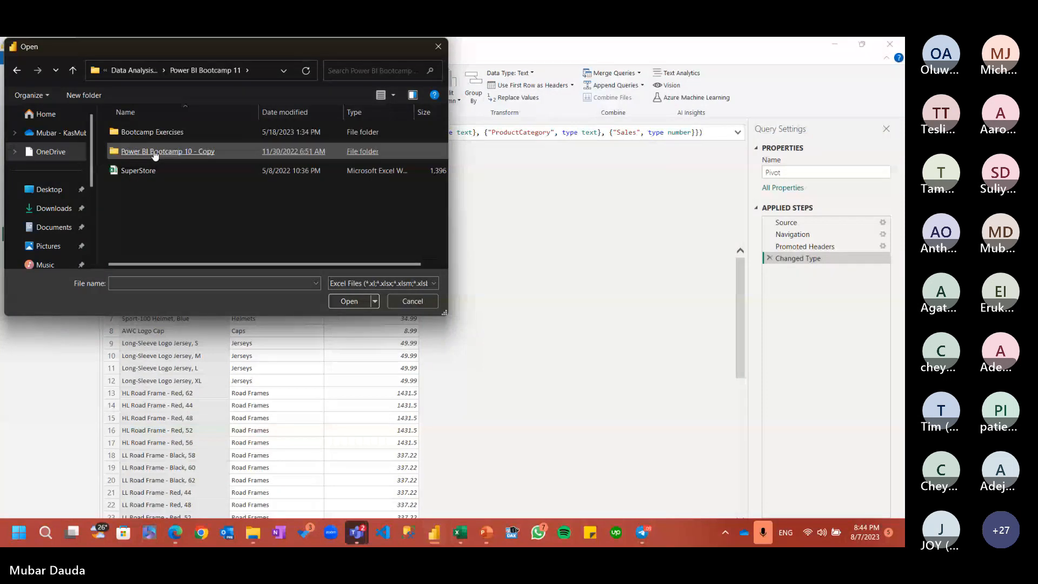
double_click(155, 154)
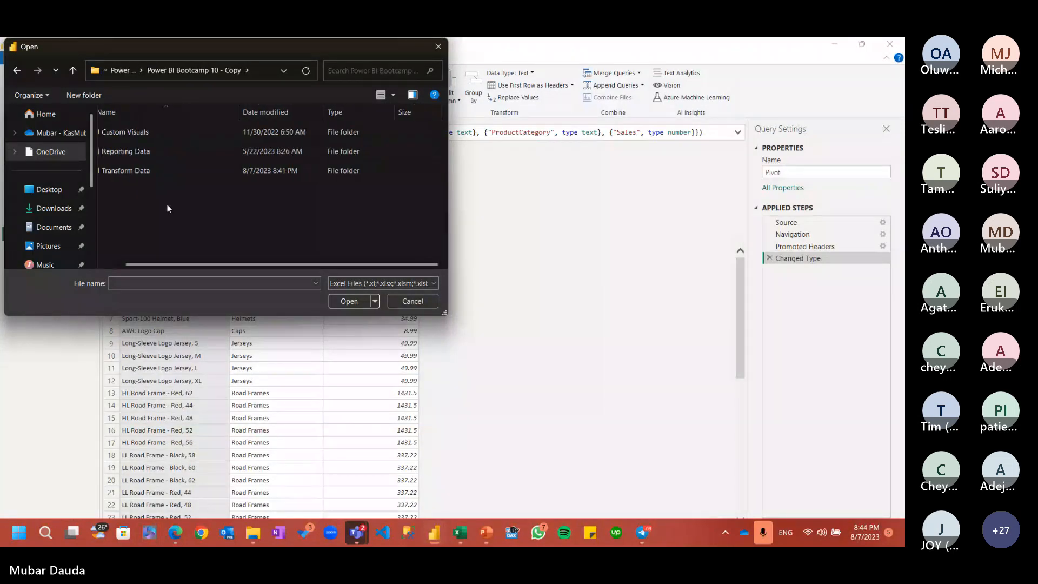
double_click(162, 171)
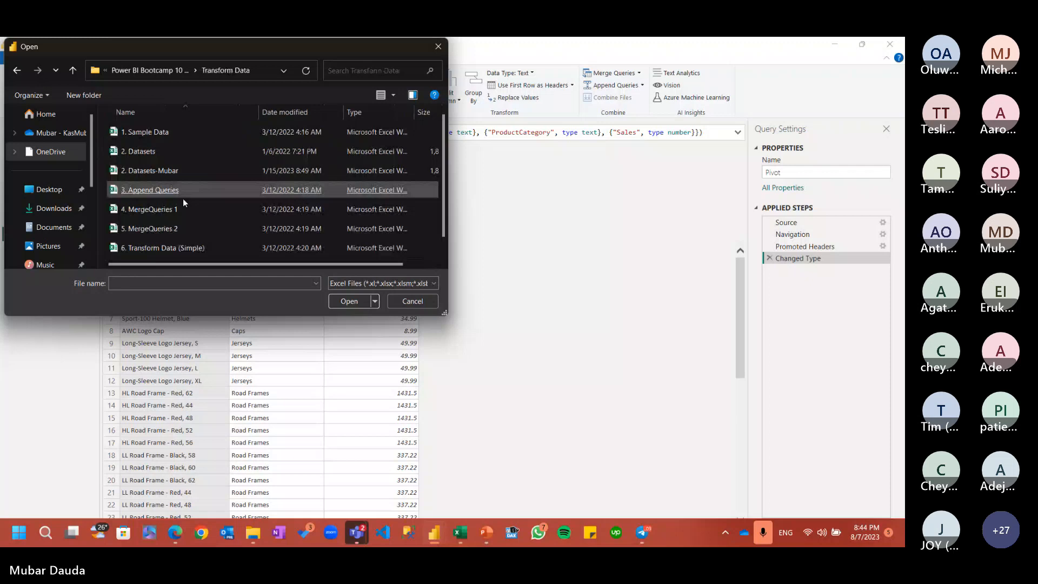
click(198, 252)
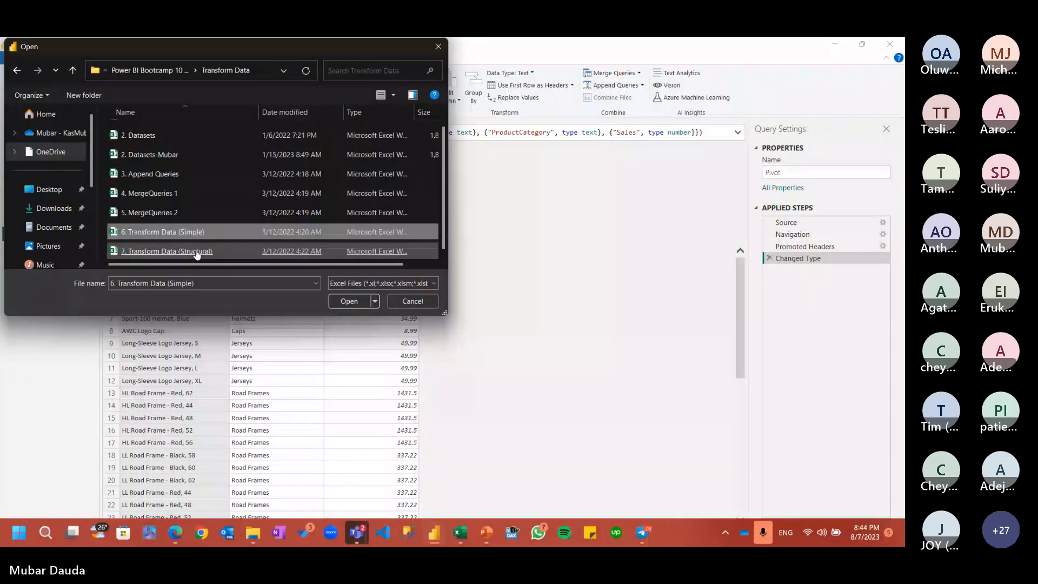
click(181, 252)
double_click(181, 252)
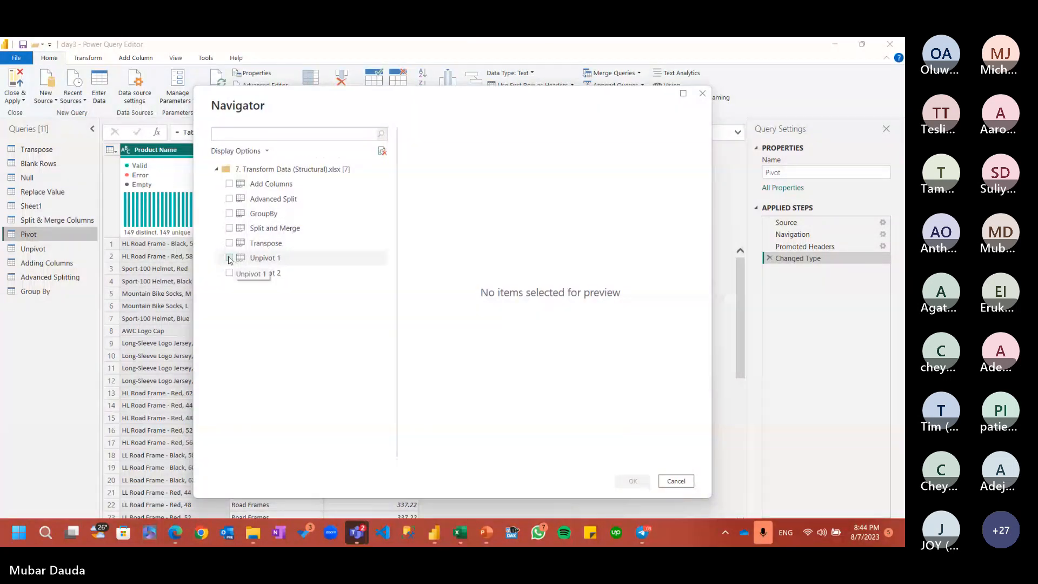
Step: Import only the Unpivot 1 sheet from the workbook as a new query
click(230, 258)
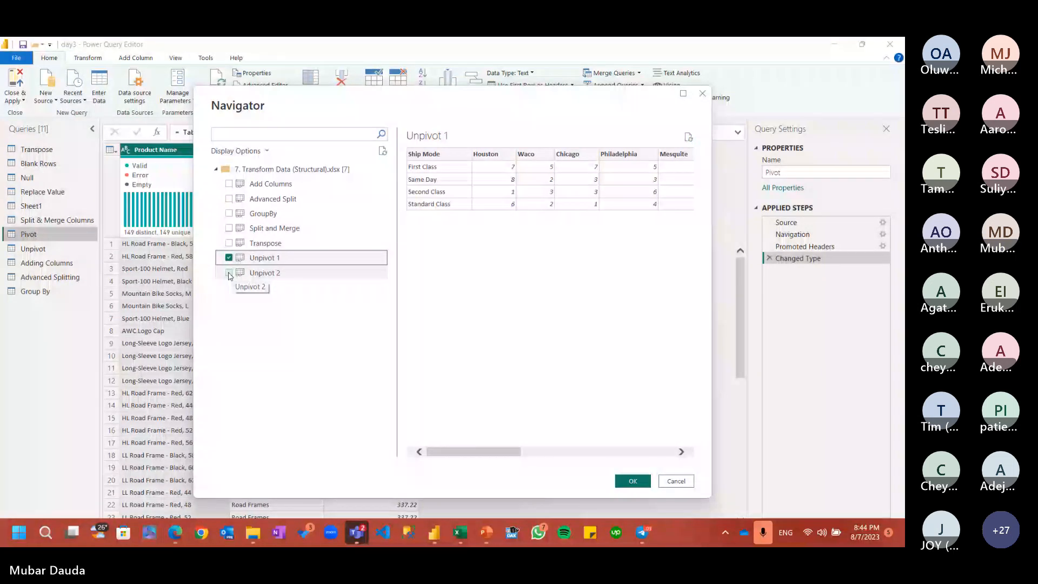
key(alt+Tab)
key(alt+Tab)
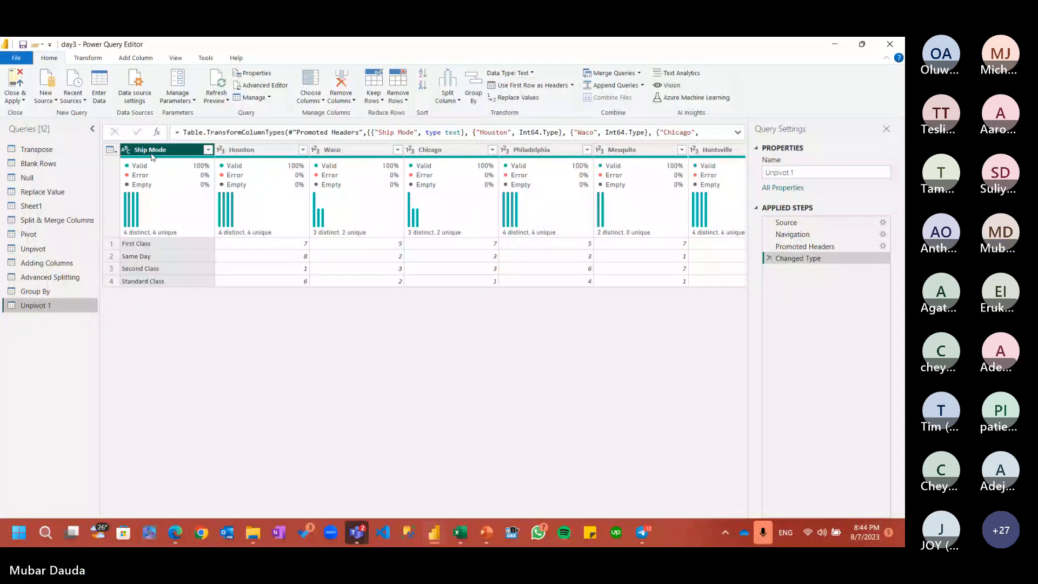
Step: Unpivot all columns of the Unpivot 1 query other than Ship Mode
mouse_move(173, 168)
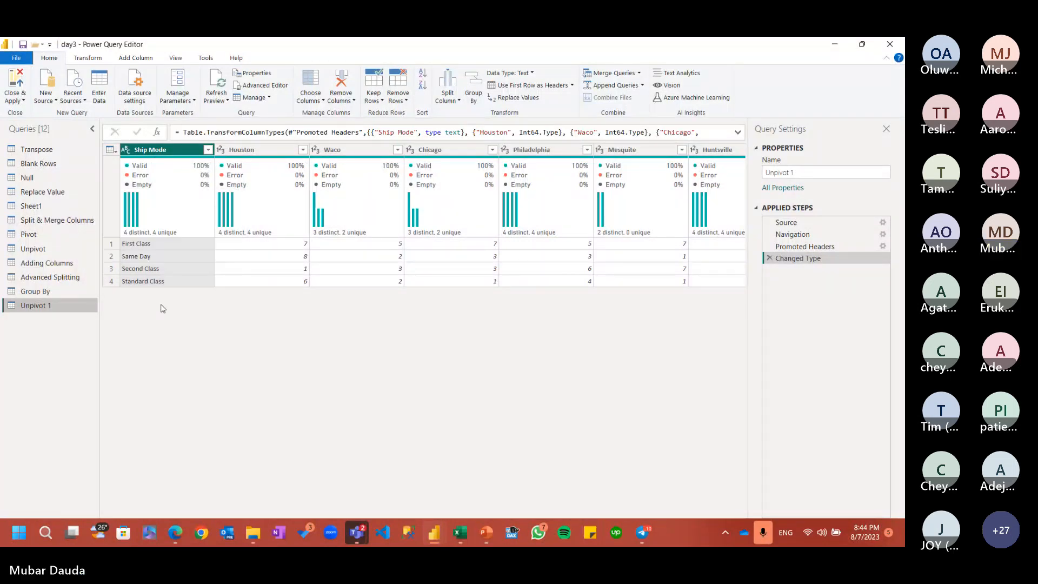
click(99, 58)
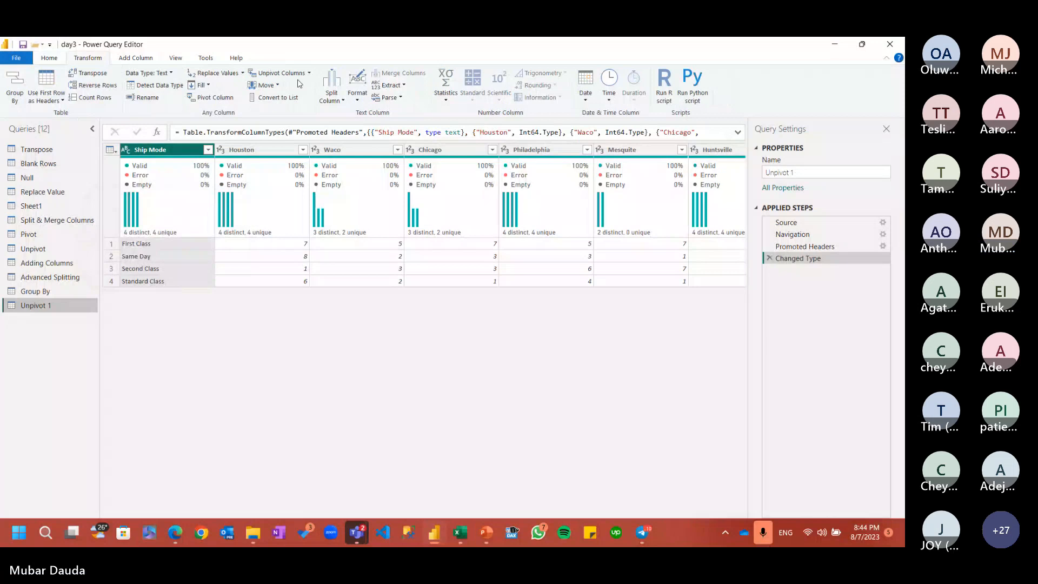
click(309, 73)
click(278, 96)
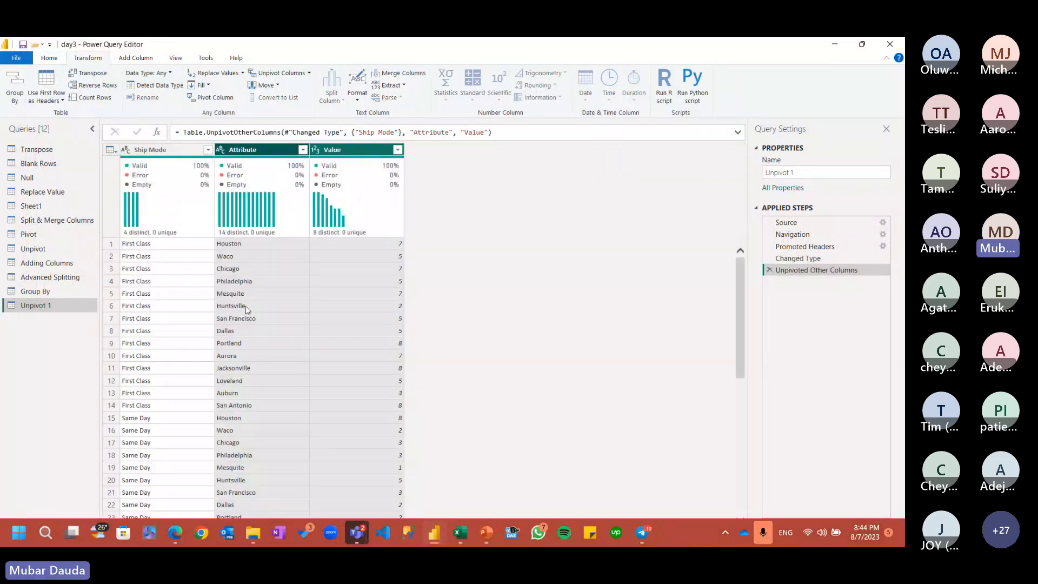
Step: Compare the Unpivot 1 table at its Changed Type and Unpivoted Other Columns steps, glancing at the Unpivot query as well
click(34, 249)
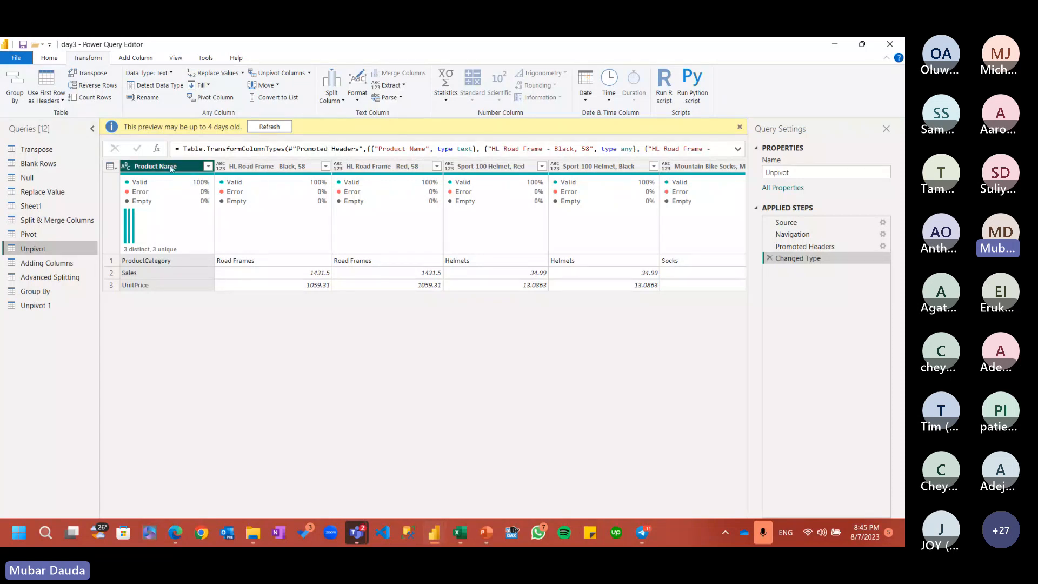
click(54, 307)
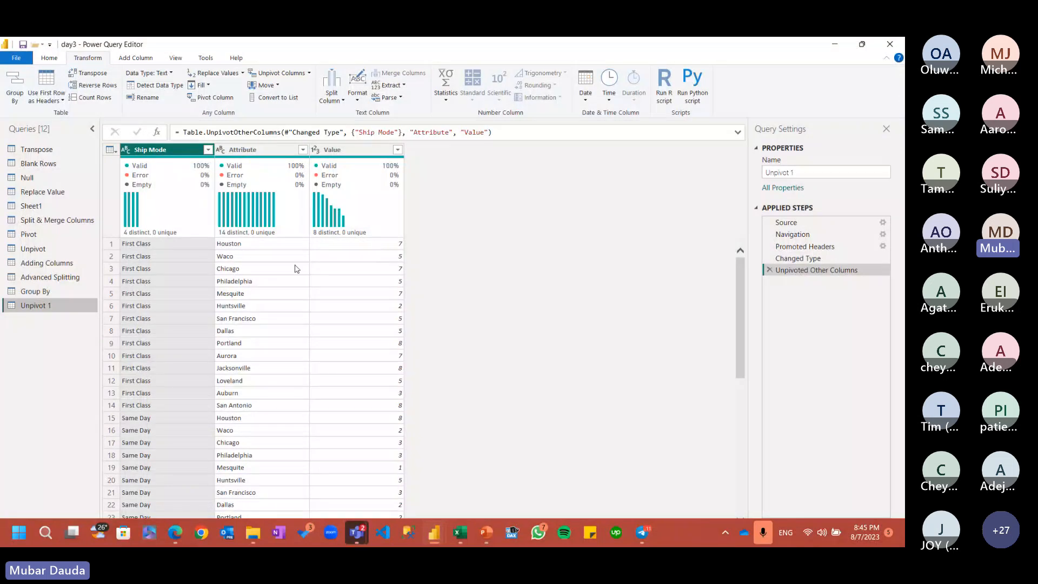
drag(808, 270, 801, 260)
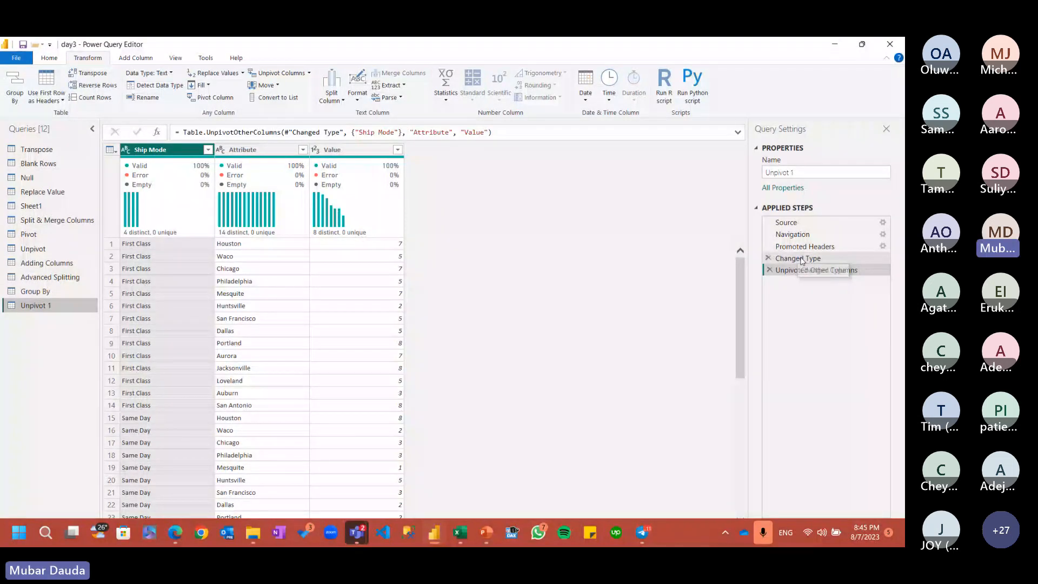
click(802, 261)
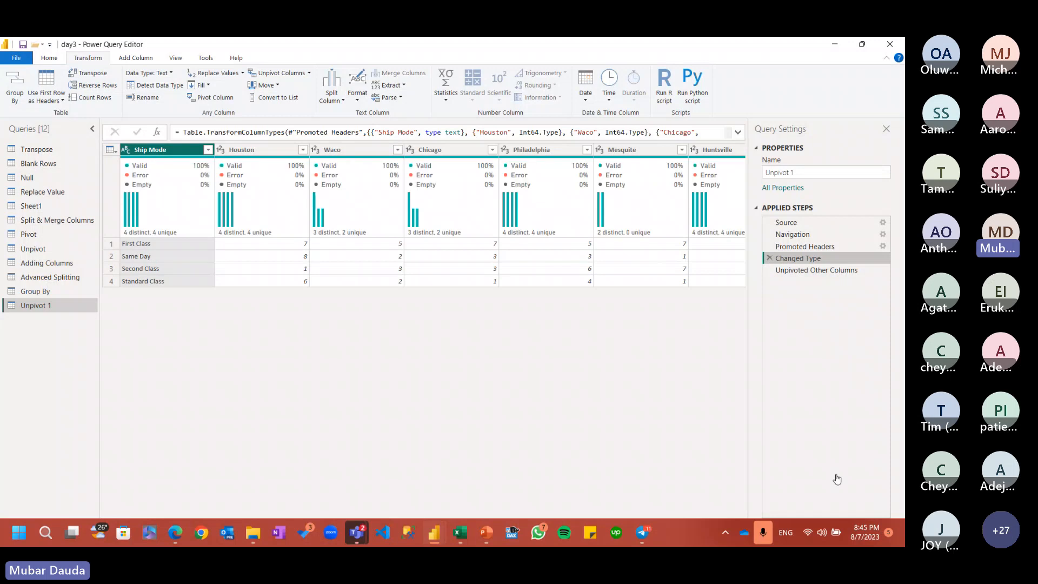
click(837, 479)
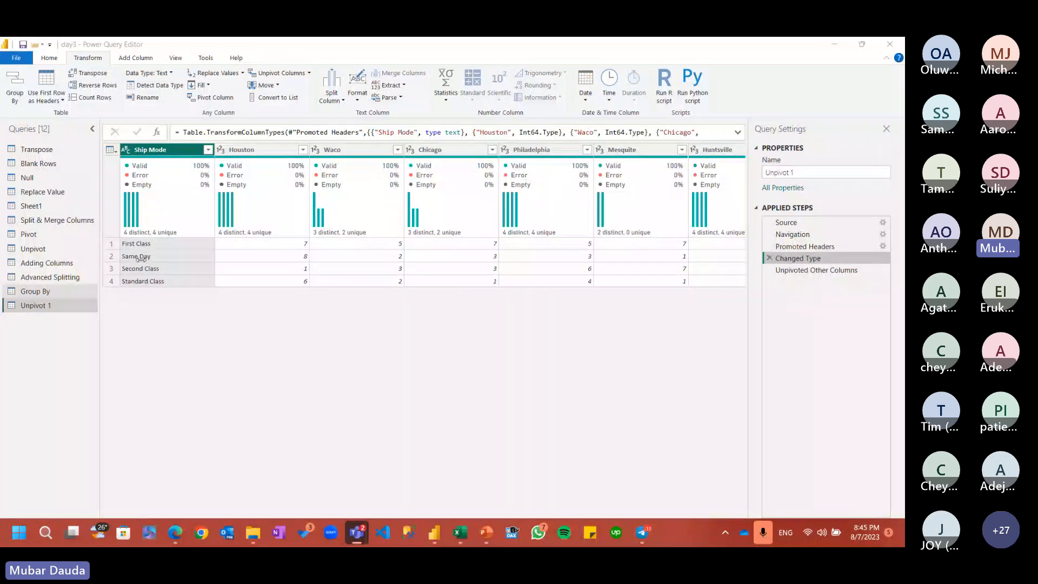
click(810, 270)
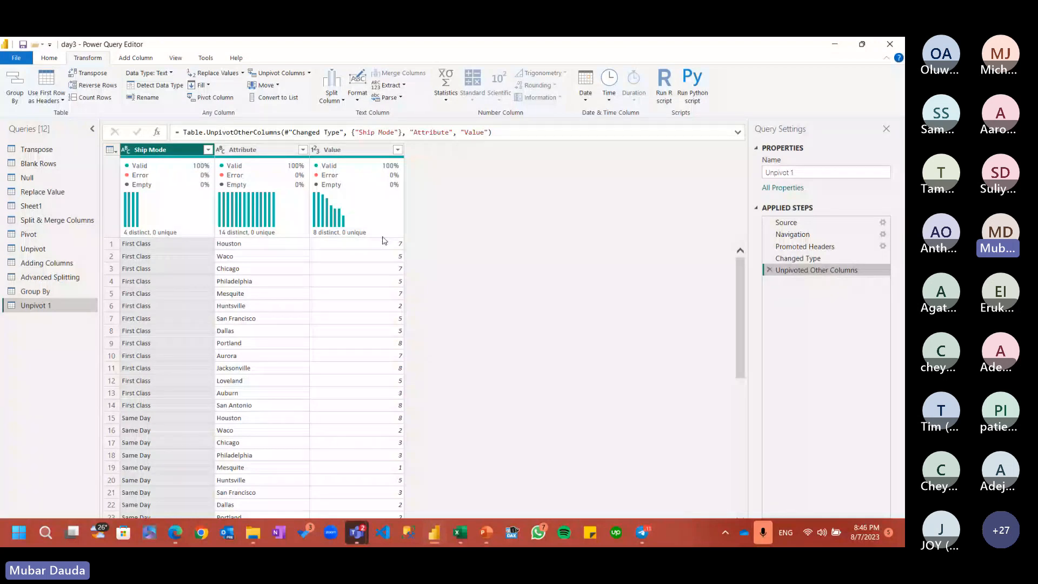
scroll(380, 356, down, 10)
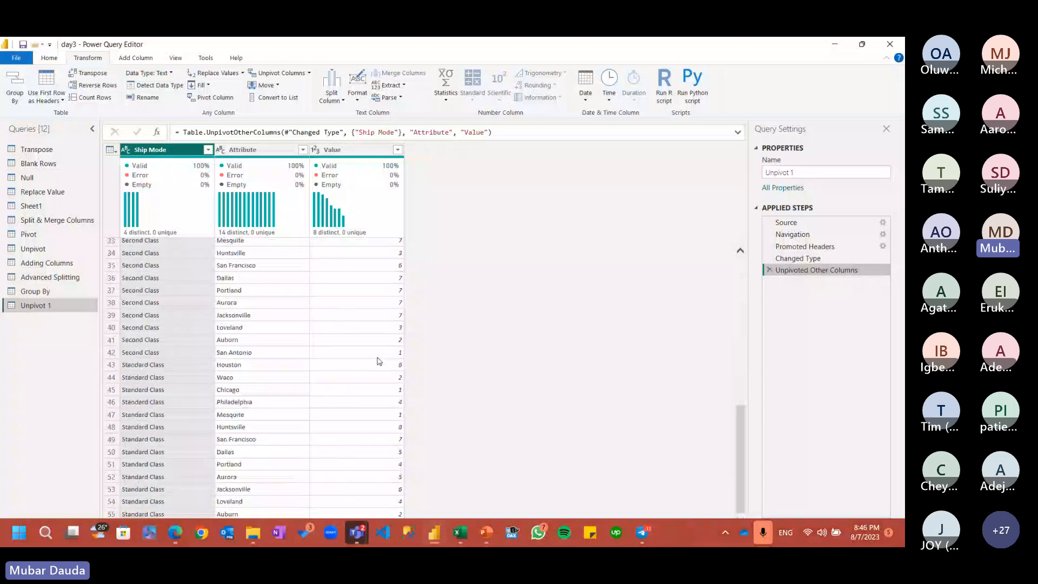
scroll(184, 287, up, 10)
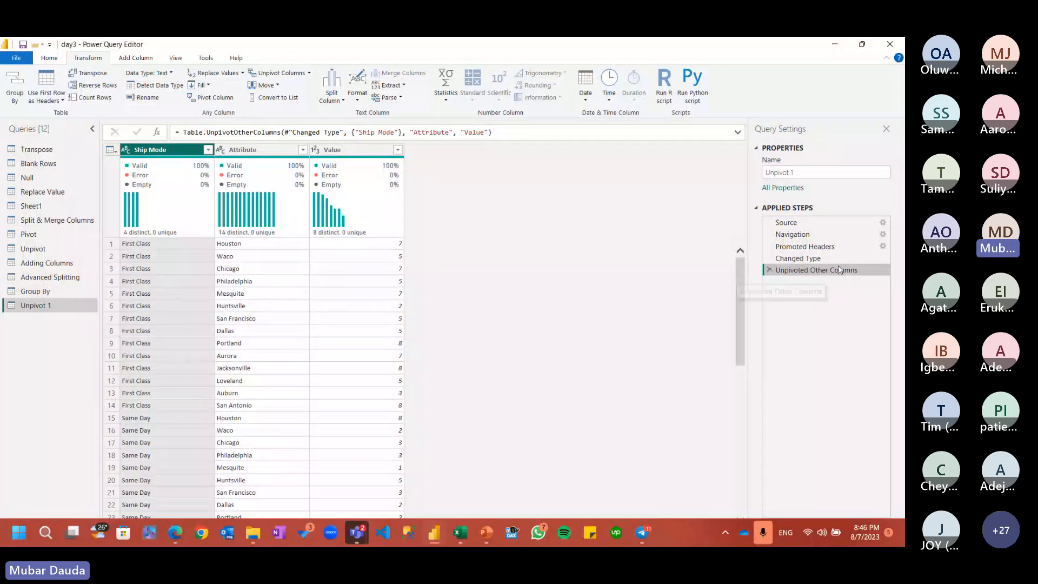
click(817, 259)
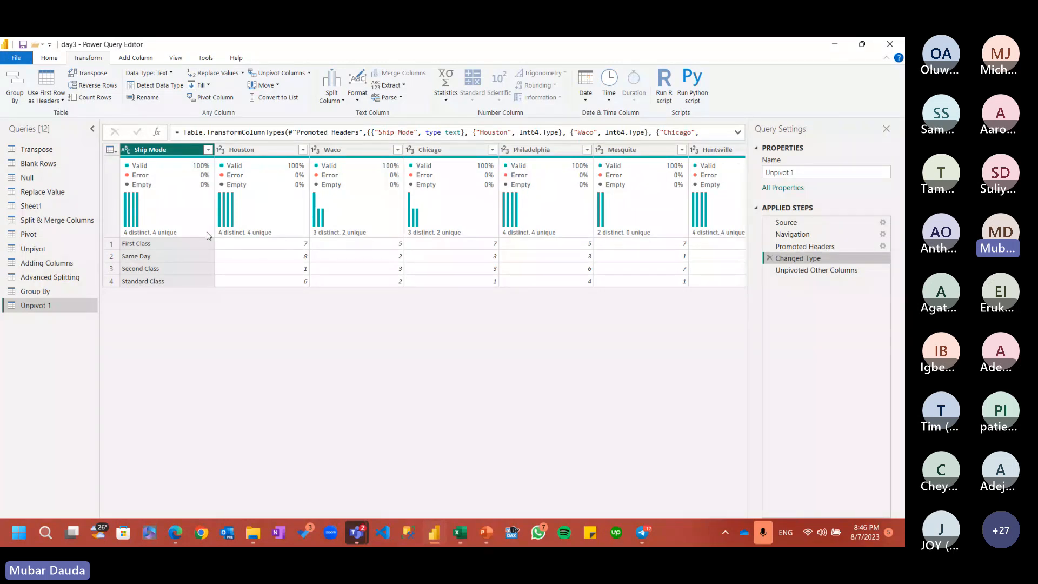
key(Down)
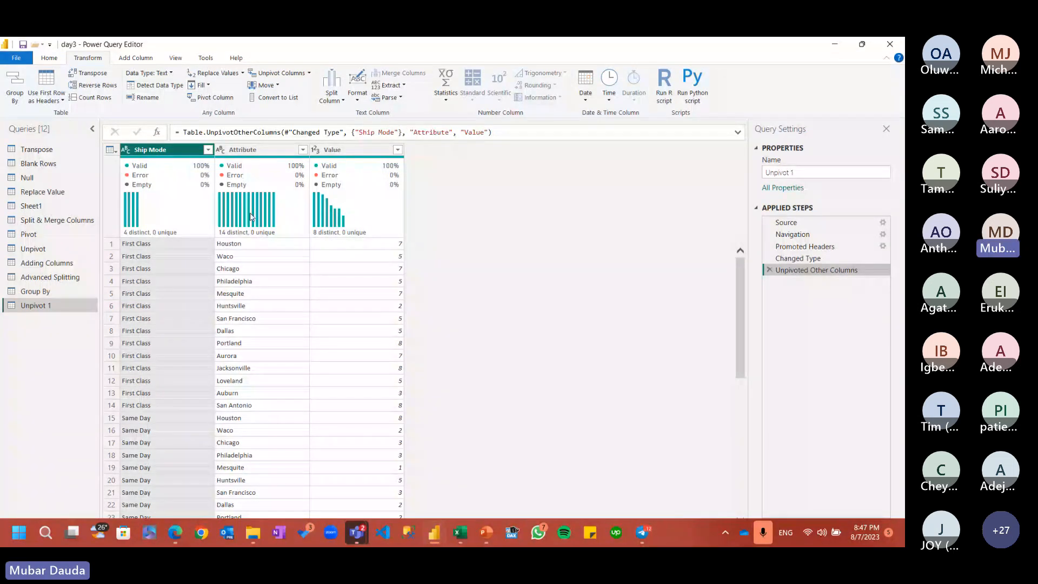
Step: Rename the Attribute column as State and the Value column as No. of Orders
double_click(254, 150)
text(Sta)
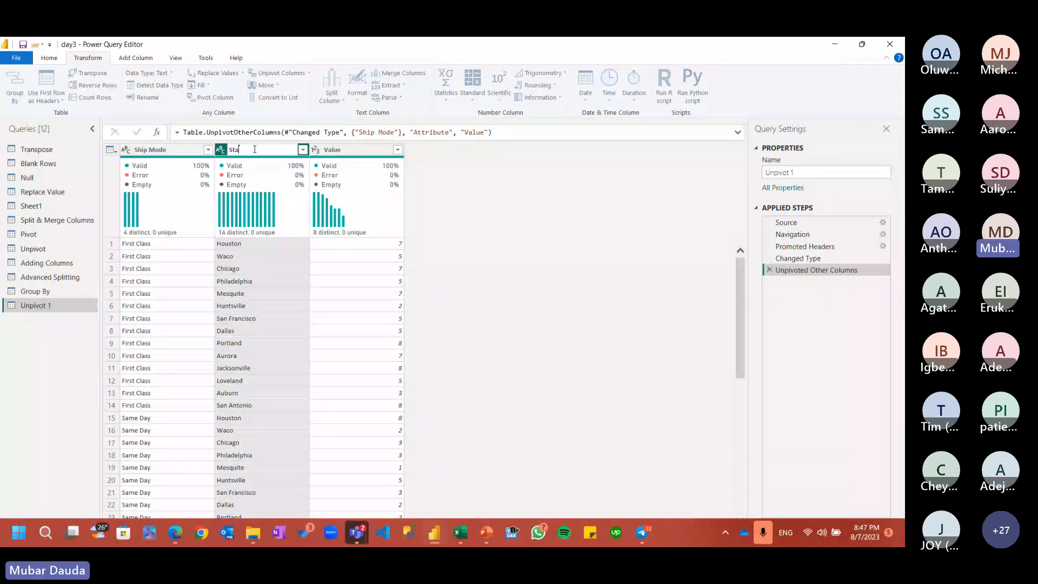
text(te)
key(Return)
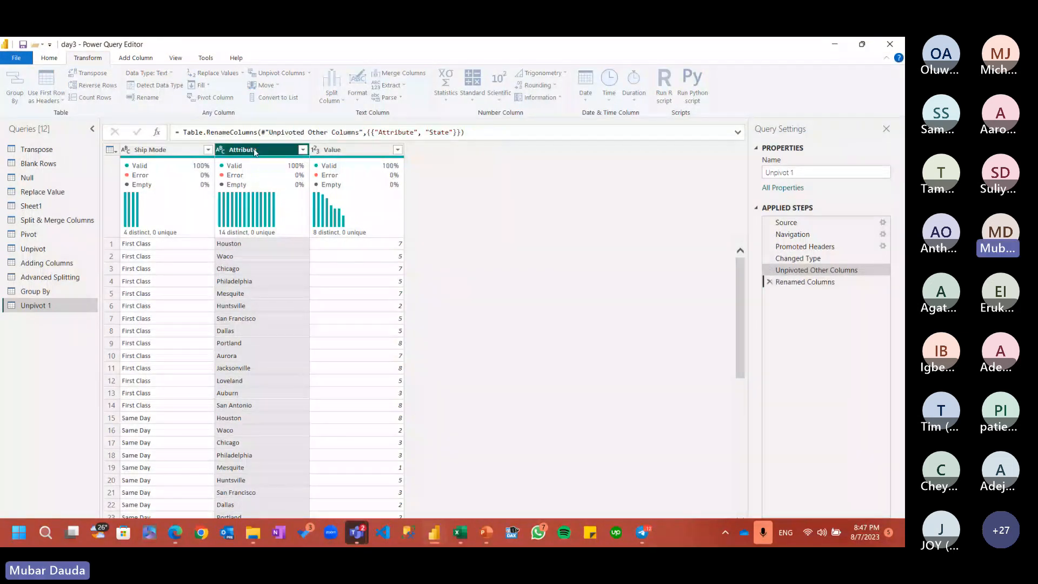
click(361, 151)
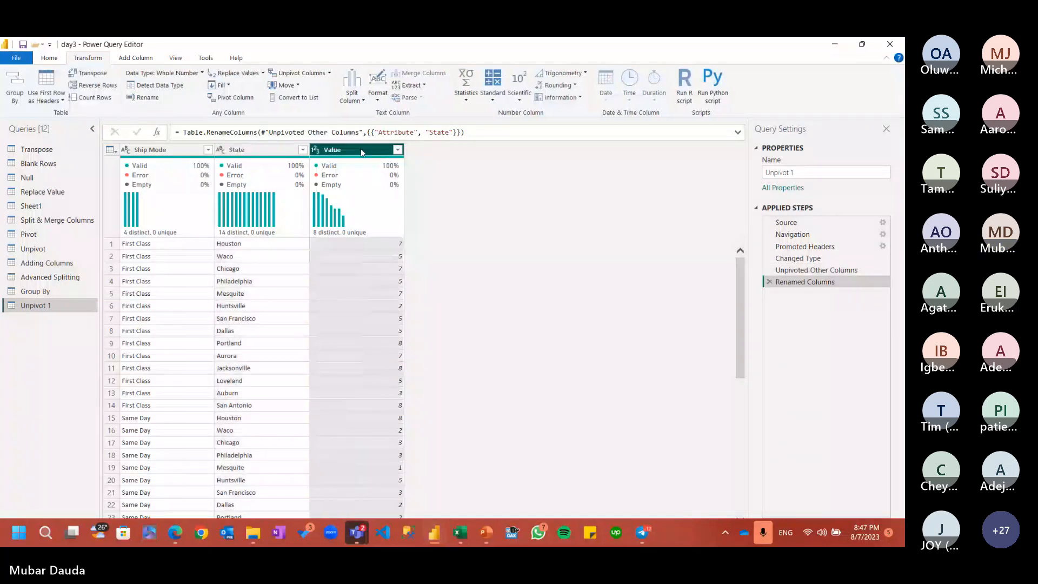
double_click(361, 150)
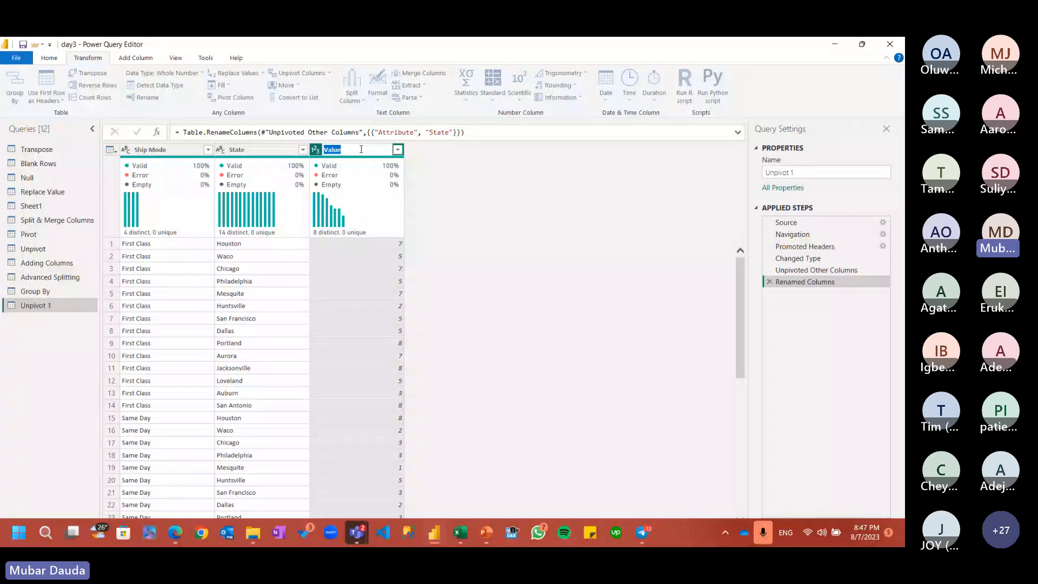
text(No. of Orders)
key(Return)
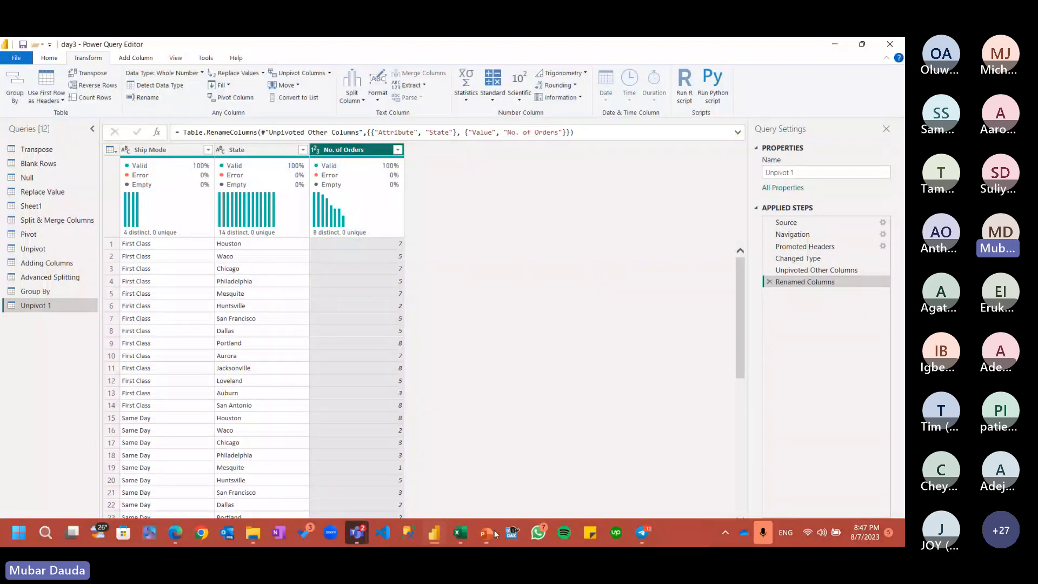
Step: Show the Advanced Splitting query and its applied steps
click(49, 58)
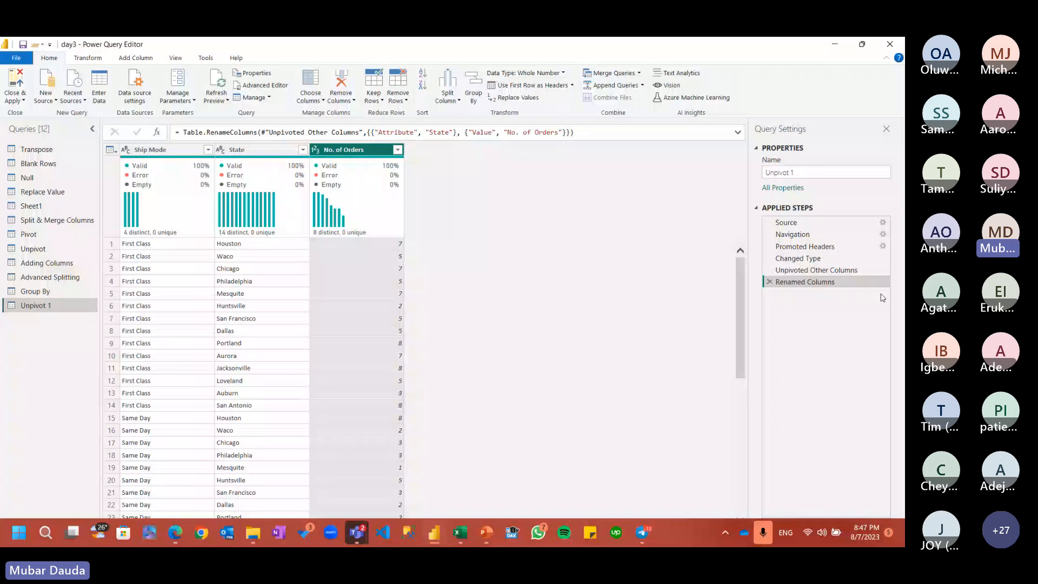
click(52, 279)
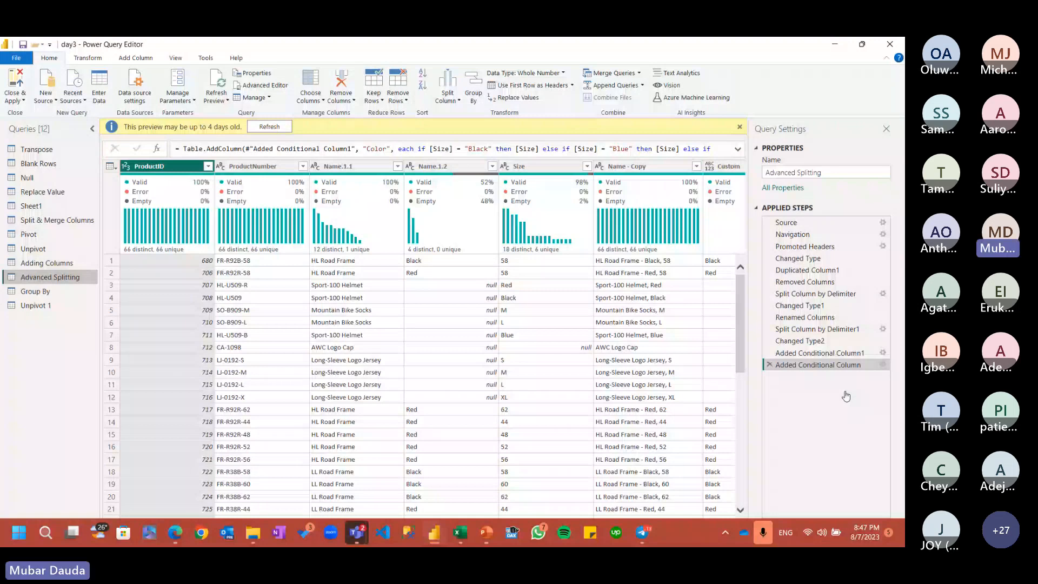
Step: View the full M code of the Advanced Splitting query in the Advanced Editor, from let through the final in expression
click(257, 85)
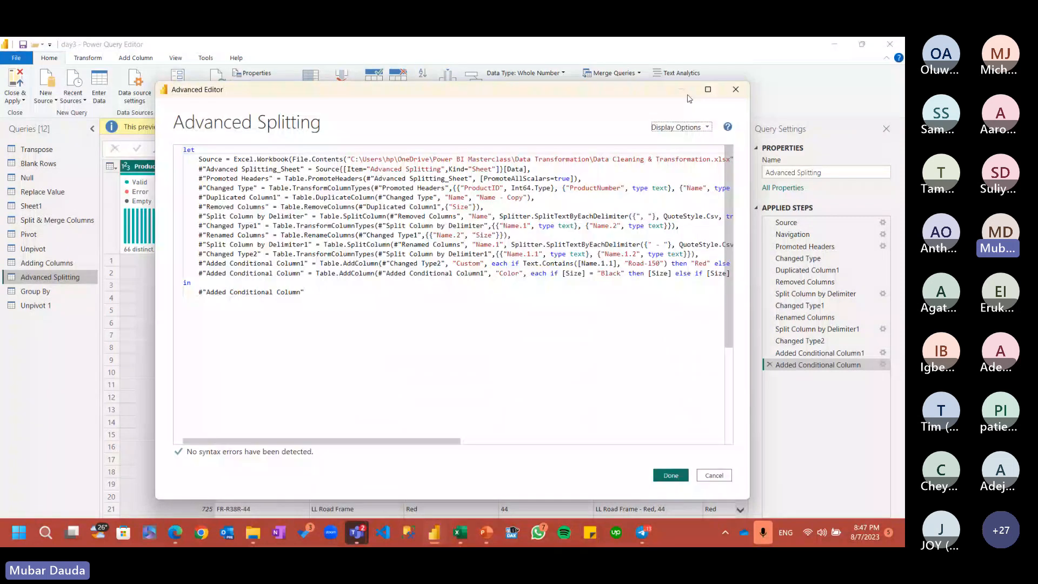
click(735, 90)
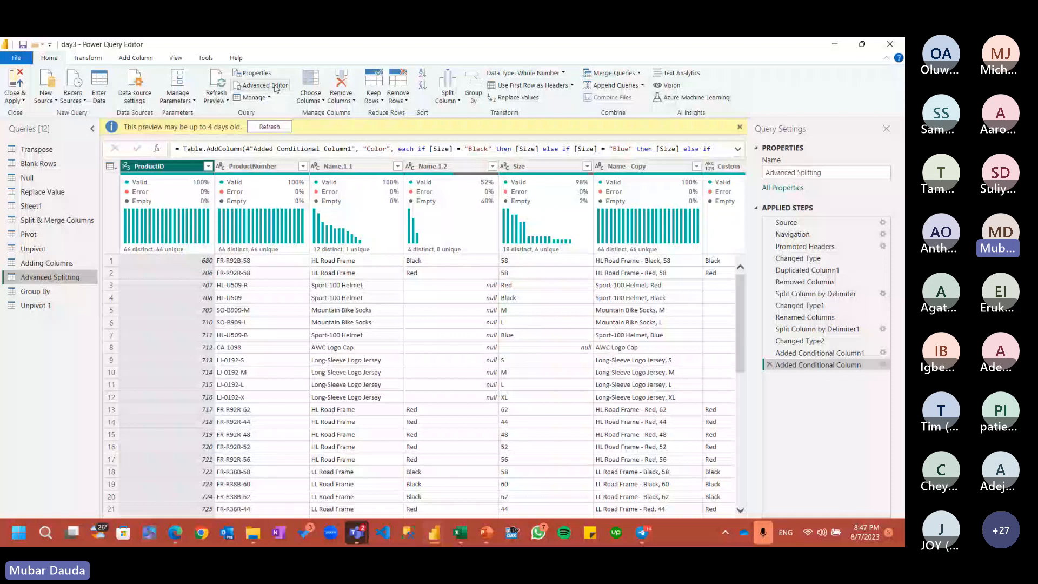
click(275, 86)
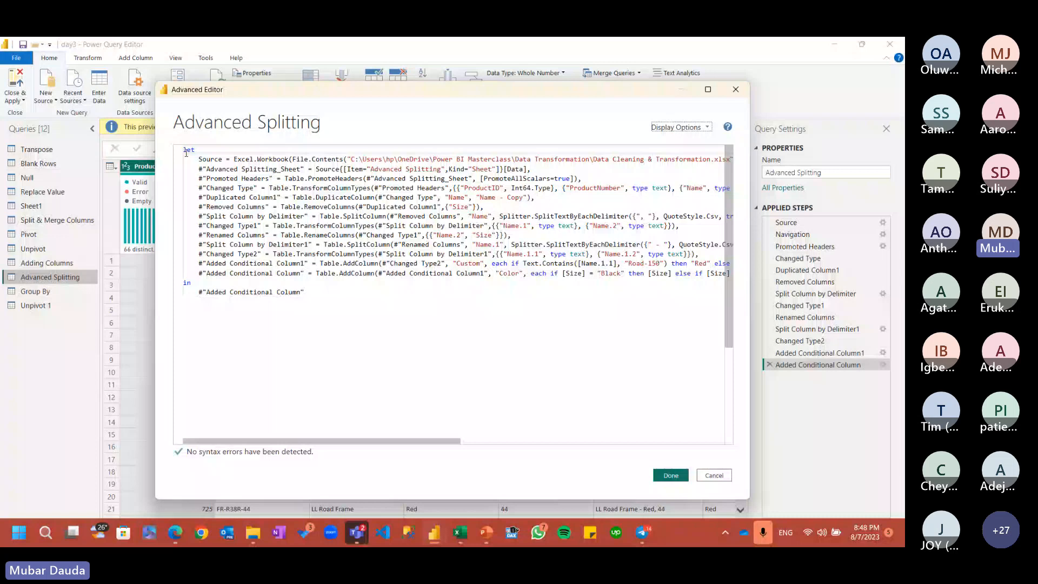
drag(184, 150, 246, 291)
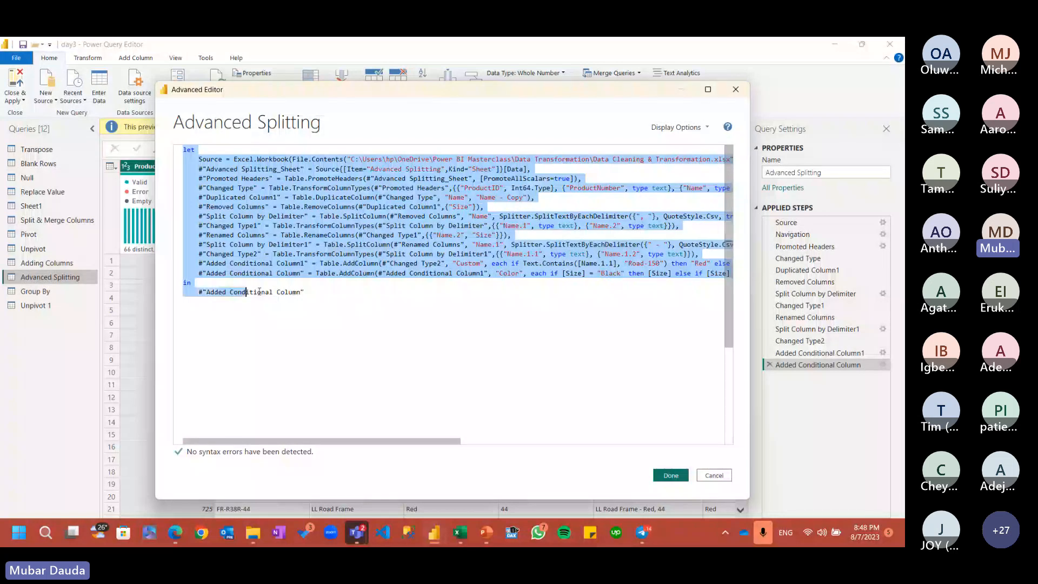
shift+click(325, 292)
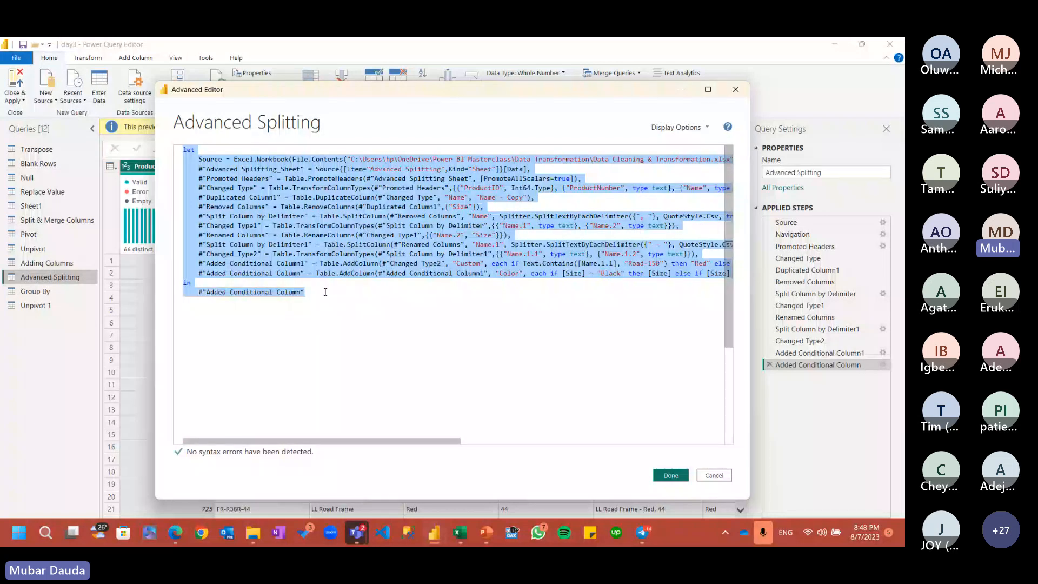
key(shift+Up)
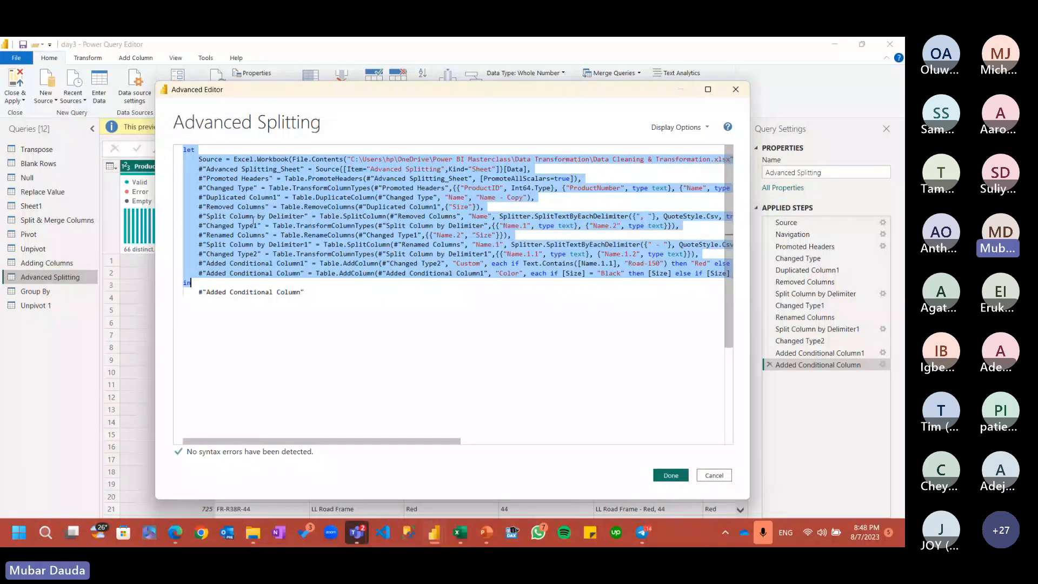
Step: Examine the let keyword, the Source and Advanced Splitting_Sheet names and the references between code lines, leaving the editor without changes
double_click(189, 150)
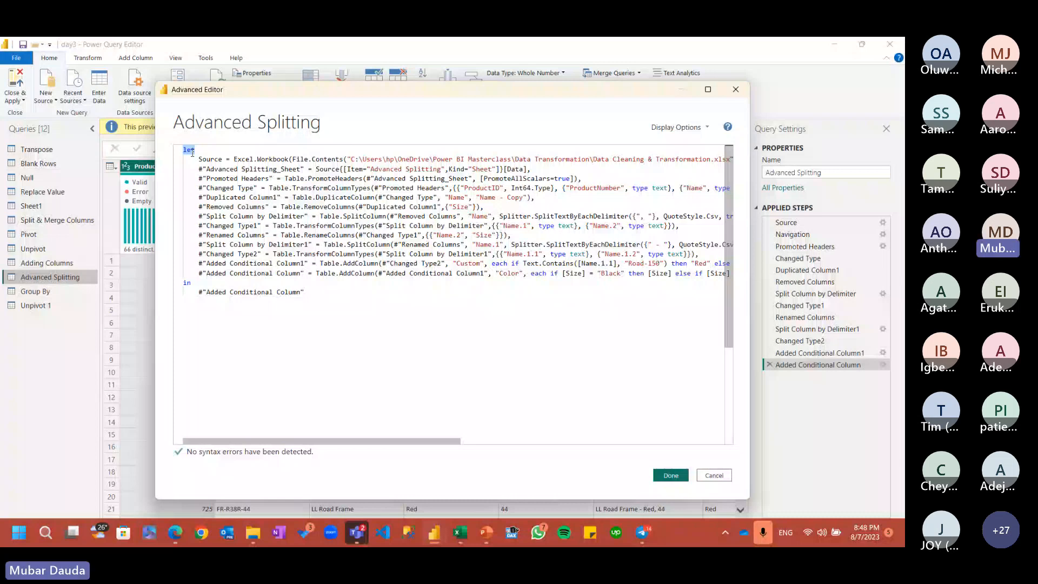
click(192, 153)
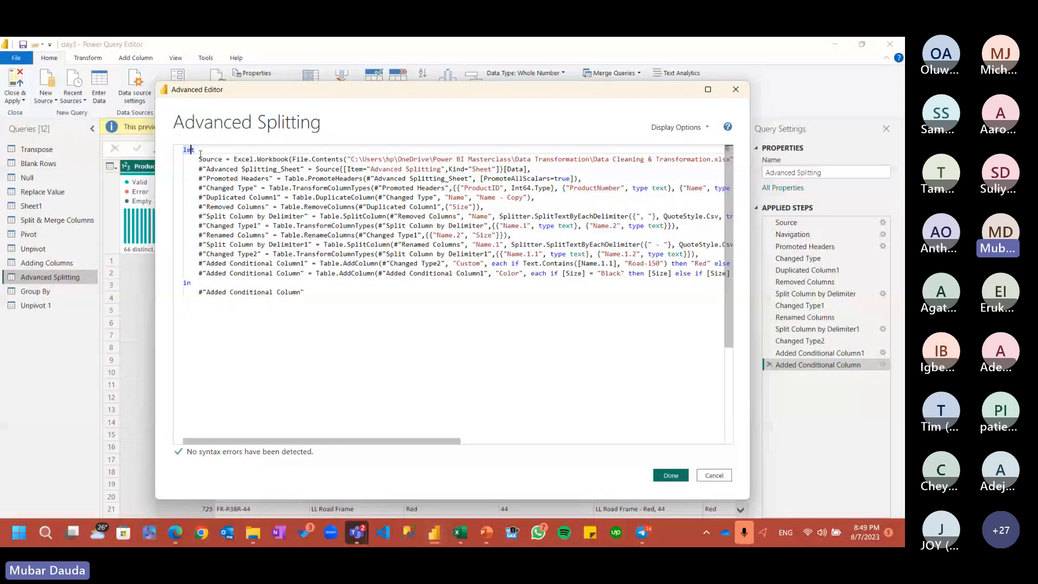
click(196, 159)
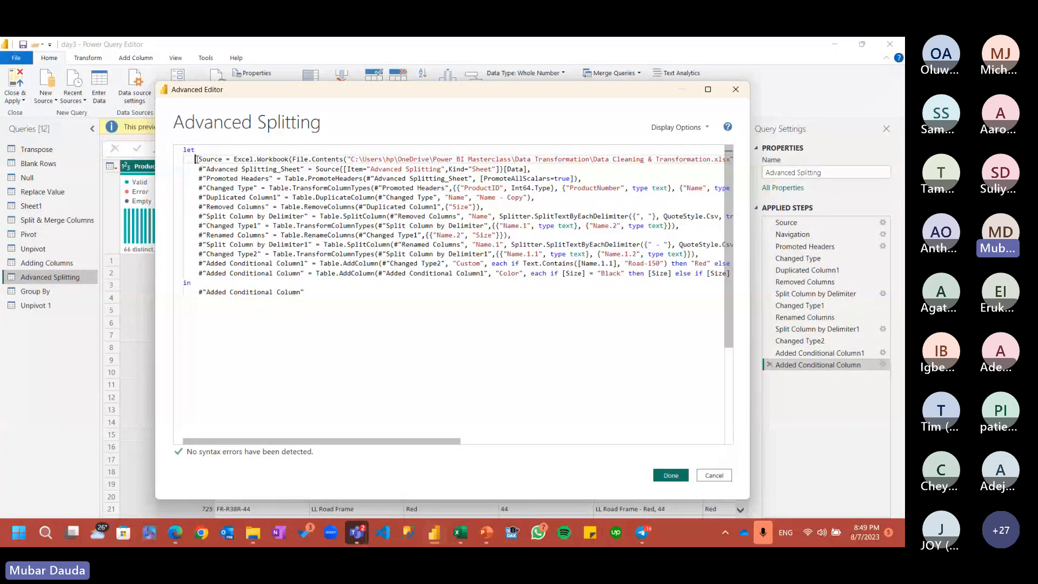
drag(196, 159, 220, 161)
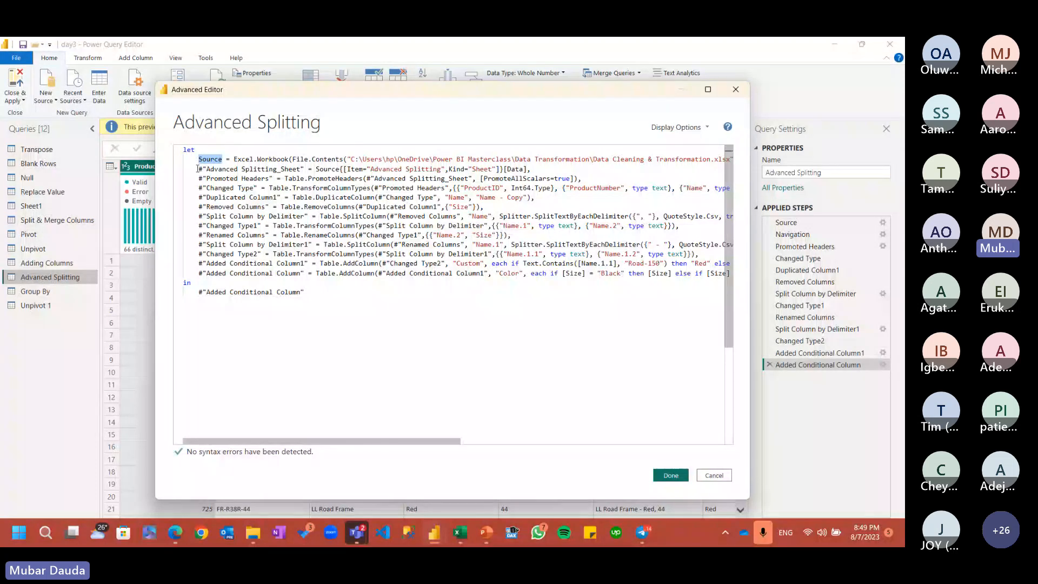
drag(197, 169, 304, 169)
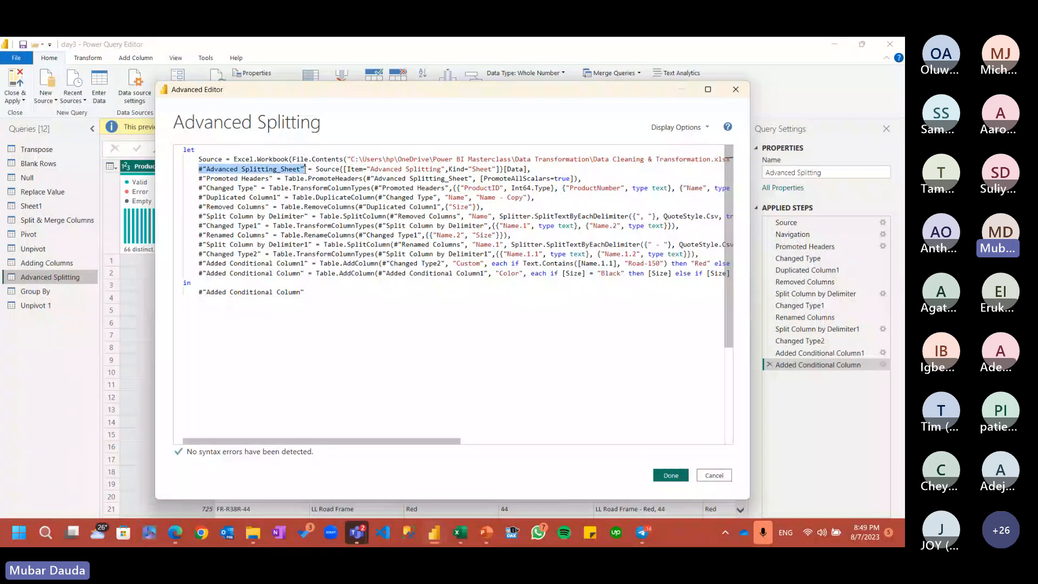
click(326, 169)
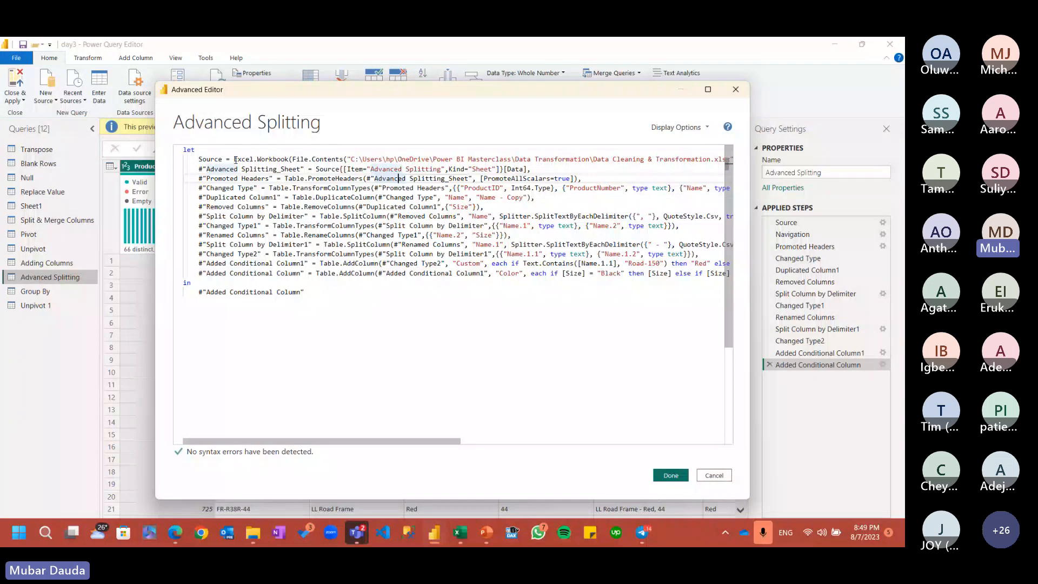
click(406, 198)
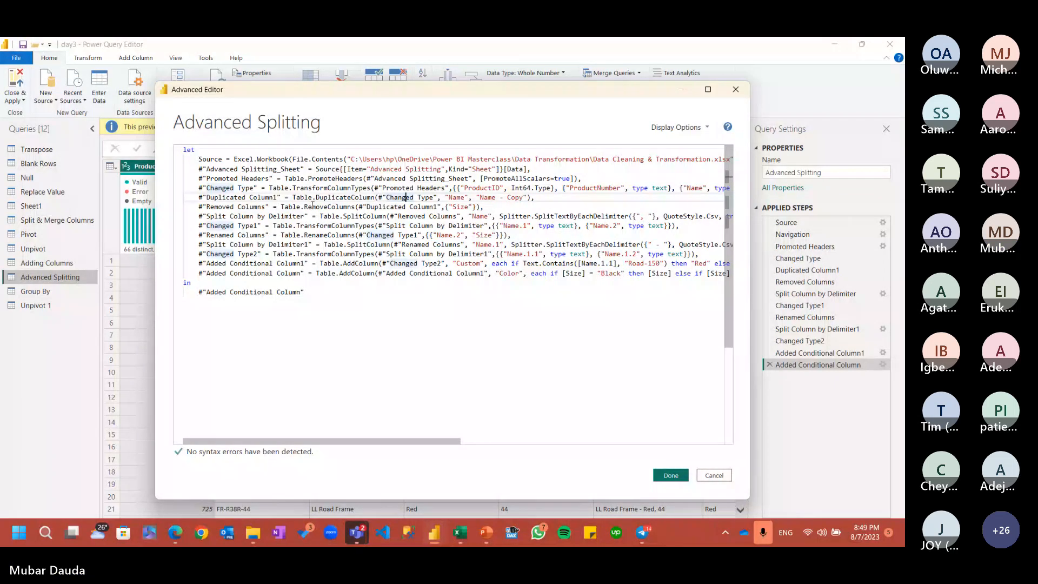
click(712, 479)
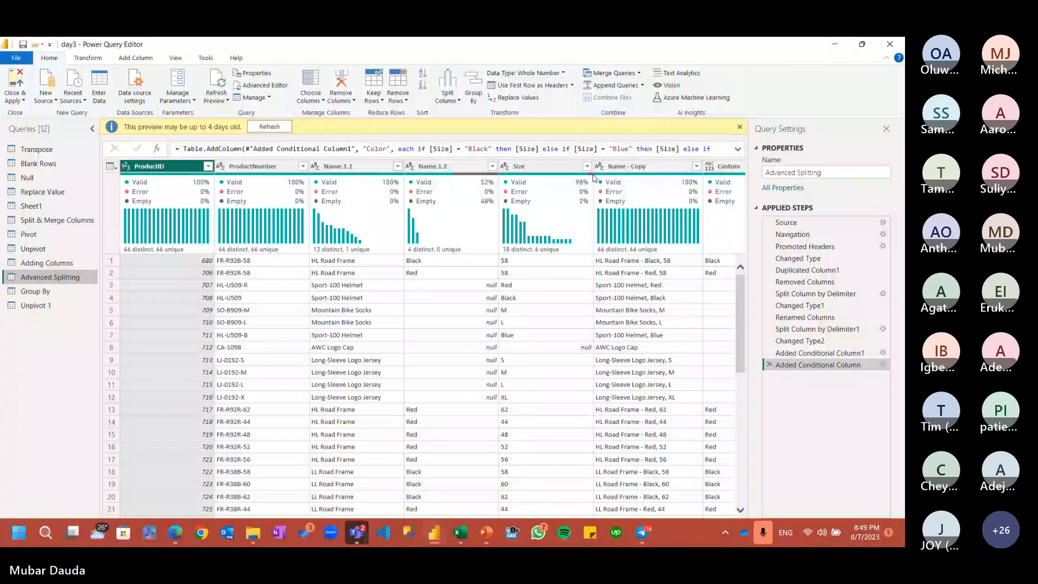
Step: Delete the Inserted Uppercased Text step from the Adding Columns query
click(594, 176)
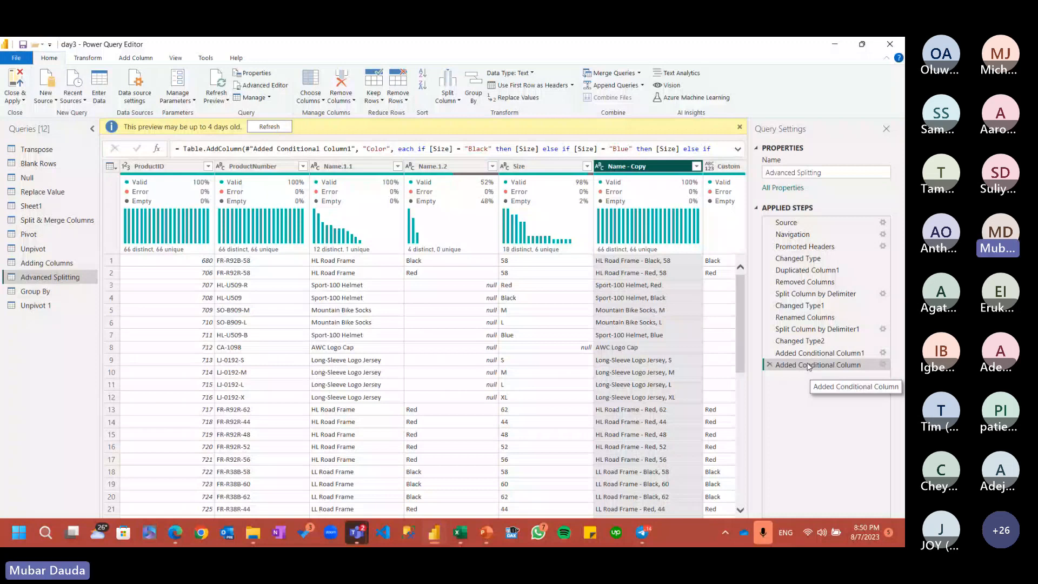
click(47, 263)
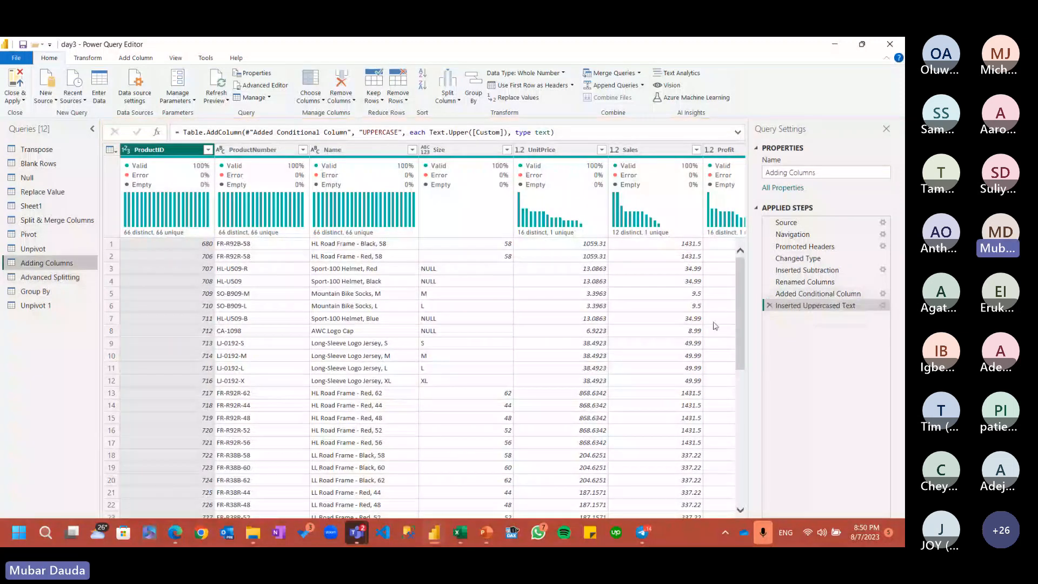
click(664, 149)
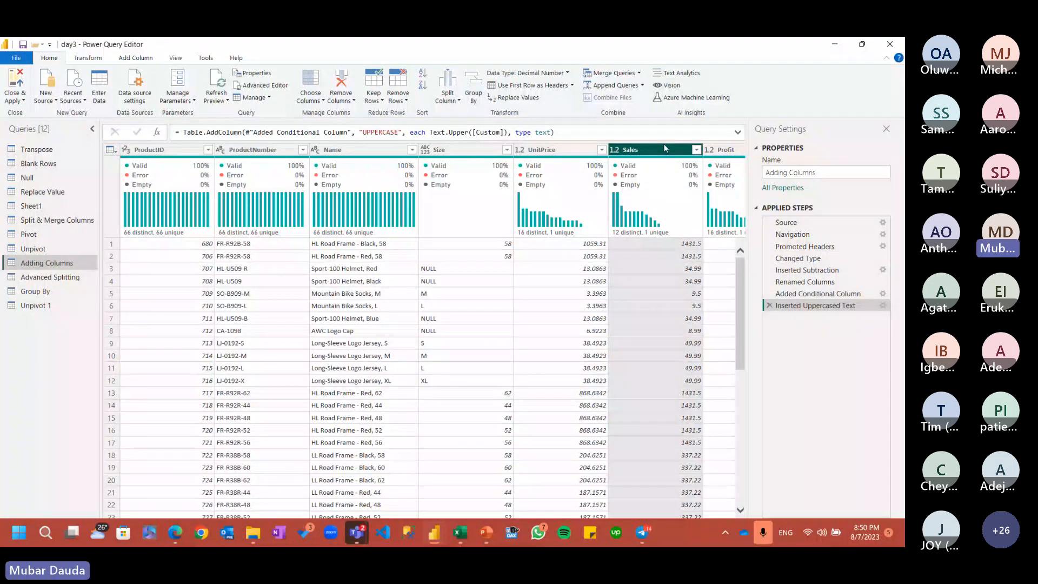
key(End)
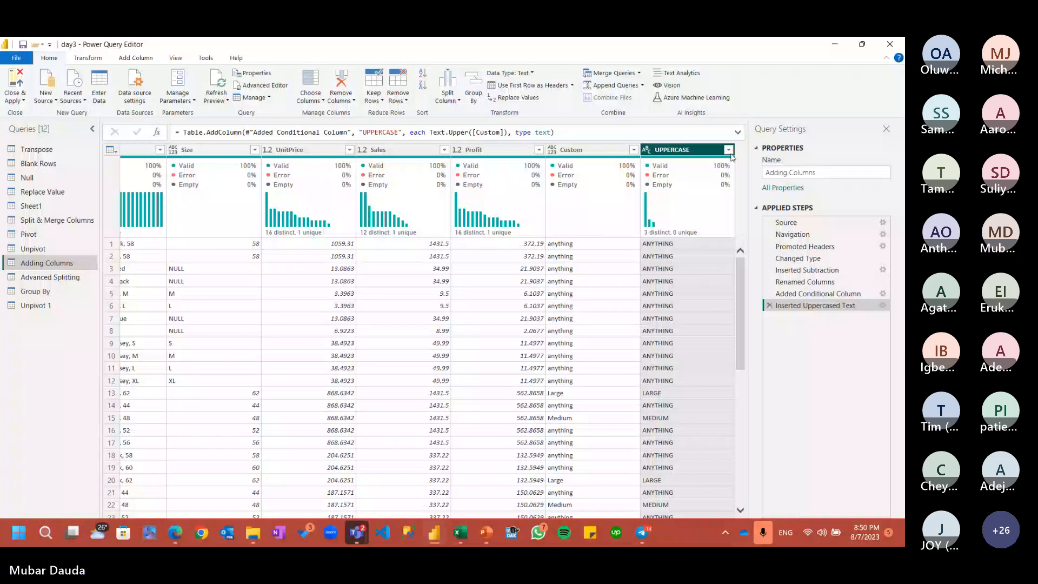
click(769, 305)
Step: Start a custom column in the Adding Columns query and name it "M code column"
click(136, 58)
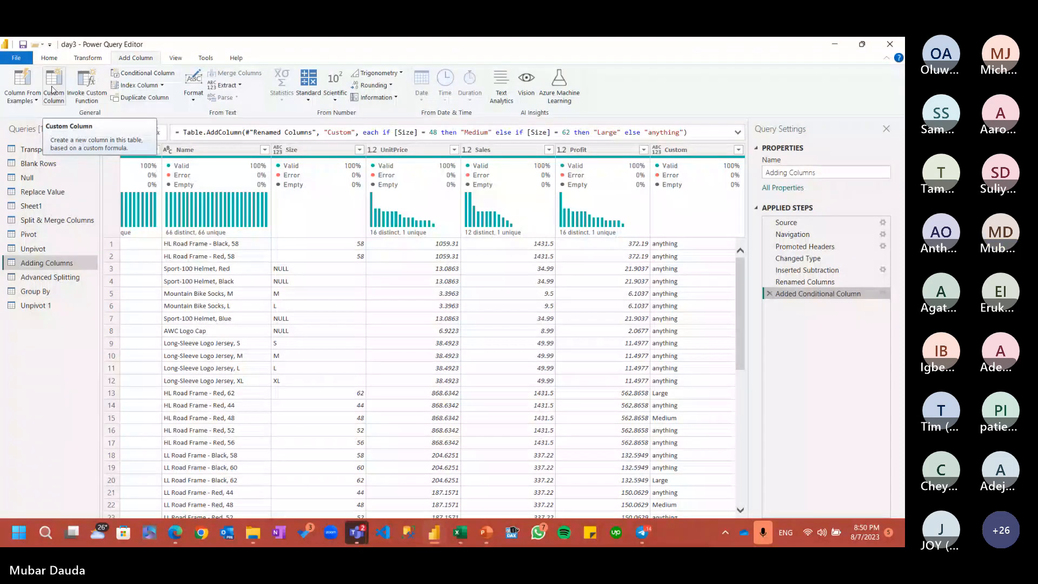
click(53, 90)
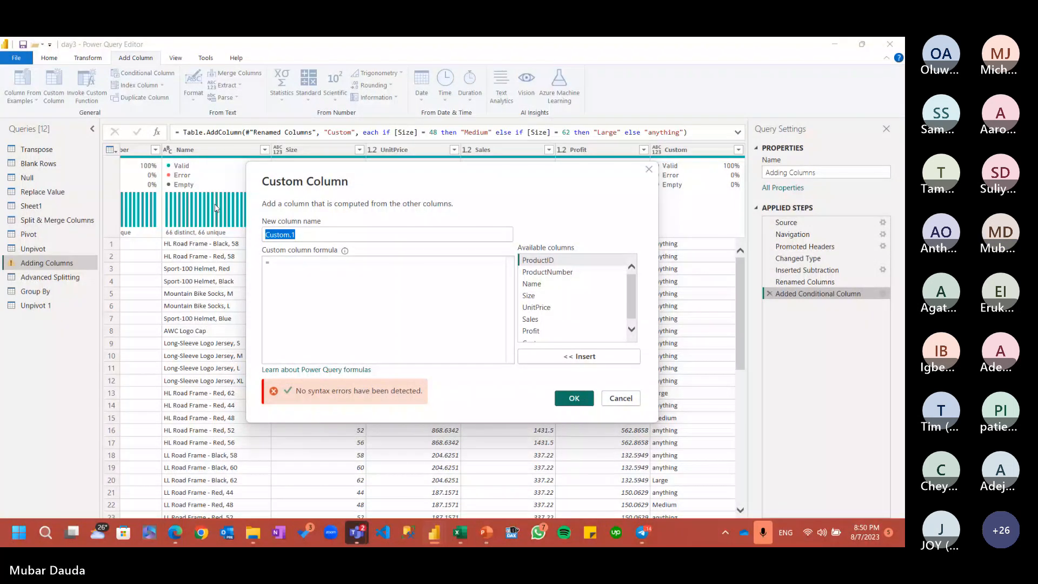
text(M)
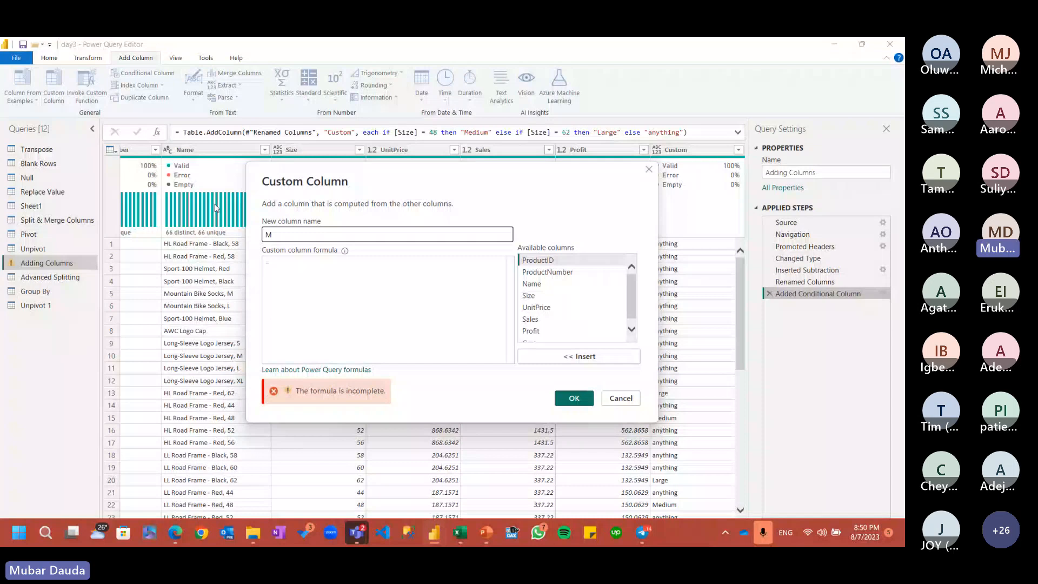
text( cd)
text(de)
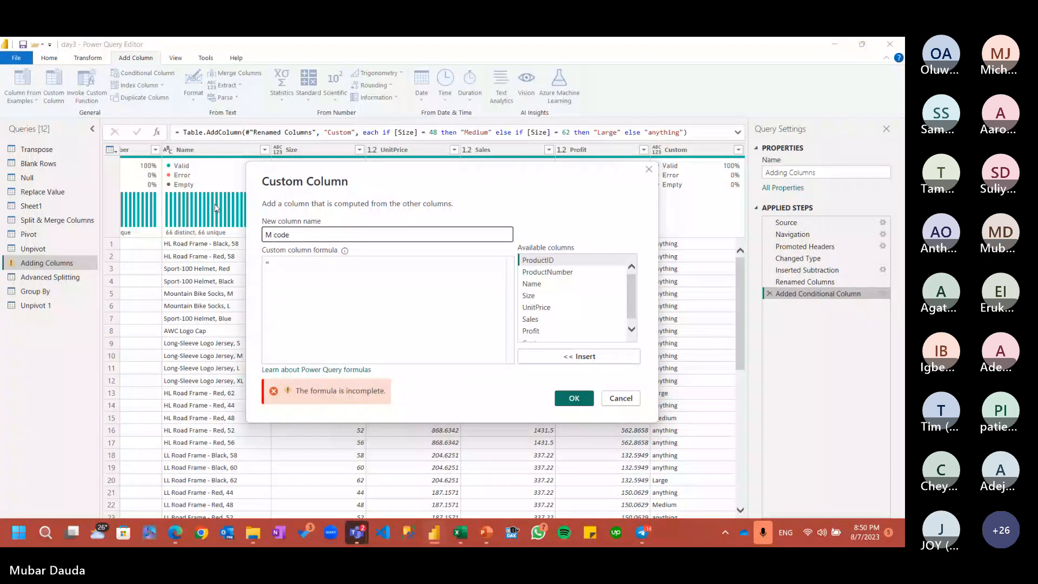
text( column)
Step: Begin the custom column formula with the condition if [Size] >= 15 and [Size] <= 35
click(287, 266)
text(if)
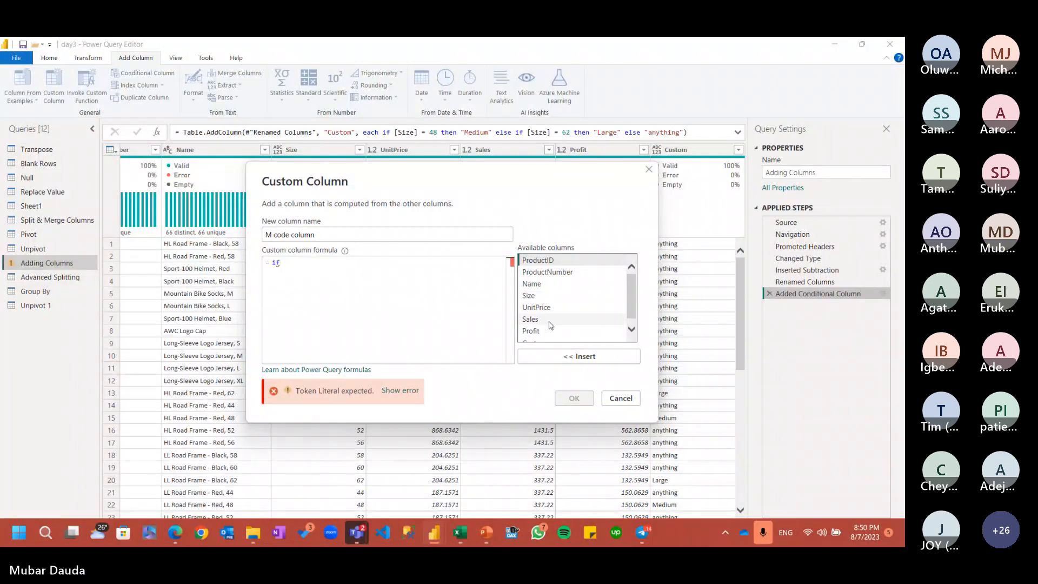
click(536, 298)
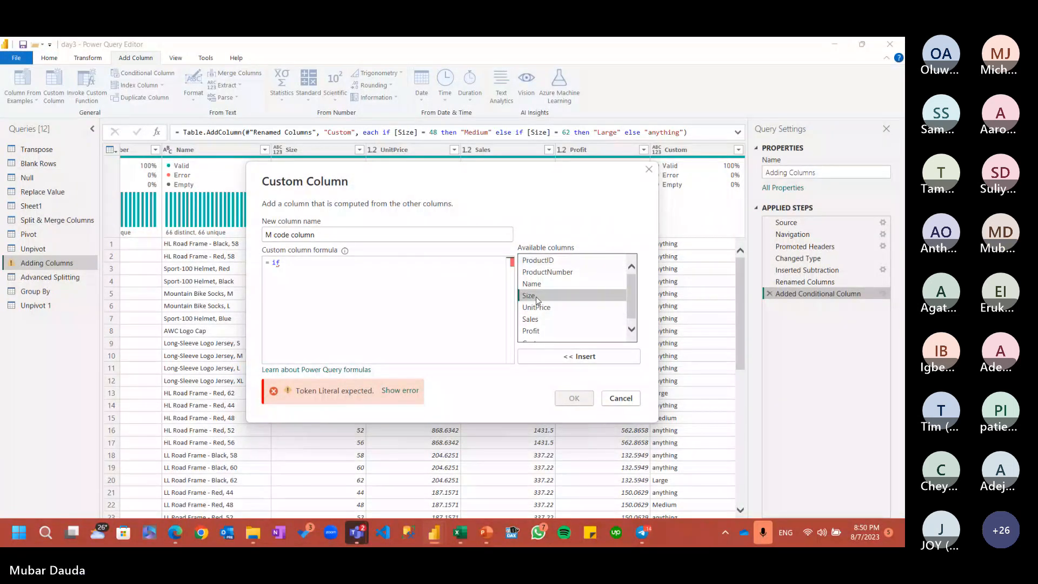
double_click(524, 294)
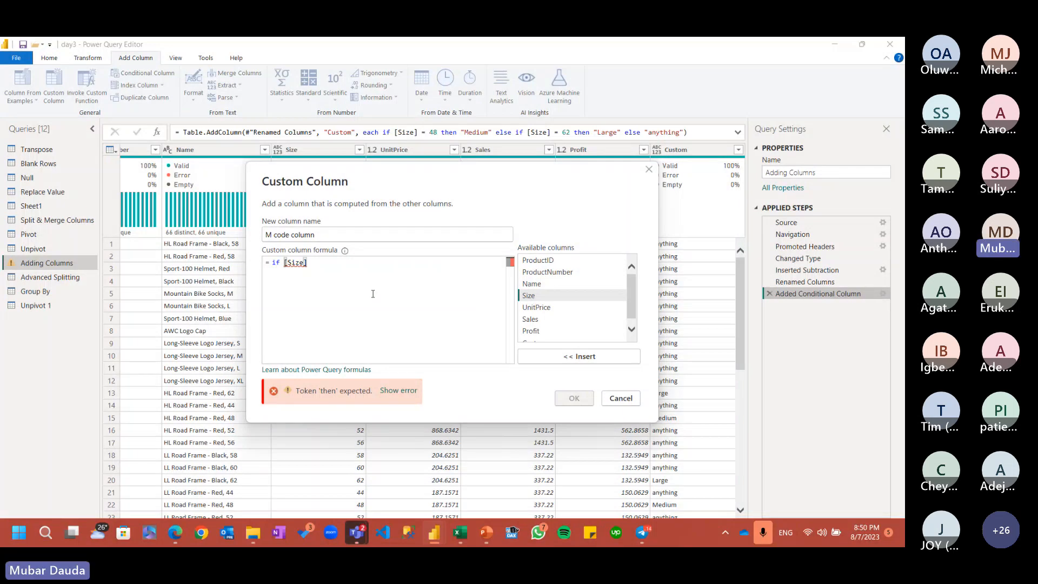
text(>)
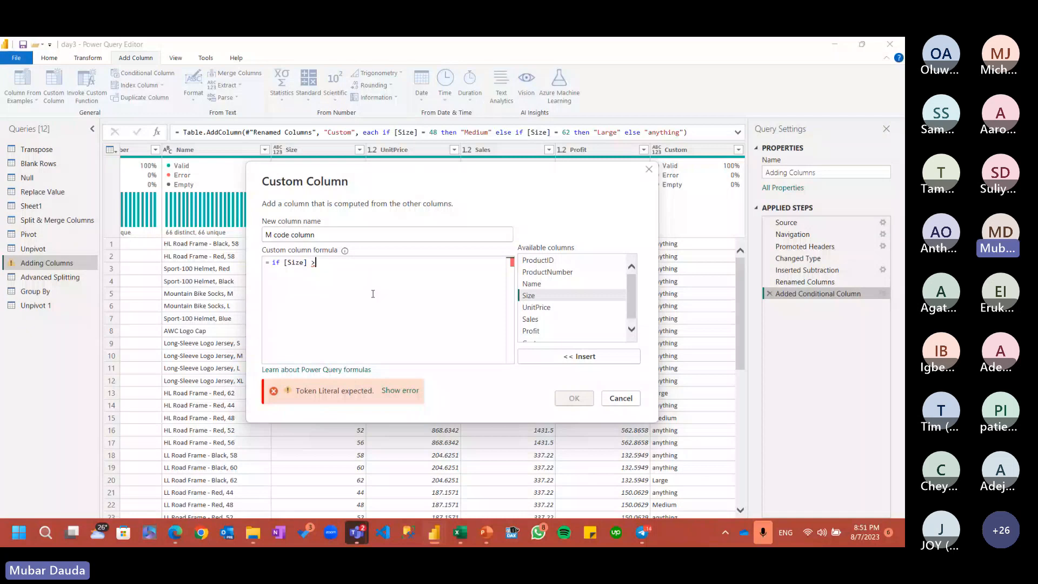
text(=)
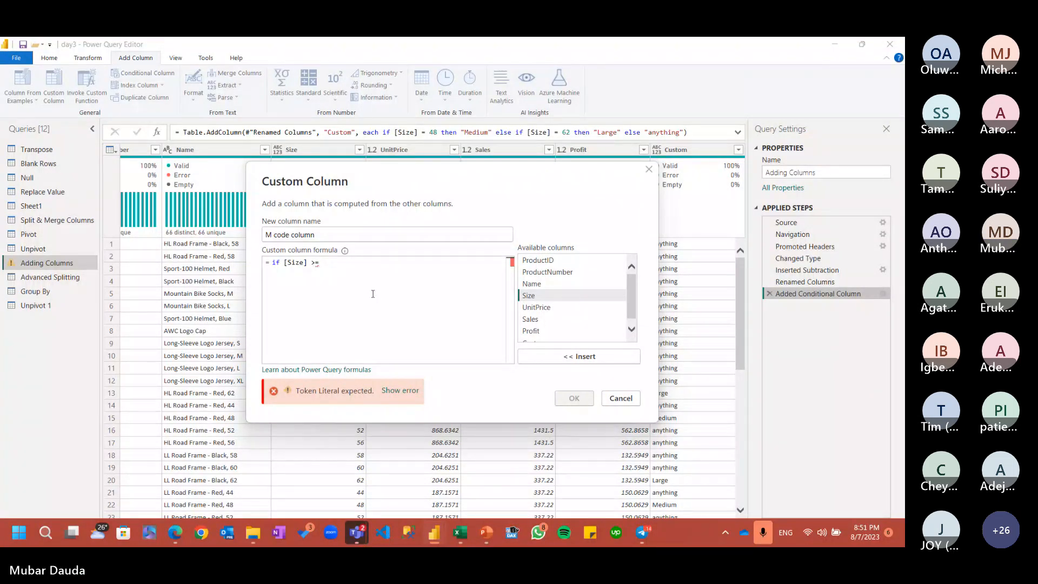
text( 15 and [Size] )
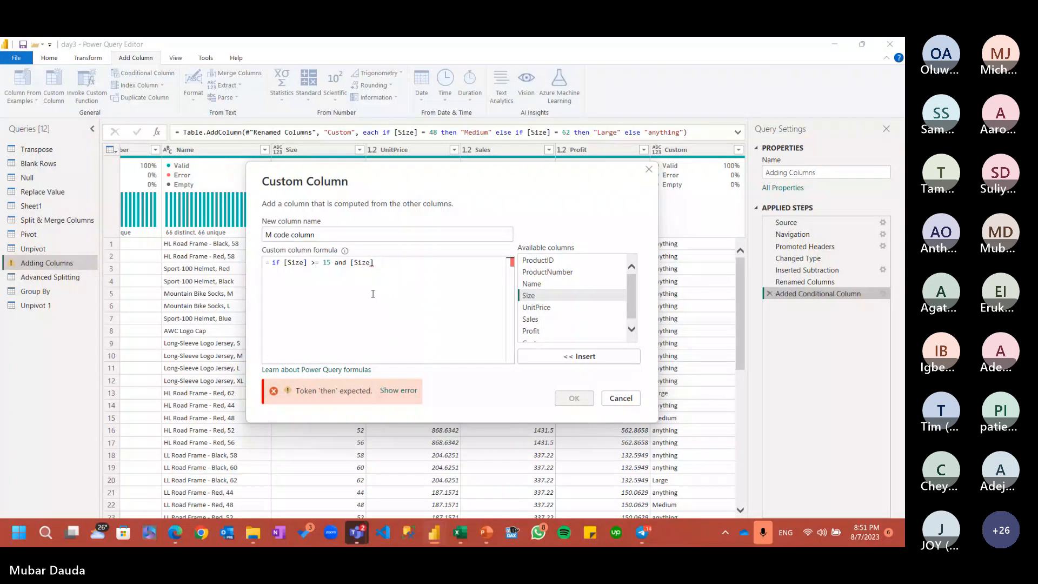
text(<)
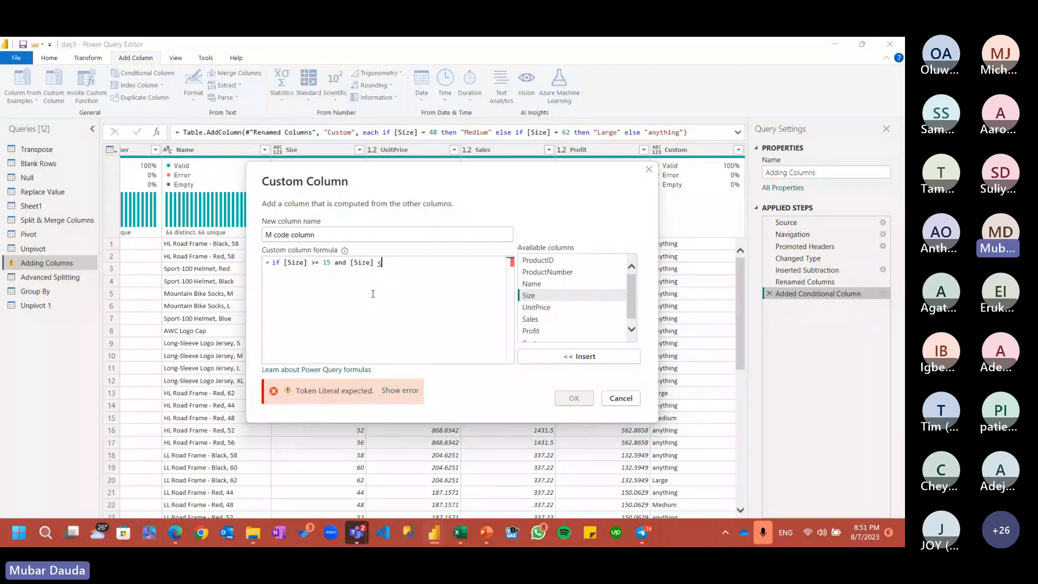
text(= 35)
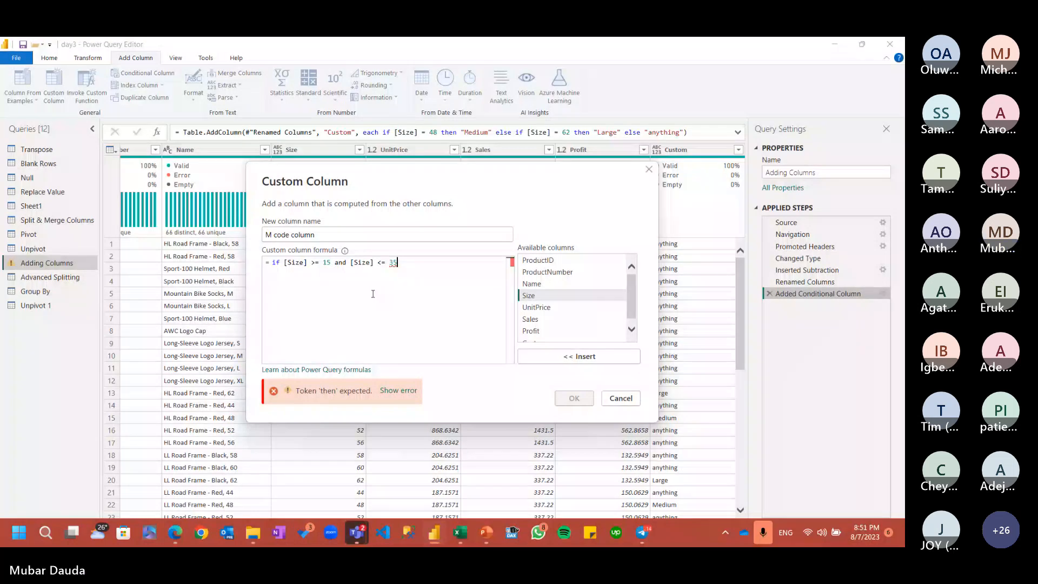
Step: Continue the formula with then Small, change the condition's upper limit to 25, and start an else if on a new line
text( then)
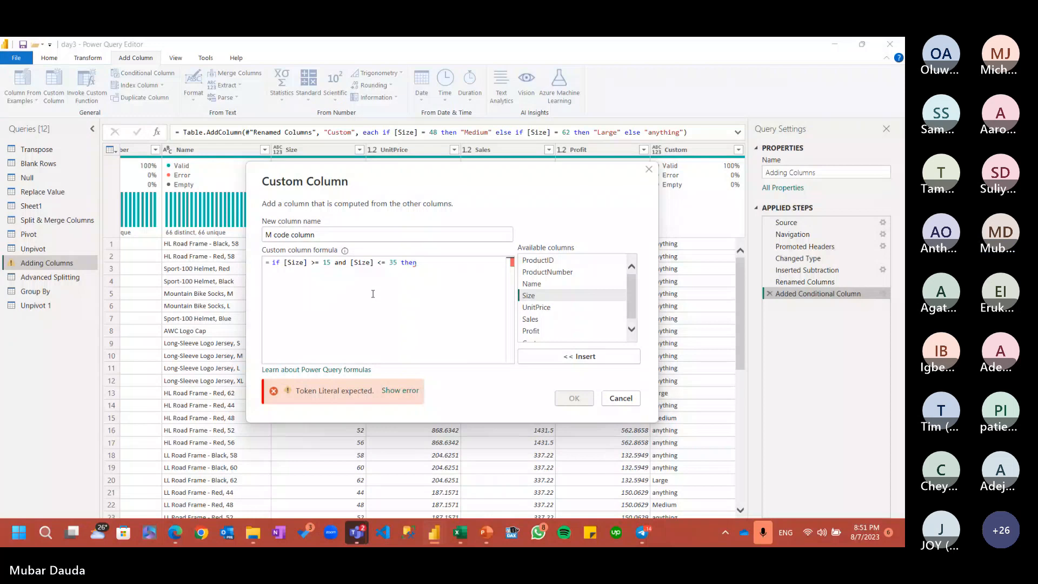
text(Sma)
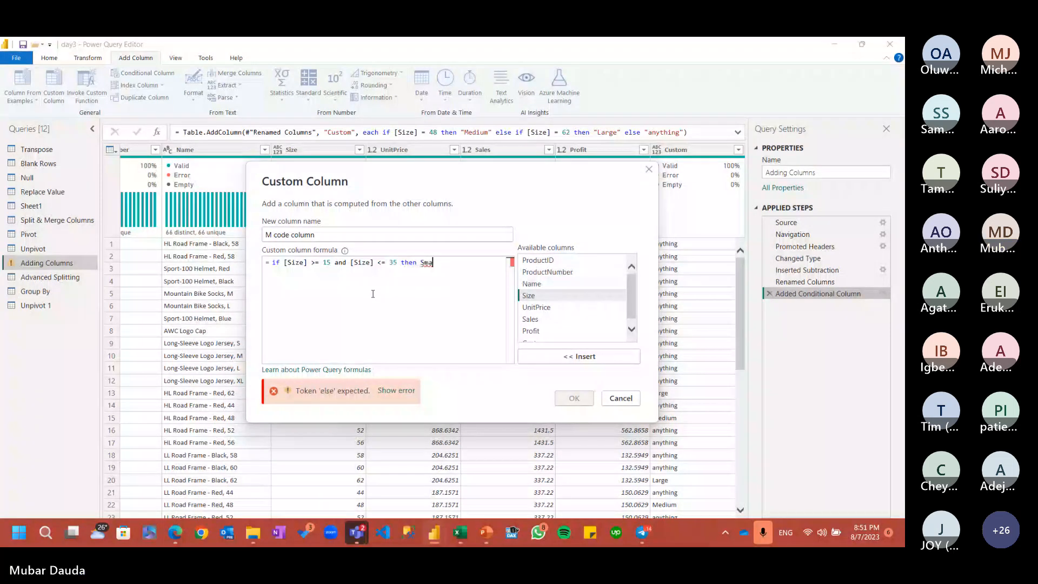
text(ll)
key(Return)
text(else if)
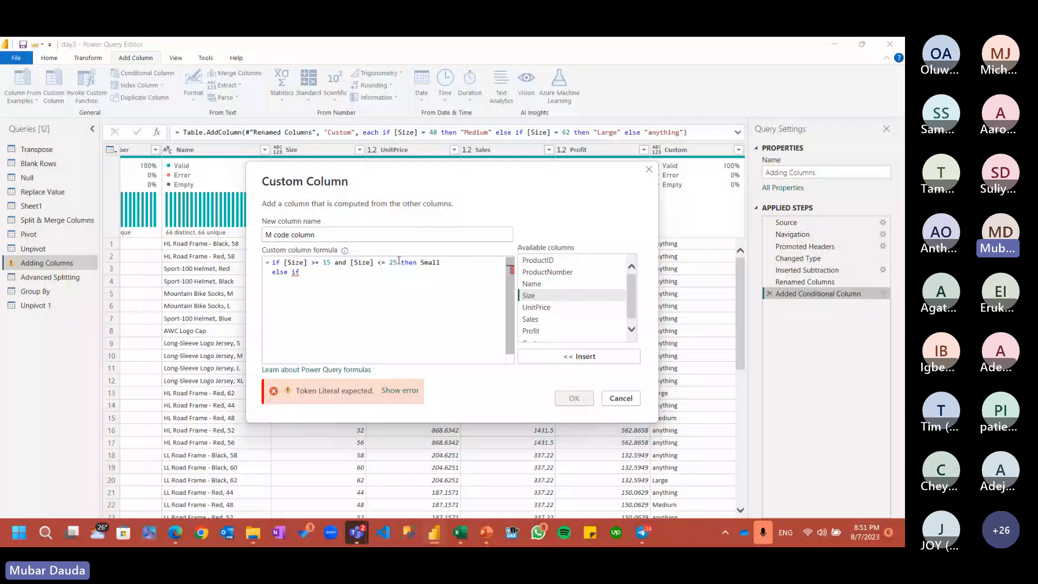
Step: Copy the condition [Size] >= 15 and [Size] <= 25 into the else if line of the formula
drag(399, 261, 285, 261)
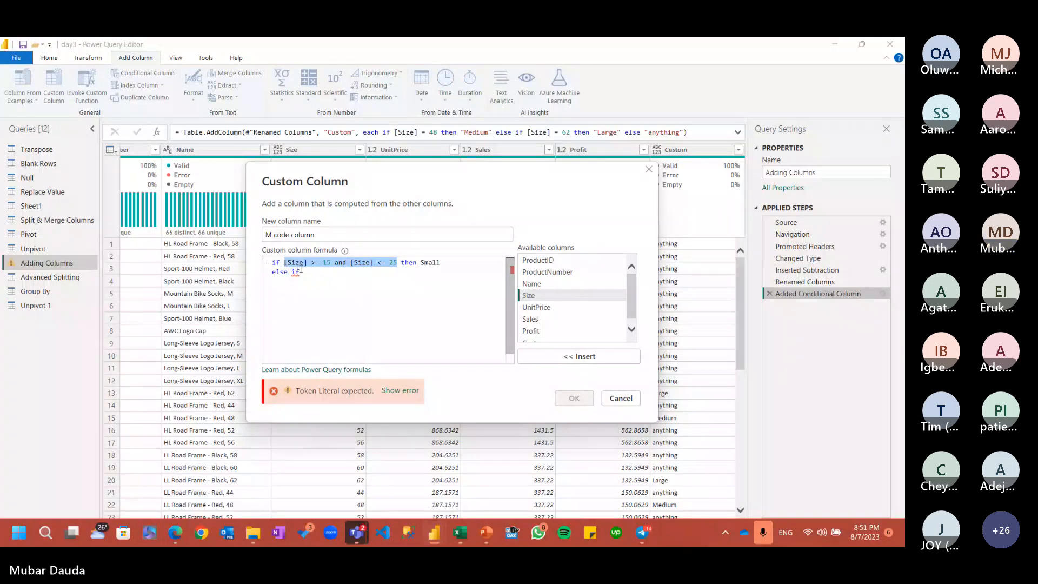
click(312, 268)
key(ctrl+v)
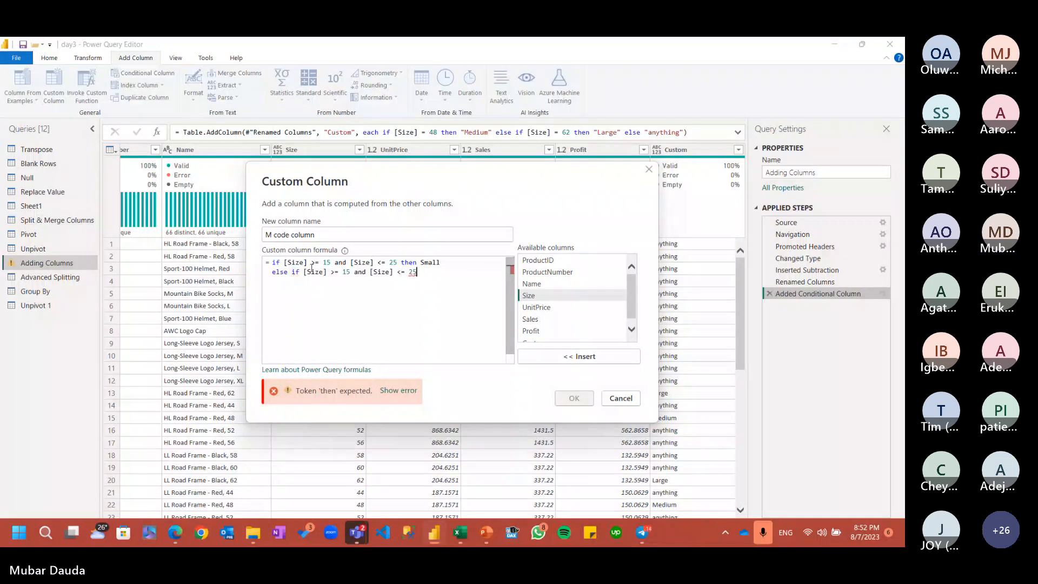
Step: Change the else if condition to [Size] >= 25 and [Size] <= 45 and complete it with then "Medium"
click(347, 271)
key(BackSpace)
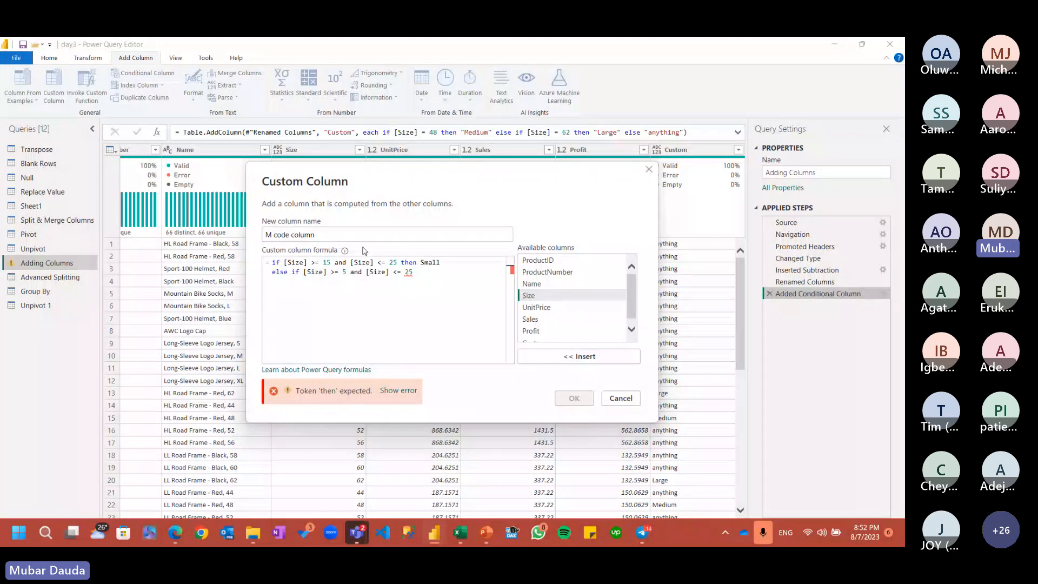
text(2)
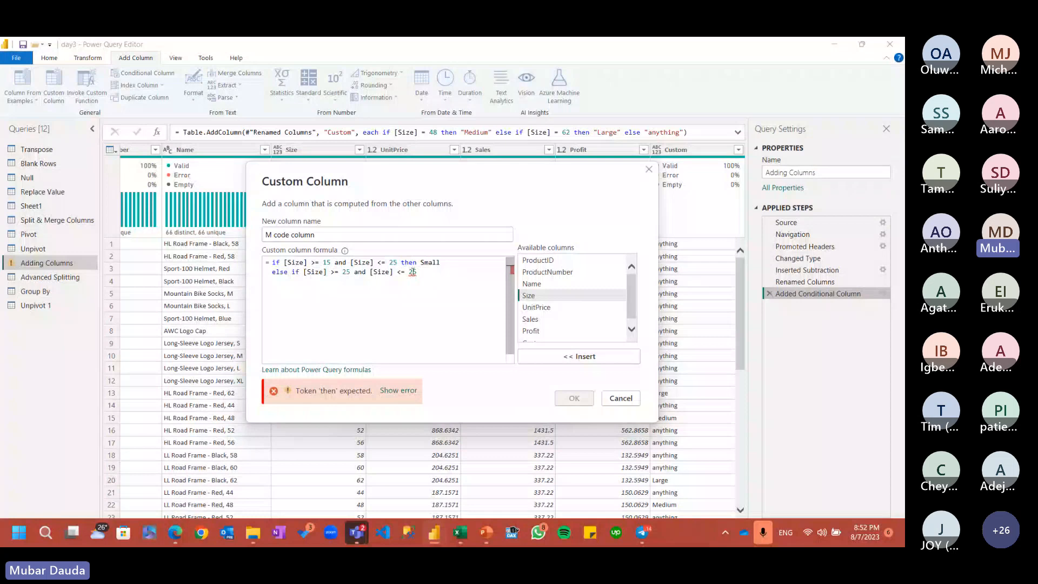
text( then "Medium")
Step: Enclose Small in double quotation marks on the formula's first line
click(421, 262)
text(")
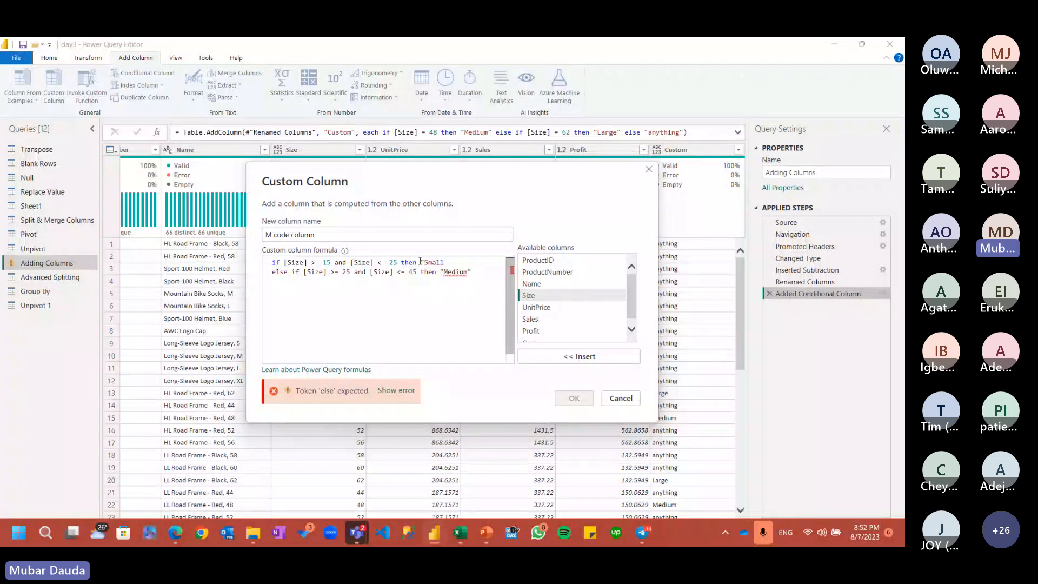
key(Right)
key(Right)
key(Right)
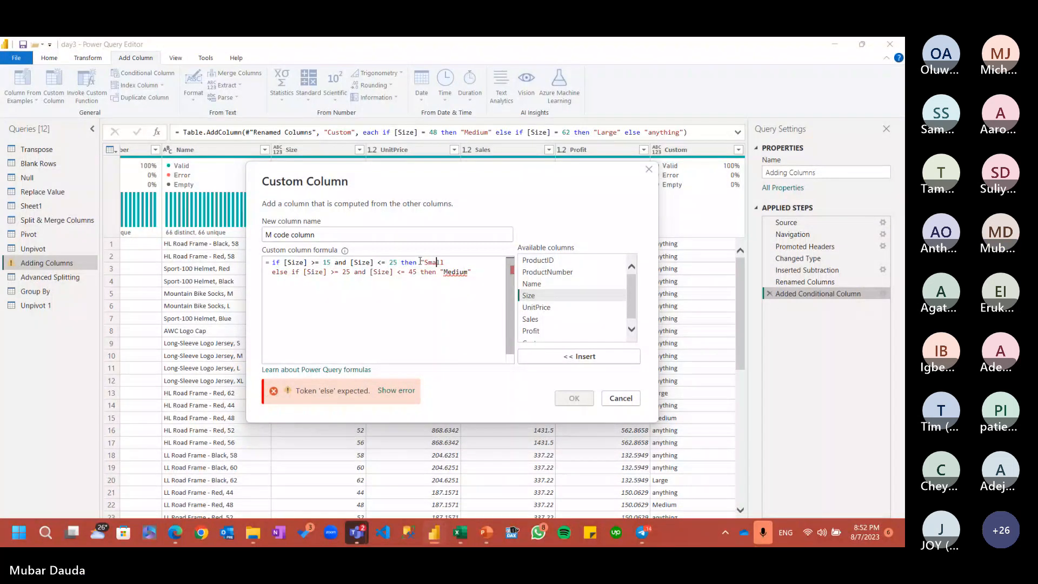
key(End)
text(")
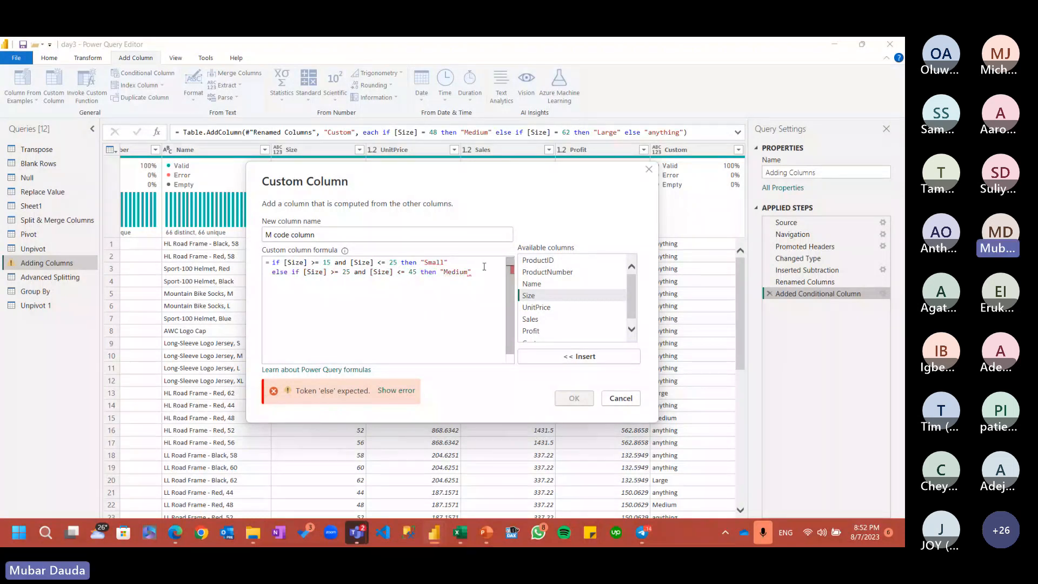
Step: Finish the formula with else "Large" on a new line, create the custom column, and review its rows
key(Return)
text(else)
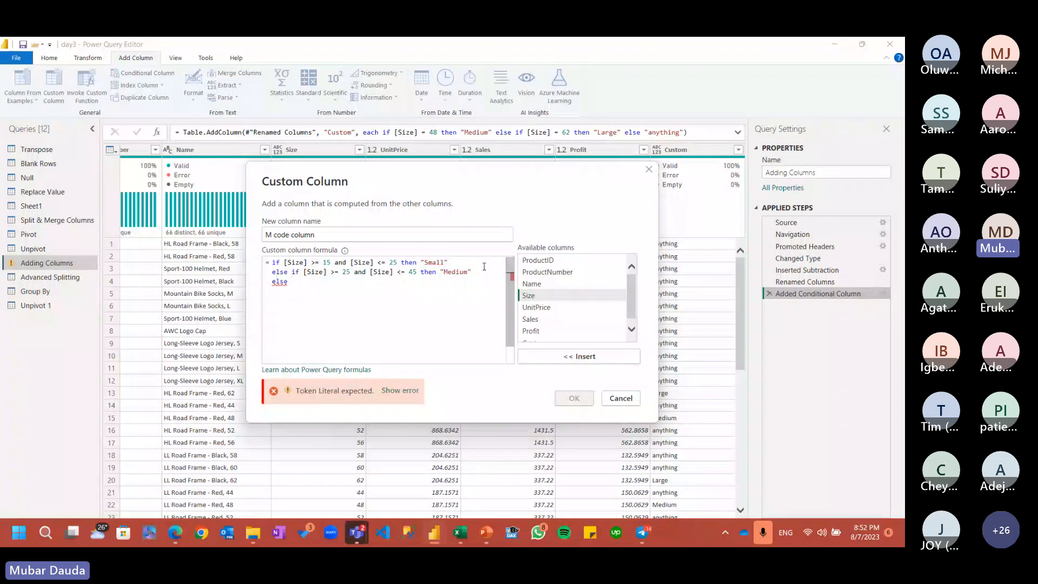
text( ")
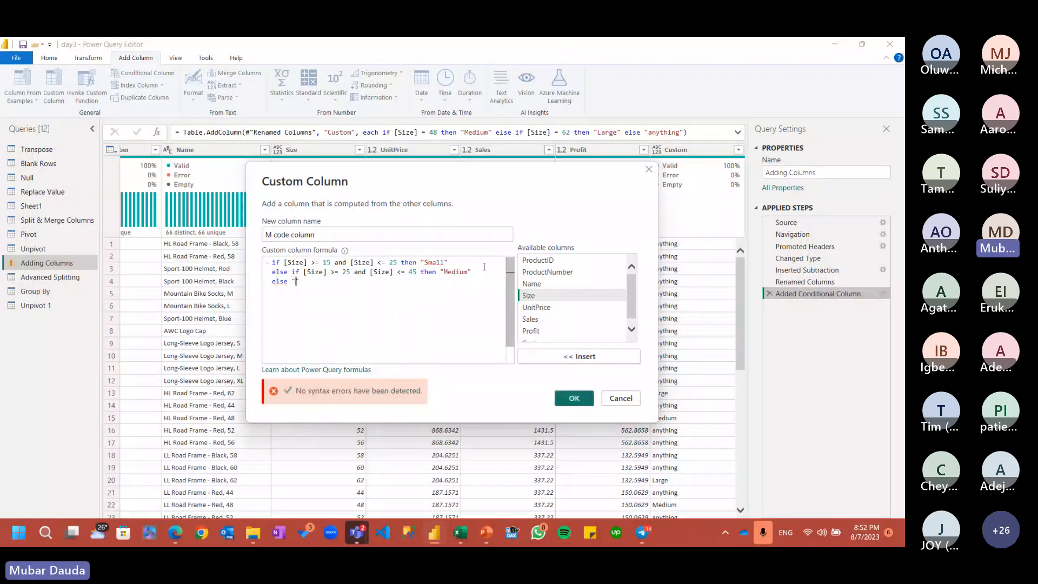
text(Large)
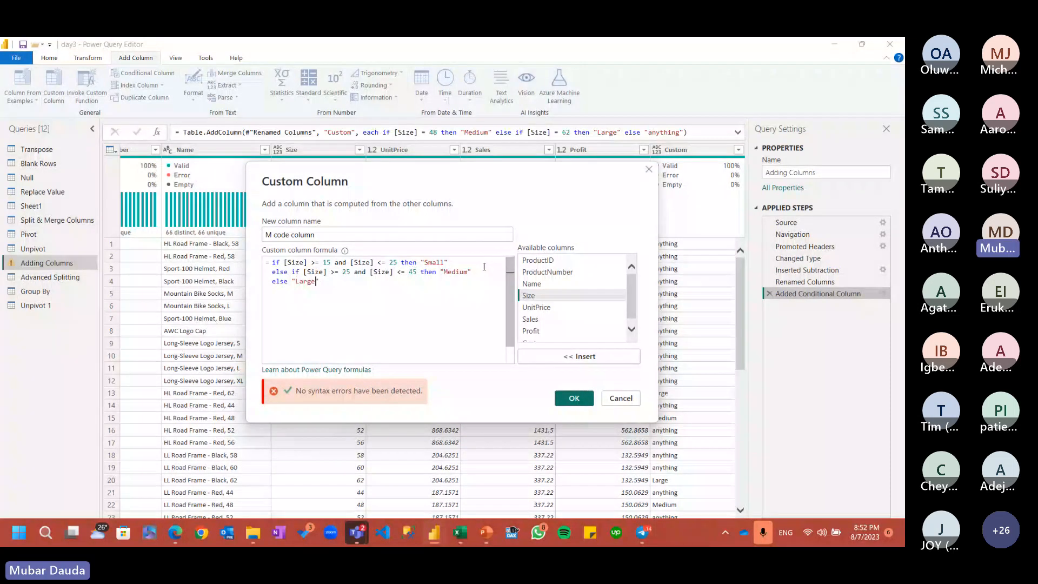
click(575, 399)
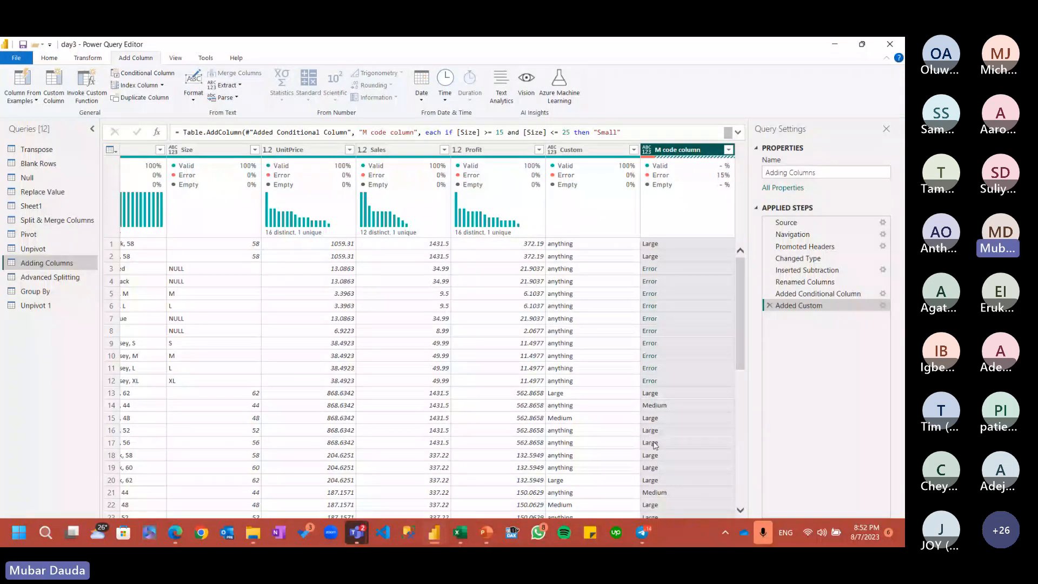
scroll(655, 444, down, 9)
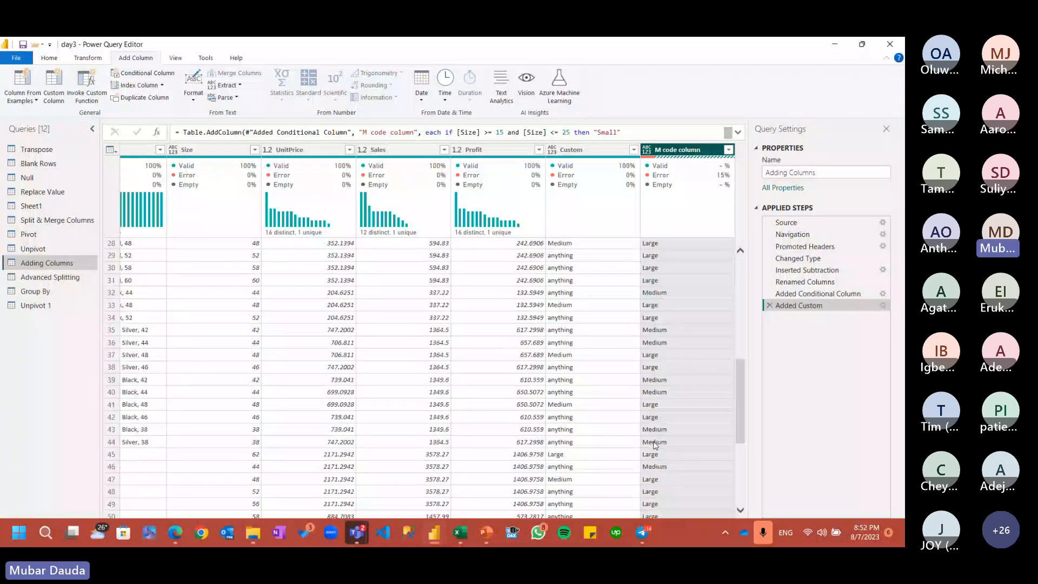
scroll(655, 443, up, 9)
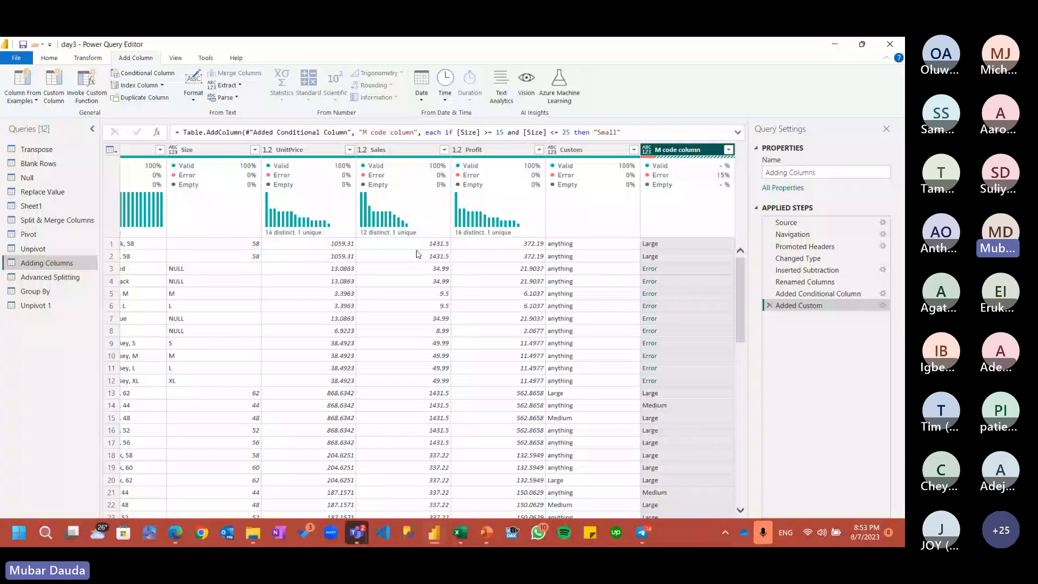
Step: Examine both Split Column by Delimiter steps in the Advanced Splitting query
click(50, 277)
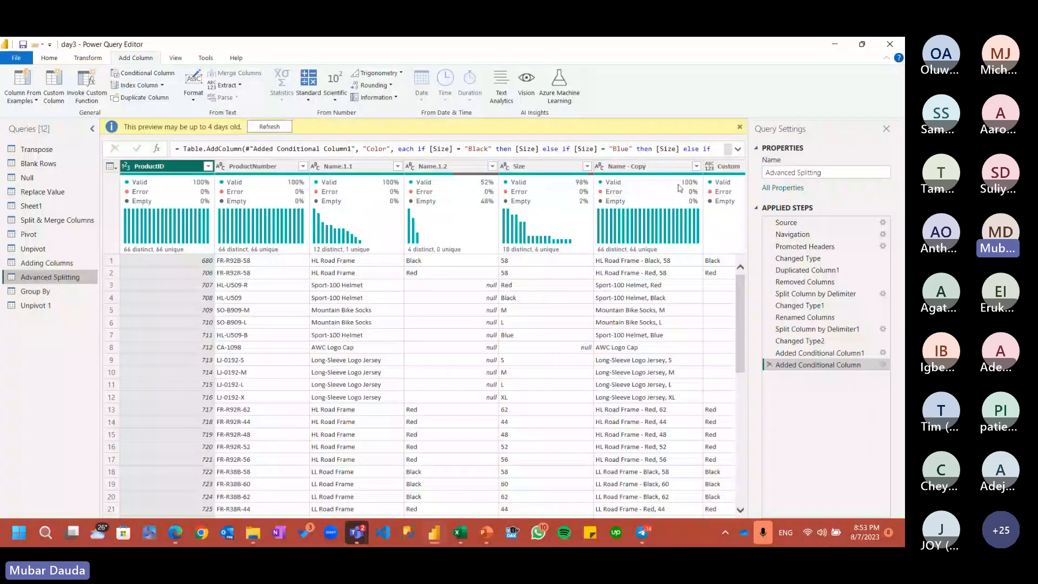
click(791, 296)
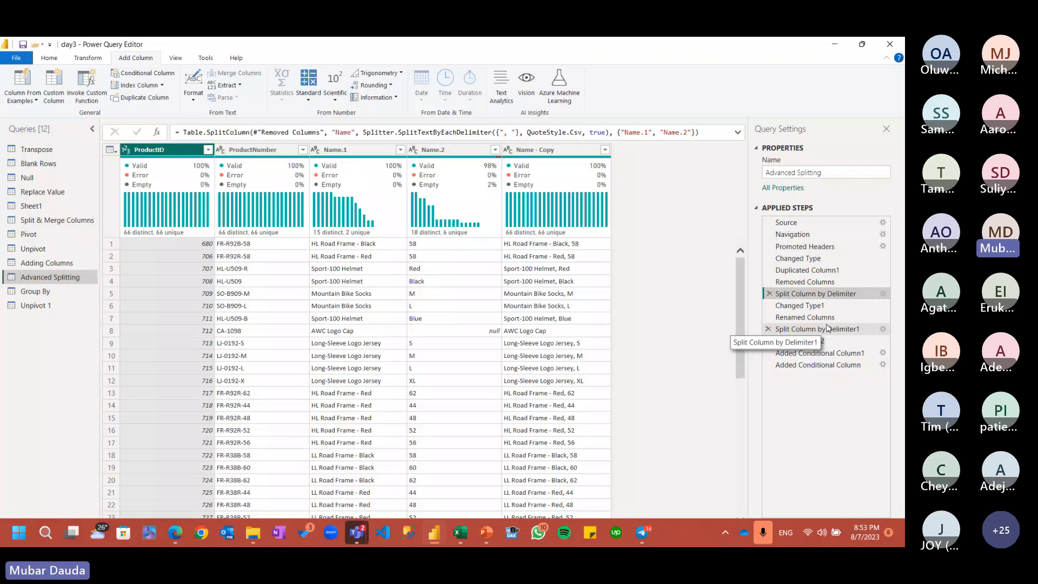
click(826, 328)
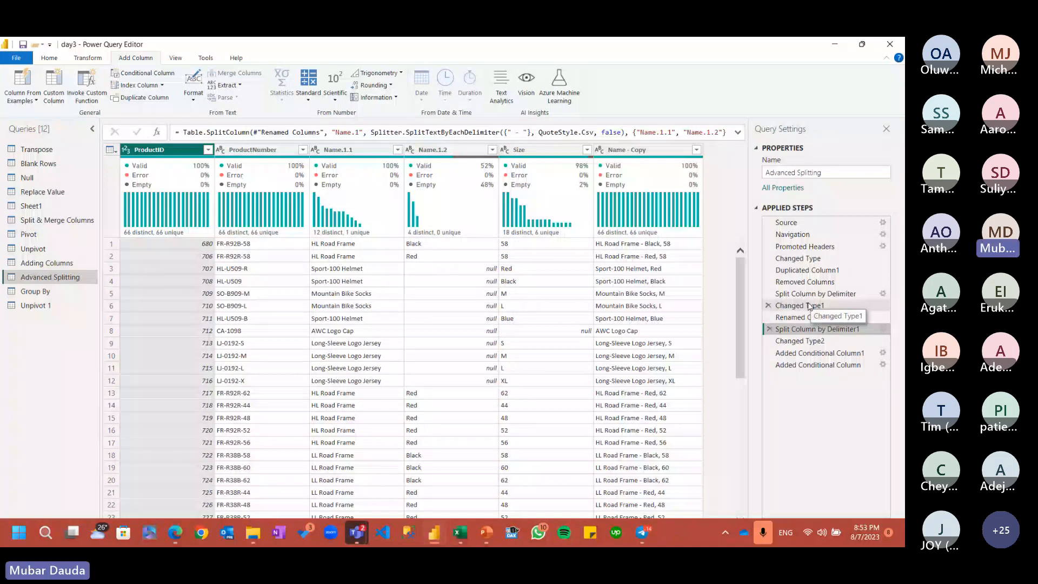
Step: Edit the first Split Column by Delimiter formula to use Splitter.SplitTextByAnyDelimiter with the delimiters ", " and " - ", and check the split columns
click(811, 294)
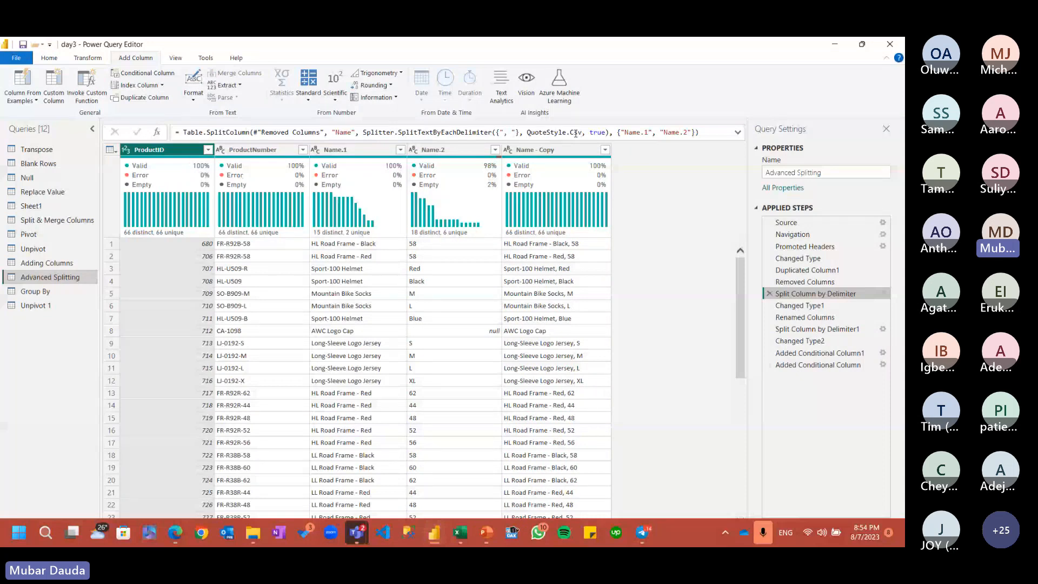
click(738, 133)
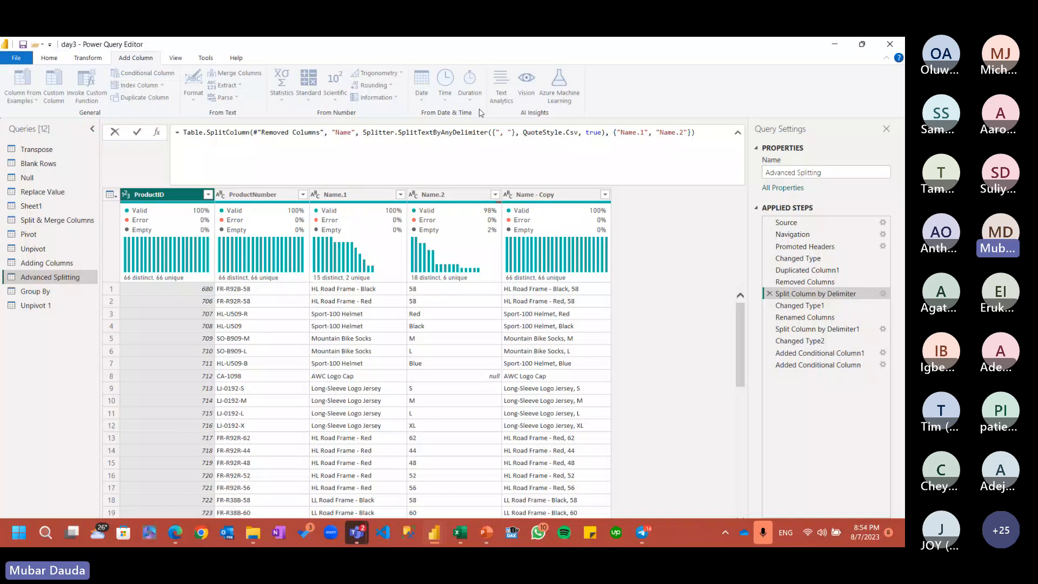
click(514, 132)
text(, )
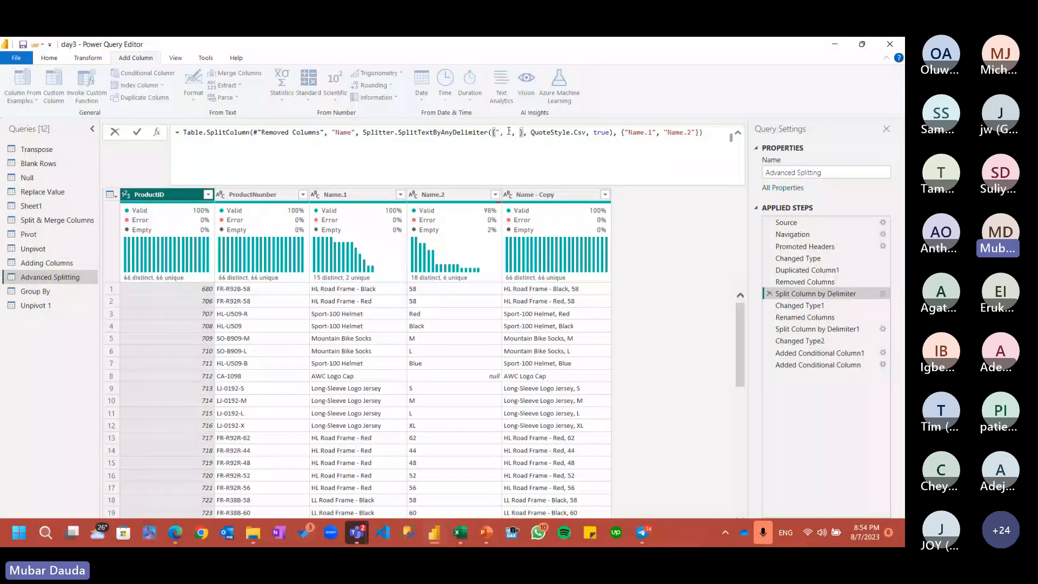
text(")
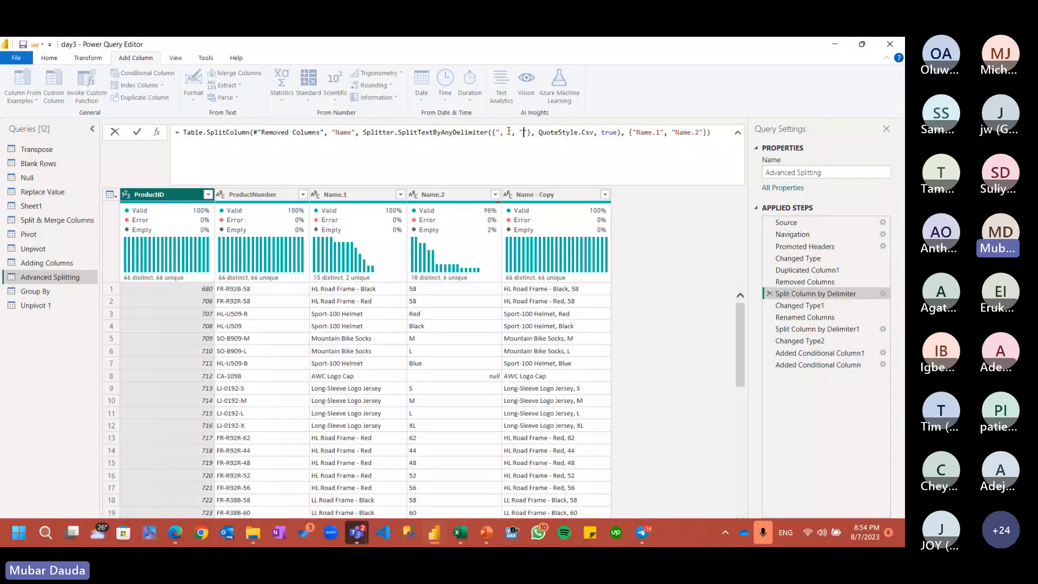
text( -)
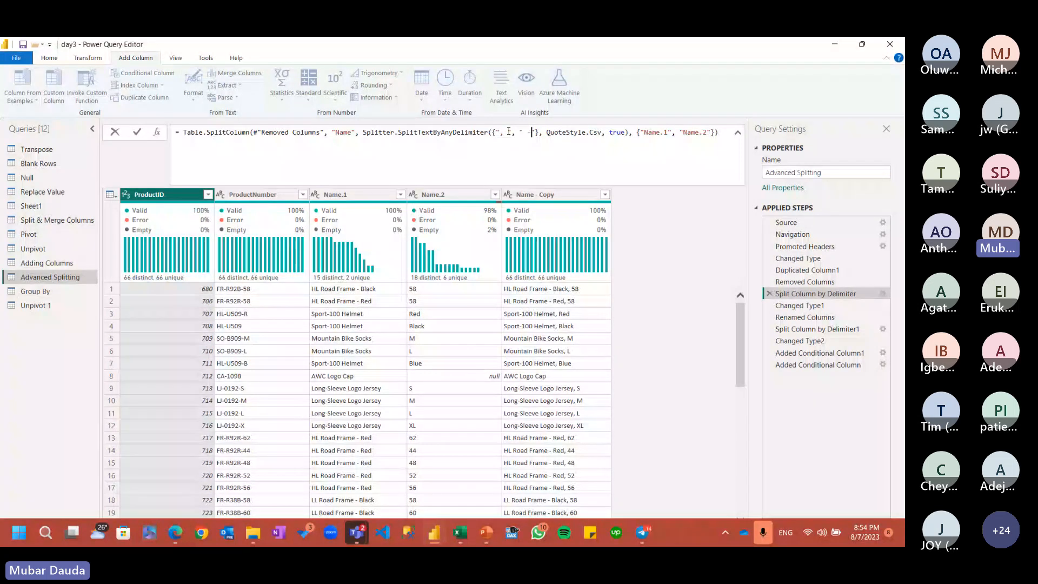
text( ")
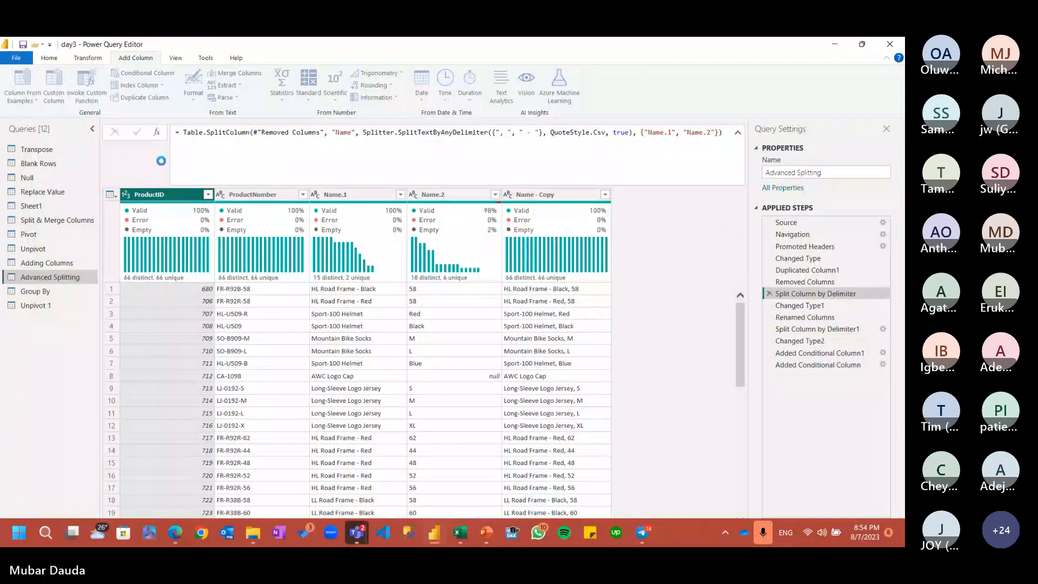
key(Return)
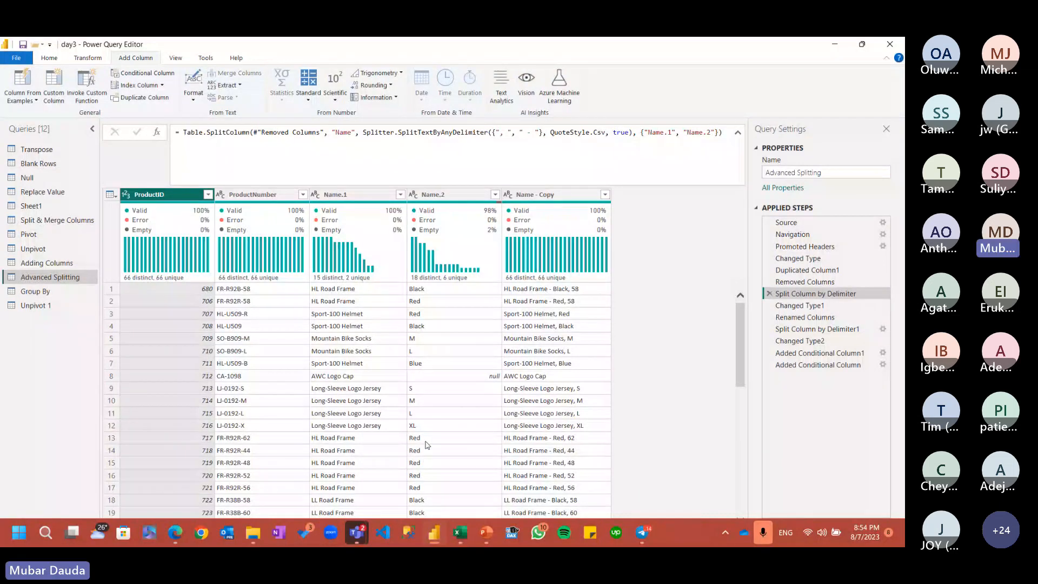
scroll(417, 354, down, 3)
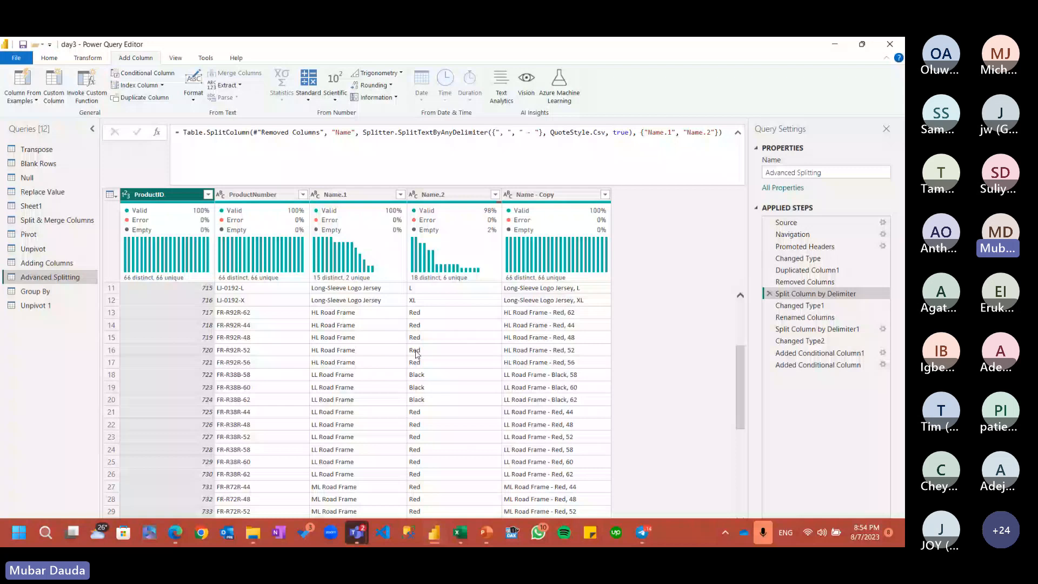
scroll(419, 324, up, 3)
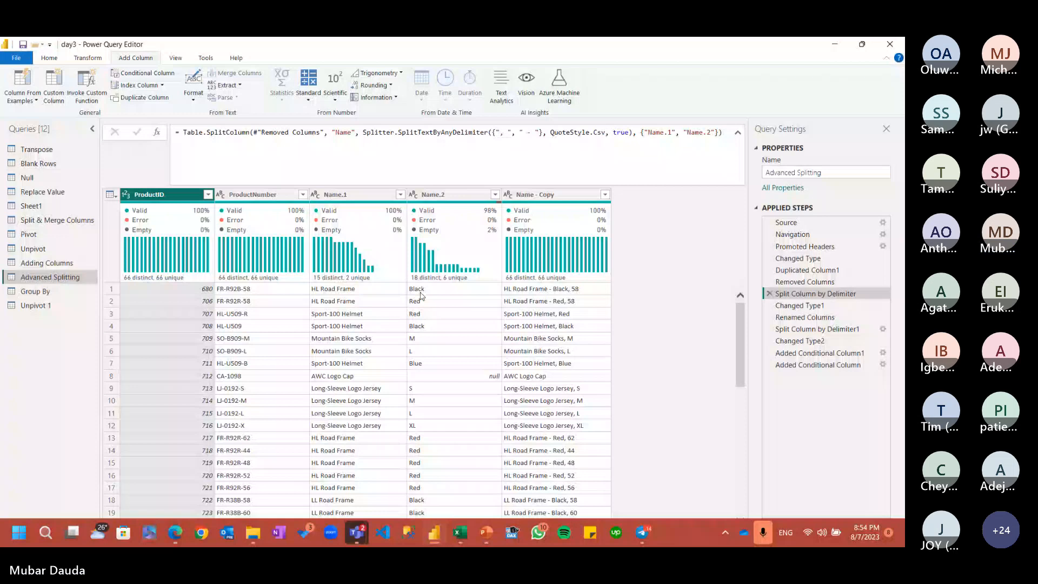
Step: Switch to PowerPoint to check the Module 3 lesson objectives slide and return to Power Query
key(alt+Tab)
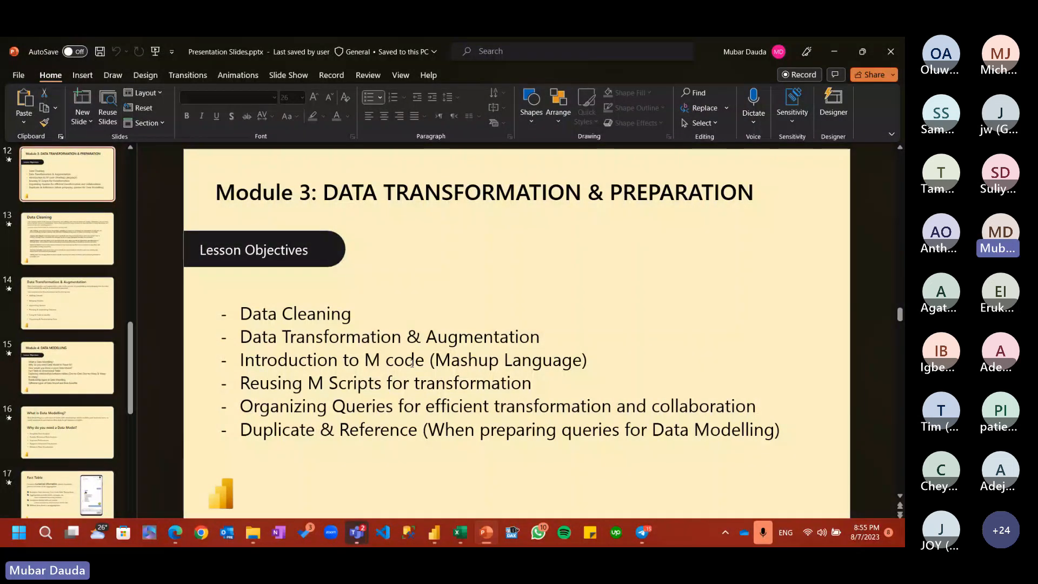
key(alt+Tab)
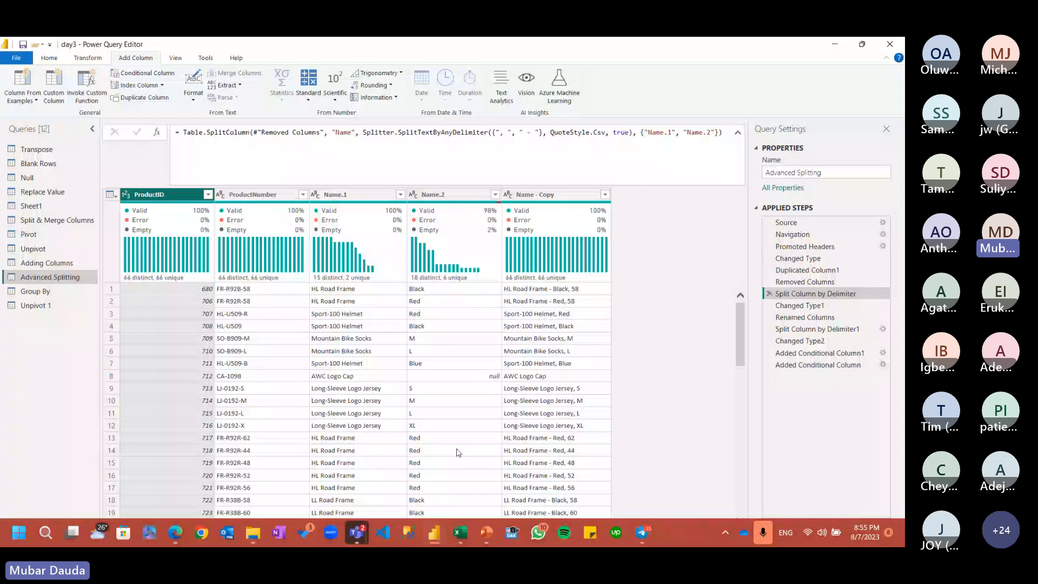
Step: Switch to the Power BI Masterclass meeting in Teams, read the recent chat messages, and minimize the meeting window
click(361, 535)
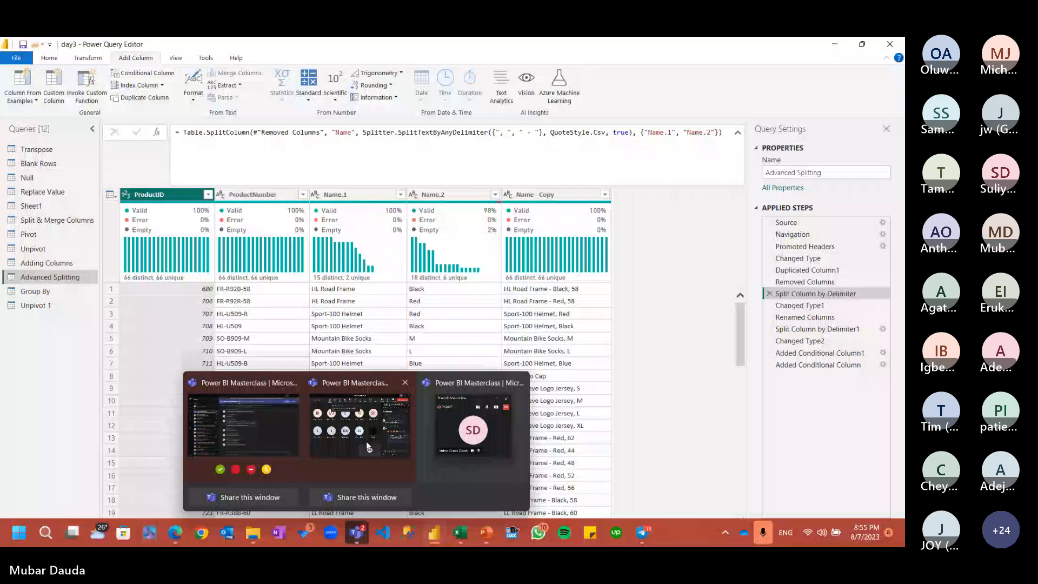
click(359, 427)
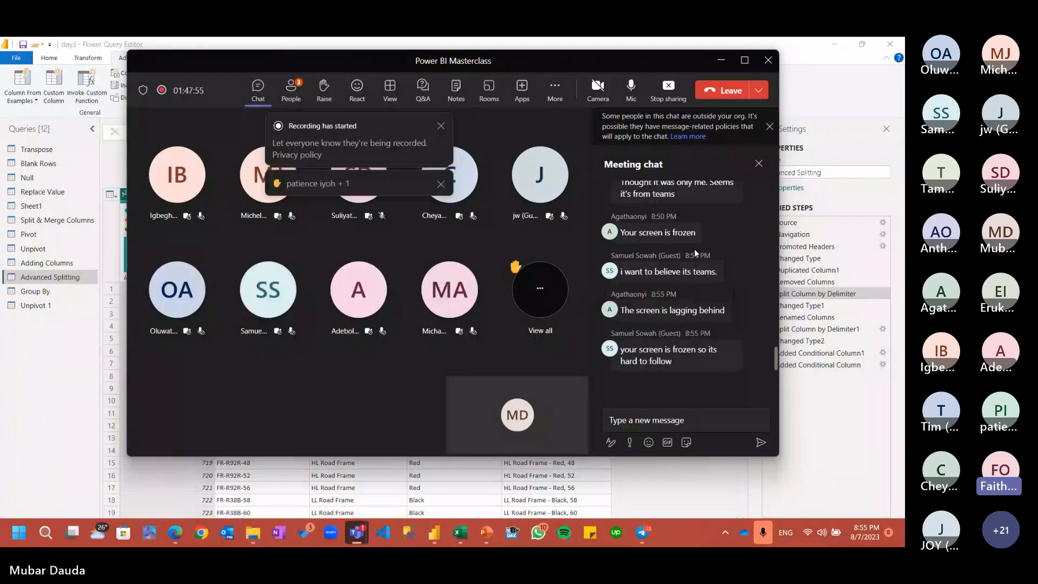
scroll(693, 249, up, 3)
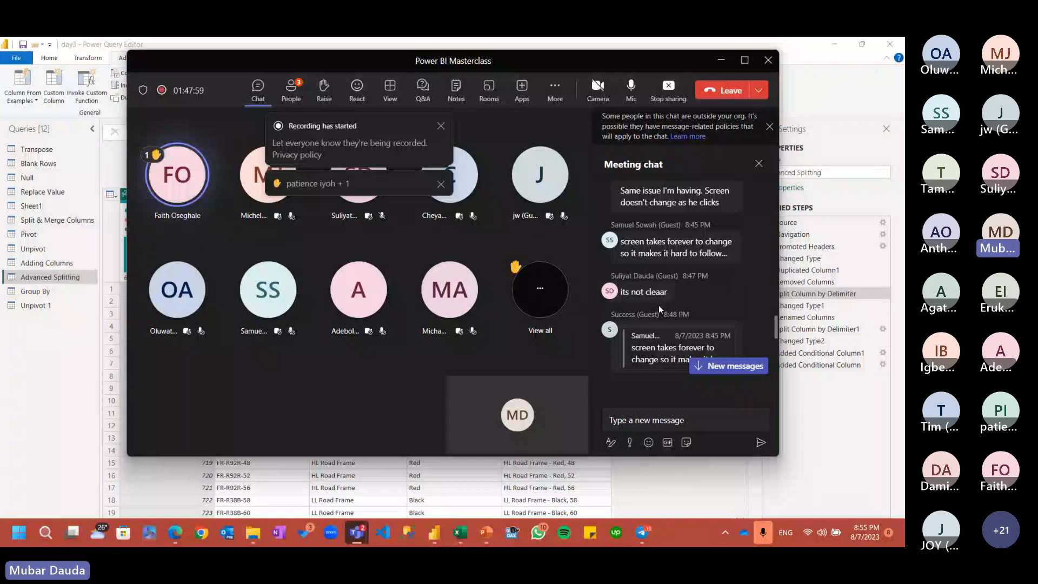
scroll(658, 305, down, 3)
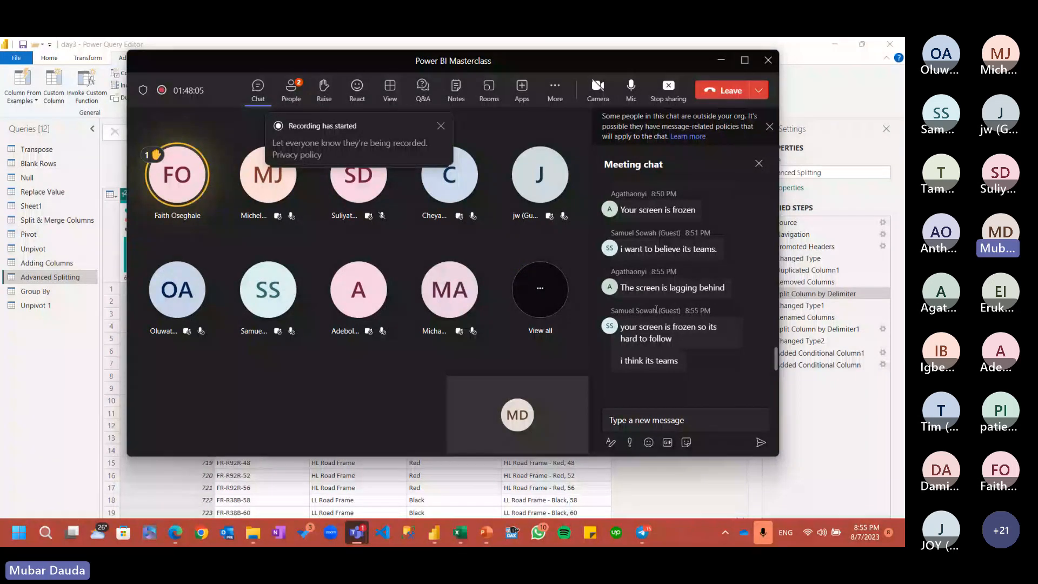
mouse_move(653, 318)
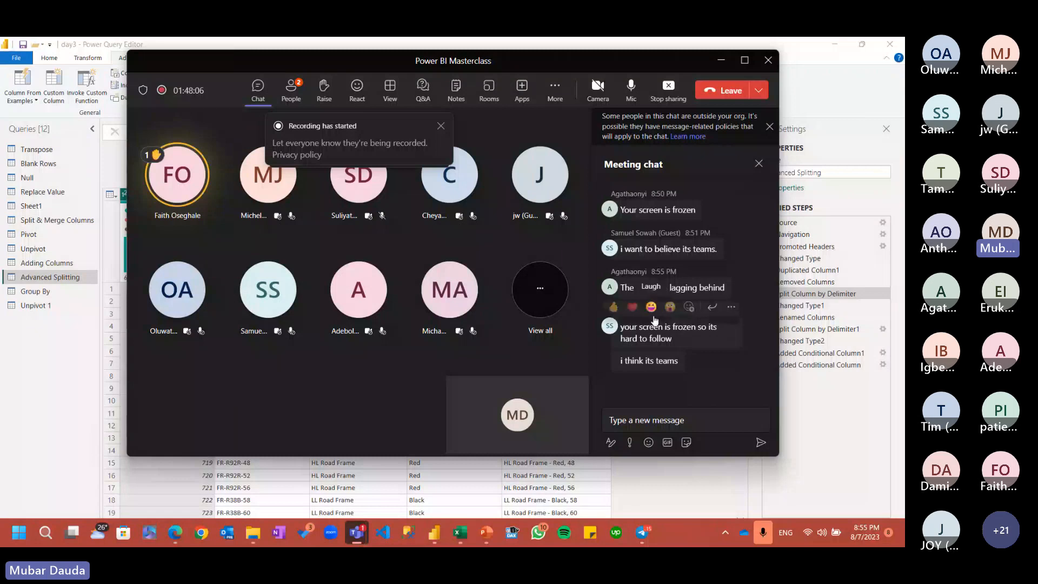
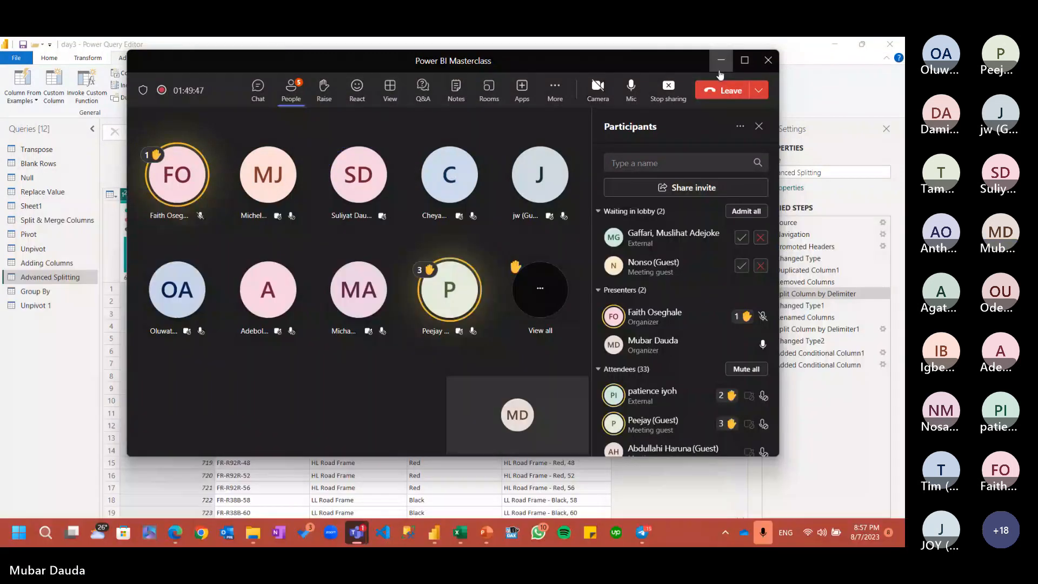
click(720, 61)
Step: View the Pivot and Unpivot 1 queries, and switch to the Excel workbook with the source table
click(70, 233)
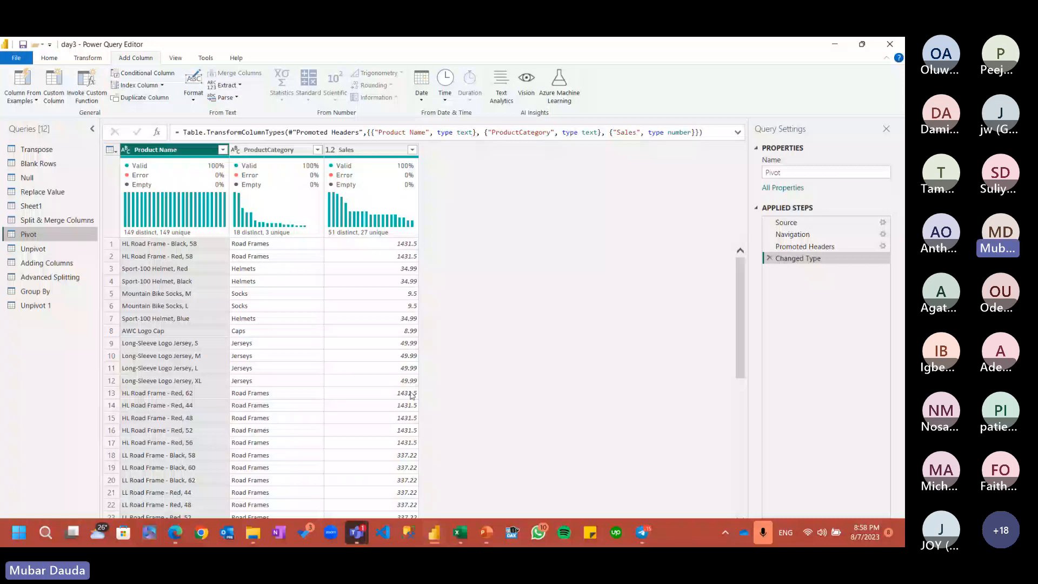
click(38, 305)
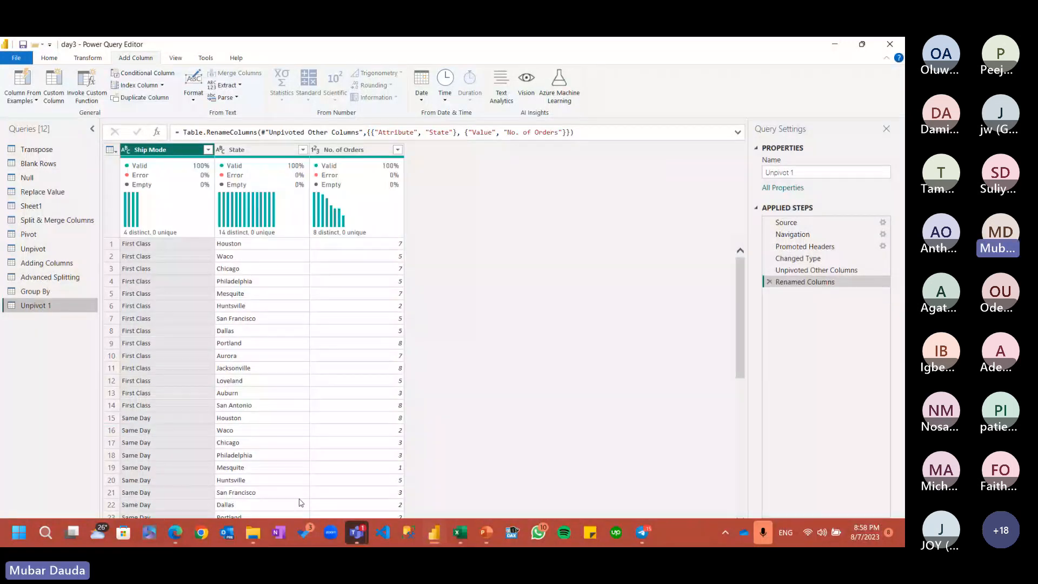
click(464, 533)
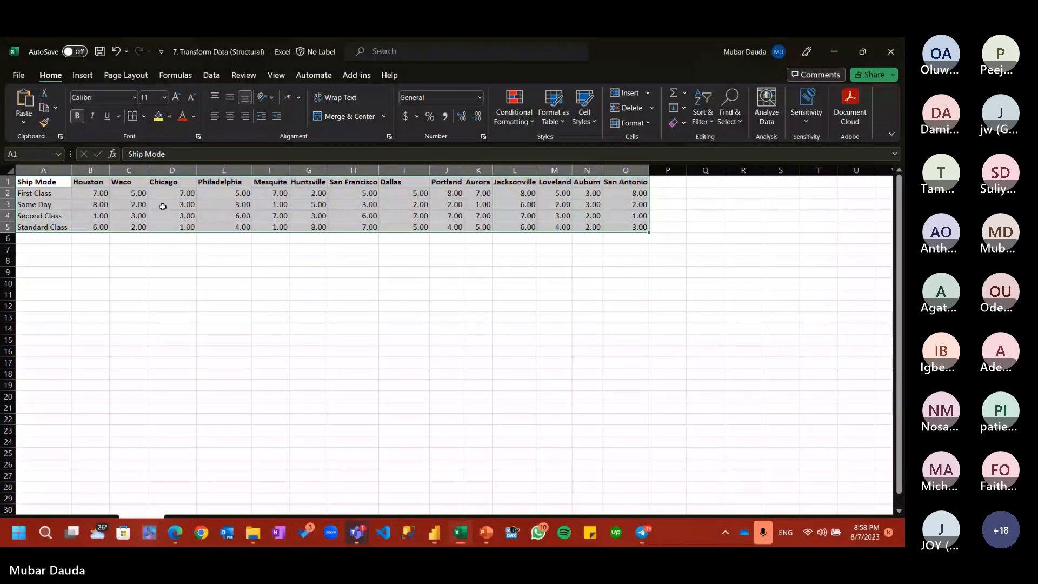
Step: Examine the Ship Mode table's city columns and order values in the range A1:O5
click(47, 180)
drag(54, 187, 139, 205)
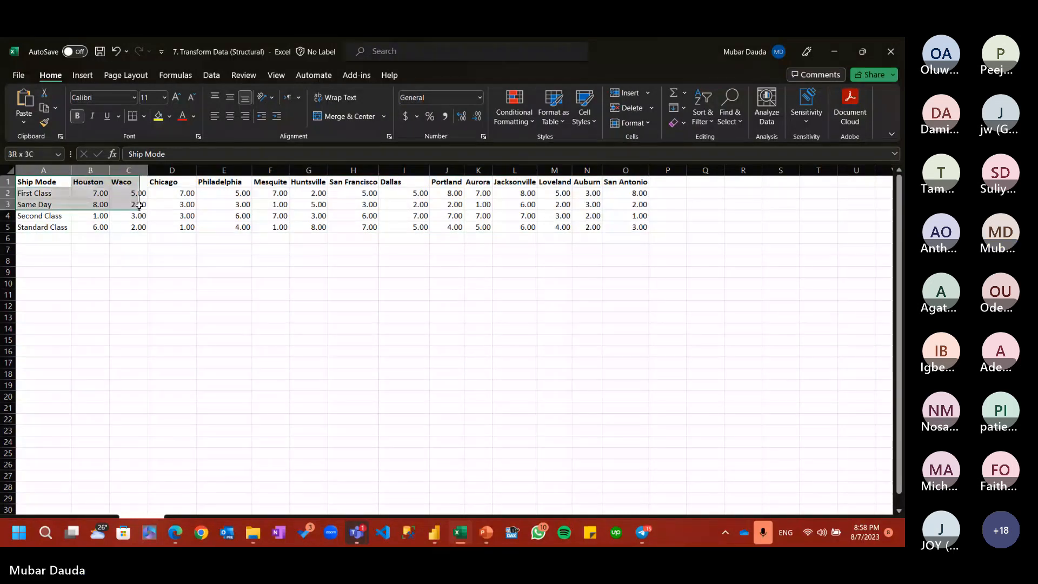
key(ctrl+a)
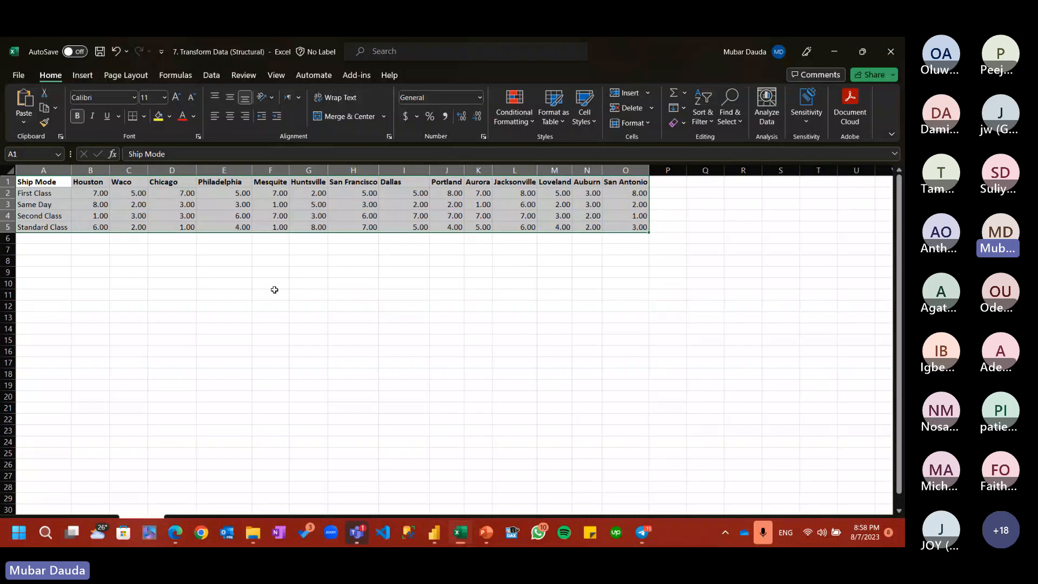
click(233, 215)
drag(38, 182, 101, 218)
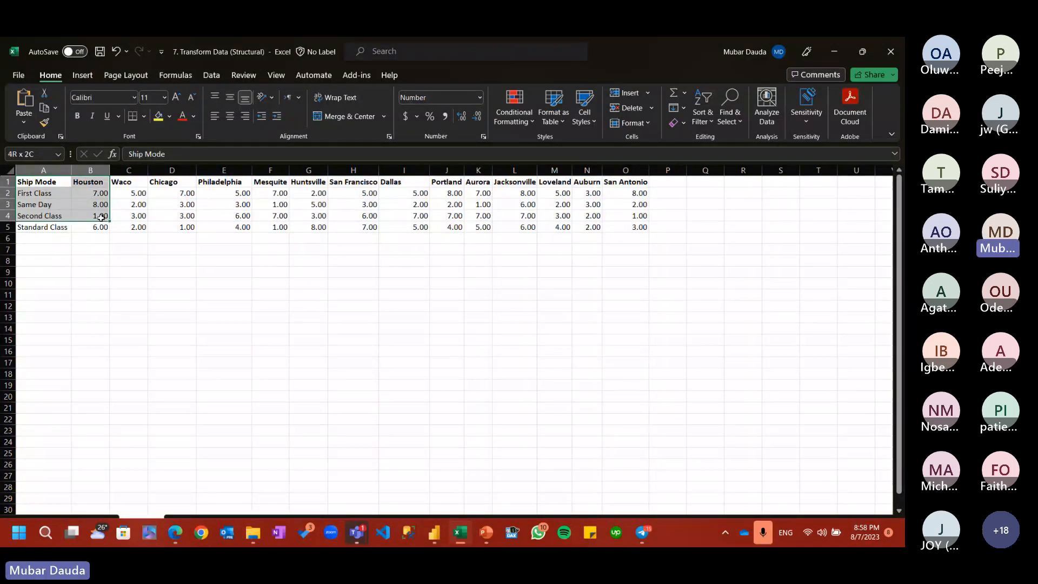
click(39, 183)
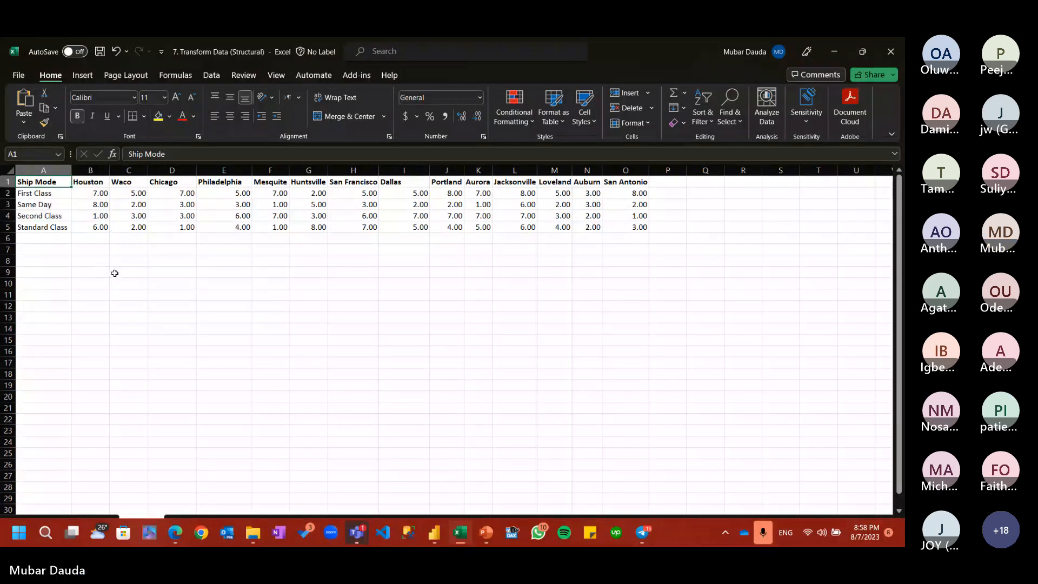
Step: Start a new table's header row with category in C10, Jan-23 in D10 and Feb 2023 in E10
click(136, 283)
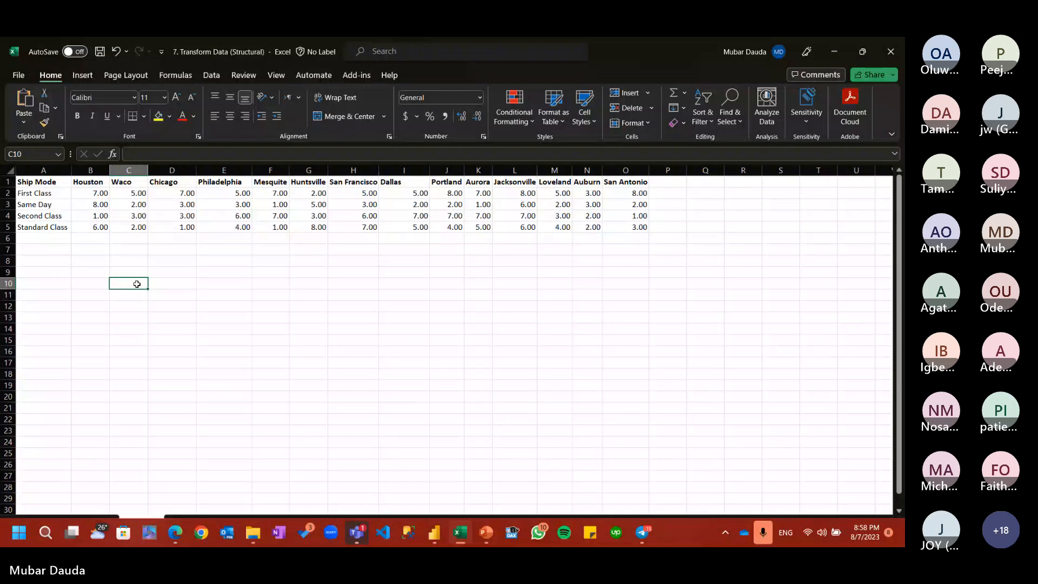
text(categ)
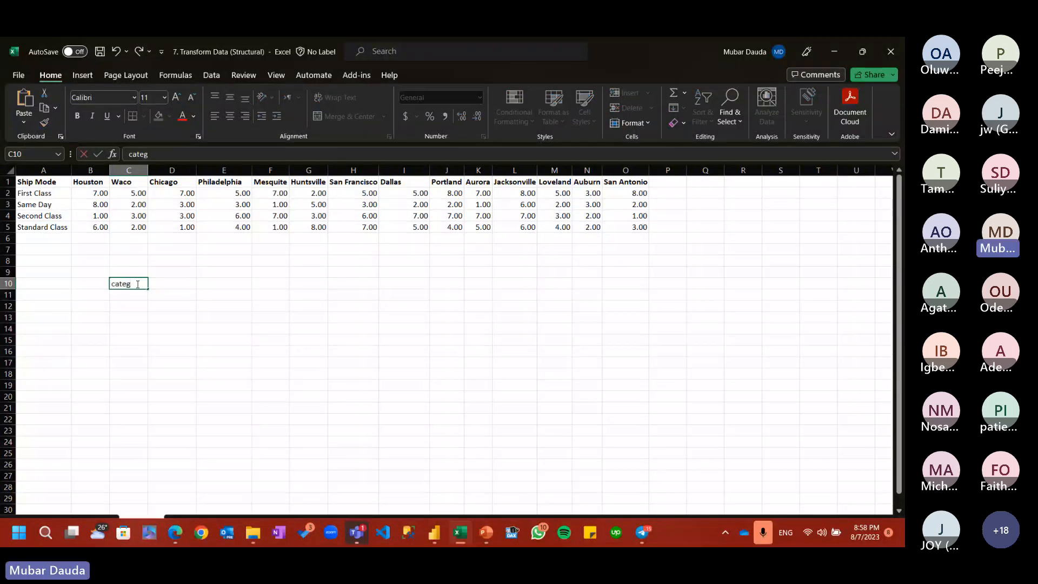
text(ory)
key(Tab)
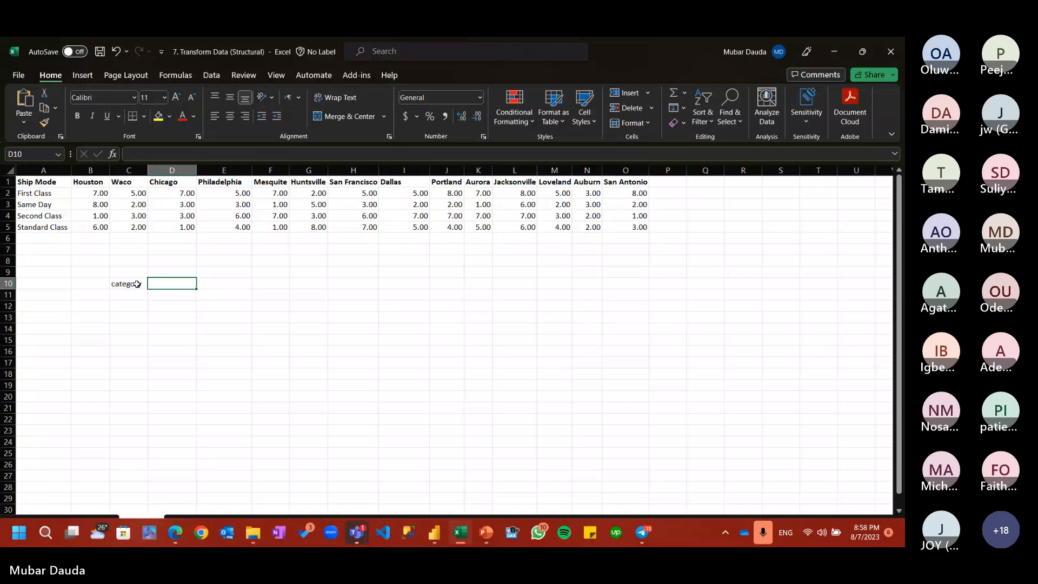
text(Jan-23)
key(Tab)
text(Feb)
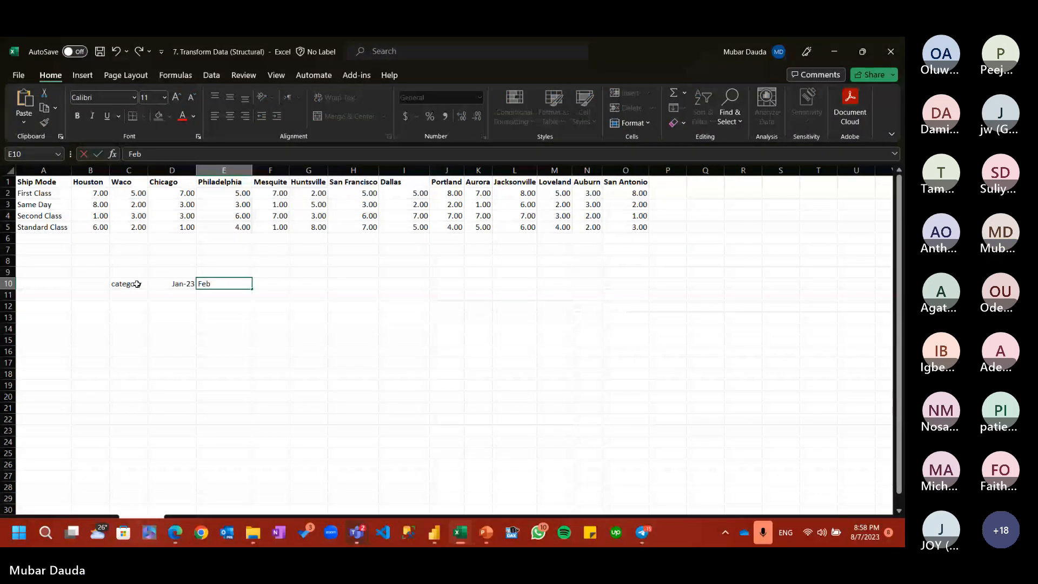
text( 20)
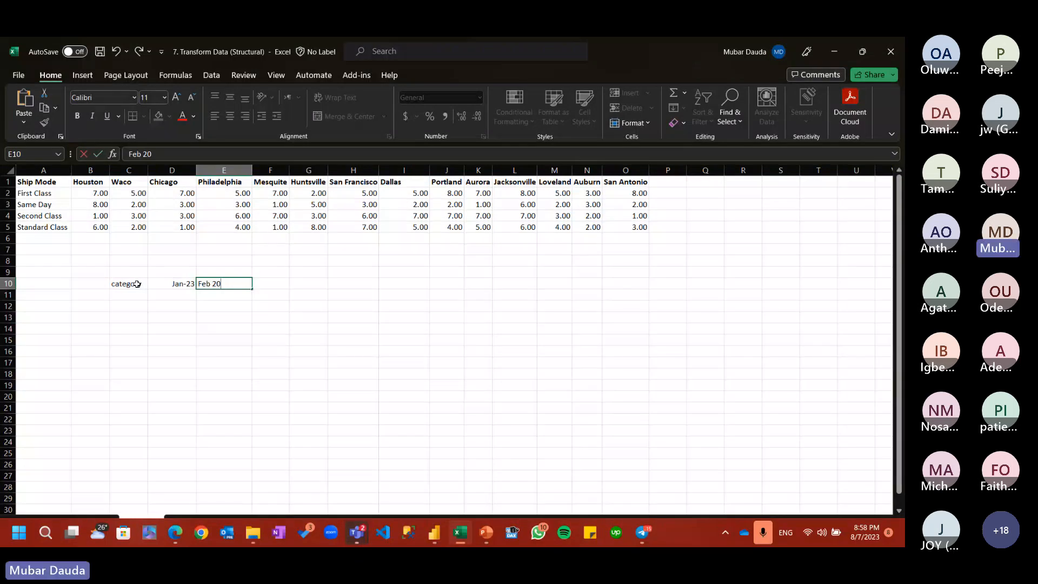
text(23)
key(Tab)
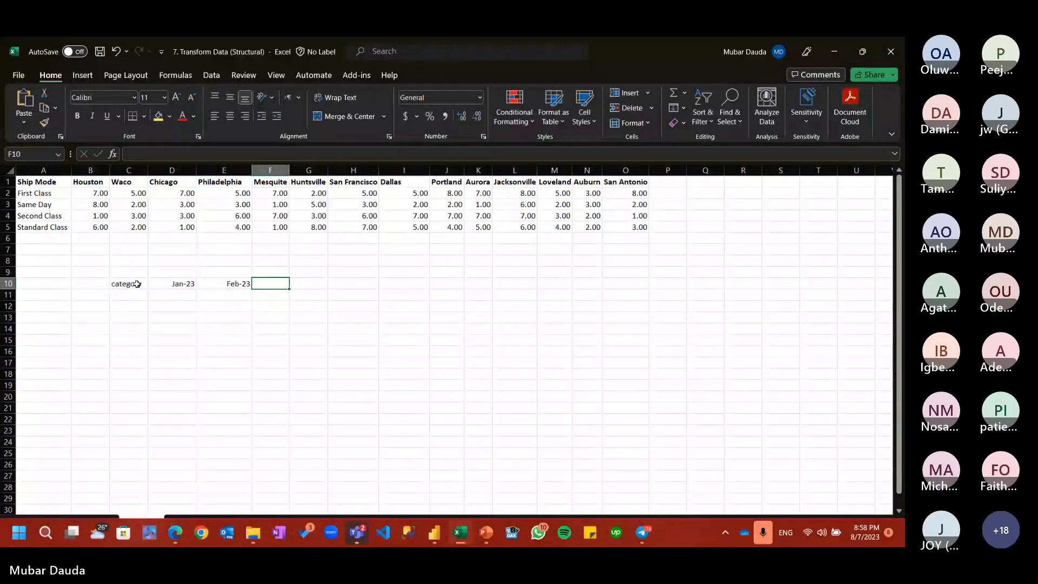
Step: Continue the header row with March 2023 in F10, April 2023 in G10 and May 2023 in H10
text(march 2)
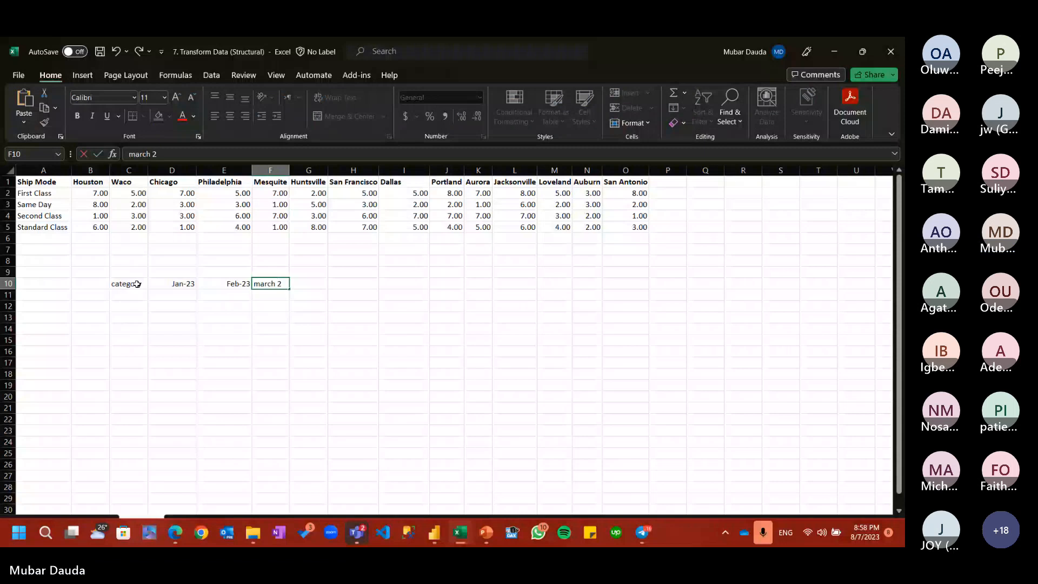
text(0)
key(Tab)
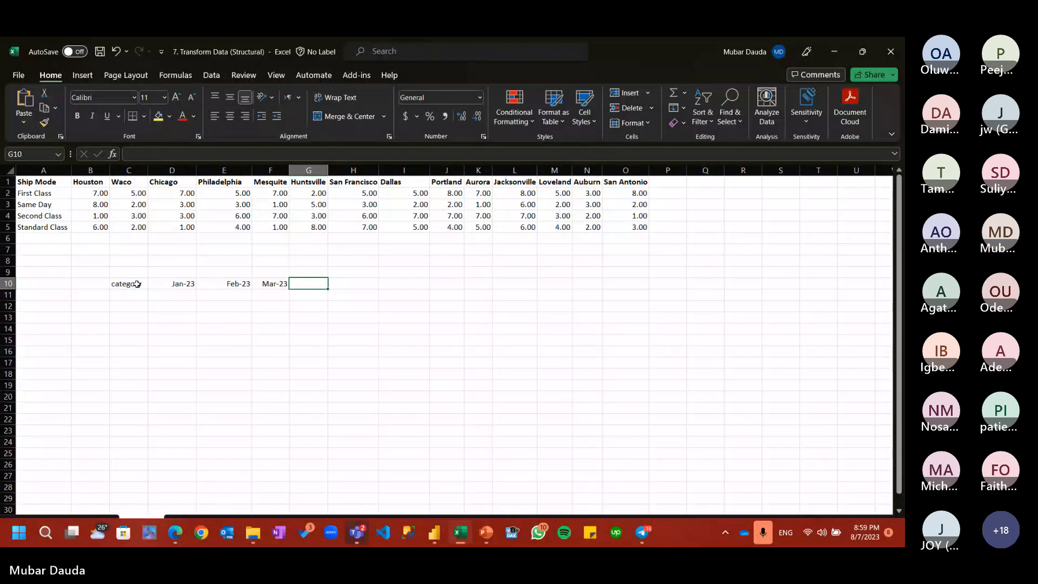
text(a)
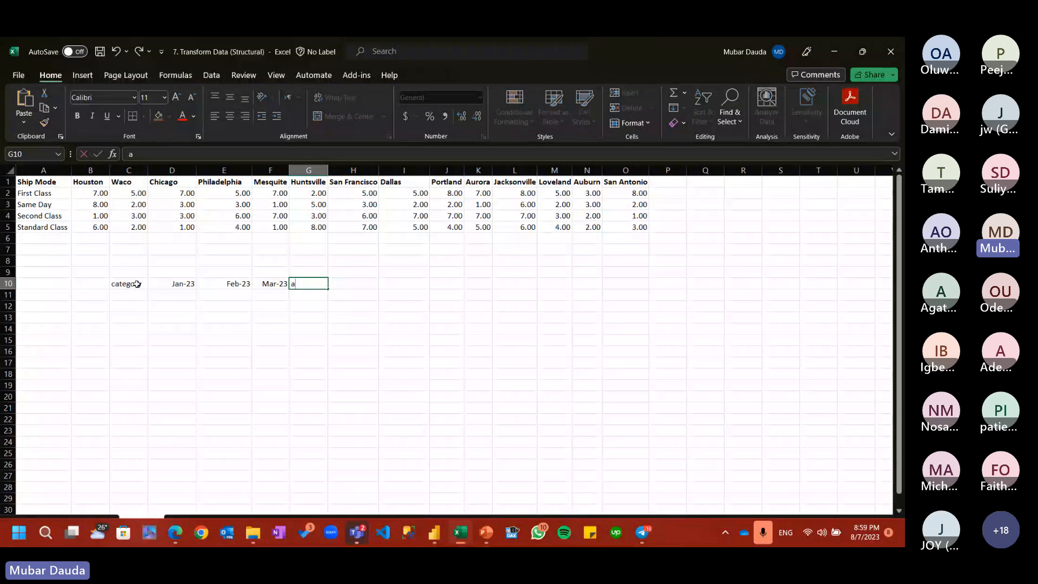
text(pril 20)
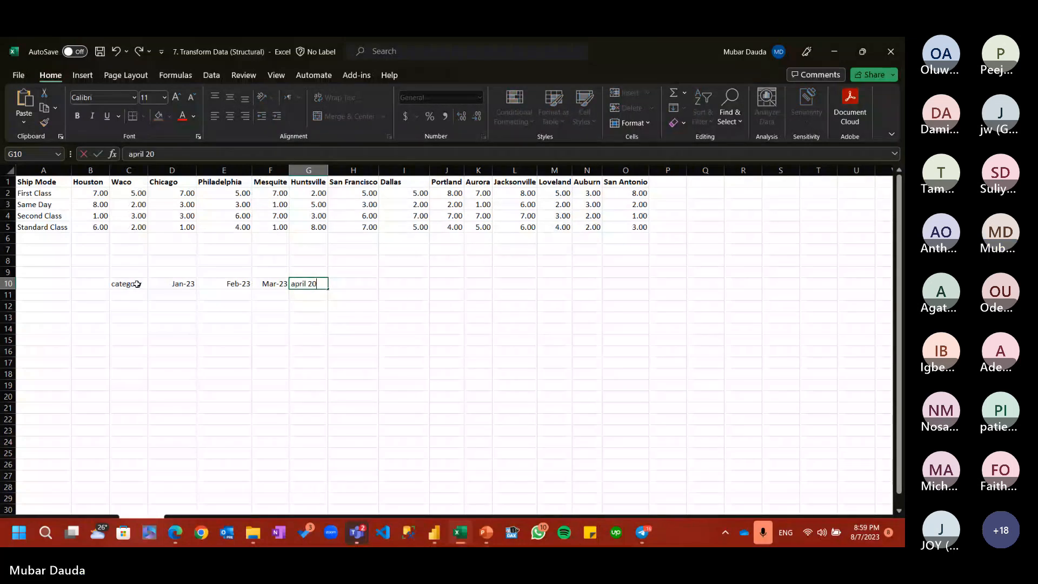
text(23)
key(Tab)
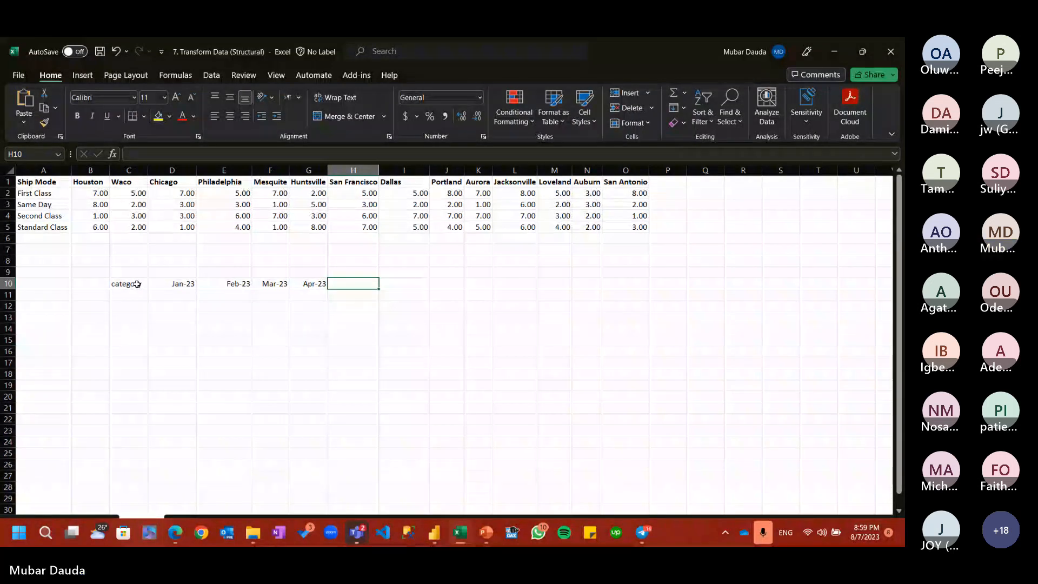
text(may 2023)
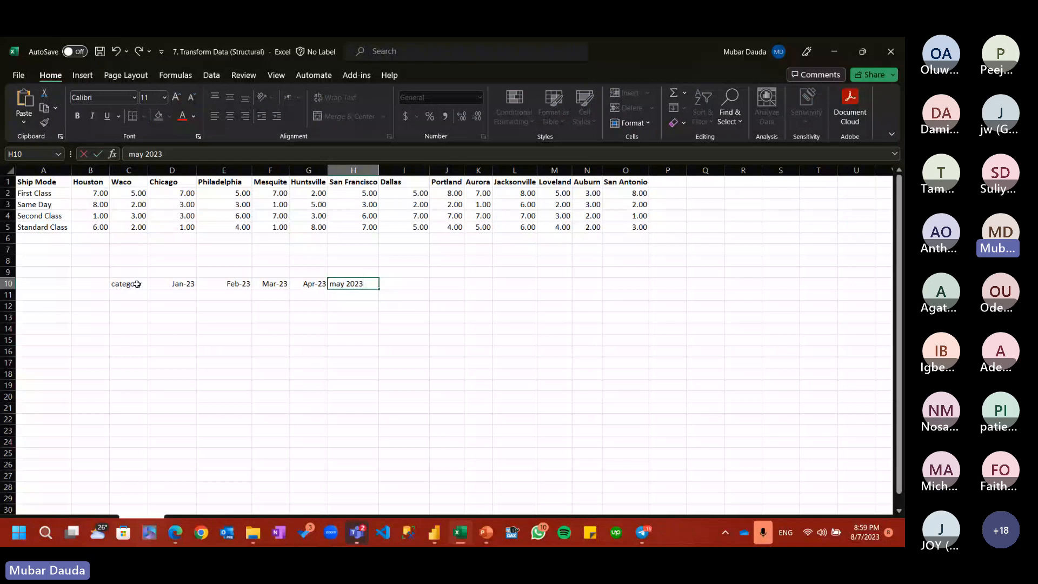
key(Tab)
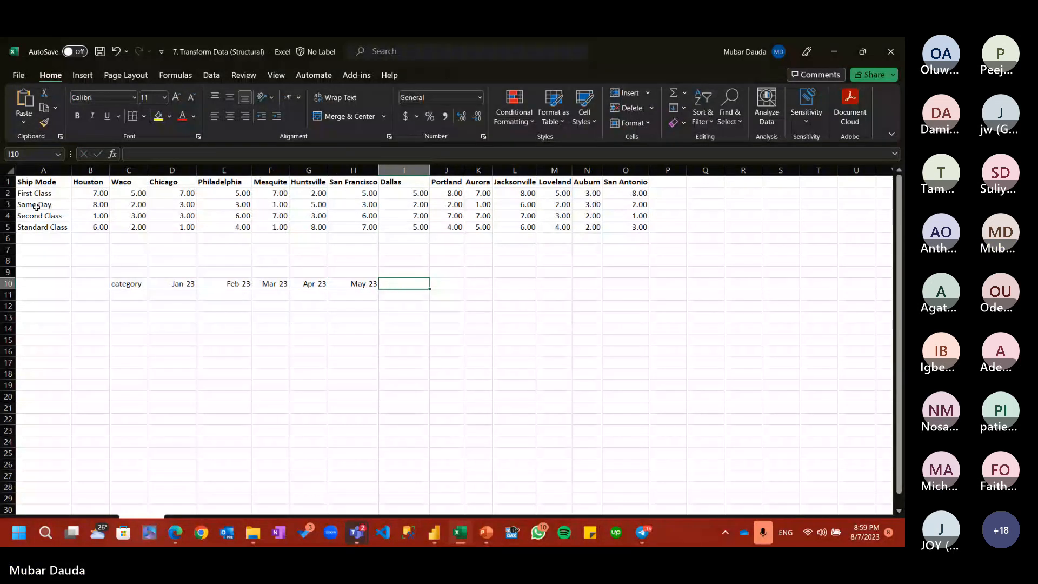
Step: Copy the ship mode rows A2:G5 to C11 below the new headers and clear the surplus values in I11:I14
drag(34, 193, 306, 226)
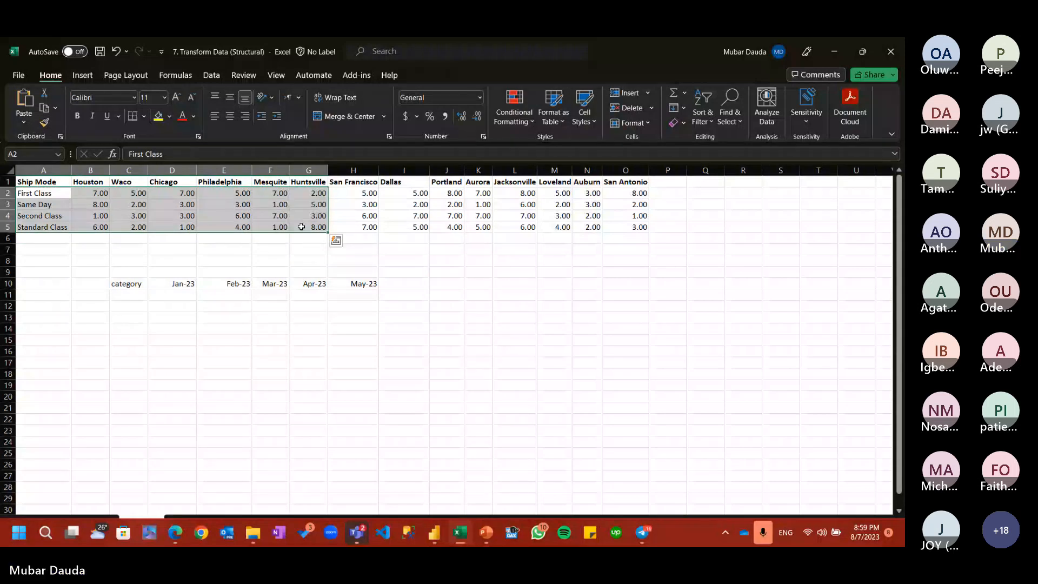
key(ctrl+c)
click(129, 295)
key(ctrl+v)
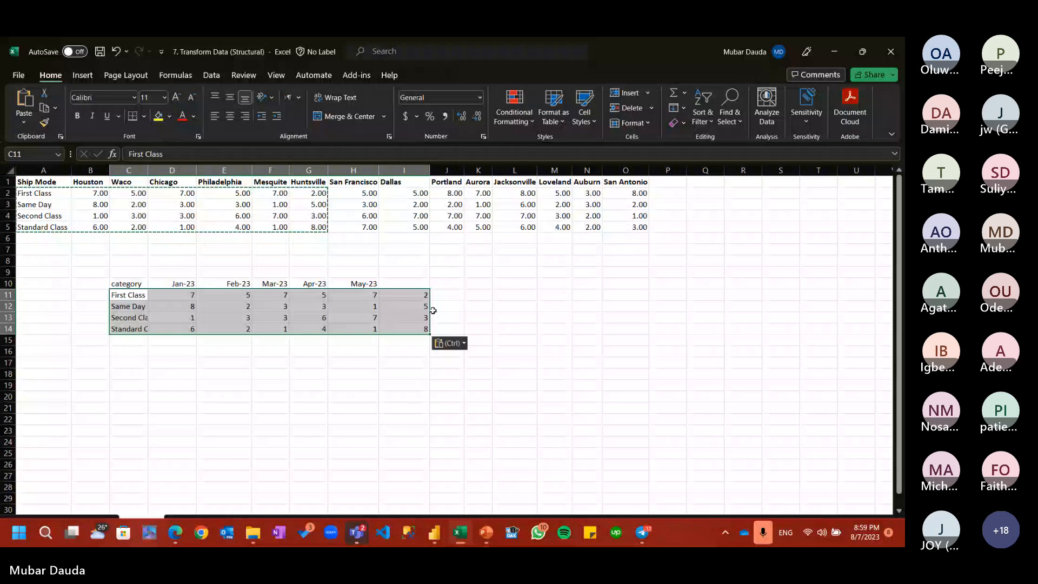
click(423, 306)
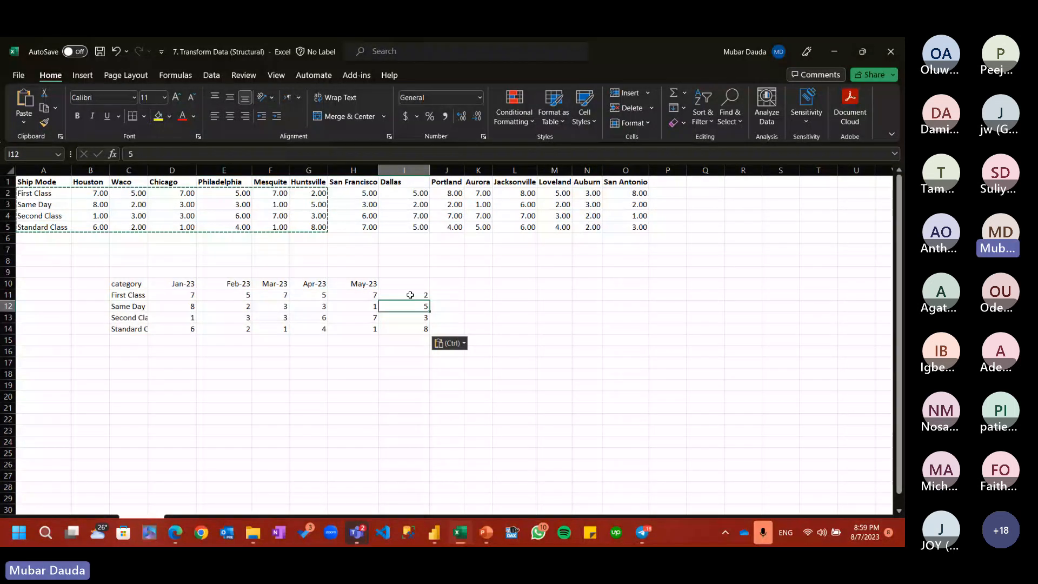
drag(410, 295, 411, 328)
key(Delete)
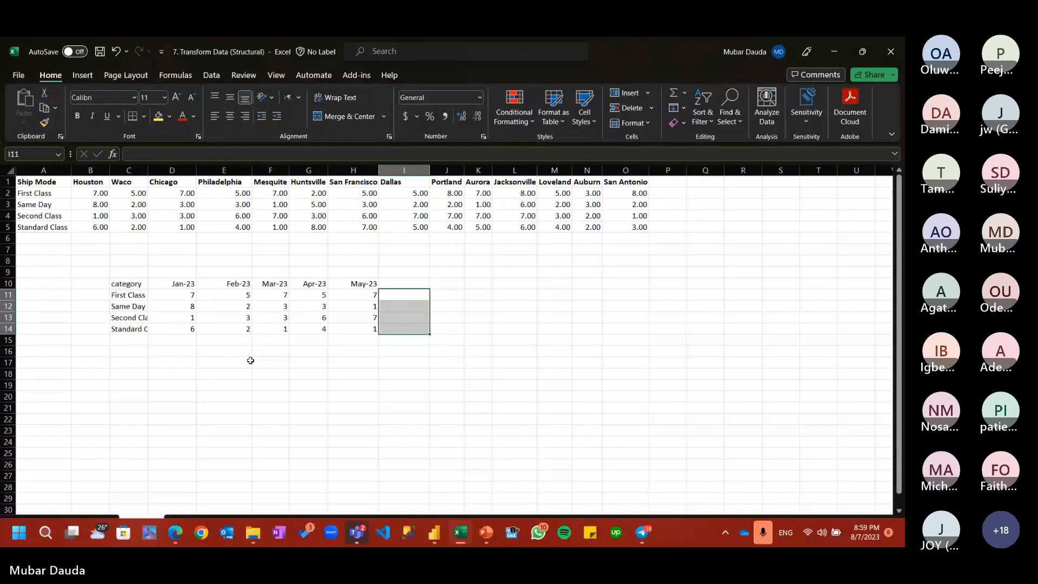
Step: Convert the new data range C10:H14 into an Excel table with headers
drag(133, 283, 140, 298)
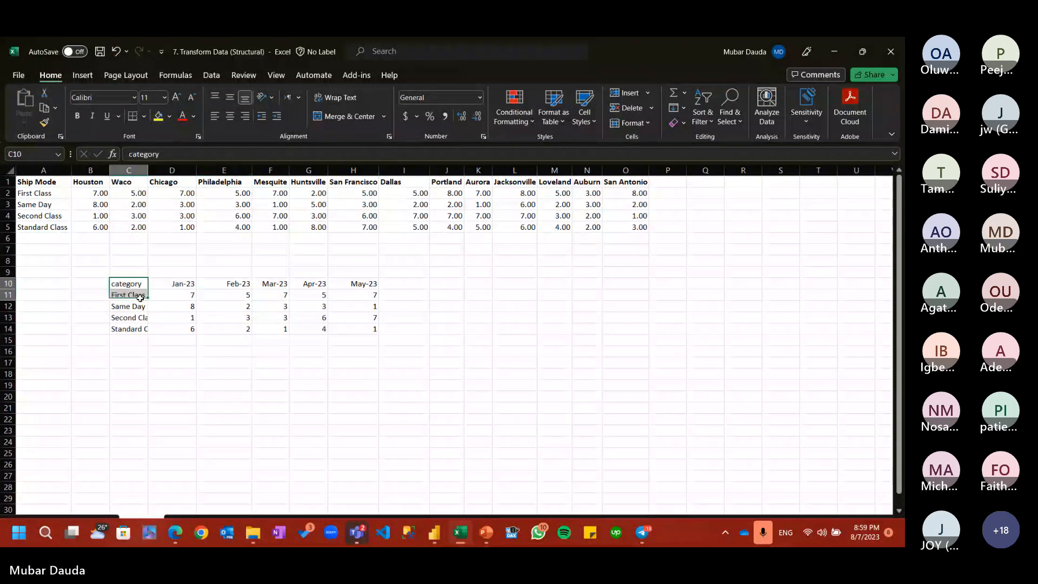
key(ctrl+a)
key(ctrl+t)
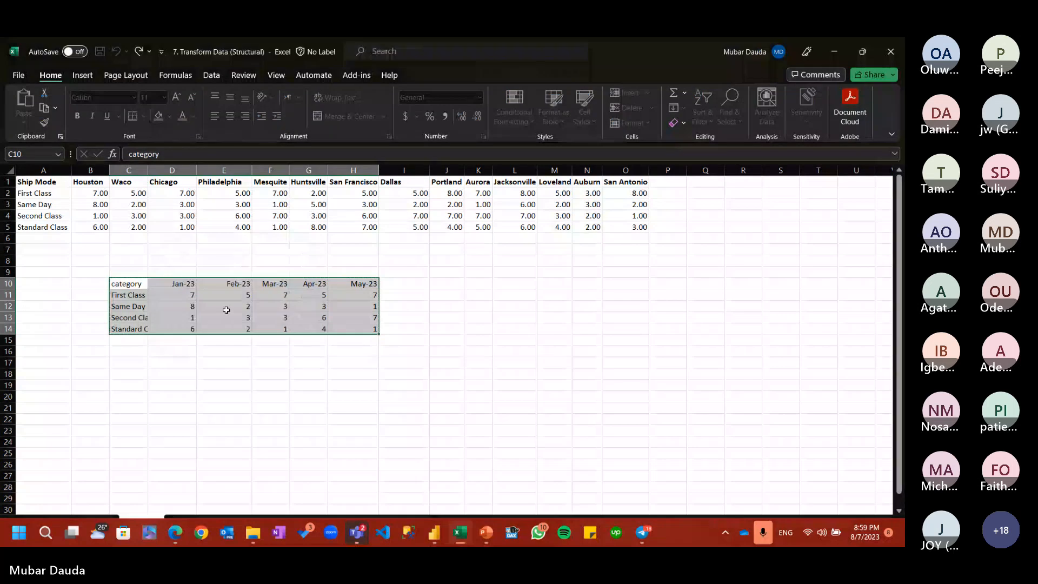
key(Return)
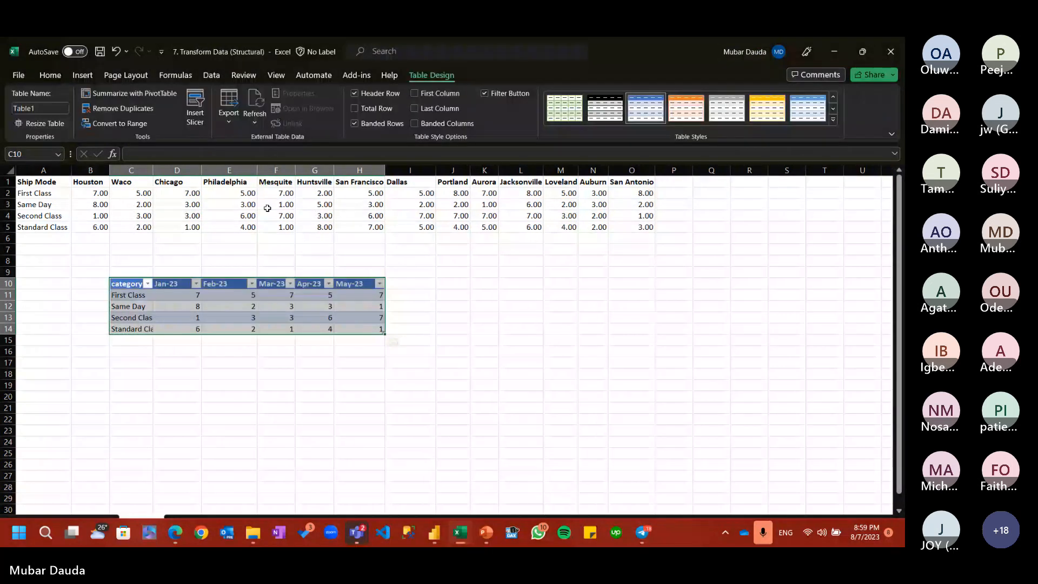
Step: Rename the new monthly table as Pivot
click(21, 110)
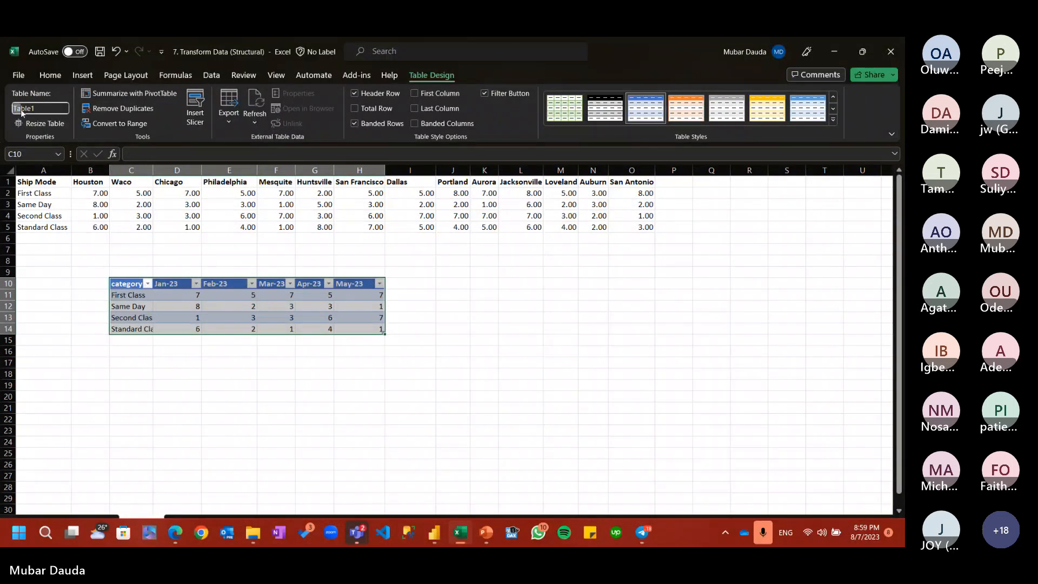
drag(22, 112, 56, 106)
text(Pivot)
key(Return)
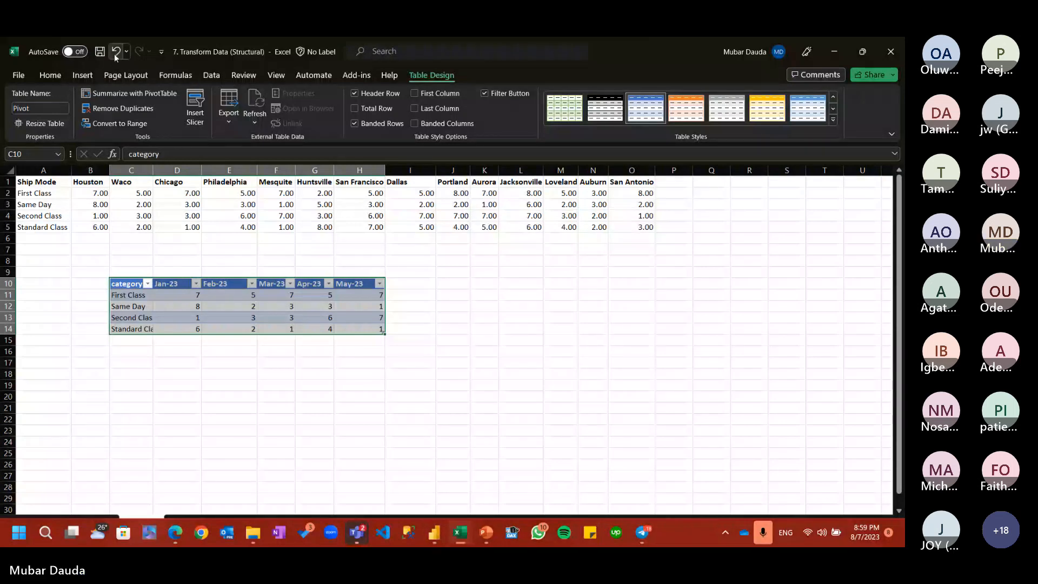
Step: Return to Power Query and import the Pivot table from the recent source 7. Transform Data (Structural).xlsx
click(832, 47)
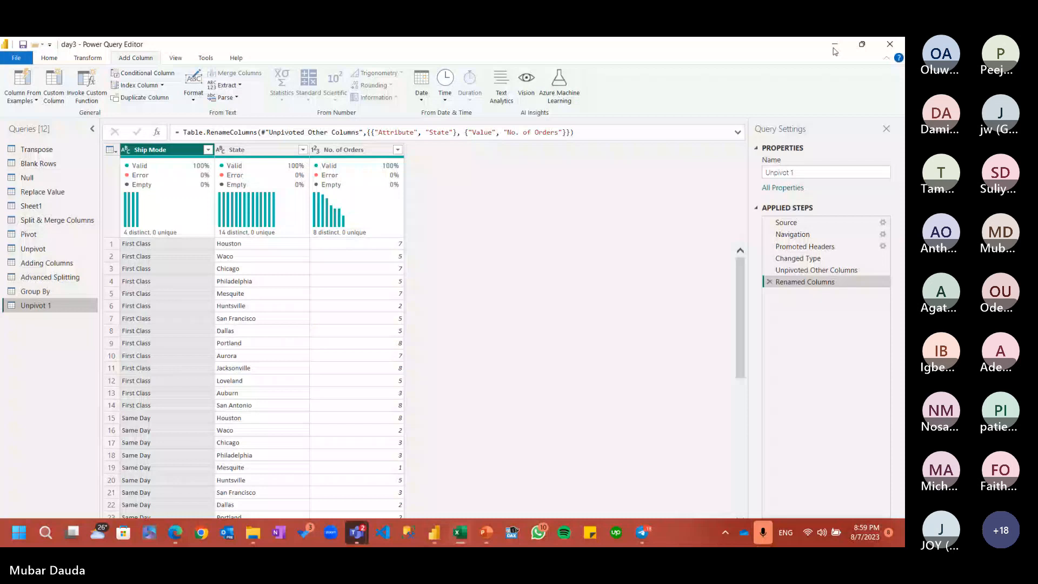
click(49, 58)
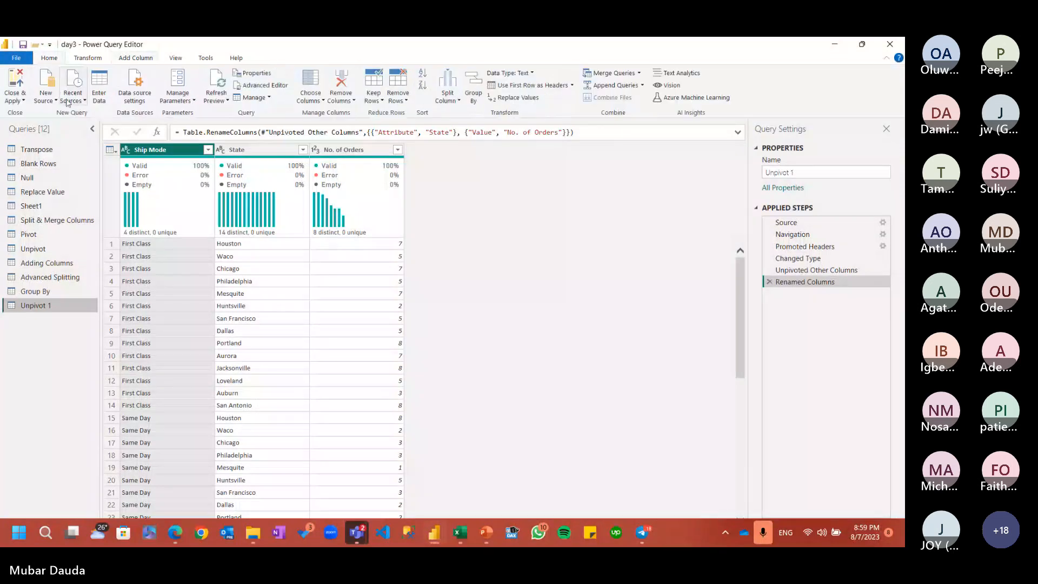
click(47, 96)
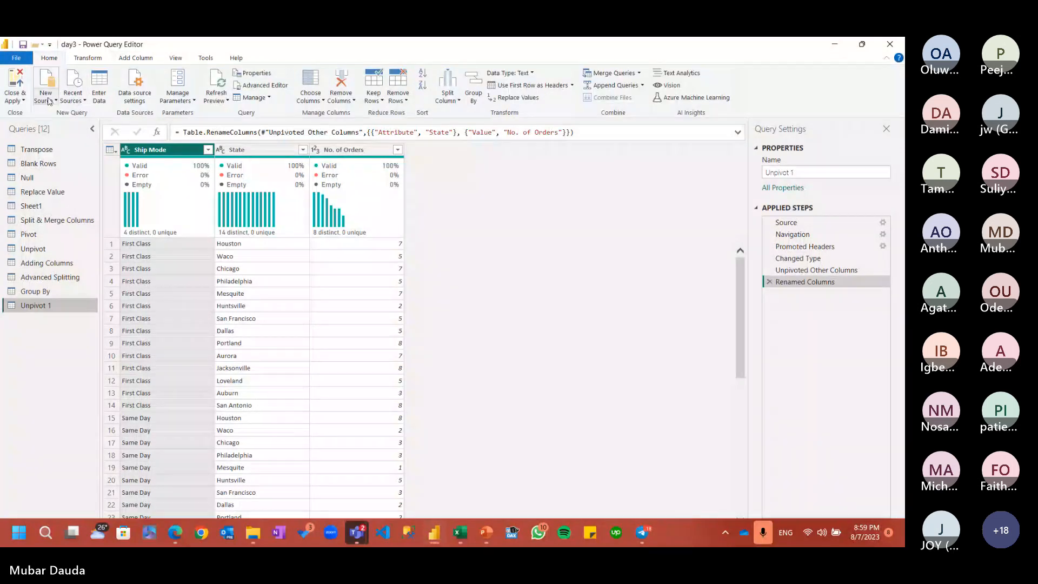
click(75, 100)
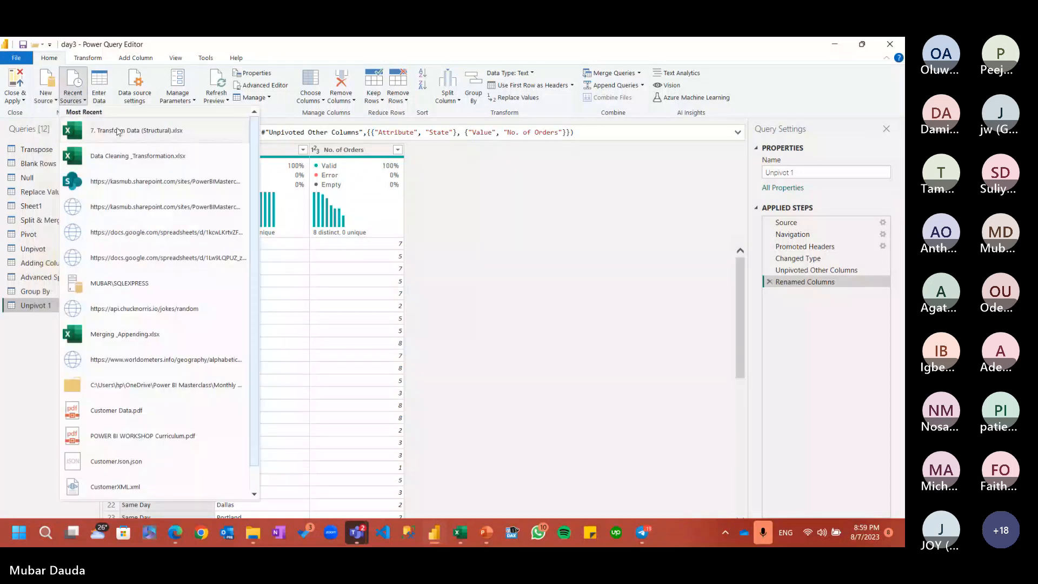
click(119, 132)
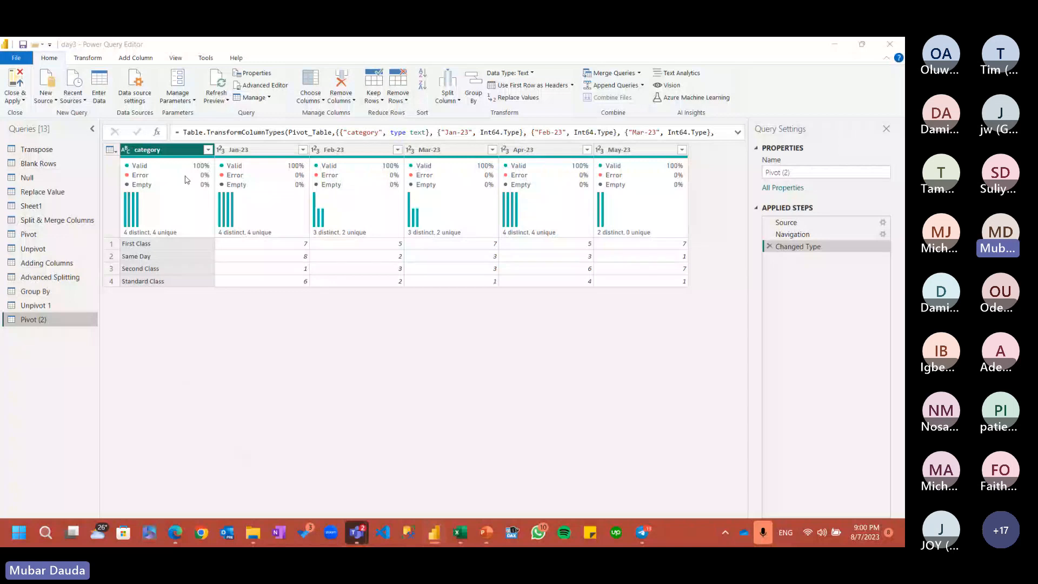
mouse_move(190, 178)
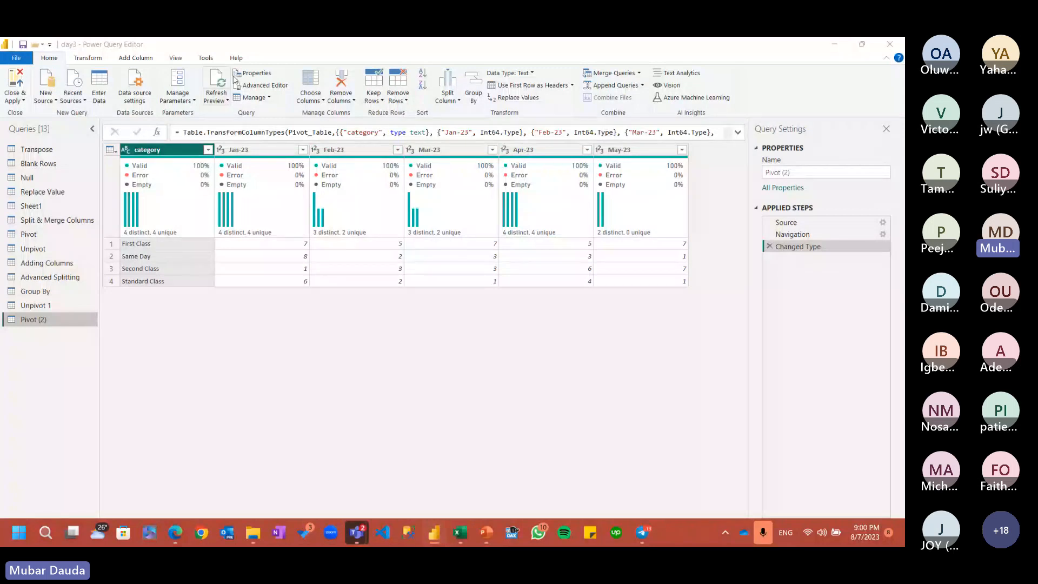
Step: Unpivot all columns other than category in the Pivot (2) query
click(88, 58)
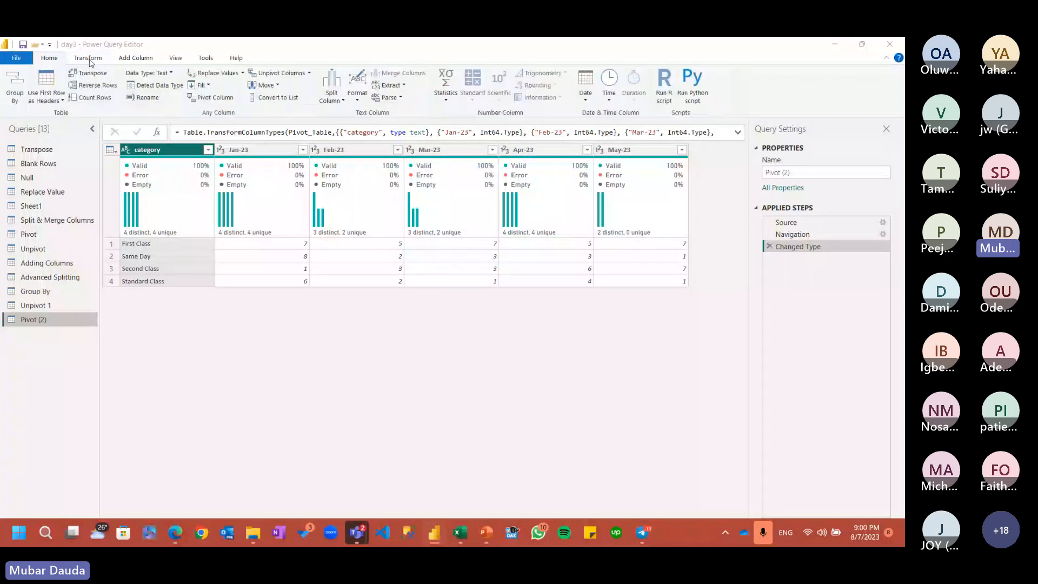
click(309, 72)
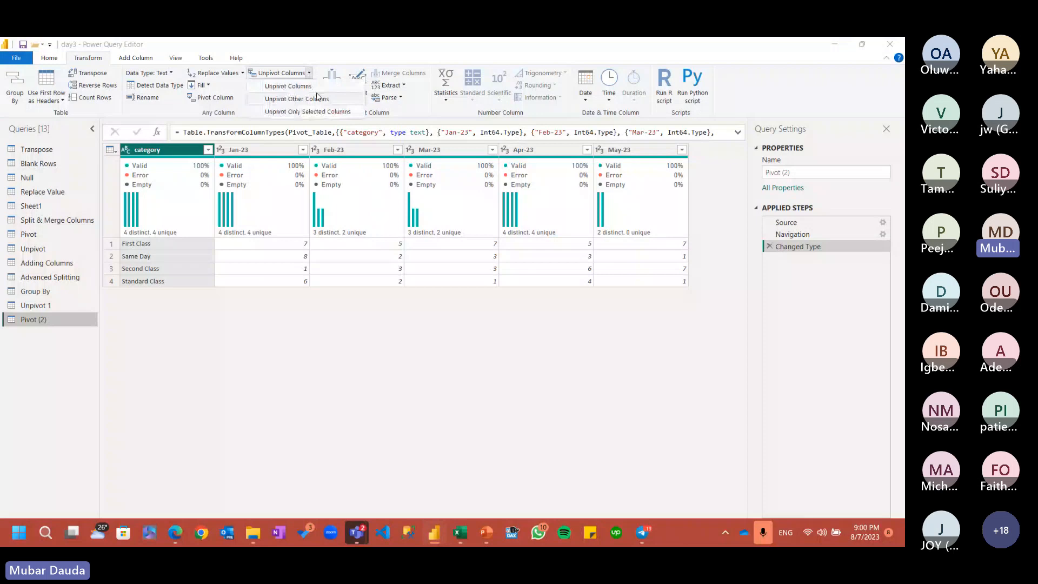
click(318, 99)
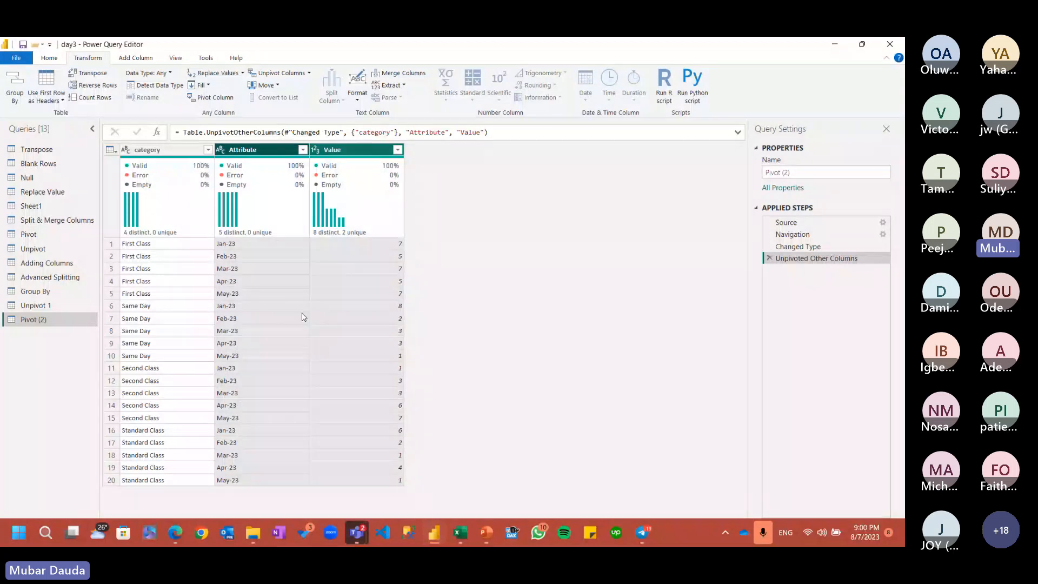
Step: Try the Date data type on the Attribute column and delete the resulting Changed Type1 step
click(219, 150)
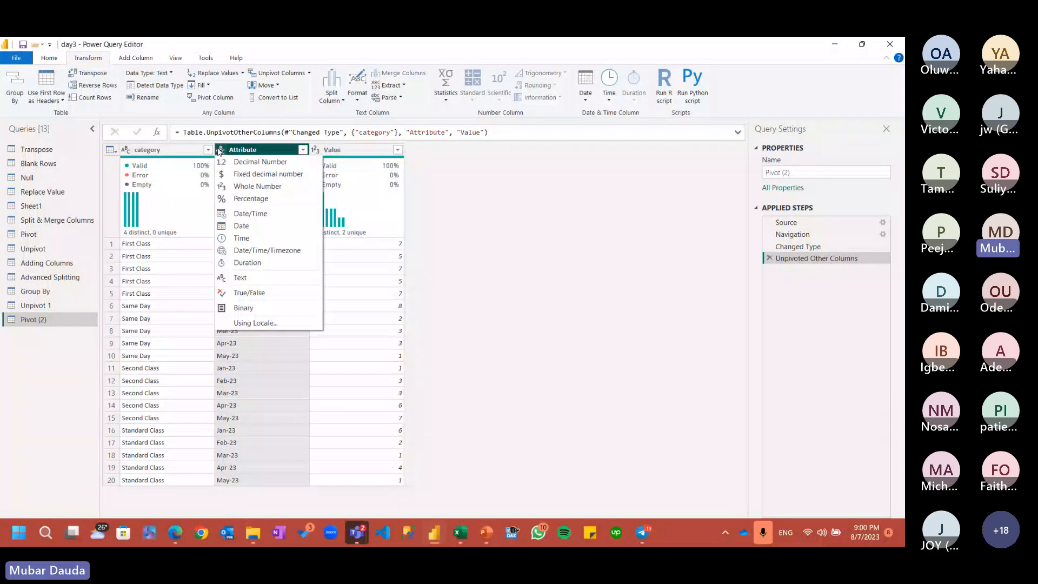
click(254, 226)
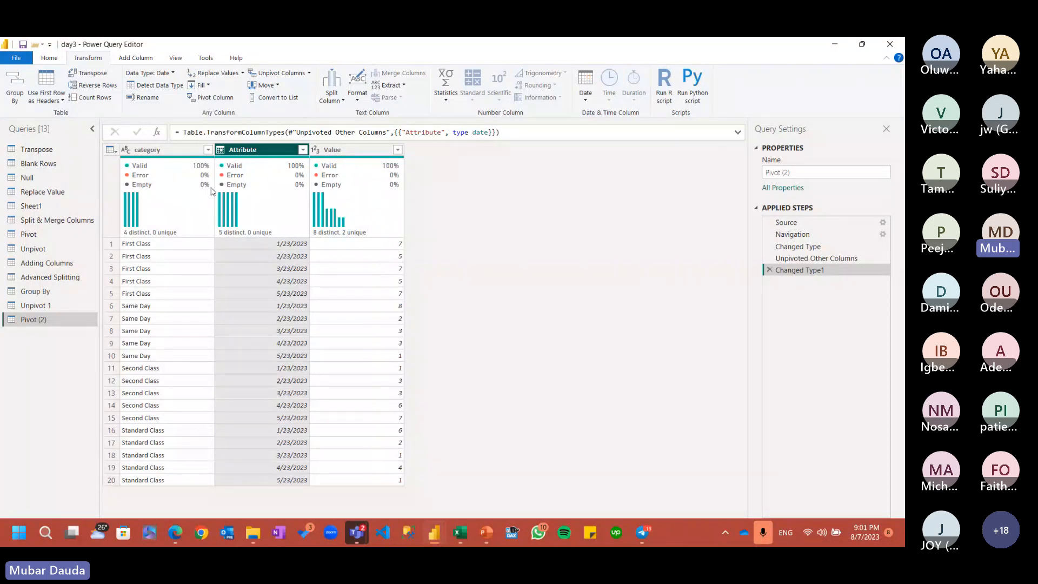
click(769, 269)
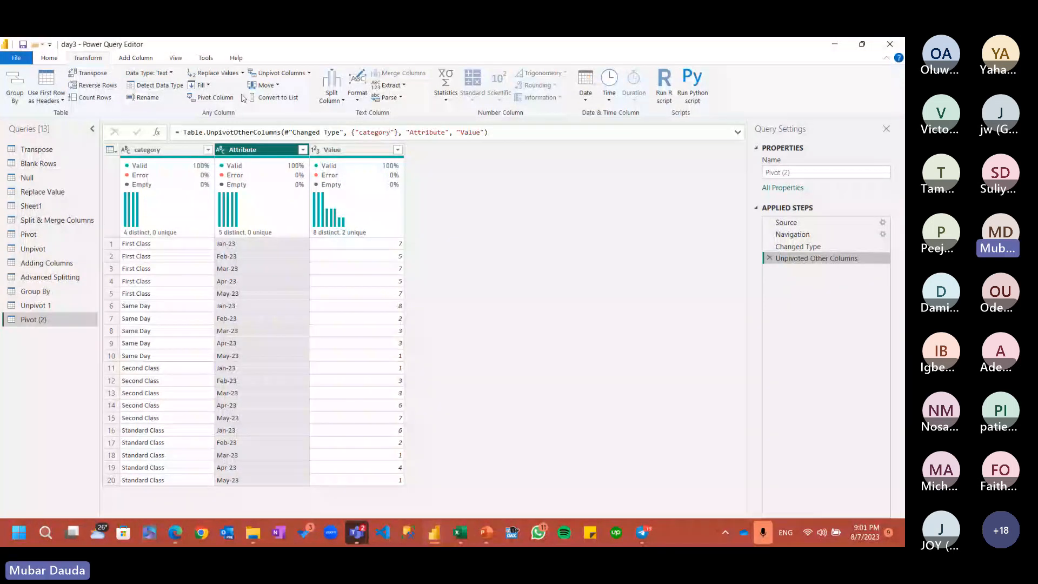
Step: Try to pivot the Attribute column with category as the values column, check its settings, and delete the pivot step
click(212, 97)
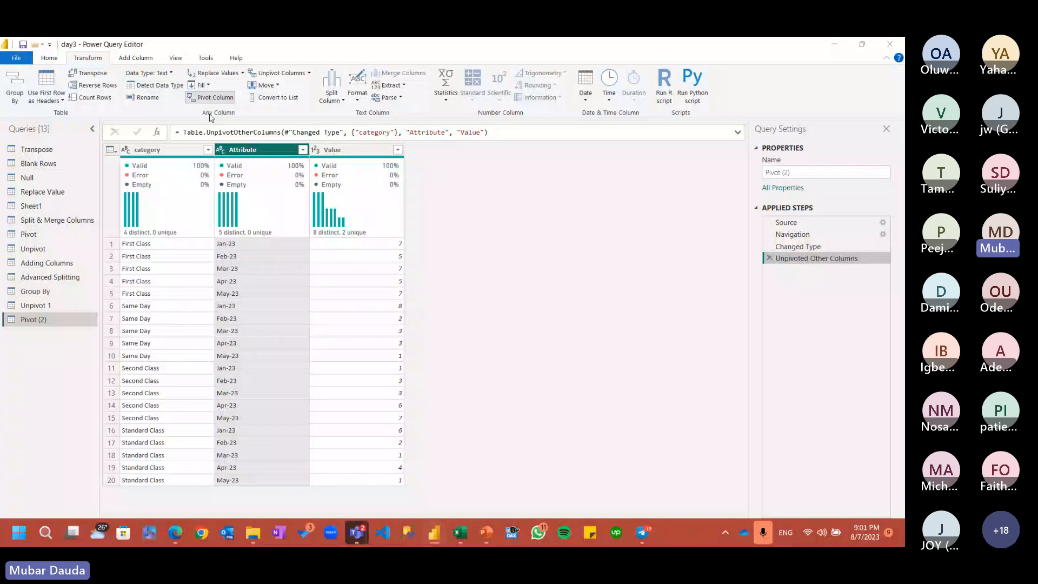
click(299, 279)
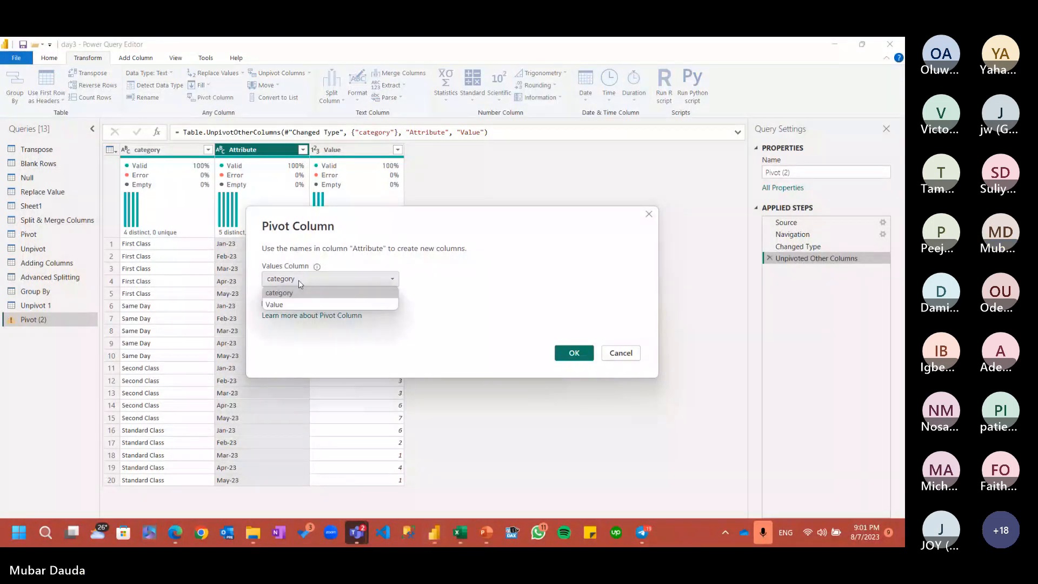
click(302, 293)
click(574, 352)
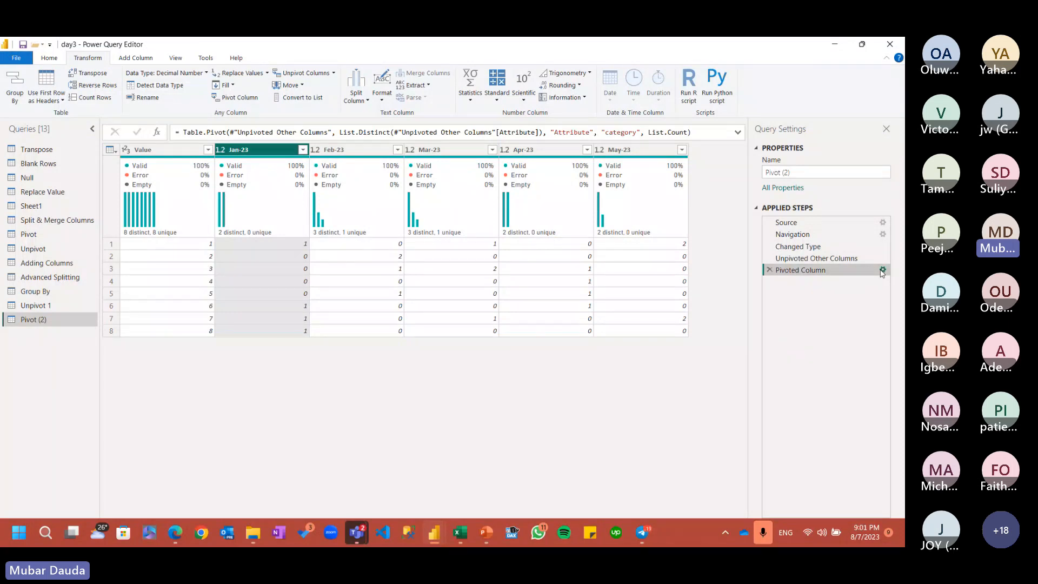
click(882, 270)
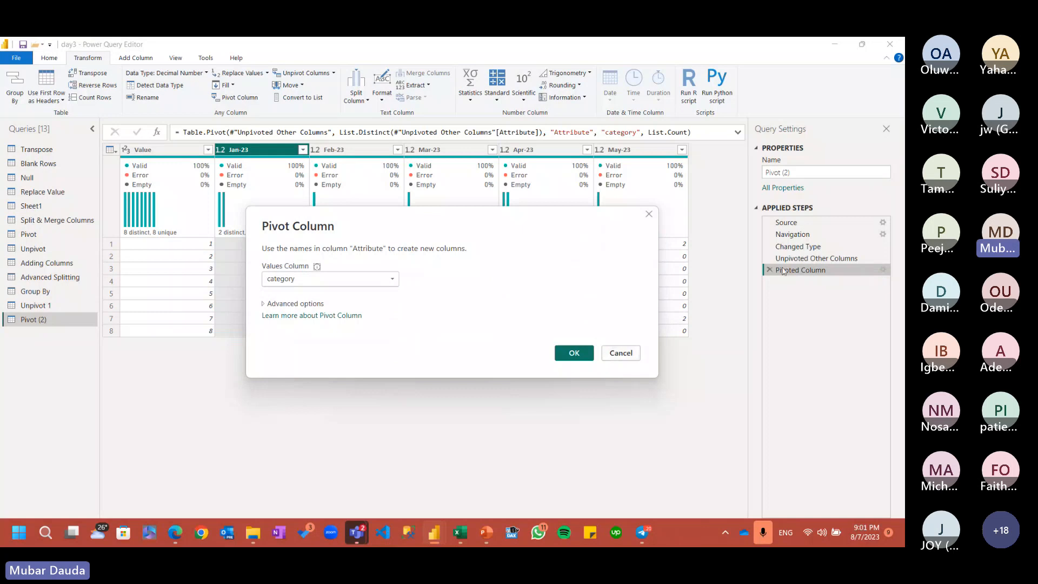
click(620, 353)
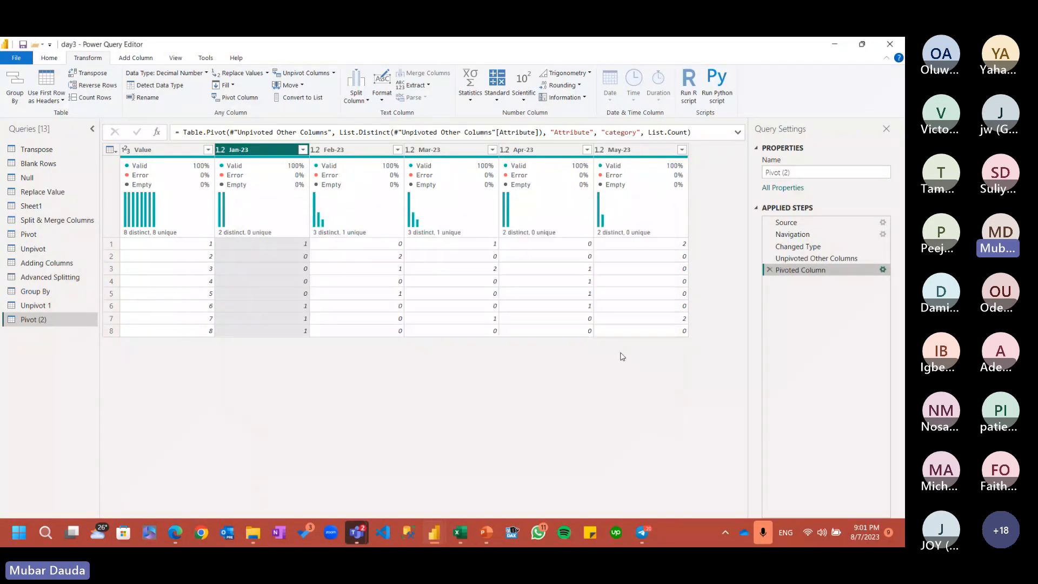
click(769, 269)
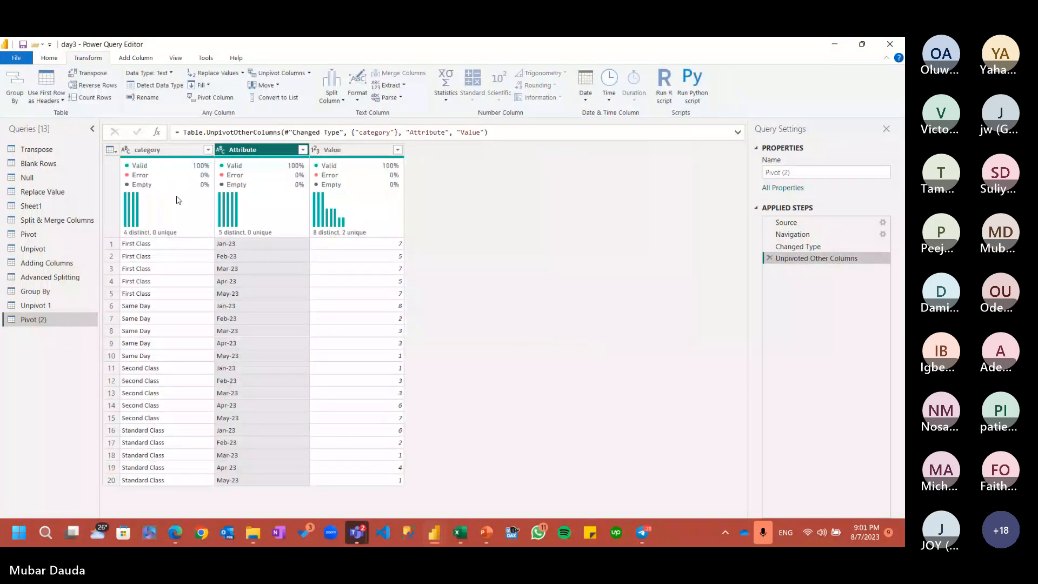
Step: Pivot the Attribute column into month columns, using Value as the values column
ctrl+click(156, 149)
click(211, 97)
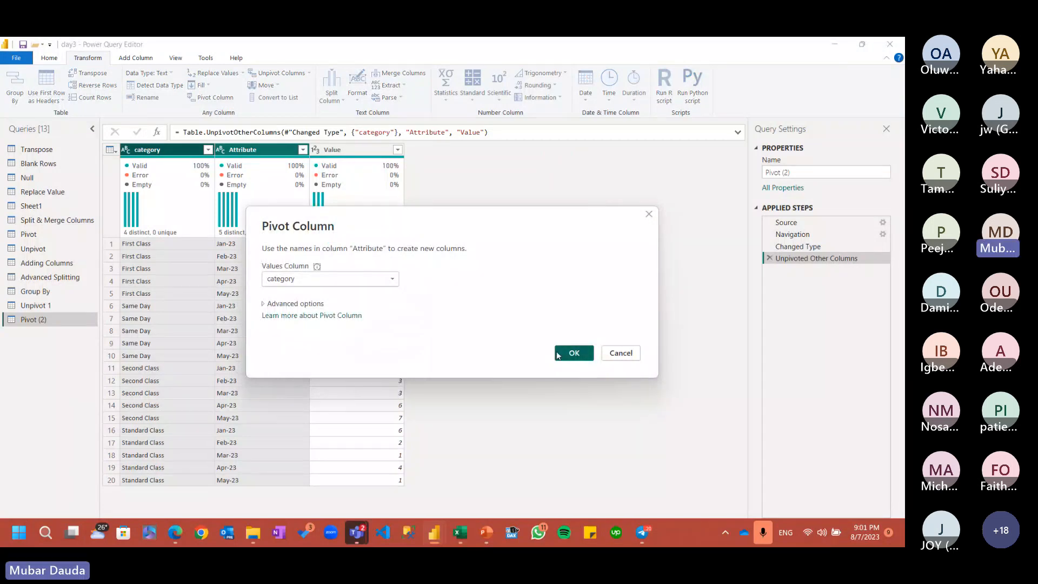
click(558, 354)
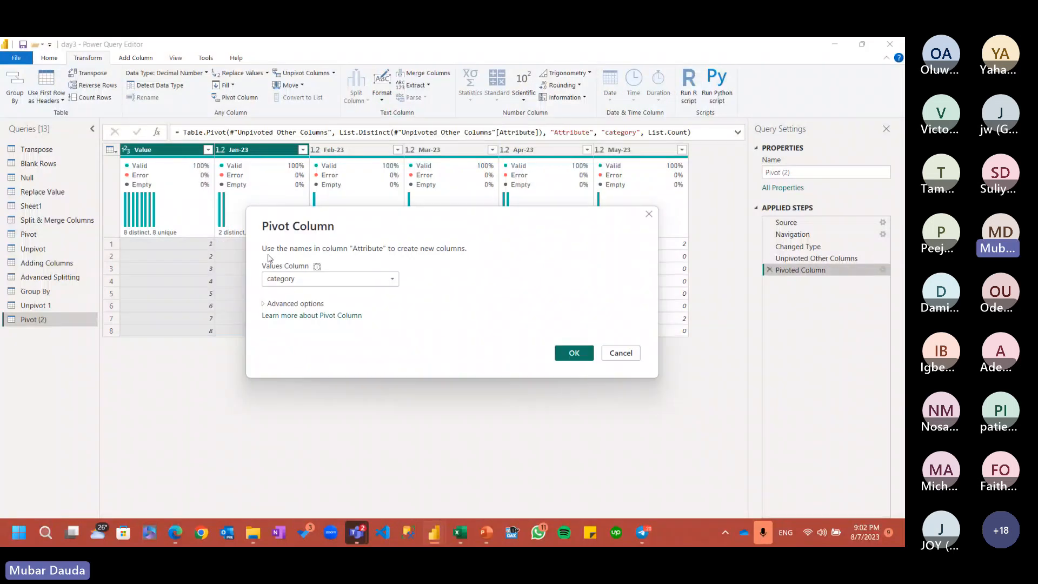
click(343, 278)
click(352, 307)
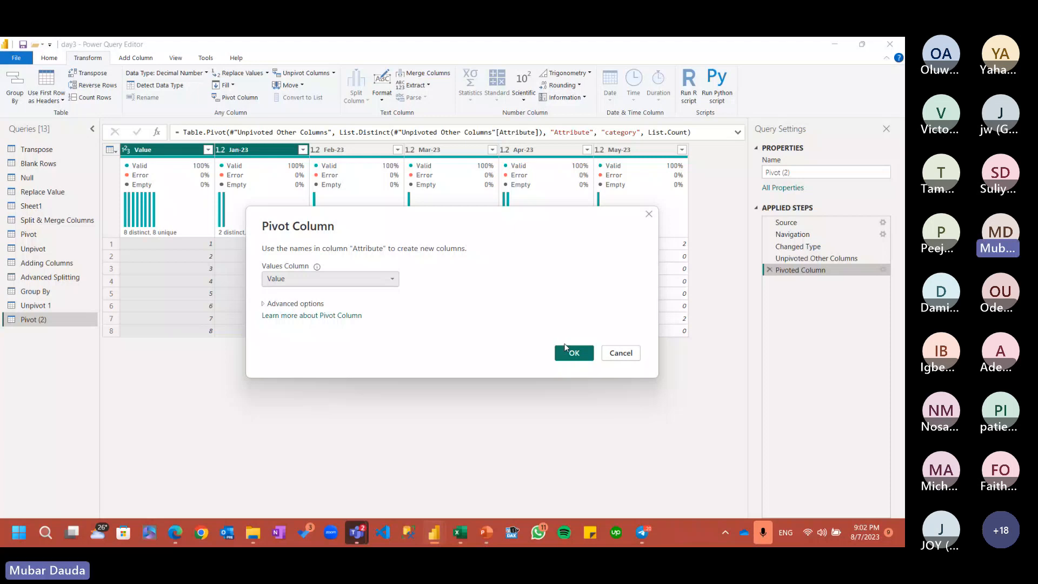
click(565, 348)
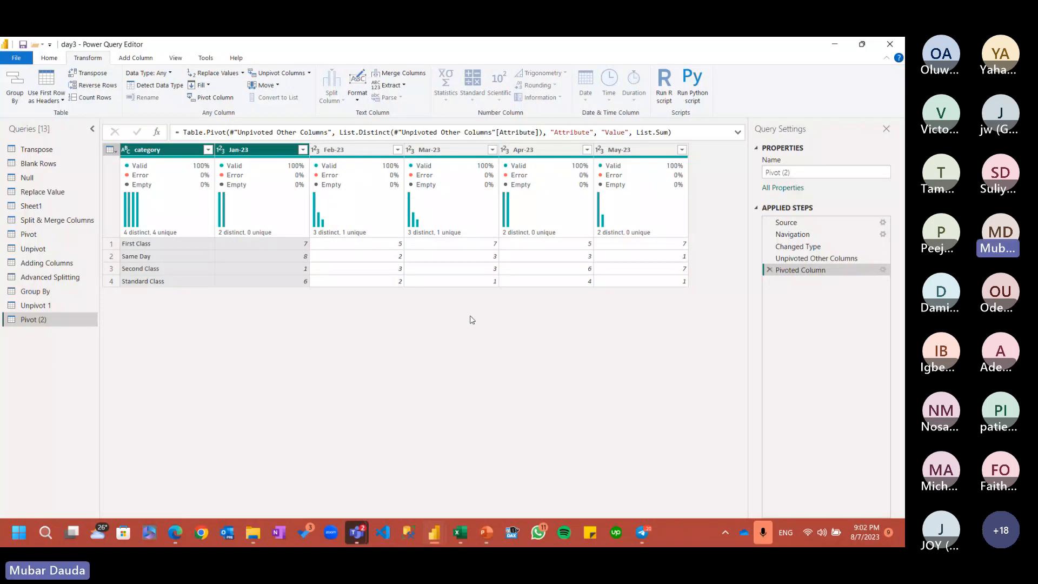
Step: Switch to the Teams meeting window, read the meeting chat, and minimize the window
click(182, 244)
click(357, 532)
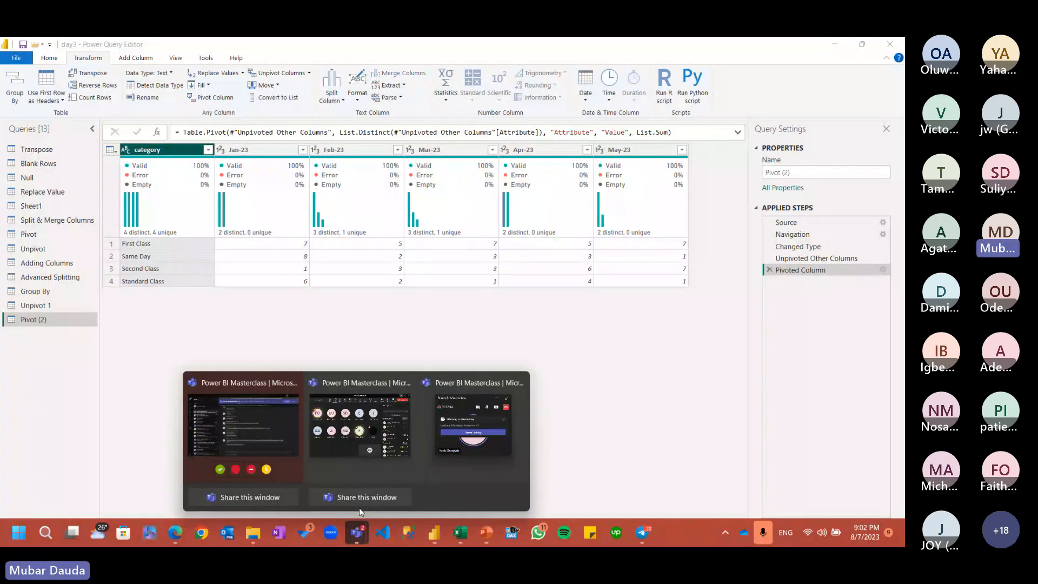
click(359, 507)
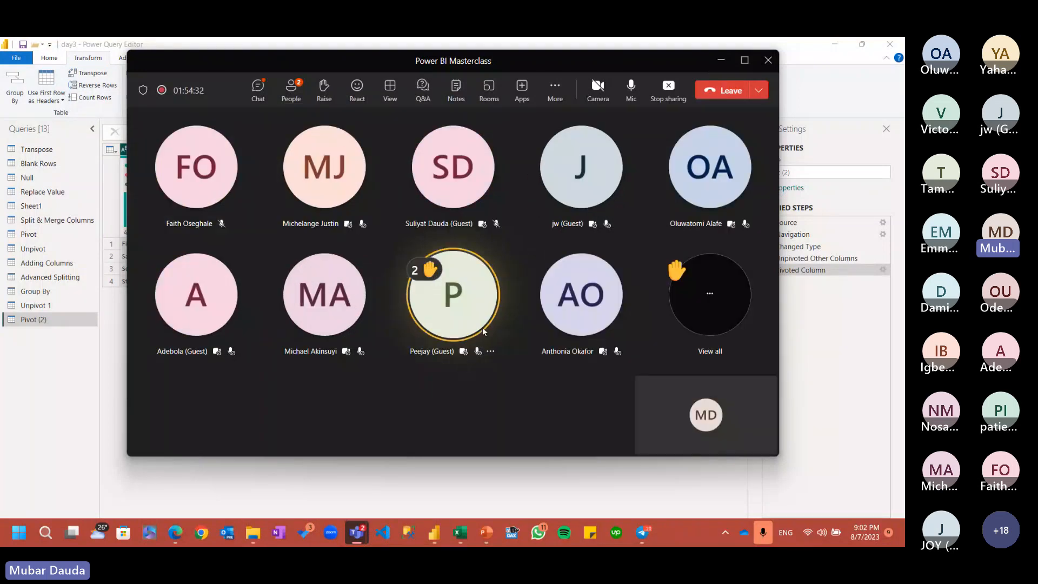
click(257, 84)
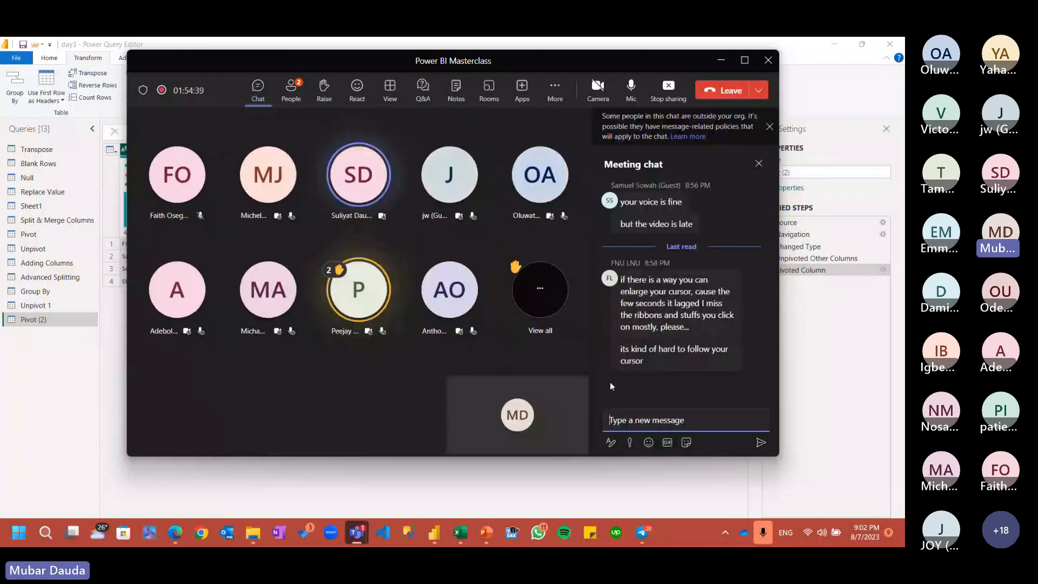
click(712, 66)
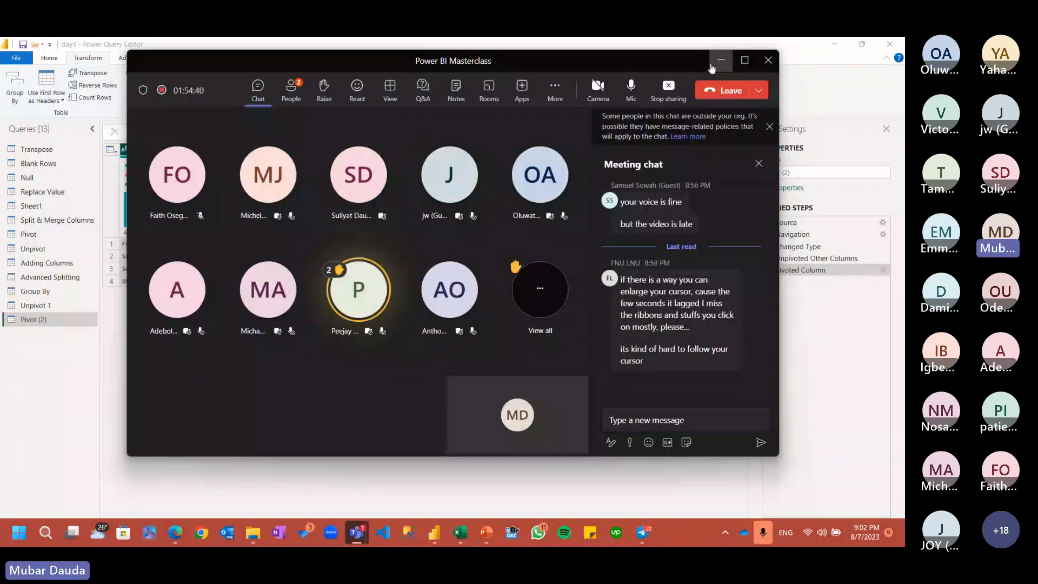
click(712, 66)
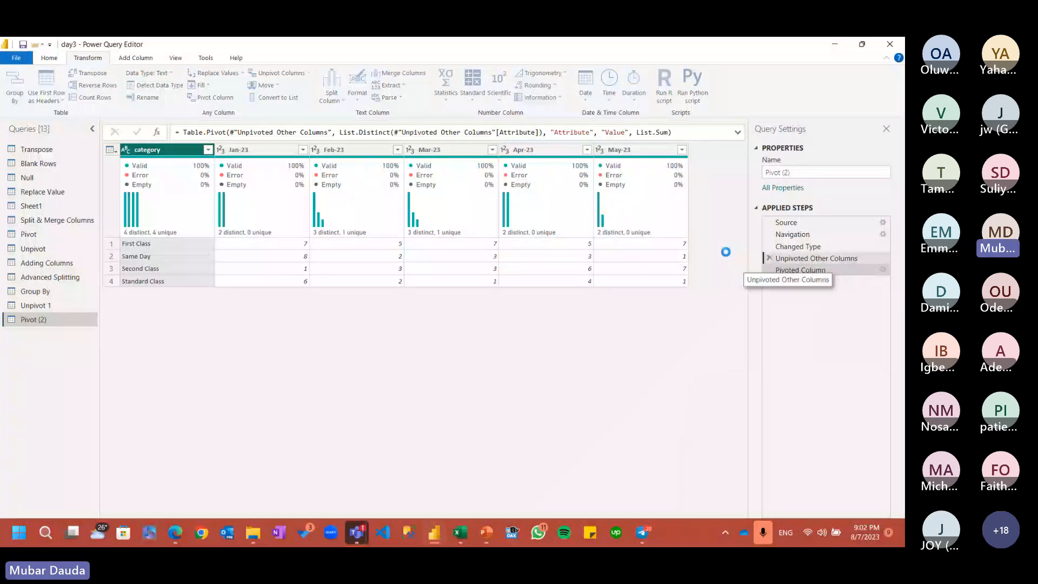
Step: Compare the Attribute column at the Unpivoted Other Columns step with the table at the Changed Type step
click(800, 258)
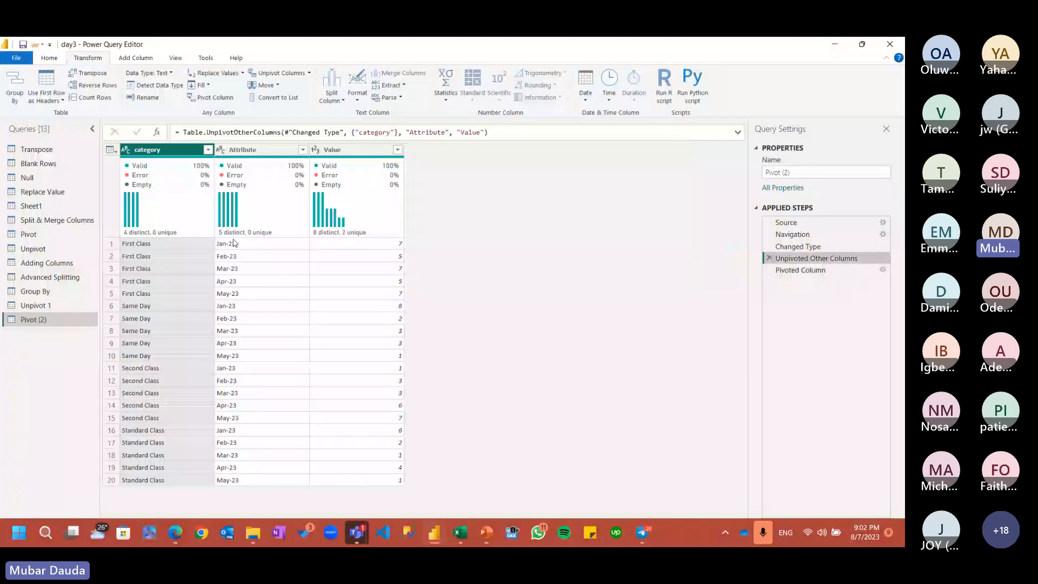
click(261, 152)
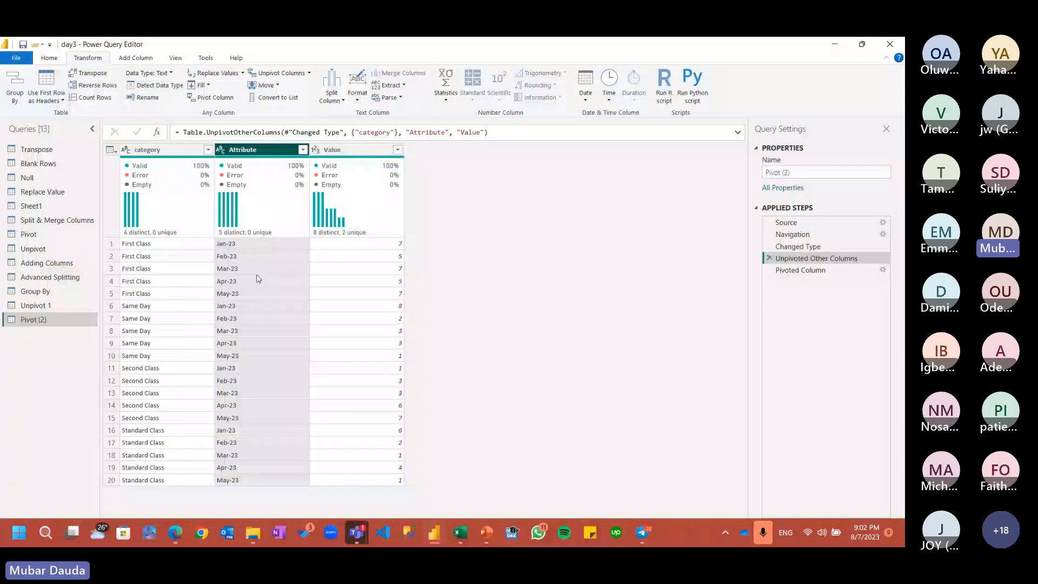
click(826, 248)
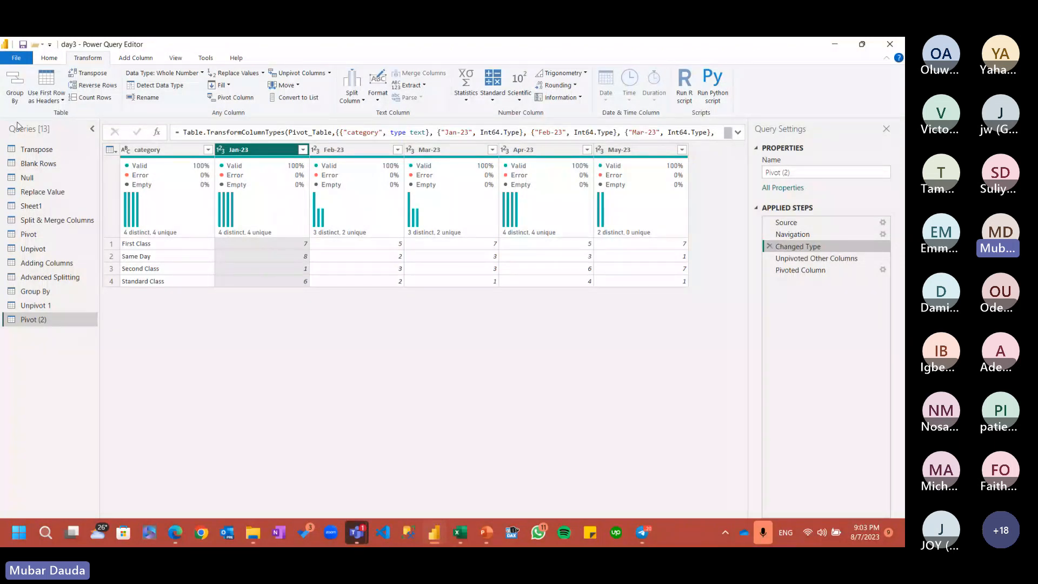
click(168, 149)
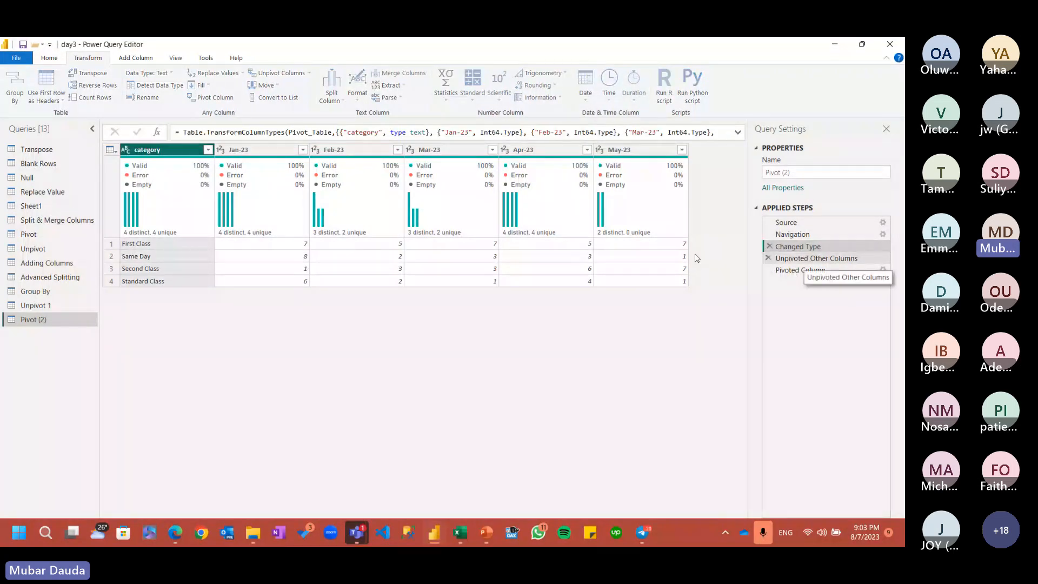
Step: Try inserting a Date type change on the Attribute column after Unpivoted Other Columns, and delete that inserted step
click(800, 258)
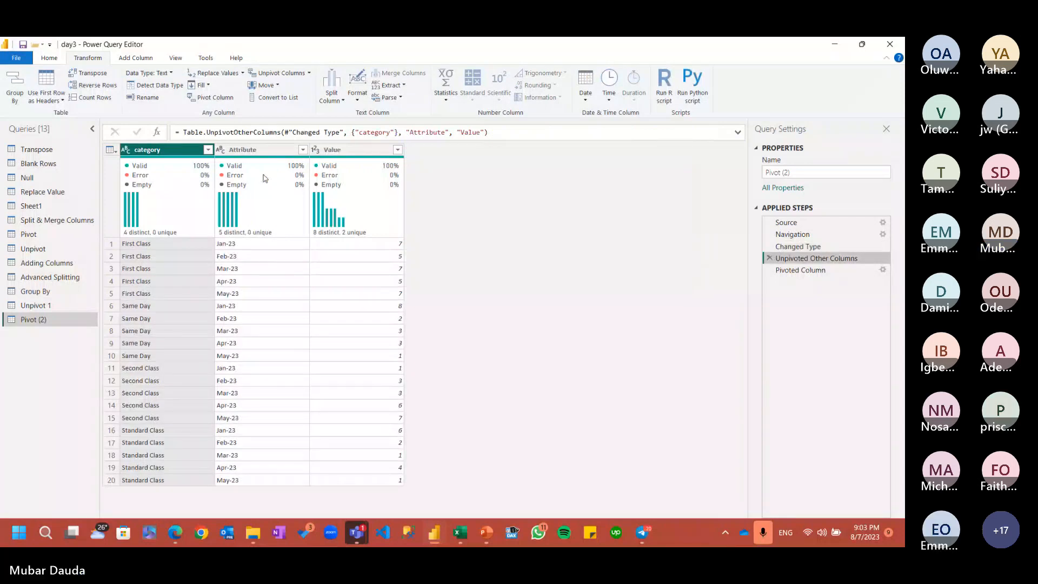
click(220, 150)
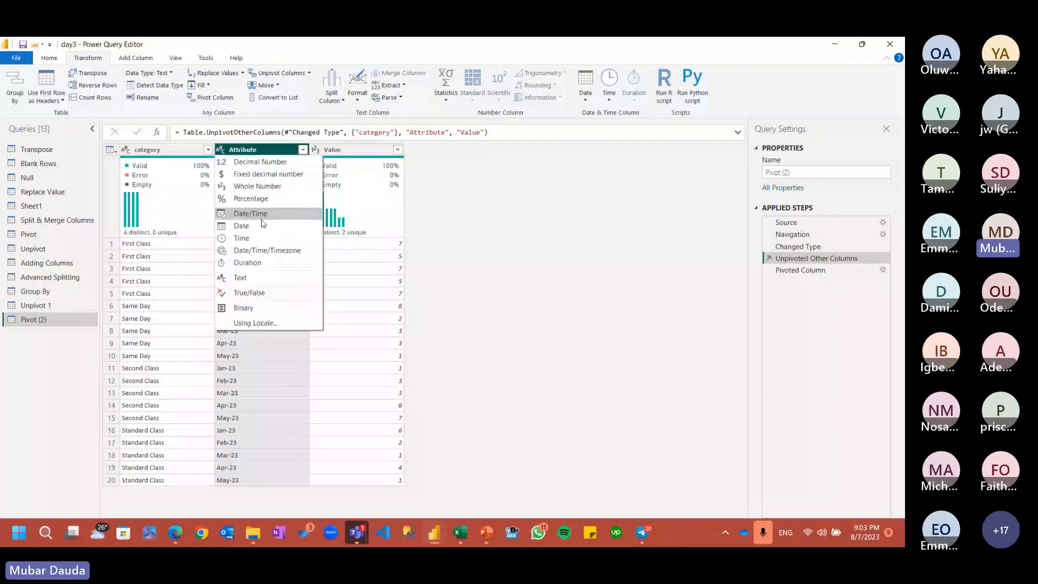
key(Escape)
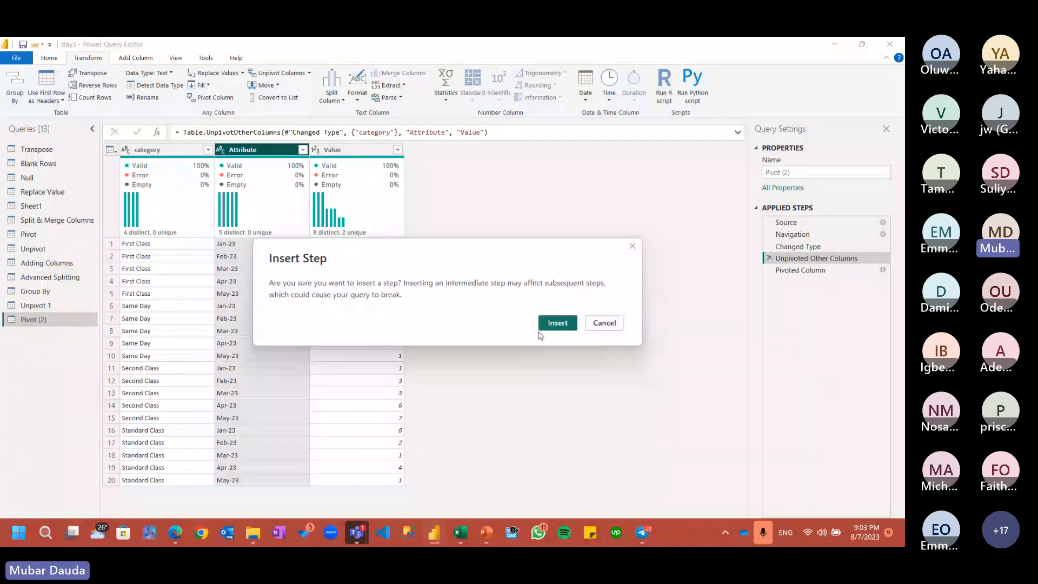
click(554, 324)
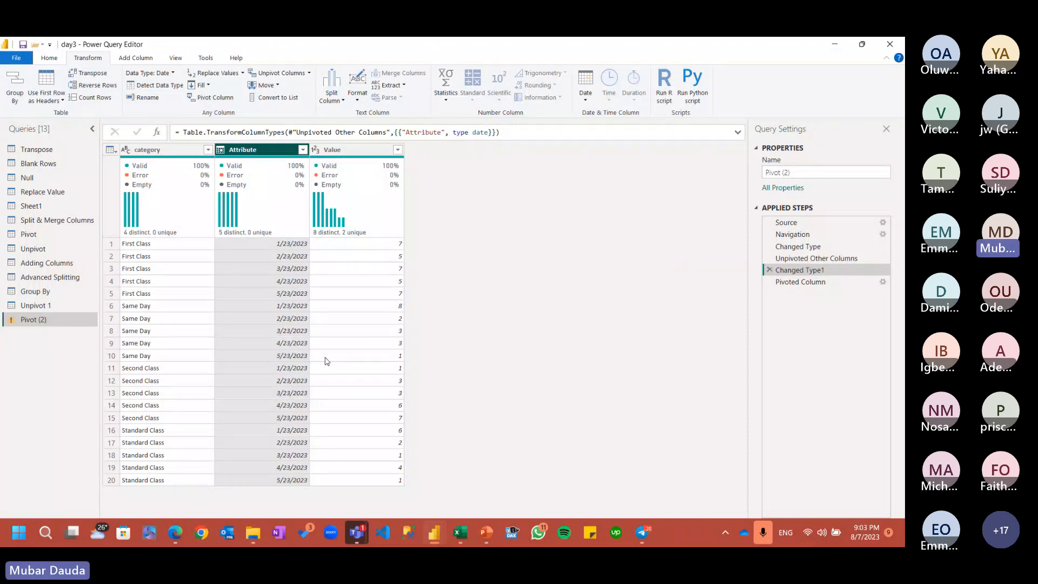
click(770, 270)
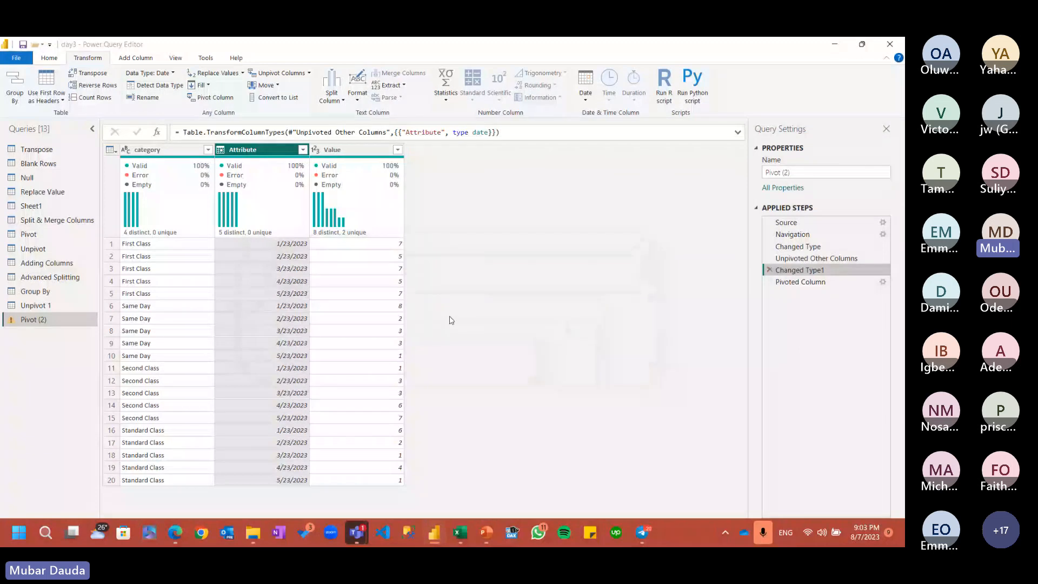
Step: Switch to the Teams meeting window and show the participants list to check who has a hand raised
click(359, 537)
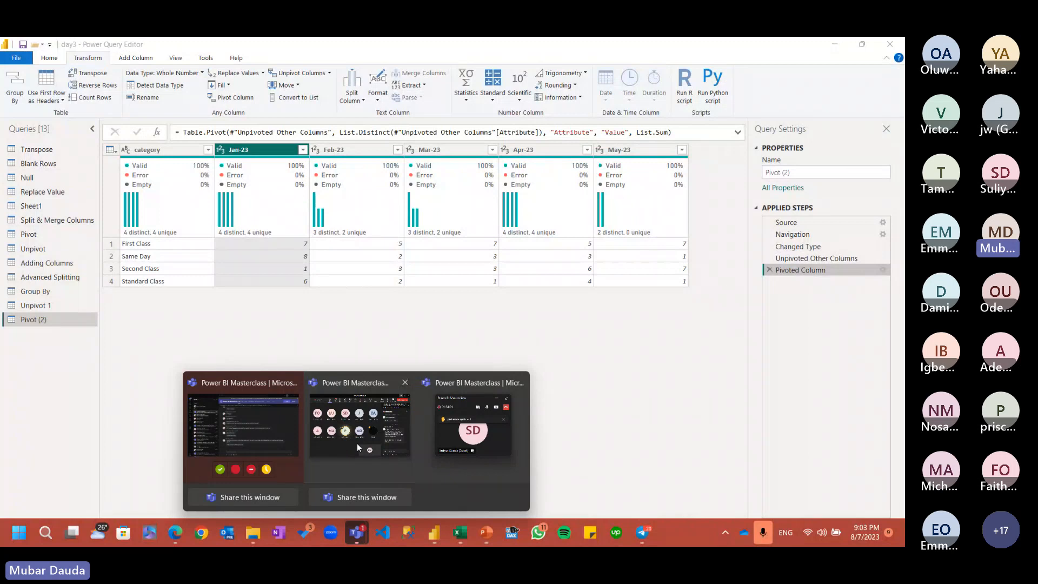
click(357, 442)
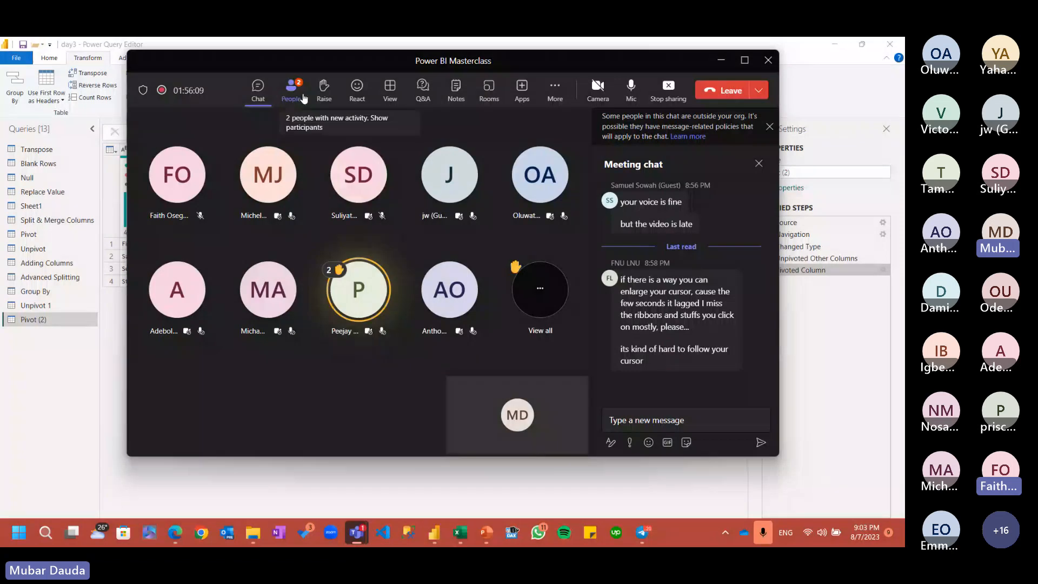
click(304, 98)
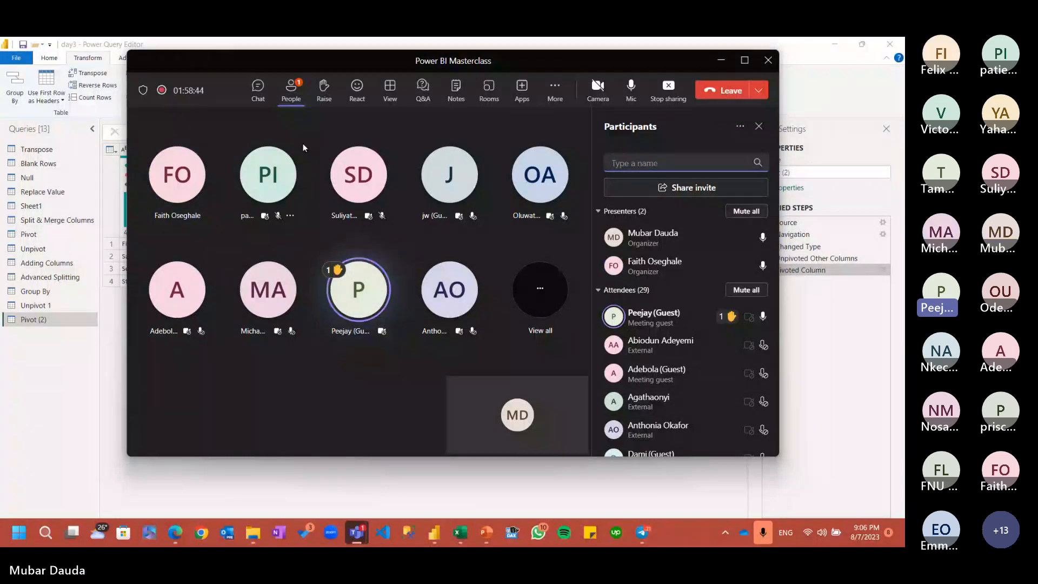
Step: Reply "It's your network" in the meeting chat to the message asking for a larger cursor
click(264, 98)
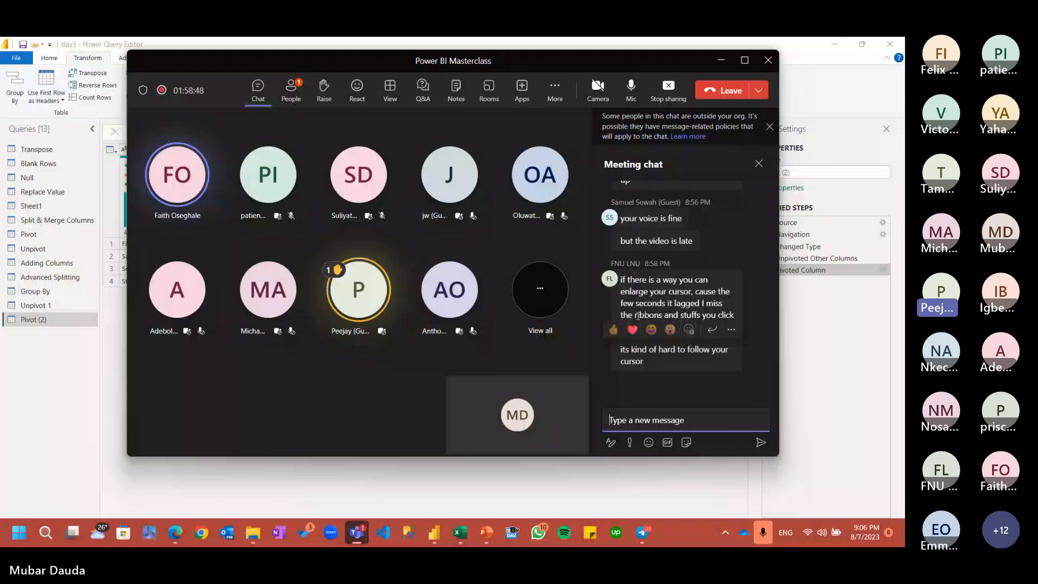
click(712, 329)
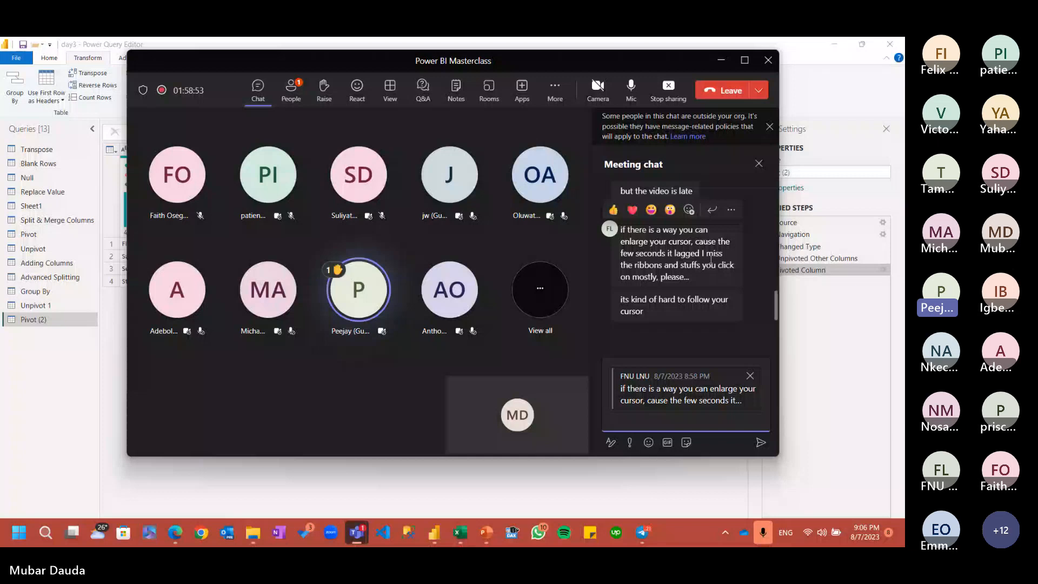
text(It's your ney)
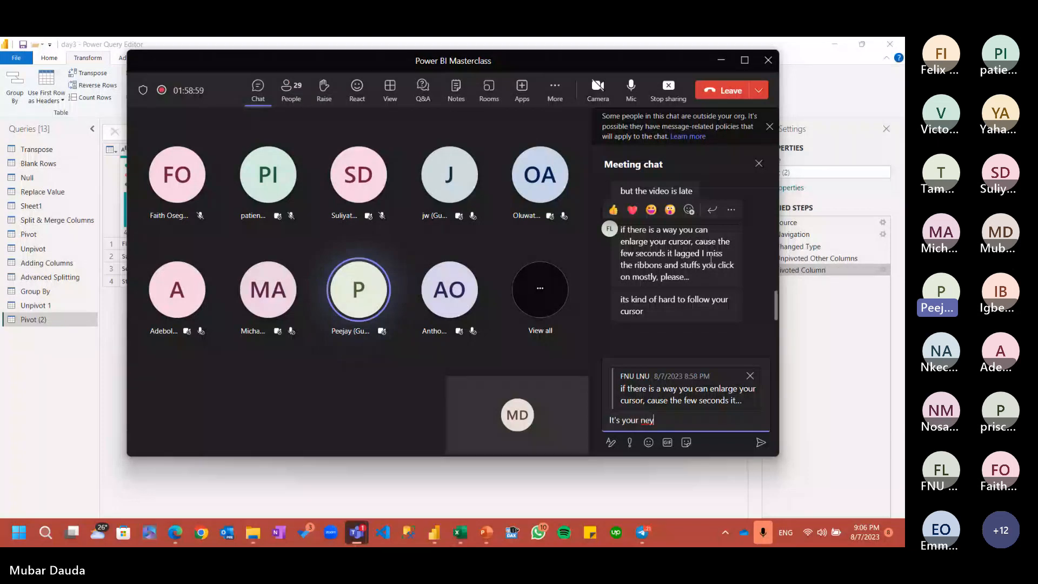
key(BackSpace)
text(twork)
key(Return)
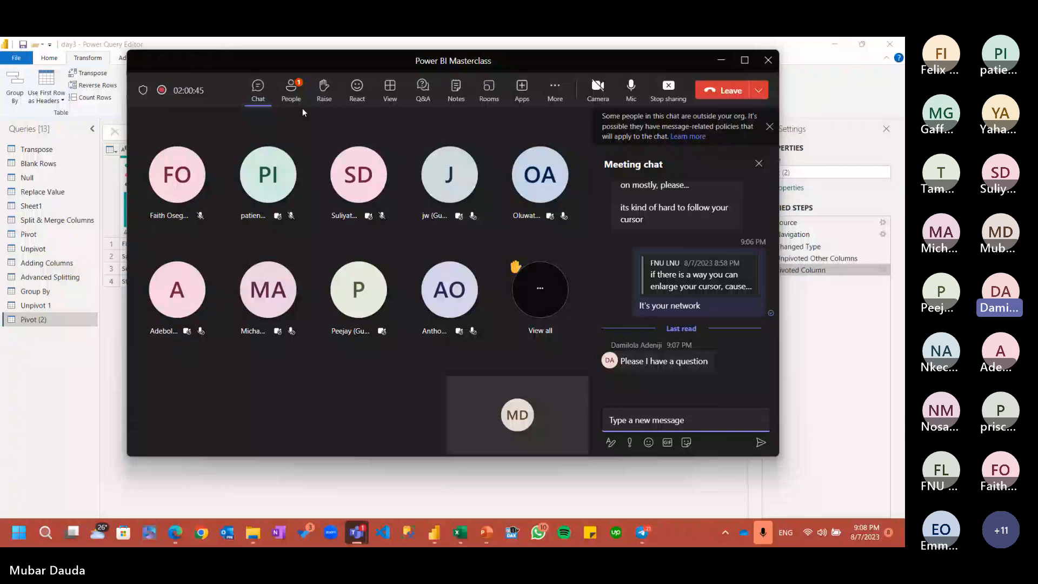
Step: Allow the microphone for the attendee with the raised hand in the participants list, and reopen the meeting chat
click(290, 90)
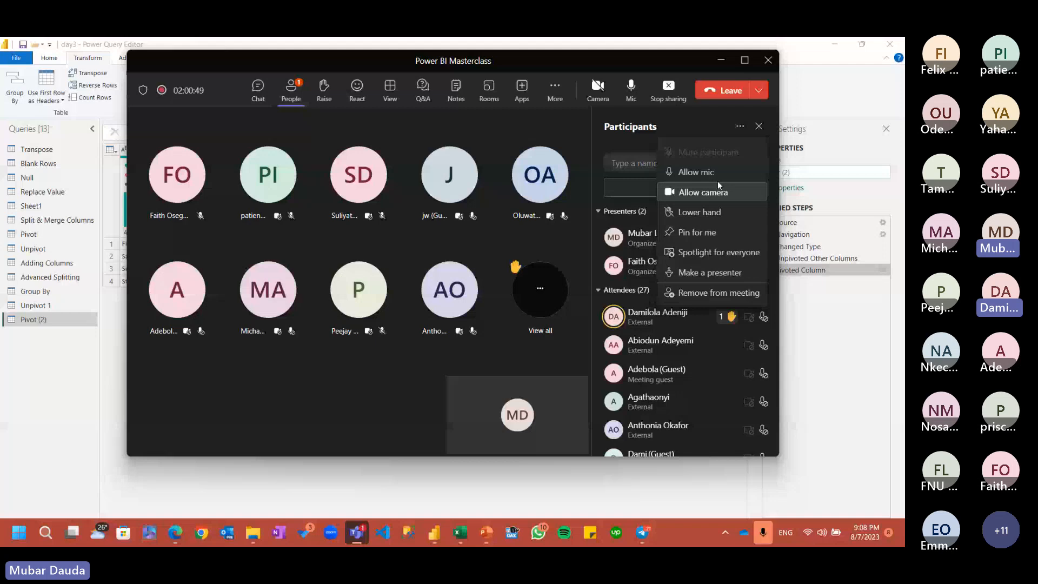
click(717, 191)
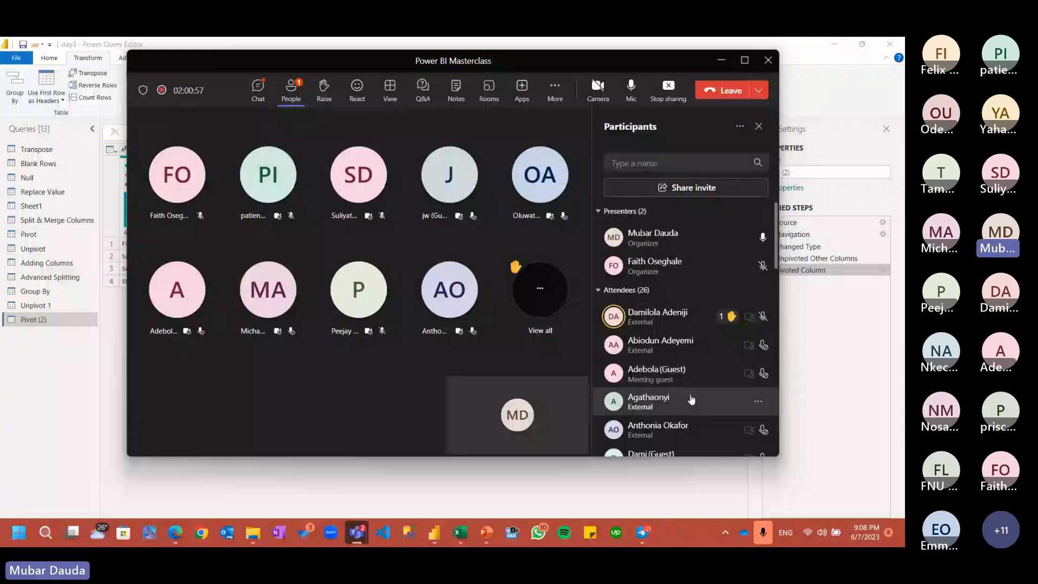
click(532, 183)
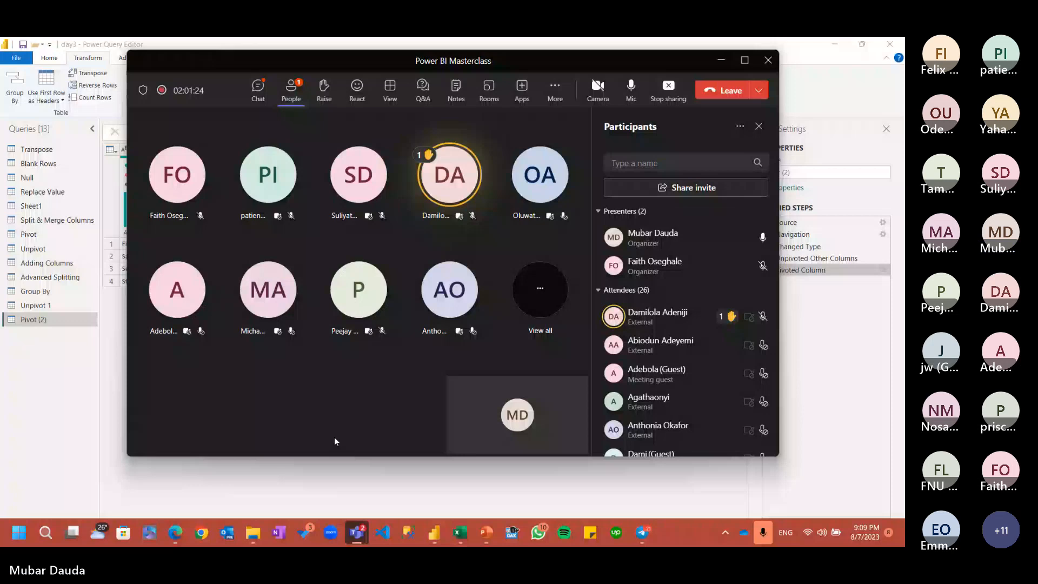
click(258, 89)
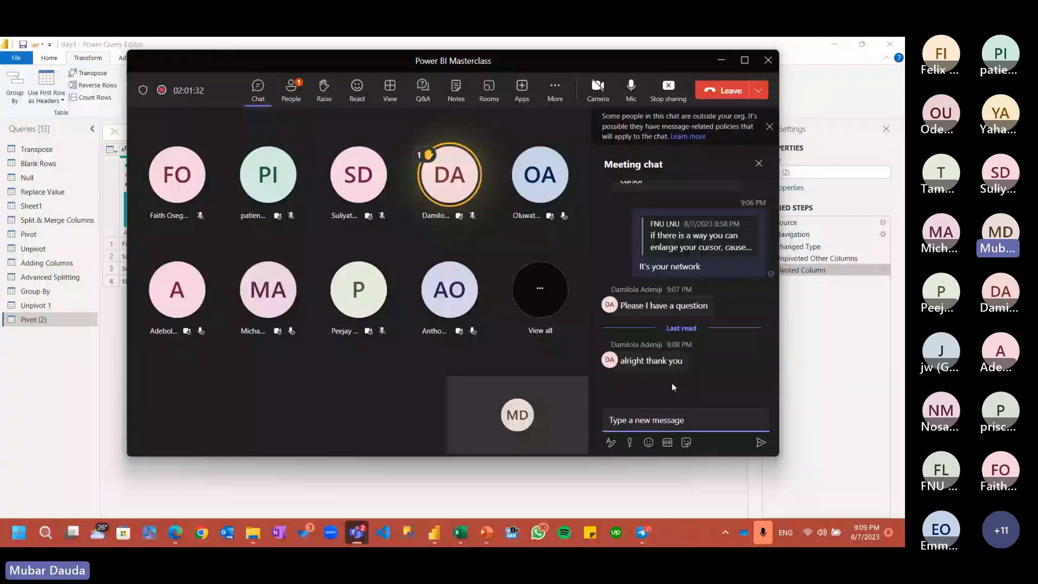